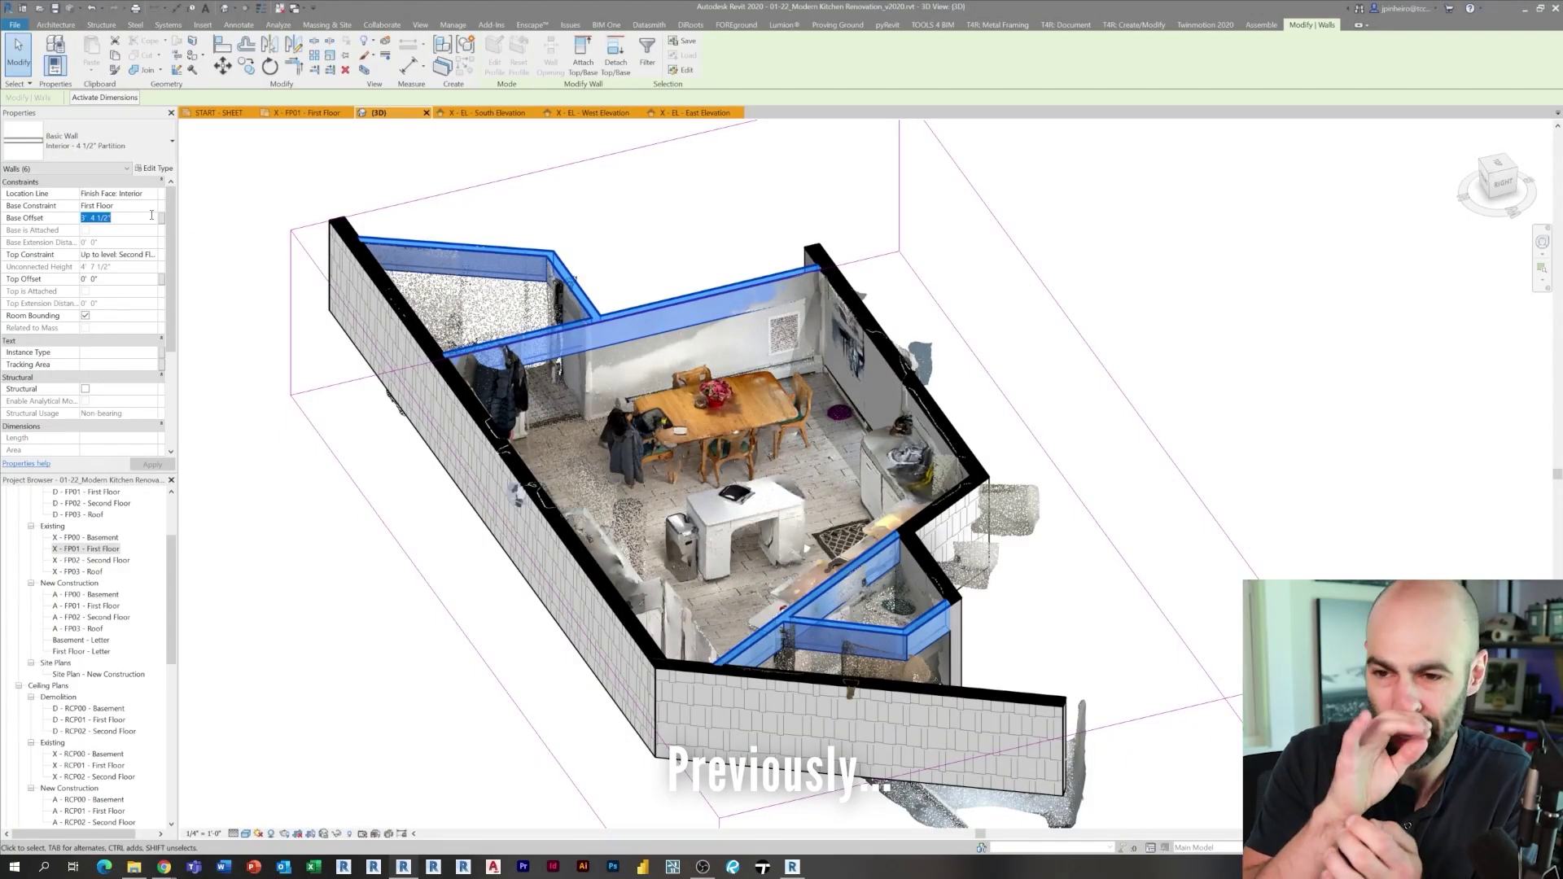
# Set the base offset of the selected interior 4 1/2" partition walls to 0' 0" and inspect them in 3D
pyautogui.write("0'  0")
pyautogui.press('Return')
pyautogui.scroll(-2, 521, 492)
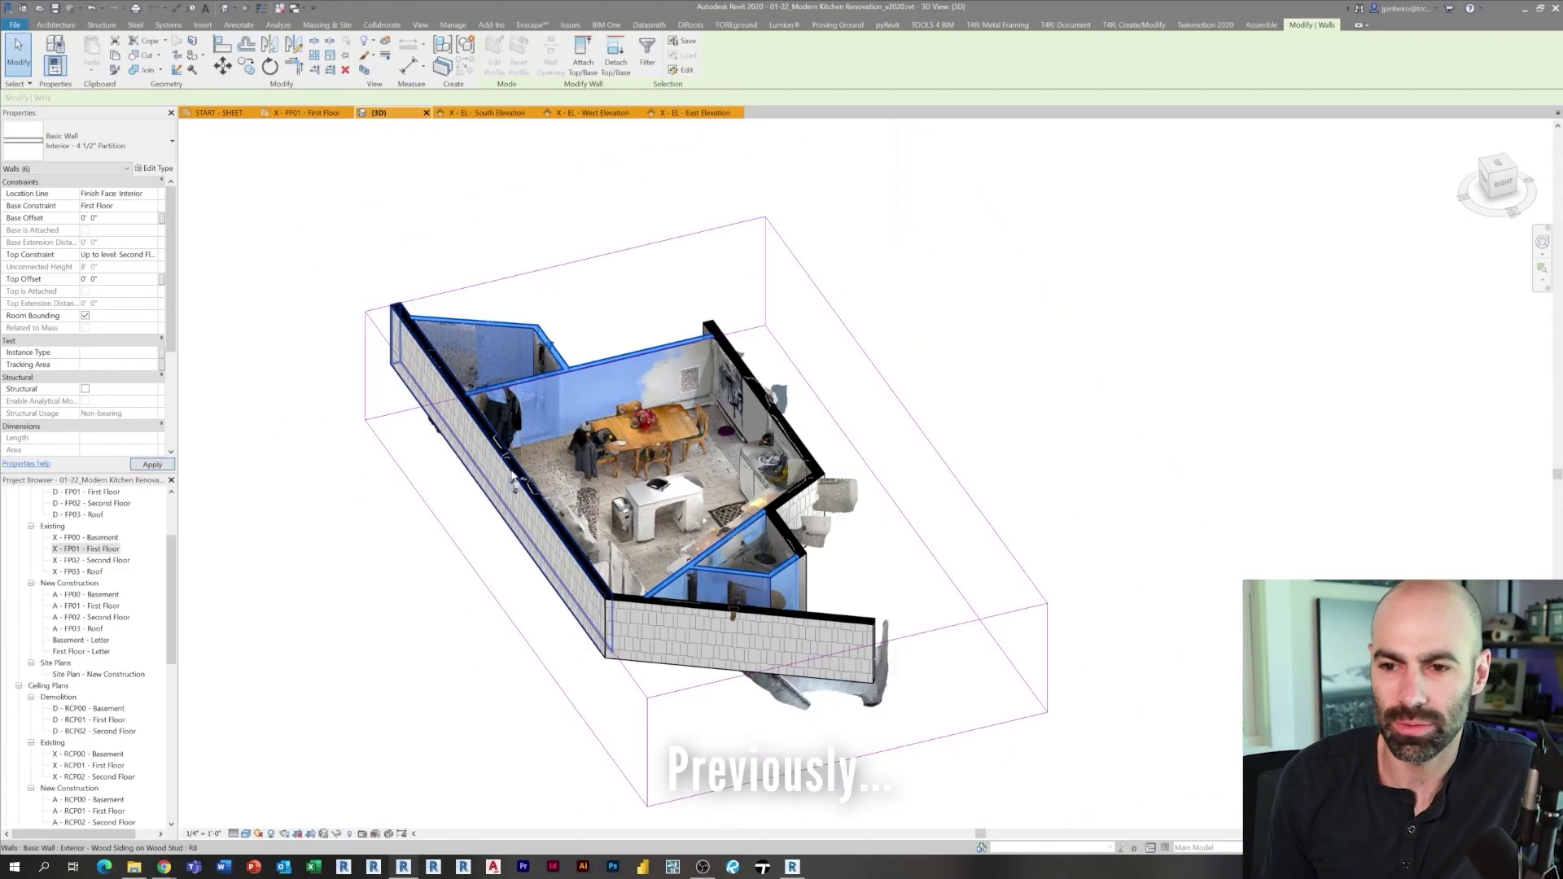
pyautogui.keyDown('shift'); pyautogui.moveTo(521, 491); pyautogui.dragTo(793, 533, button='middle'); pyautogui.keyUp('shift')
pyautogui.press('Escape')
pyautogui.scroll(-2, 539, 503)
pyautogui.scroll(2, 685, 488)
pyautogui.keyDown('shift'); pyautogui.moveTo(685, 488); pyautogui.dragTo(443, 572, button='middle'); pyautogui.keyUp('shift')
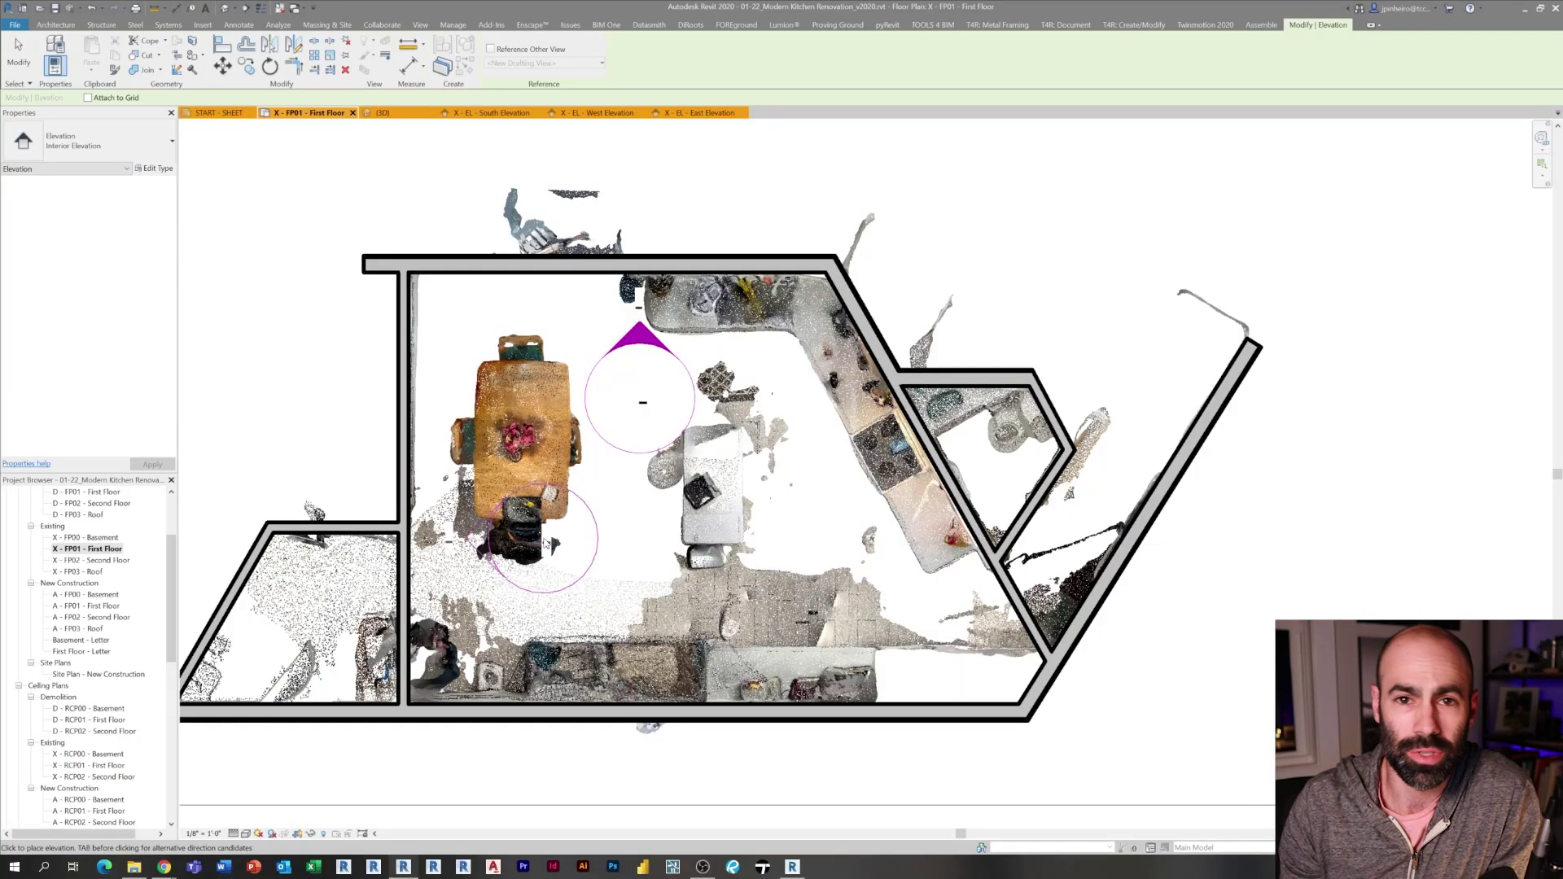
# Place interior elevation markers in the kitchen facing the dining-side wall, the lower wall and the angled counter wall
pyautogui.click(545, 527)
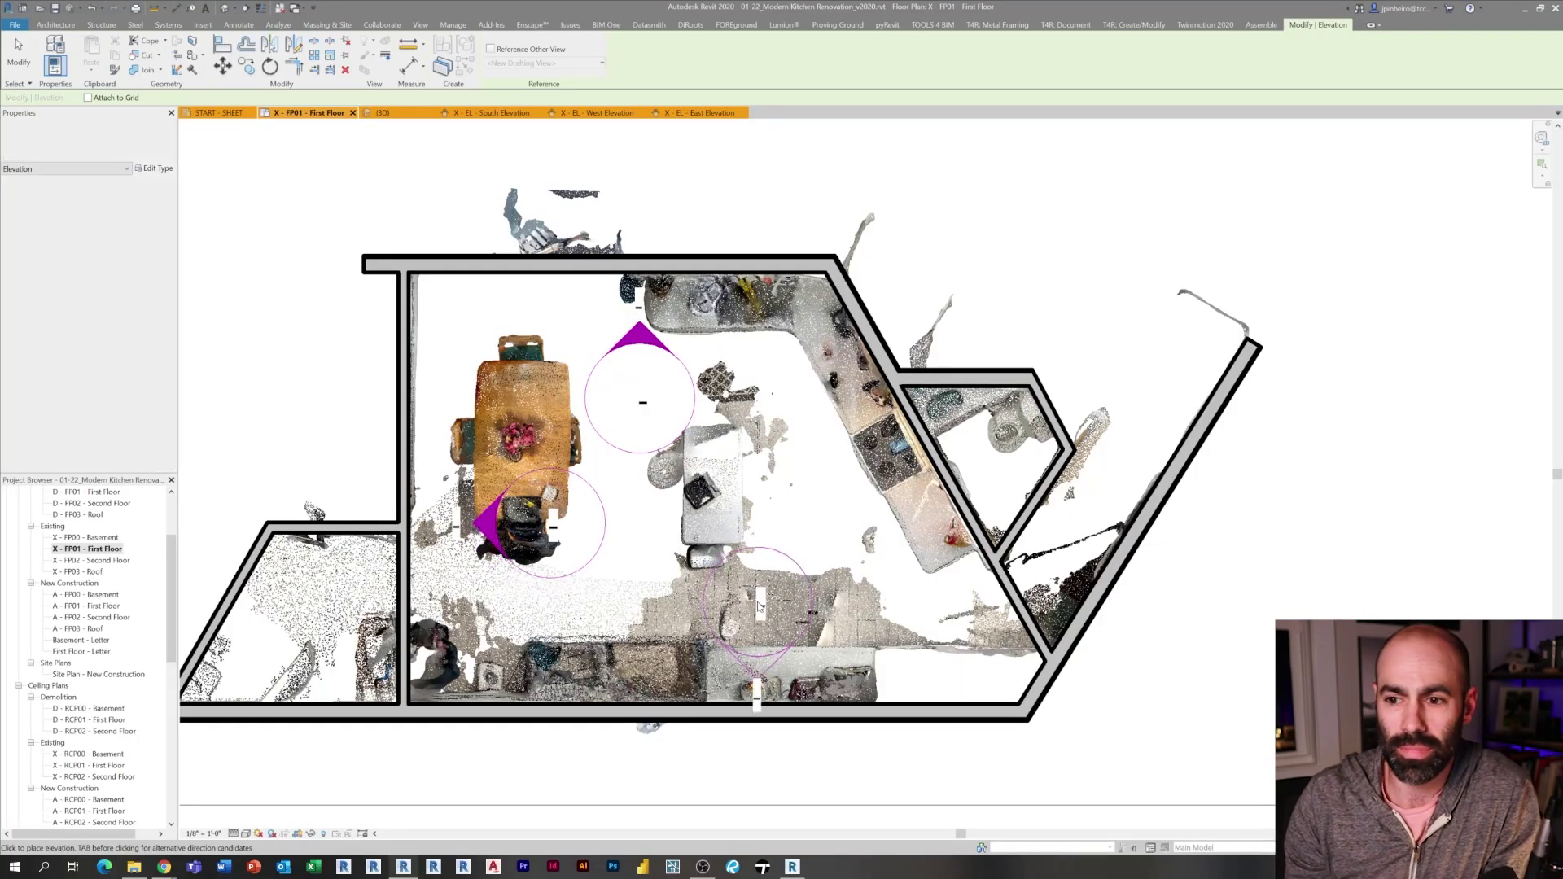
pyautogui.click(822, 501)
pyautogui.press('Escape')
pyautogui.press('Escape')
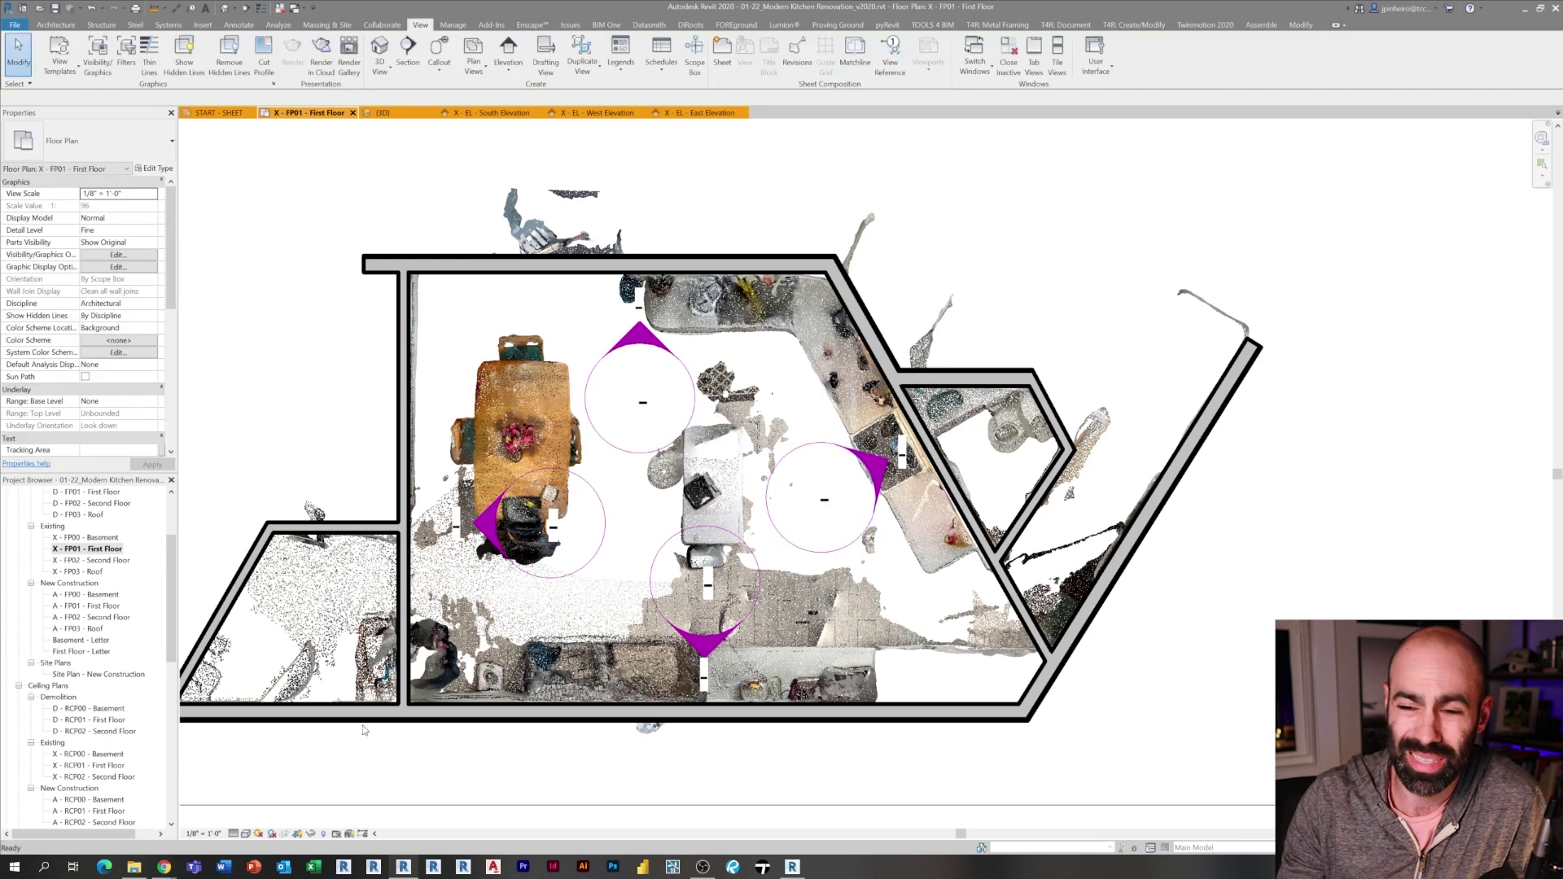
# Set the floor plan's scale to 1/4" = 1'-0" and open the elevation facing the upper kitchen wall
pyautogui.click(206, 834)
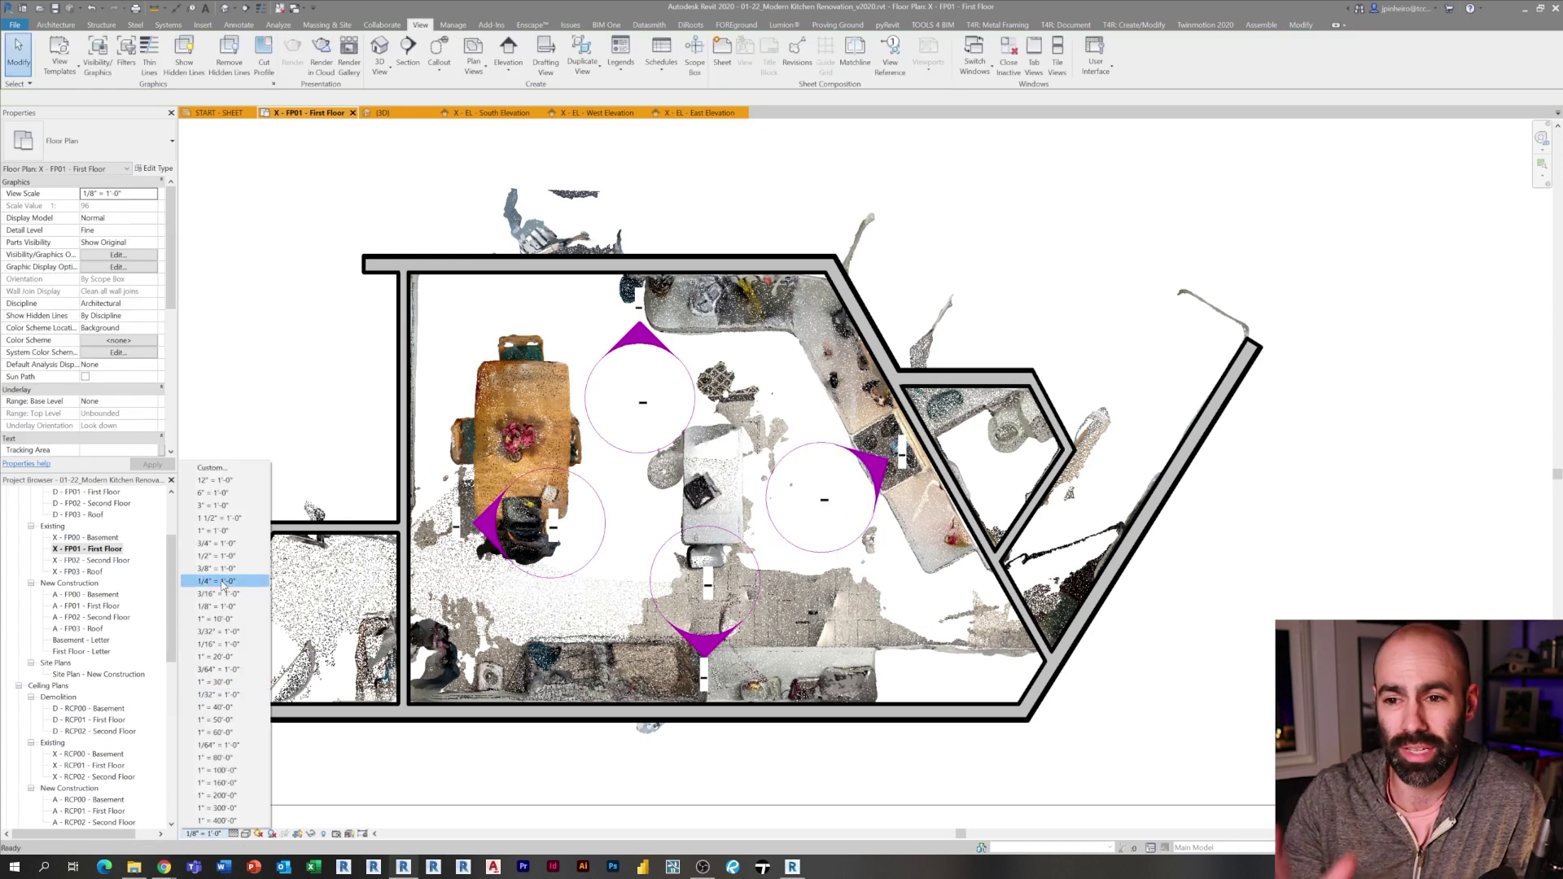
pyautogui.click(220, 570)
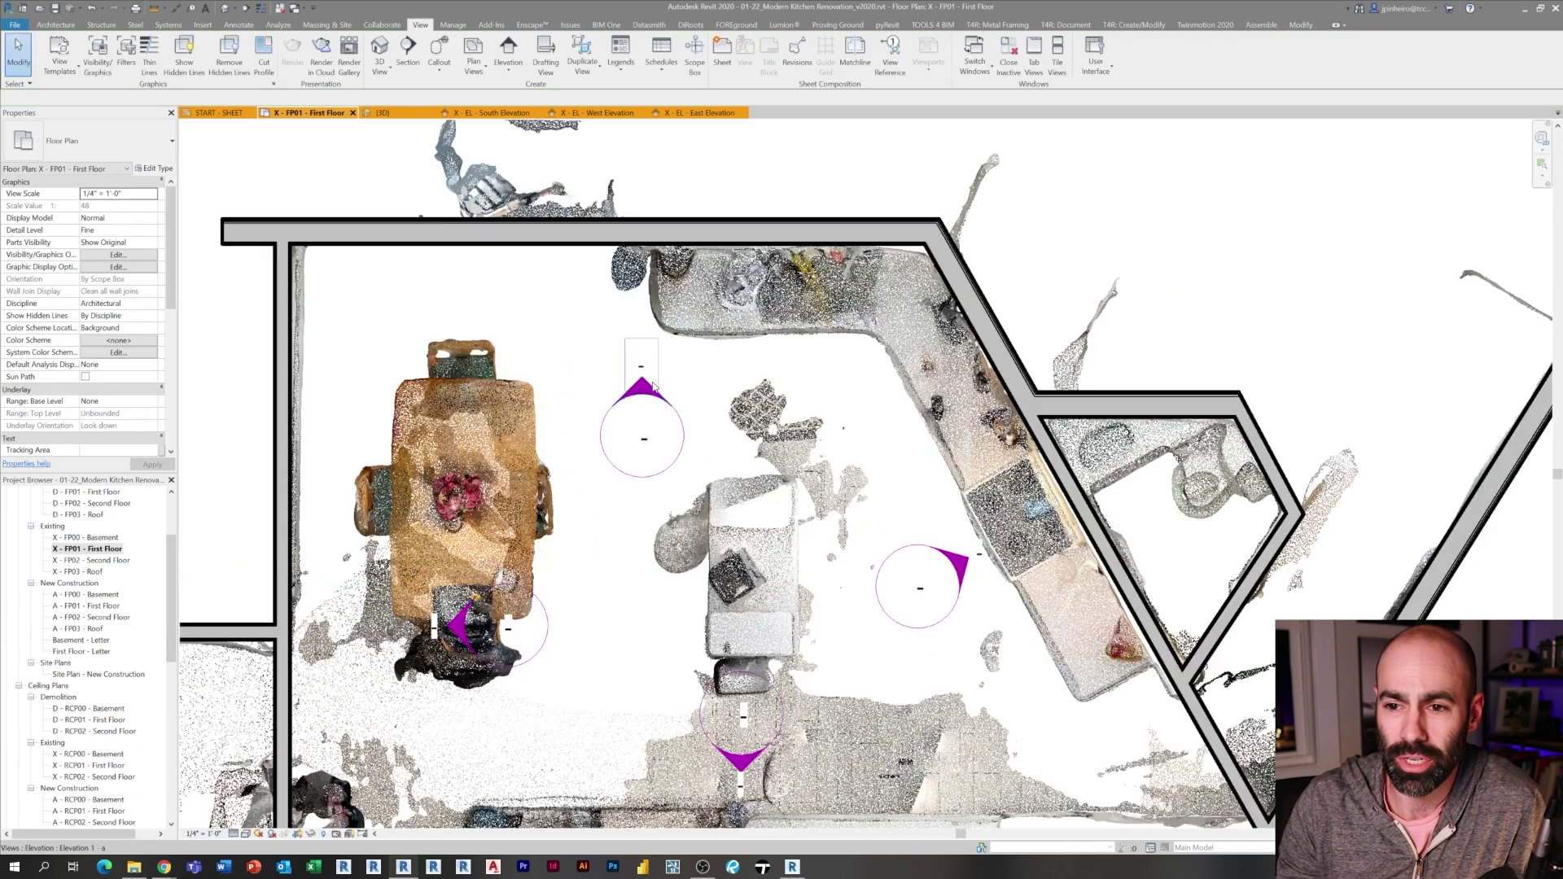
pyautogui.doubleClick(651, 381)
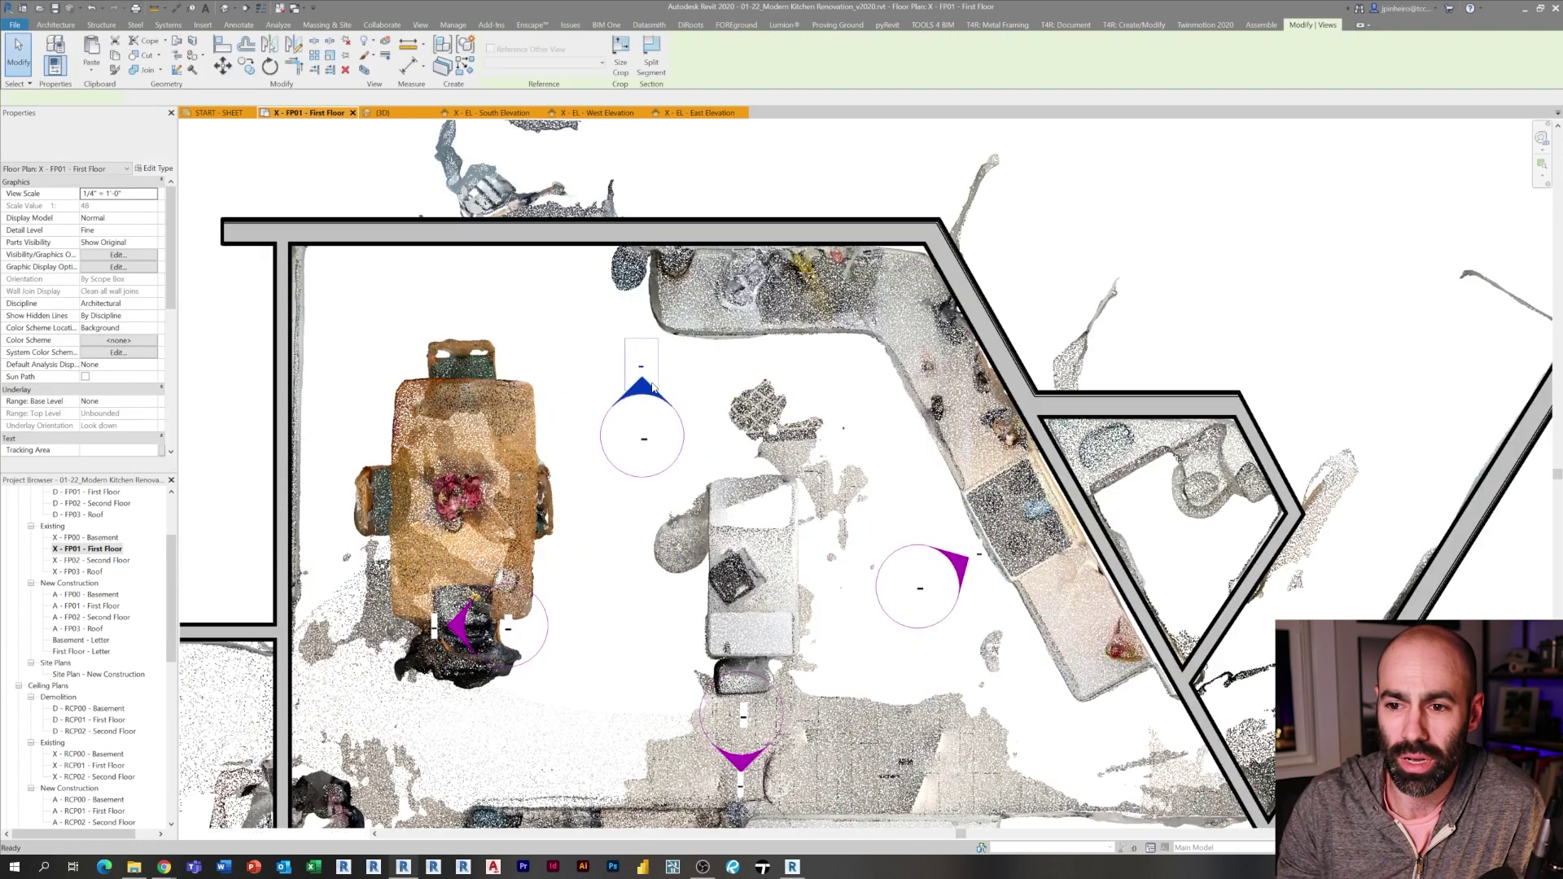
pyautogui.scroll(3, 738, 472)
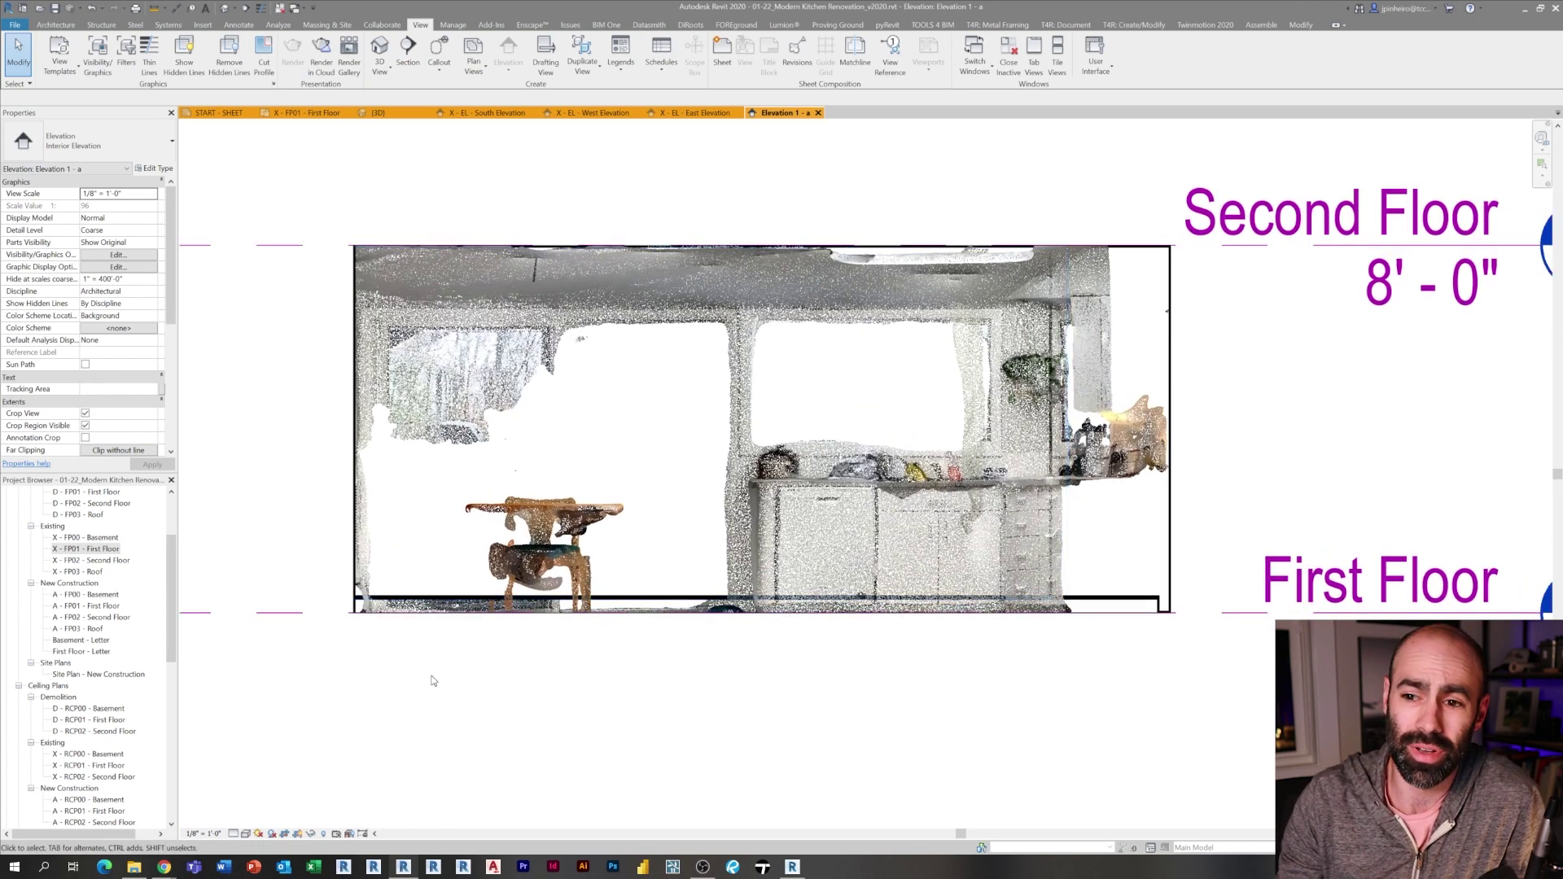
# Select all exterior wood siding walls visible in the elevation and set their base offset to 0' 0"
pyautogui.rightClick(483, 603)
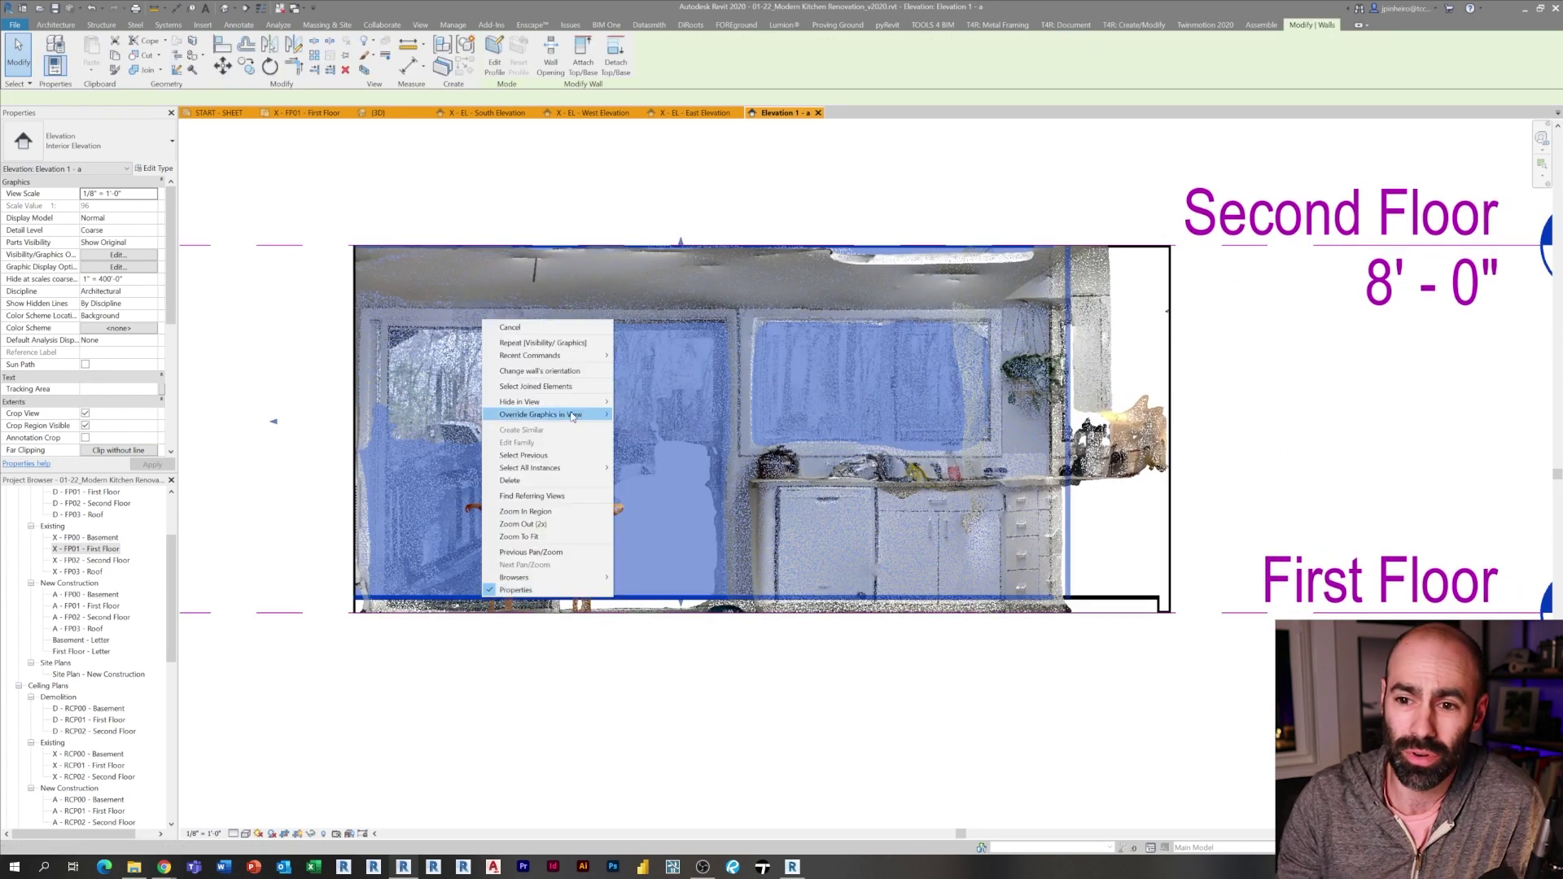
pyautogui.click(633, 468)
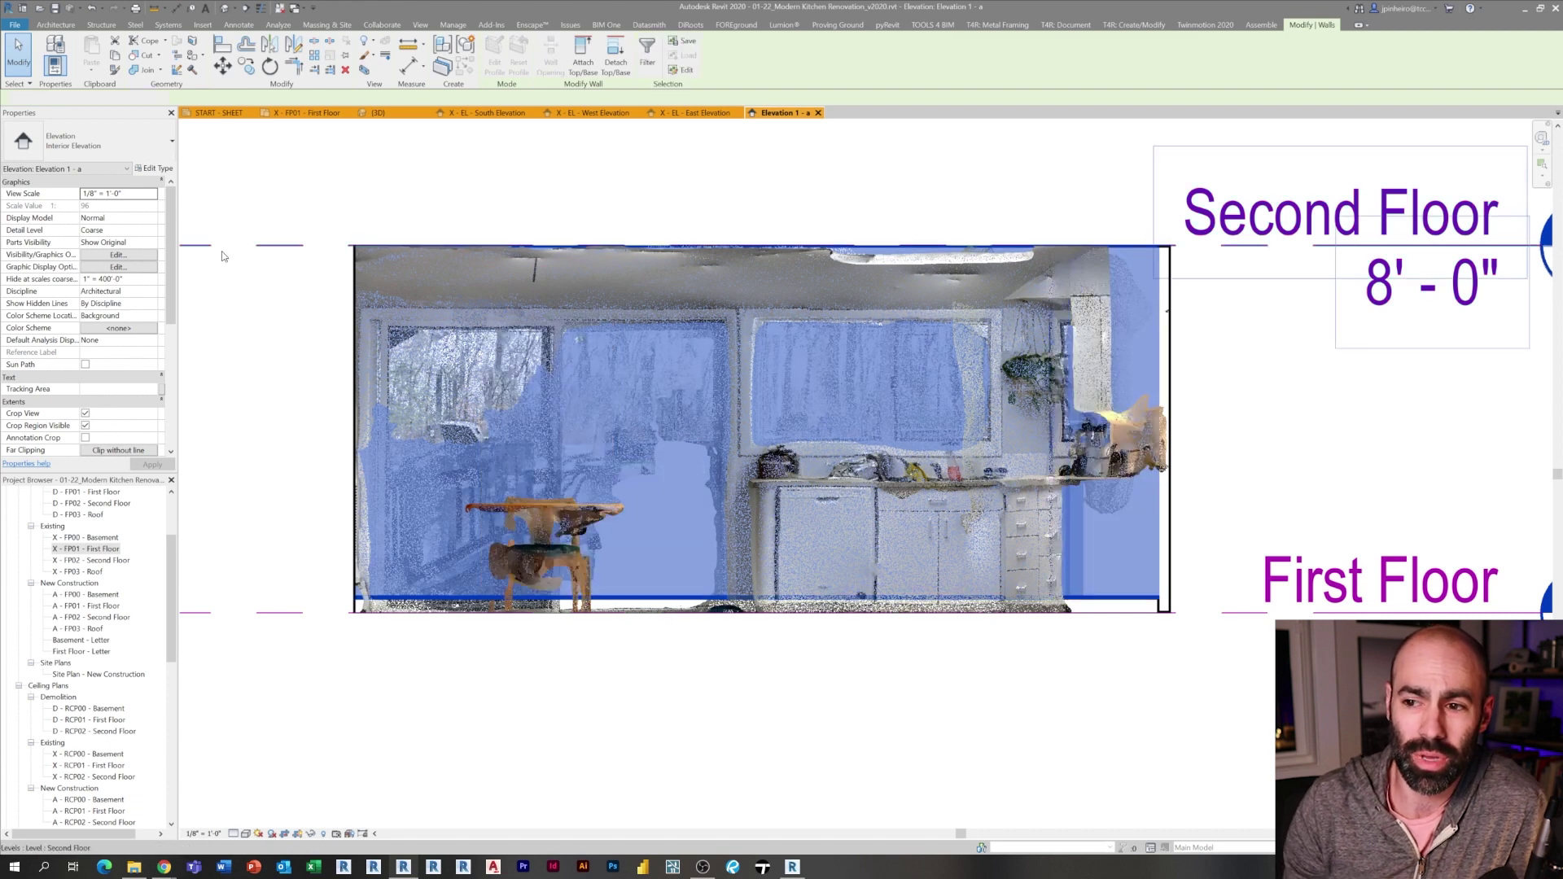
pyautogui.click(126, 206)
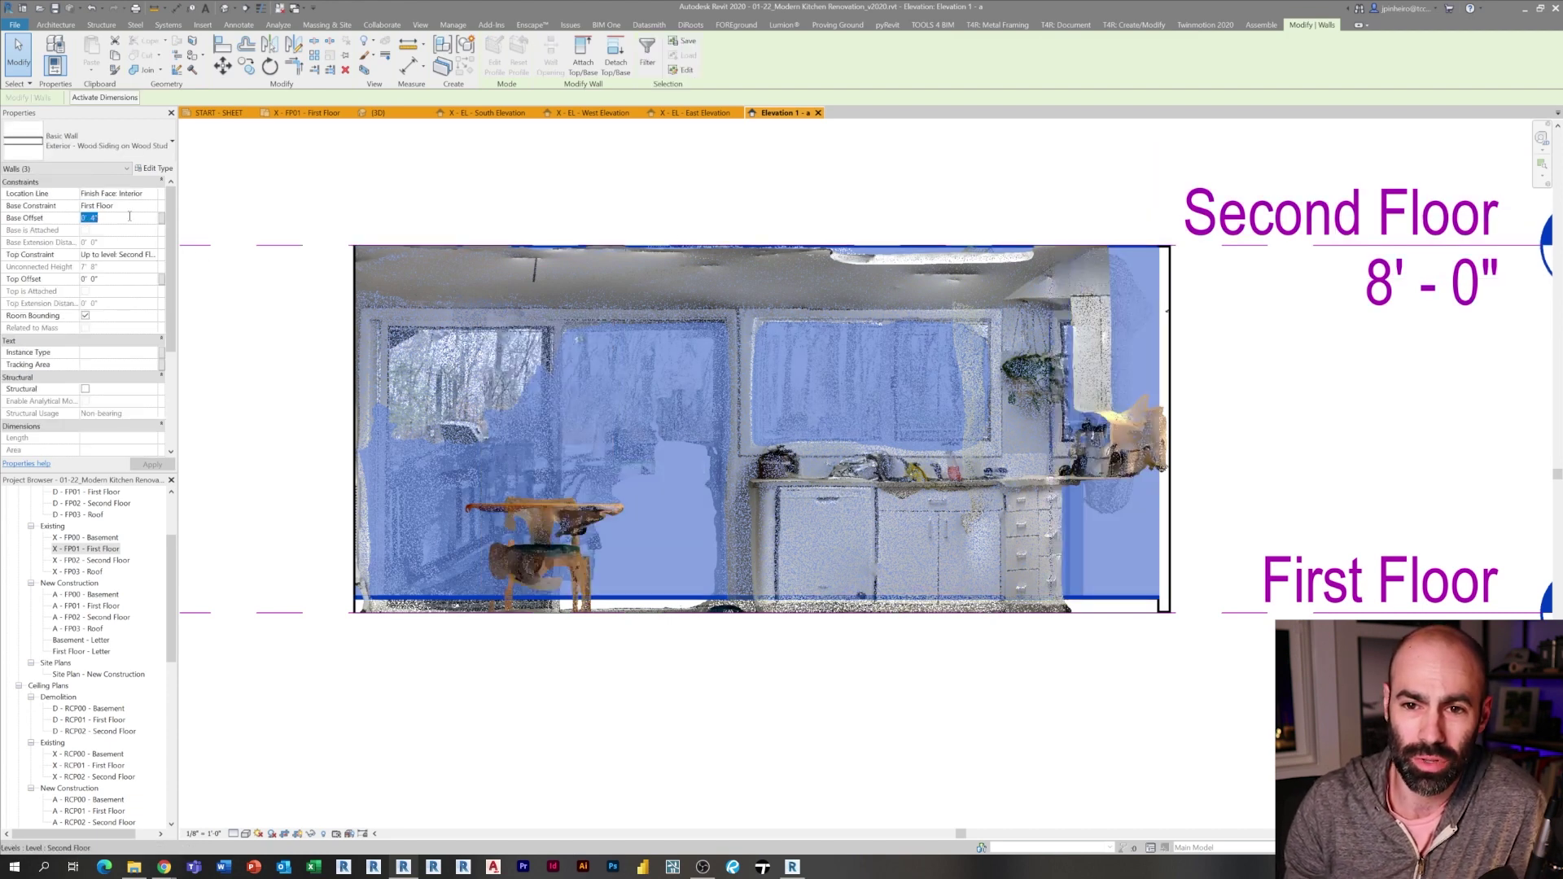
pyautogui.click(168, 468)
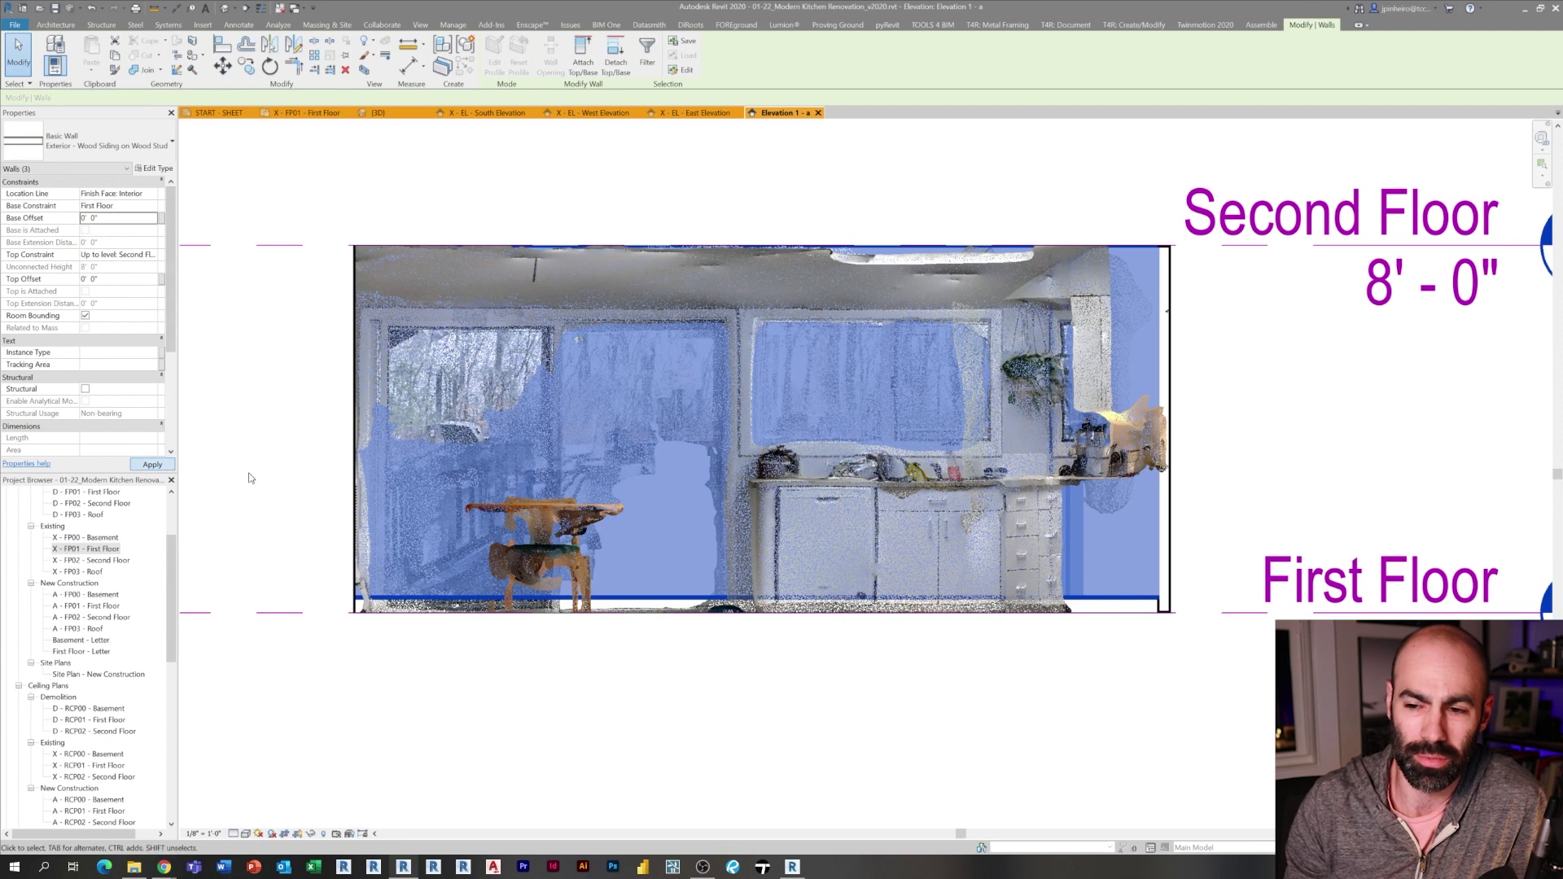
pyautogui.click(242, 473)
# Display the elevation in the Wireframe visual style so the point cloud shows through the walls
pyautogui.moveTo(298, 477); pyautogui.dragTo(305, 493, button='middle')
pyautogui.moveTo(822, 579); pyautogui.dragTo(786, 558, button='middle')
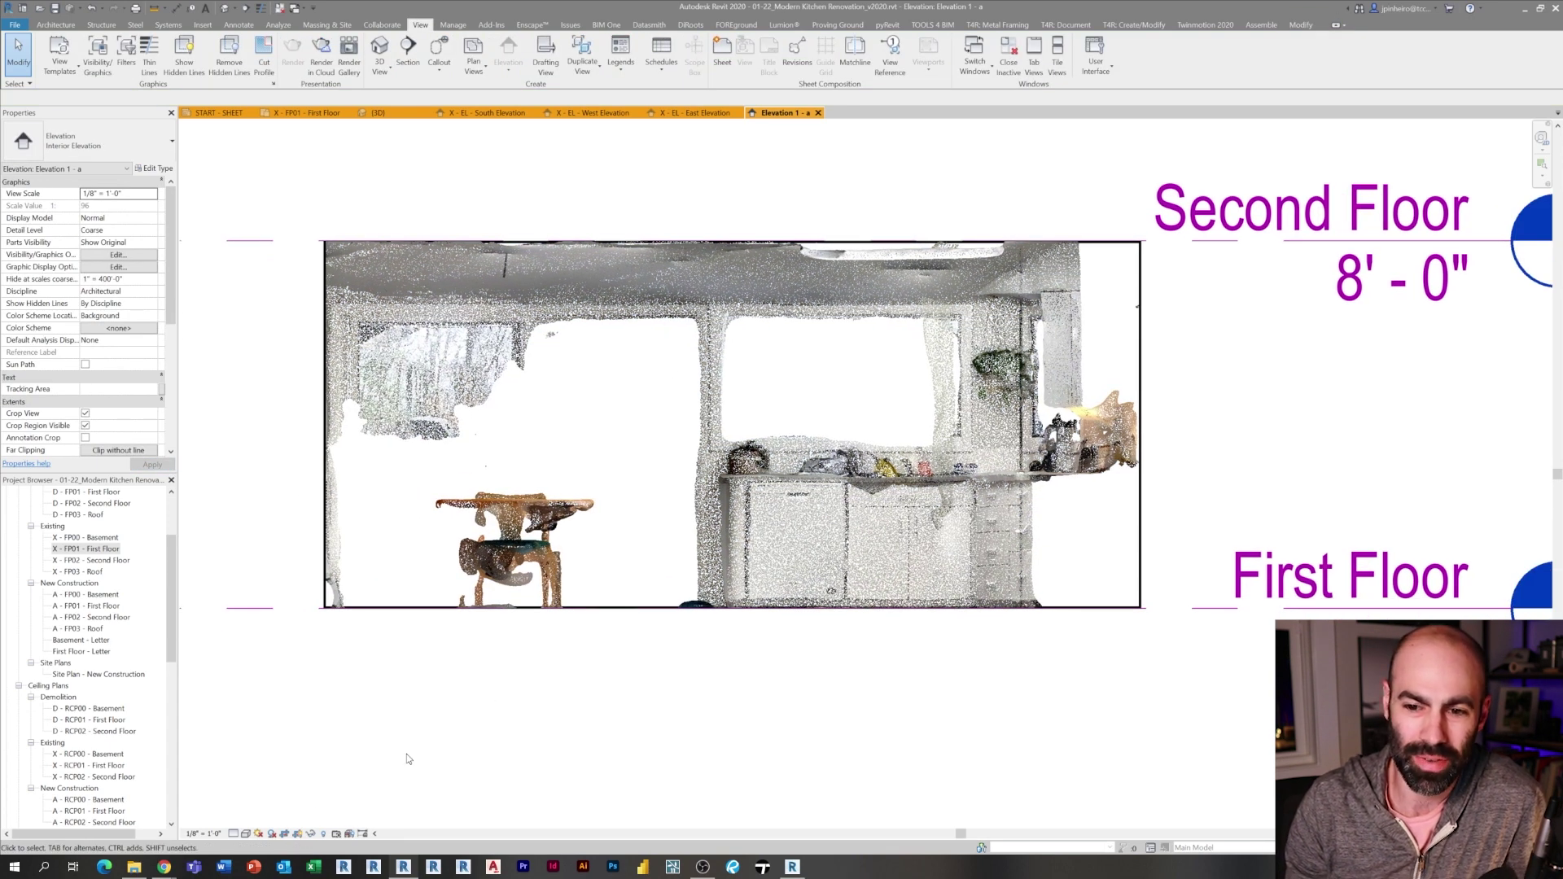
pyautogui.press('f')
pyautogui.moveTo(430, 753); pyautogui.dragTo(452, 765, button='middle')
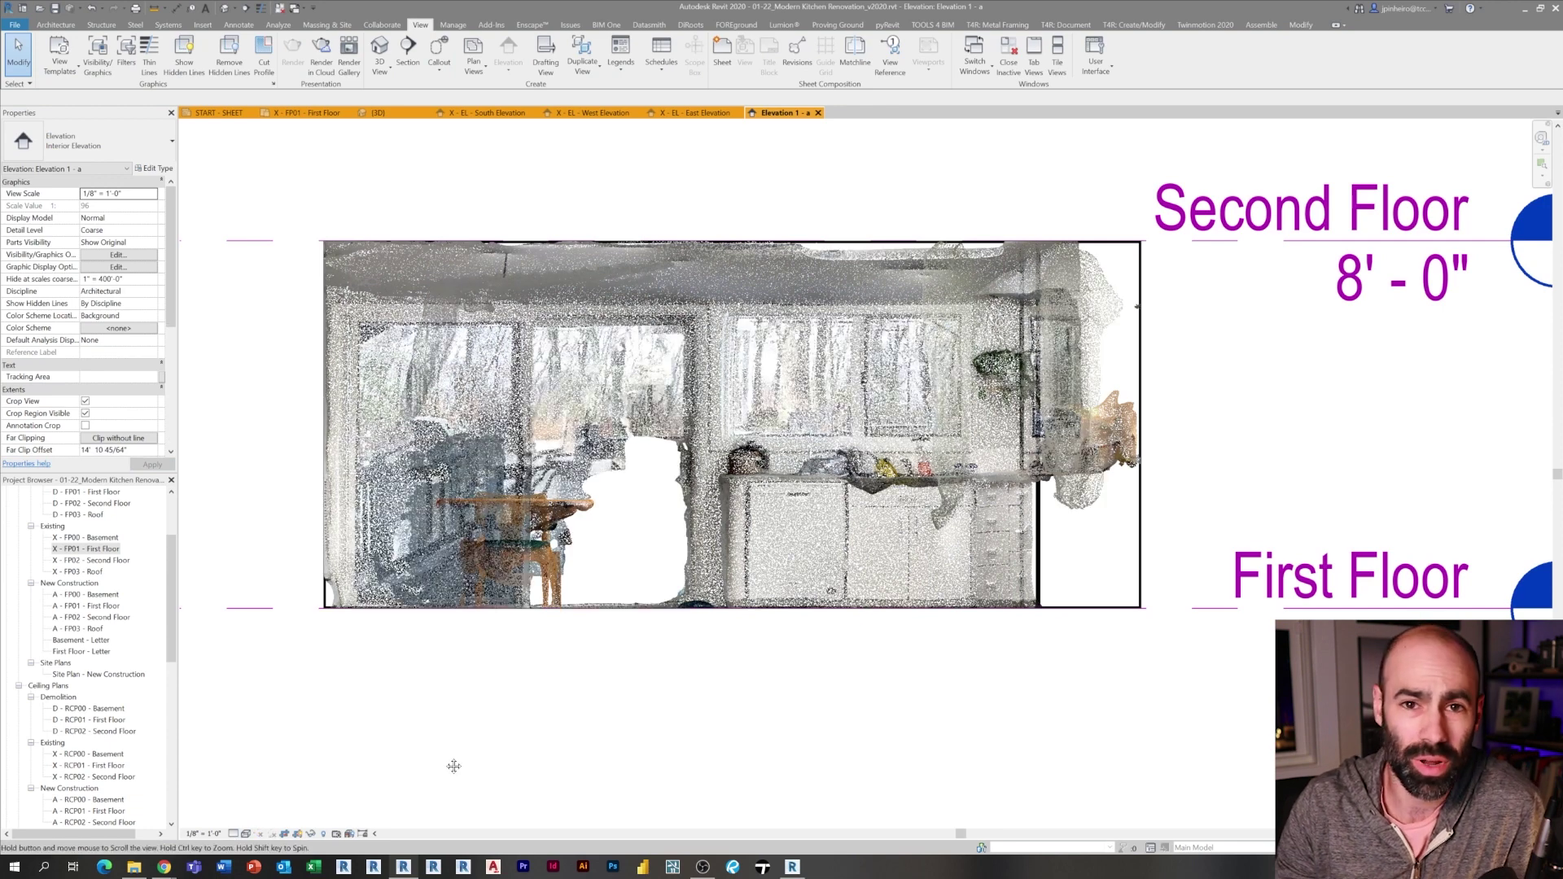
pyautogui.scroll(1, 444, 530)
# Place a 72" x 80" Door-Double-Sliding door on the exterior wall over the scanned sliding door
pyautogui.click(55, 24)
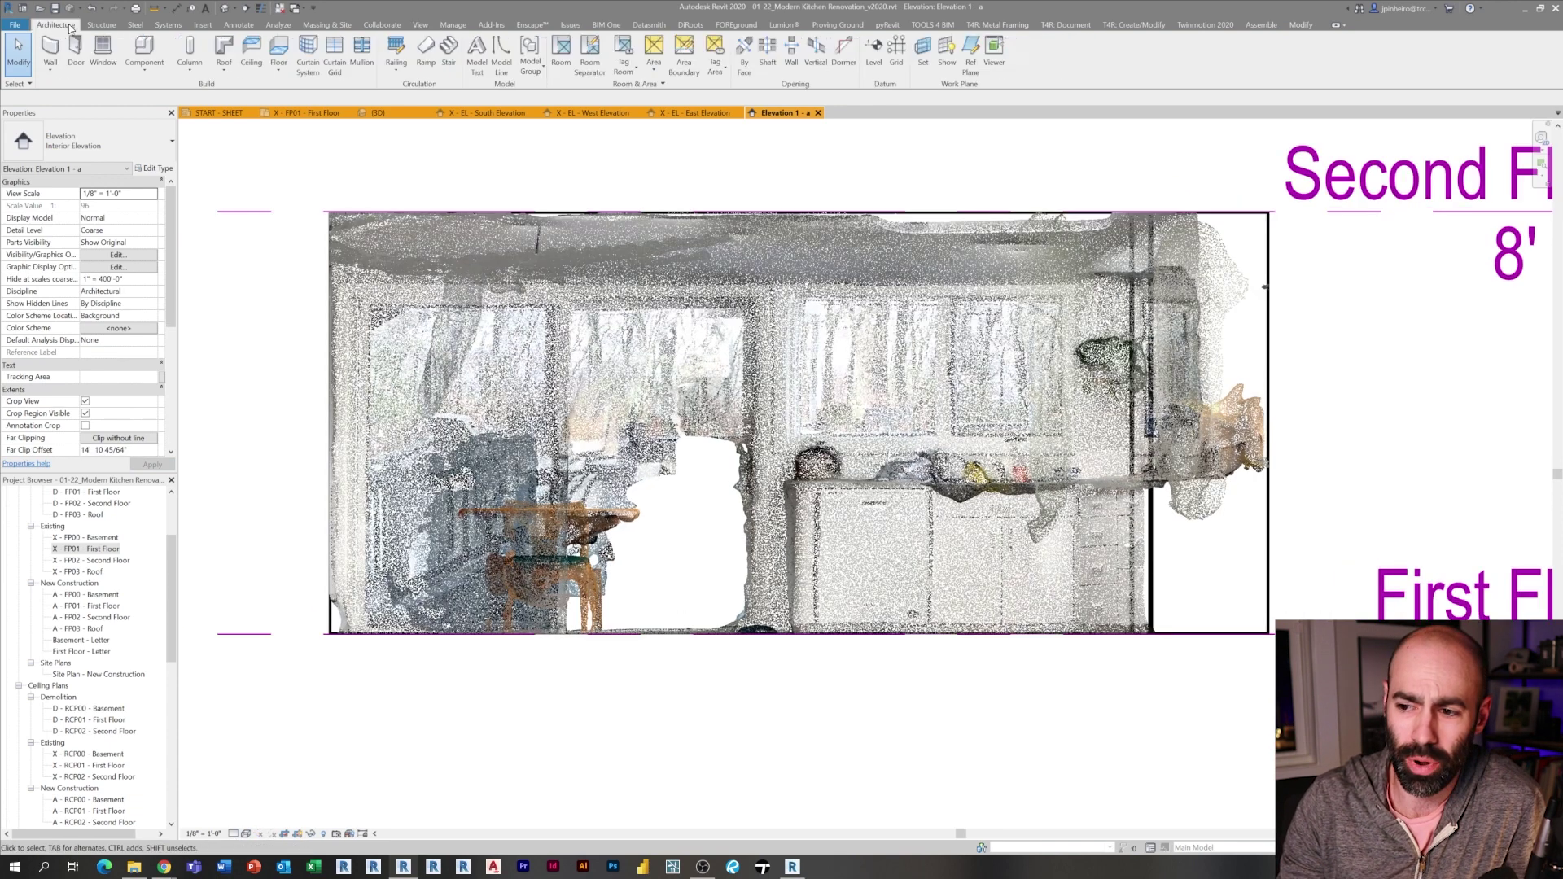
pyautogui.click(99, 137)
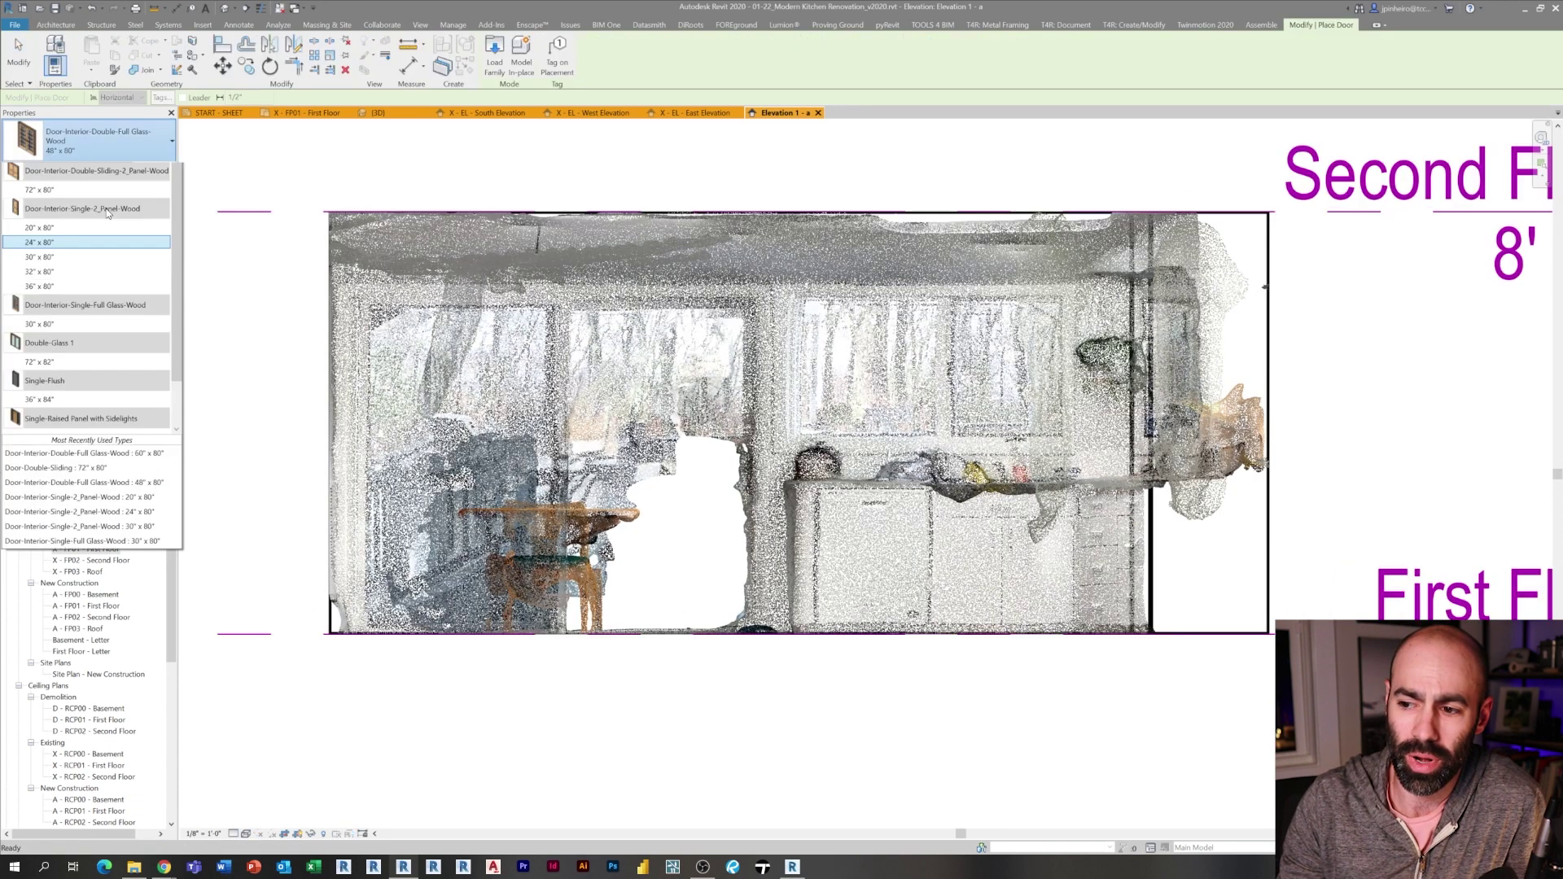
pyautogui.click(96, 320)
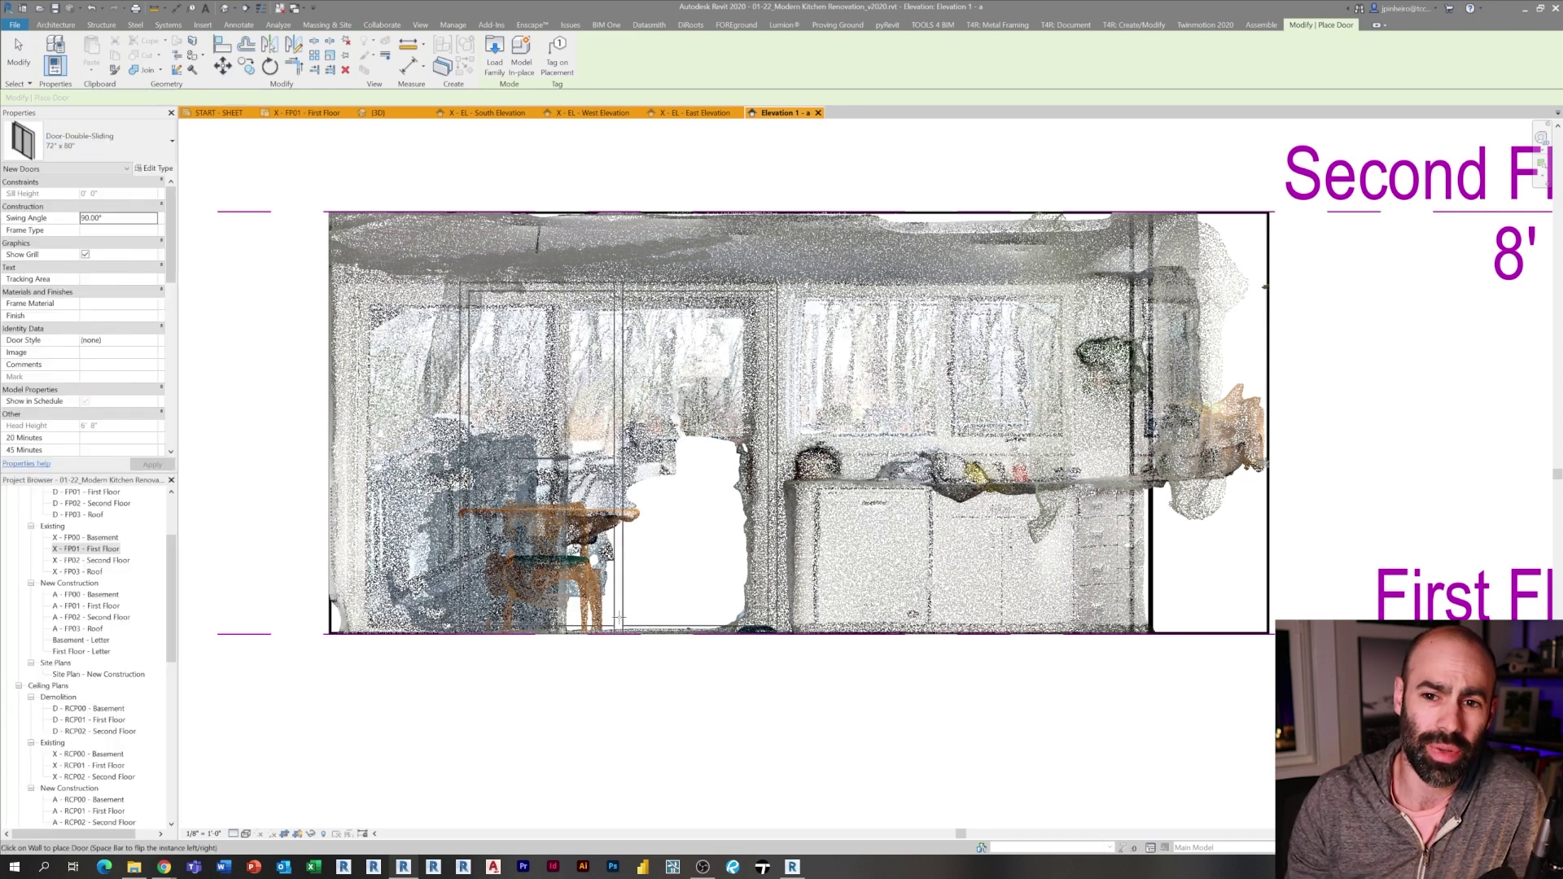
pyautogui.click(561, 623)
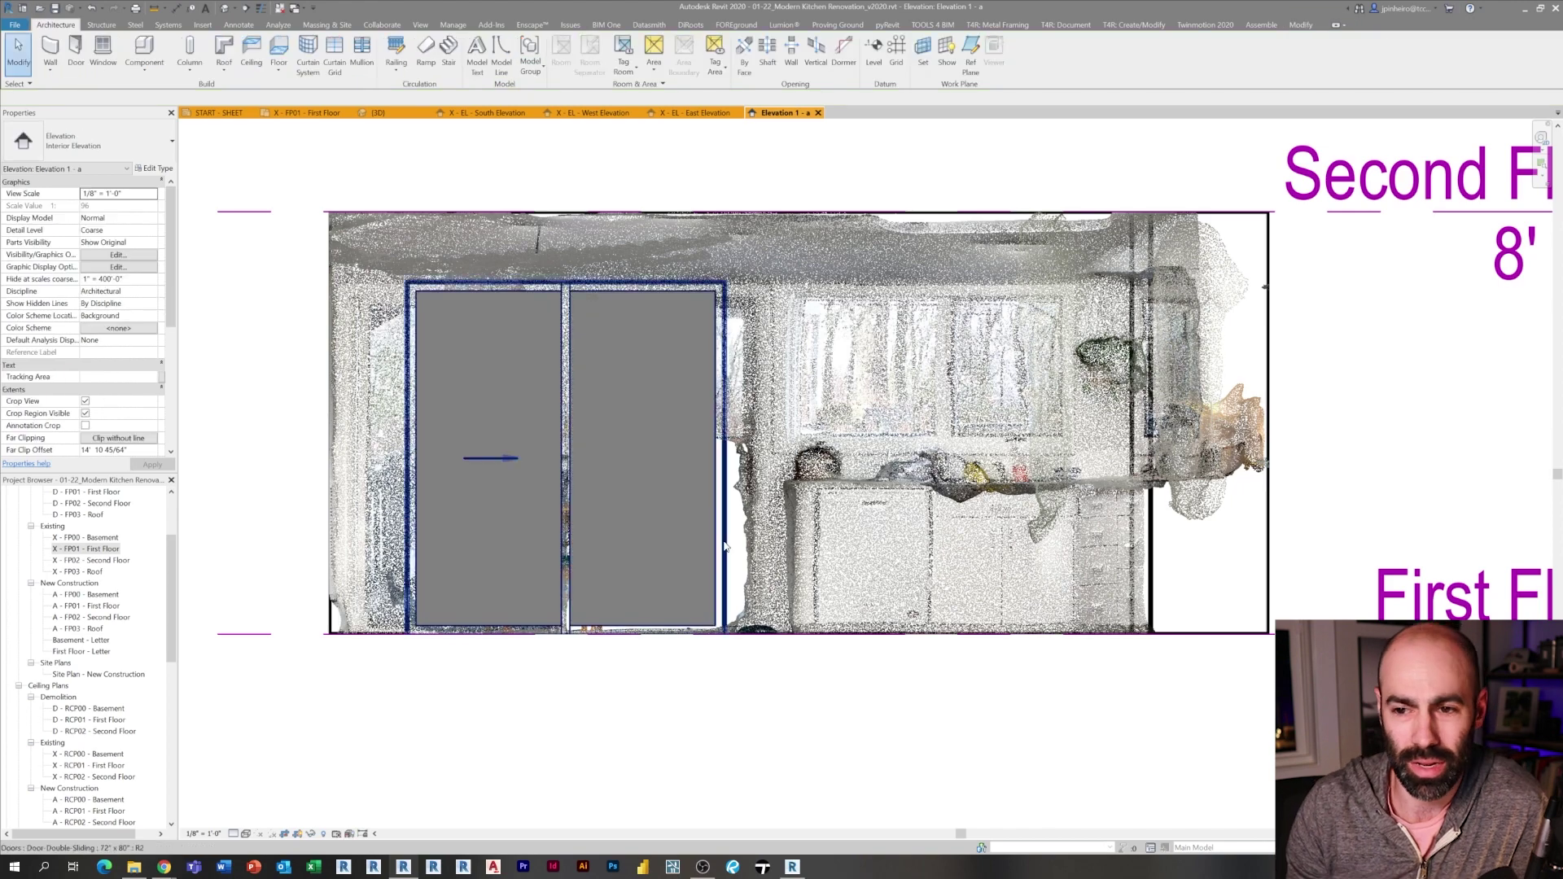
pyautogui.press('Escape')
pyautogui.press('Escape')
# Duplicate the sliding door's type as 80" x 80" and set its width to 6' 8"
pyautogui.scroll(3, 545, 376)
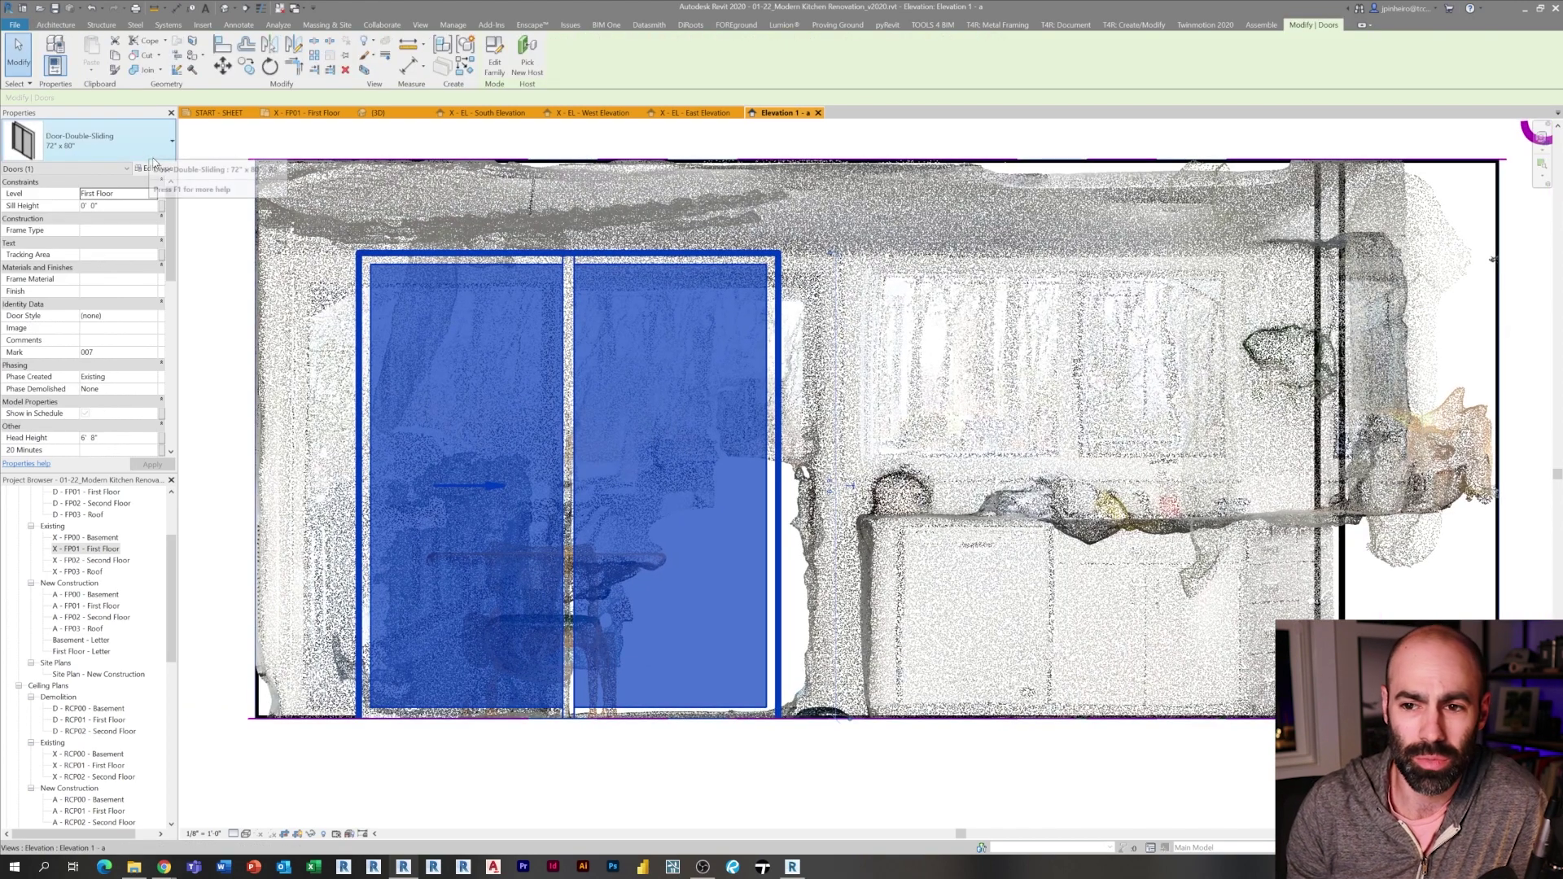
pyautogui.click(154, 168)
pyautogui.click(557, 234)
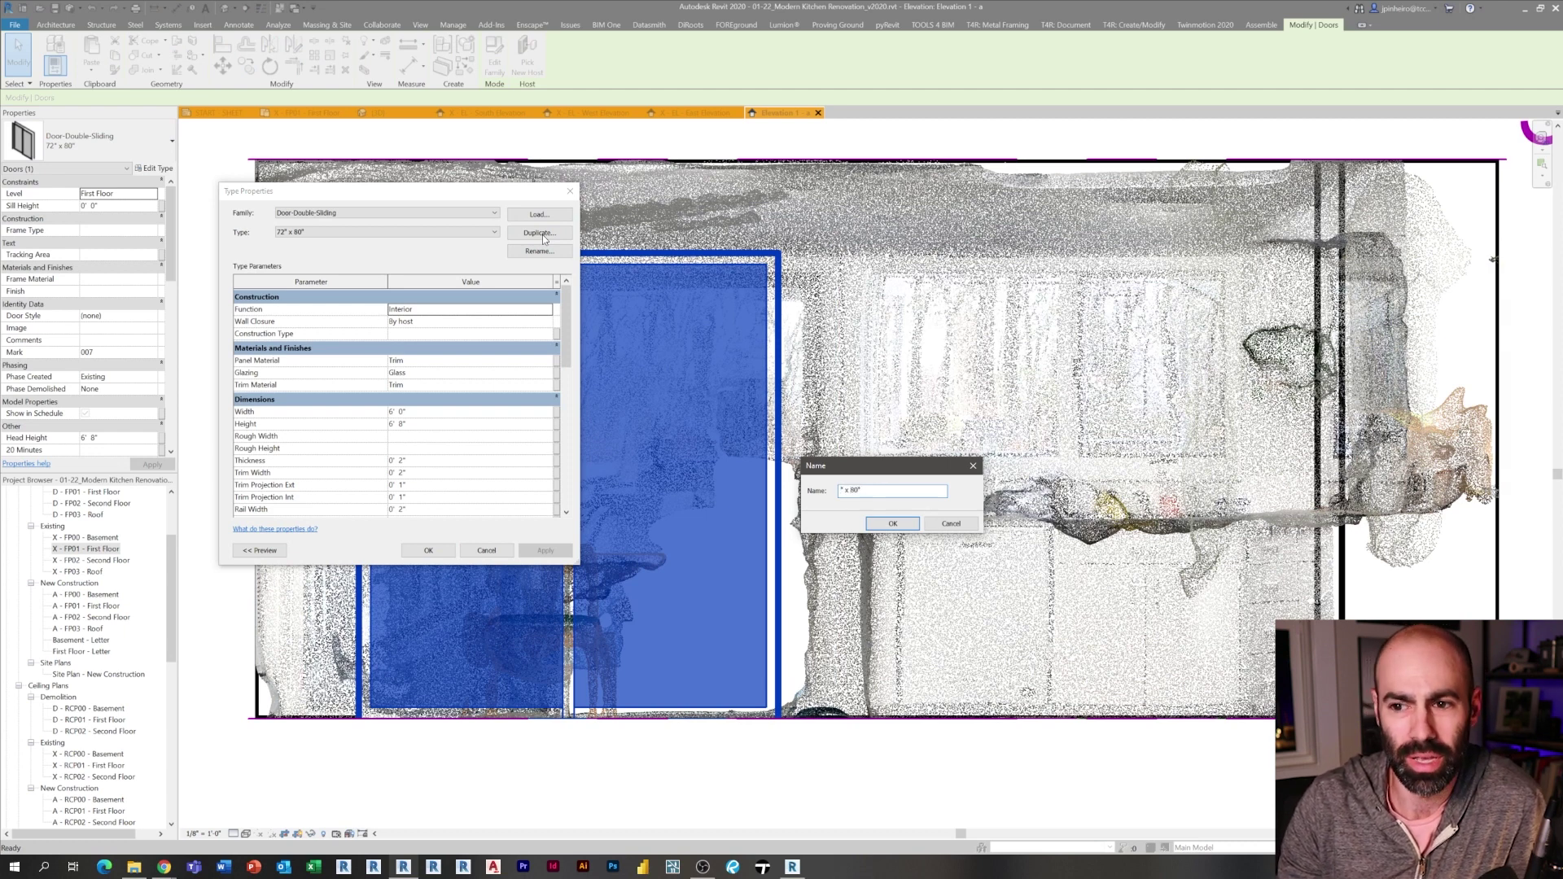
pyautogui.click(891, 526)
pyautogui.click(365, 409)
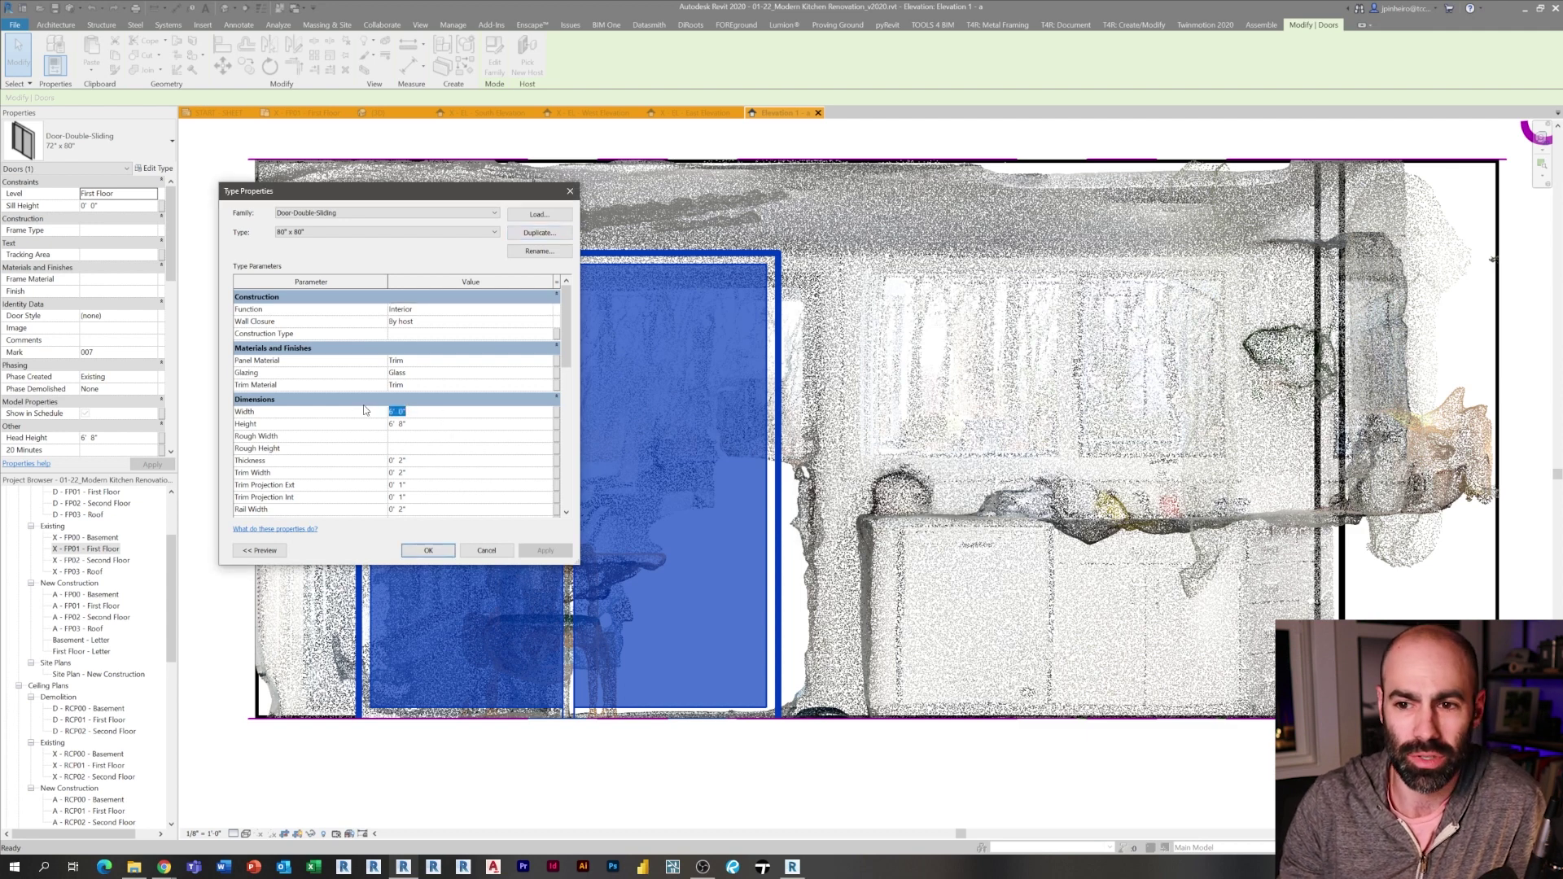
pyautogui.click(425, 551)
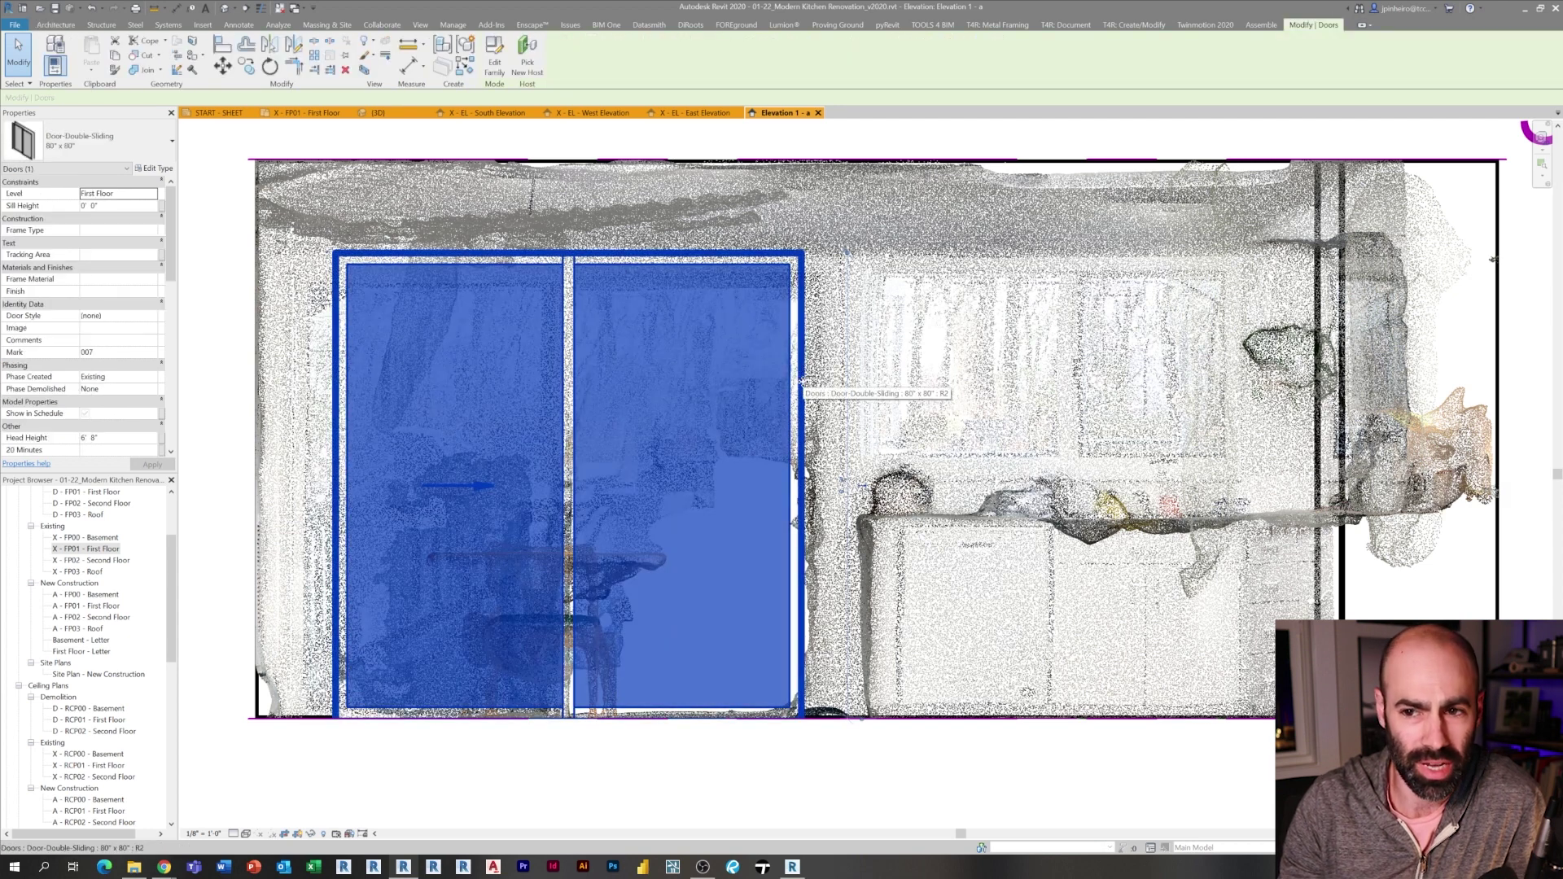
# Nudge the sliding door to the right until its right edge lines up with the scanned opening
pyautogui.press('Right')
pyautogui.press('Right')
pyautogui.press('Right')
pyautogui.press('Right')
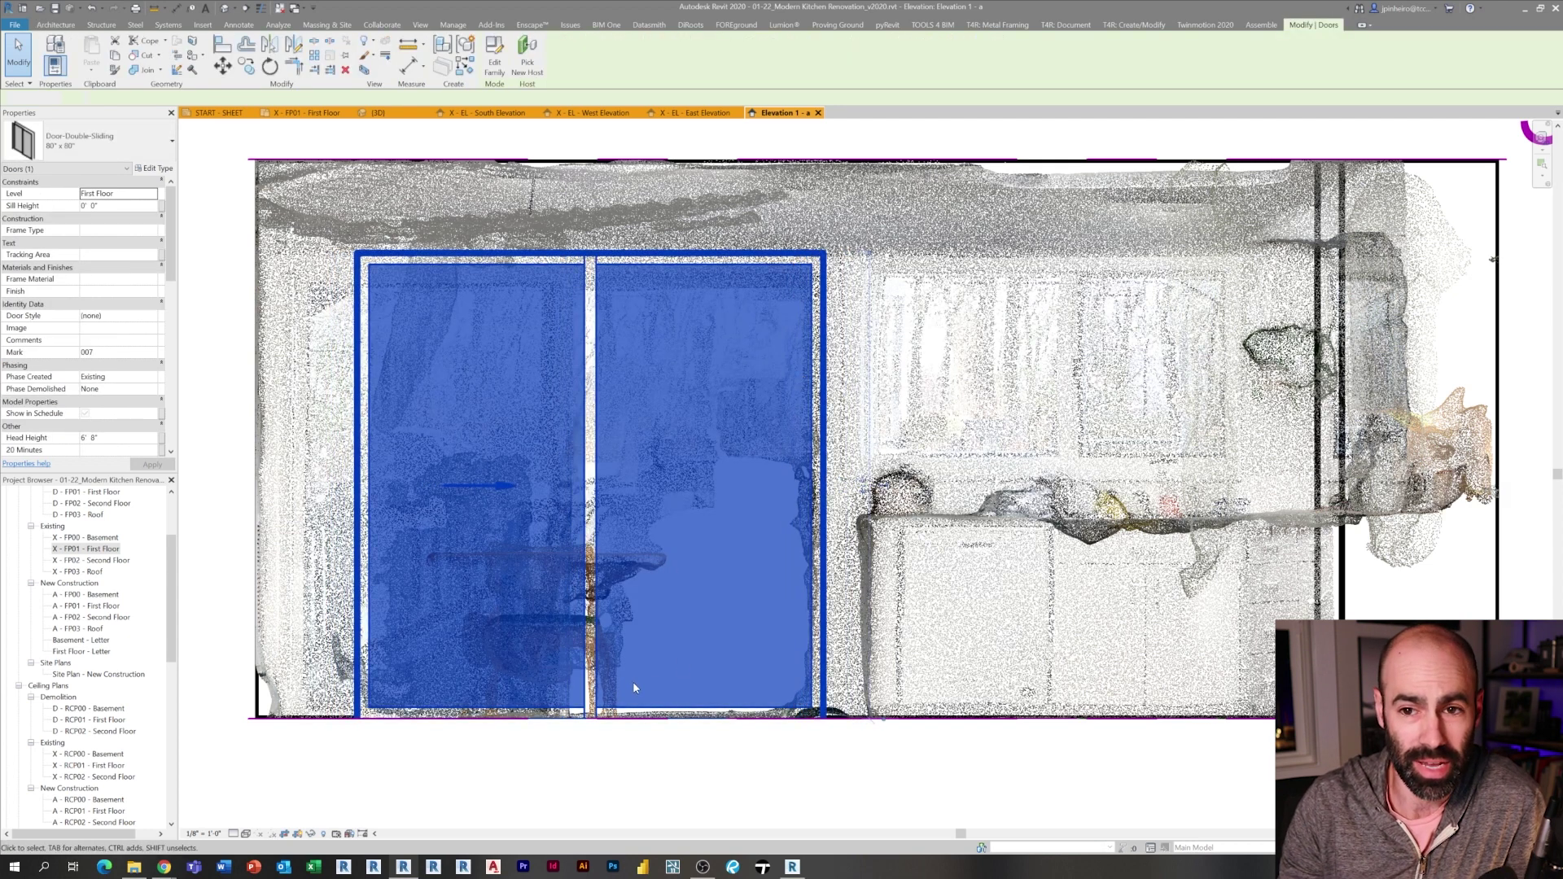
pyautogui.press('Escape')
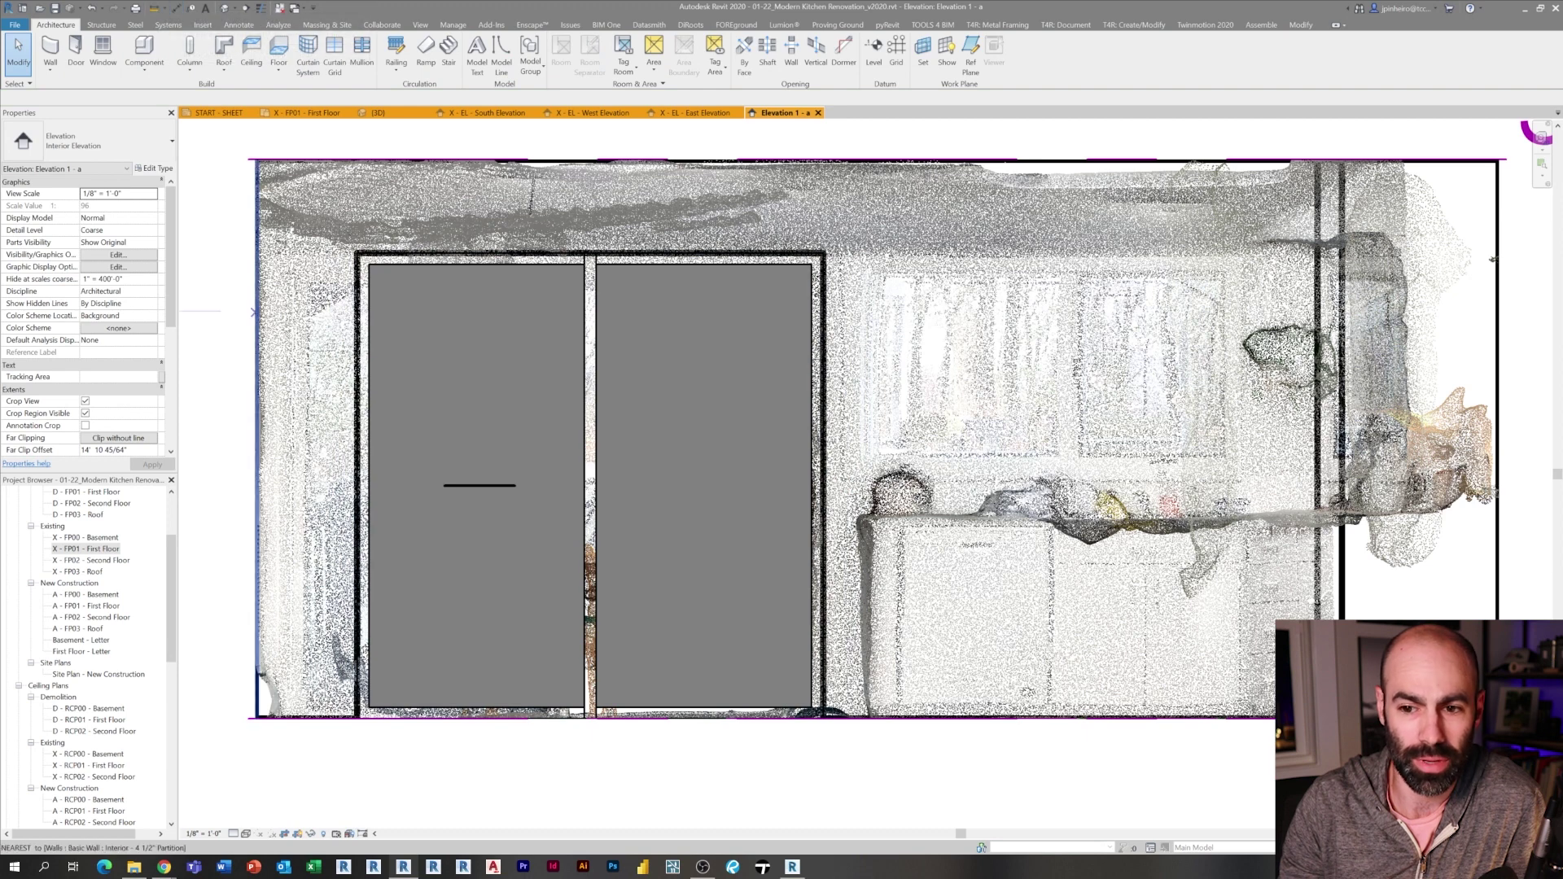
# Measure the full width of the scanned sliding door opening
pyautogui.press('m')
pyautogui.press('e')
pyautogui.click(298, 453)
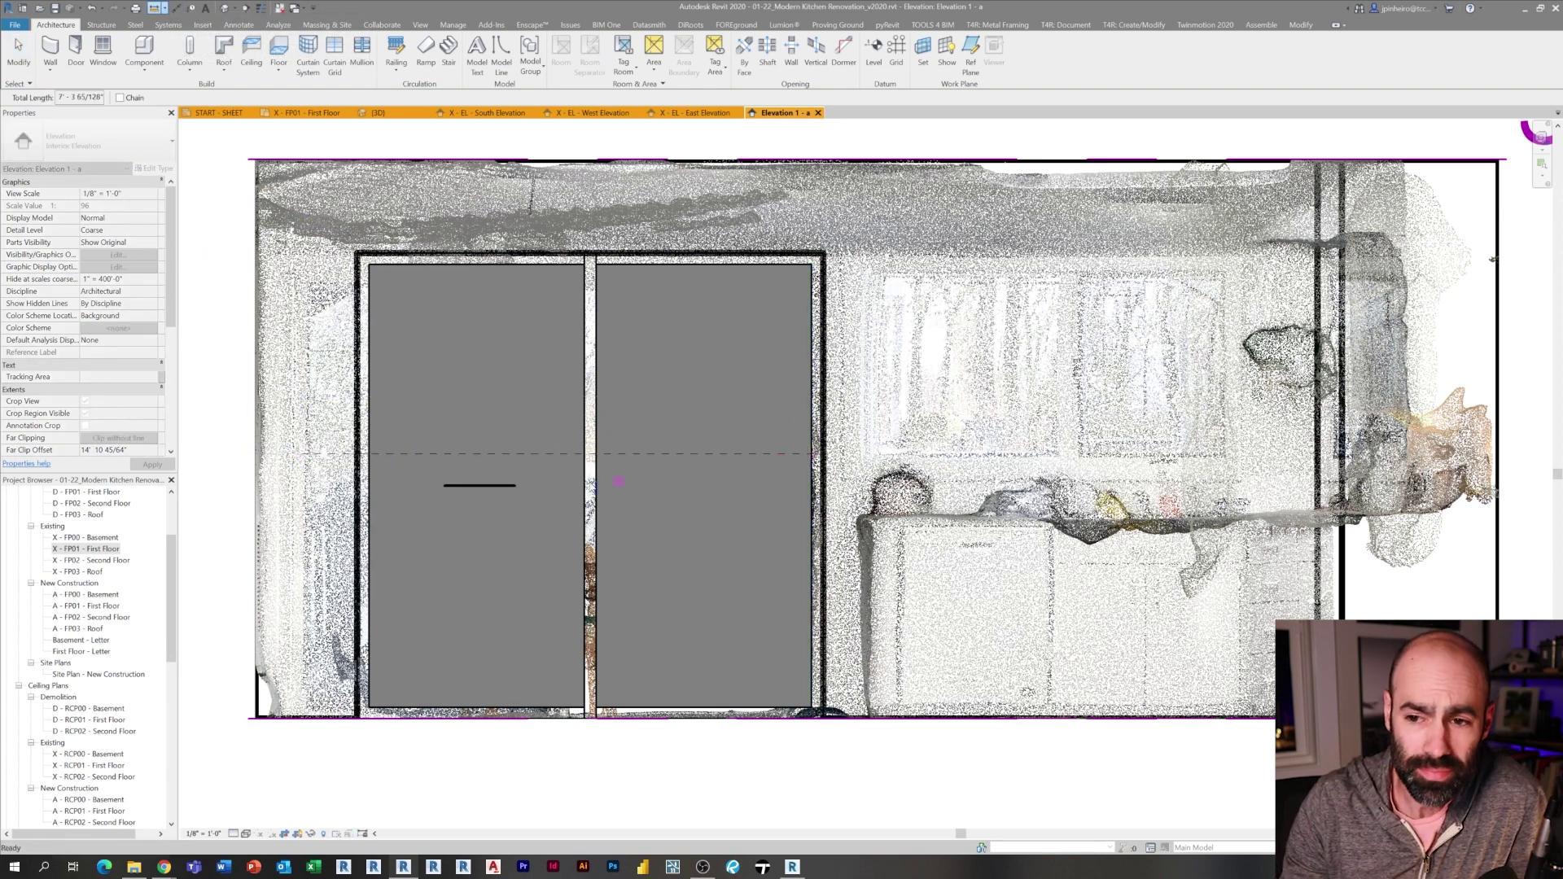
pyautogui.press('Escape')
# Rename the sliding door's type to 88" x 80" and set its width to 7' 4"
pyautogui.click(602, 483)
pyautogui.click(153, 168)
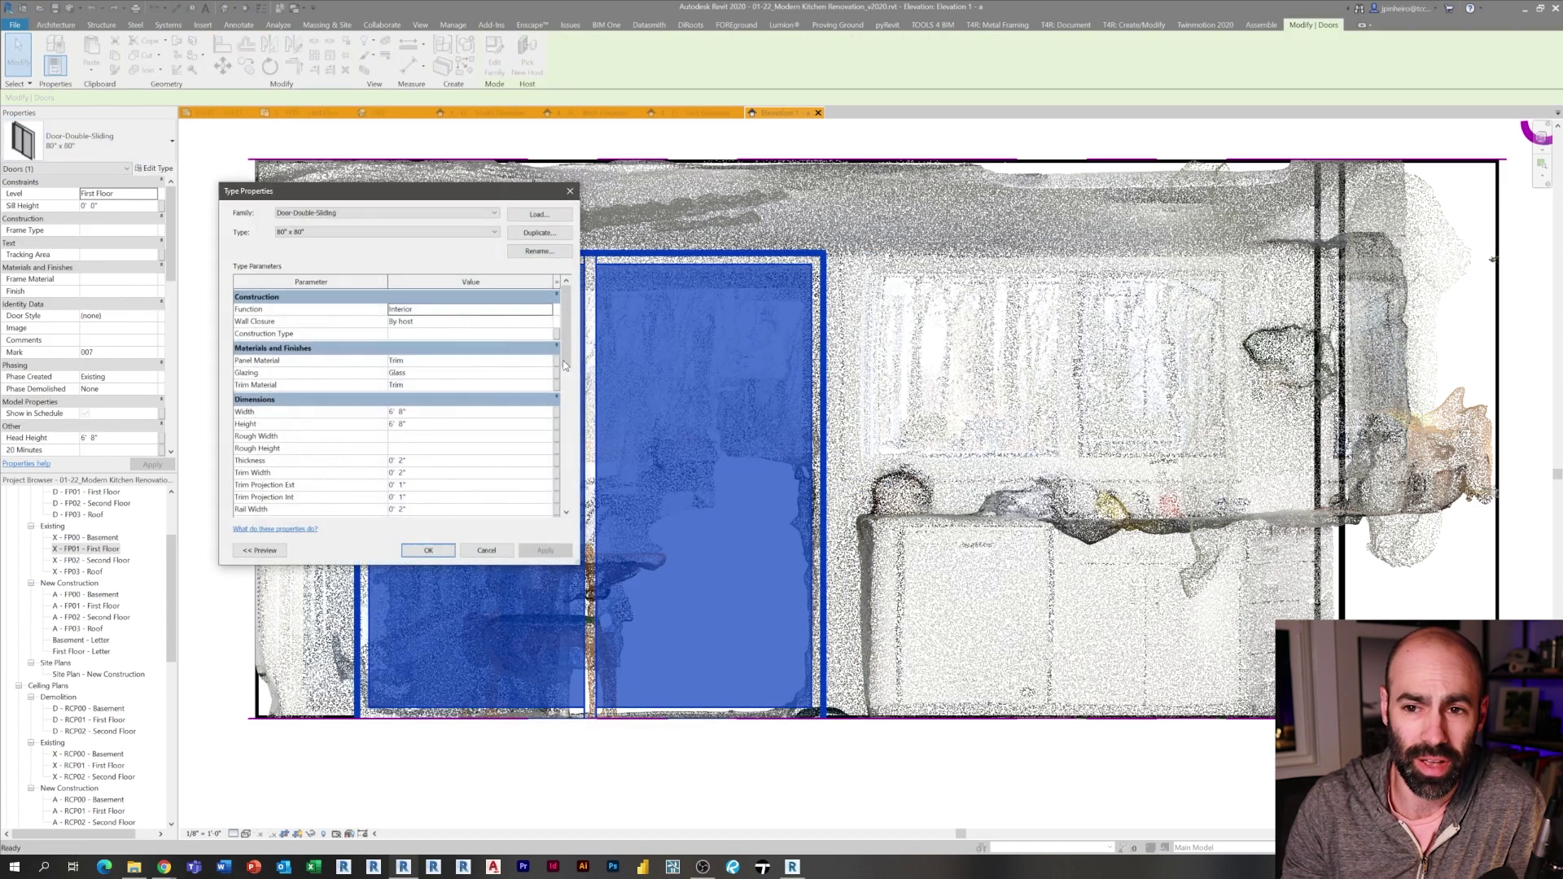
pyautogui.click(537, 251)
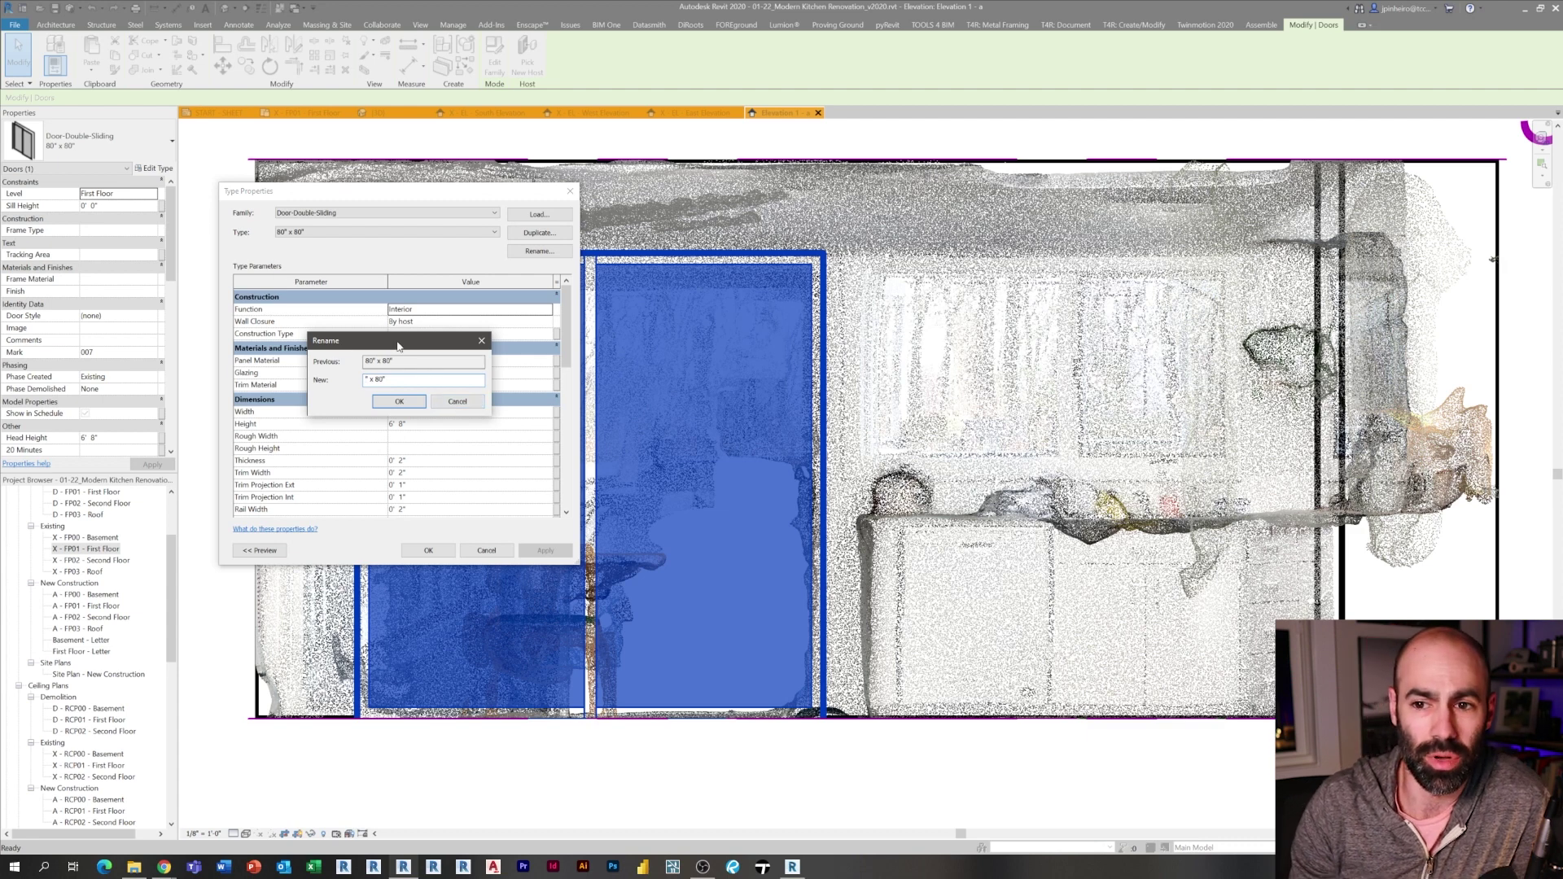
pyautogui.moveTo(398, 345); pyautogui.dragTo(459, 314)
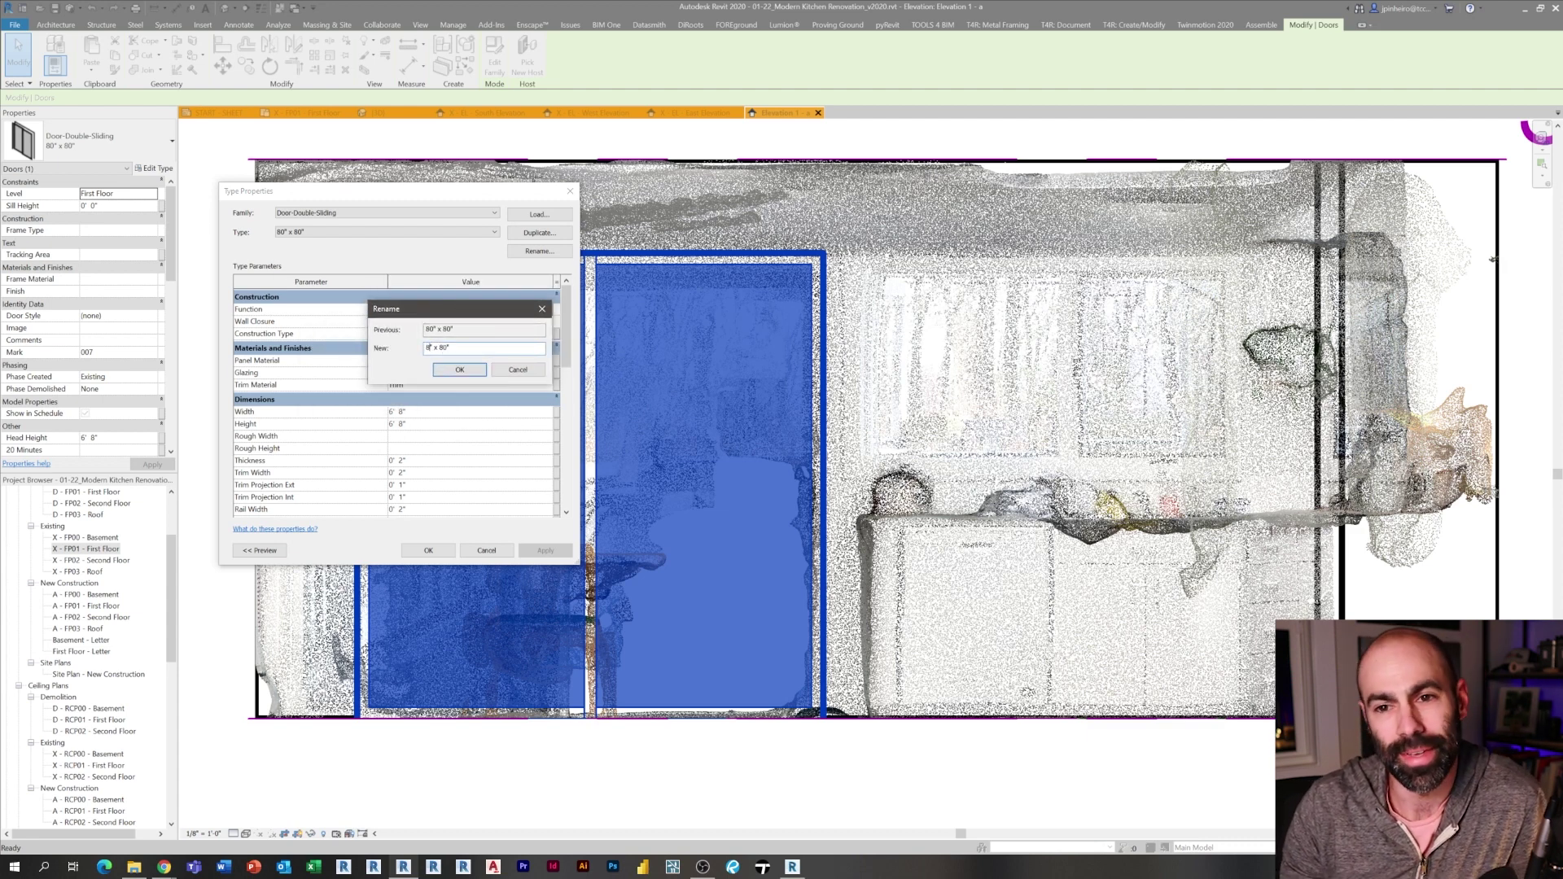
pyautogui.click(459, 370)
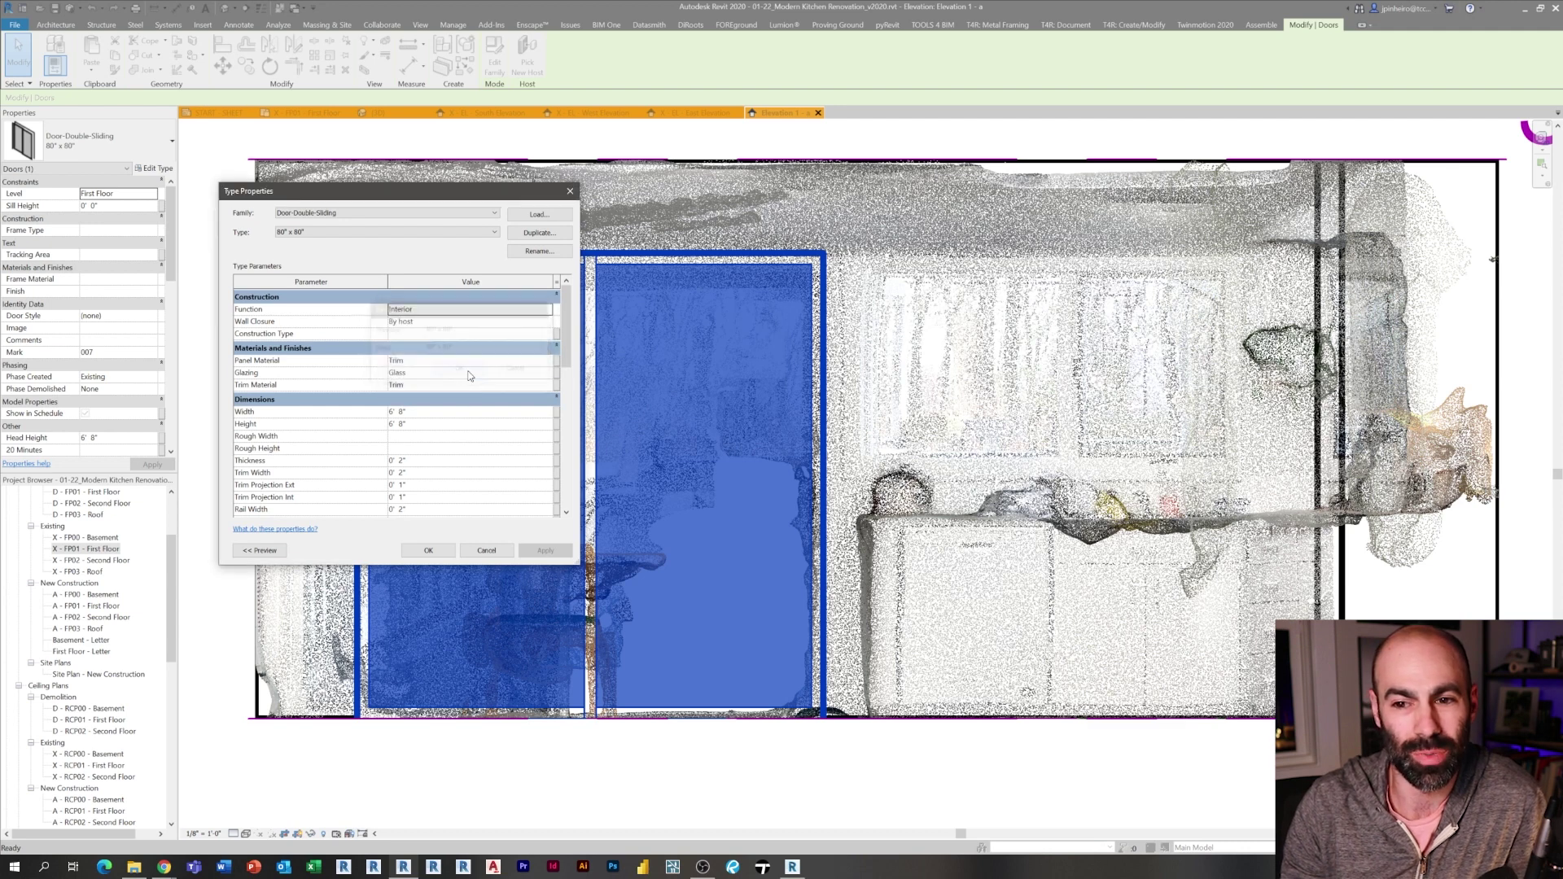
pyautogui.click(435, 411)
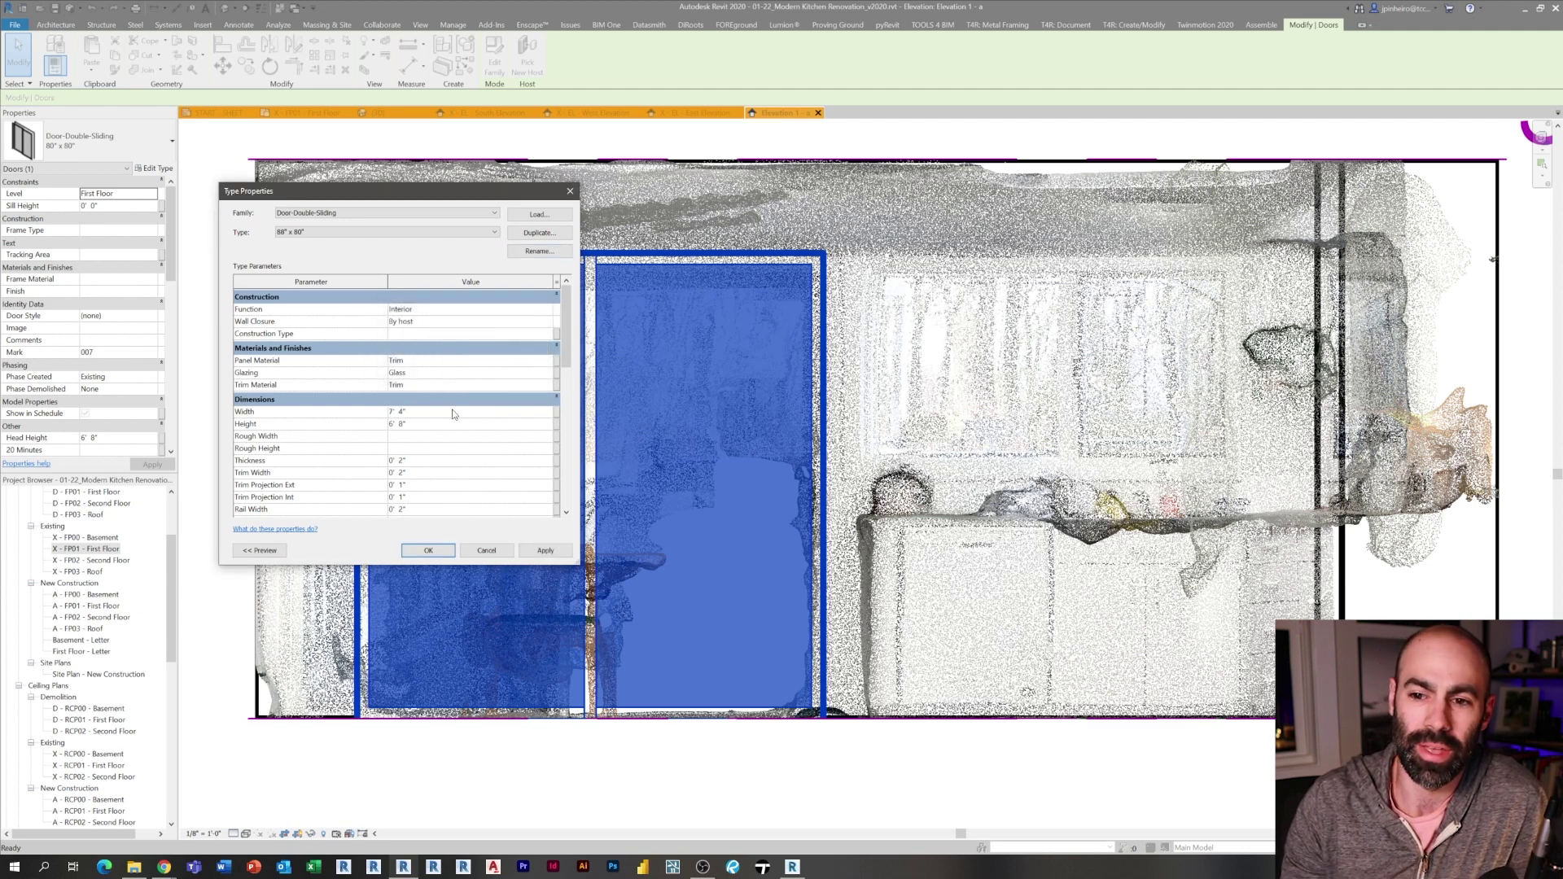
pyautogui.click(429, 551)
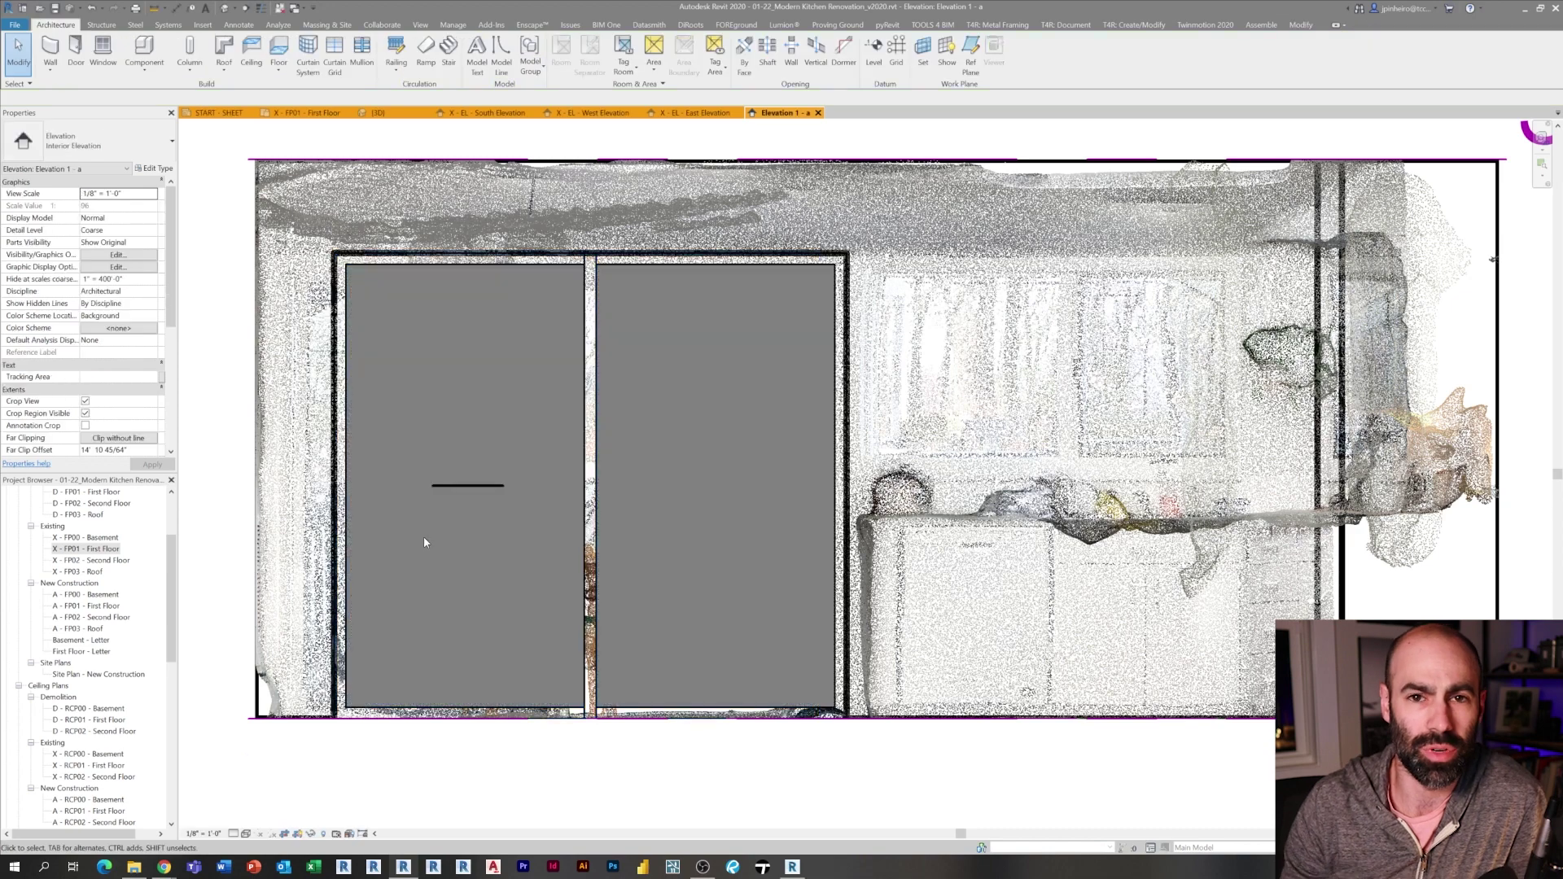
# Nudge the widened sliding door to the left to align both jambs with the point cloud
pyautogui.click(661, 649)
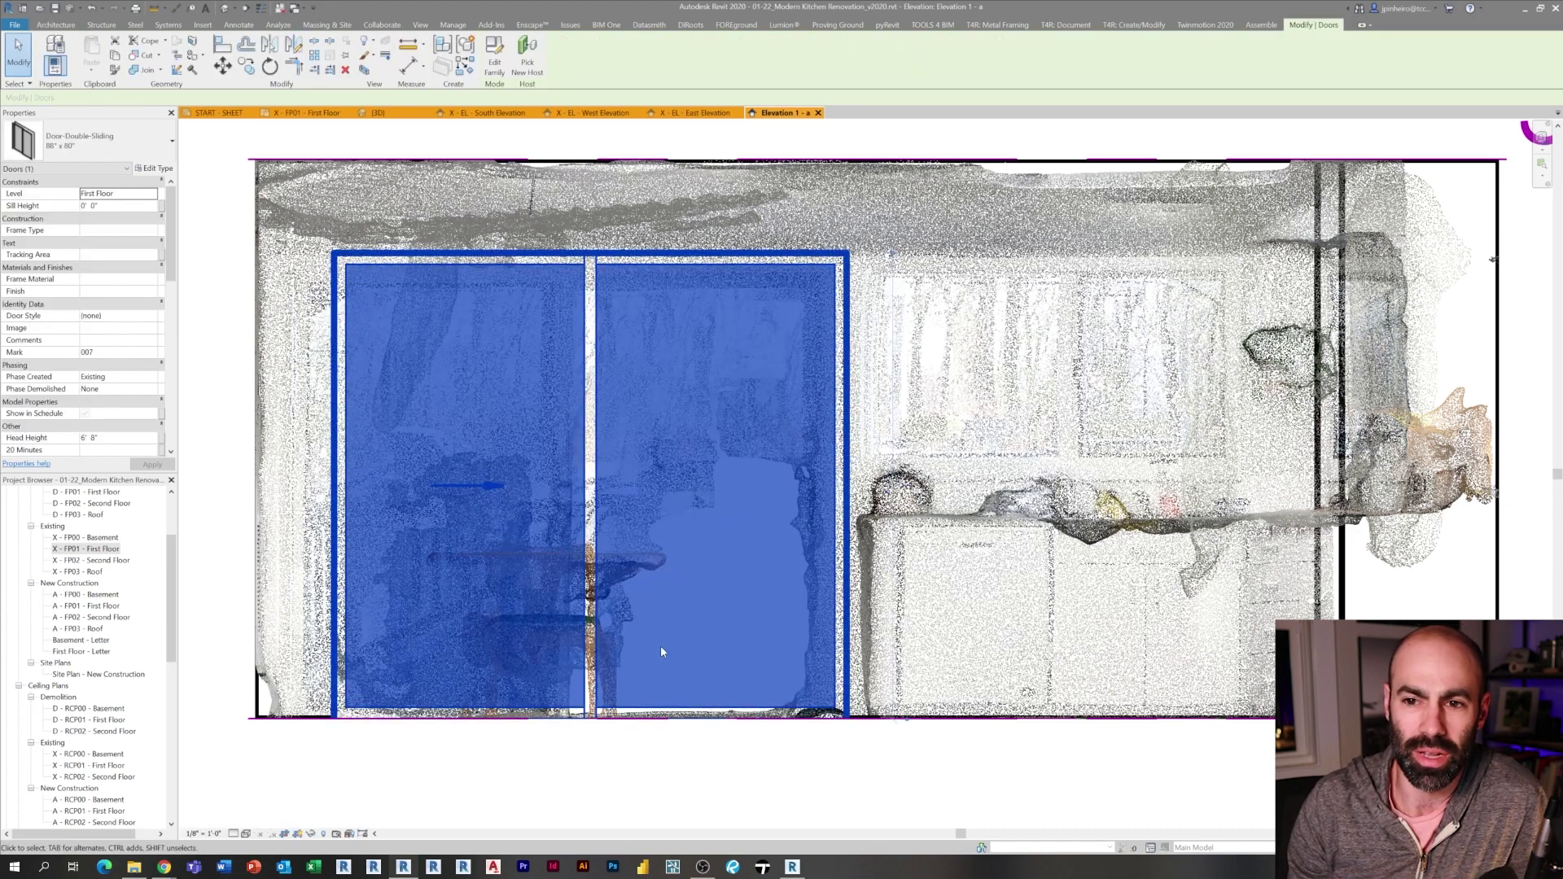
pyautogui.press('Left')
pyautogui.press('Left')
pyautogui.press('Left')
pyautogui.press('Left')
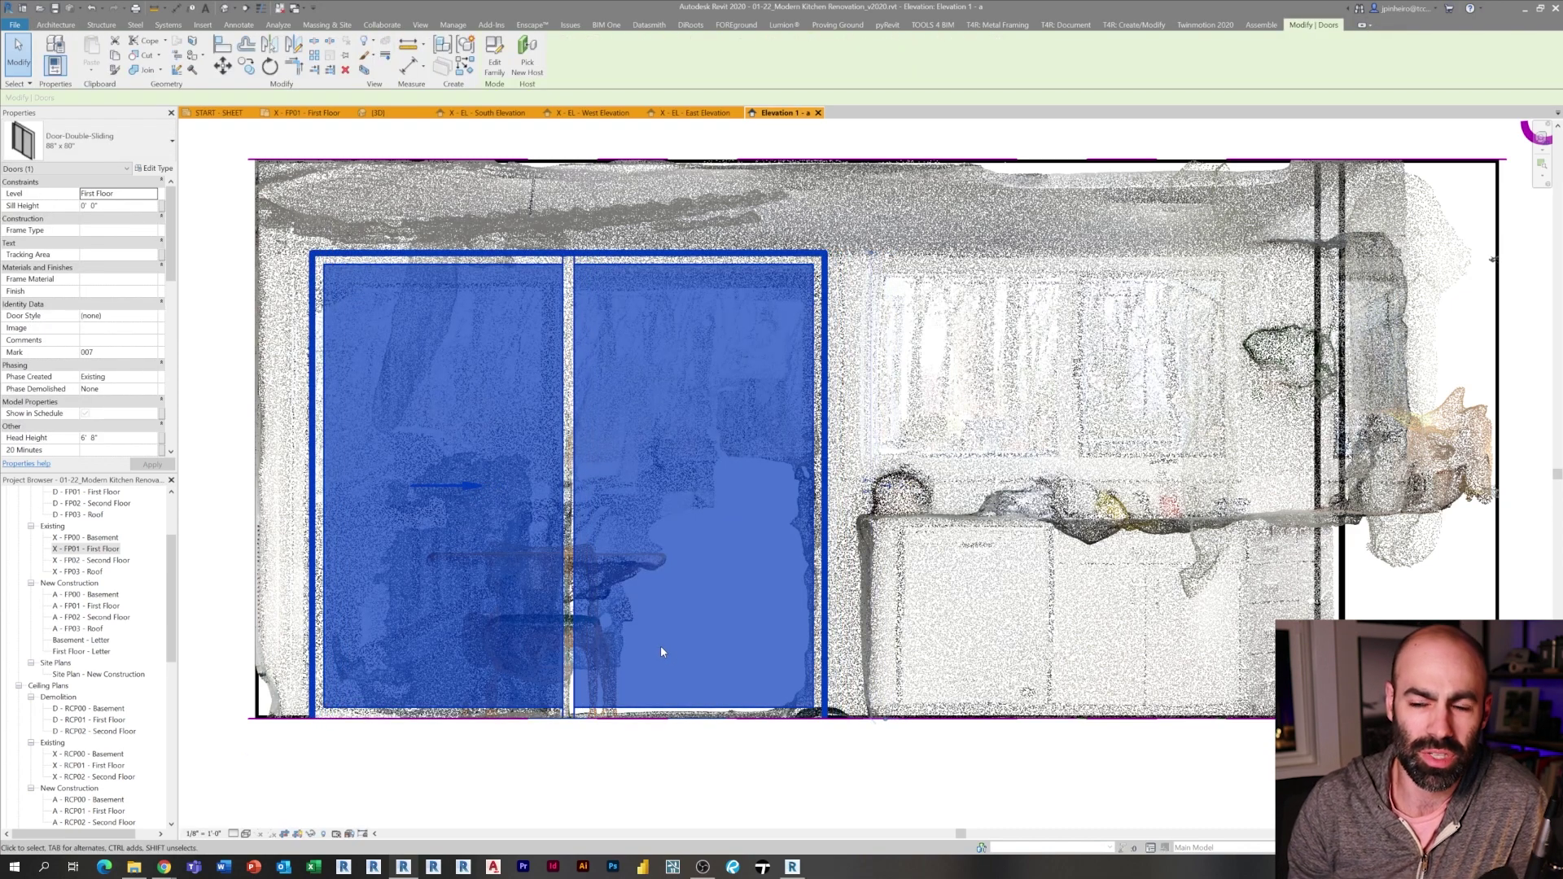
pyautogui.click(684, 816)
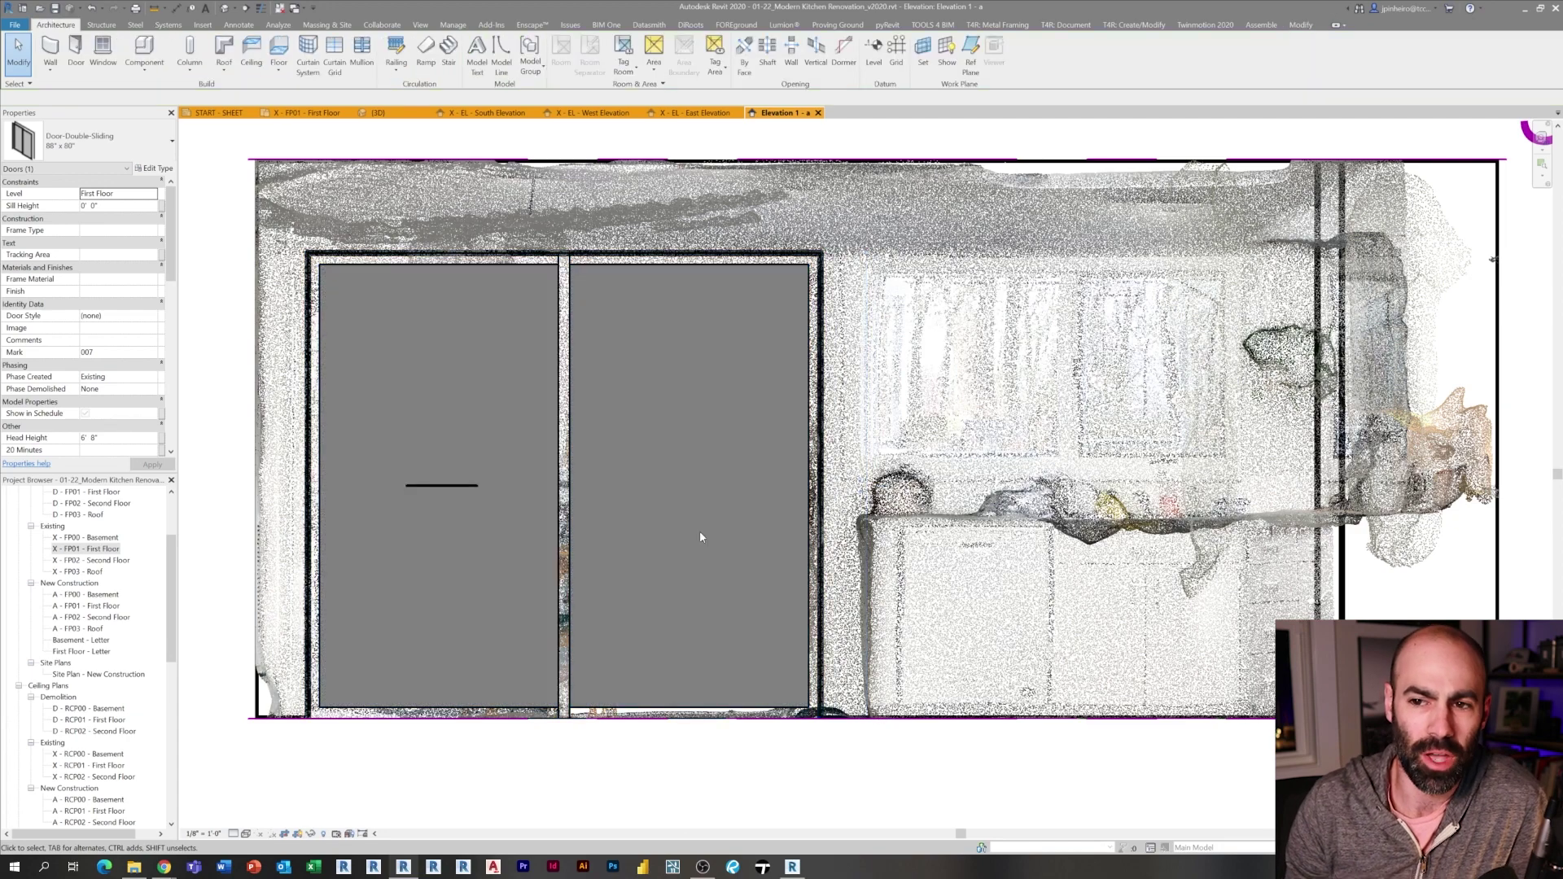
# Measure the height of the scanned sliding door opening, starting from the first floor level line
pyautogui.click(592, 269)
pyautogui.scroll(2, 591, 269)
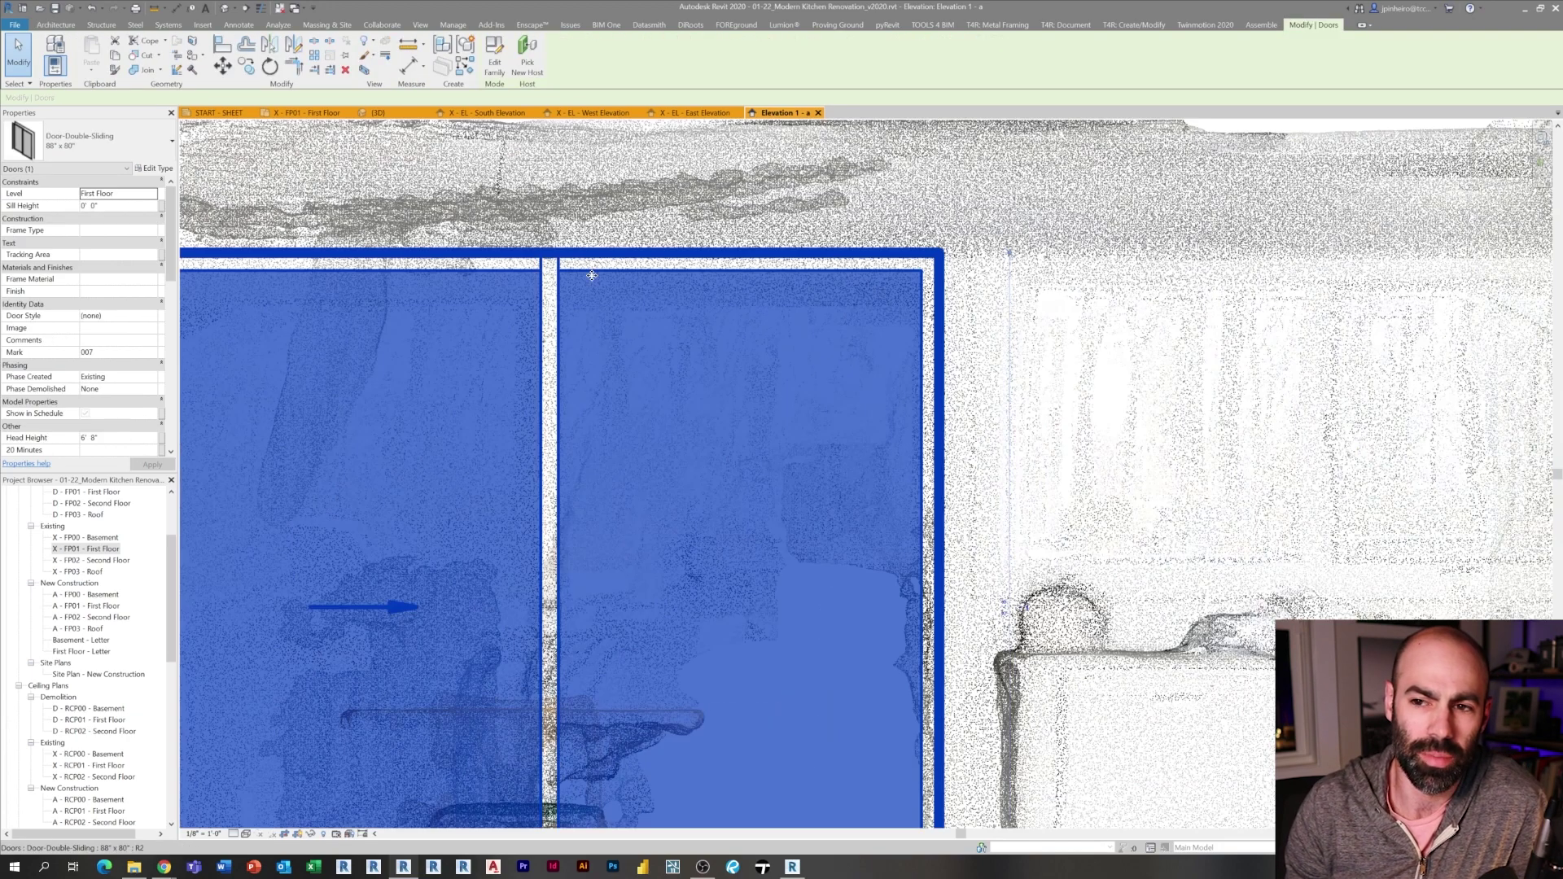
pyautogui.scroll(-2, 592, 268)
pyautogui.scroll(-1, 350, 472)
pyautogui.scroll(1, 537, 342)
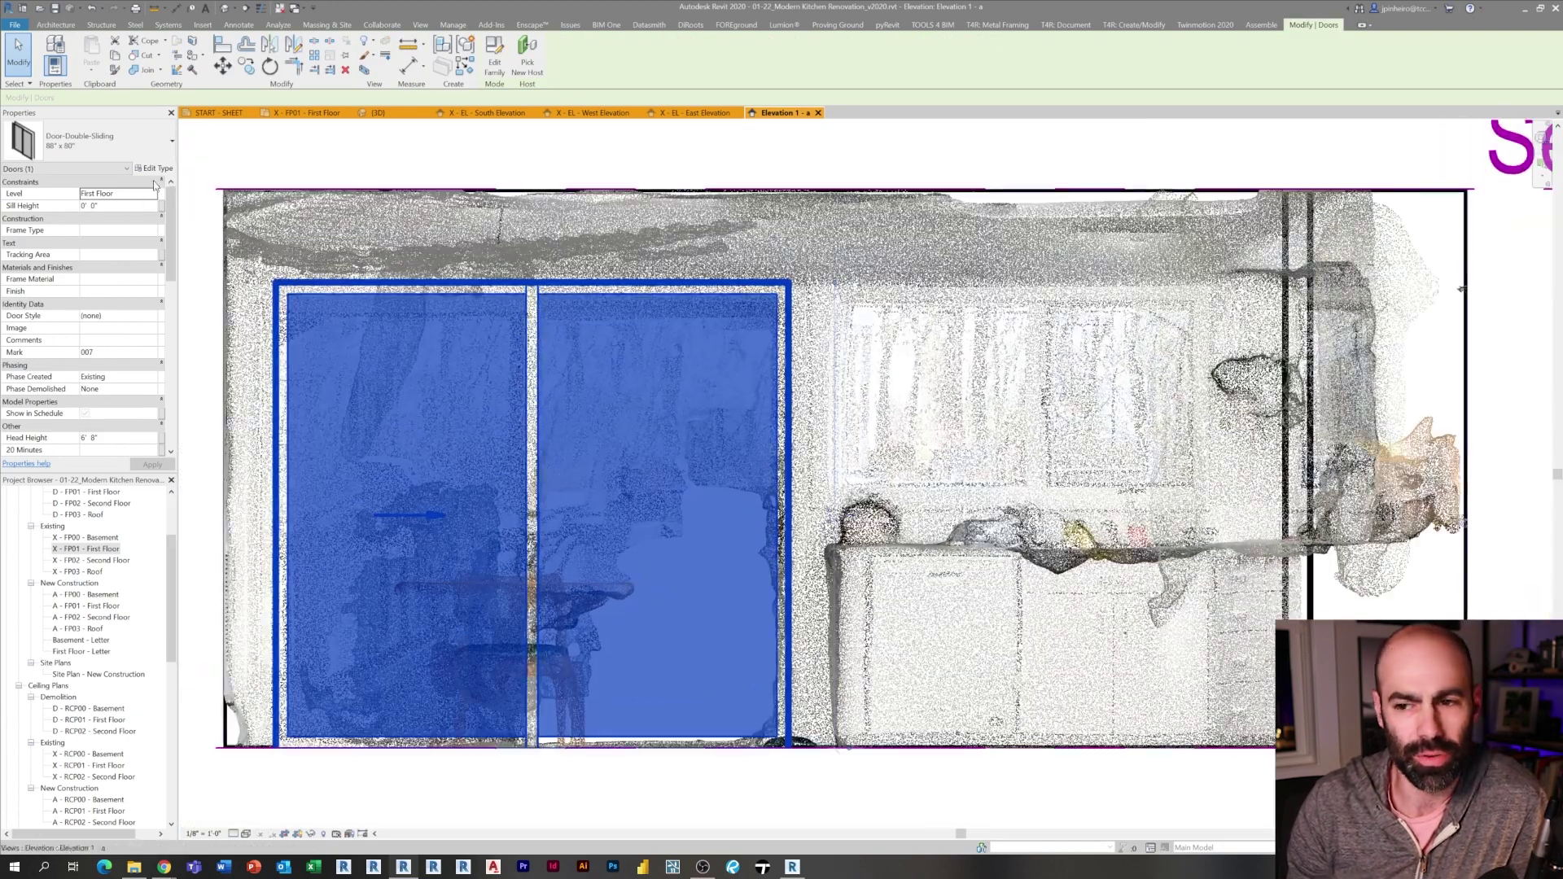
pyautogui.press('Escape')
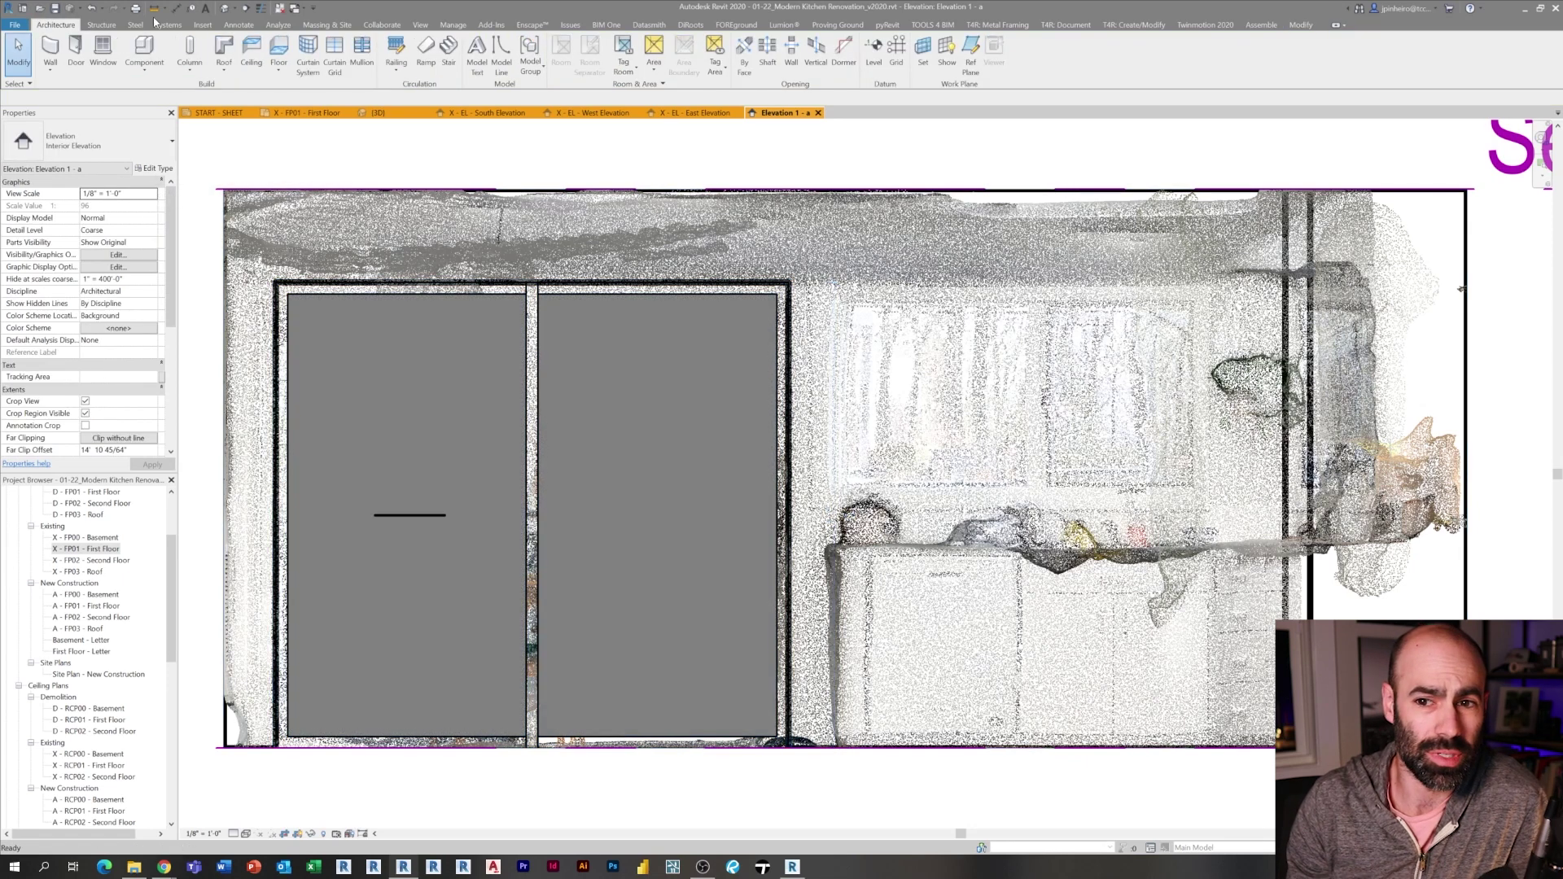
pyautogui.click(153, 9)
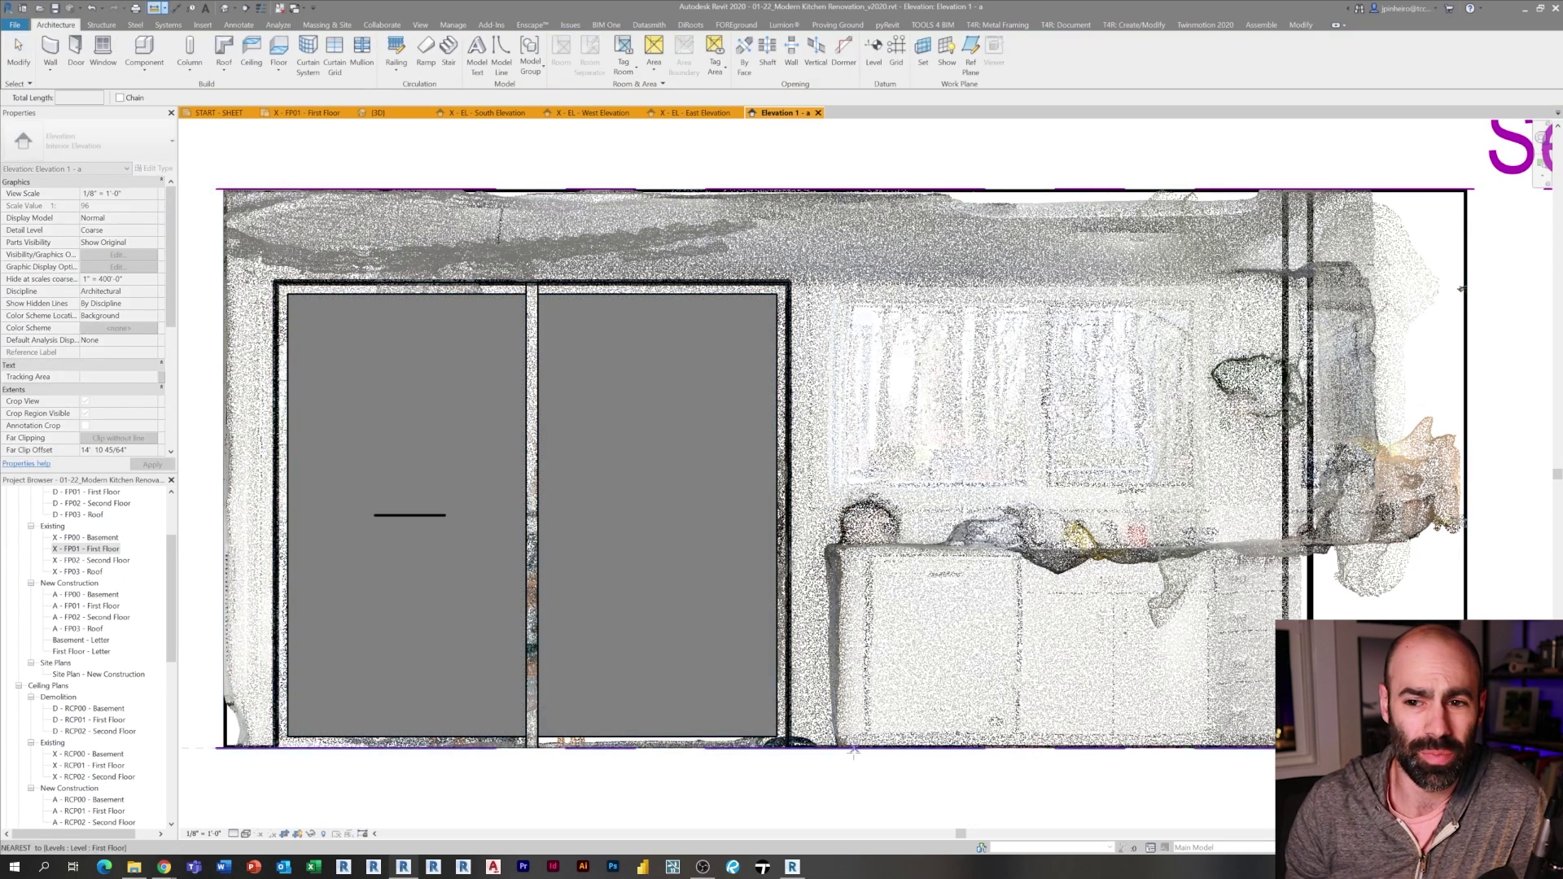
pyautogui.click(850, 747)
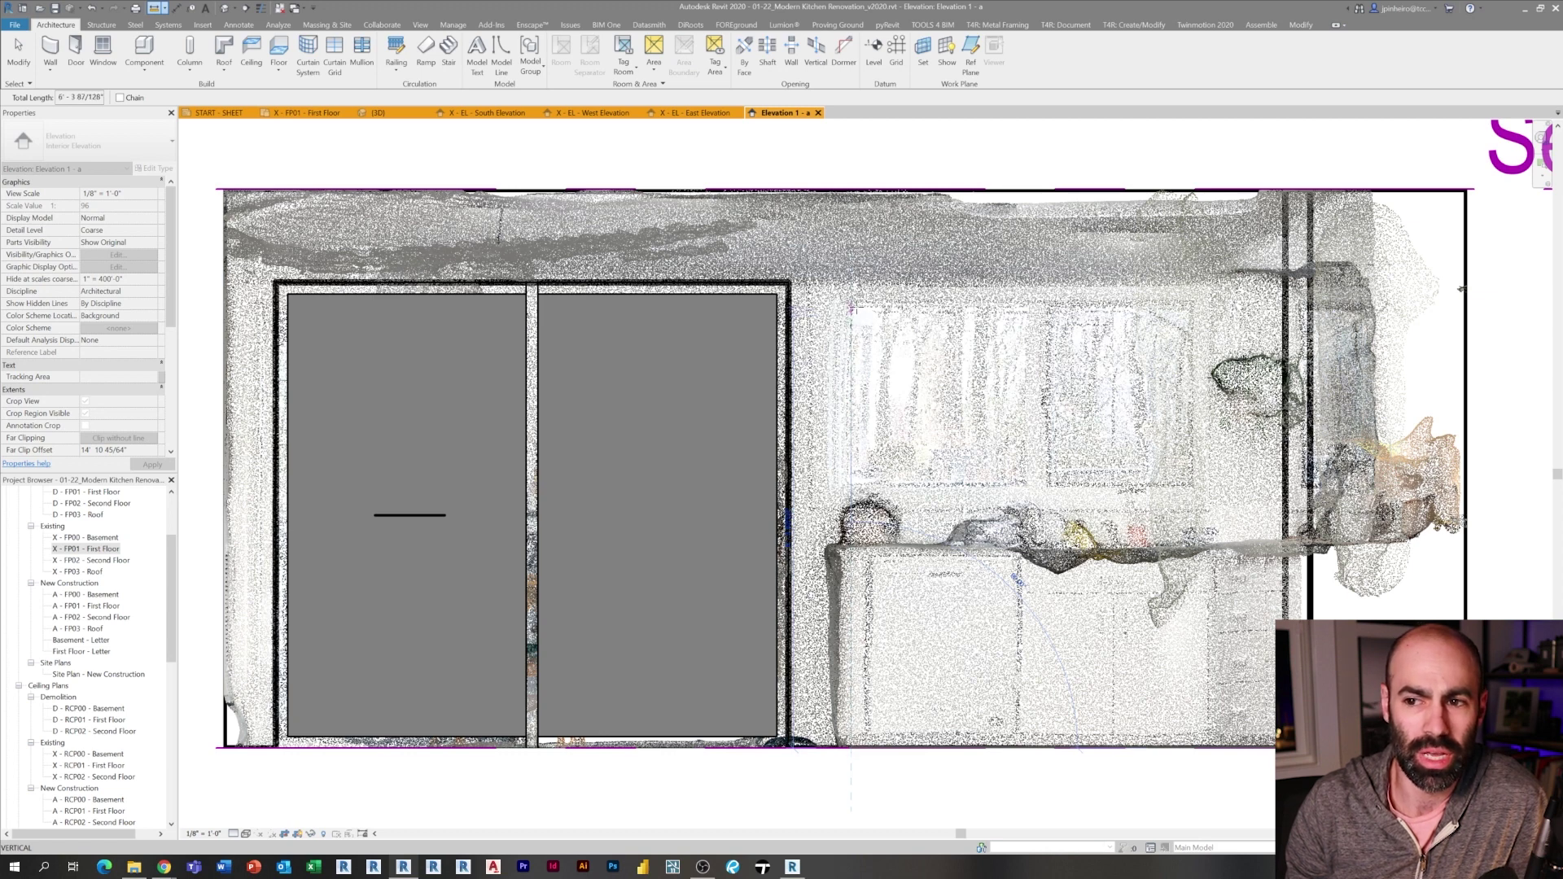
pyautogui.press('Escape')
# Set the sliding door type's height to 6' 4" and rename the type to 88" x 76"
pyautogui.click(572, 338)
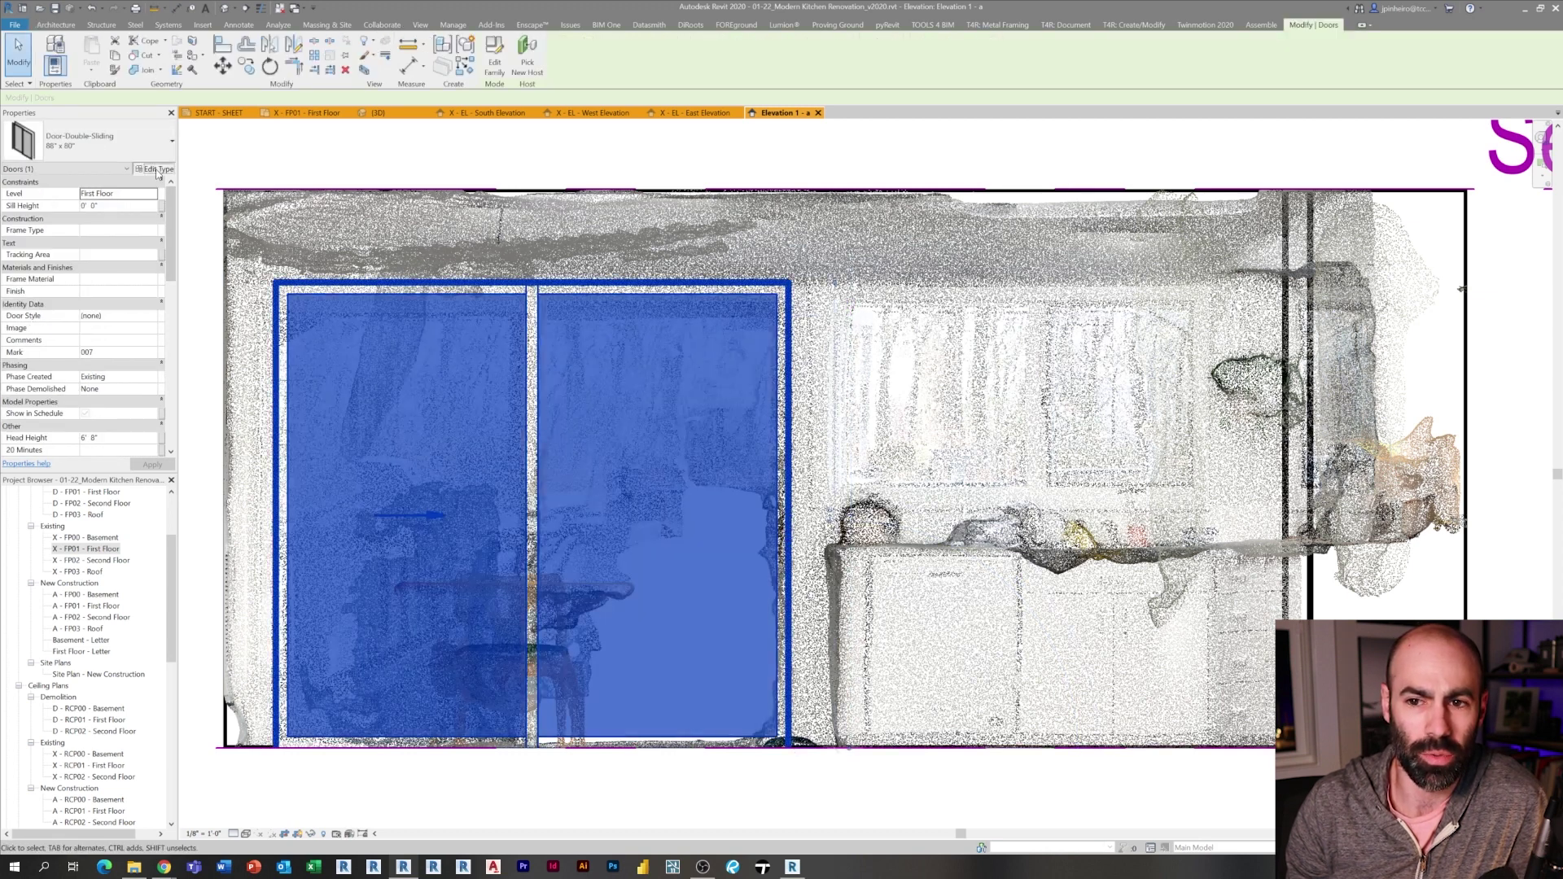
pyautogui.click(154, 169)
pyautogui.click(443, 424)
pyautogui.write('6 4')
pyautogui.click(529, 254)
pyautogui.click(493, 346)
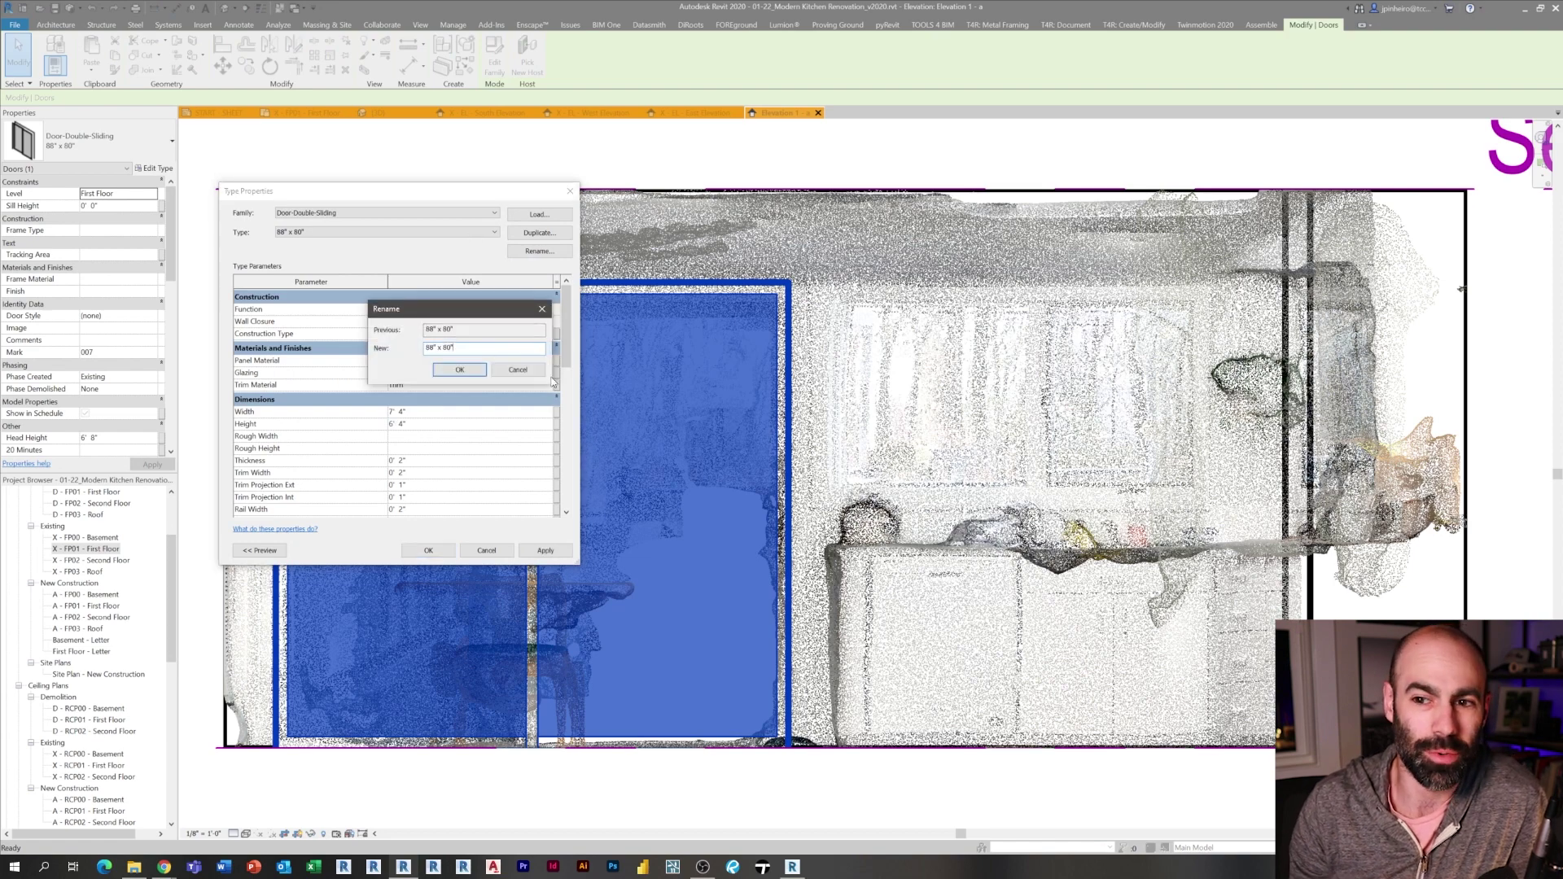
pyautogui.click(452, 371)
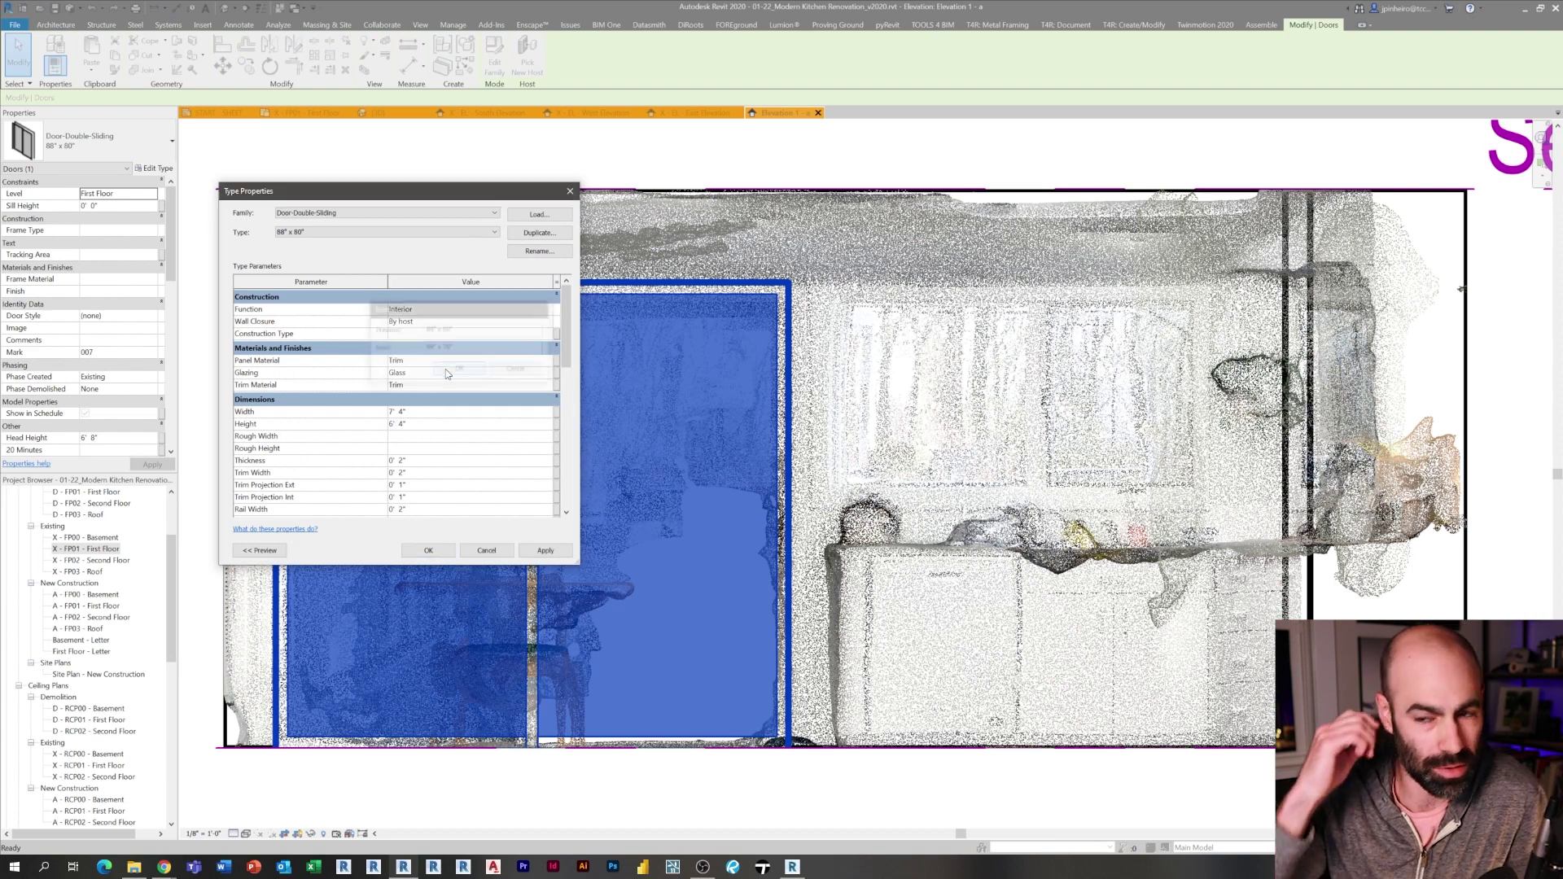
pyautogui.click(430, 552)
pyautogui.press('Escape')
# Flip the sliding door's panel arrangement horizontally in the existing First Floor plan
pyautogui.scroll(-1, 558, 537)
pyautogui.doubleClick(99, 549)
pyautogui.scroll(3, 472, 236)
pyautogui.click(570, 417)
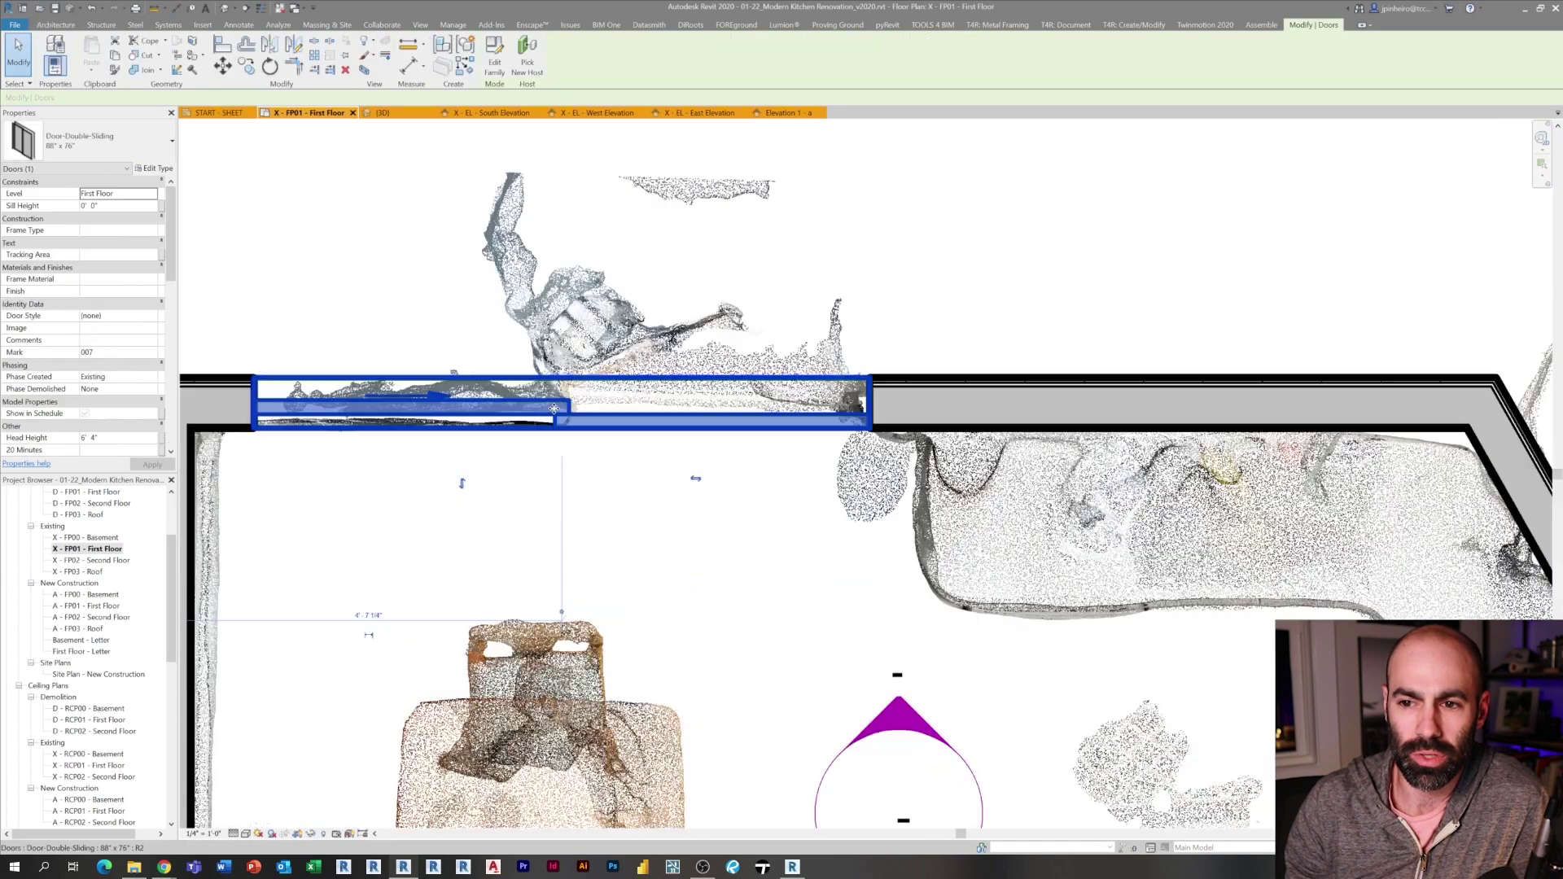
pyautogui.click(695, 479)
pyautogui.click(663, 482)
pyautogui.click(667, 511)
pyautogui.scroll(-3, 651, 537)
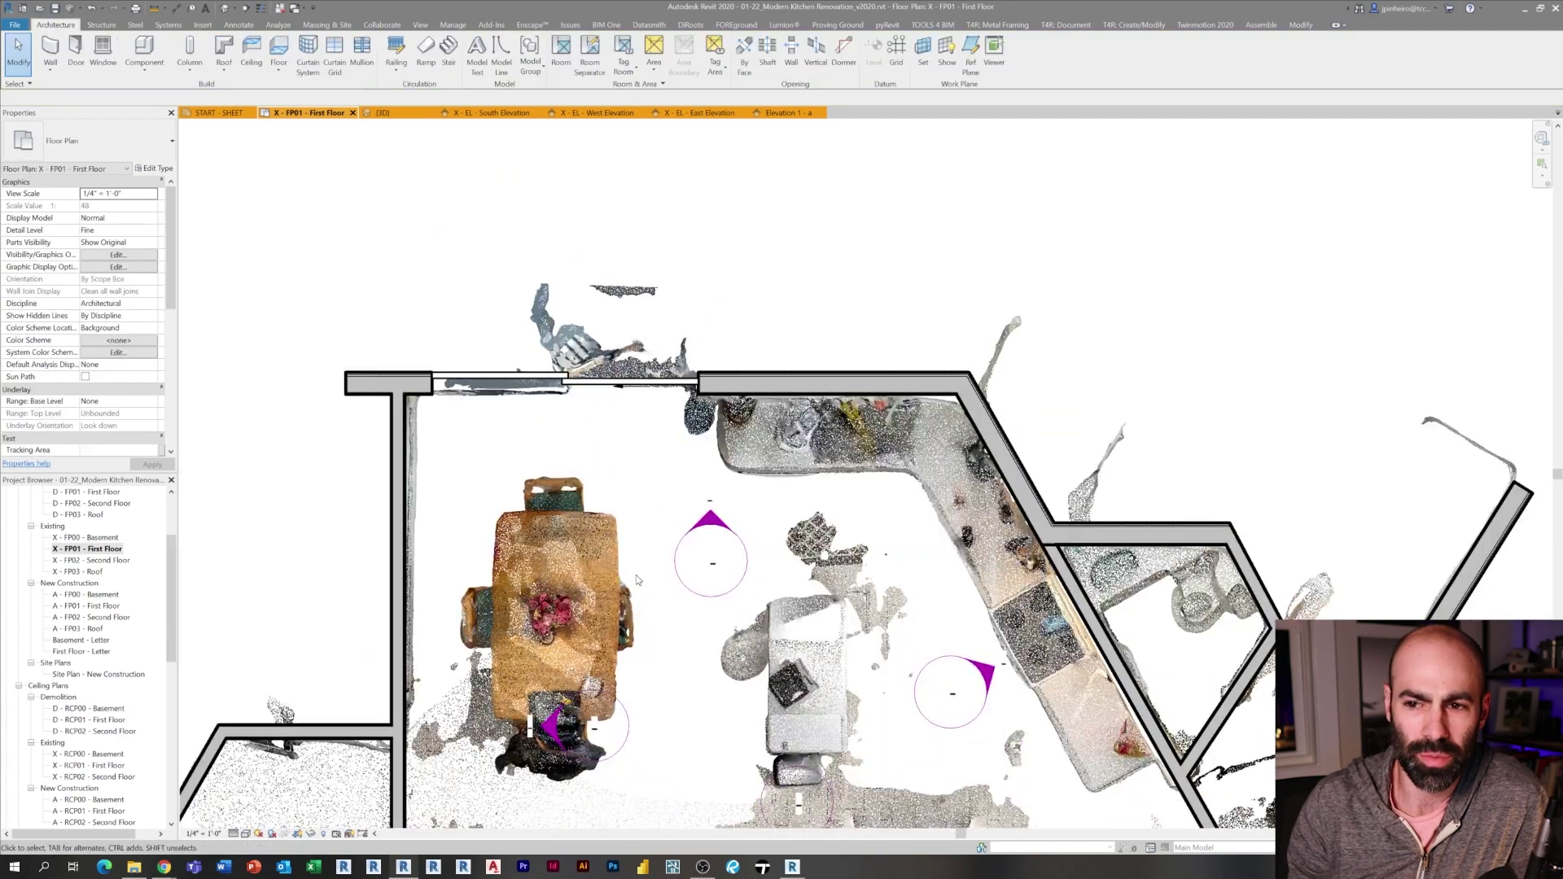
# Open the interior elevation of the sliding door wall and check the visibility overrides of its point clouds
pyautogui.doubleClick(710, 520)
pyautogui.scroll(2, 920, 456)
pyautogui.scroll(-5, 704, 550)
pyautogui.scroll(2, 785, 572)
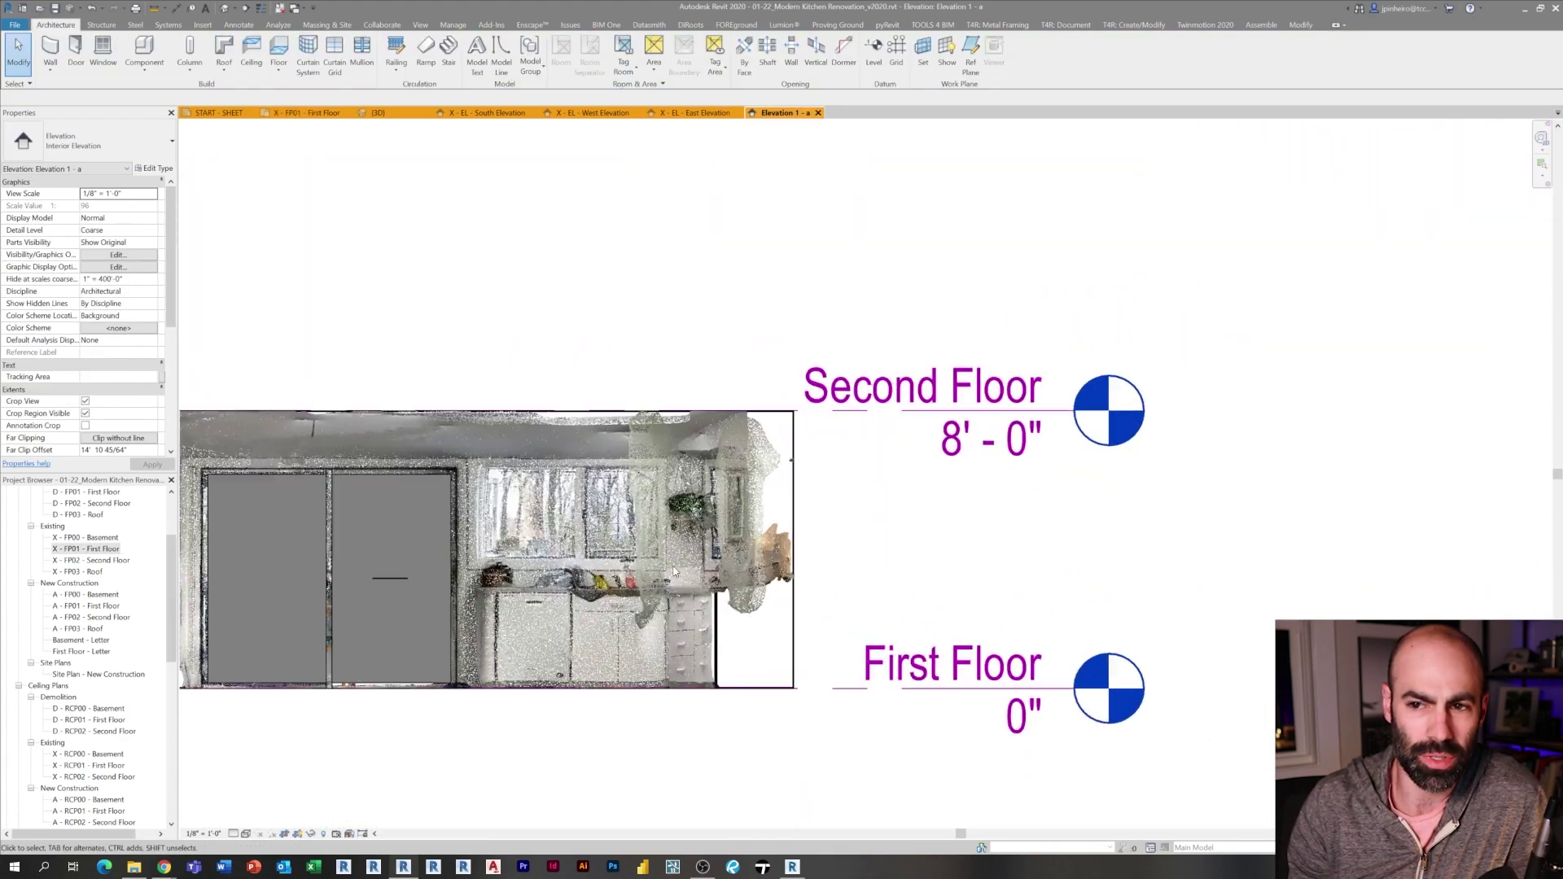
pyautogui.scroll(-2, 786, 572)
pyautogui.press('v')
pyautogui.press('v')
pyautogui.click(590, 137)
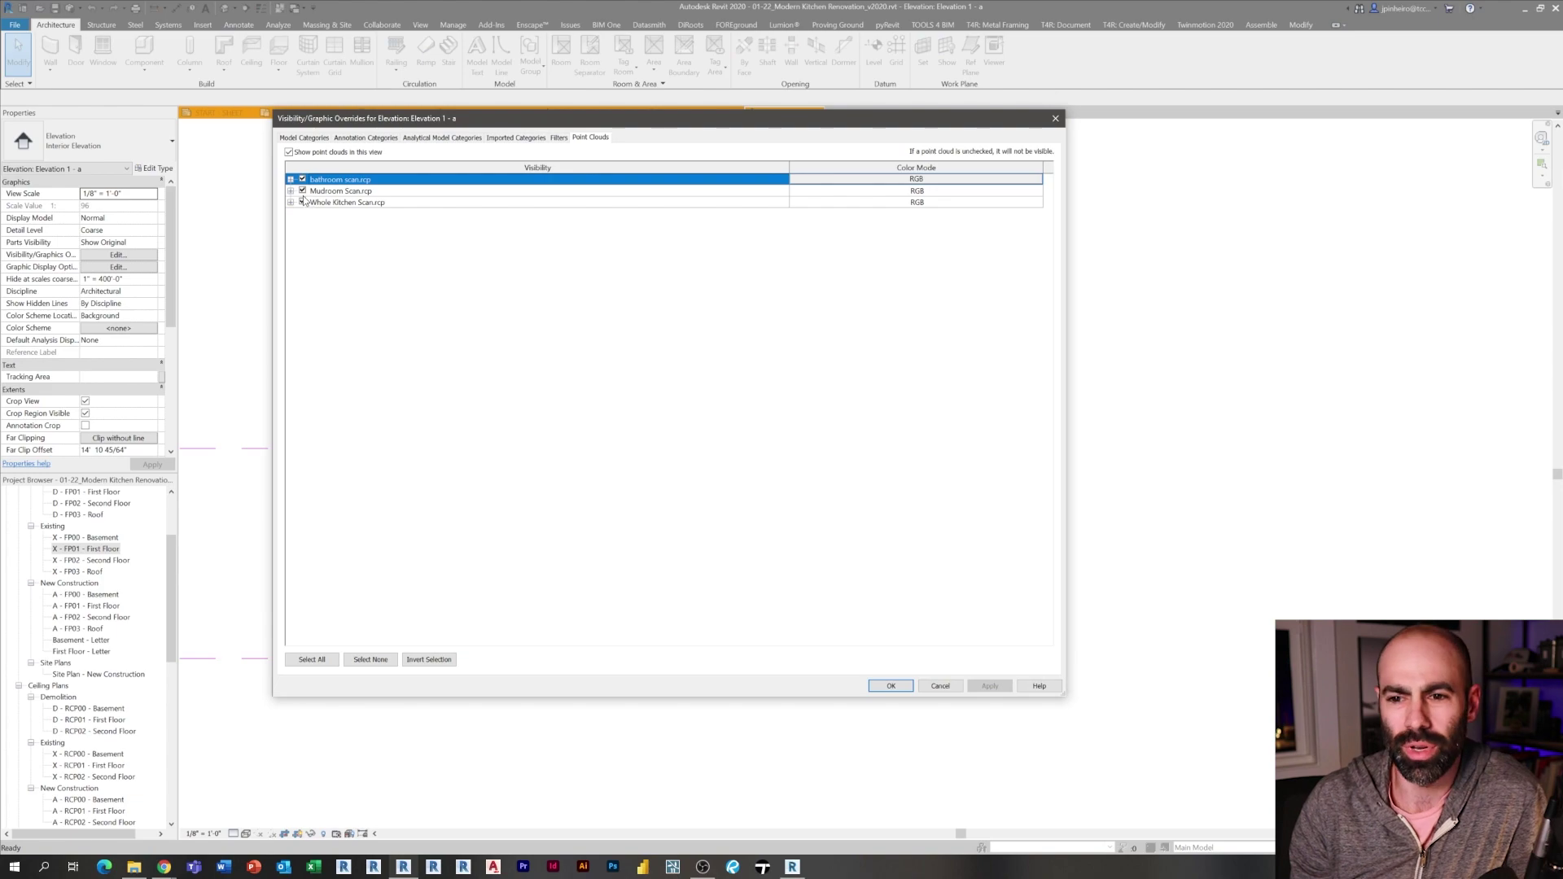
pyautogui.click(302, 202)
pyautogui.click(888, 686)
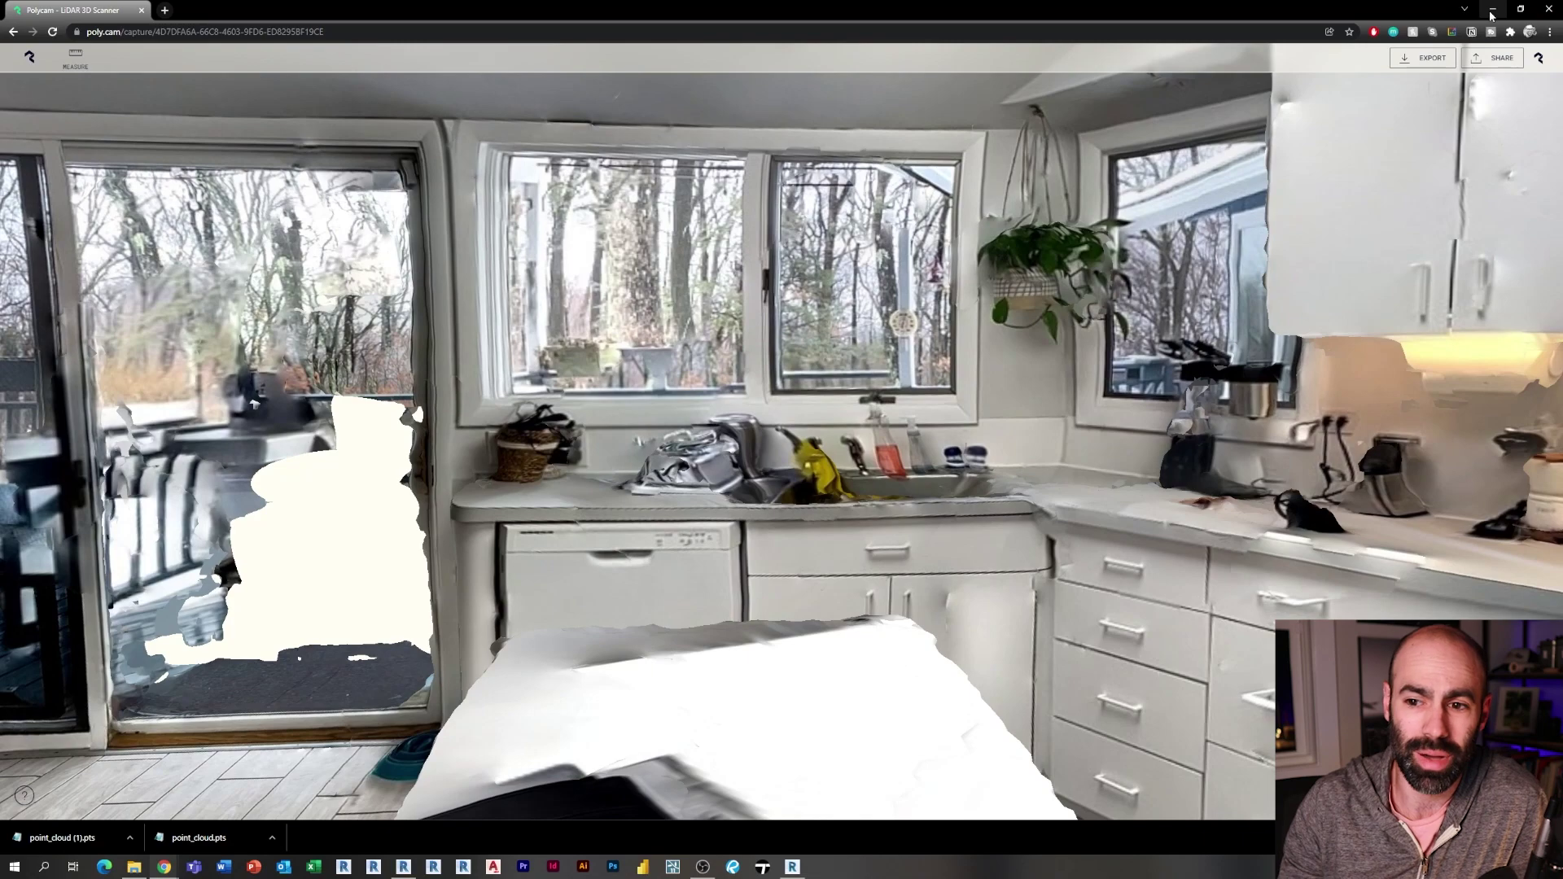
# Return to Revit and place a Fixed with Trim 36" x 60" window over the scanned kitchen window, with a 6' 4" head height
pyautogui.click(1491, 11)
pyautogui.moveTo(732, 423); pyautogui.dragTo(787, 404, button='middle')
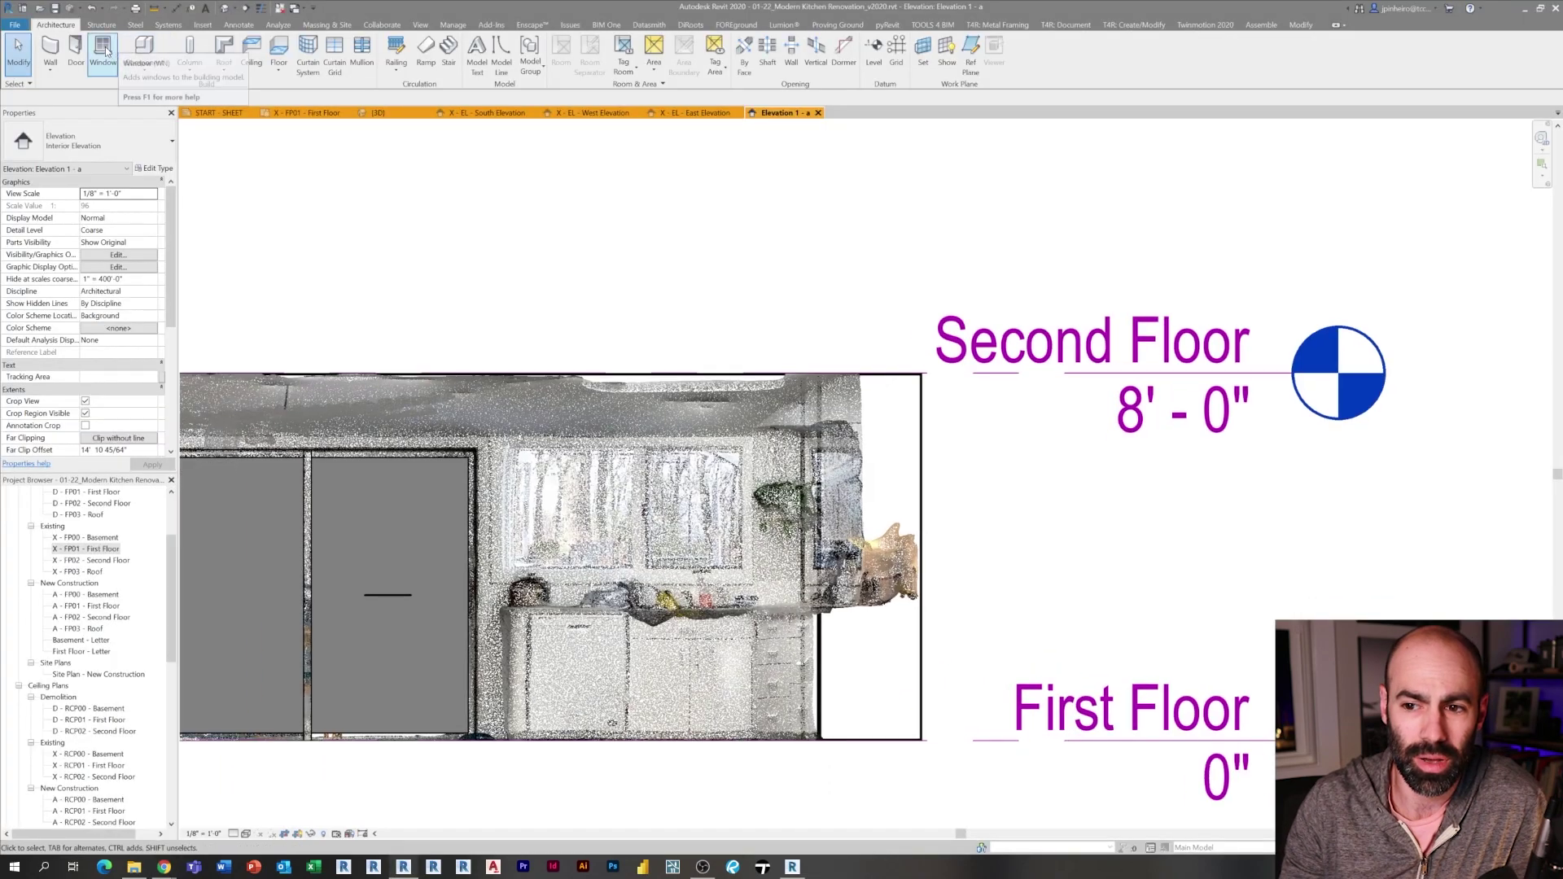
pyautogui.click(102, 54)
pyautogui.click(106, 141)
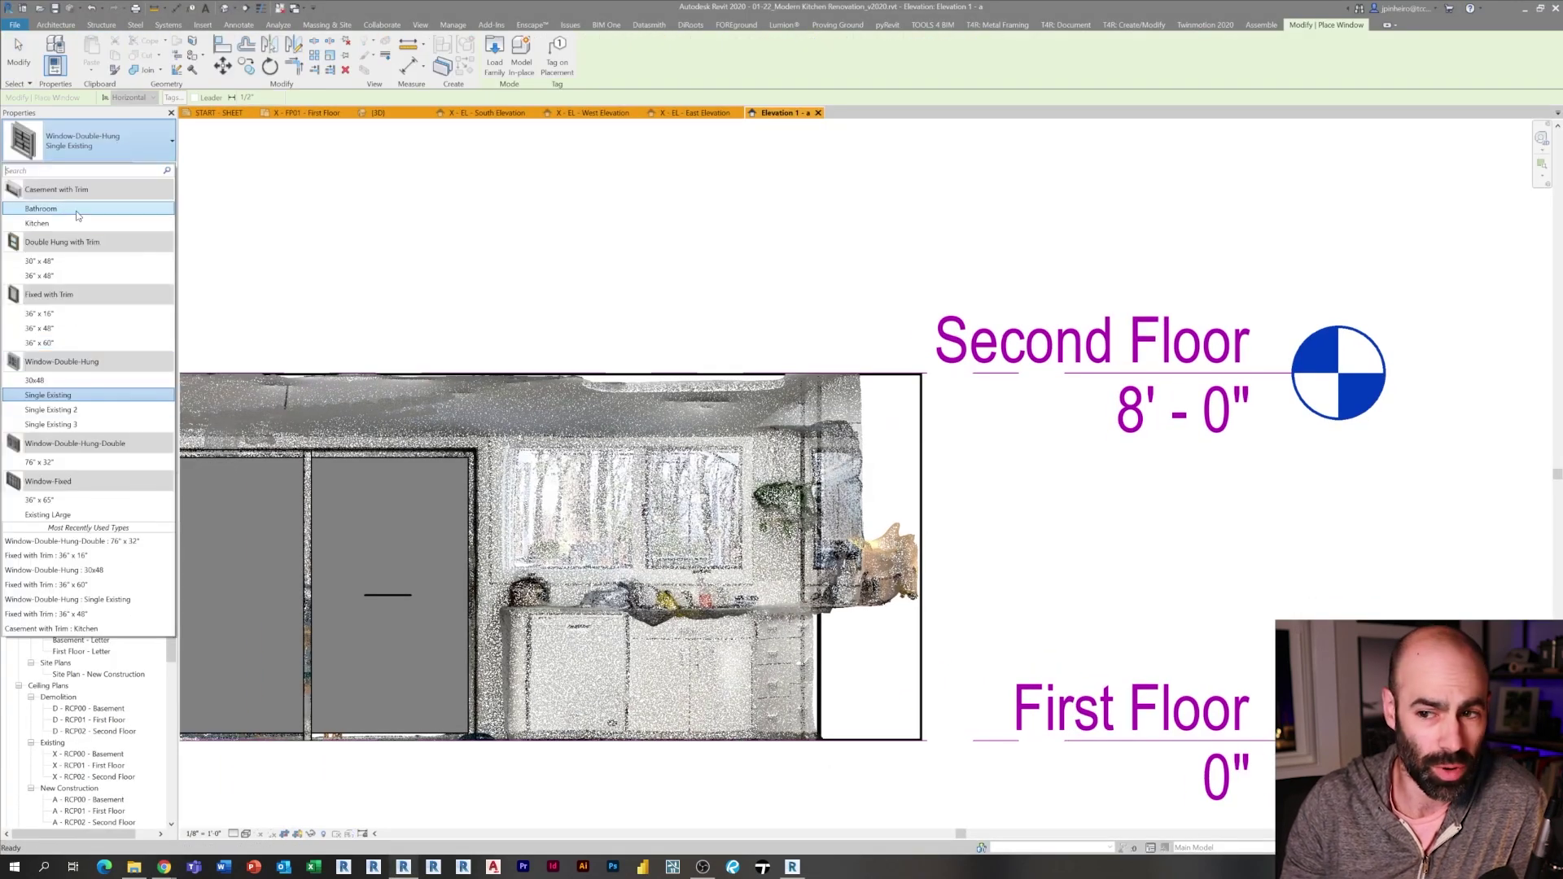
pyautogui.click(40, 343)
pyautogui.scroll(3, 577, 570)
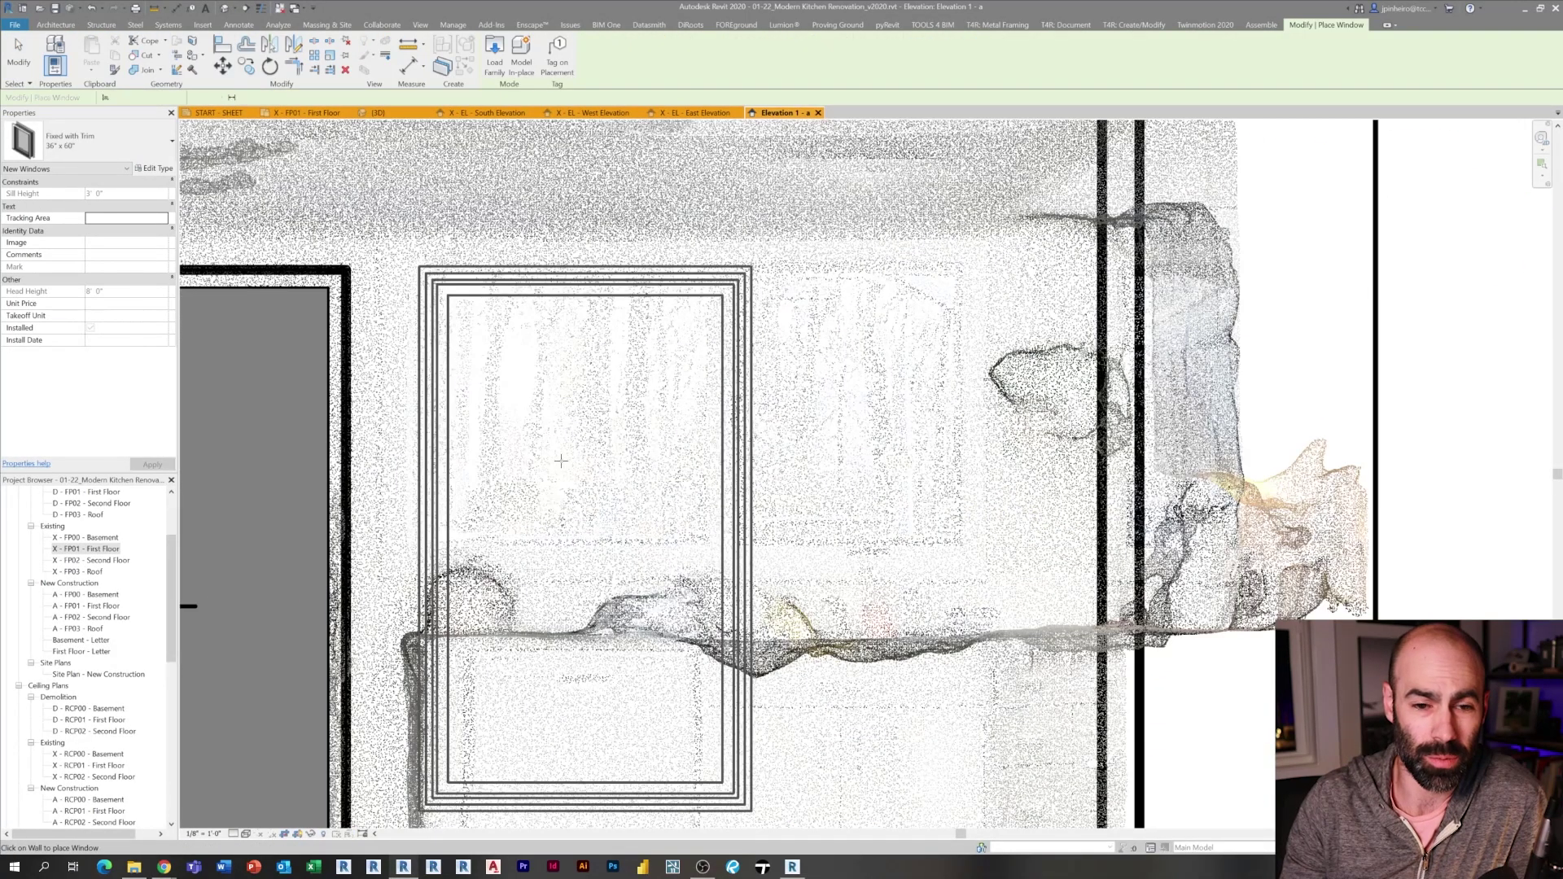
pyautogui.click(585, 539)
pyautogui.press('Escape')
pyautogui.press('Escape')
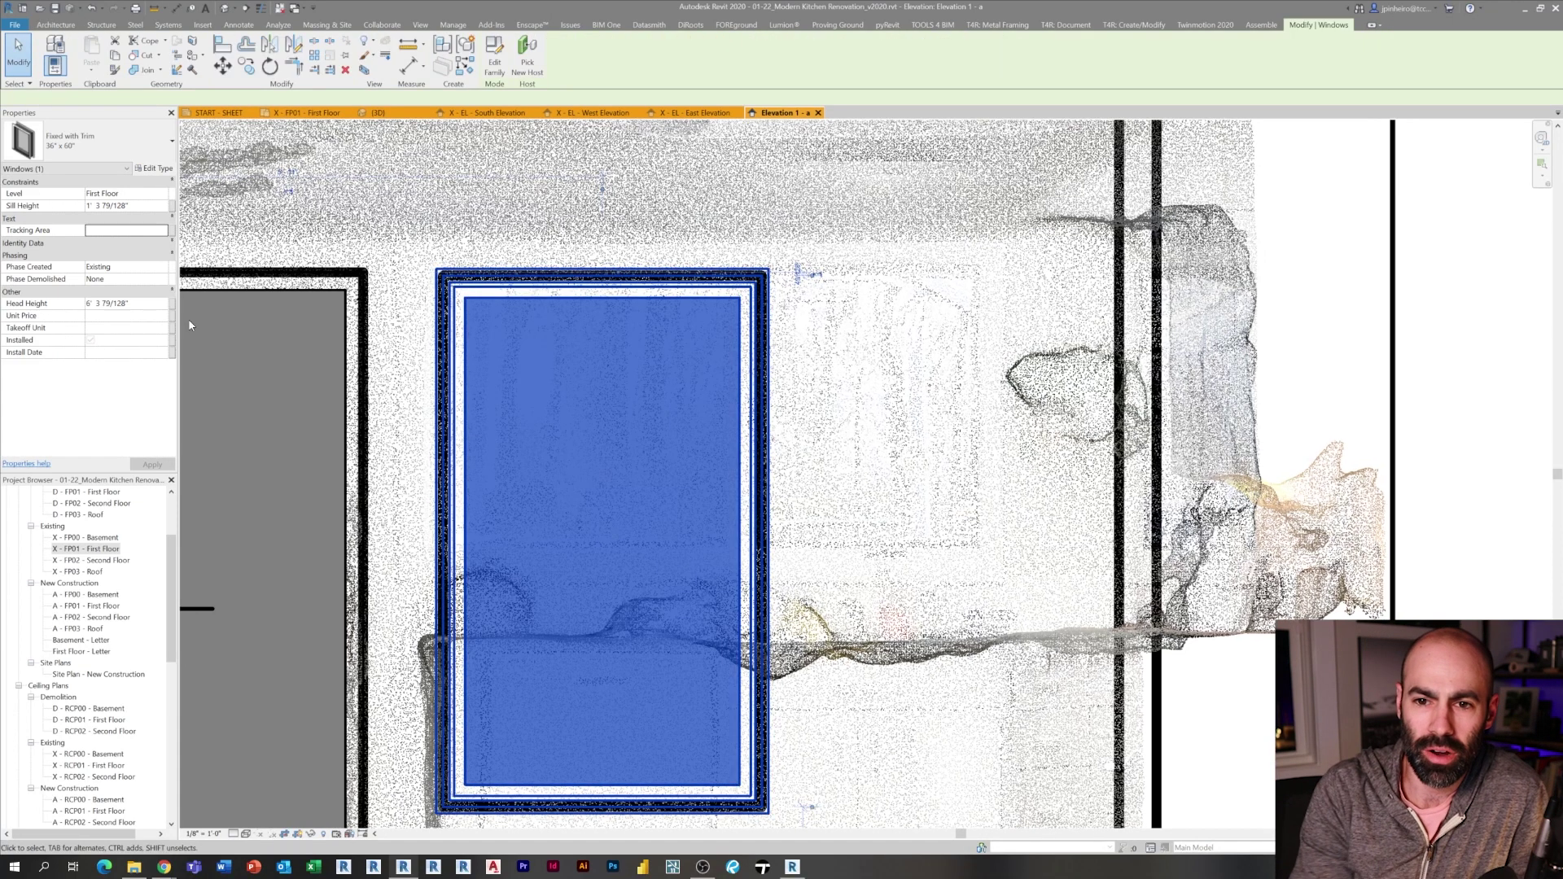
# Measure the width and height of the scanned kitchen window beside the sliding door
pyautogui.press('m')
pyautogui.press('e')
pyautogui.click(437, 342)
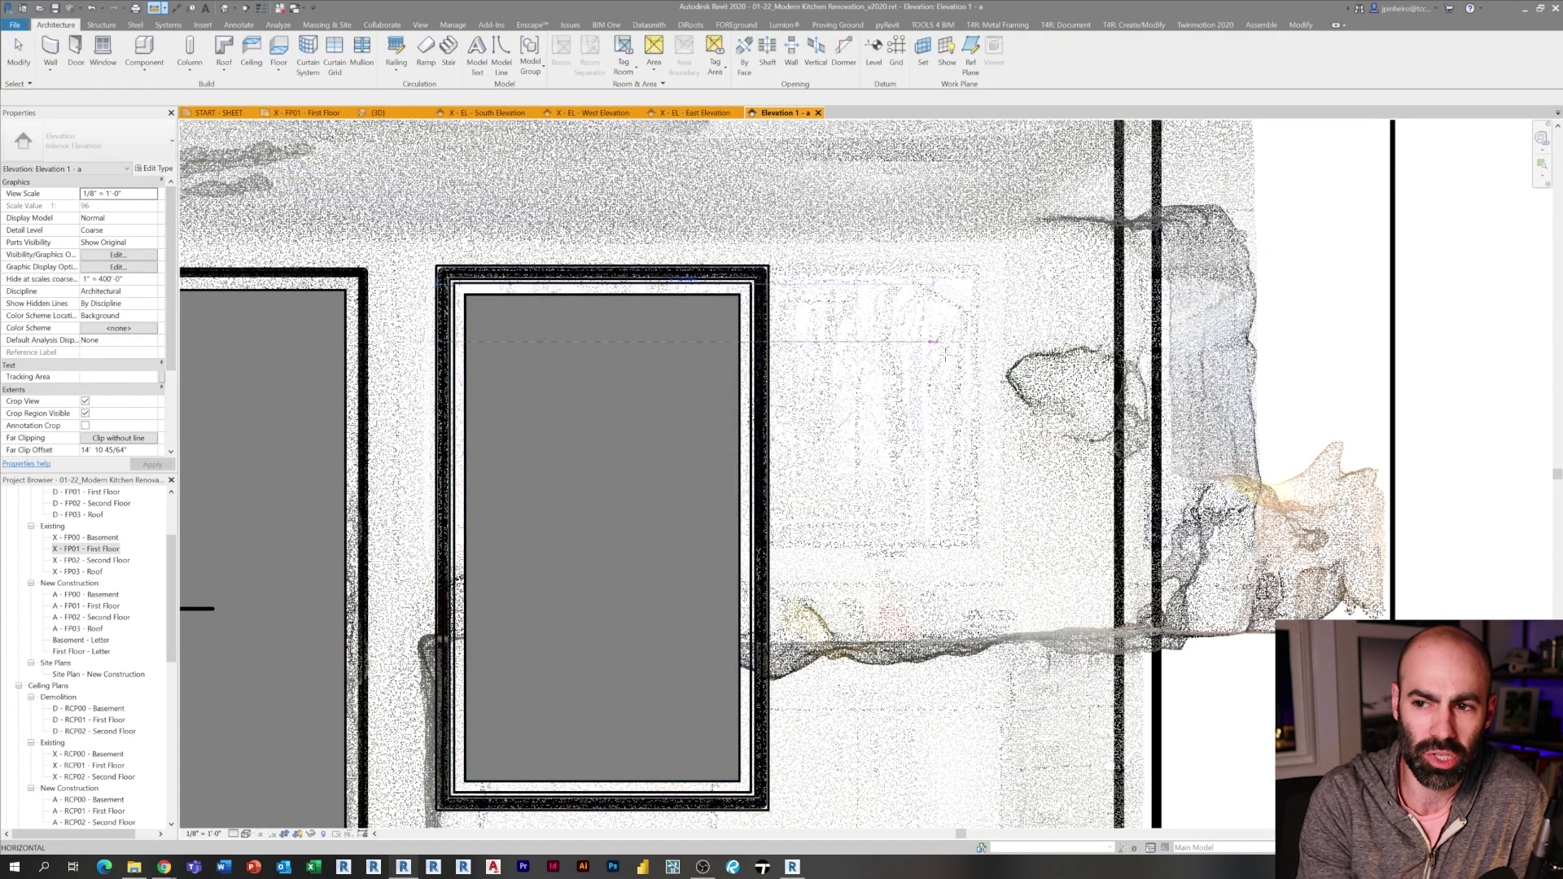
pyautogui.press('Escape')
pyautogui.press('Escape')
pyautogui.click(767, 396)
pyautogui.press('Escape')
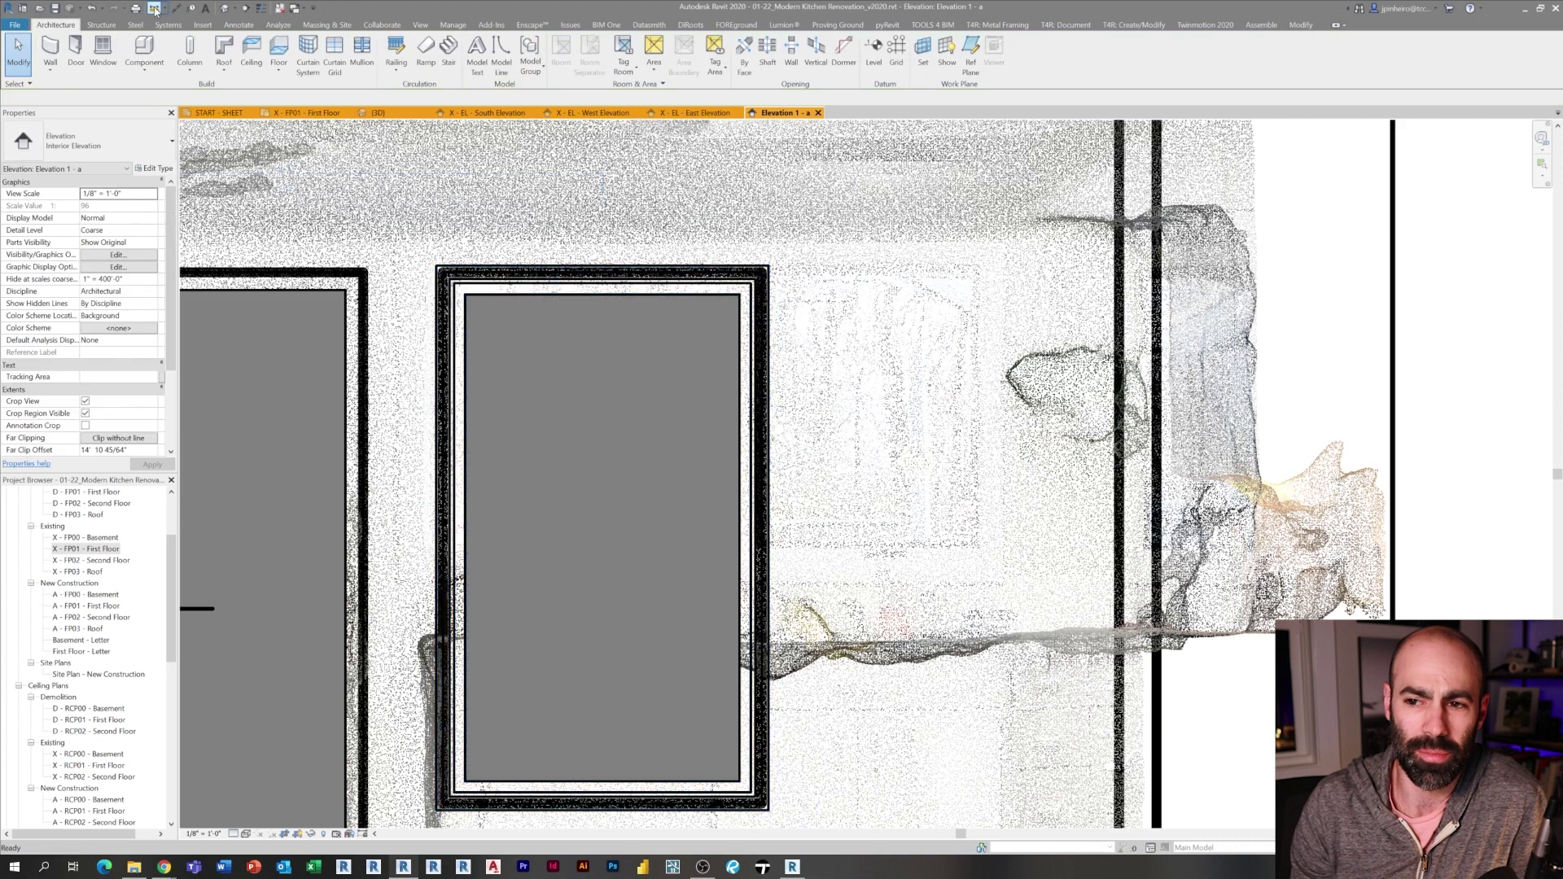
pyautogui.press('m')
pyautogui.press('e')
pyautogui.click(822, 553)
pyautogui.press('Escape')
pyautogui.press('Escape')
# Duplicate the placed window's type as 5'4" x 2'8", with height 2' 8" and width 5' 4"
pyautogui.click(758, 342)
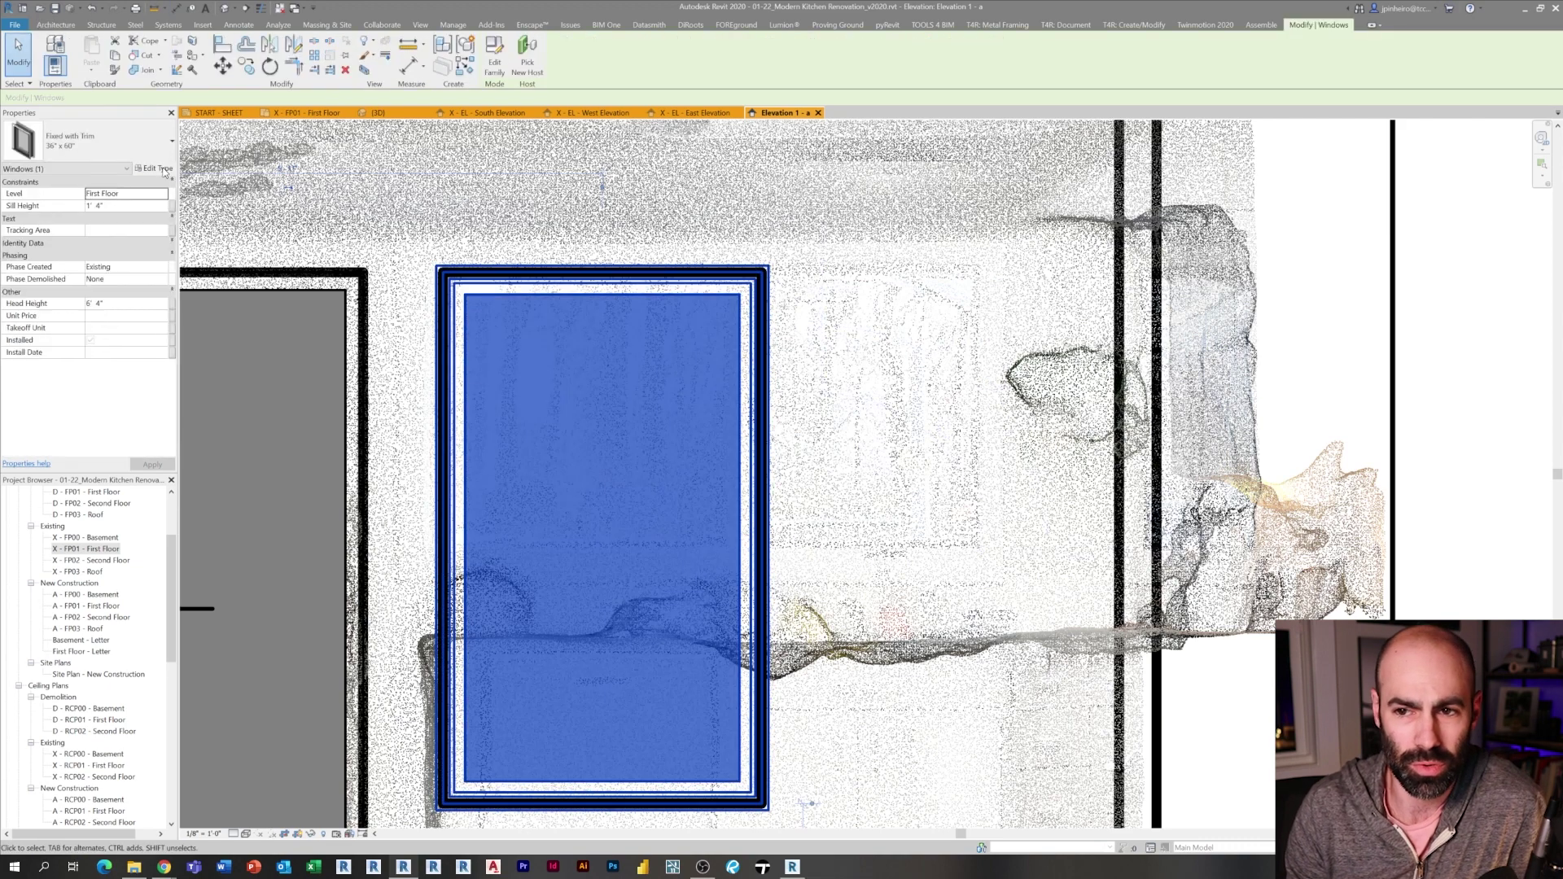
pyautogui.click(153, 168)
pyautogui.click(544, 234)
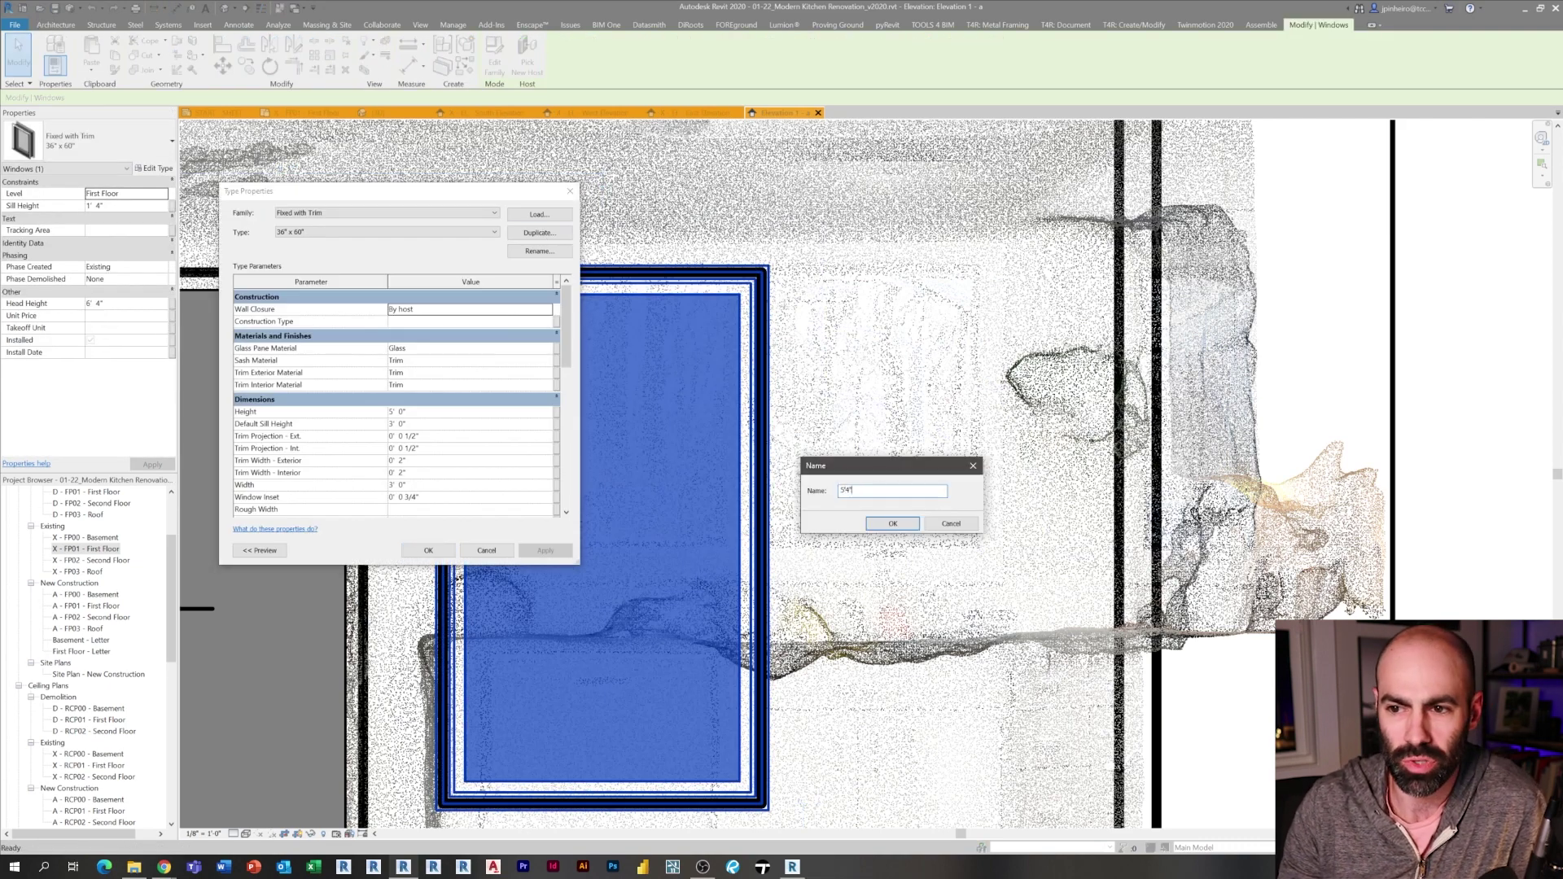
pyautogui.press('Return')
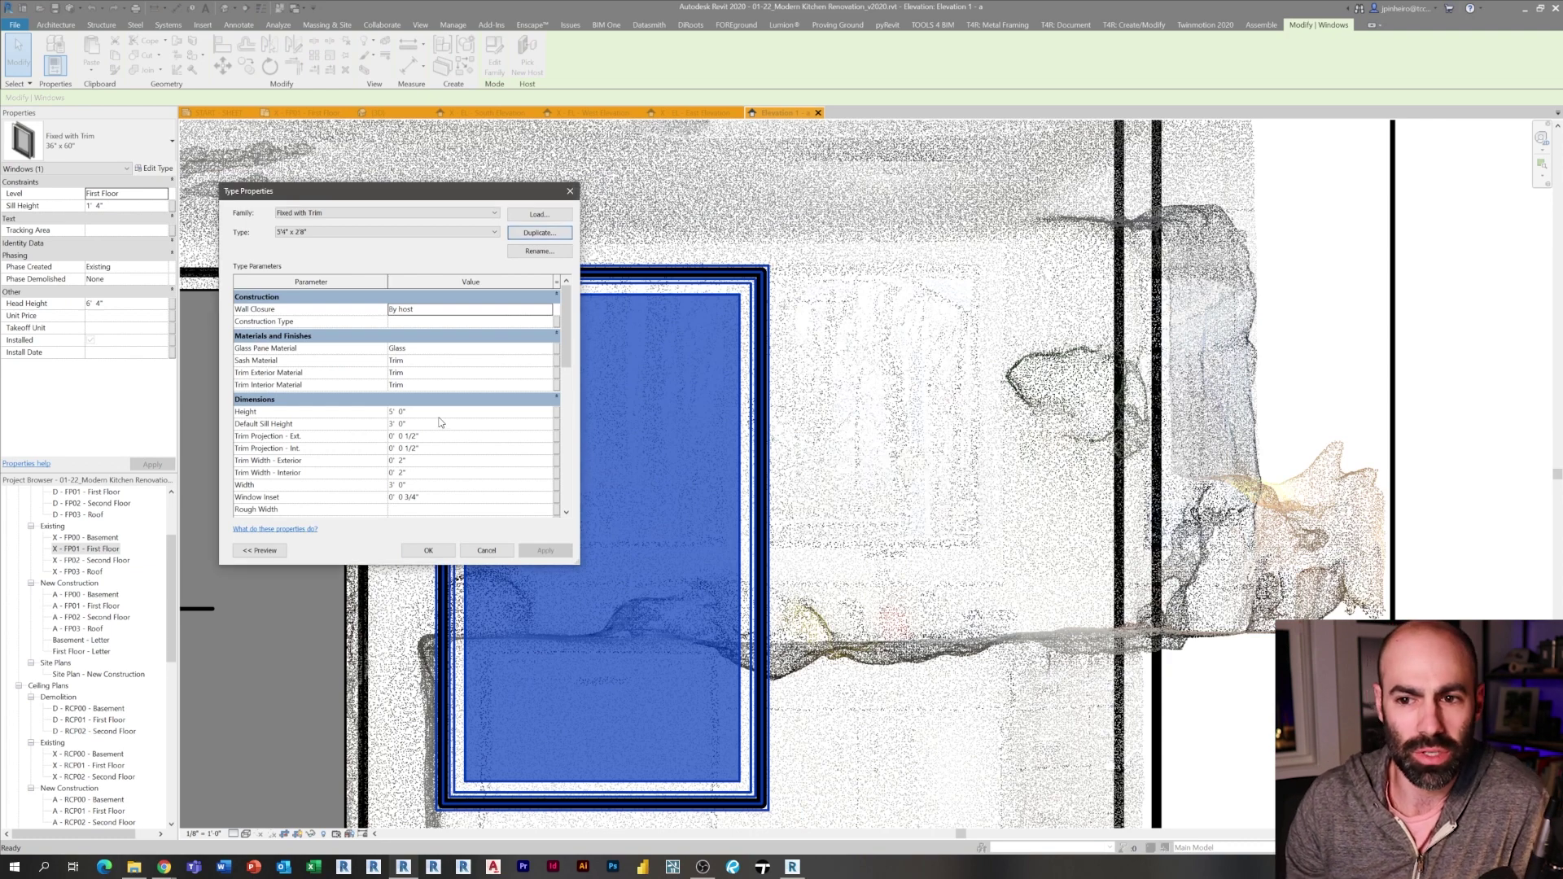
pyautogui.click(439, 412)
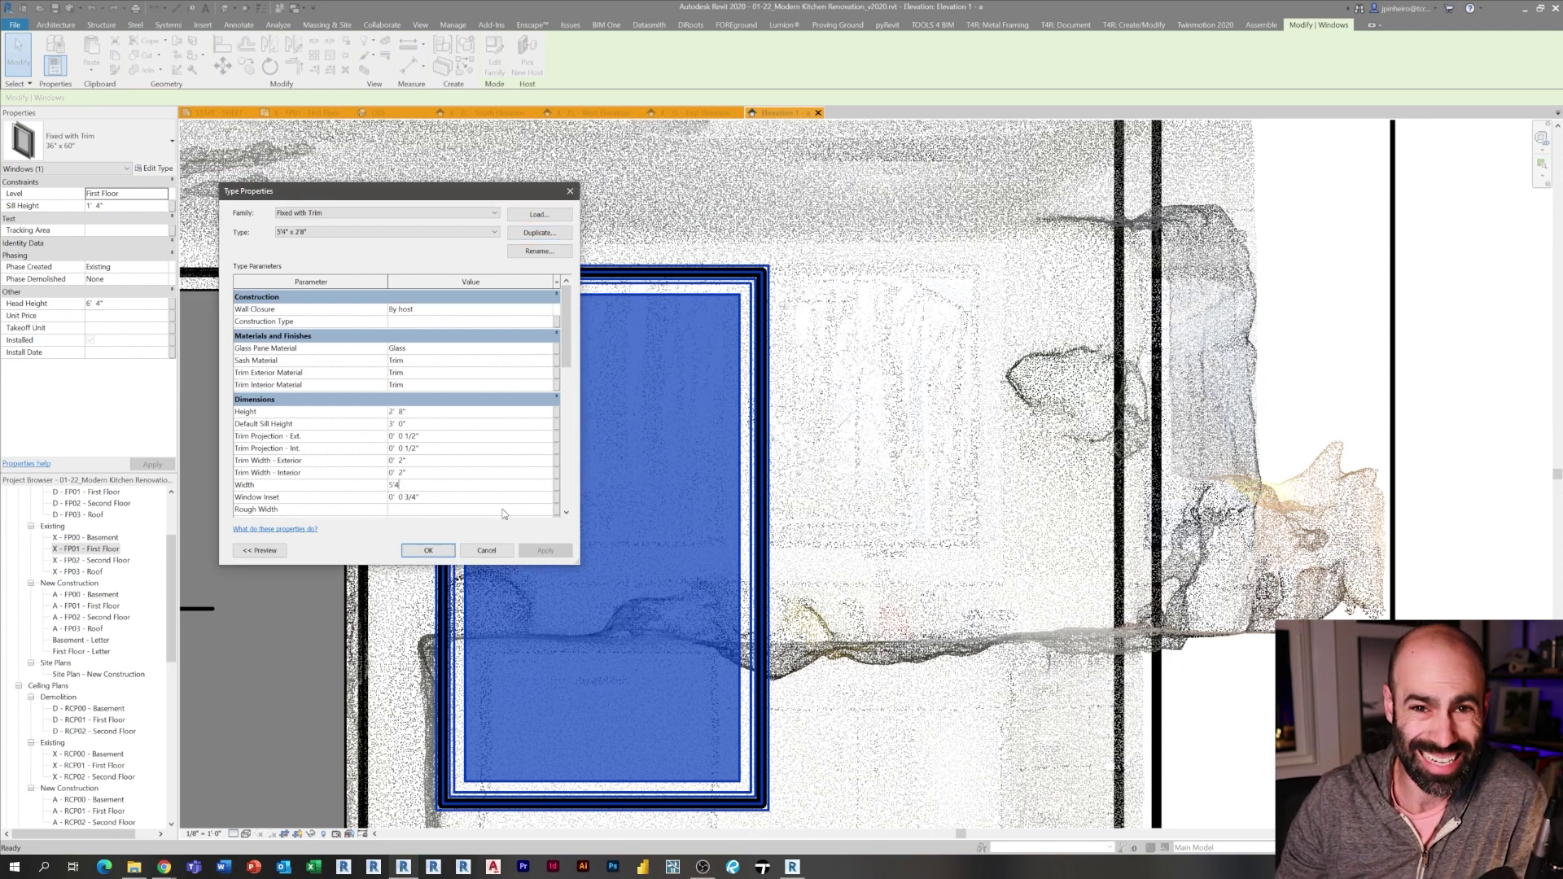
pyautogui.click(428, 551)
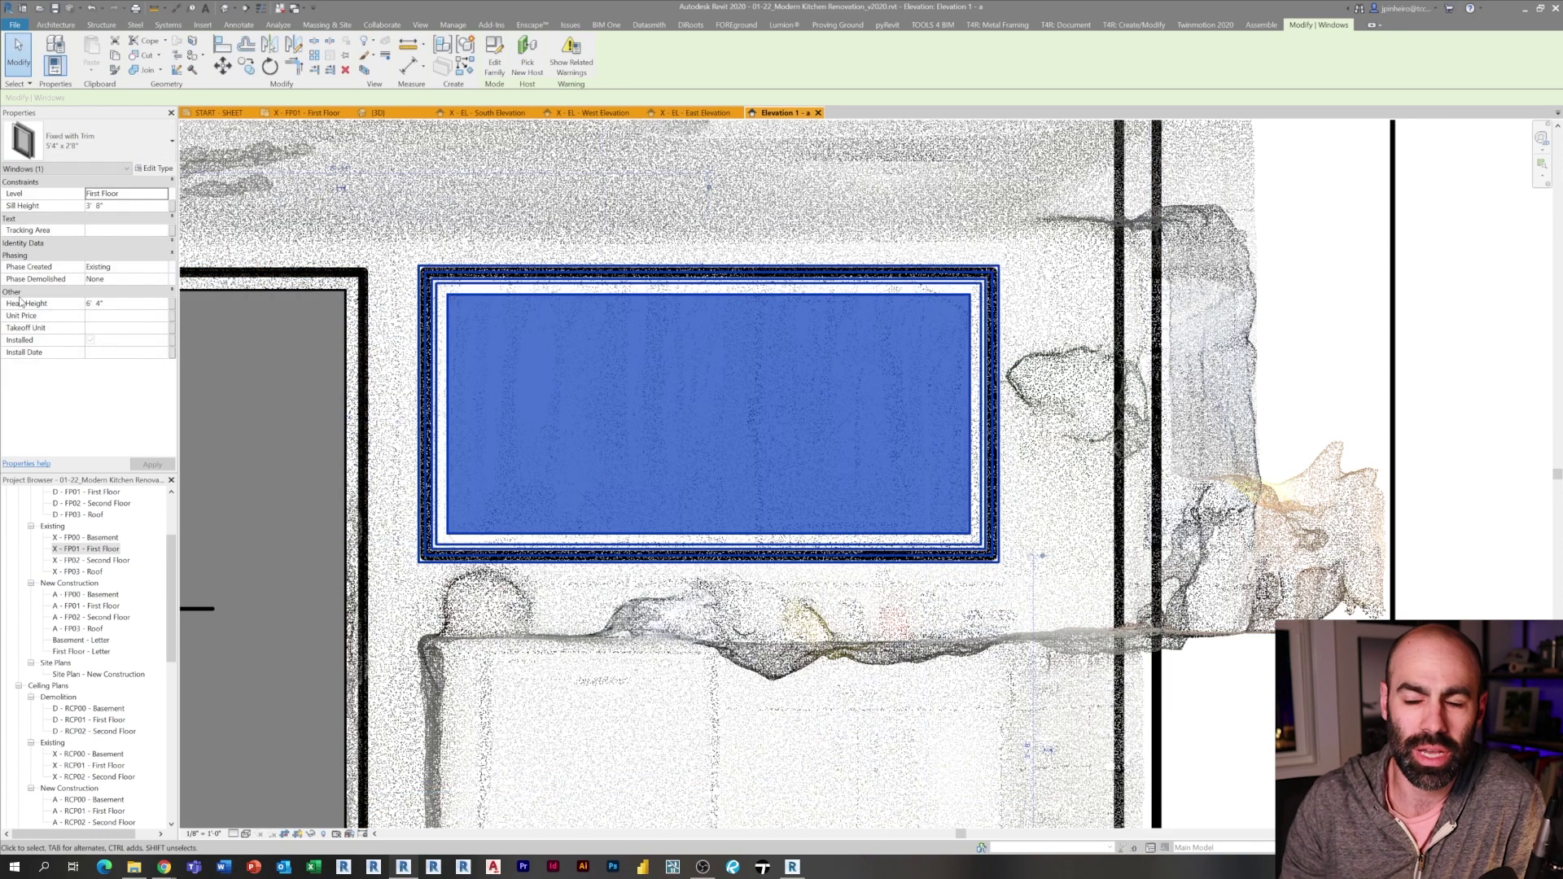
# Examine the resized window and the sliding door against the scan in the elevation and in the 3D view
pyautogui.scroll(-2, 564, 359)
pyautogui.scroll(2, 575, 407)
pyautogui.scroll(-5, 716, 429)
pyautogui.press('Escape')
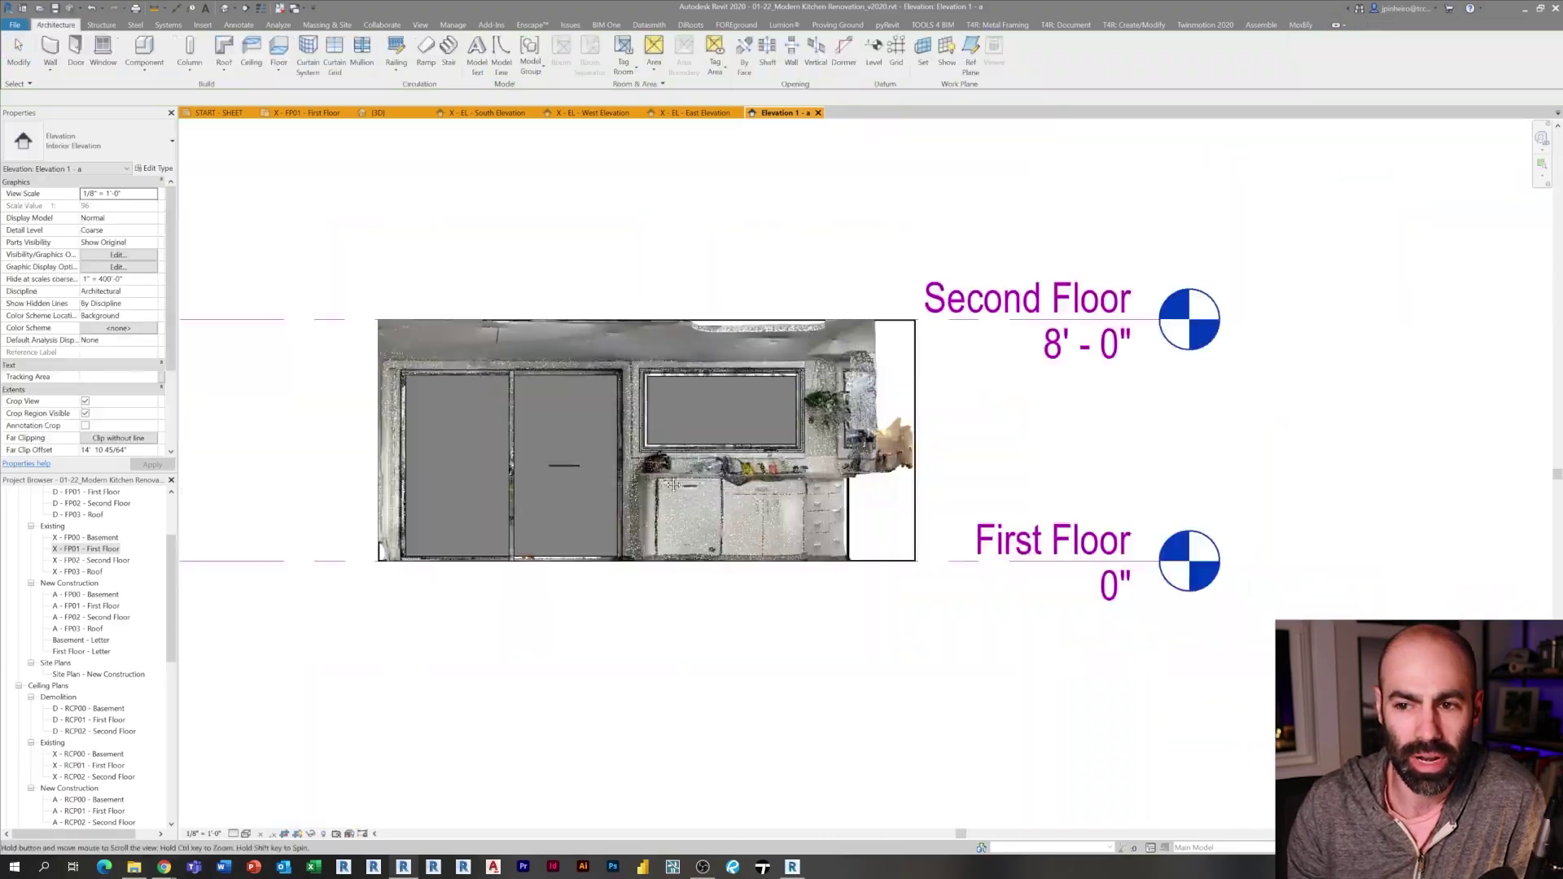
pyautogui.click(378, 113)
pyautogui.keyDown('shift'); pyautogui.moveTo(521, 391); pyautogui.dragTo(1222, 403, button='middle'); pyautogui.keyUp('shift')
pyautogui.scroll(-2, 594, 391)
pyautogui.scroll(3, 814, 326)
# From the First Floor plan, open the interior elevation facing the range wall and check its point cloud visibility overrides
pyautogui.click(307, 113)
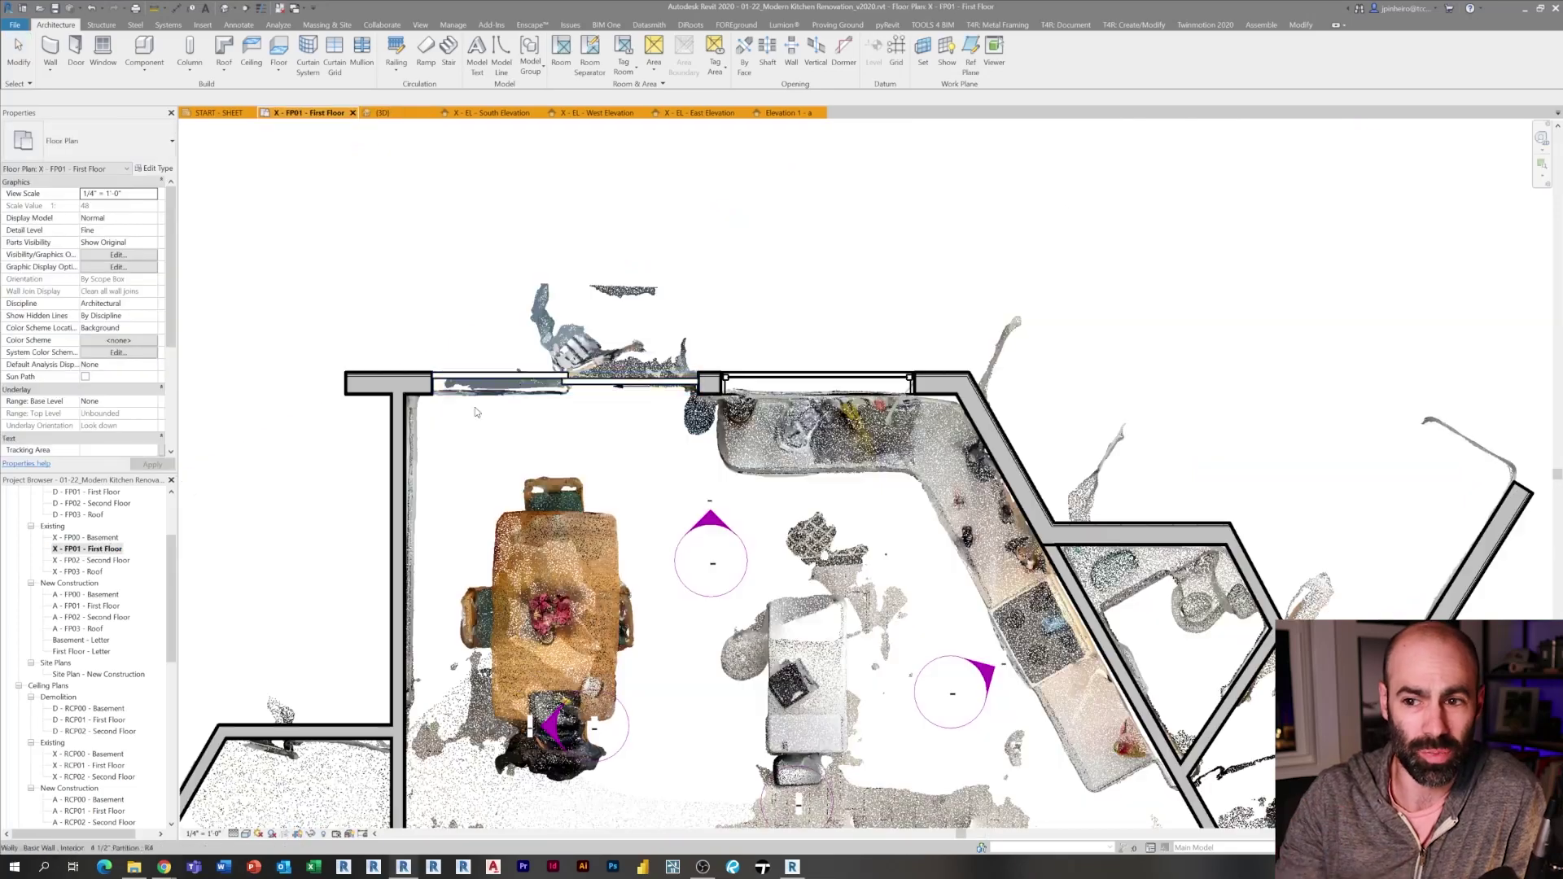
pyautogui.scroll(-2, 993, 667)
pyautogui.moveTo(994, 668); pyautogui.dragTo(702, 443, button='middle')
pyautogui.doubleClick(701, 443)
pyautogui.scroll(3, 648, 412)
pyautogui.press('v')
pyautogui.press('g')
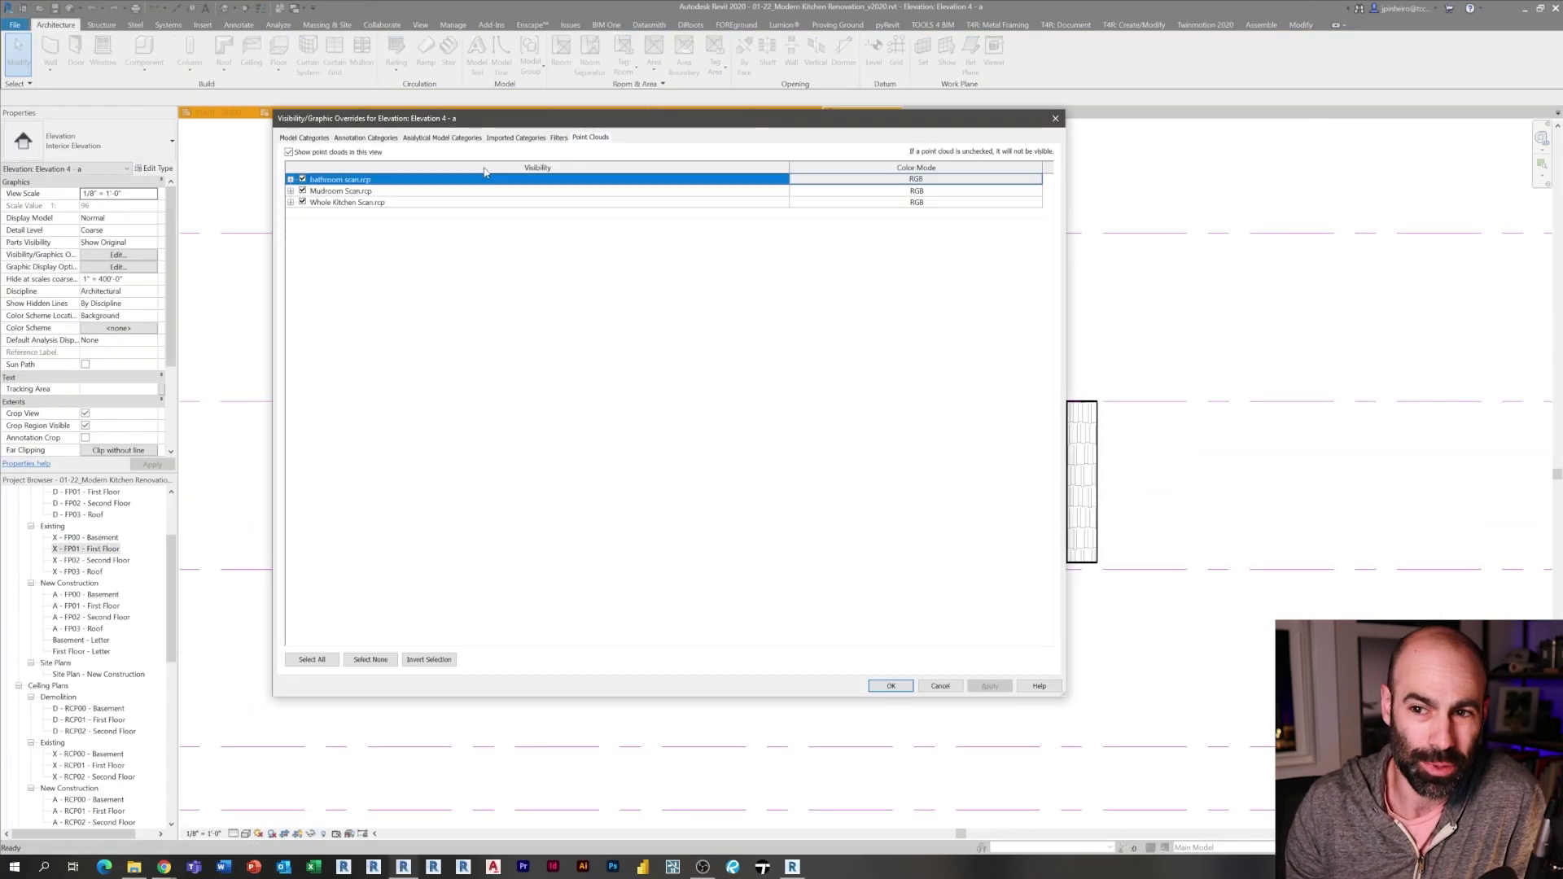
pyautogui.click(891, 686)
pyautogui.scroll(3, 326, 407)
# Try to place a Fixed with Trim 36" x 48" window over the scanned corner window above the counter
pyautogui.press('w')
pyautogui.press('n')
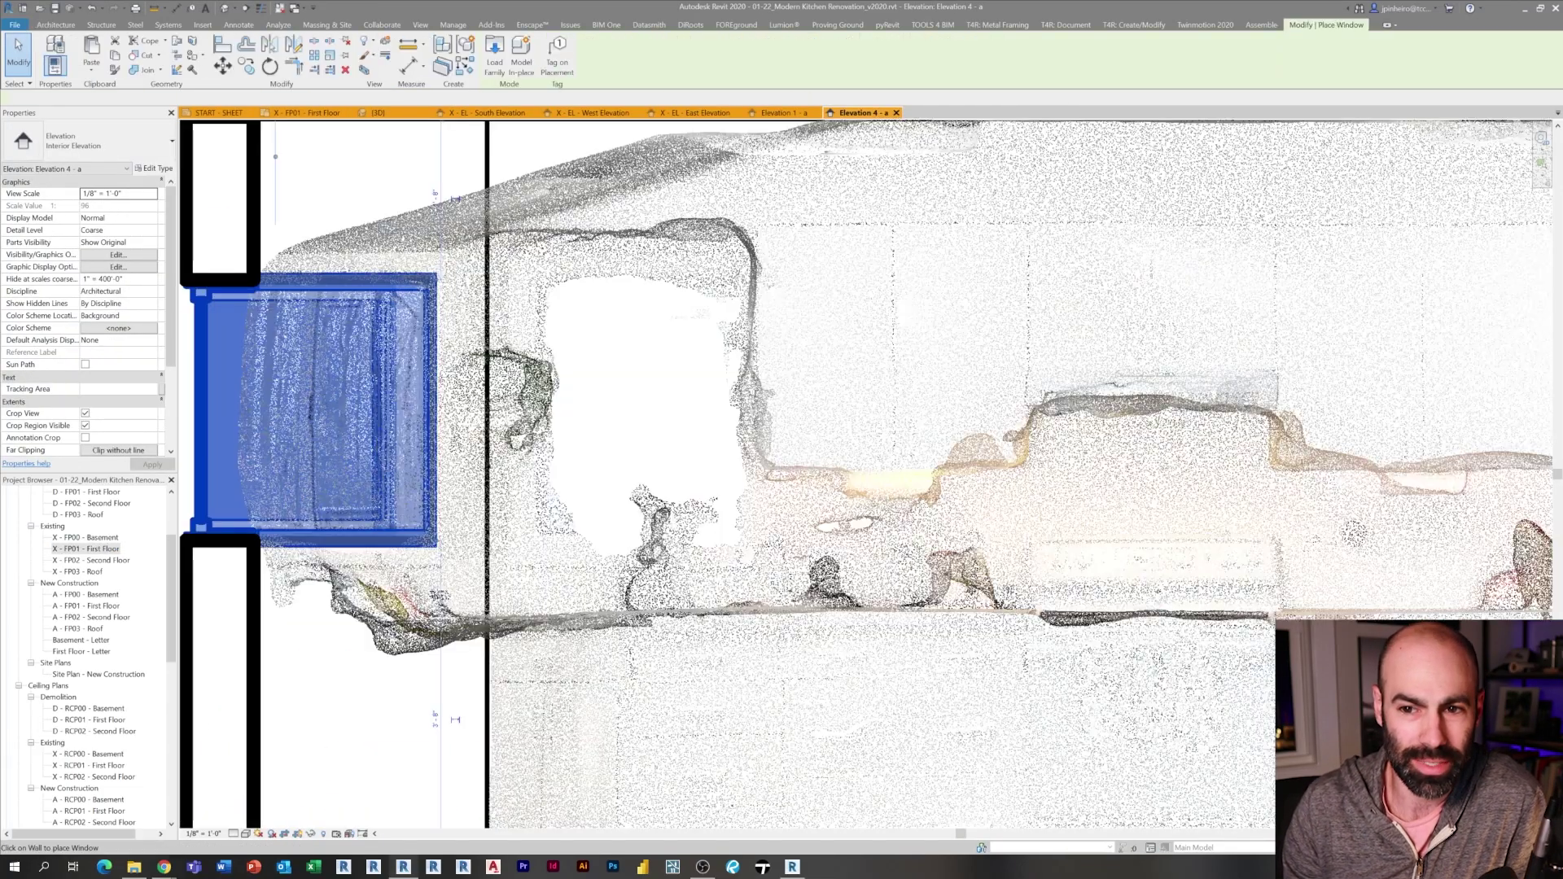
pyautogui.click(90, 143)
pyautogui.click(92, 343)
pyautogui.click(664, 456)
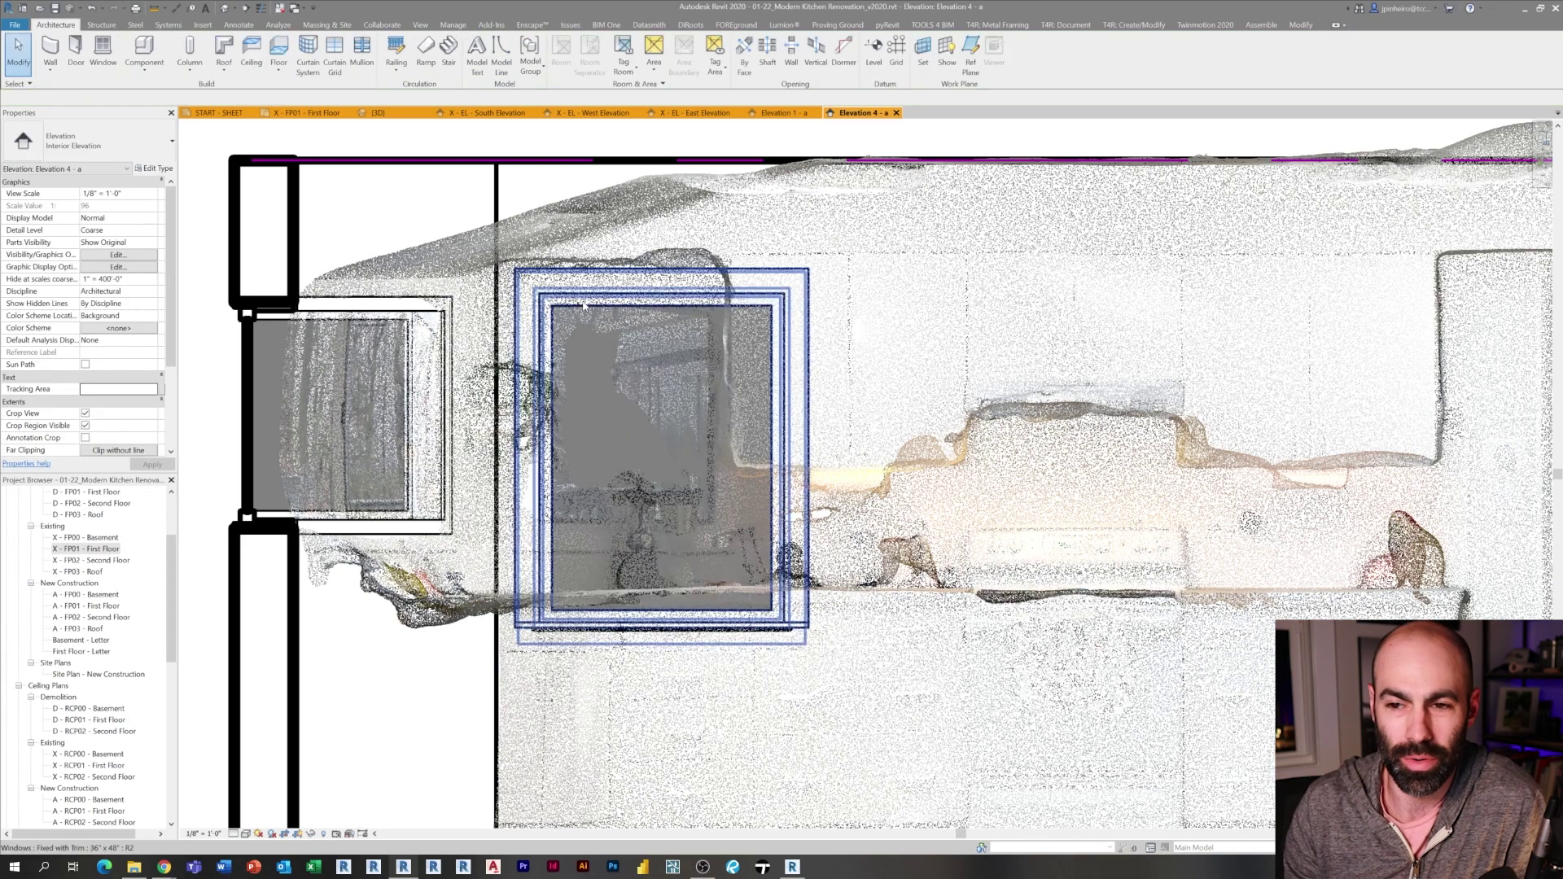
pyautogui.press('Escape')
pyautogui.press('Escape')
pyautogui.scroll(2, 635, 456)
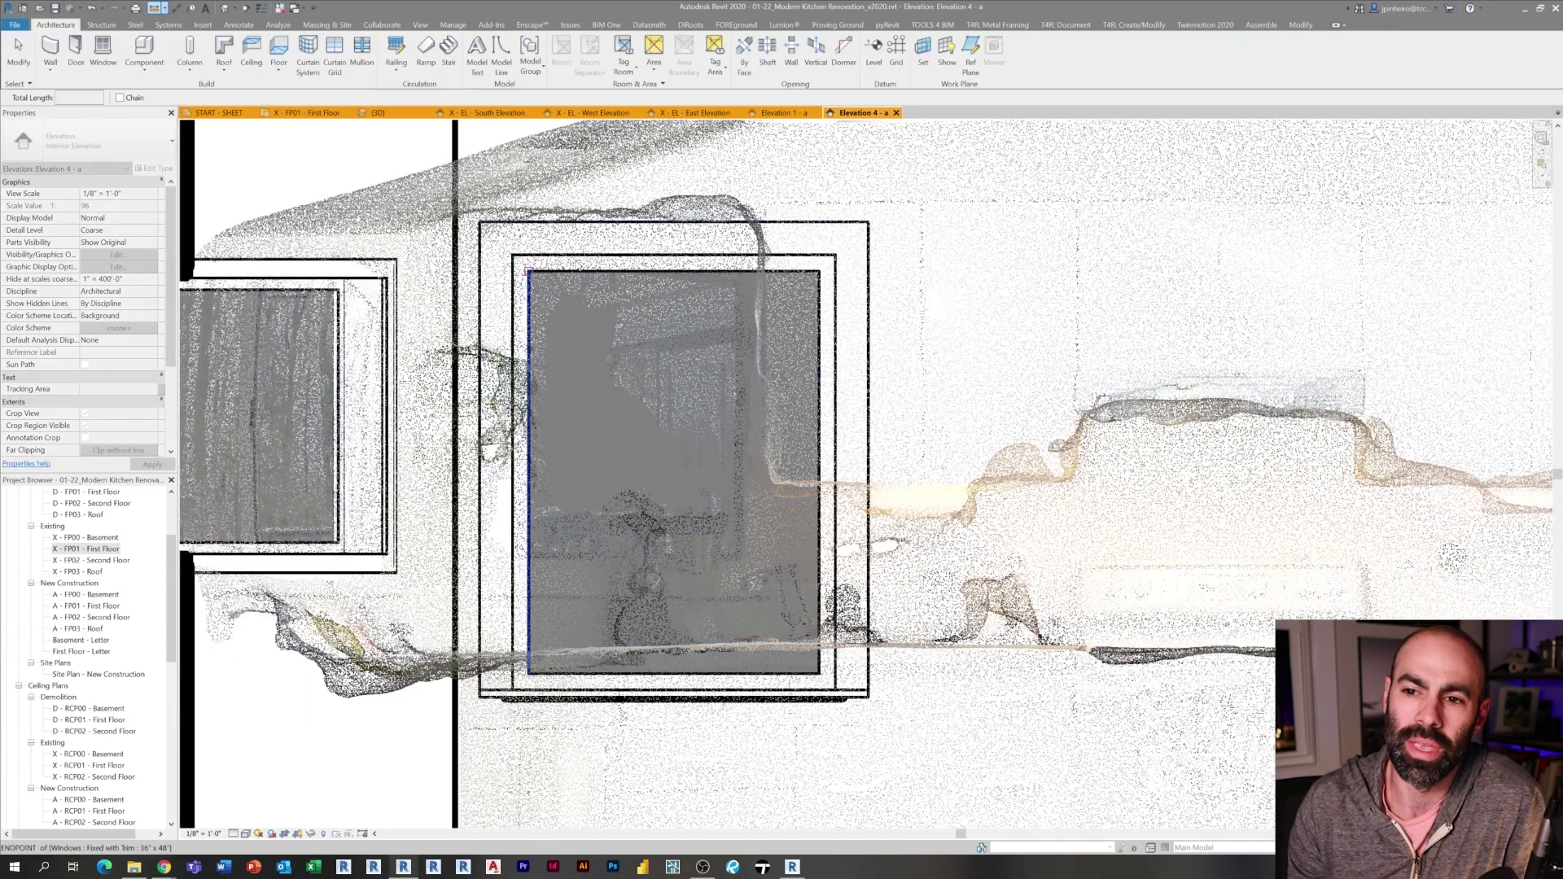
pyautogui.press('Escape')
pyautogui.moveTo(579, 256); pyautogui.dragTo(655, 234)
pyautogui.scroll(-2, 562, 381)
pyautogui.scroll(-2, 536, 466)
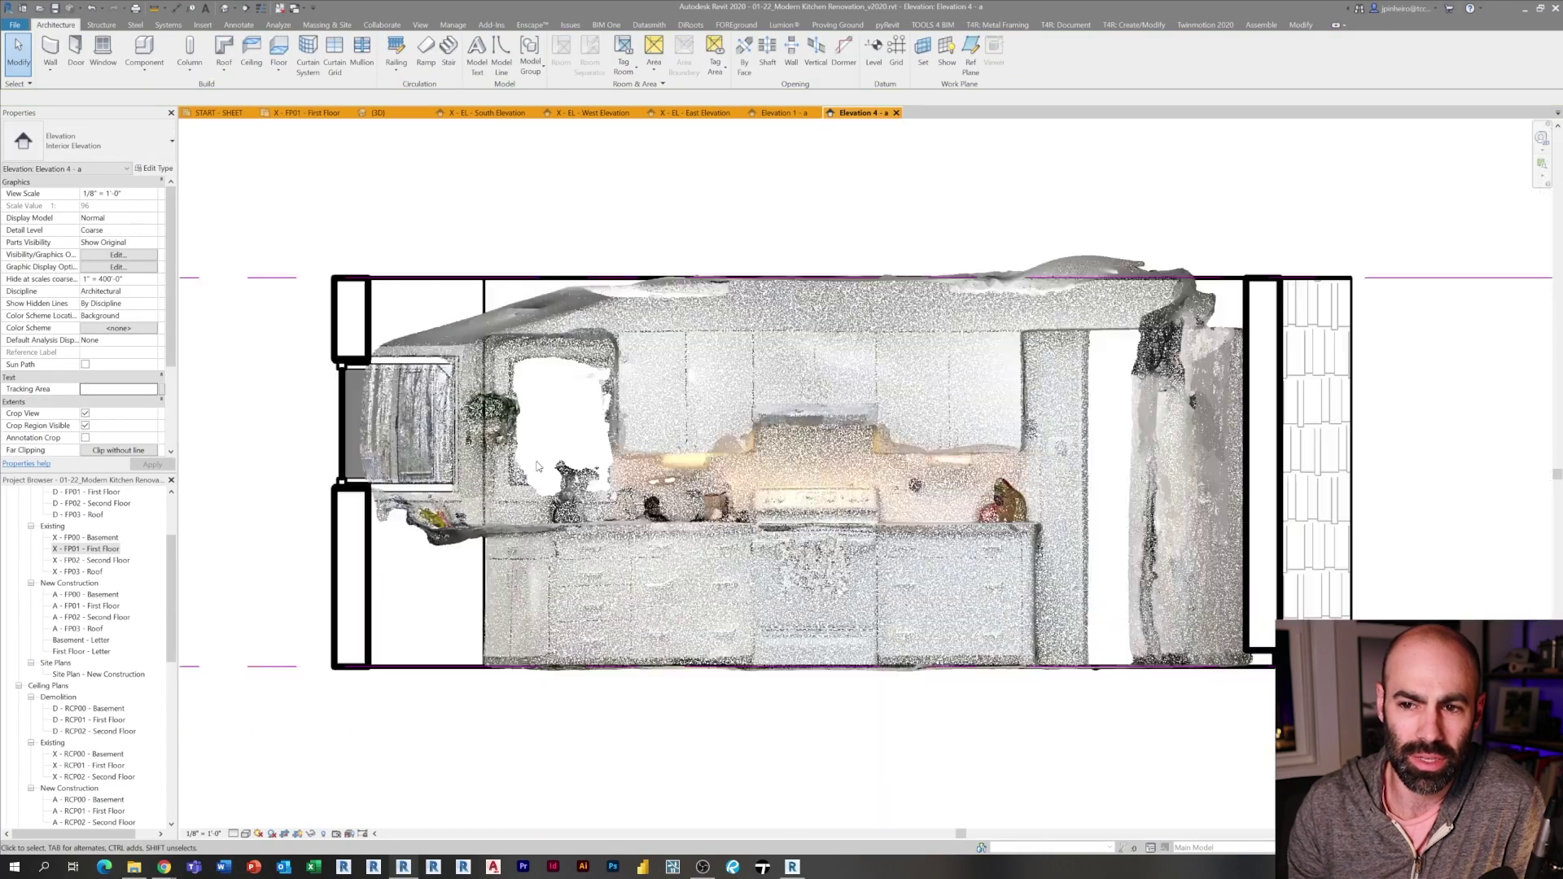
# Measure the scanned corner window above the counter in the range wall elevation
pyautogui.scroll(1, 554, 489)
pyautogui.click(621, 462)
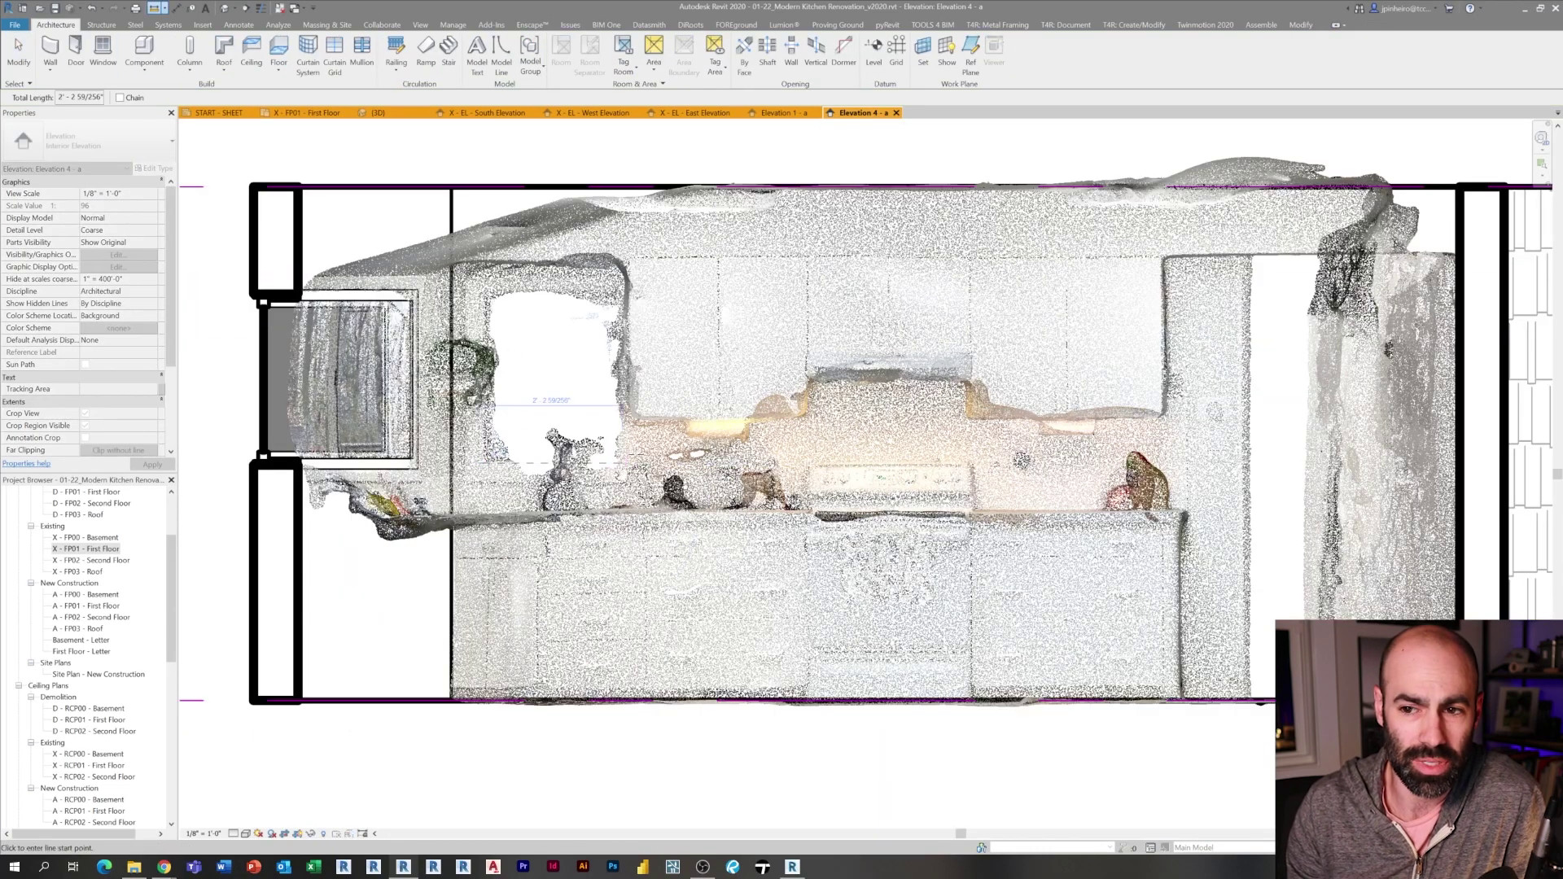
pyautogui.press('f')
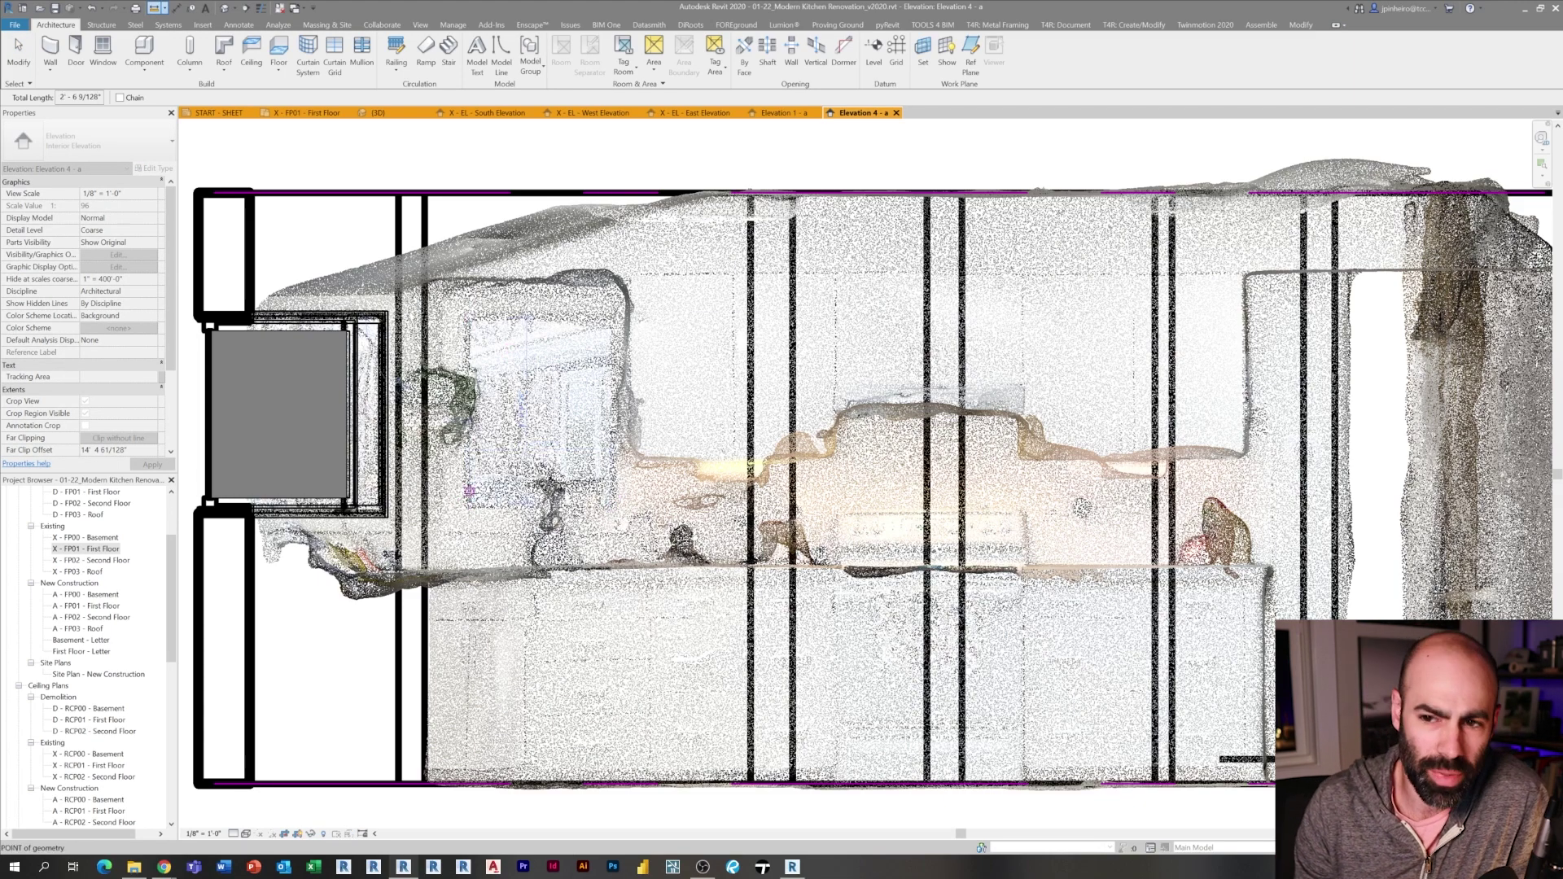
pyautogui.press('Escape')
pyautogui.moveTo(470, 491); pyautogui.dragTo(497, 499, button='middle')
pyautogui.scroll(-2, 497, 497)
pyautogui.scroll(1, 528, 530)
# Create a 24" x 2'8" Fixed with Trim window type from the existing window and place it on the scanned corner window
pyautogui.click(414, 480)
pyautogui.press('c')
pyautogui.press('s')
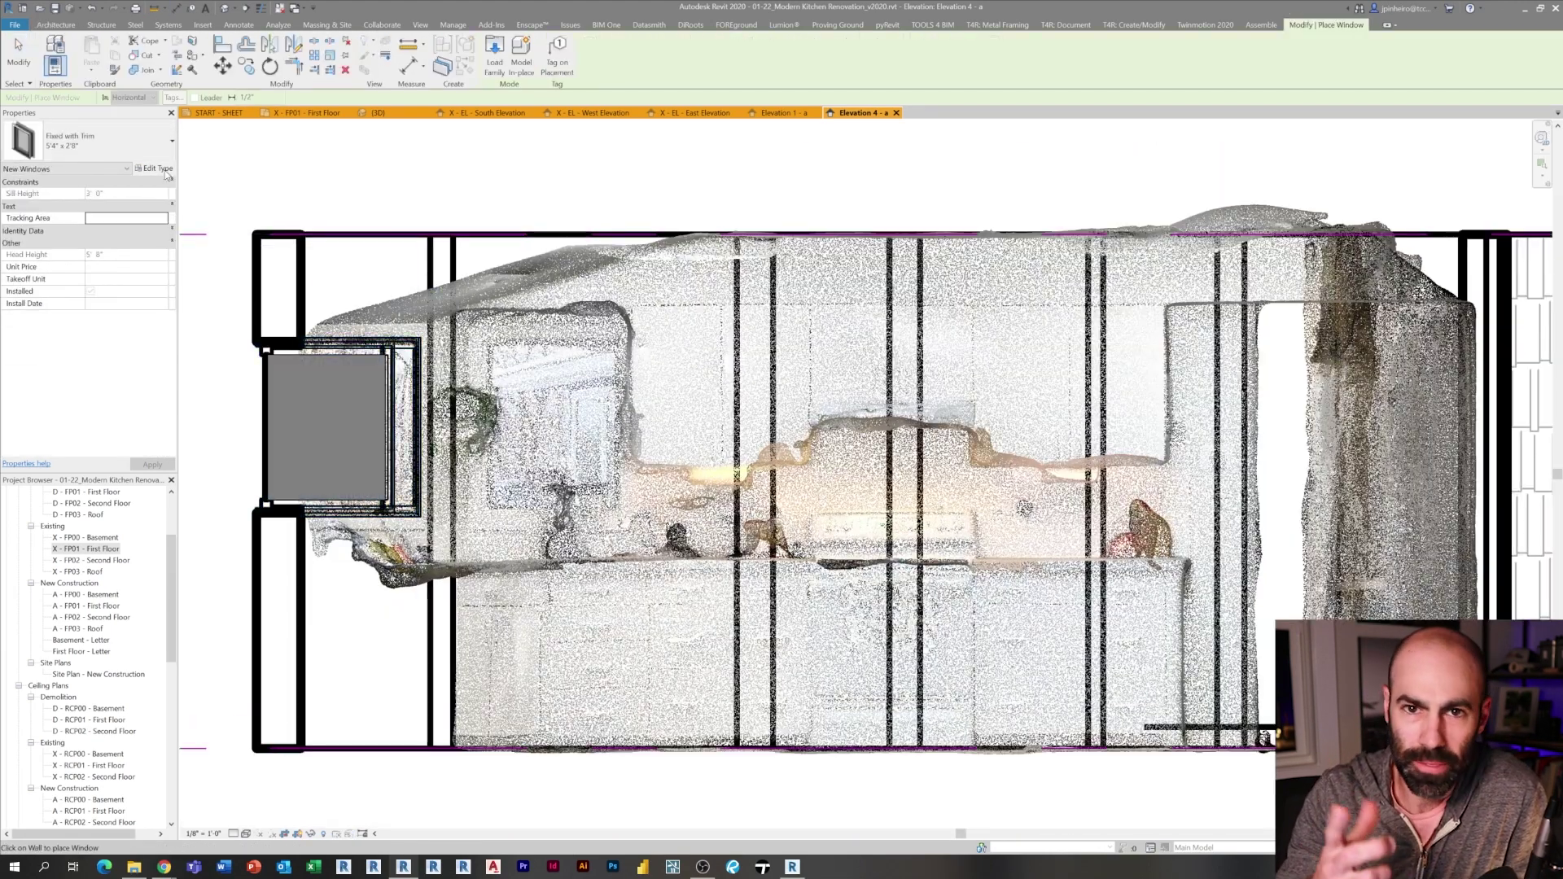
pyautogui.click(160, 168)
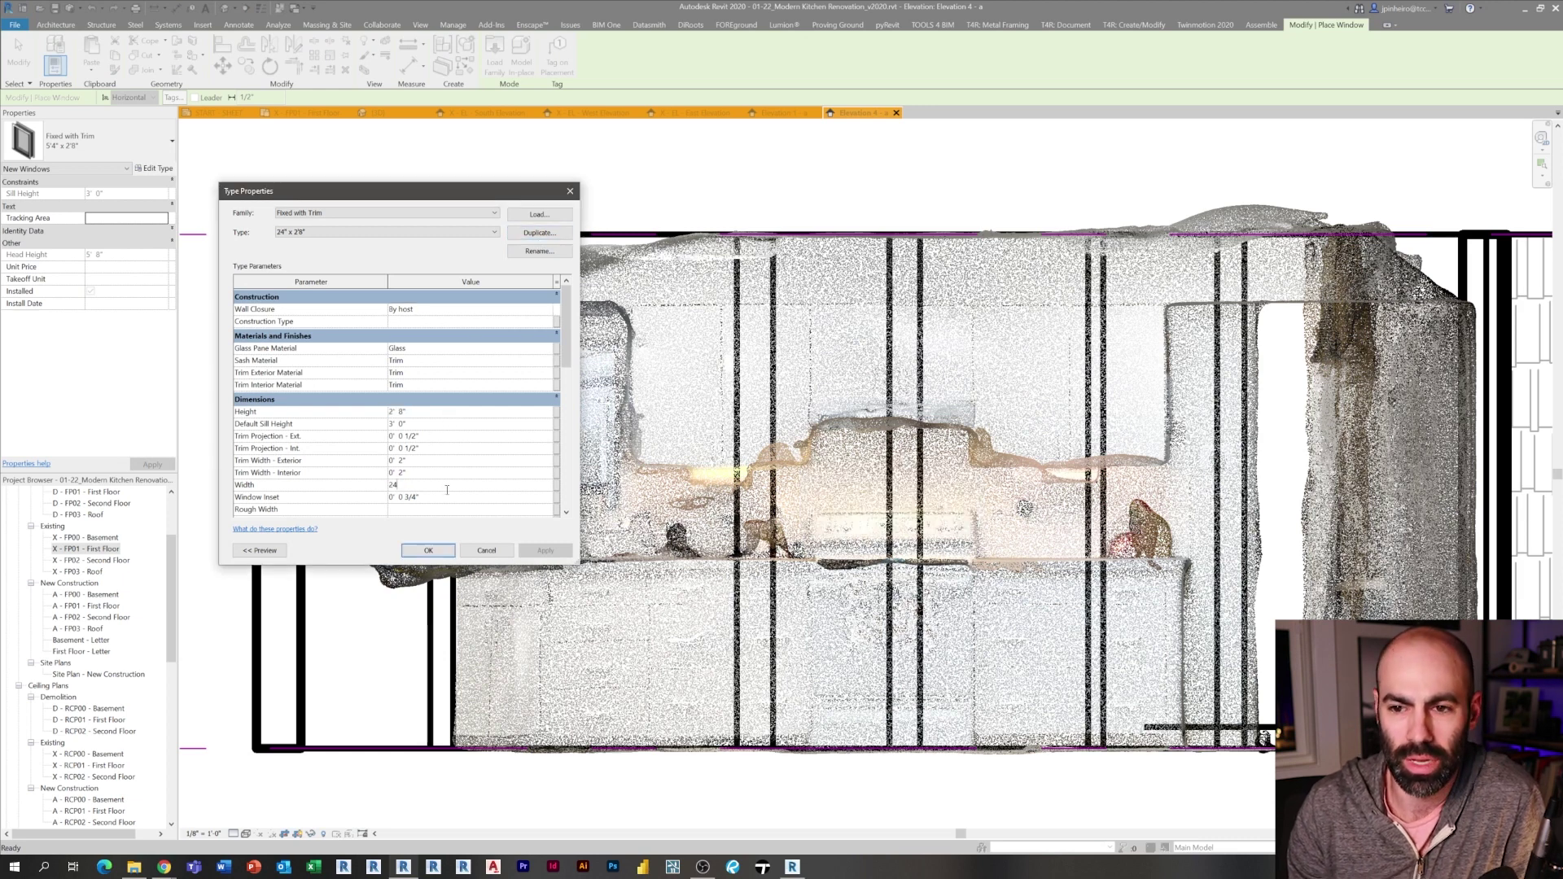
pyautogui.click(428, 550)
pyautogui.click(556, 428)
pyautogui.press('Escape')
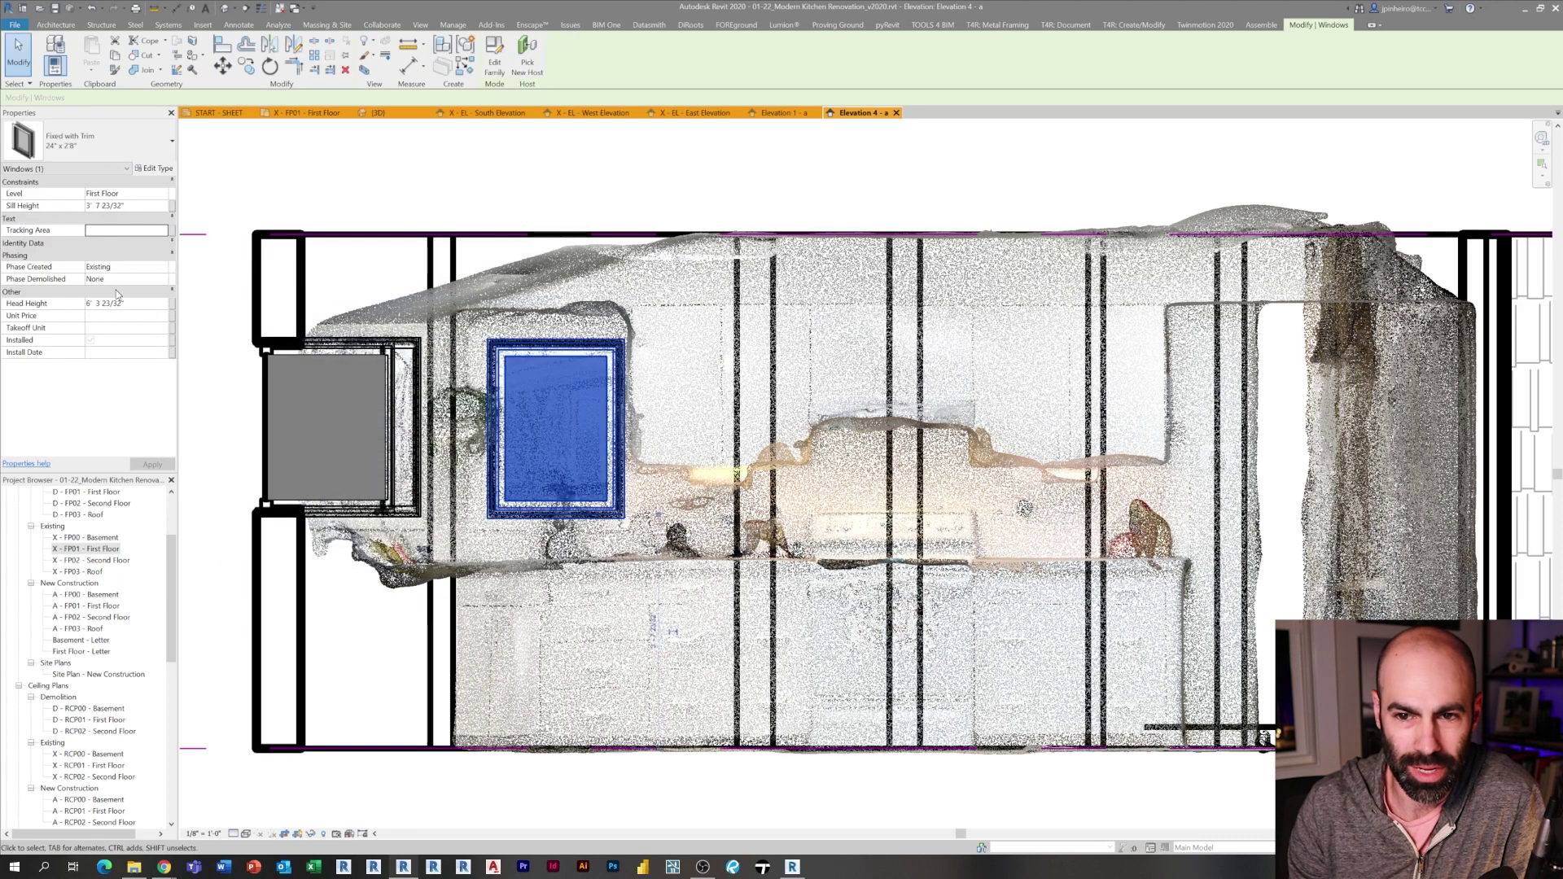
# Set the corner window's head height to 6' 4" and check its frame against the scan
pyautogui.press('Escape')
pyautogui.scroll(-4, 473, 521)
pyautogui.scroll(5, 515, 489)
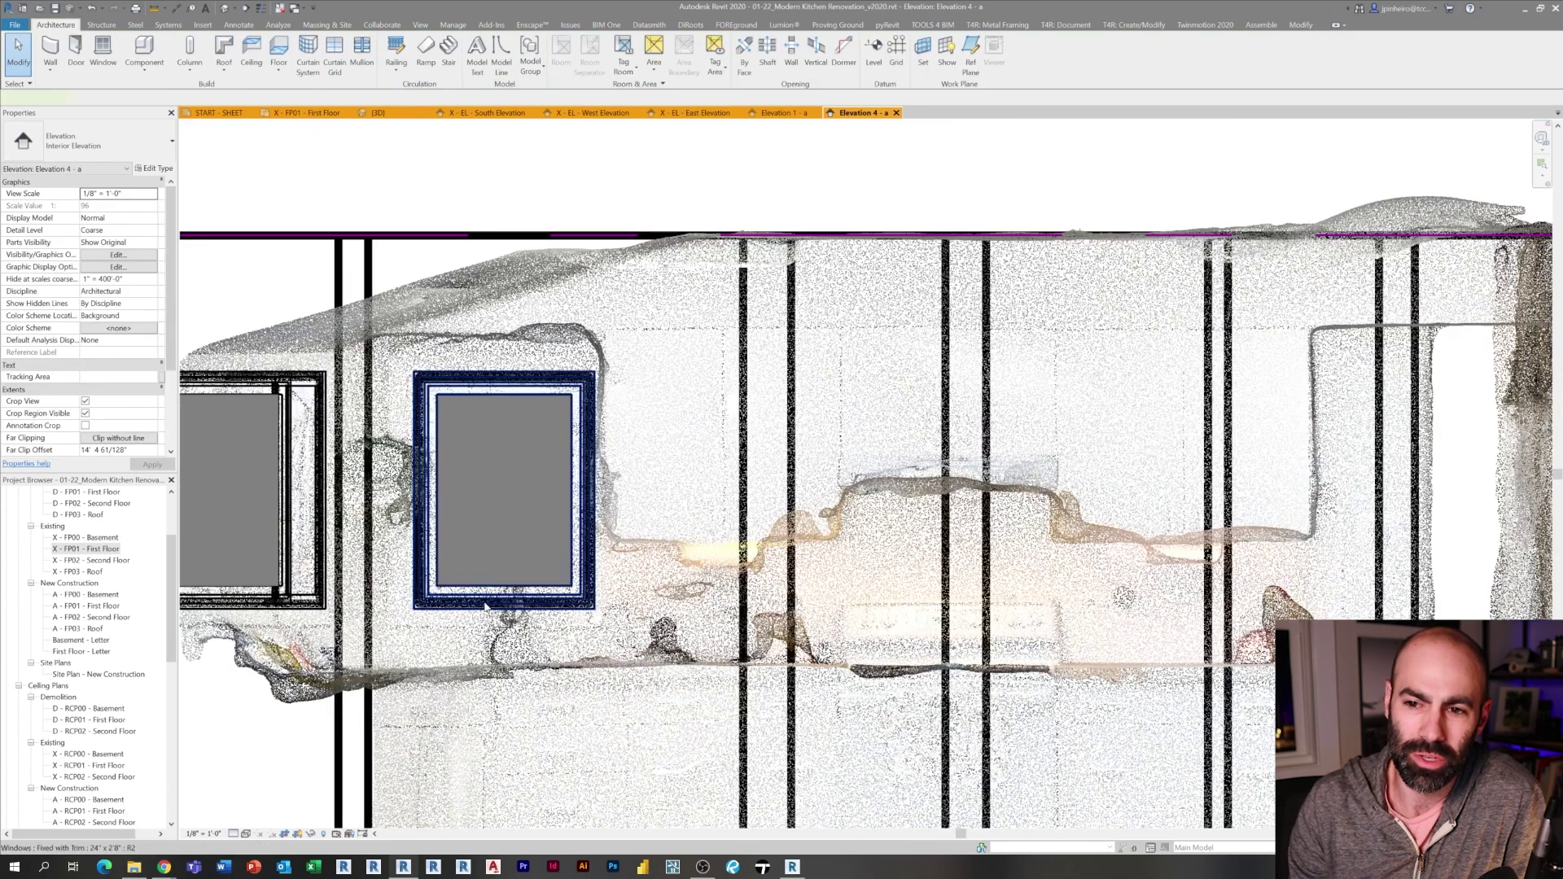
pyautogui.click(506, 608)
pyautogui.scroll(-5, 486, 500)
pyautogui.moveTo(631, 513); pyautogui.dragTo(586, 495, button='middle')
pyautogui.press('Escape')
# From the First Floor plan, open the interior elevation facing the wall with three scanned windows
pyautogui.doubleClick(87, 549)
pyautogui.doubleClick(543, 544)
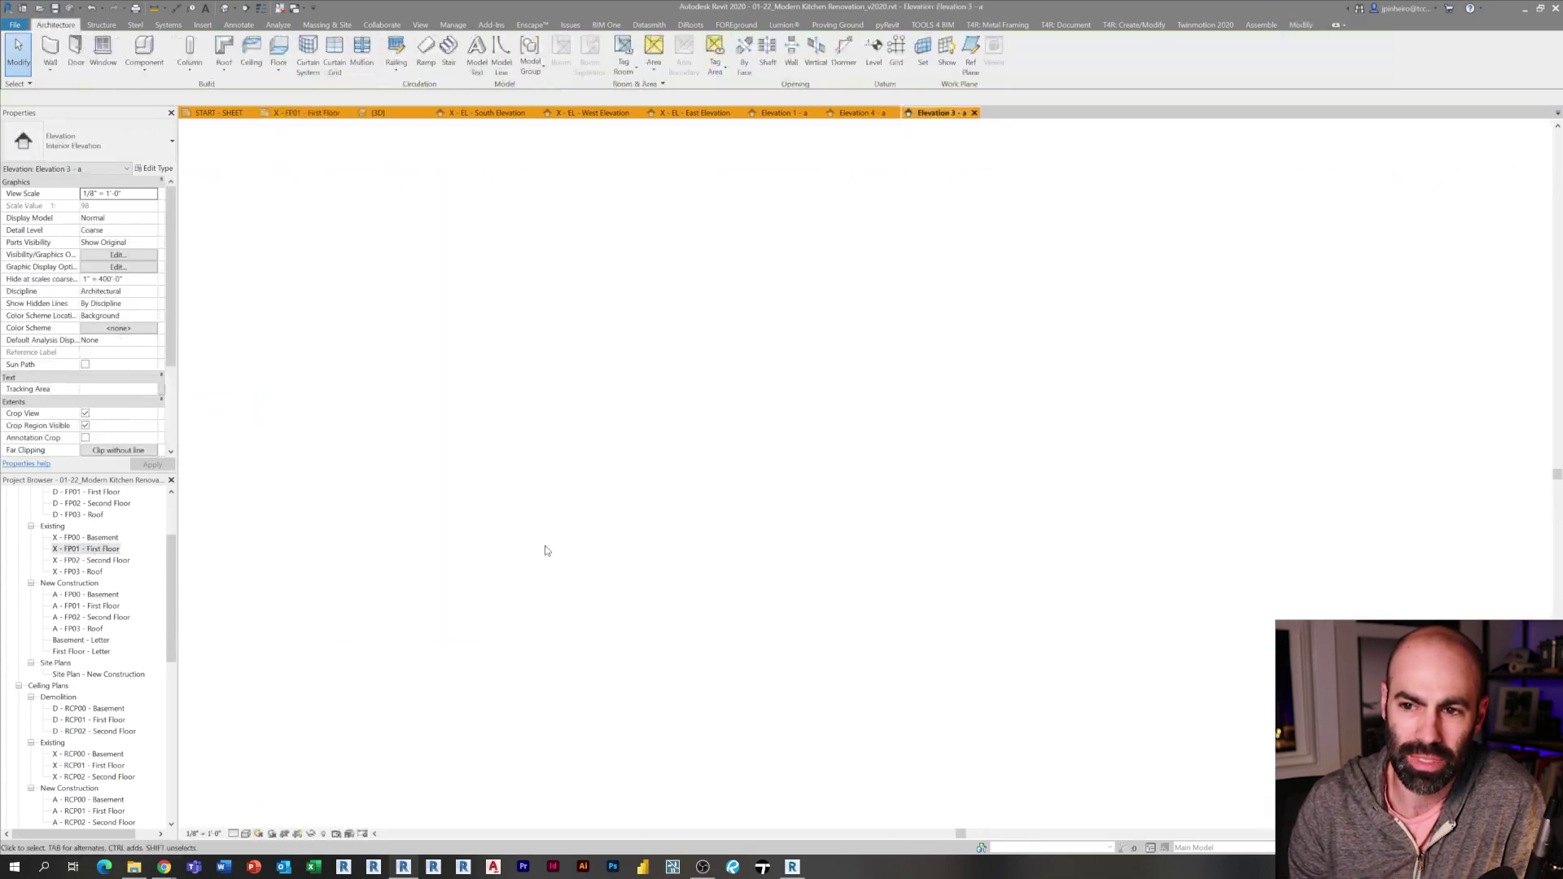
pyautogui.moveTo(840, 596)
pyautogui.mouseDown(button='middle')
pyautogui.moveTo(635, 565)
pyautogui.moveTo(677, 596)
pyautogui.mouseUp(button='middle')
pyautogui.scroll(1, 635, 565)
pyautogui.scroll(2, 677, 595)
# Place a Fixed with Trim 24" x 2'8" window over the middle of the three scanned openings
pyautogui.press('w')
pyautogui.press('n')
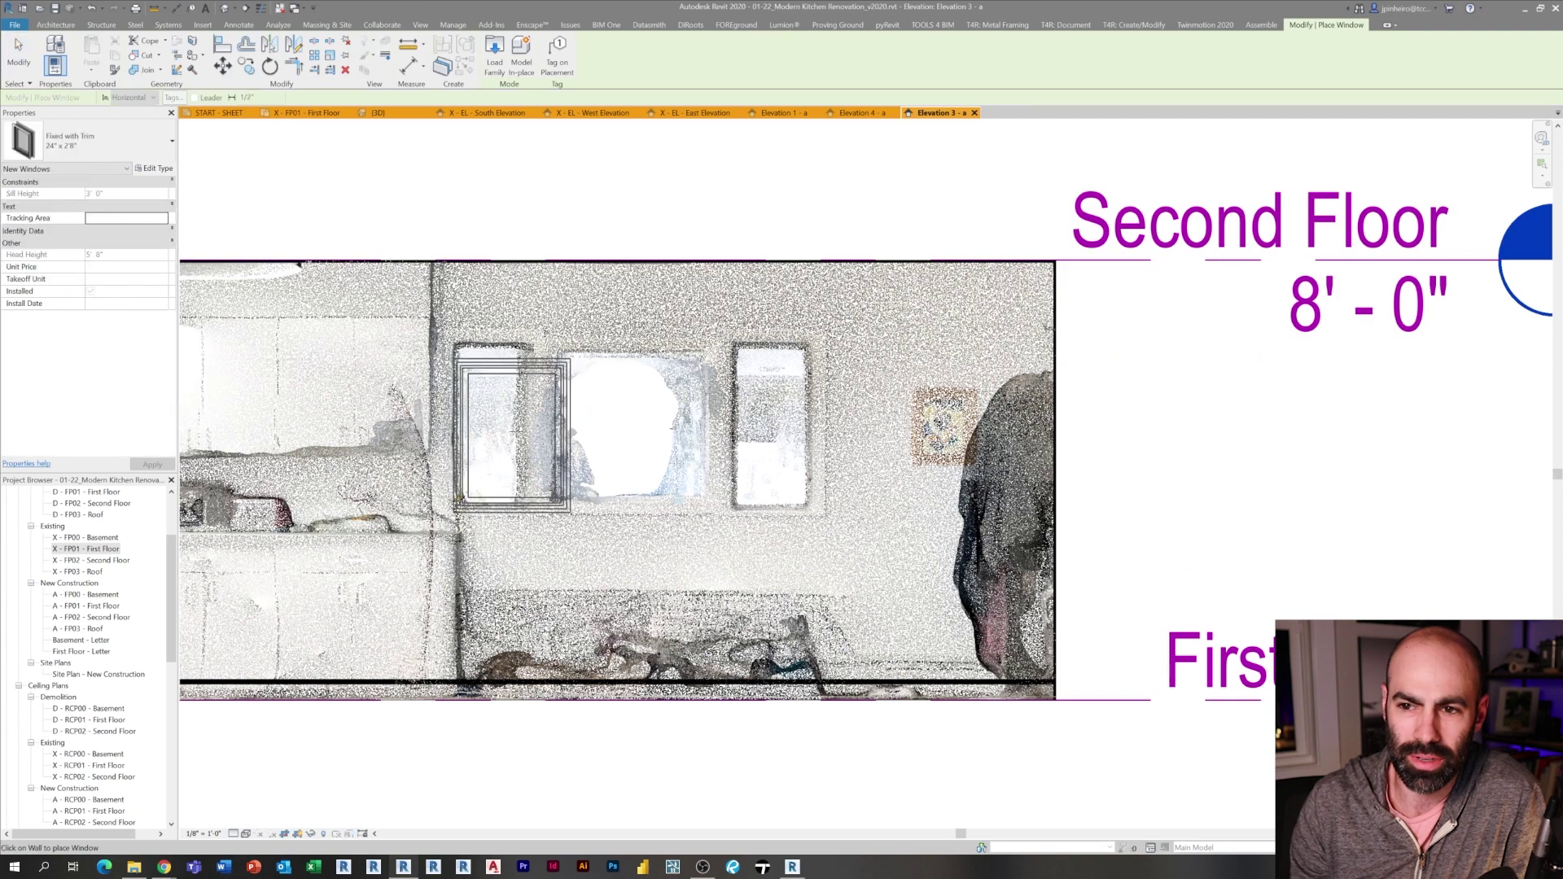
pyautogui.click(612, 425)
pyautogui.press('Escape')
pyautogui.press('Escape')
pyautogui.scroll(1, 798, 252)
# Measure the middle opening, then give its window a new 2'9" x 2'9" type and adjust the head height
pyautogui.click(155, 8)
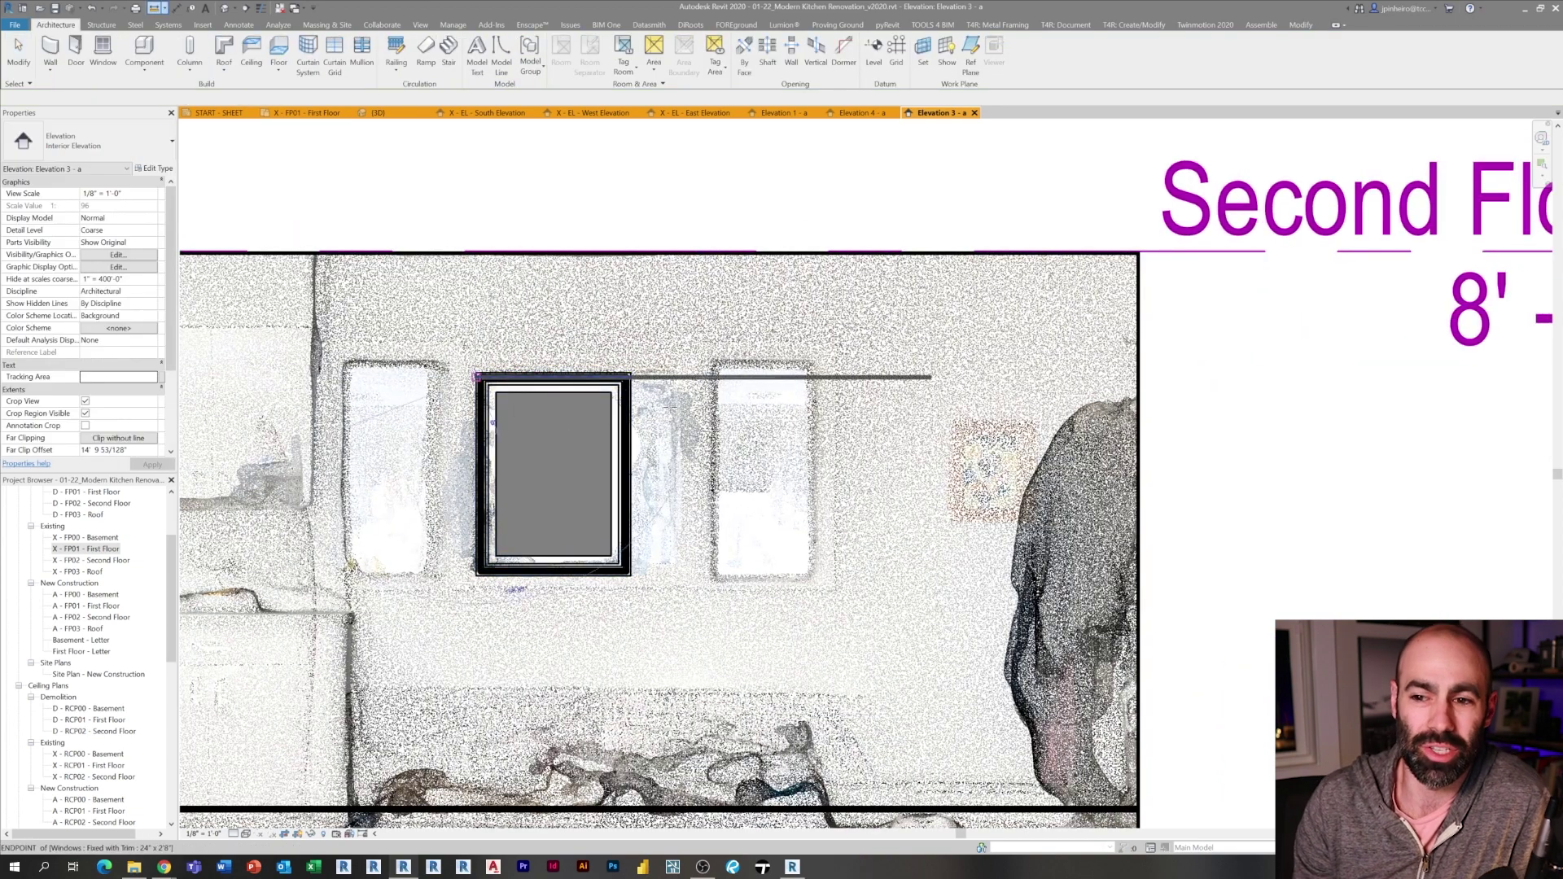
pyautogui.doubleClick(599, 518)
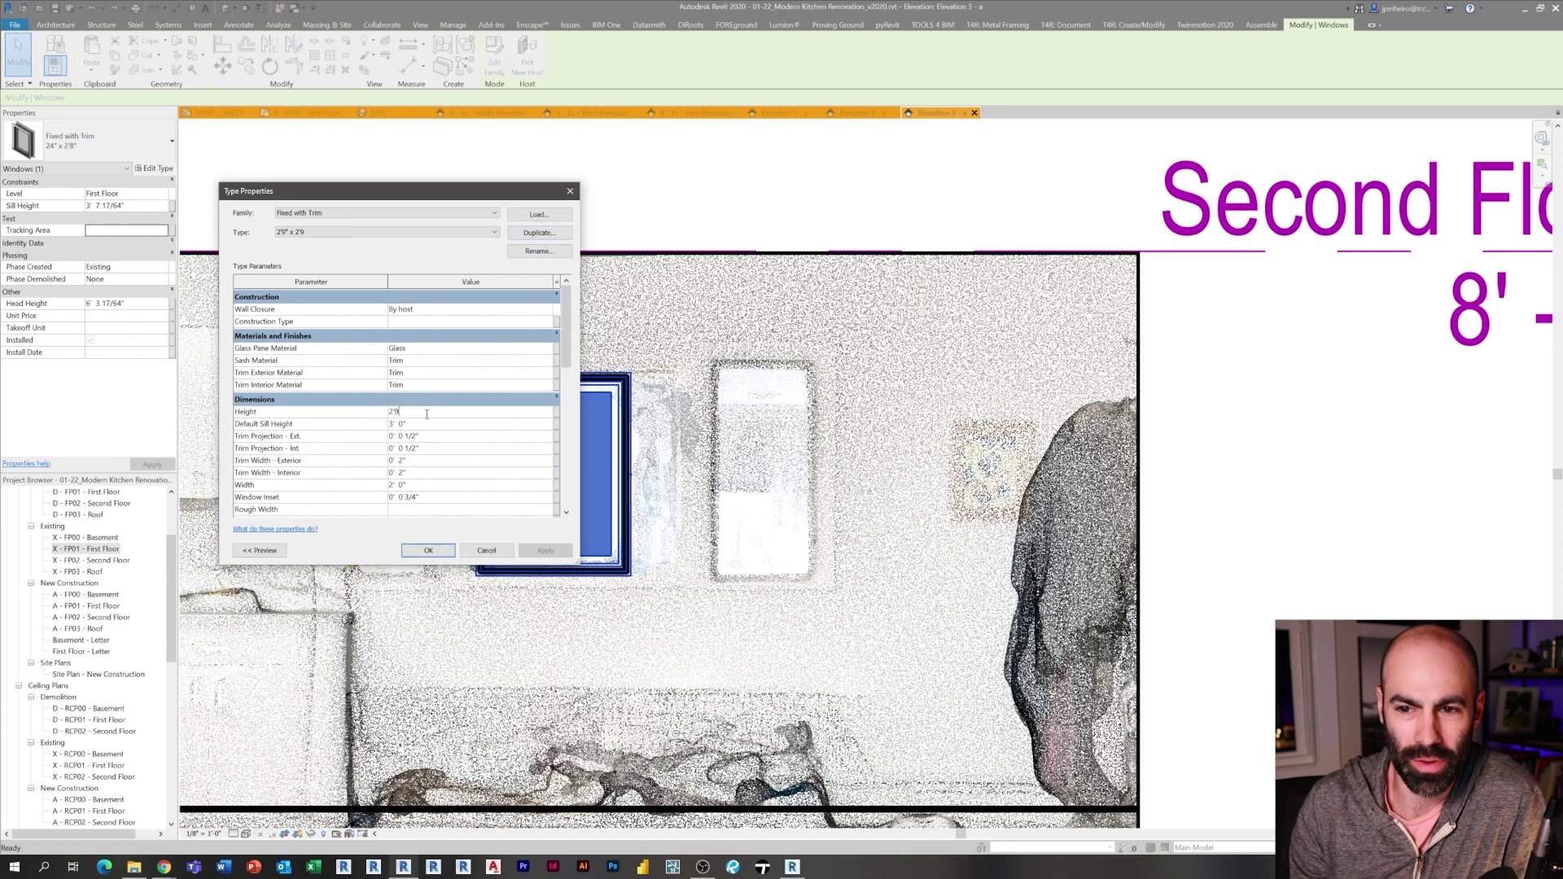
pyautogui.click(431, 552)
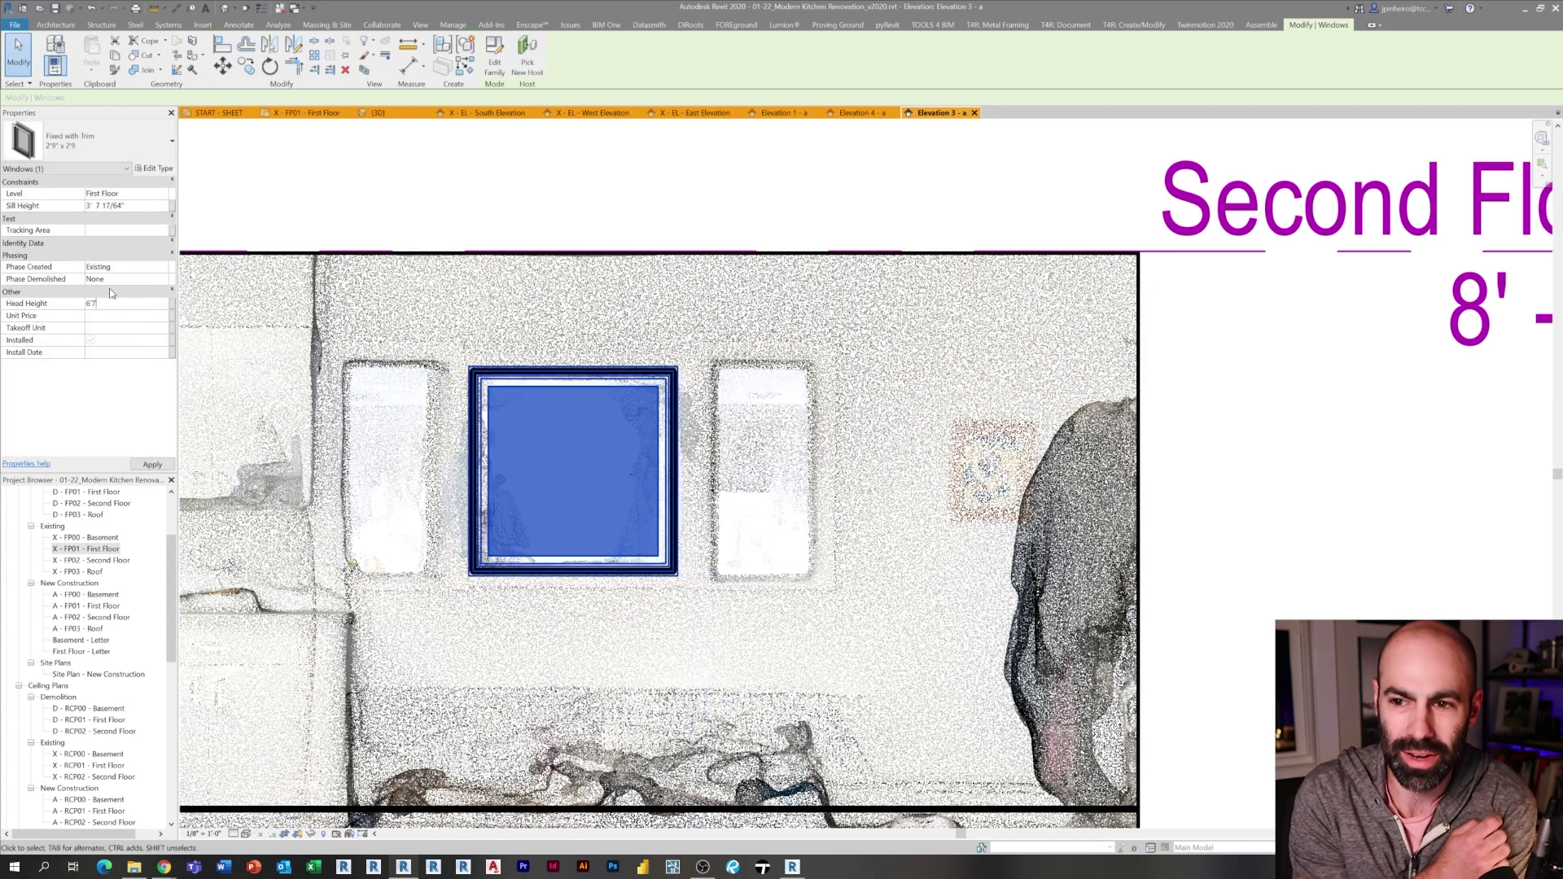
# Measure the narrow scanned window opening to the right of the middle window
pyautogui.press('c')
pyautogui.press('s')
pyautogui.press('d')
pyautogui.press('l')
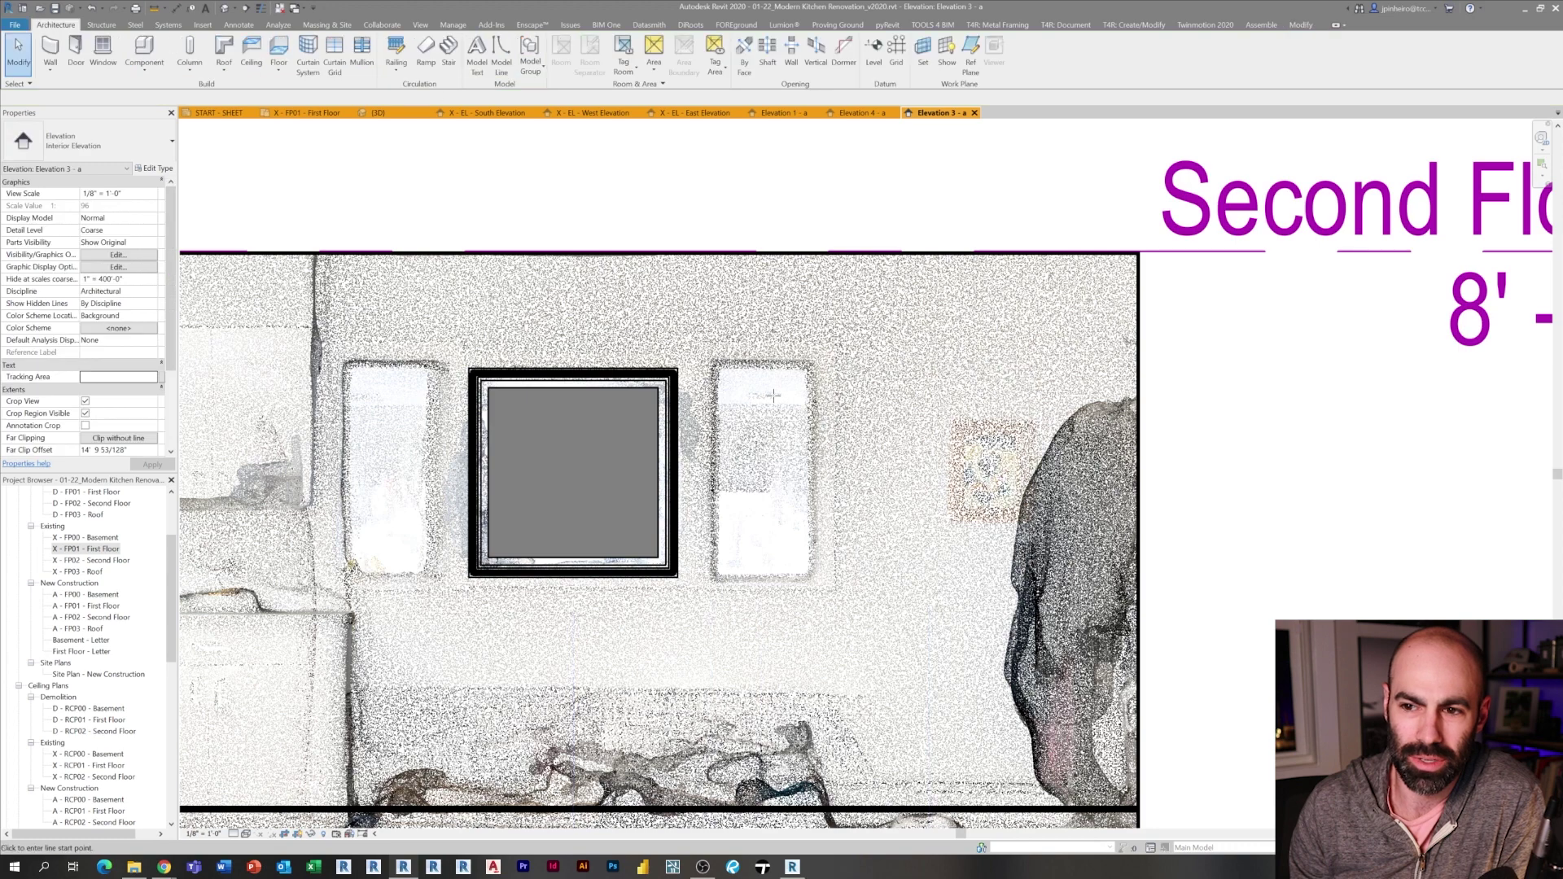
pyautogui.scroll(2, 807, 359)
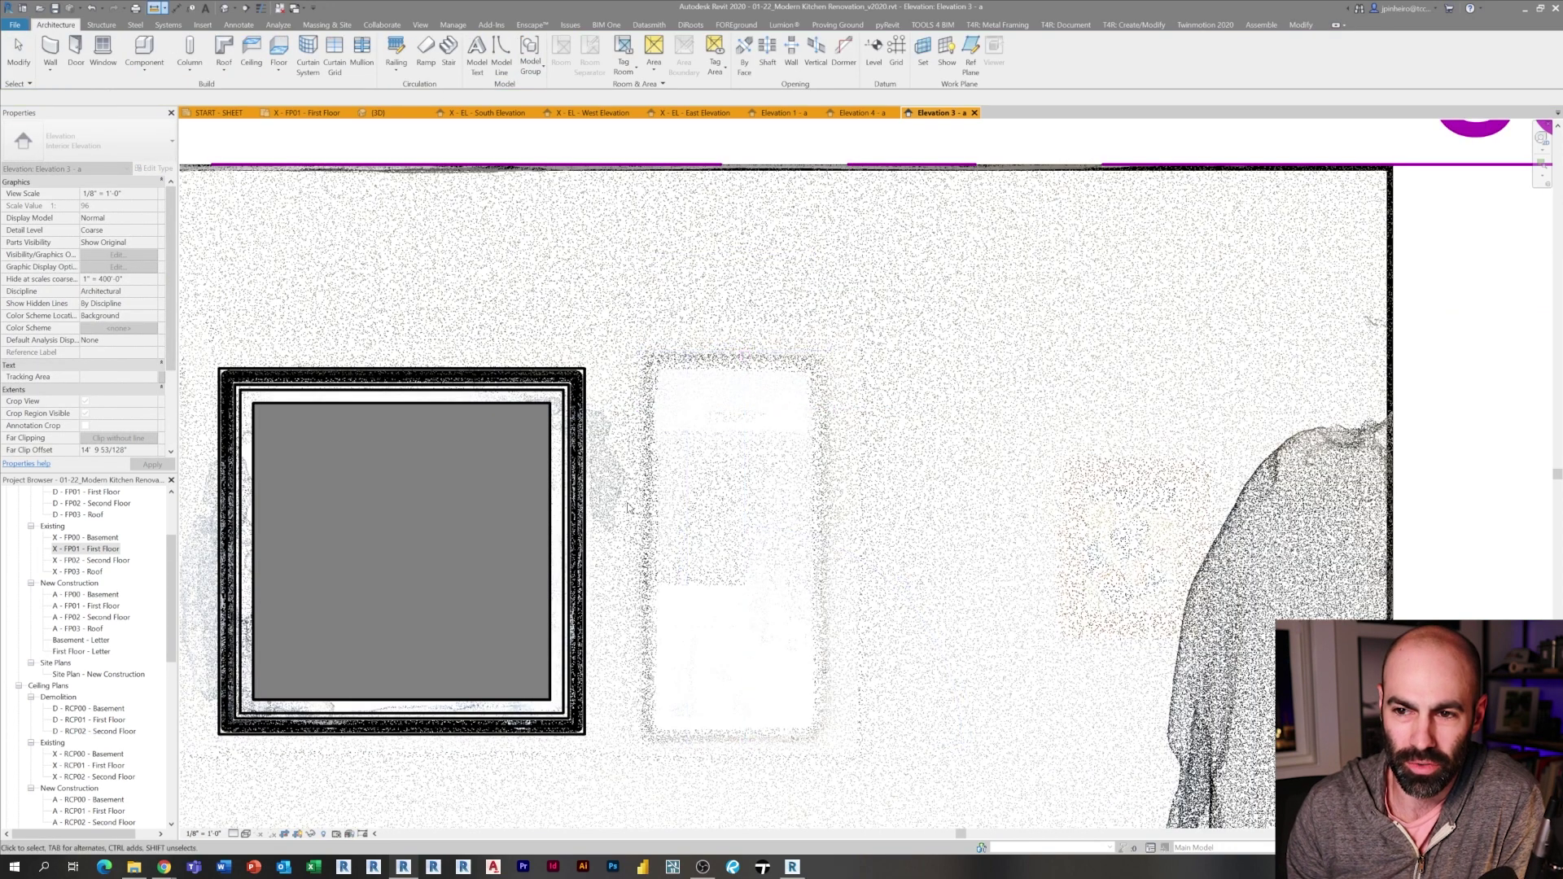
# Create a 1'6" x 3'0" Fixed with Trim type and place that window on the narrow opening right of the middle window
pyautogui.click(583, 505)
pyautogui.press('c')
pyautogui.press('s')
pyautogui.click(154, 169)
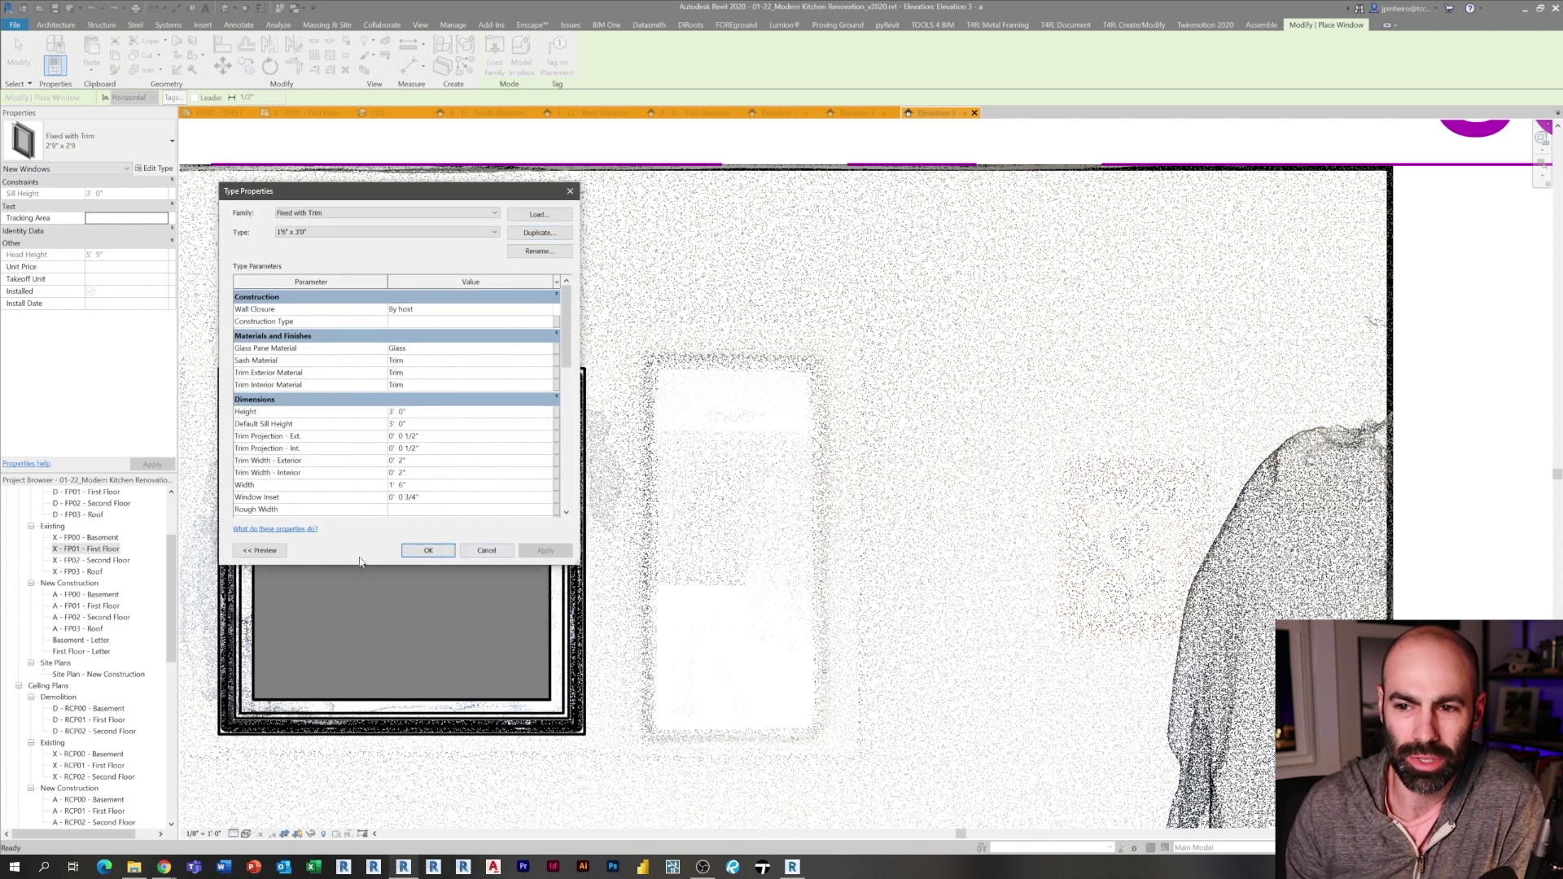
pyautogui.click(427, 550)
pyautogui.click(733, 462)
pyautogui.press('Escape')
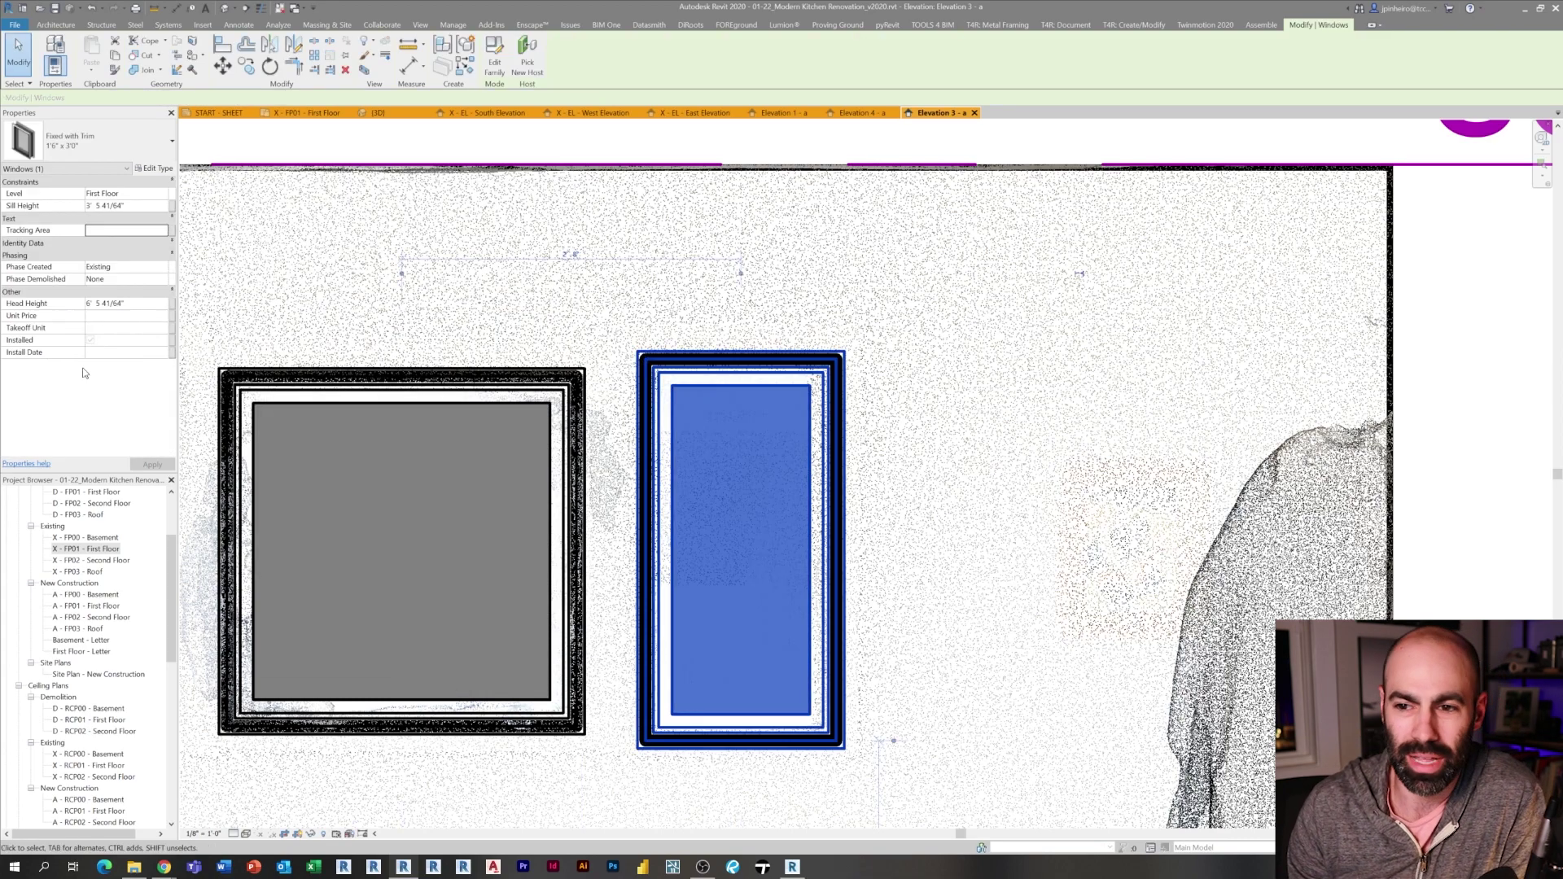
# Set the narrow window's head height to 6' 6" and mirror a copy of it about the middle window's center
pyautogui.scroll(-3, 712, 488)
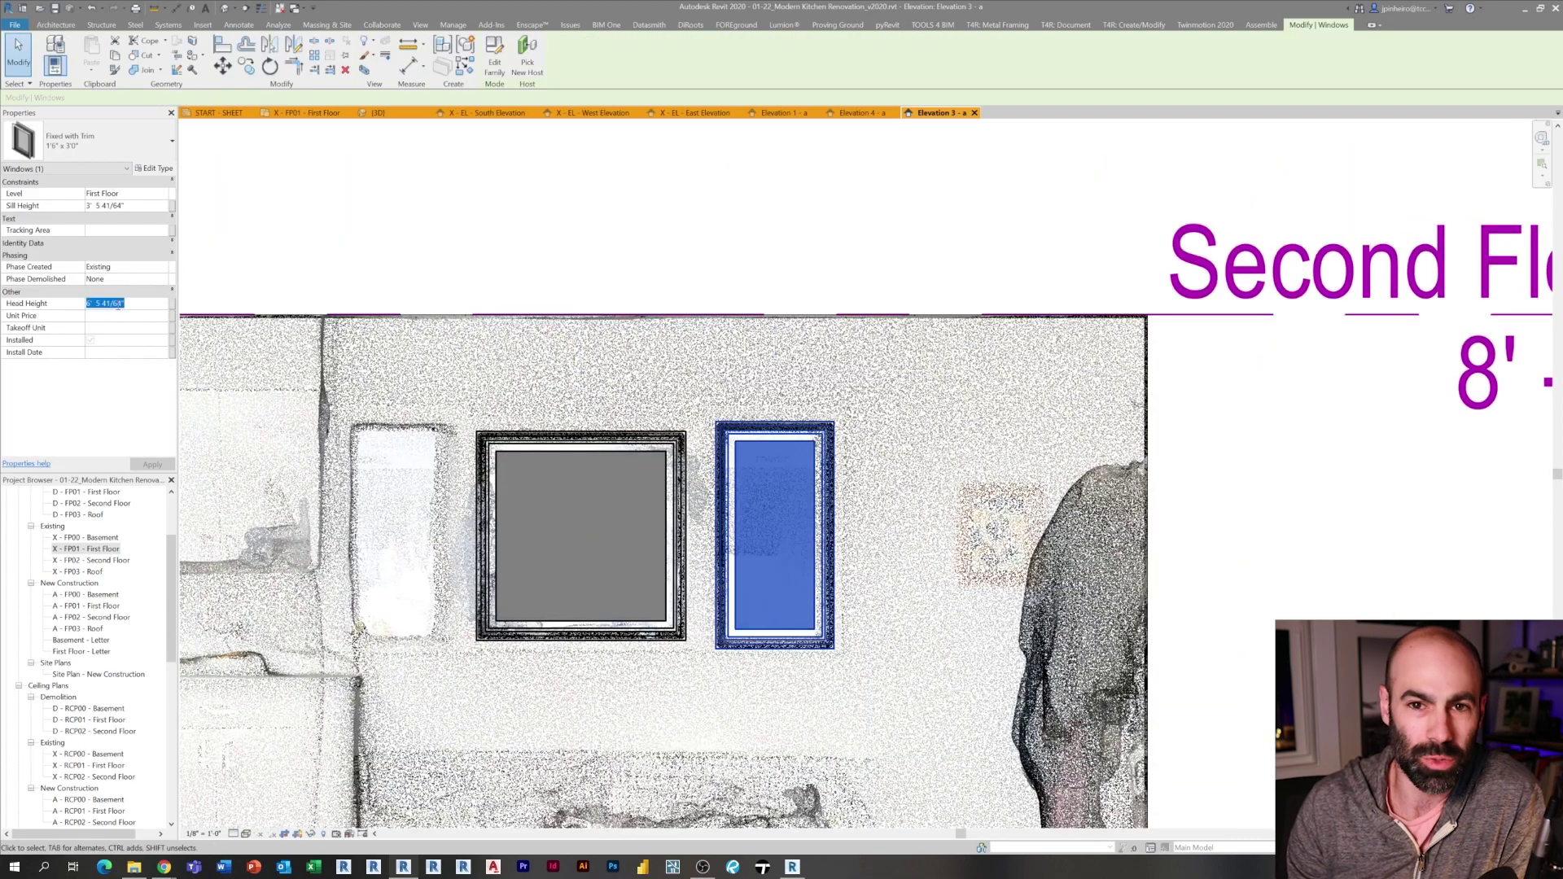
pyautogui.press('m')
pyautogui.press('m')
pyautogui.click(583, 526)
pyautogui.press('Escape')
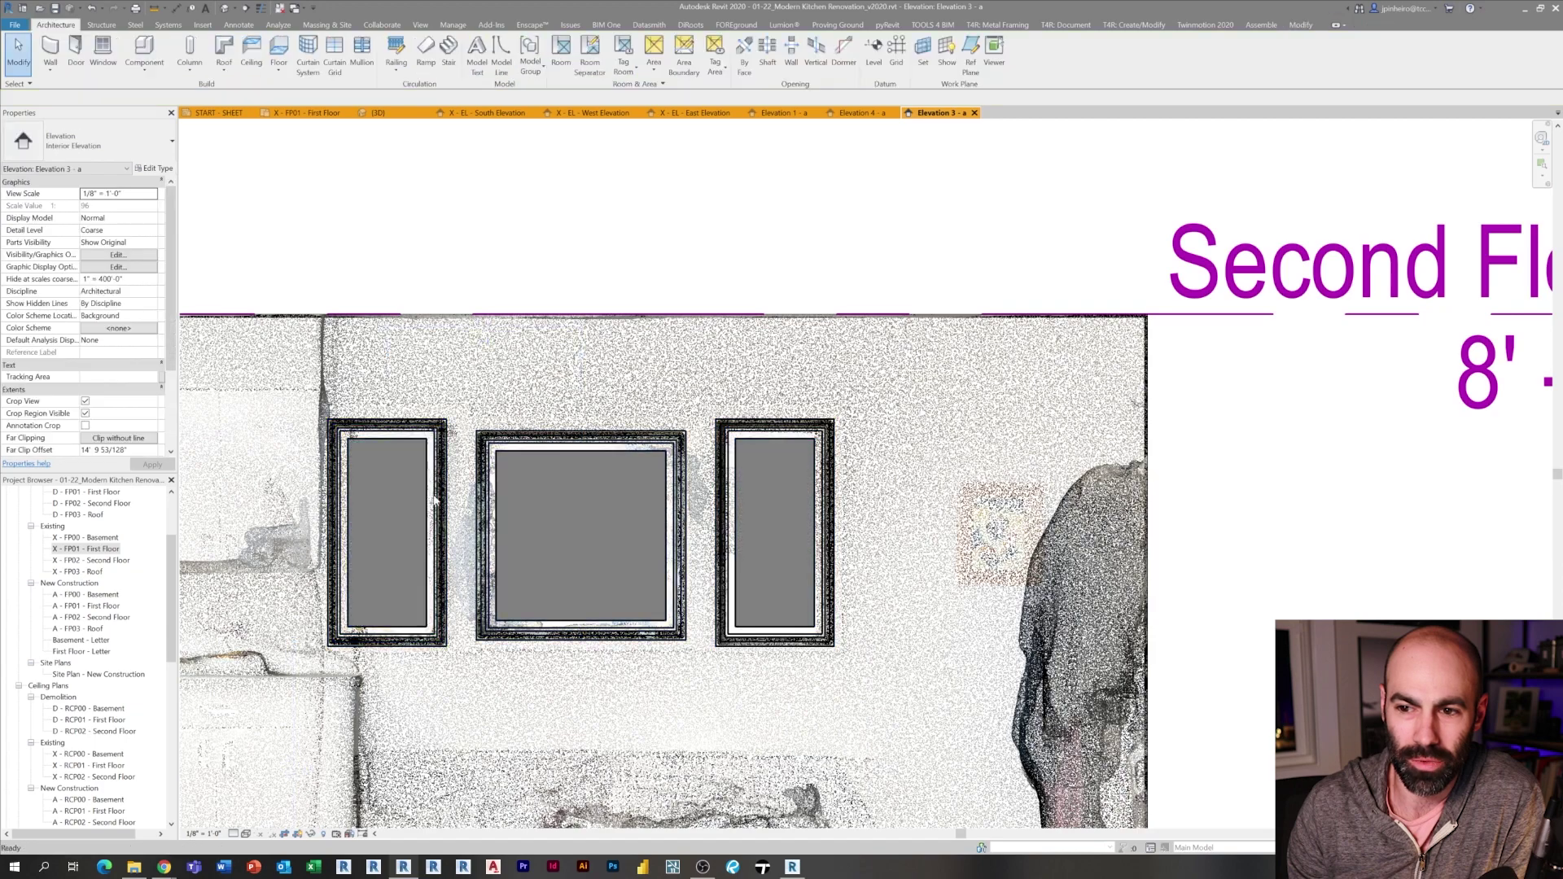
# Remove the mirrored copy and nudge the right narrow window slightly toward the middle window to fit the scanned opening
pyautogui.click(437, 499)
pyautogui.scroll(2, 715, 566)
pyautogui.click(736, 570)
pyautogui.scroll(-3, 781, 642)
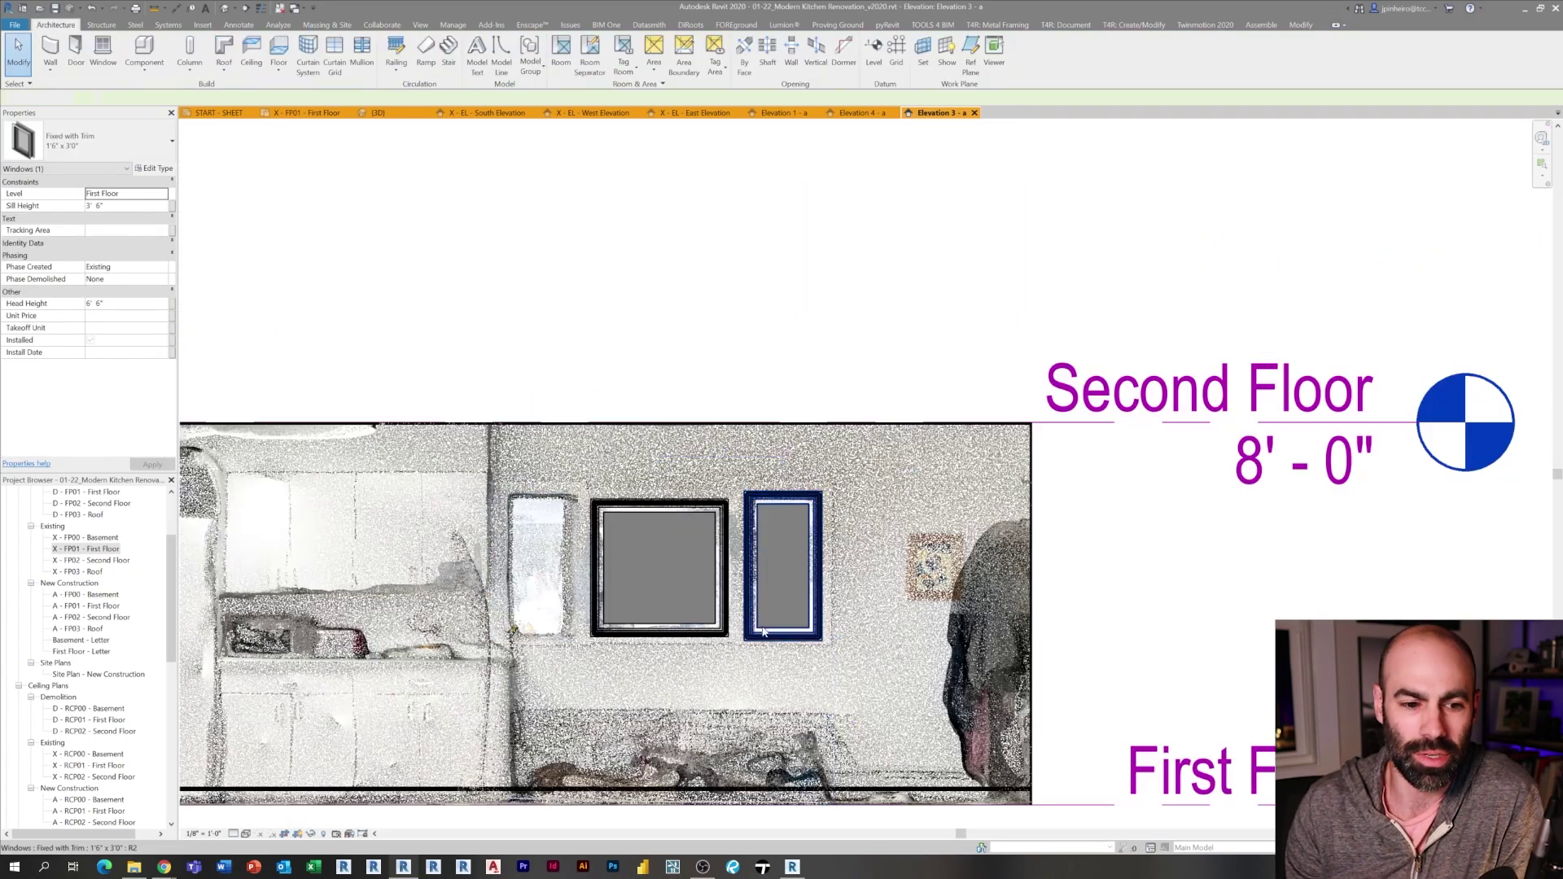
pyautogui.scroll(3, 816, 641)
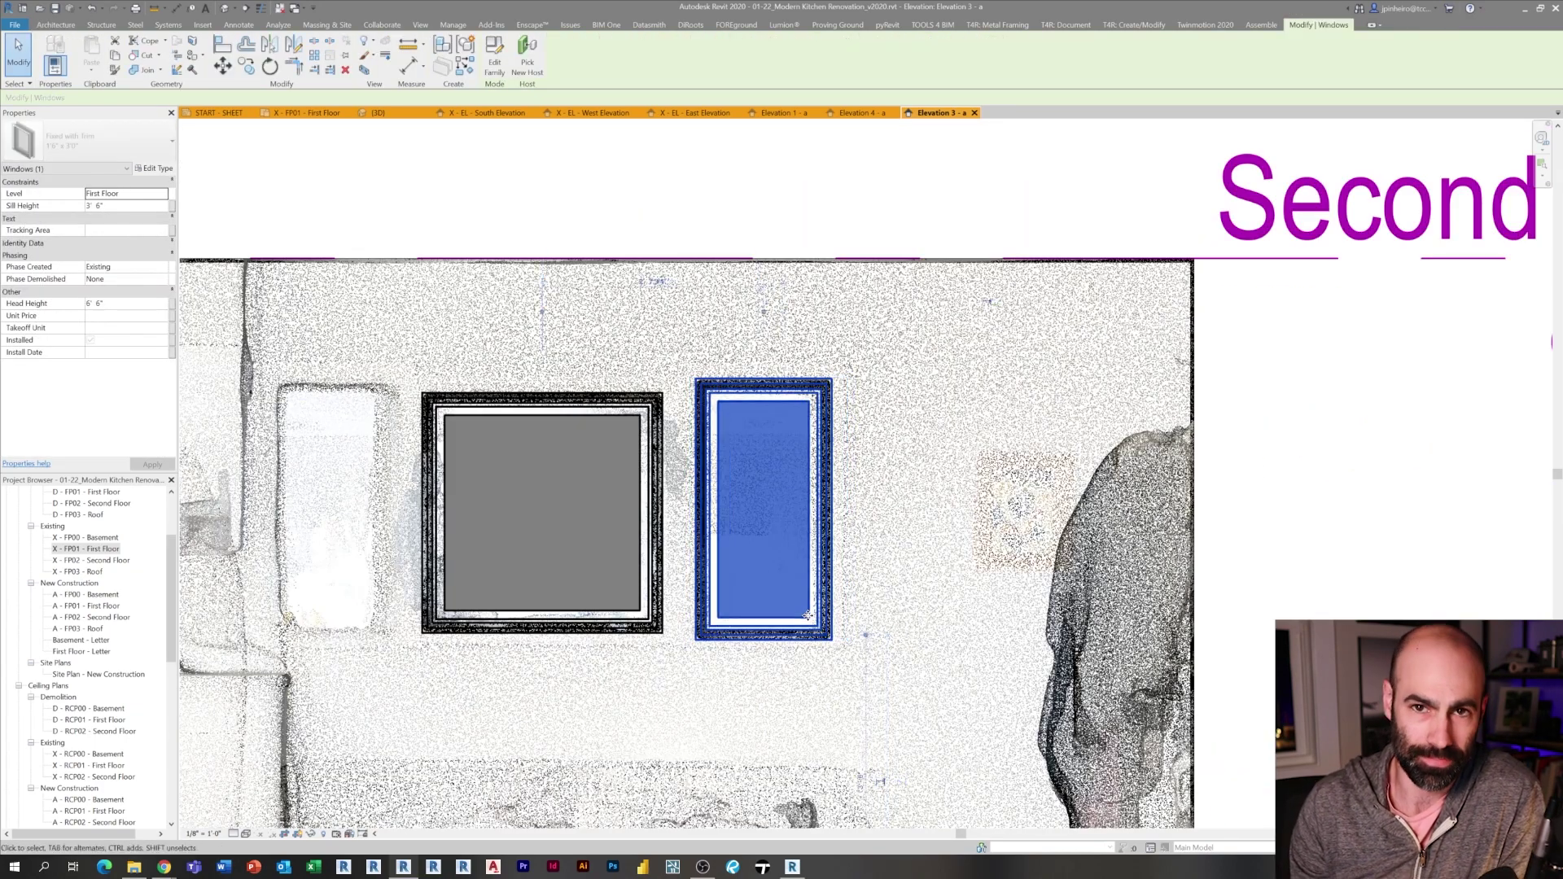
pyautogui.scroll(3, 808, 616)
pyautogui.scroll(-3, 761, 499)
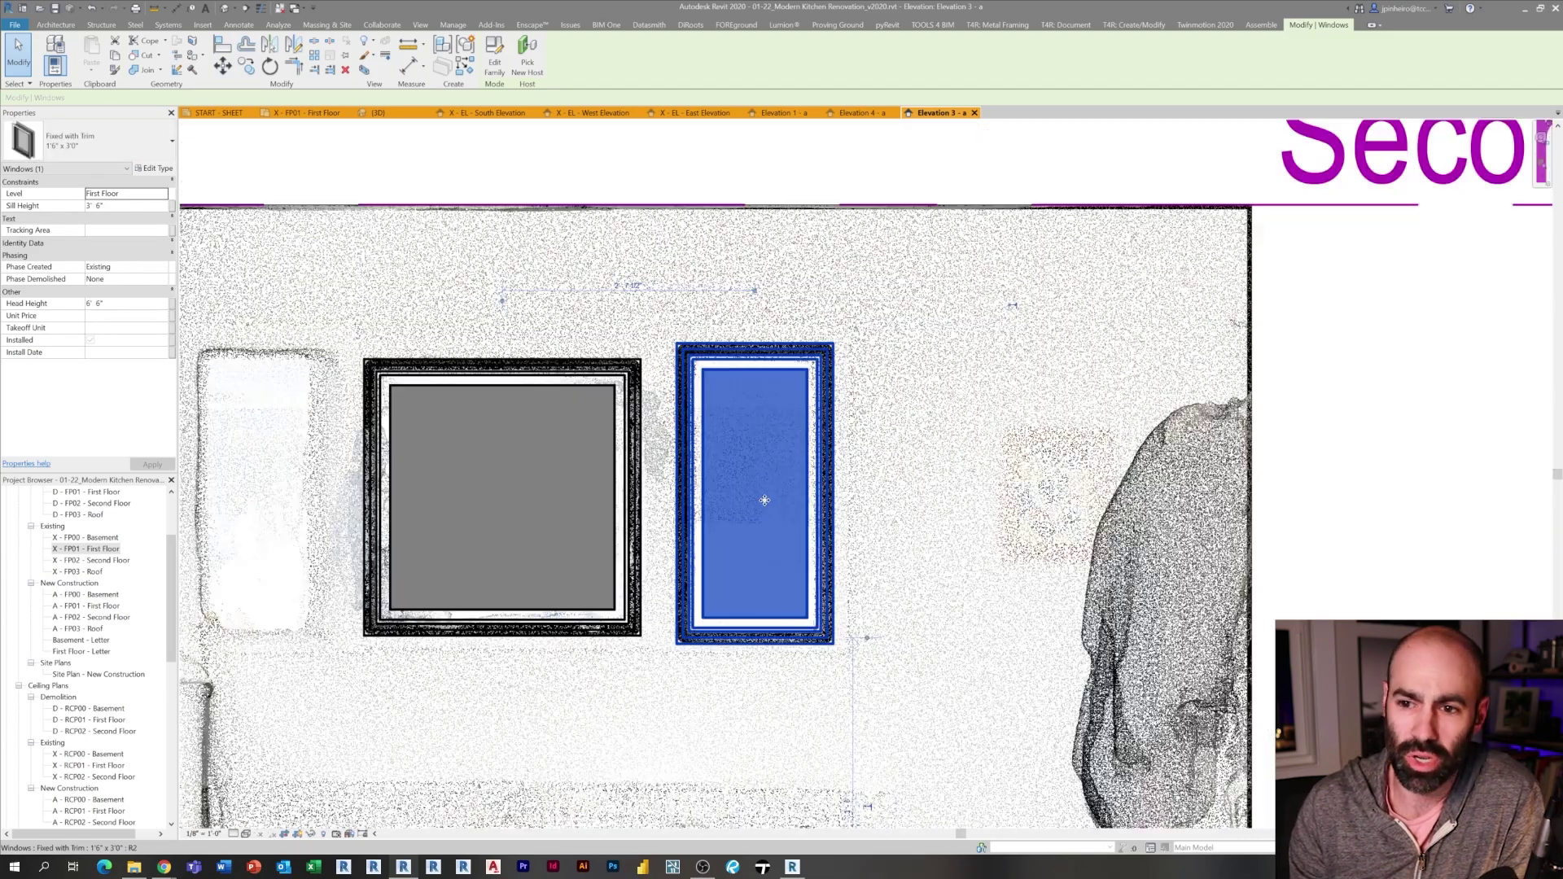
# Mirror the repositioned narrow window about the middle window's center onto the left scanned opening
pyautogui.press('m')
pyautogui.click(552, 560)
pyautogui.press('Escape')
pyautogui.scroll(-3, 669, 568)
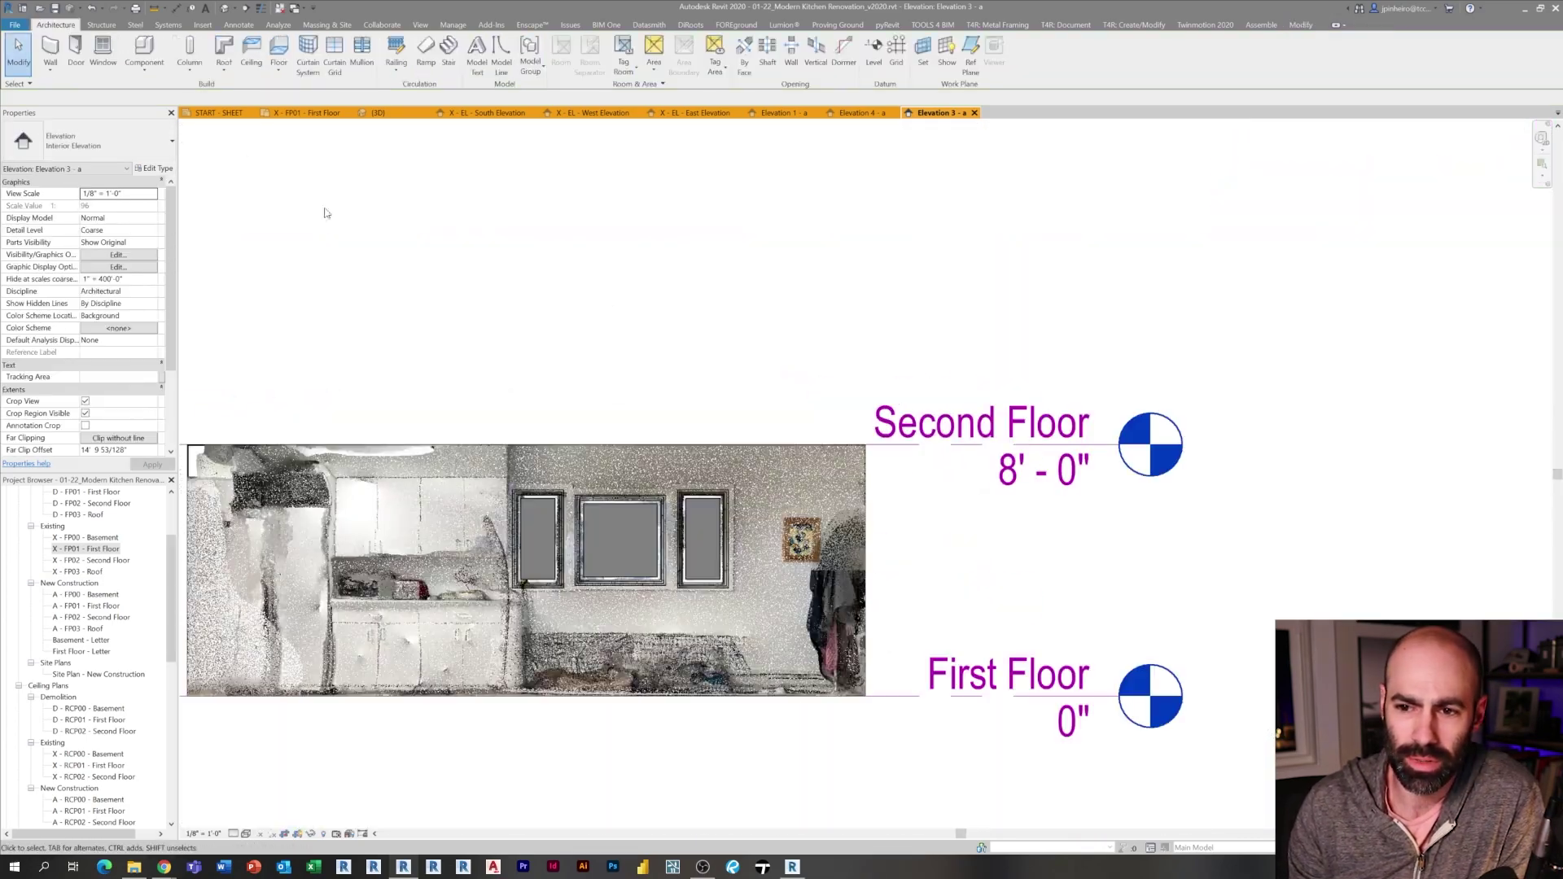
# In the existing First Floor plan, place a 30" x 6'8" Opening-Cased component in the wall between the dining area and adjoining room
pyautogui.click(164, 867)
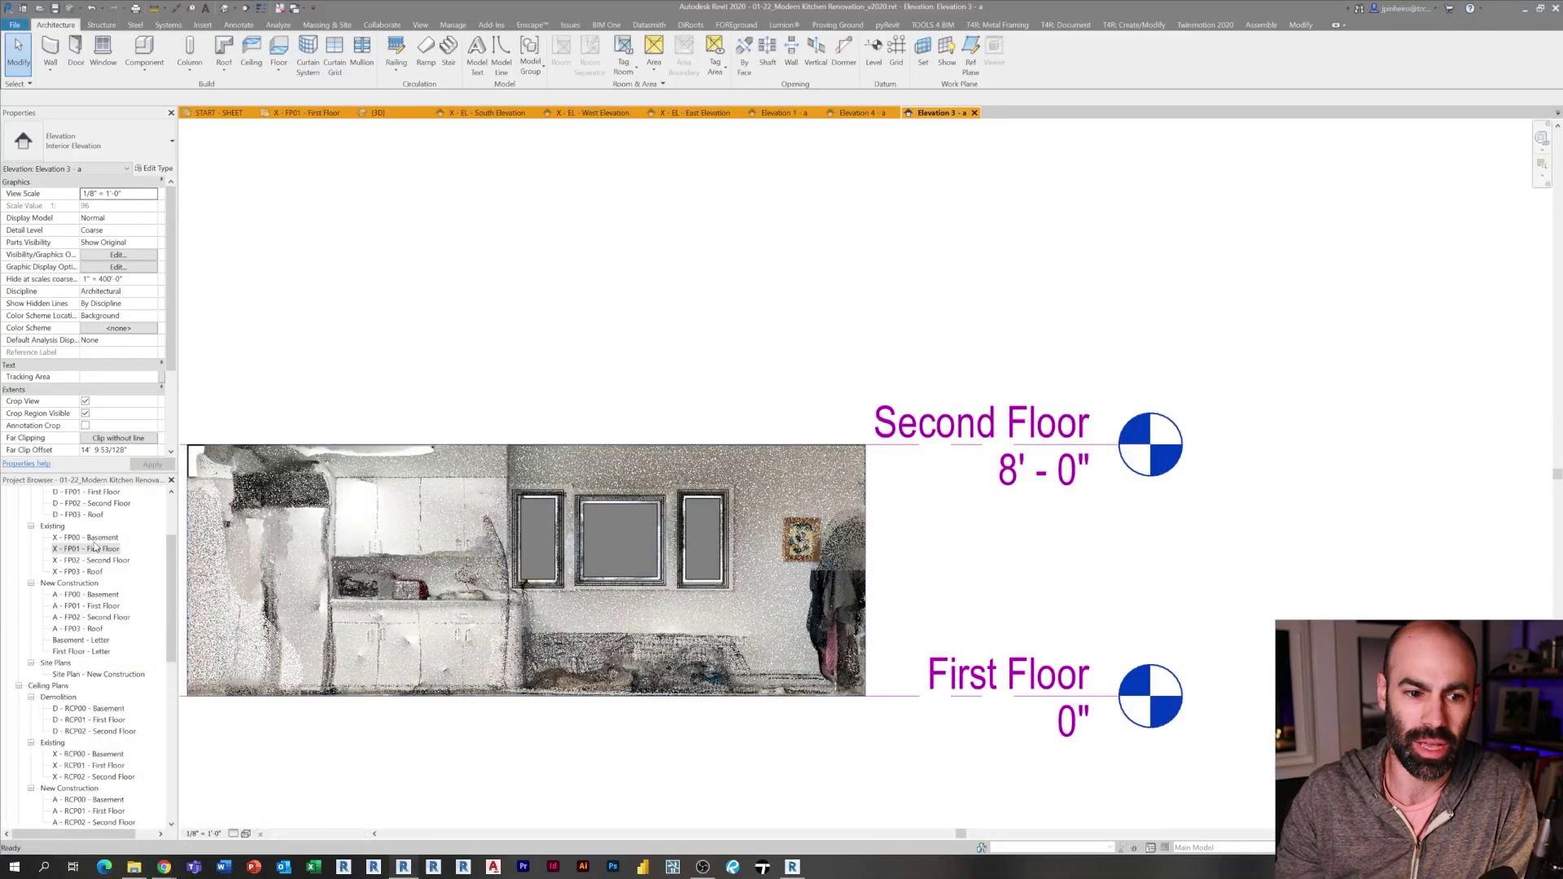
pyautogui.doubleClick(94, 543)
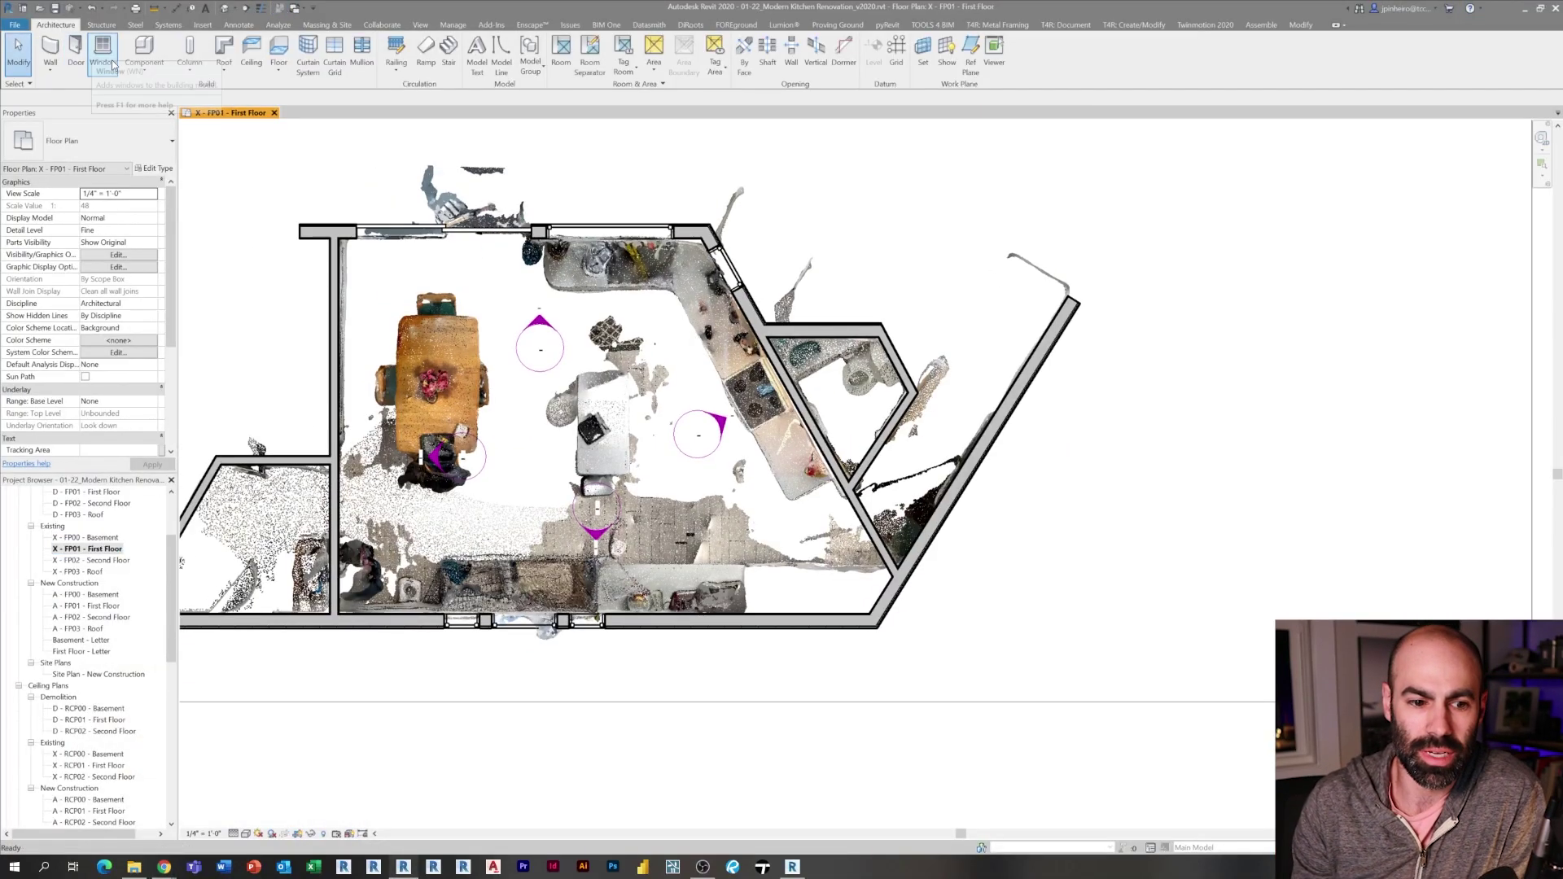
pyautogui.click(76, 51)
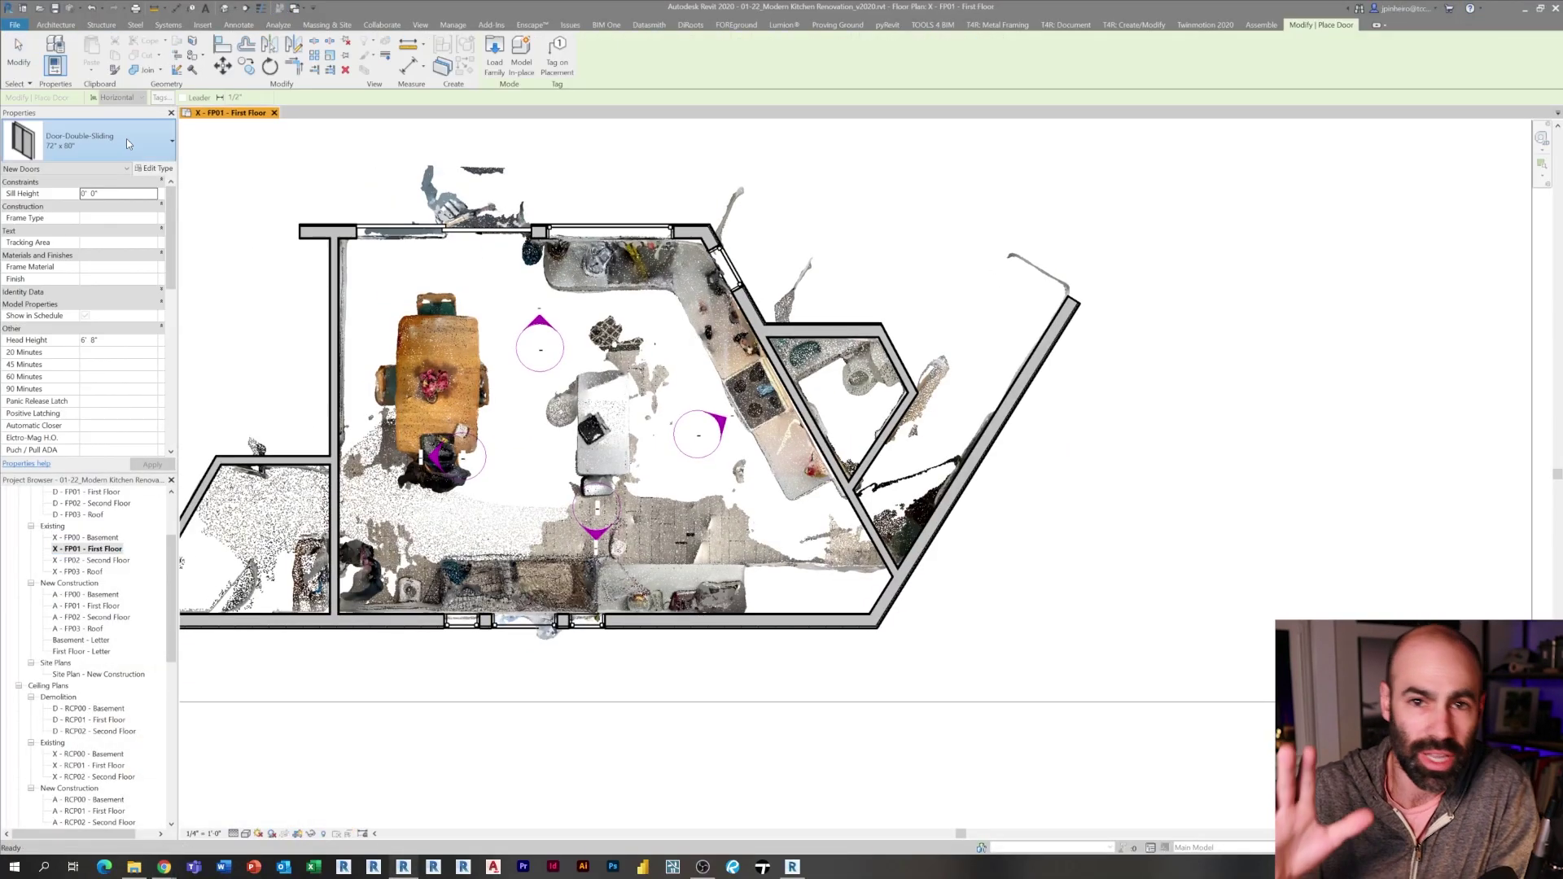
pyautogui.click(97, 141)
pyautogui.click(72, 25)
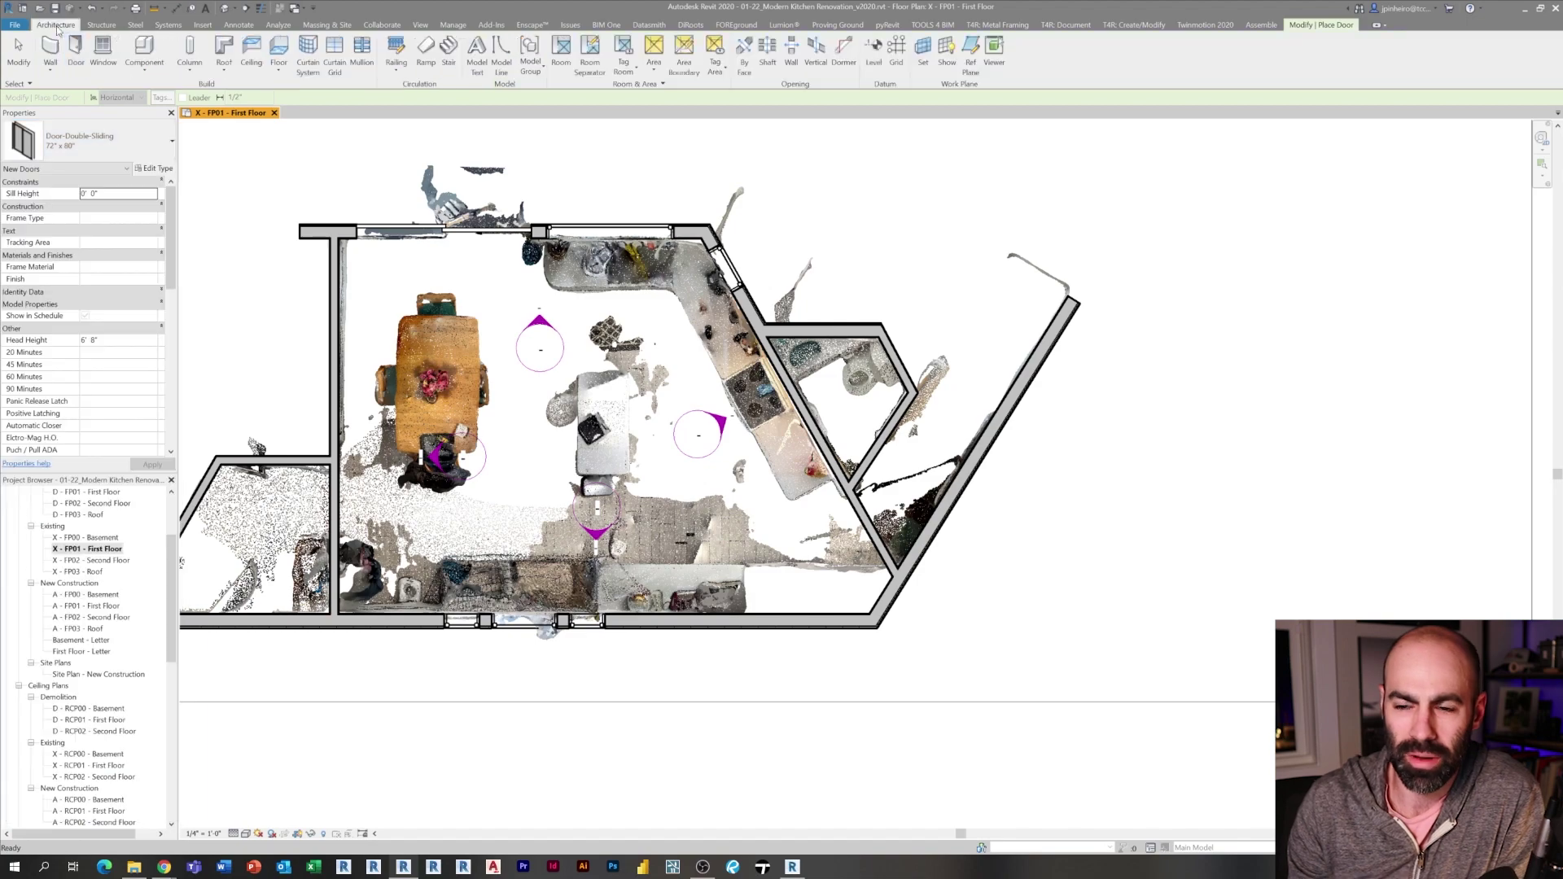
pyautogui.click(140, 55)
pyautogui.click(118, 140)
pyautogui.write('open')
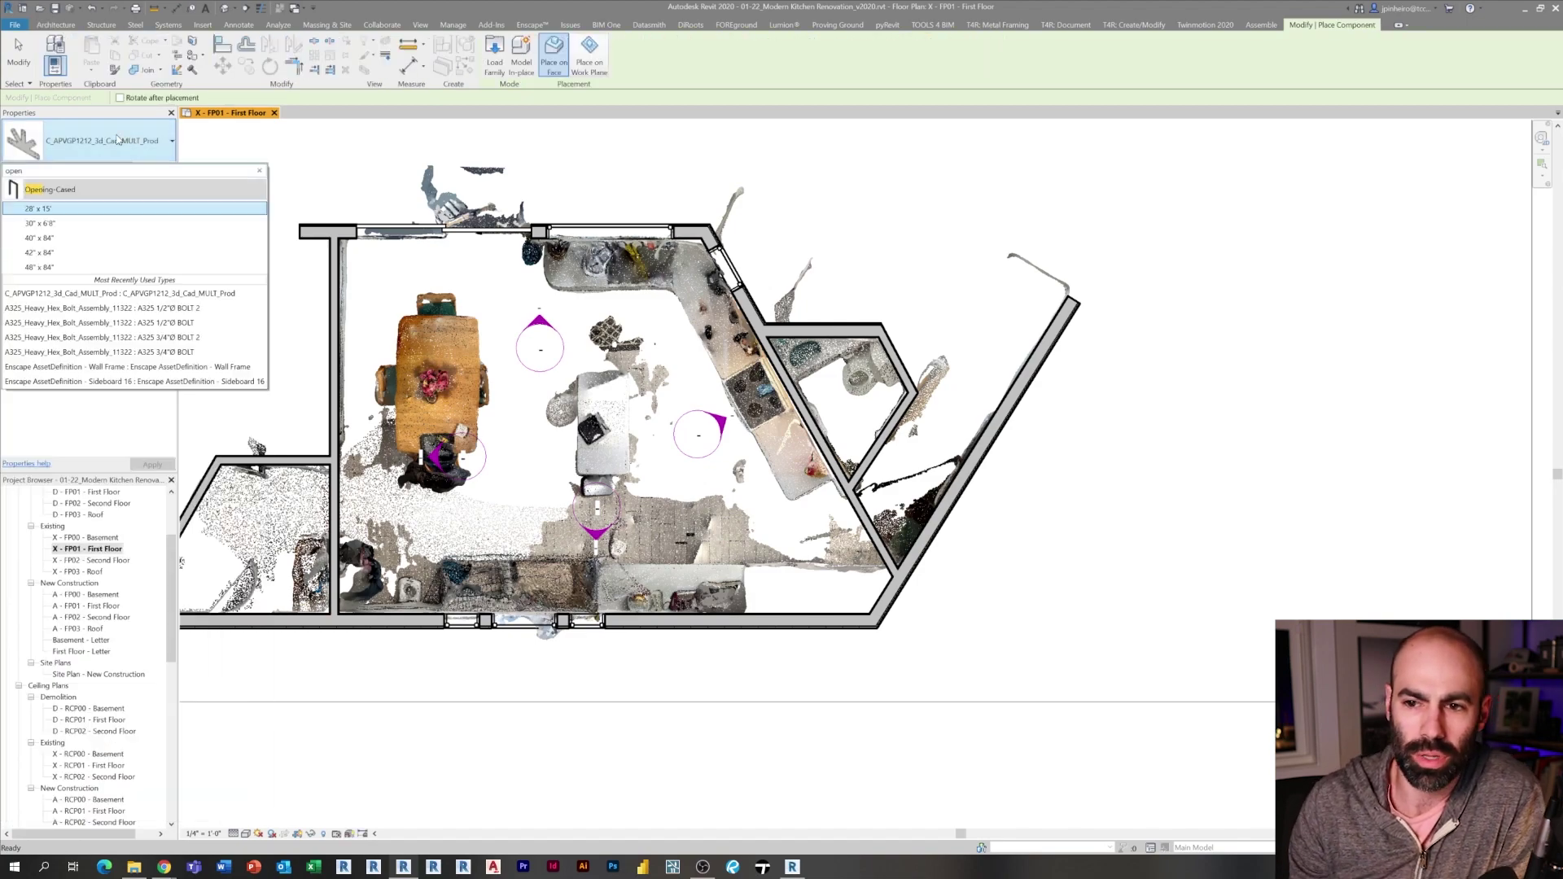
pyautogui.click(99, 224)
pyautogui.scroll(5, 326, 496)
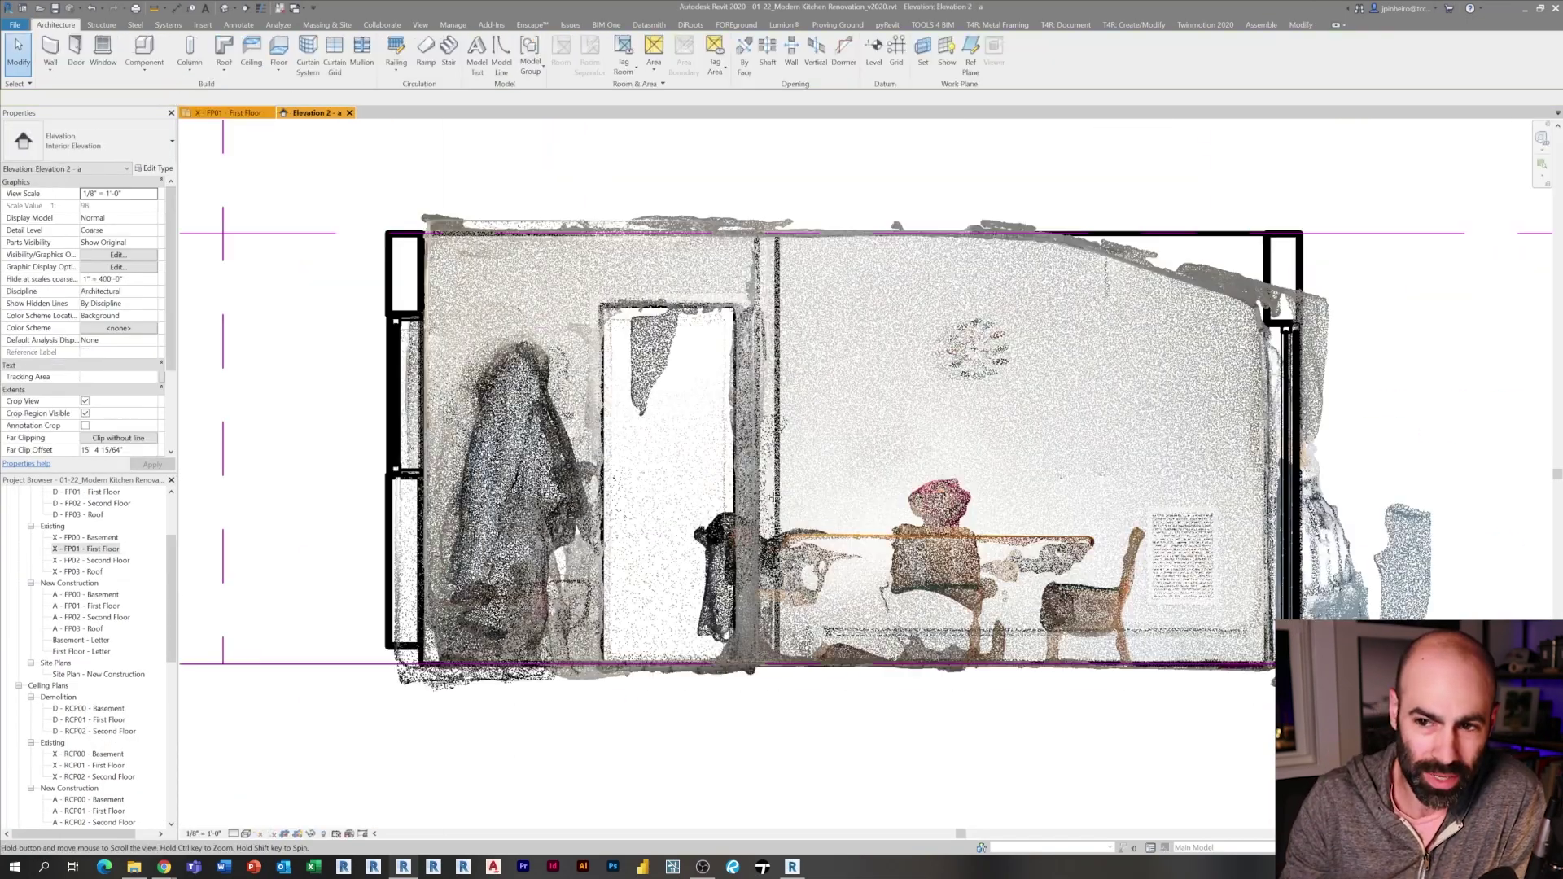
# Check the point cloud visibility overrides of the interior elevation facing the cased opening
pyautogui.press('v')
pyautogui.press('v')
pyautogui.click(590, 138)
pyautogui.click(302, 190)
pyautogui.click(891, 687)
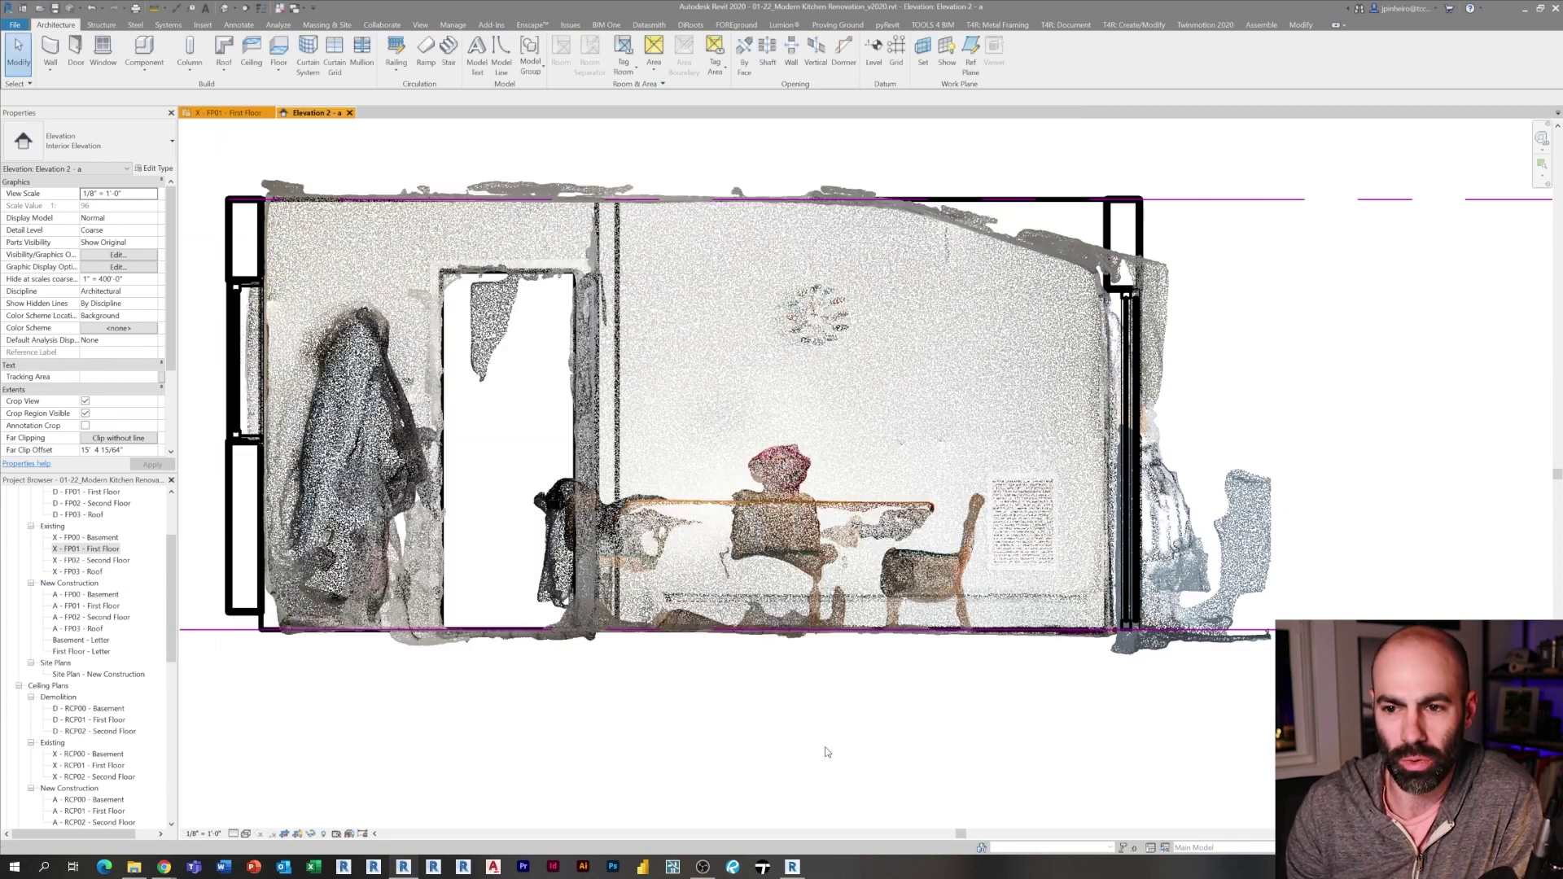
# Examine the cased opening's head and jambs against the scanned doorway in the dining wall elevation
pyautogui.scroll(4, 475, 252)
pyautogui.click(488, 298)
pyautogui.moveTo(512, 666); pyautogui.dragTo(528, 384, button='middle')
pyautogui.scroll(-3, 528, 384)
pyautogui.press('Escape')
pyautogui.scroll(-5, 527, 384)
pyautogui.scroll(2, 478, 326)
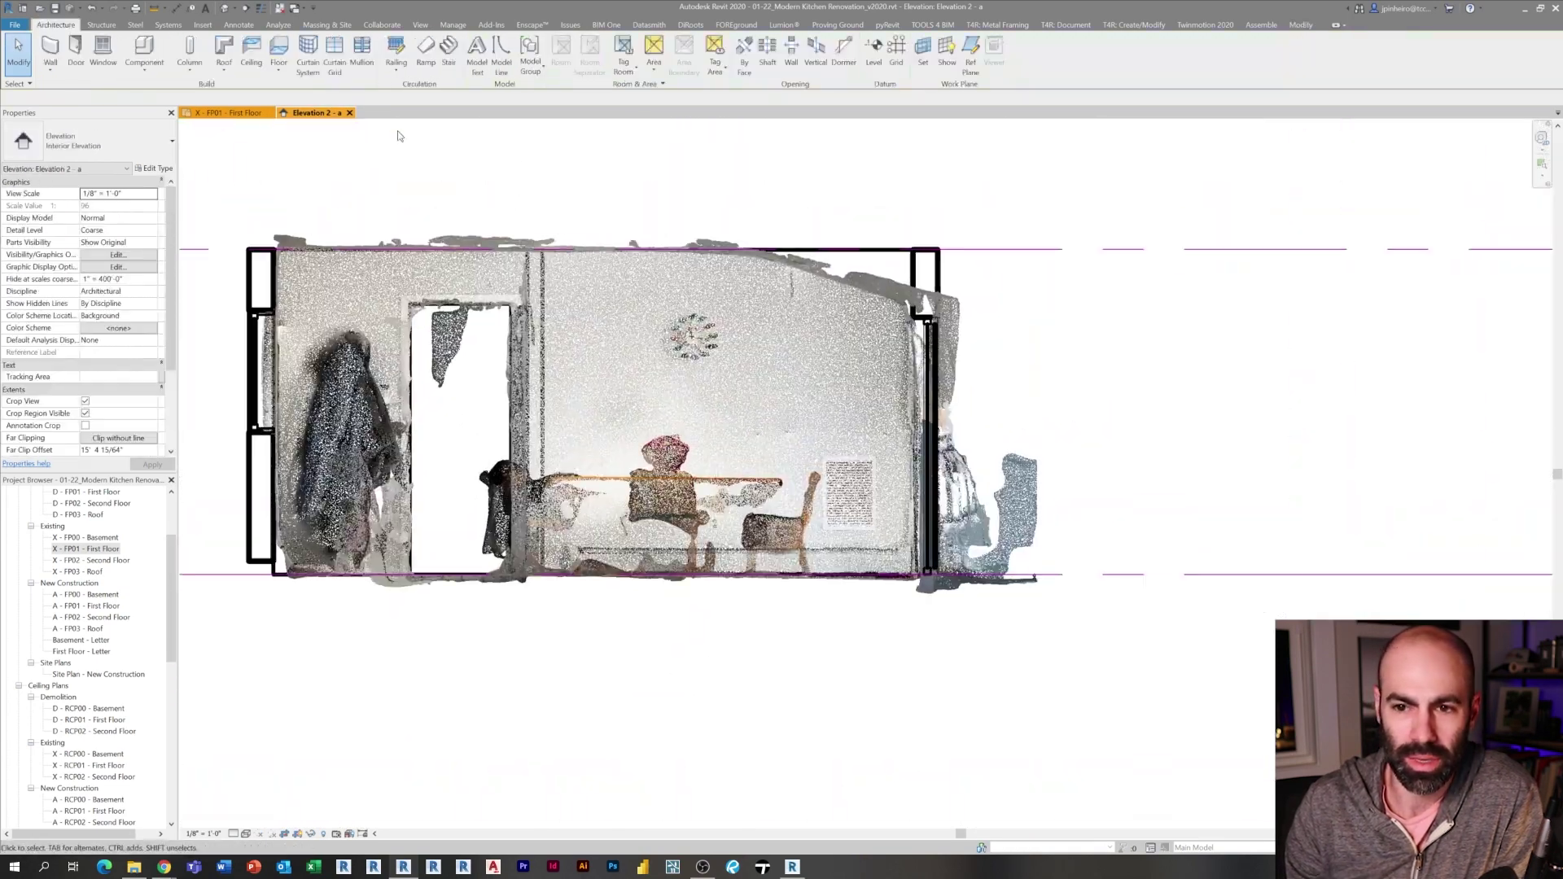
# Select all matching wood-siding exterior walls in the view and set their base offset to 0
pyautogui.rightClick(250, 517)
pyautogui.click(423, 655)
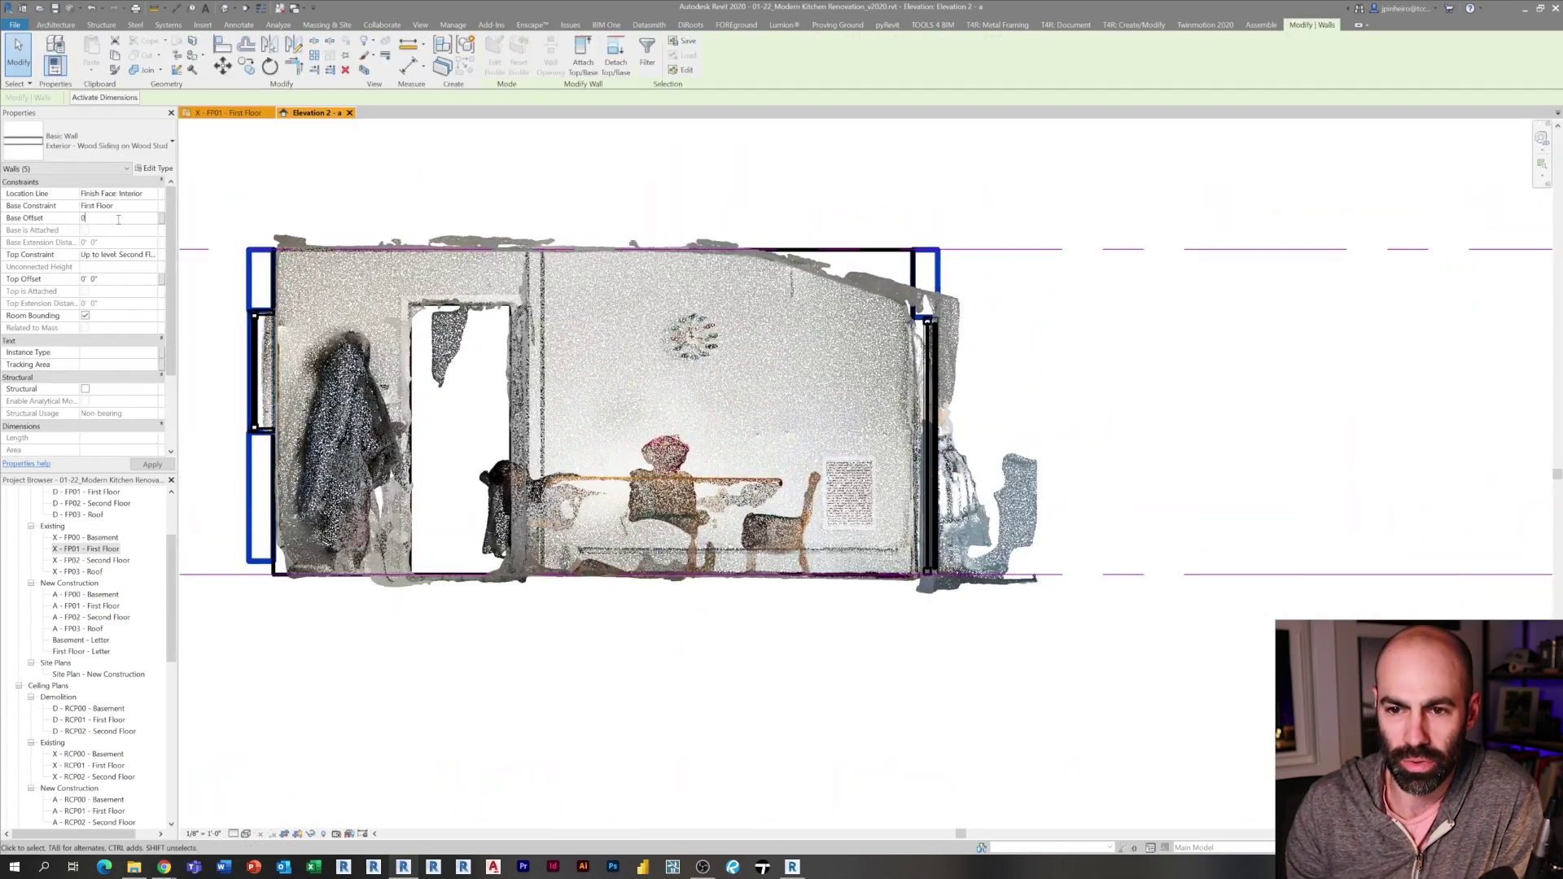
pyautogui.press('Return')
pyautogui.click(446, 168)
# Examine the modeled walls, windows and sliding door against the point cloud from several sides in the 3D view
pyautogui.click(224, 9)
pyautogui.scroll(4, 814, 497)
pyautogui.keyDown('shift'); pyautogui.moveTo(814, 513); pyautogui.dragTo(1009, 488, button='middle'); pyautogui.keyUp('shift')
pyautogui.scroll(-2, 743, 307)
pyautogui.click(694, 470)
pyautogui.keyDown('shift'); pyautogui.moveTo(700, 456); pyautogui.dragTo(971, 391, button='middle'); pyautogui.keyUp('shift')
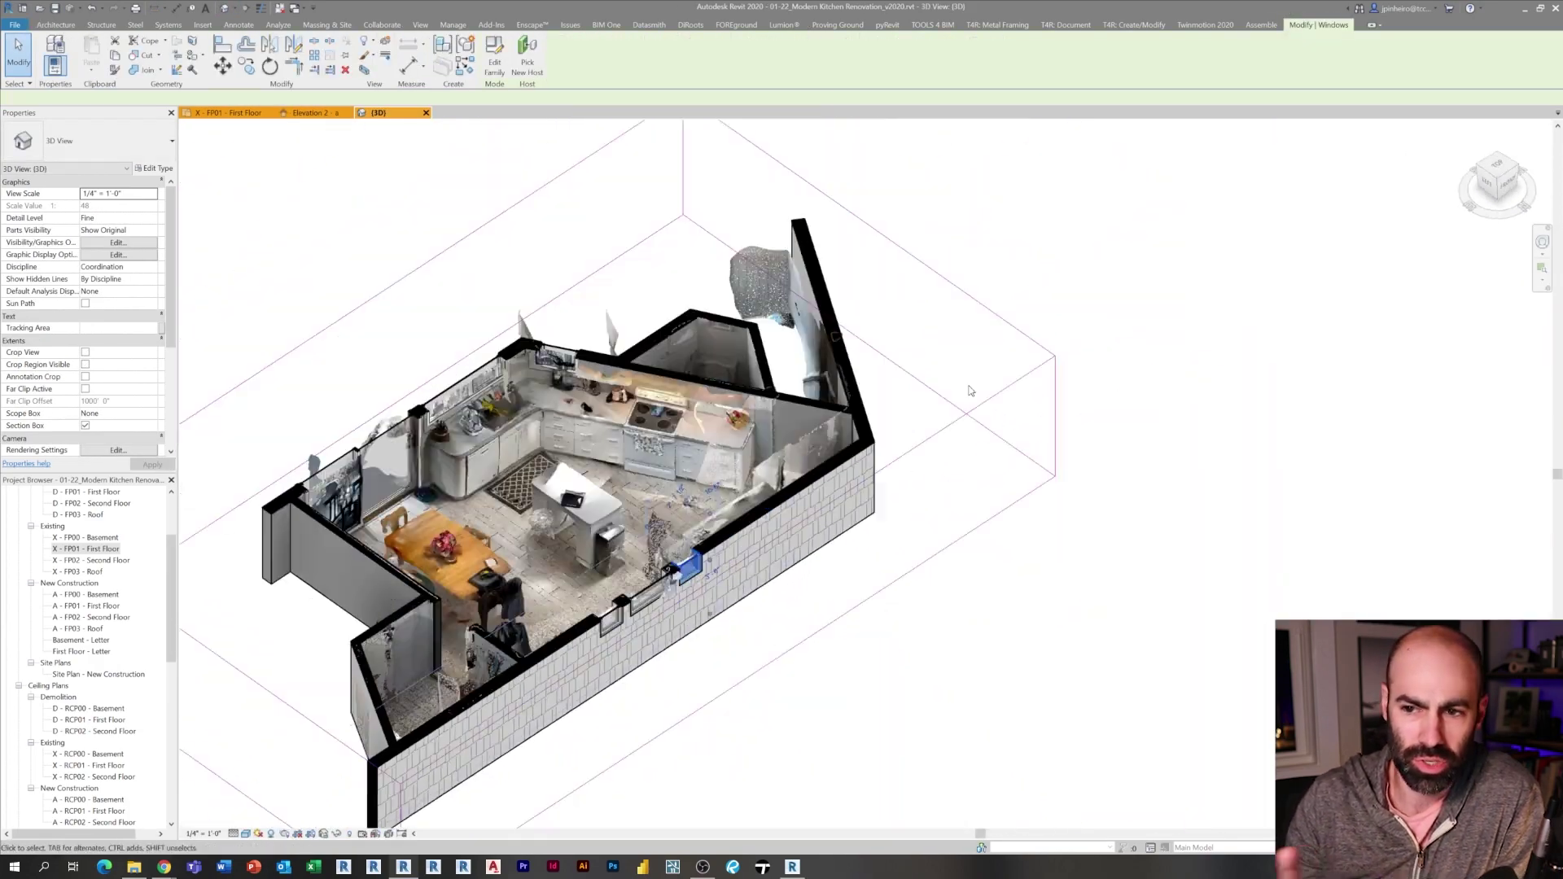
pyautogui.click(970, 391)
pyautogui.scroll(5, 461, 281)
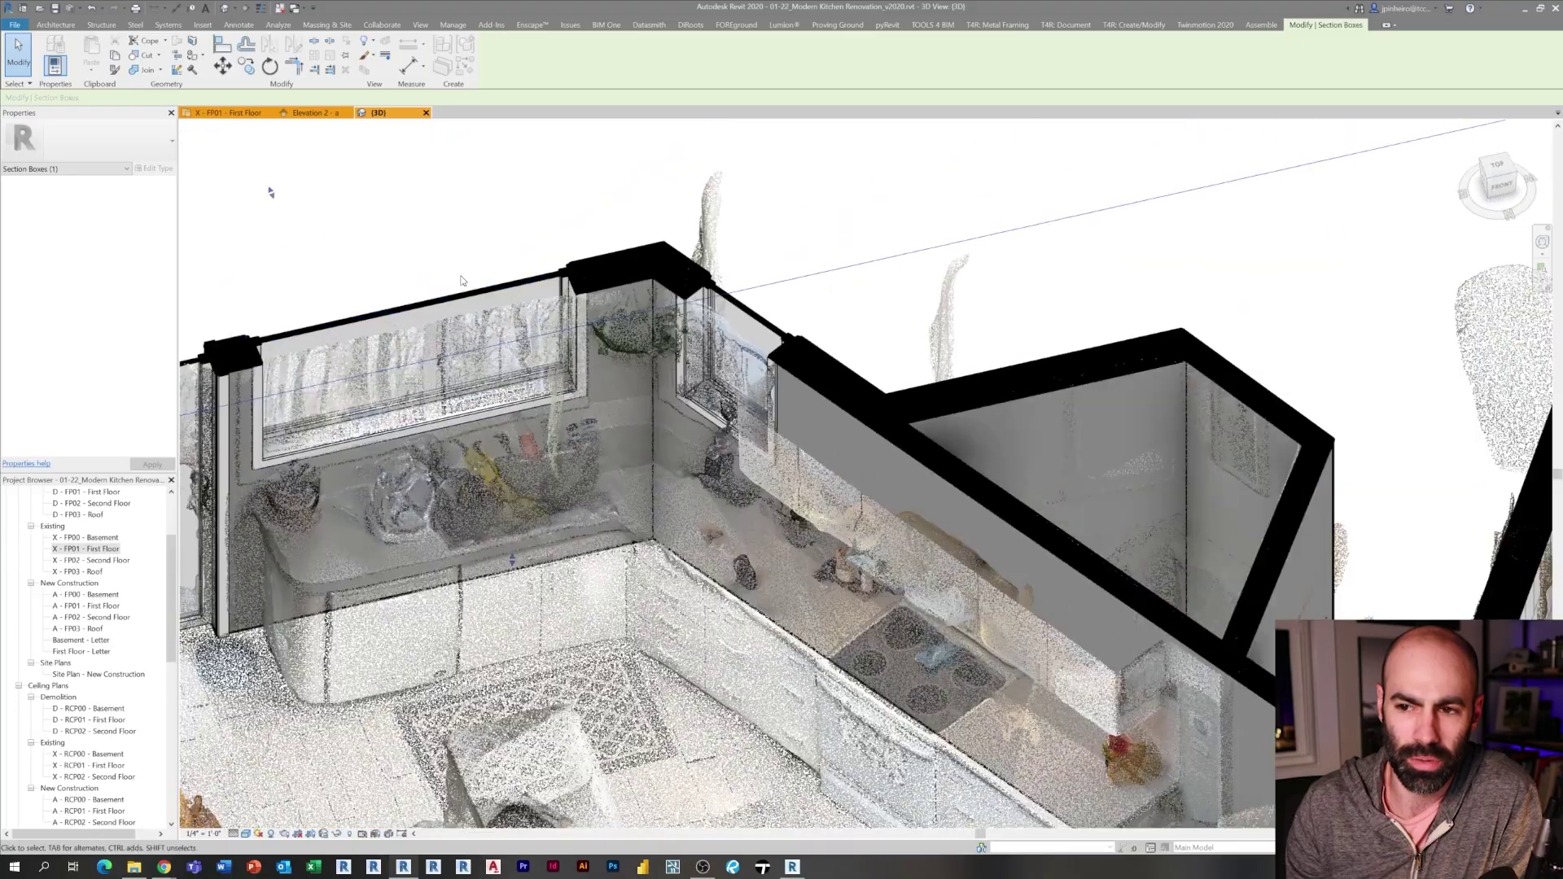
pyautogui.click(461, 300)
pyautogui.keyDown('shift'); pyautogui.moveTo(461, 300); pyautogui.dragTo(839, 440, button='middle'); pyautogui.keyUp('shift')
pyautogui.press('Escape')
pyautogui.scroll(-4, 589, 514)
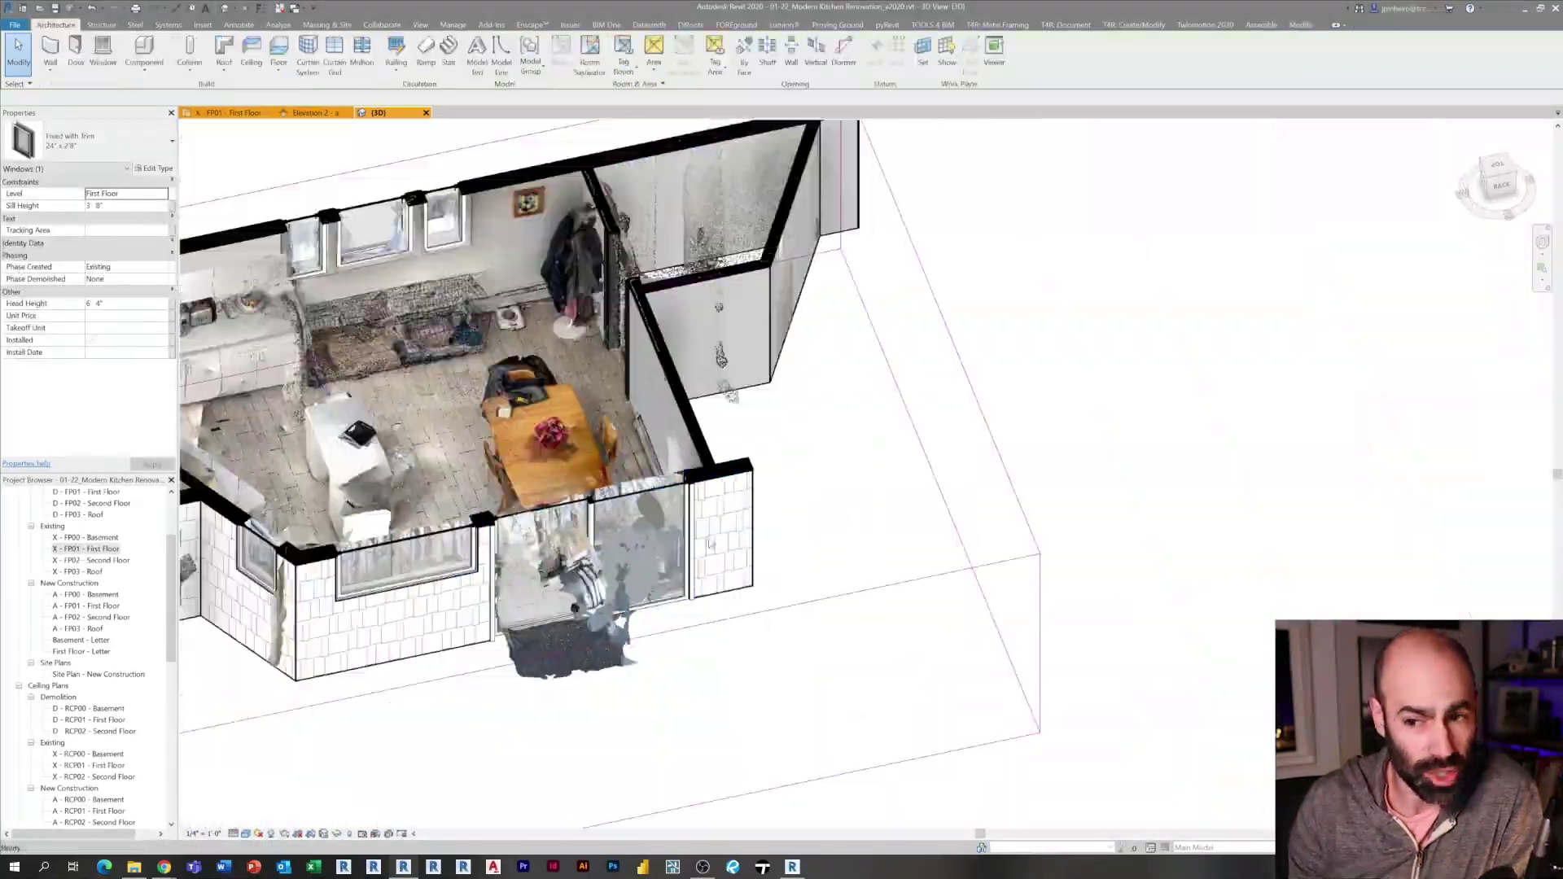
pyautogui.keyDown('shift'); pyautogui.moveTo(710, 544); pyautogui.dragTo(1221, 521, button='middle'); pyautogui.keyUp('shift')
# In the First Floor plan, place a Door-Interior-Single-2_Panel-Wood 24" x 80" in the small bathroom's angled wall, next to the wall junction
pyautogui.click(233, 113)
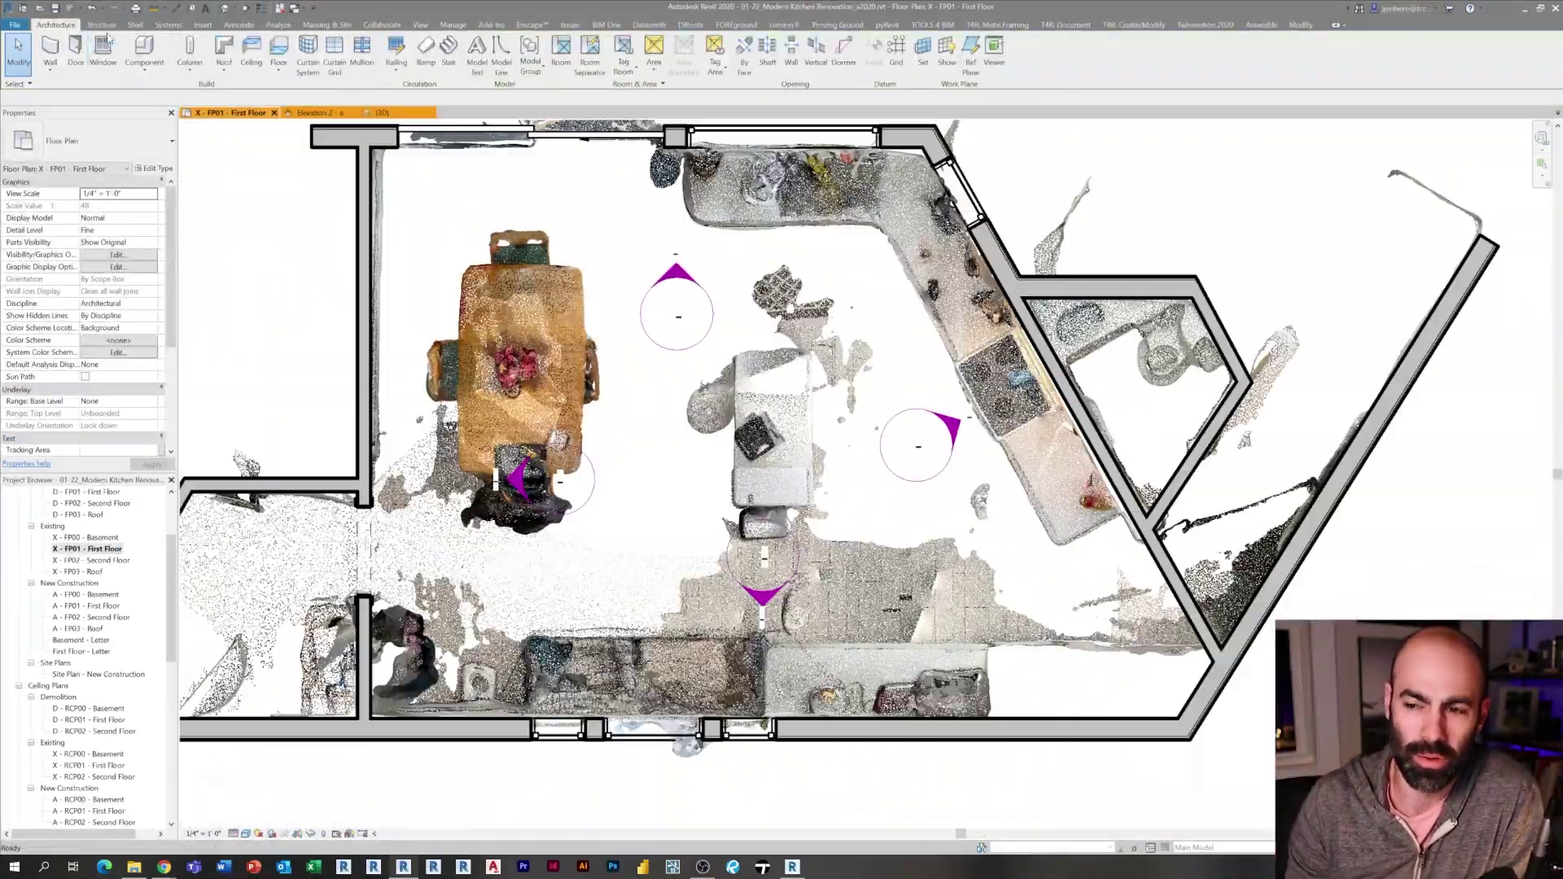
pyautogui.click(75, 47)
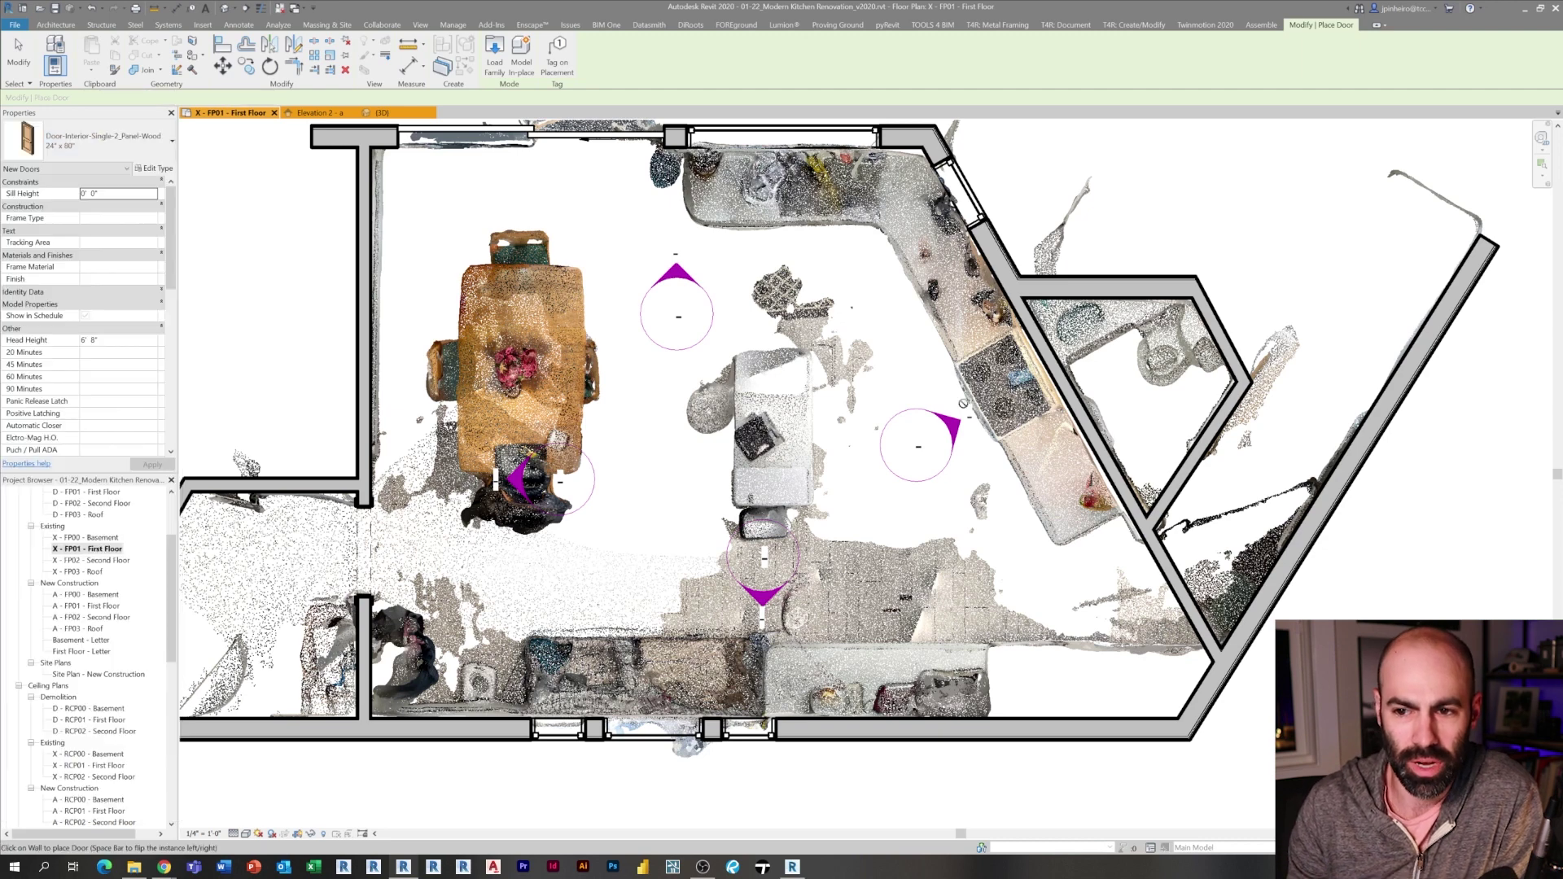
pyautogui.scroll(5, 963, 403)
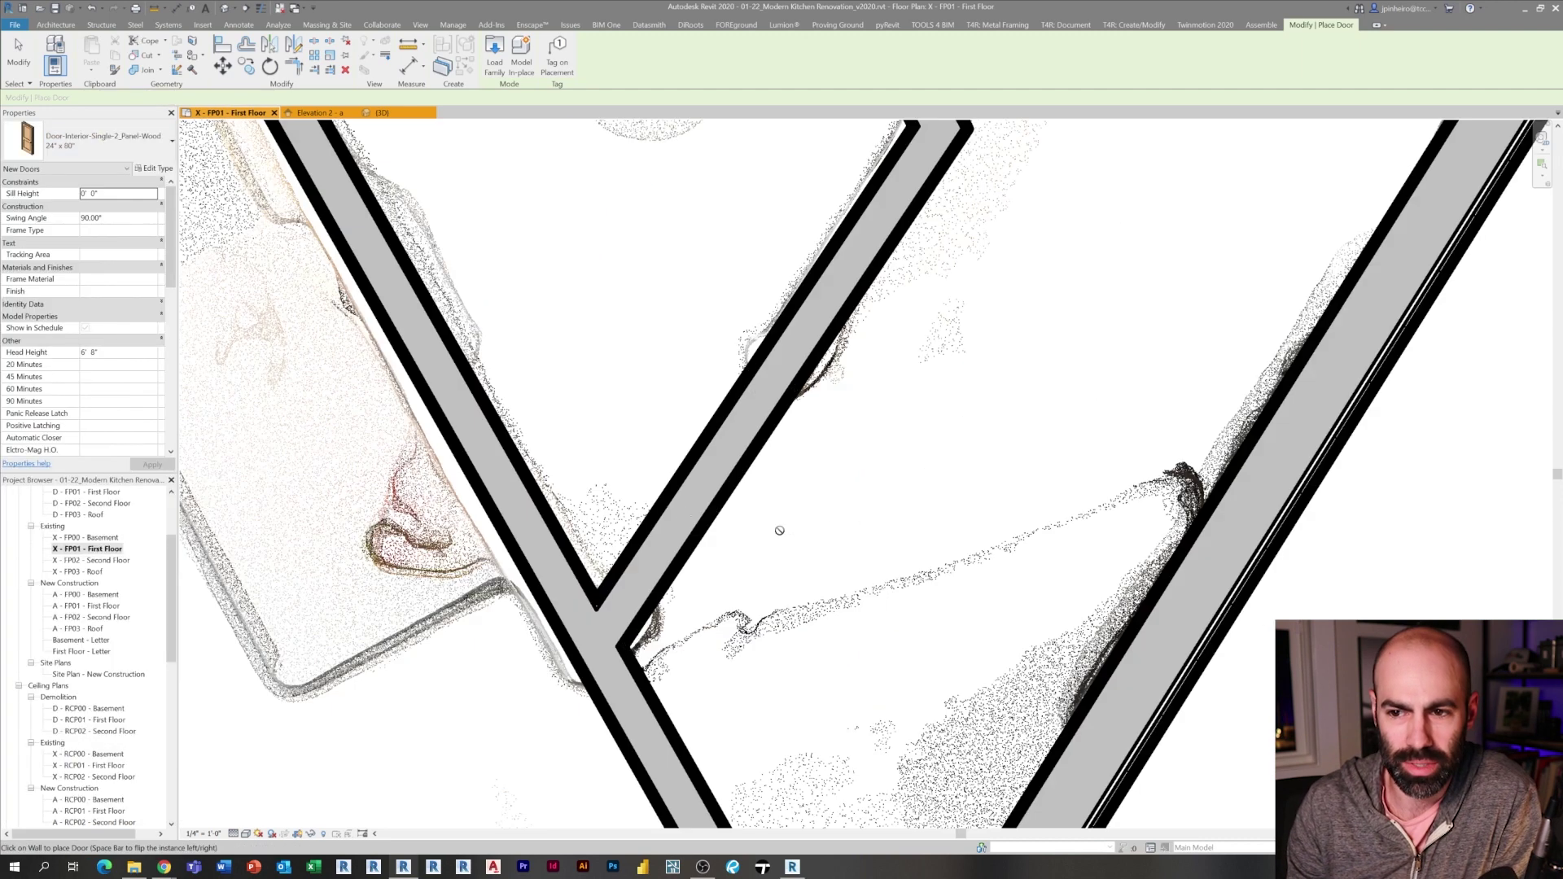
pyautogui.click(700, 476)
pyautogui.press('Escape')
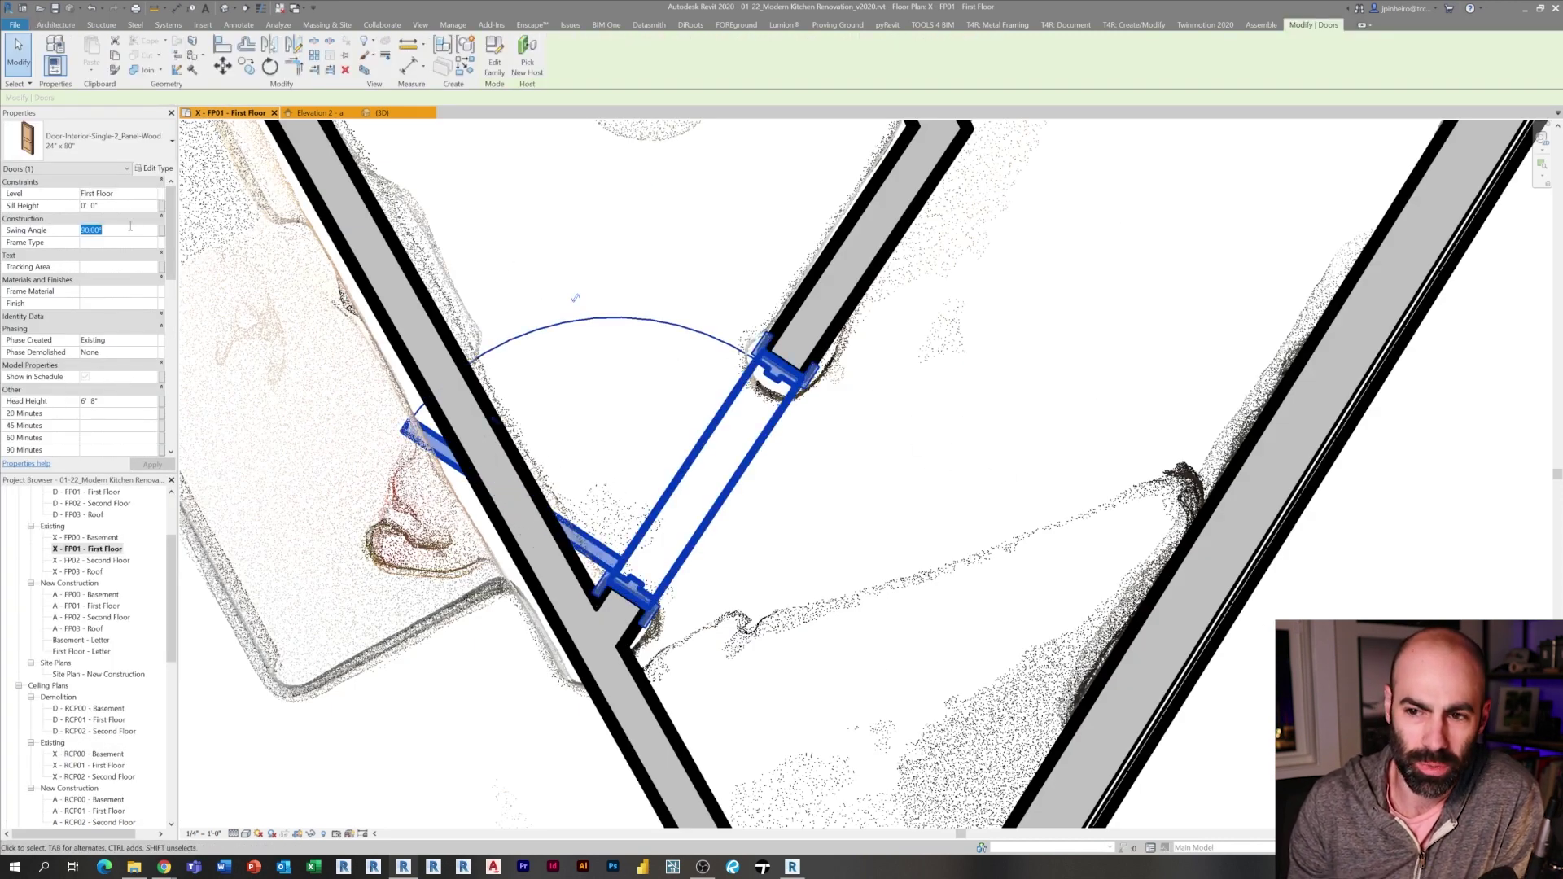
# Set the swing angle of the small bathroom's door to 60°
pyautogui.scroll(-3, 638, 444)
pyautogui.scroll(3, 709, 486)
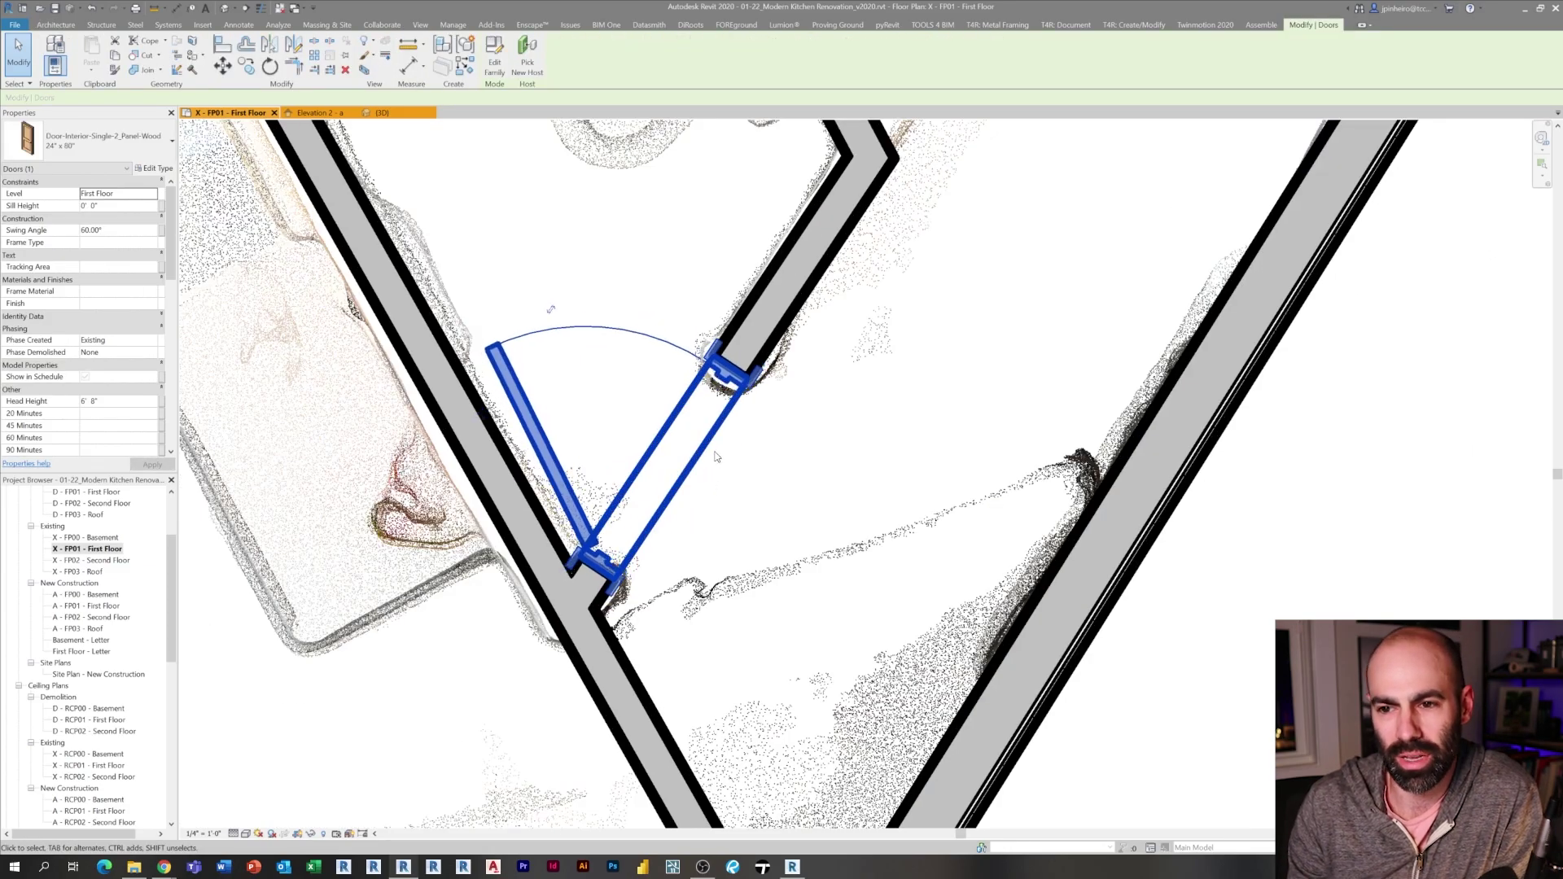
pyautogui.press('Escape')
# Examine the bathroom door and the neighbouring partition walls against the point cloud in the 3D view
pyautogui.scroll(-4, 429, 297)
pyautogui.click(225, 8)
pyautogui.click(730, 650)
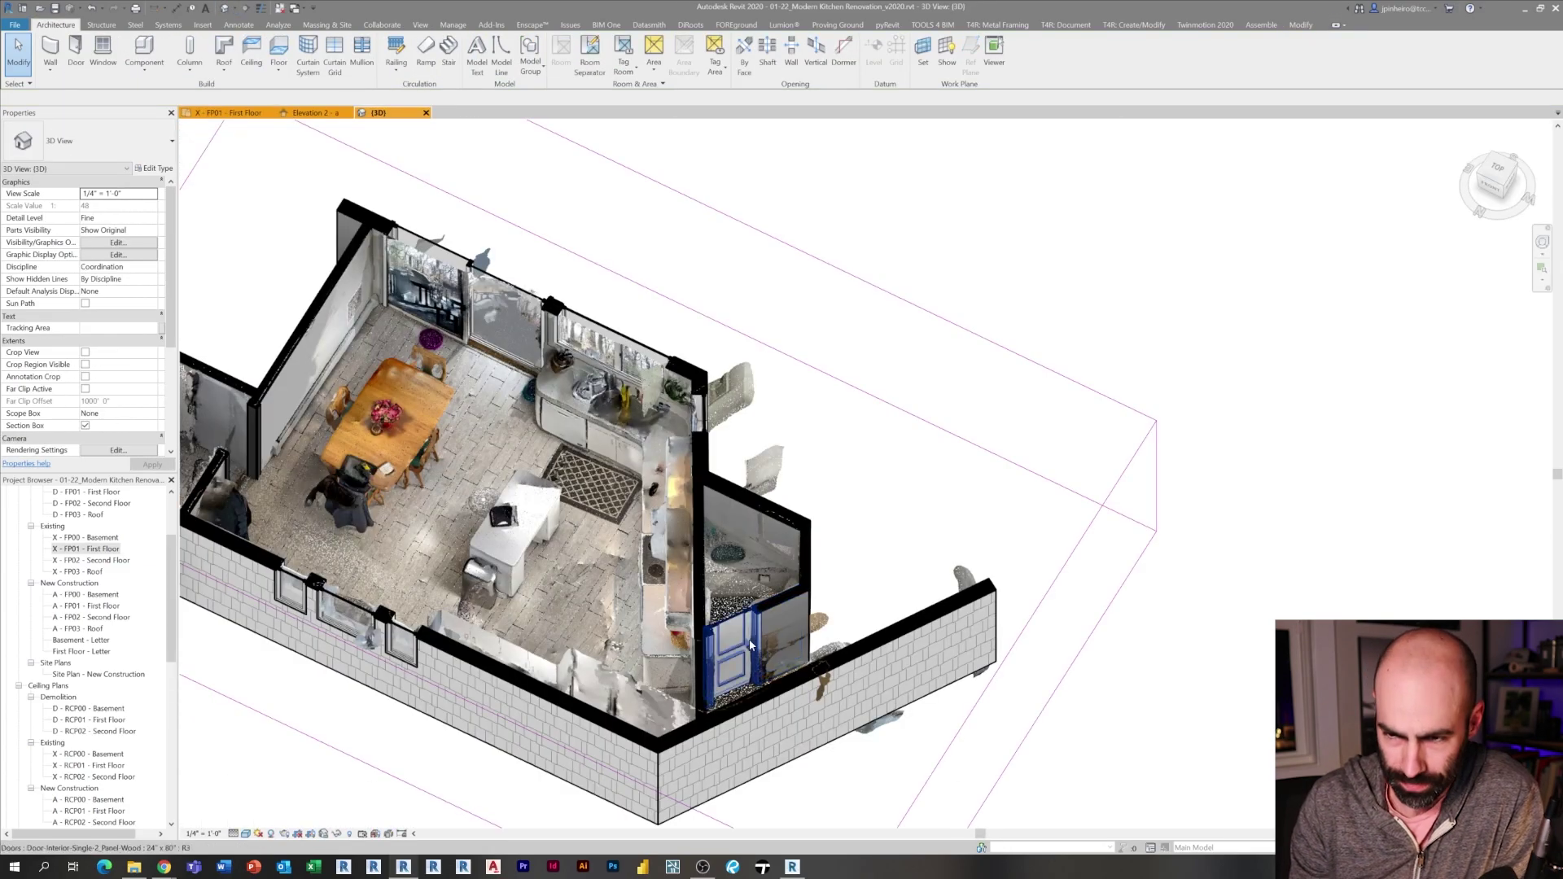
pyautogui.scroll(3, 730, 650)
pyautogui.keyDown('shift'); pyautogui.moveTo(730, 650); pyautogui.dragTo(851, 590, button='middle'); pyautogui.keyUp('shift')
pyautogui.scroll(2, 959, 639)
pyautogui.press('Escape')
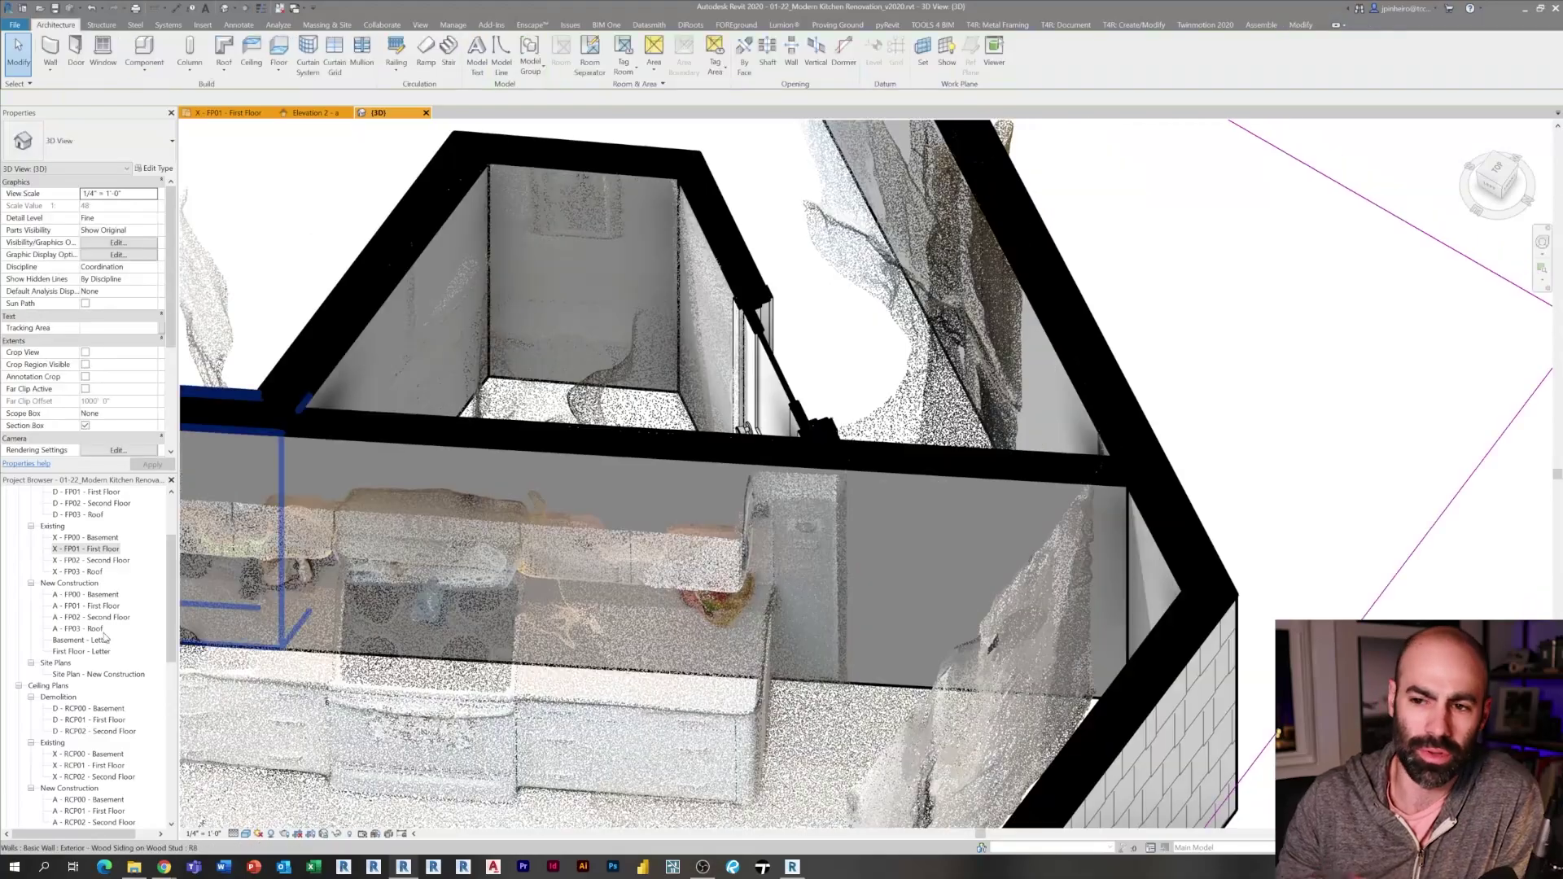
# In the X - FP01 - First Floor plan, split the diagonal kitchen partition just past its junction with the bathroom door's wall
pyautogui.doubleClick(110, 550)
pyautogui.scroll(7, 721, 574)
pyautogui.press('s')
pyautogui.press('l')
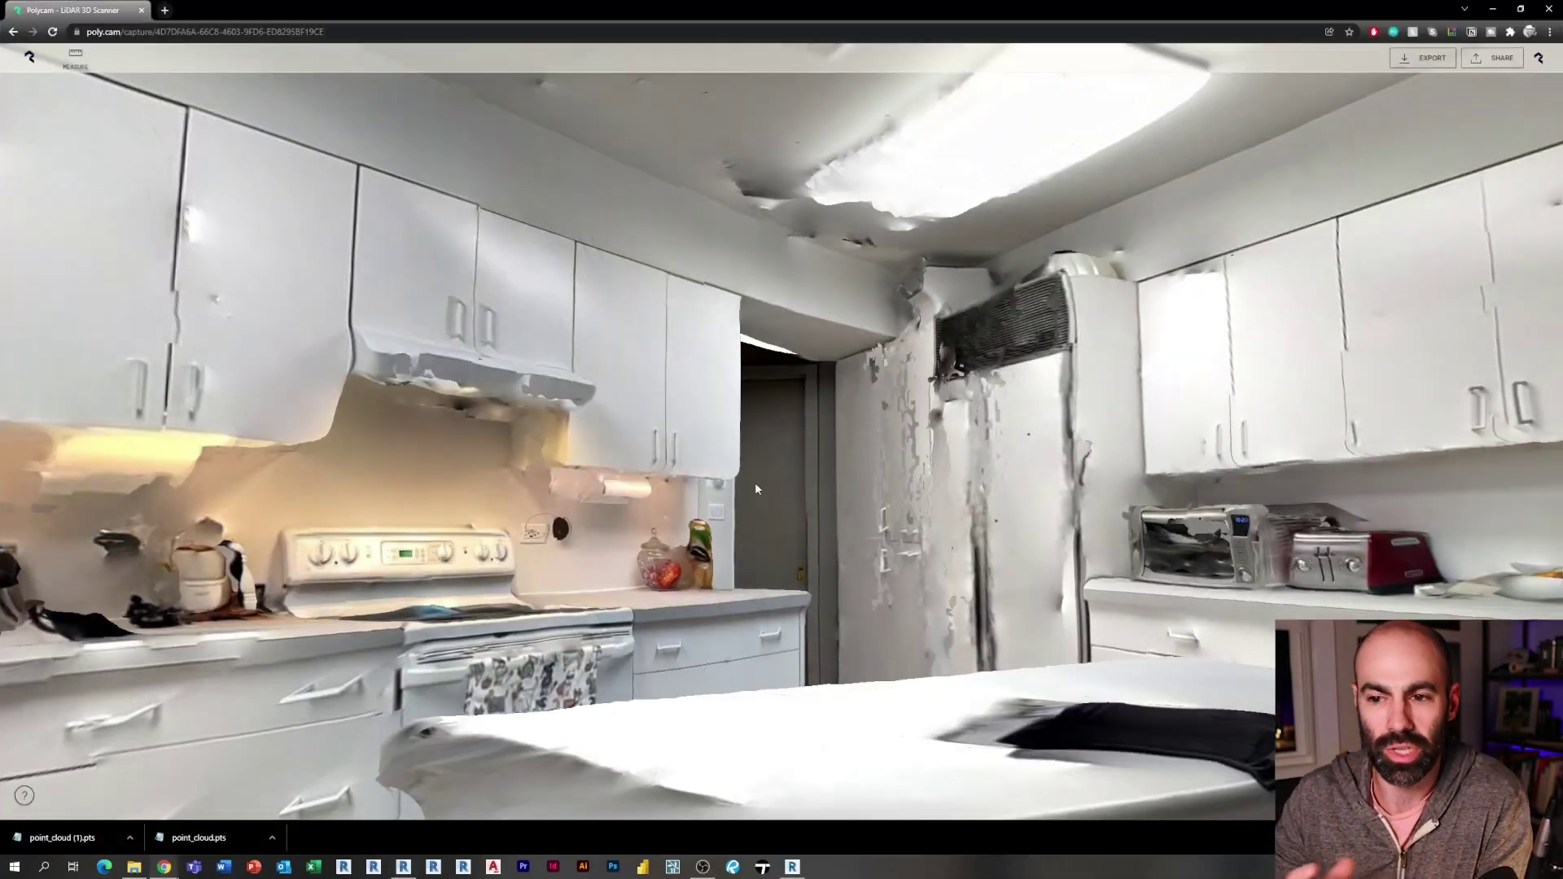
# In the Polycam kitchen scan, examine the opening and door between the range-wall cabinets and the refrigerator
pyautogui.moveTo(755, 483); pyautogui.dragTo(794, 317)
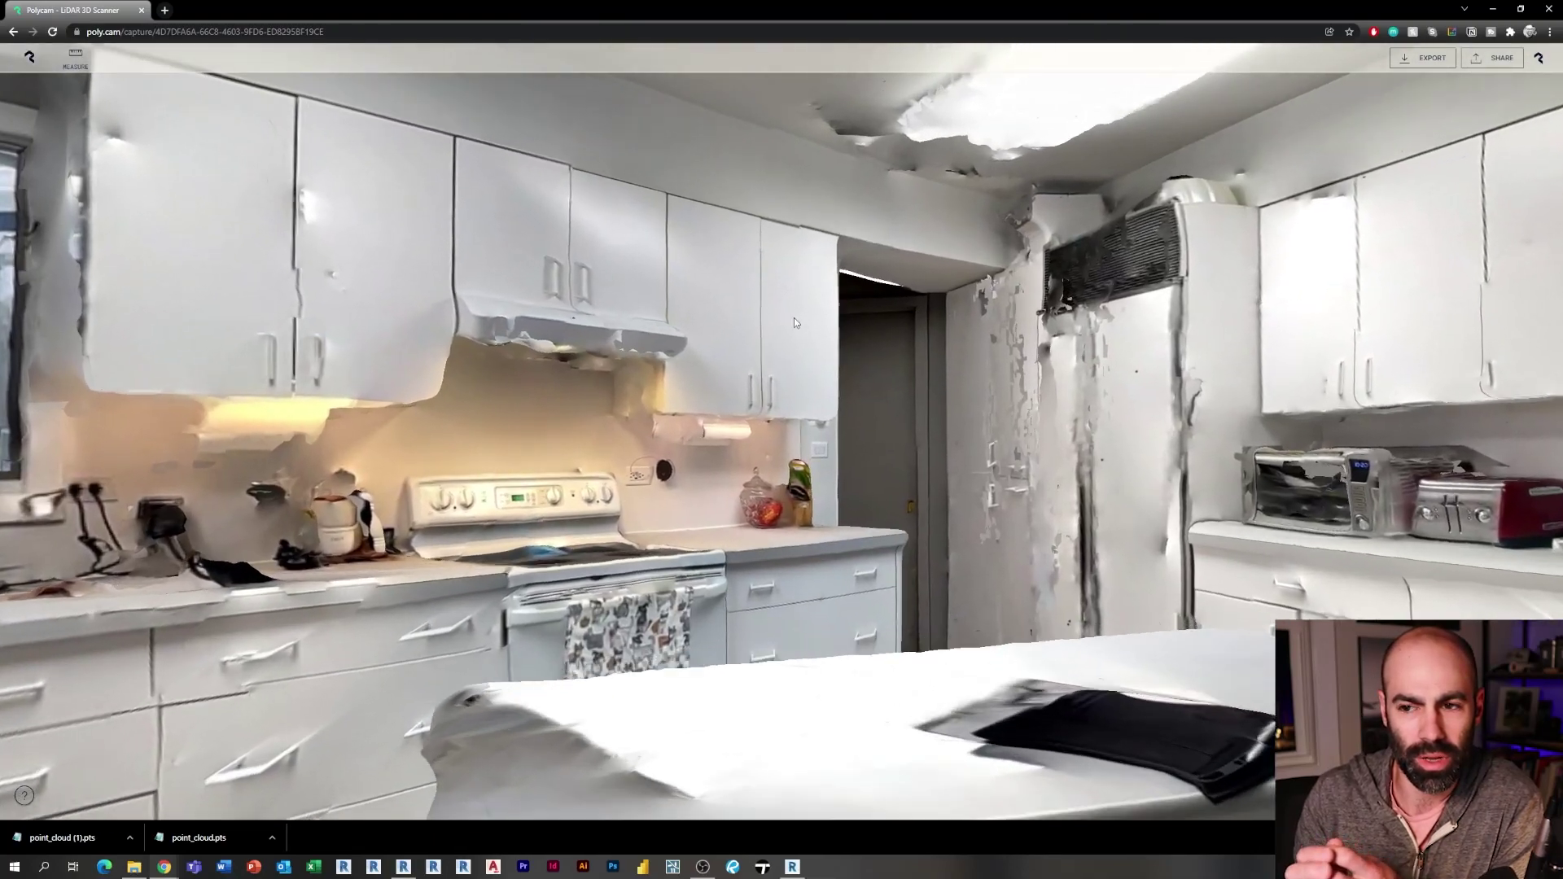
pyautogui.scroll(-8, 794, 317)
pyautogui.scroll(5, 907, 442)
pyautogui.moveTo(907, 443); pyautogui.dragTo(705, 521)
pyautogui.scroll(7, 603, 500)
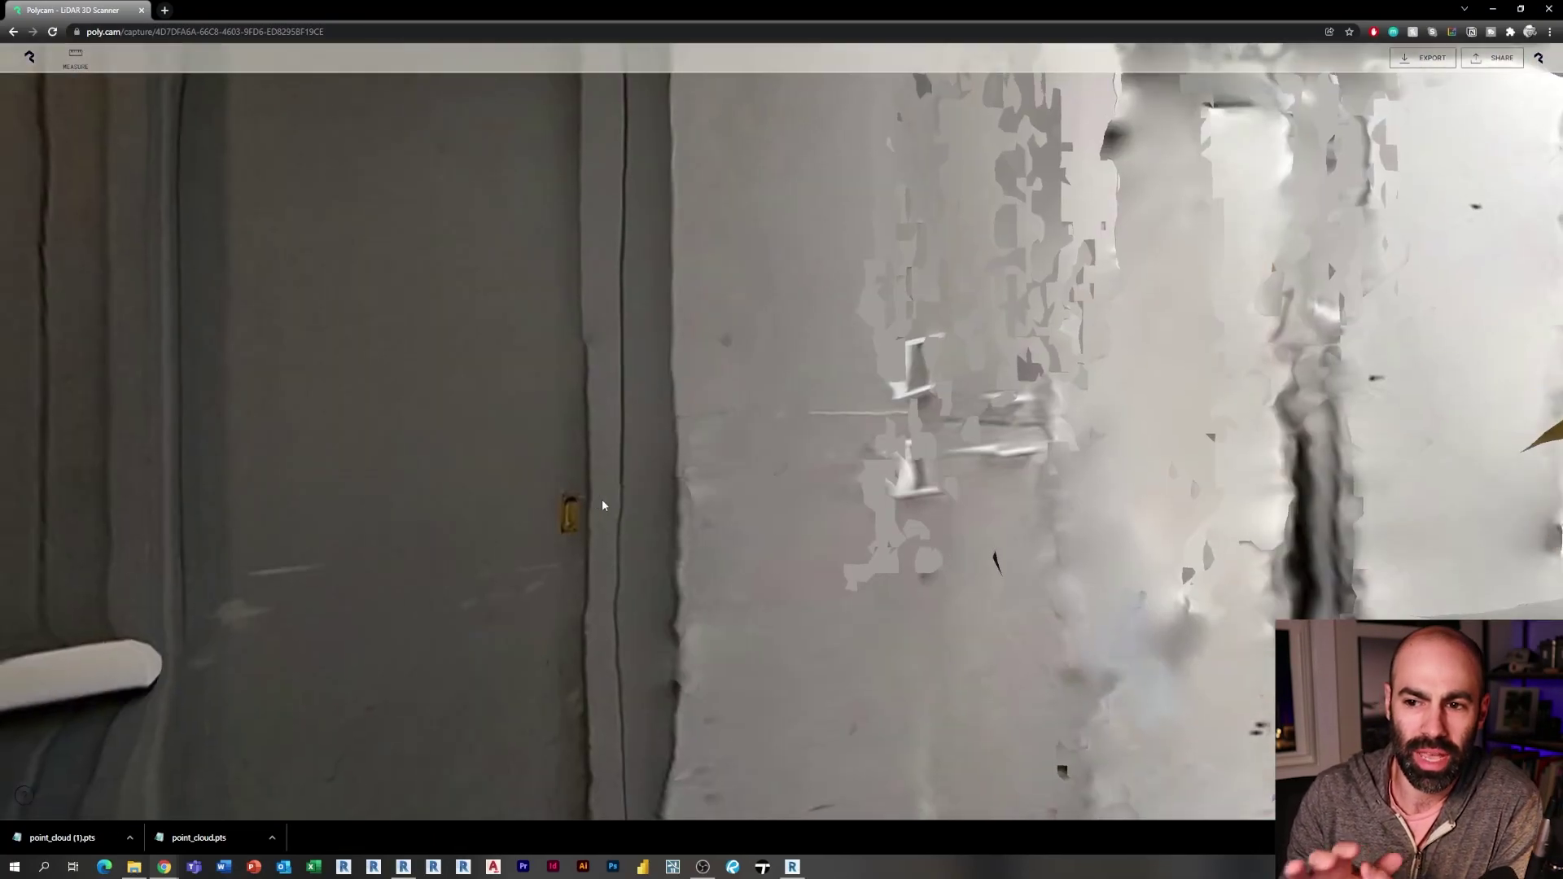
pyautogui.moveTo(602, 505); pyautogui.dragTo(708, 446)
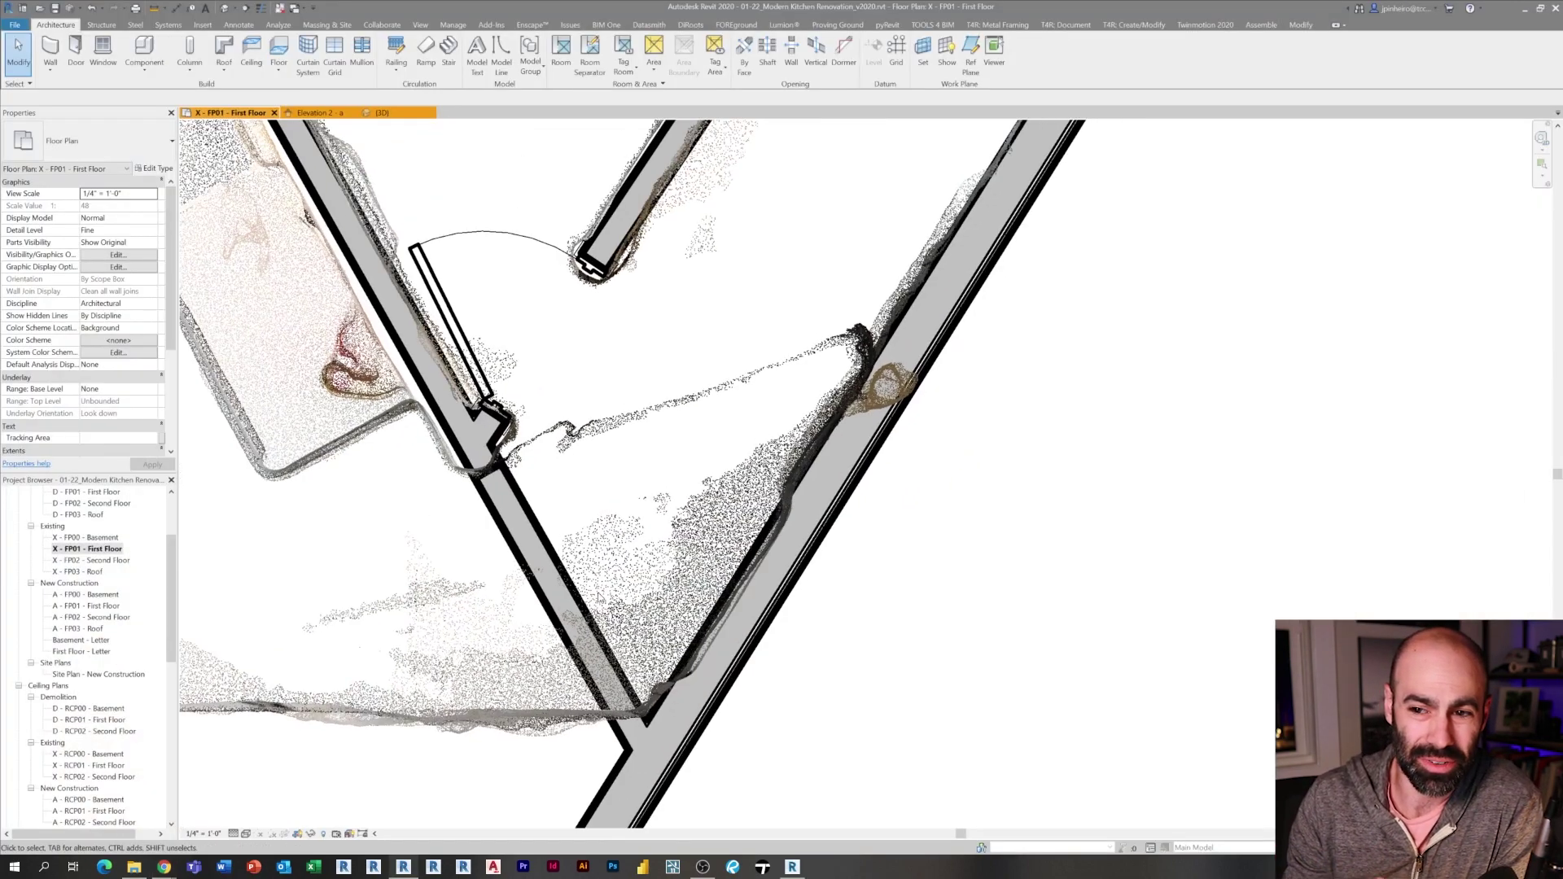
# Back in Revit's 3D view, select the long wood-siding exterior wall and look at its corner end from the top
pyautogui.scroll(-4, 598, 597)
pyautogui.moveTo(704, 538); pyautogui.dragTo(826, 490, button='middle')
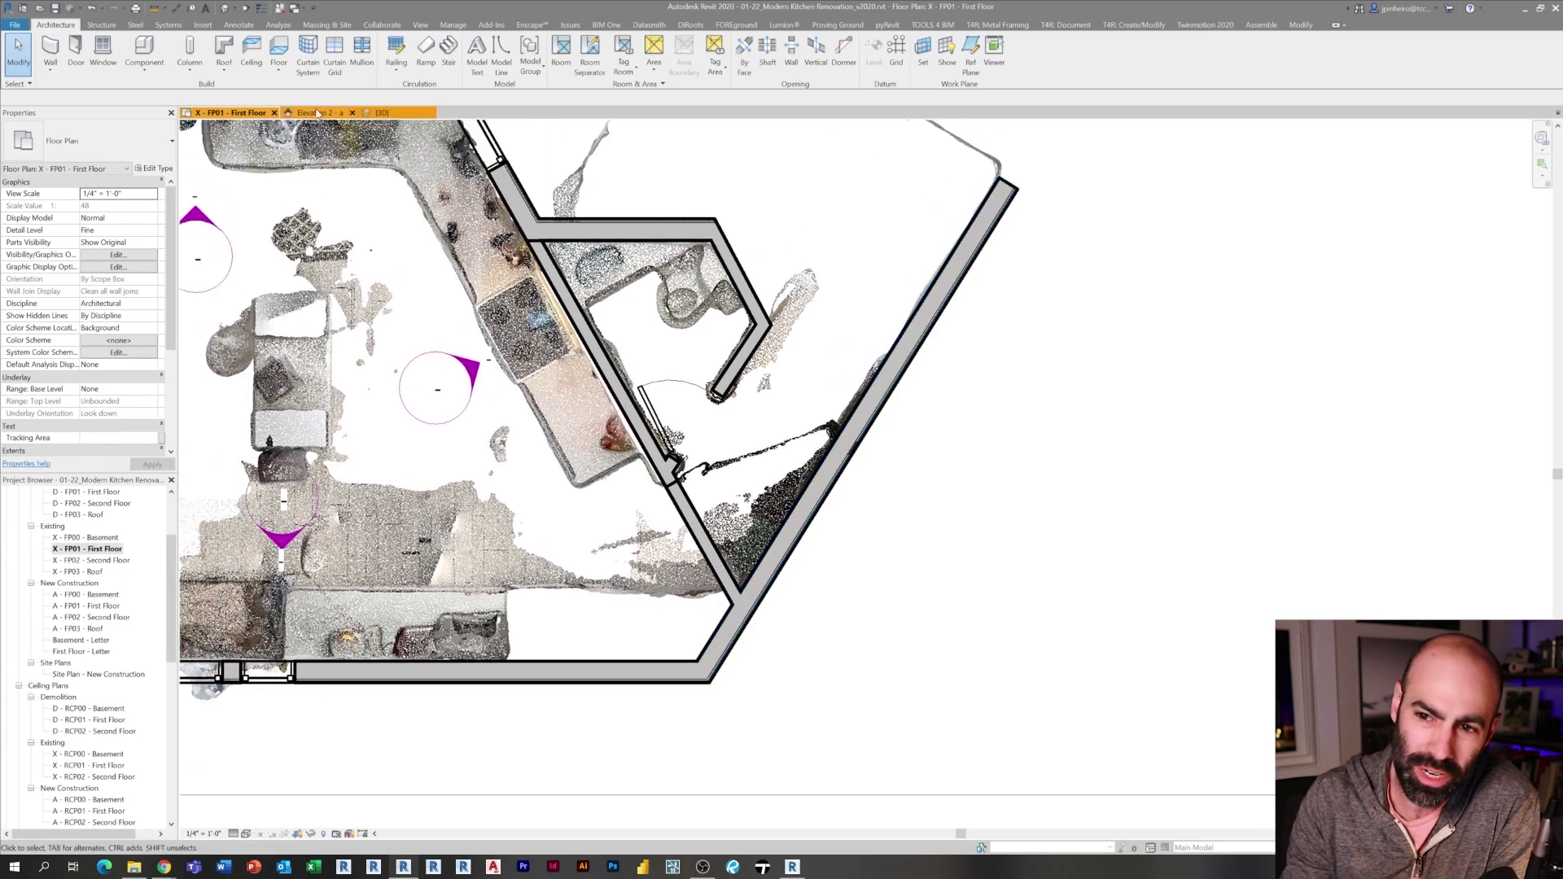
pyautogui.click(382, 113)
pyautogui.scroll(-4, 593, 447)
pyautogui.scroll(3, 611, 468)
pyautogui.keyDown('shift'); pyautogui.moveTo(611, 468); pyautogui.dragTo(879, 472, button='middle'); pyautogui.keyUp('shift')
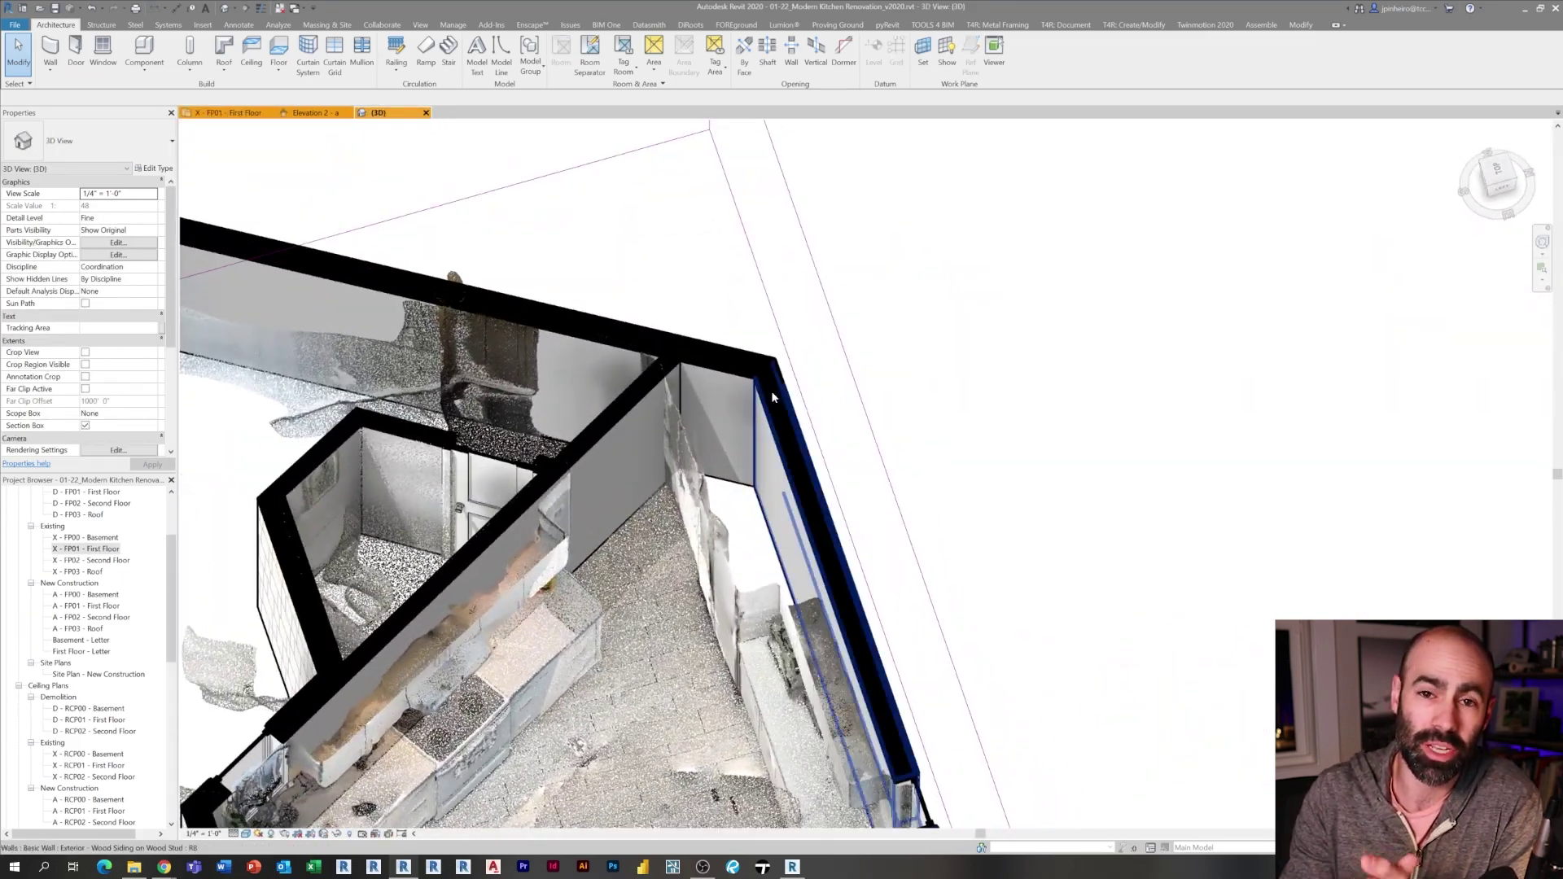
pyautogui.click(770, 391)
pyautogui.scroll(-4, 770, 391)
pyautogui.keyDown('shift'); pyautogui.moveTo(770, 391); pyautogui.dragTo(643, 407, button='middle'); pyautogui.keyUp('shift')
pyautogui.moveTo(936, 456); pyautogui.dragTo(411, 533, button='middle')
pyautogui.click(1498, 174)
pyautogui.moveTo(1217, 472); pyautogui.dragTo(541, 569, button='middle')
pyautogui.scroll(2, 541, 567)
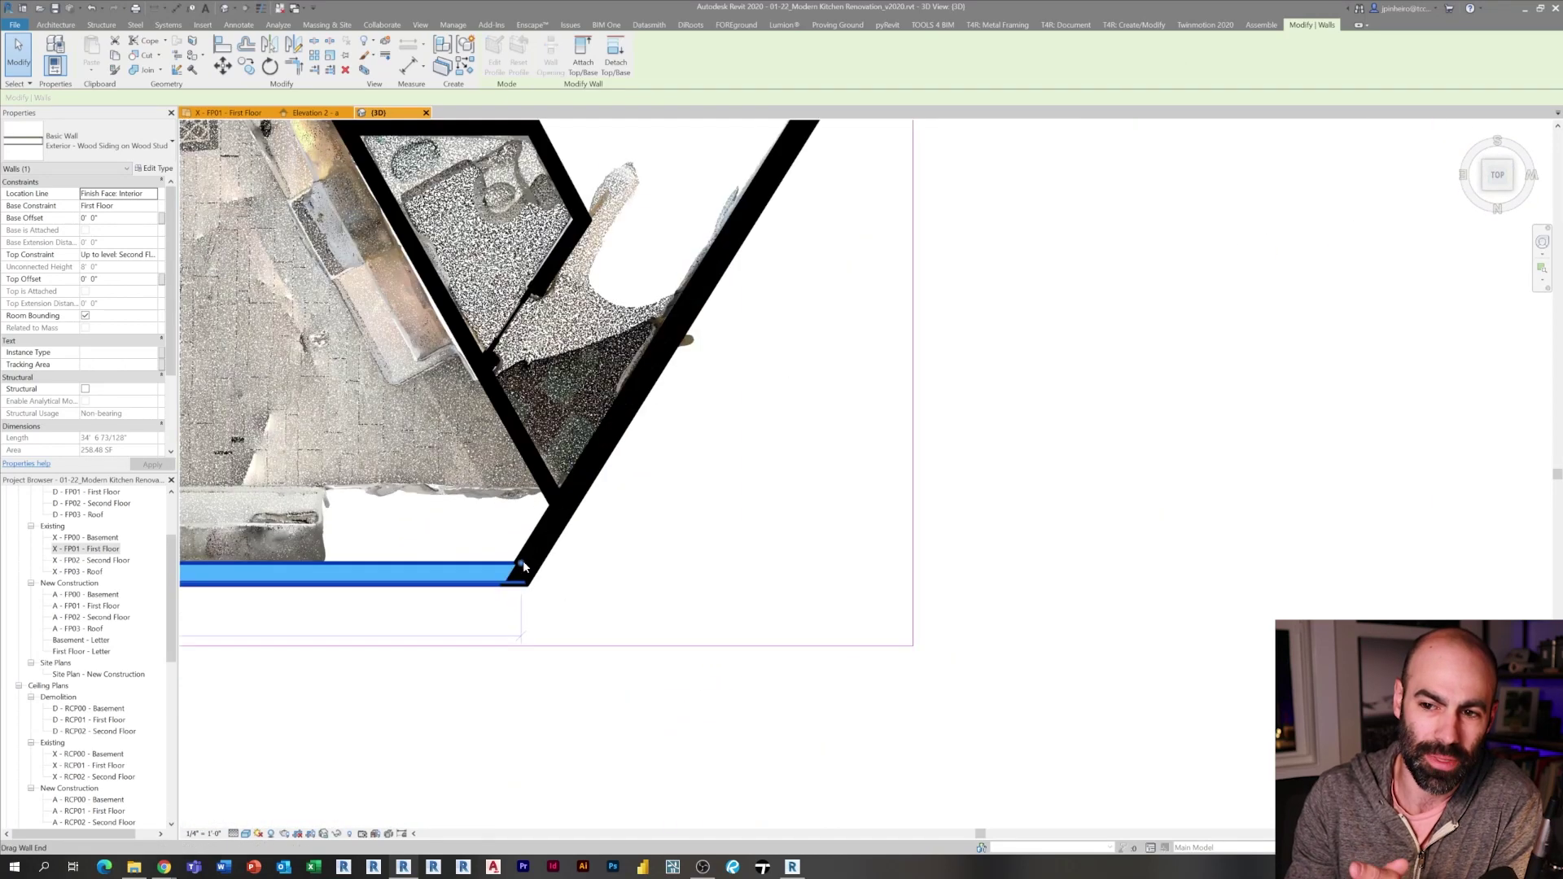
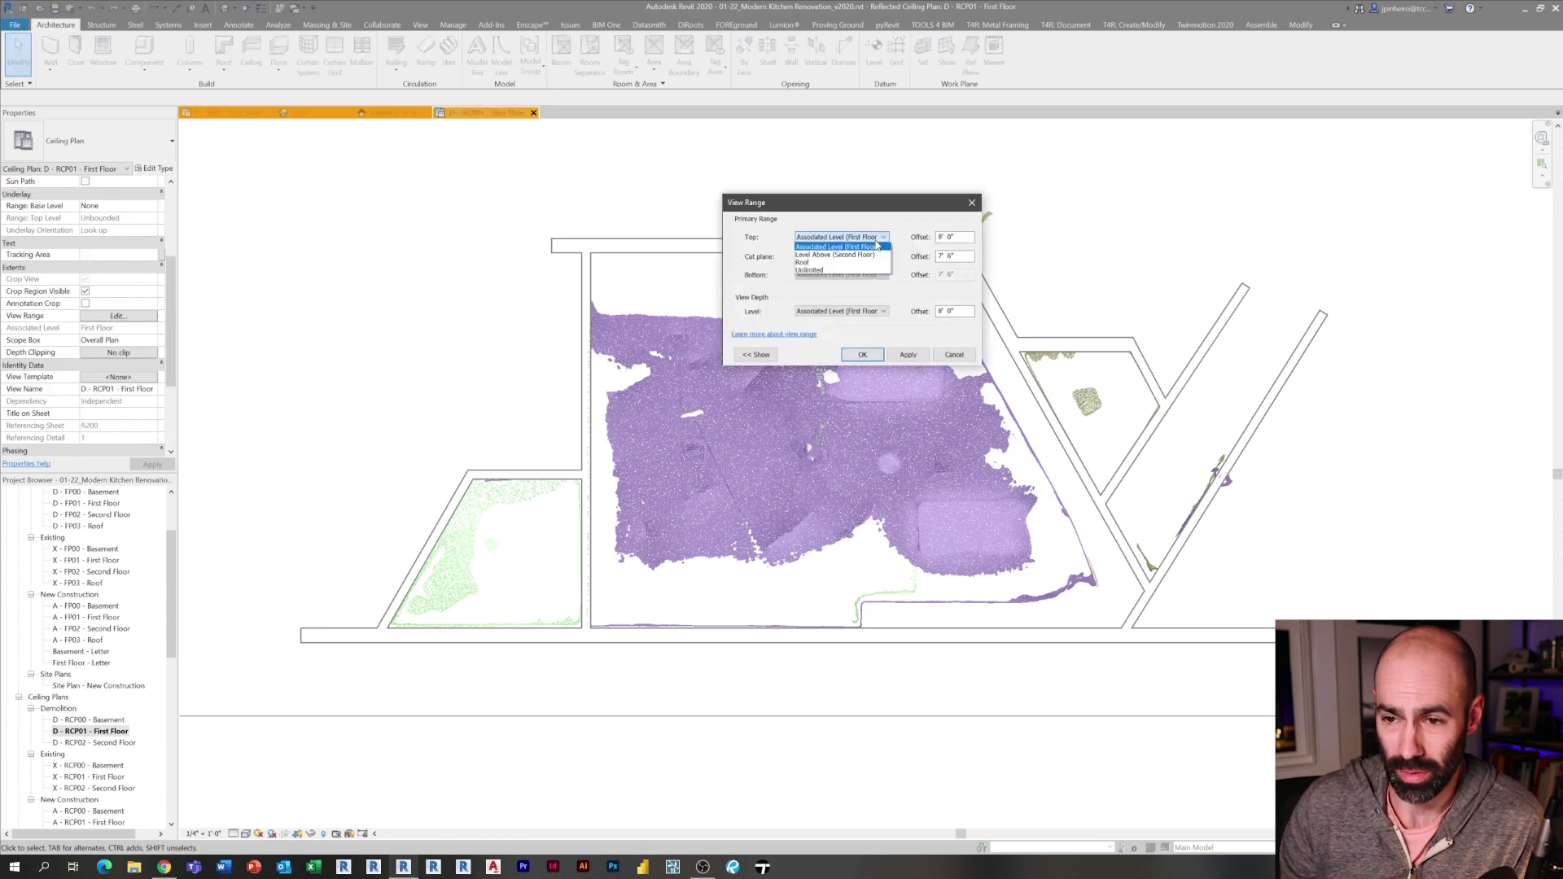
# Set the Top and View Depth levels of the D - RCP01 - First Floor view range to Unlimited
pyautogui.click(865, 255)
pyautogui.click(907, 355)
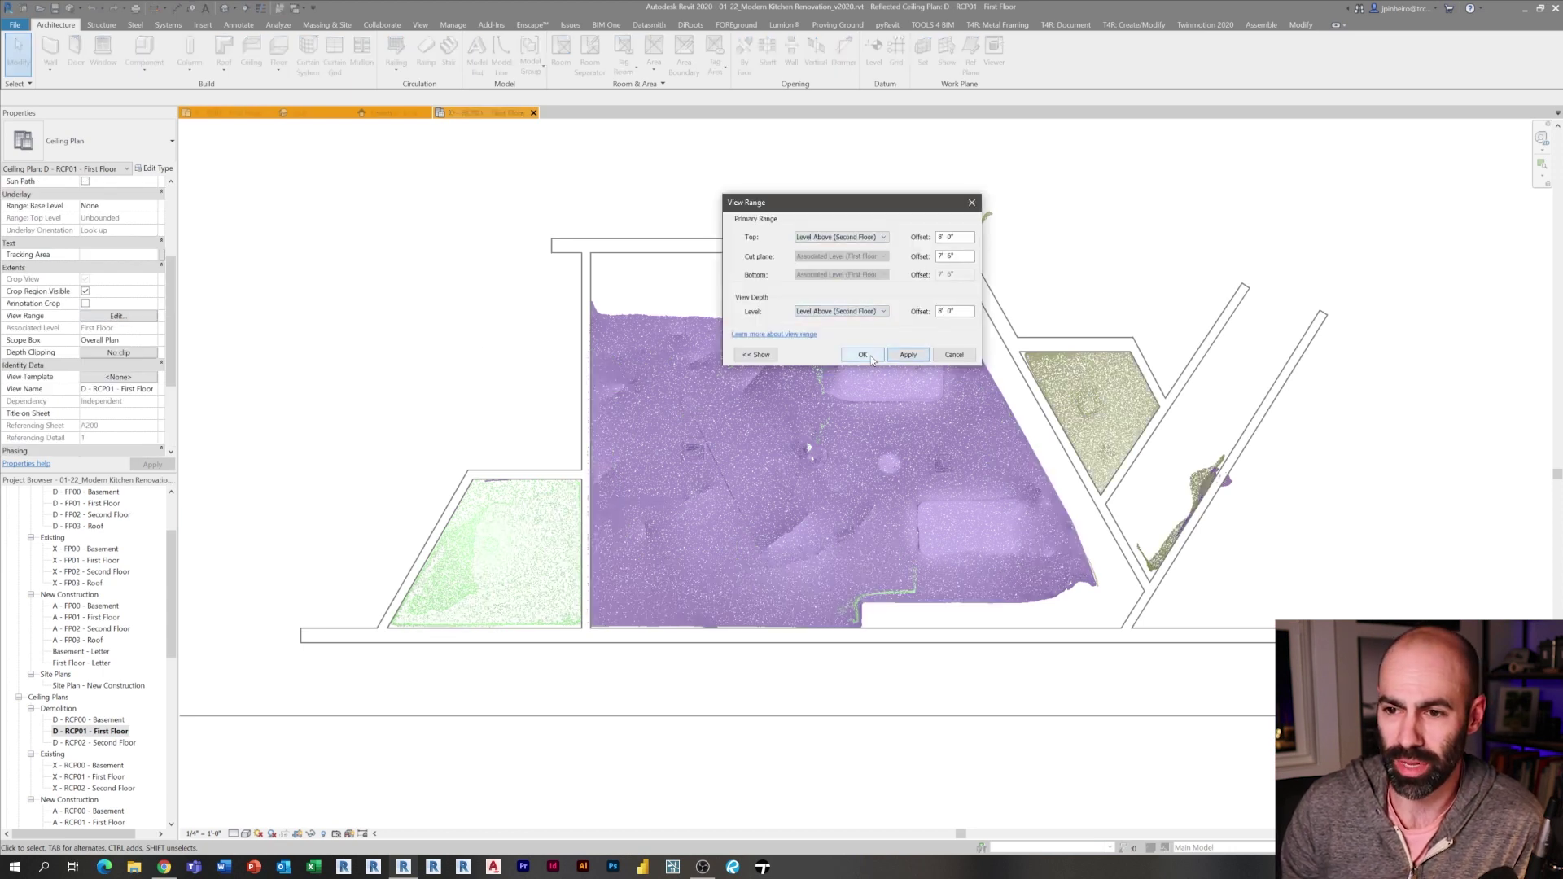
pyautogui.click(859, 237)
pyautogui.click(849, 271)
pyautogui.click(850, 311)
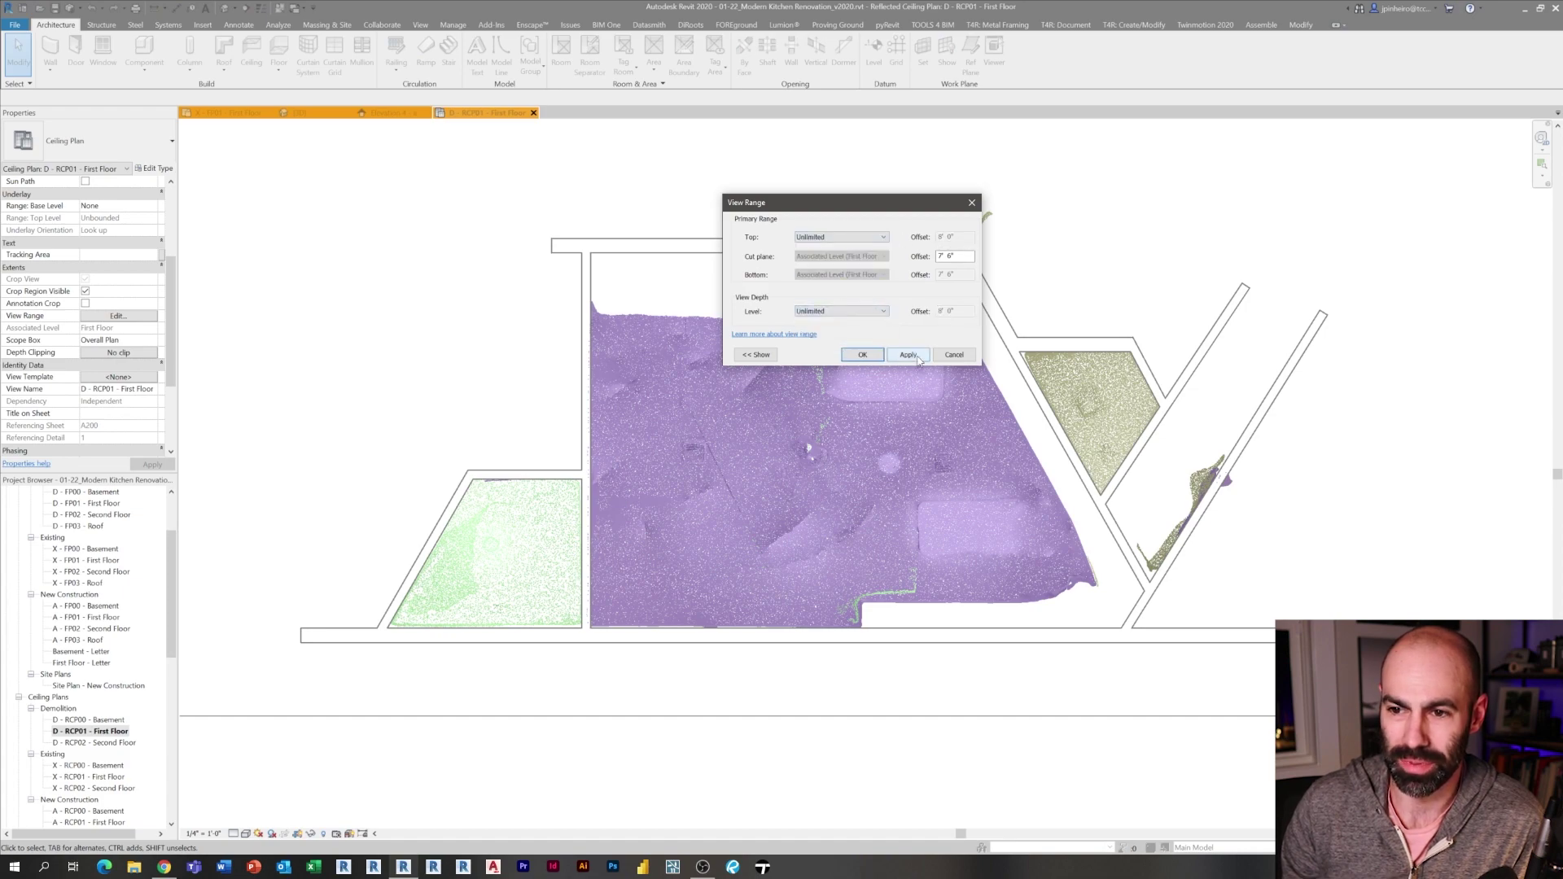
pyautogui.click(869, 360)
# Switch the demolition first floor ceiling plan to the Shaded visual style
pyautogui.scroll(4, 1042, 378)
pyautogui.scroll(-4, 777, 342)
pyautogui.scroll(1, 774, 391)
pyautogui.moveTo(774, 392); pyautogui.dragTo(781, 437, button='middle')
pyautogui.scroll(-1, 780, 437)
pyautogui.press('s')
pyautogui.press('d')
pyautogui.moveTo(624, 644)
pyautogui.mouseDown(button='middle')
pyautogui.moveTo(624, 560)
pyautogui.moveTo(618, 599)
pyautogui.mouseUp(button='middle')
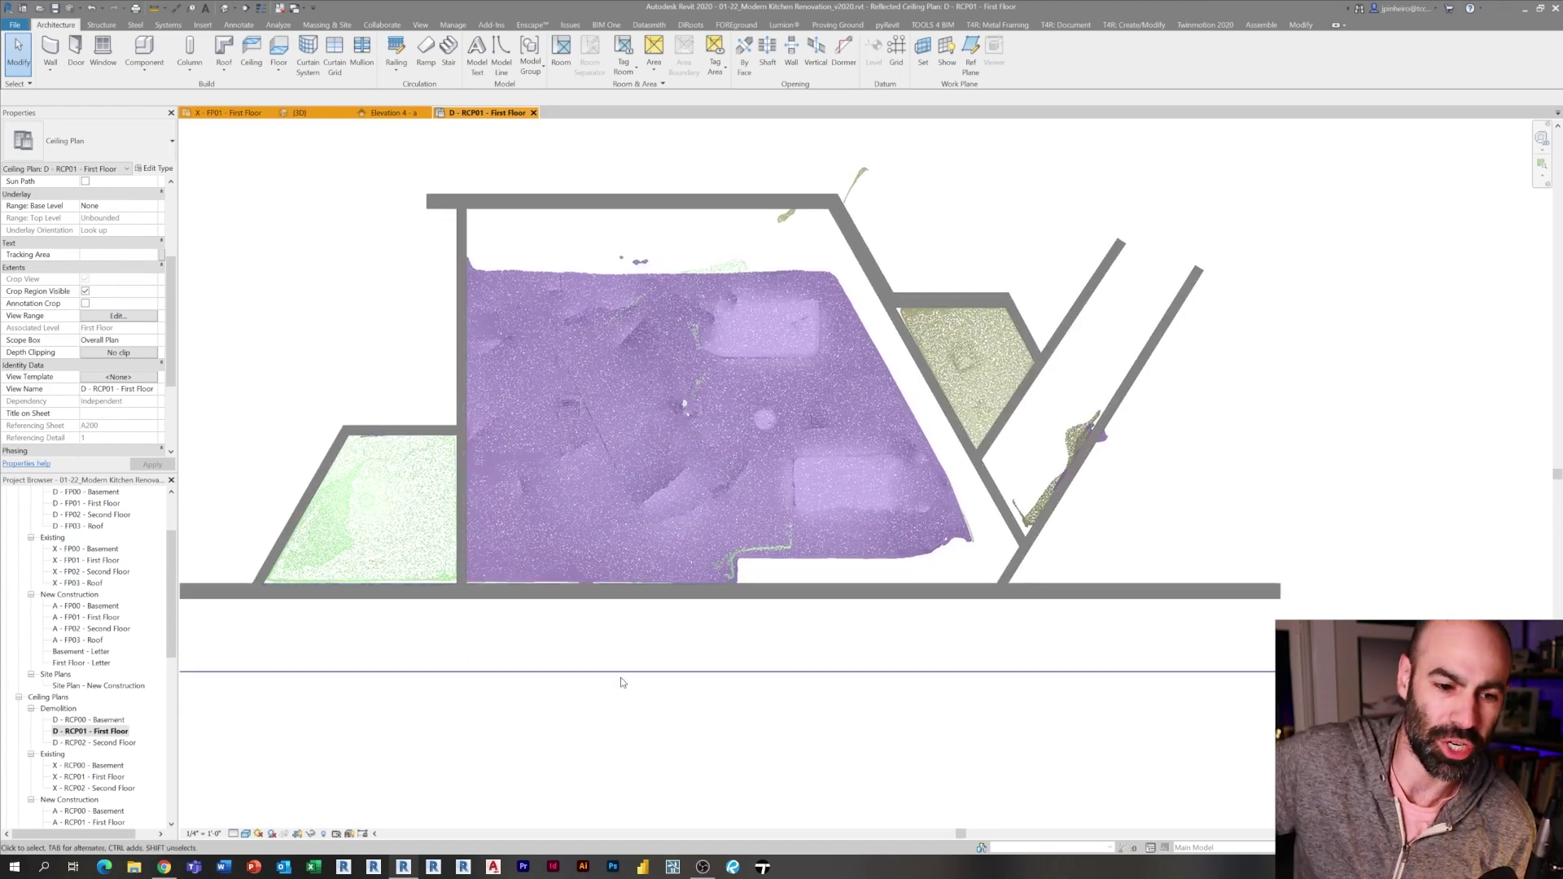
# Open the existing X - RCP01 - First Floor ceiling plan and set its view range Top and View Depth to Unlimited
pyautogui.doubleClick(103, 778)
pyautogui.scroll(3, 440, 399)
pyautogui.scroll(-1, 441, 399)
pyautogui.scroll(-2, 440, 399)
pyautogui.scroll(3, 112, 335)
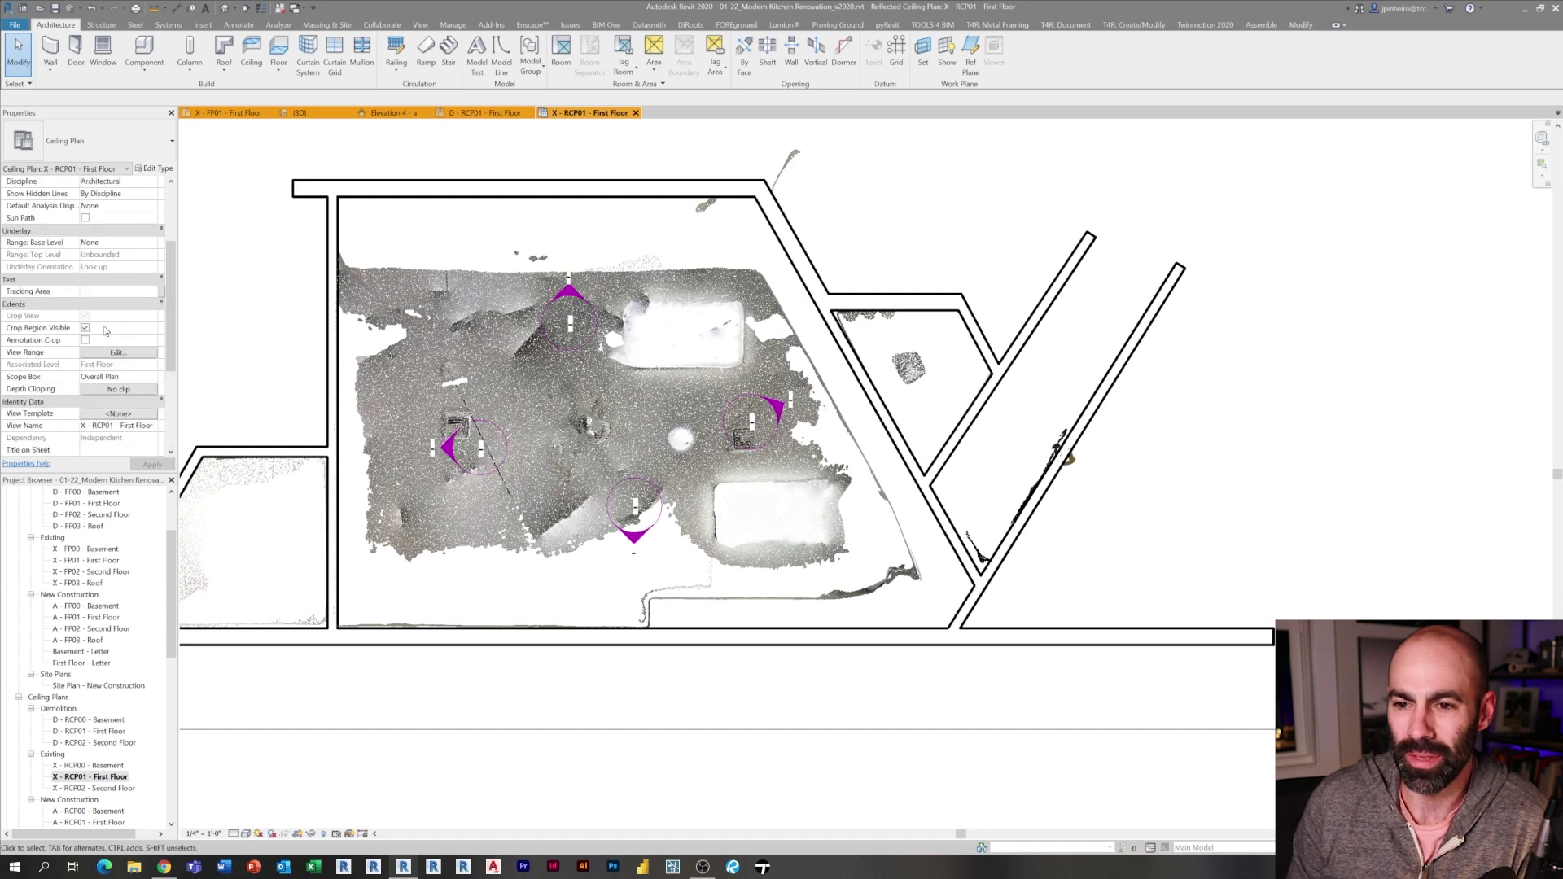
pyautogui.click(107, 390)
pyautogui.click(855, 236)
pyautogui.click(828, 268)
pyautogui.click(833, 312)
pyautogui.click(839, 342)
pyautogui.click(863, 356)
# Set the cut plane offset in the existing ceiling plan's view range to 3'
pyautogui.scroll(2, 680, 251)
pyautogui.moveTo(680, 251); pyautogui.dragTo(788, 265, button='middle')
pyautogui.scroll(-1, 787, 265)
pyautogui.click(107, 391)
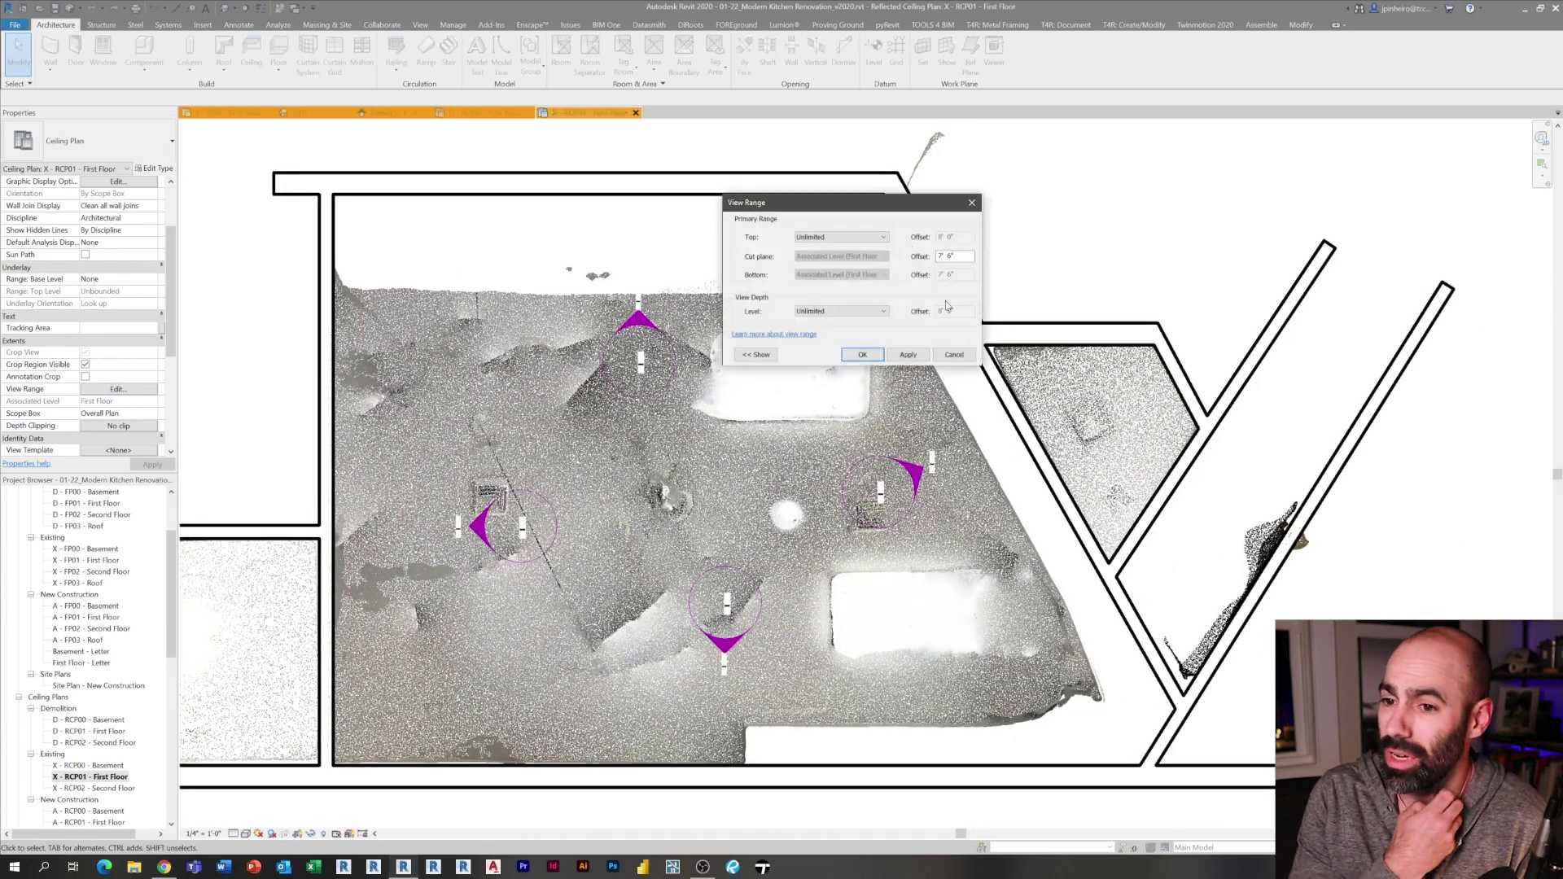
pyautogui.write('6')
pyautogui.click(907, 355)
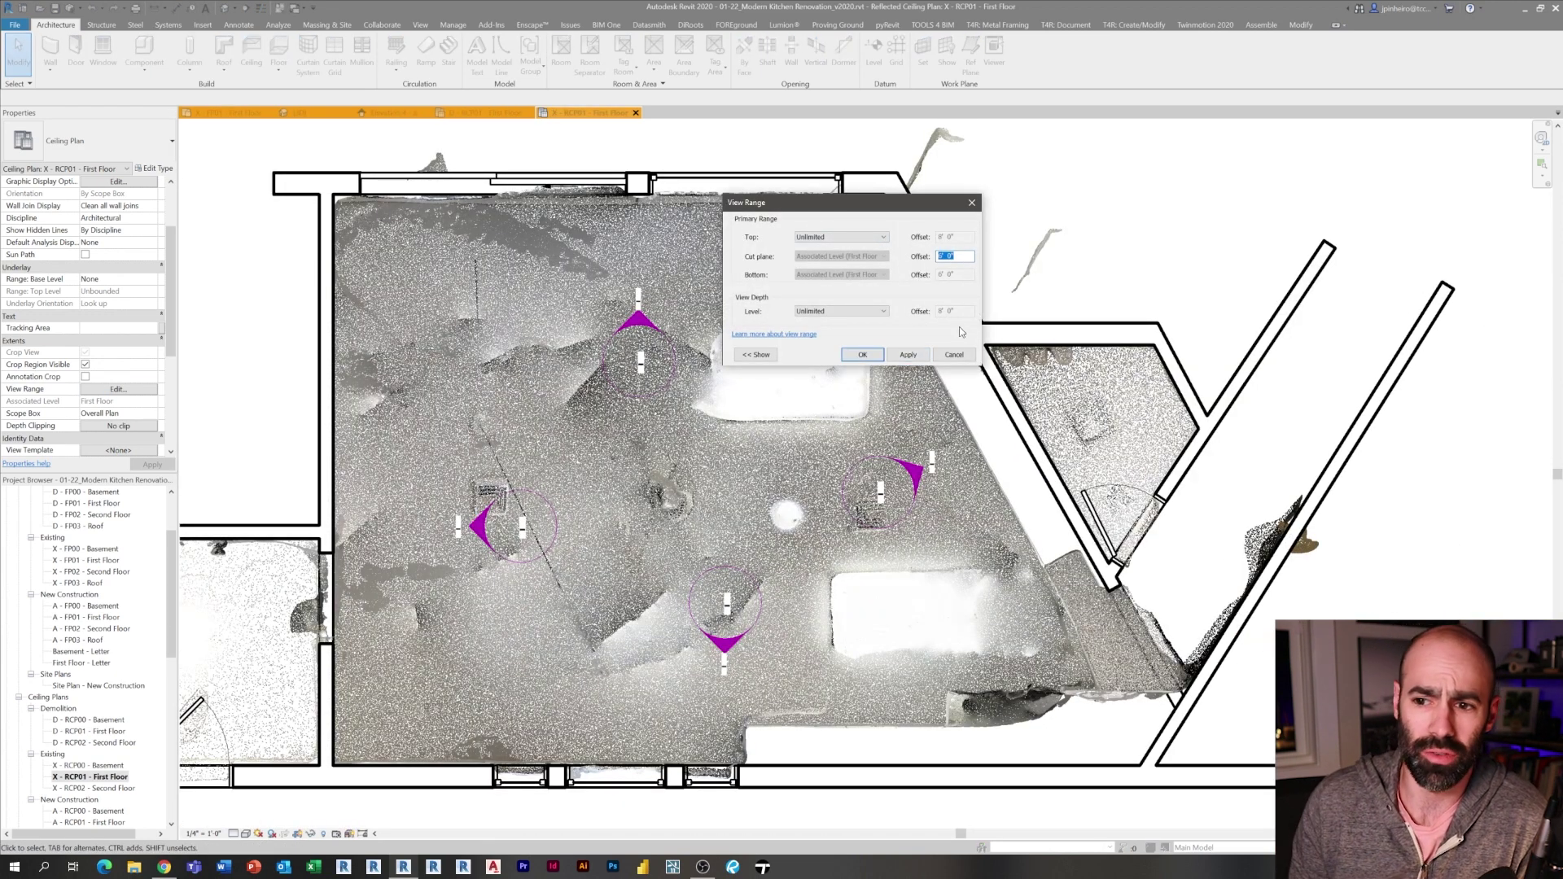
pyautogui.write('3')
pyautogui.click(919, 356)
pyautogui.click(864, 359)
# Measure the perpendicular distance from the diagonal kitchen partition to the scanned soffit edge above the cabinets
pyautogui.moveTo(995, 548); pyautogui.dragTo(777, 534, button='middle')
pyautogui.scroll(2, 1012, 497)
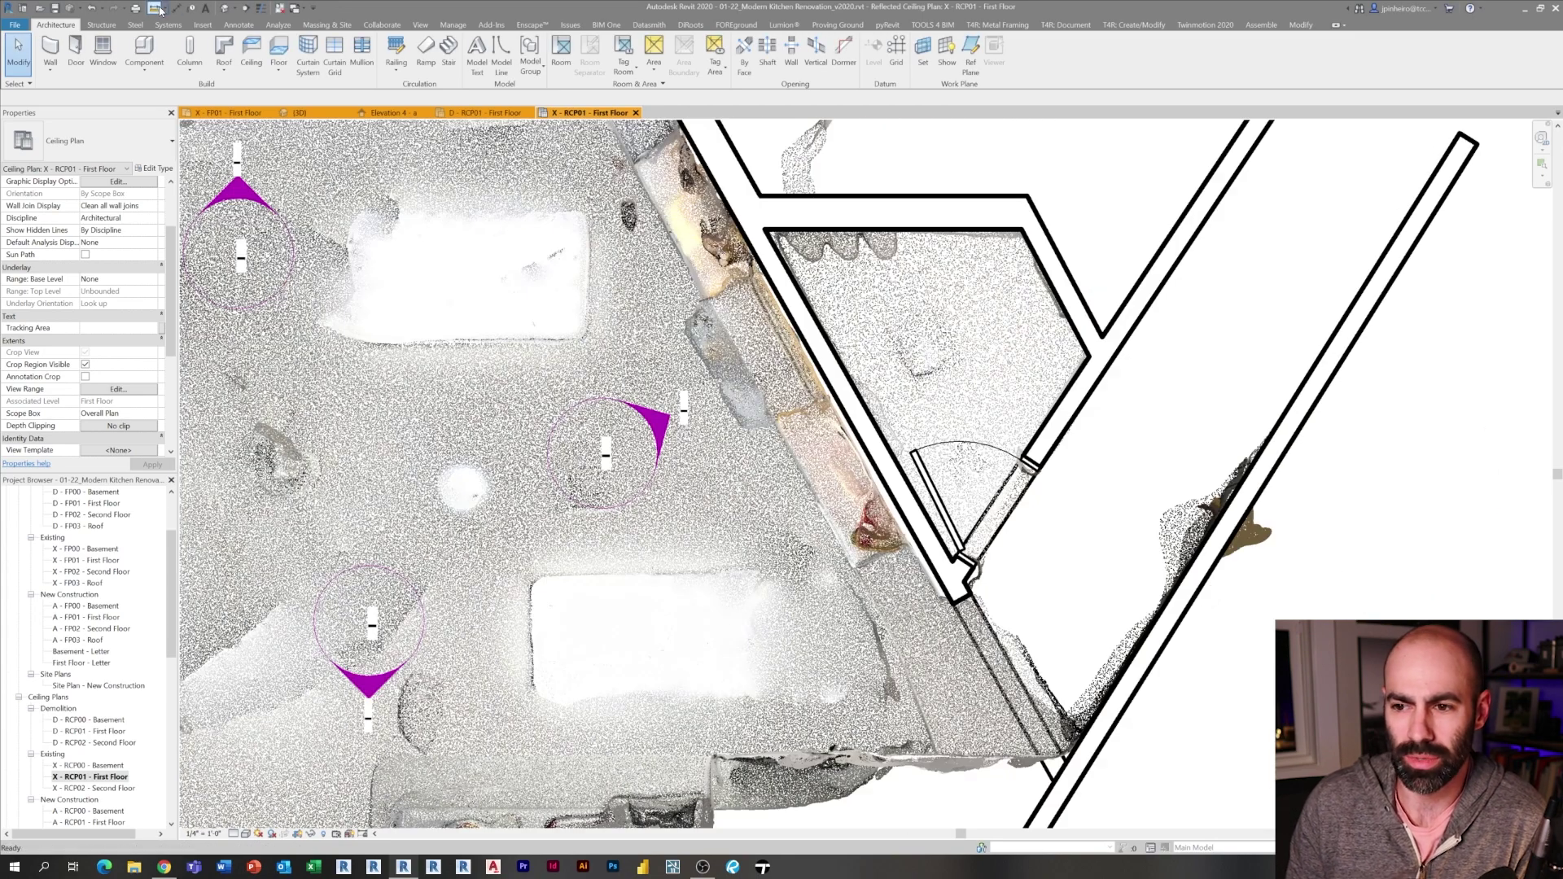
pyautogui.scroll(4, 950, 572)
pyautogui.click(896, 553)
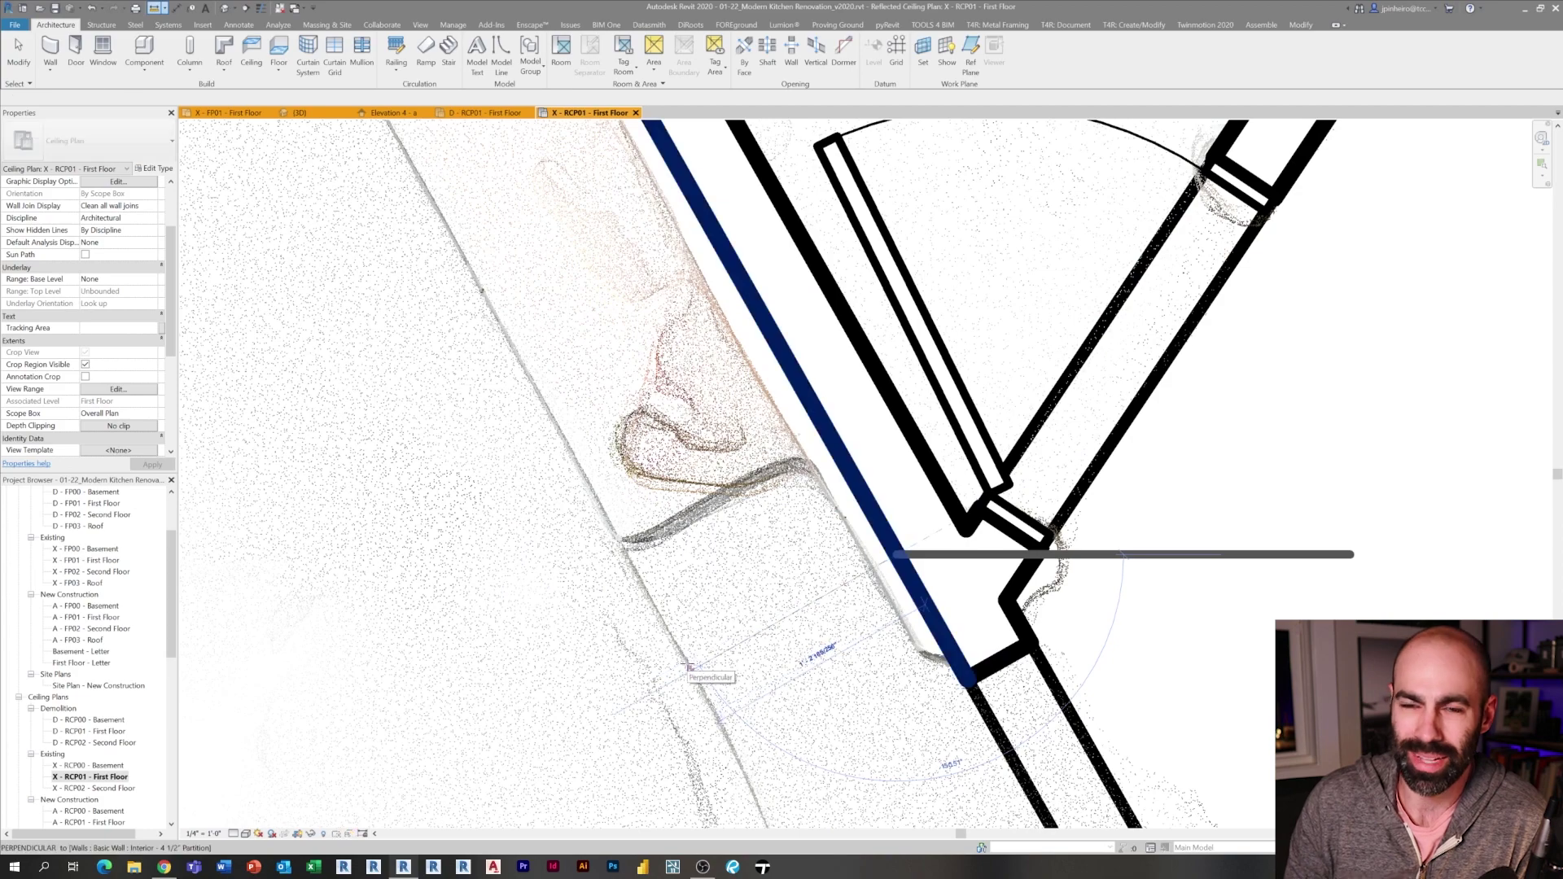
pyautogui.click(692, 672)
pyautogui.press('Escape')
pyautogui.scroll(-5, 774, 561)
pyautogui.moveTo(761, 512); pyautogui.dragTo(806, 603, button='middle')
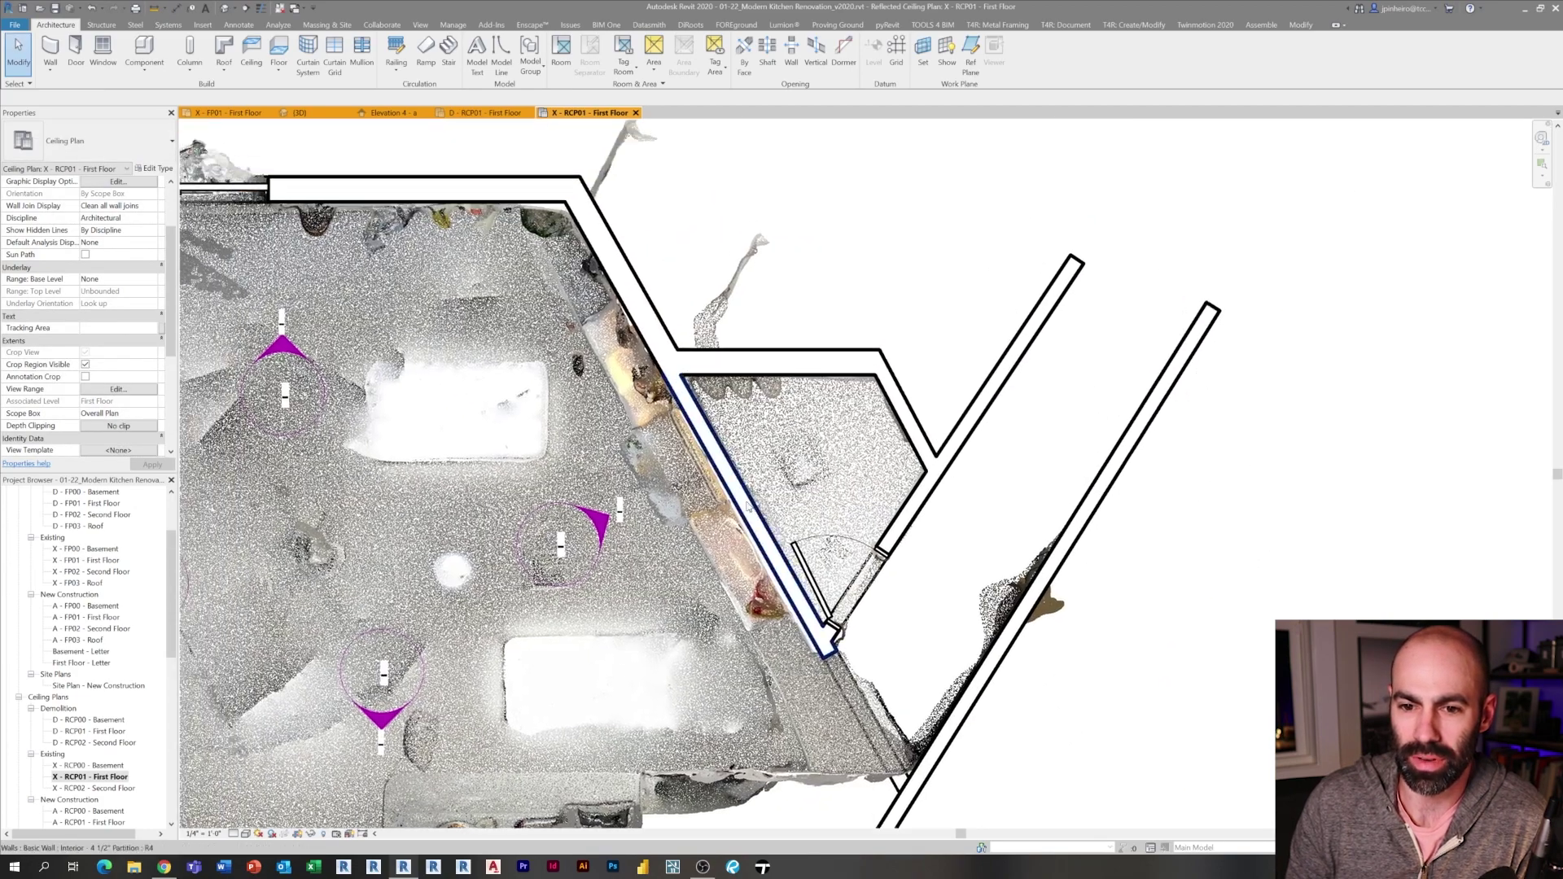
pyautogui.click(806, 603)
pyautogui.moveTo(832, 788); pyautogui.dragTo(849, 675, button='middle')
pyautogui.press('c')
pyautogui.press('s')
pyautogui.scroll(2, 851, 679)
pyautogui.press('Escape')
# Copy the partition segment above the diagonal opening 1'2" perpendicular into the kitchen for the soffit face
pyautogui.click(898, 459)
pyautogui.press('c')
pyautogui.press('o')
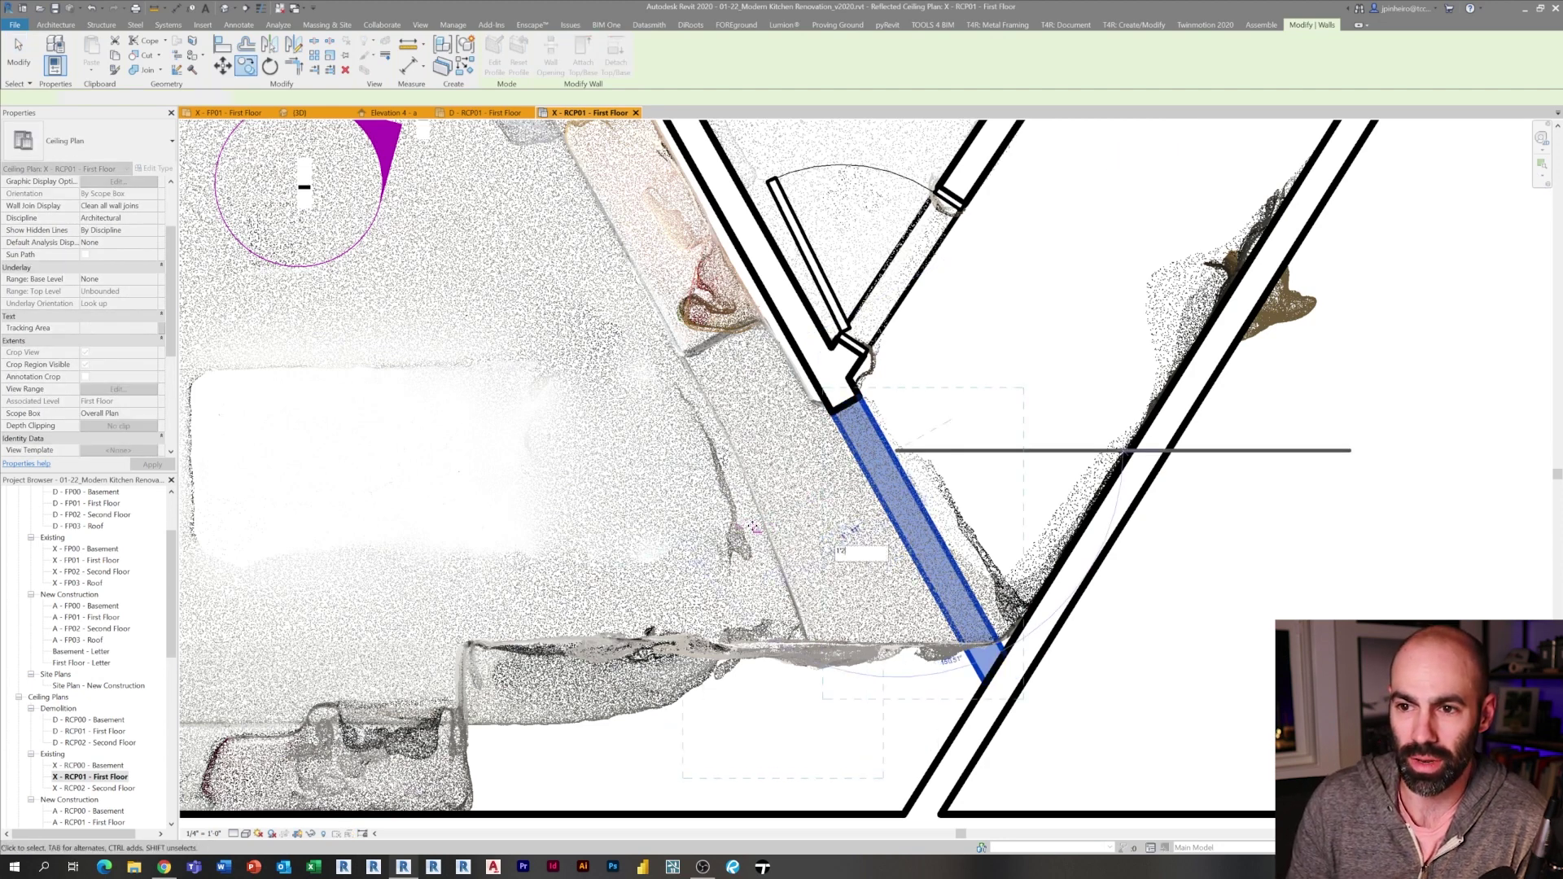
pyautogui.write("1'2")
pyautogui.press('Return')
# Extend the copied soffit wall along the range-wall cabinets past the rear exterior wall, to about 19' long
pyautogui.scroll(-2, 938, 742)
pyautogui.moveTo(893, 521); pyautogui.dragTo(927, 663, button='middle')
pyautogui.scroll(-2, 926, 663)
pyautogui.moveTo(884, 696); pyautogui.dragTo(642, 294)
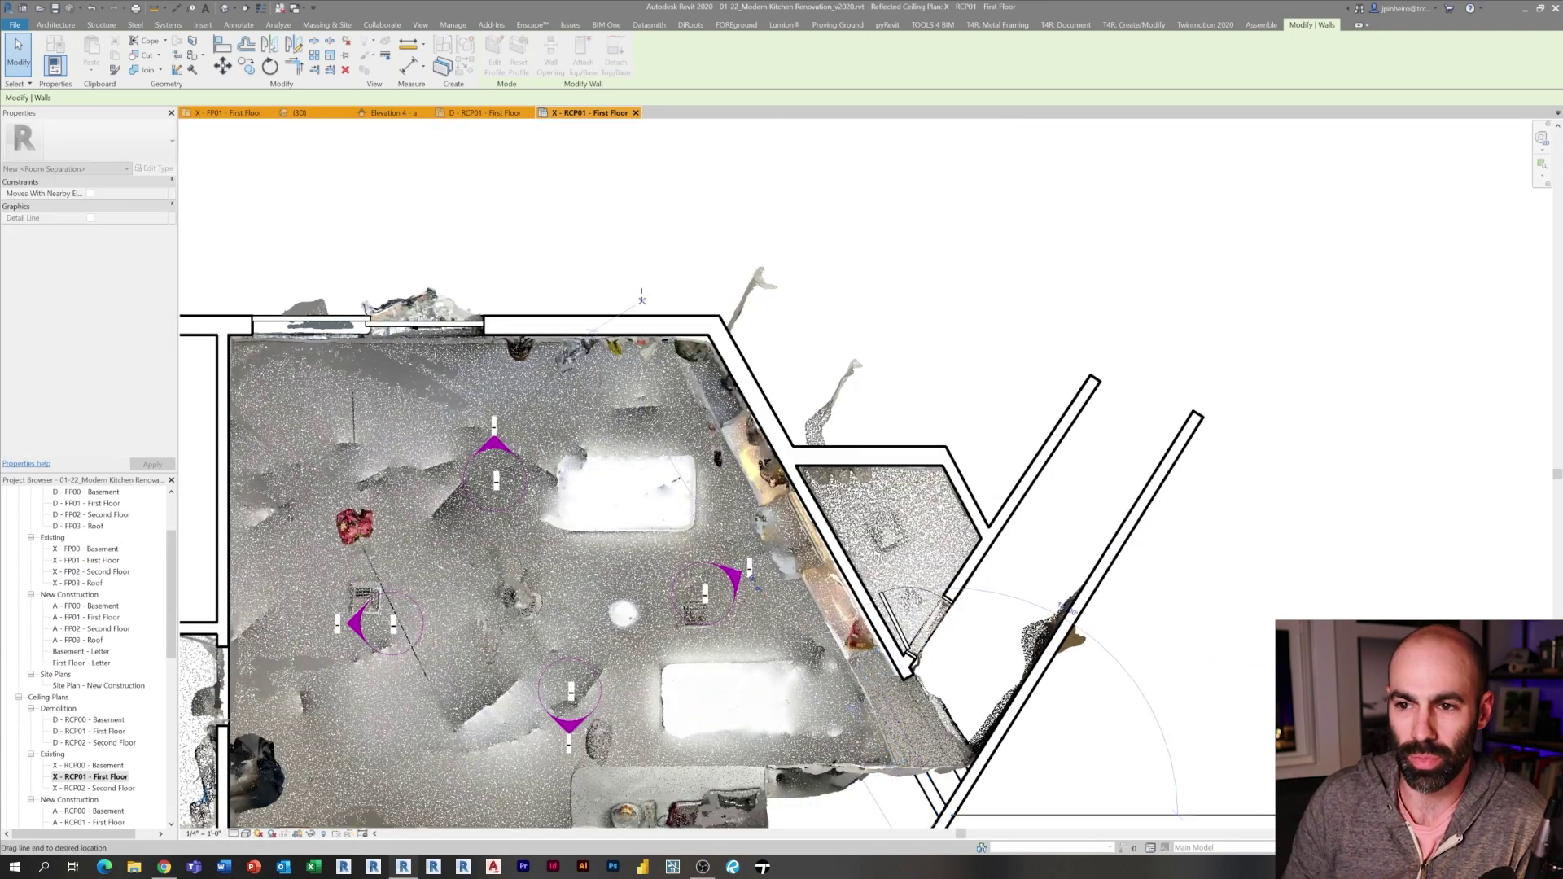
pyautogui.press('Escape')
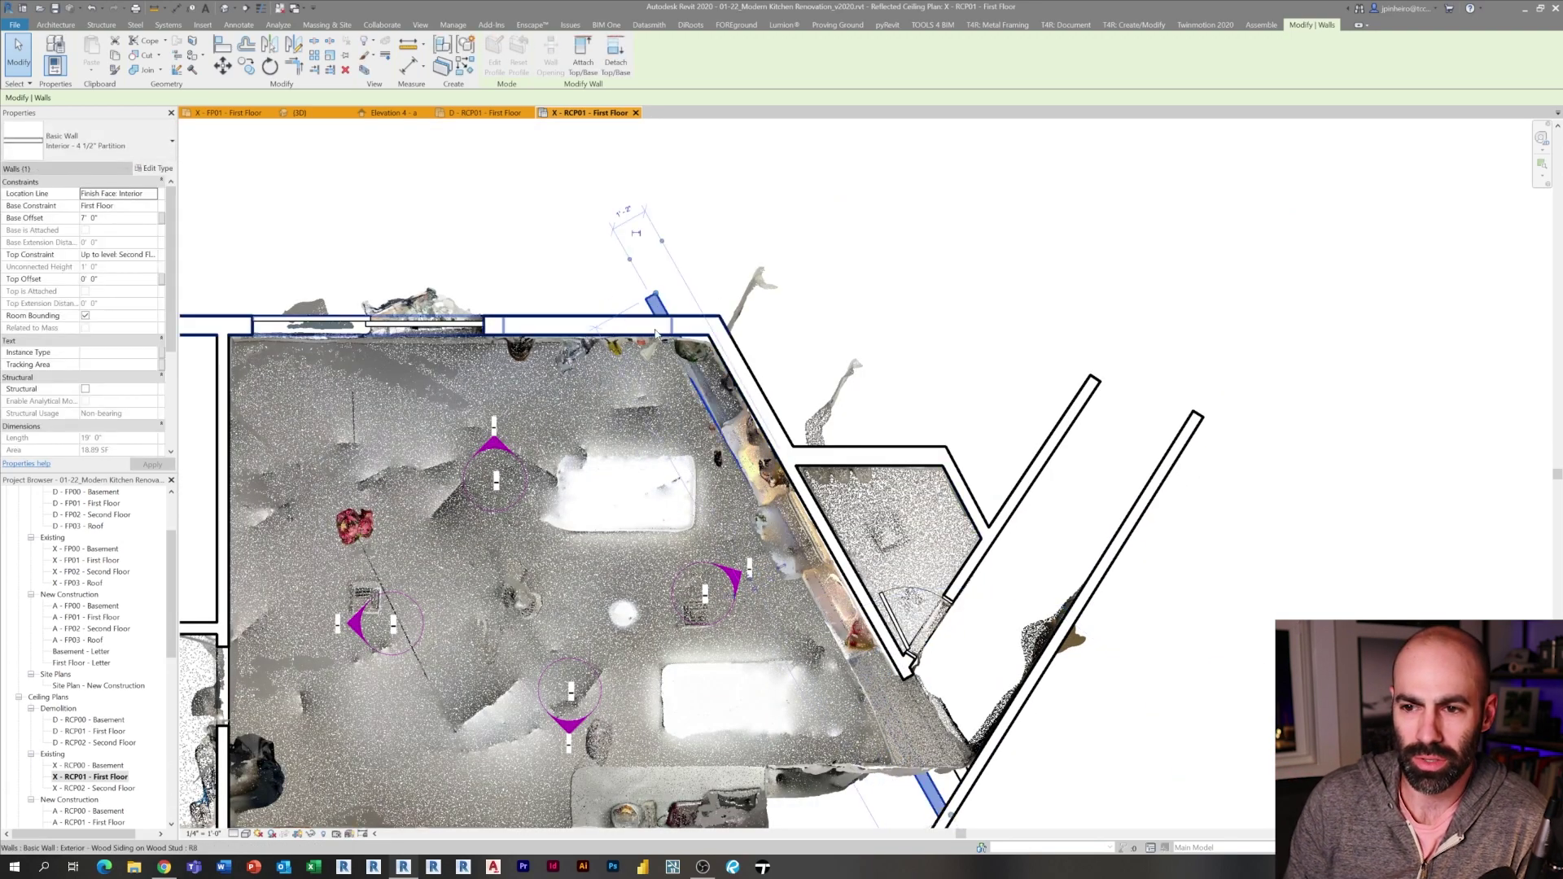
pyautogui.scroll(5, 656, 334)
pyautogui.press('Escape')
# Open the Whole Kitchen Scan capture in Polycam and examine the soffits above the cabinets
pyautogui.scroll(-5, 753, 333)
pyautogui.moveTo(936, 757); pyautogui.dragTo(936, 443, button='middle')
pyautogui.scroll(2, 937, 444)
pyautogui.scroll(1, 919, 548)
pyautogui.moveTo(920, 548); pyautogui.dragTo(920, 618, button='middle')
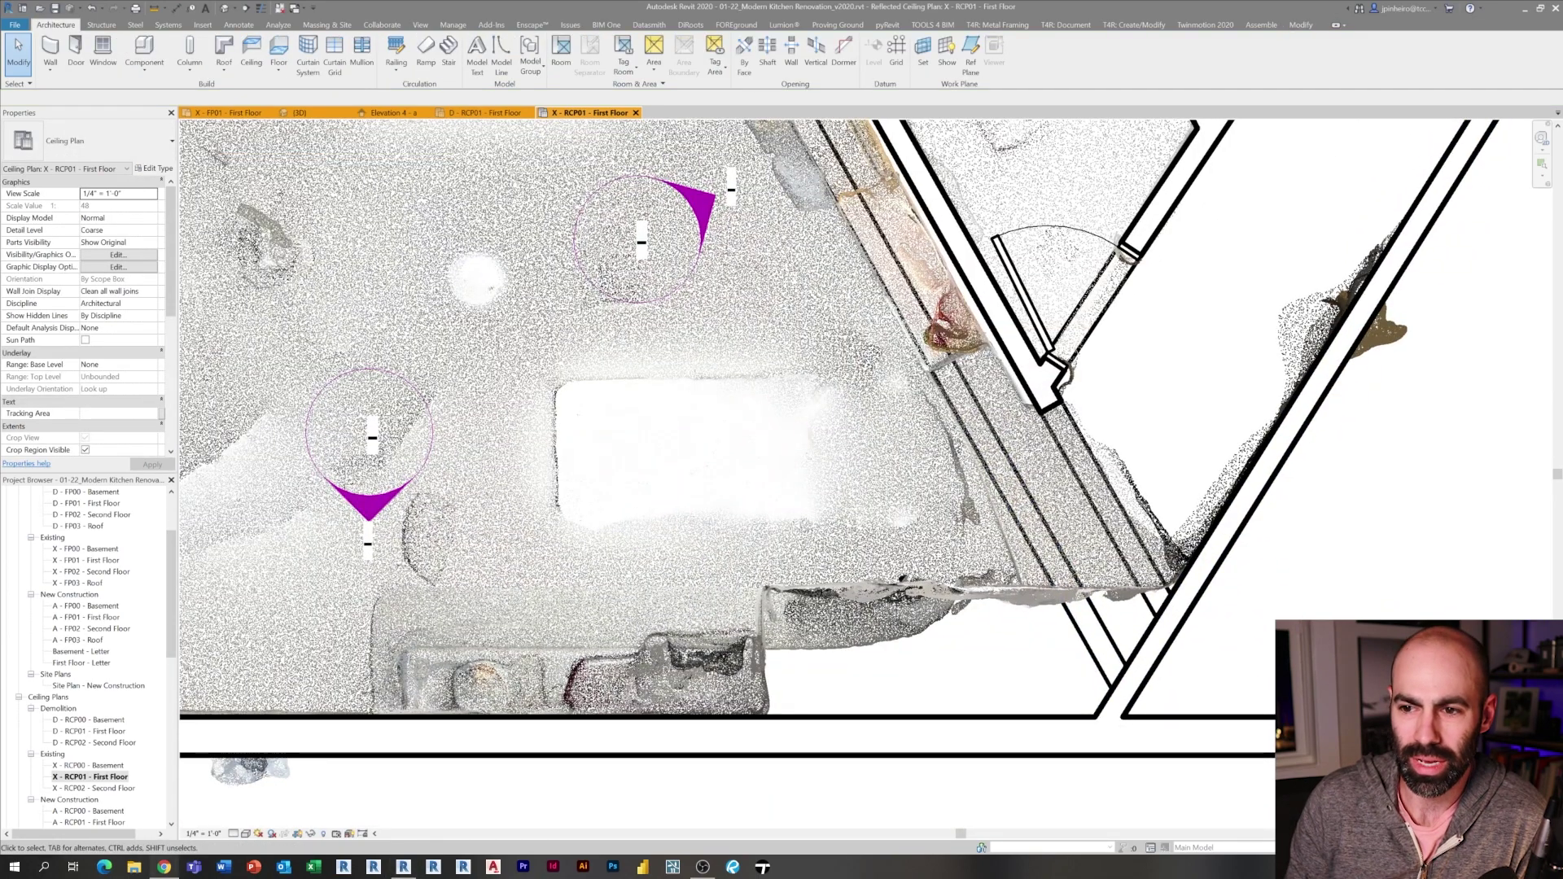
pyautogui.moveTo(2, 185); pyautogui.dragTo(479, 6)
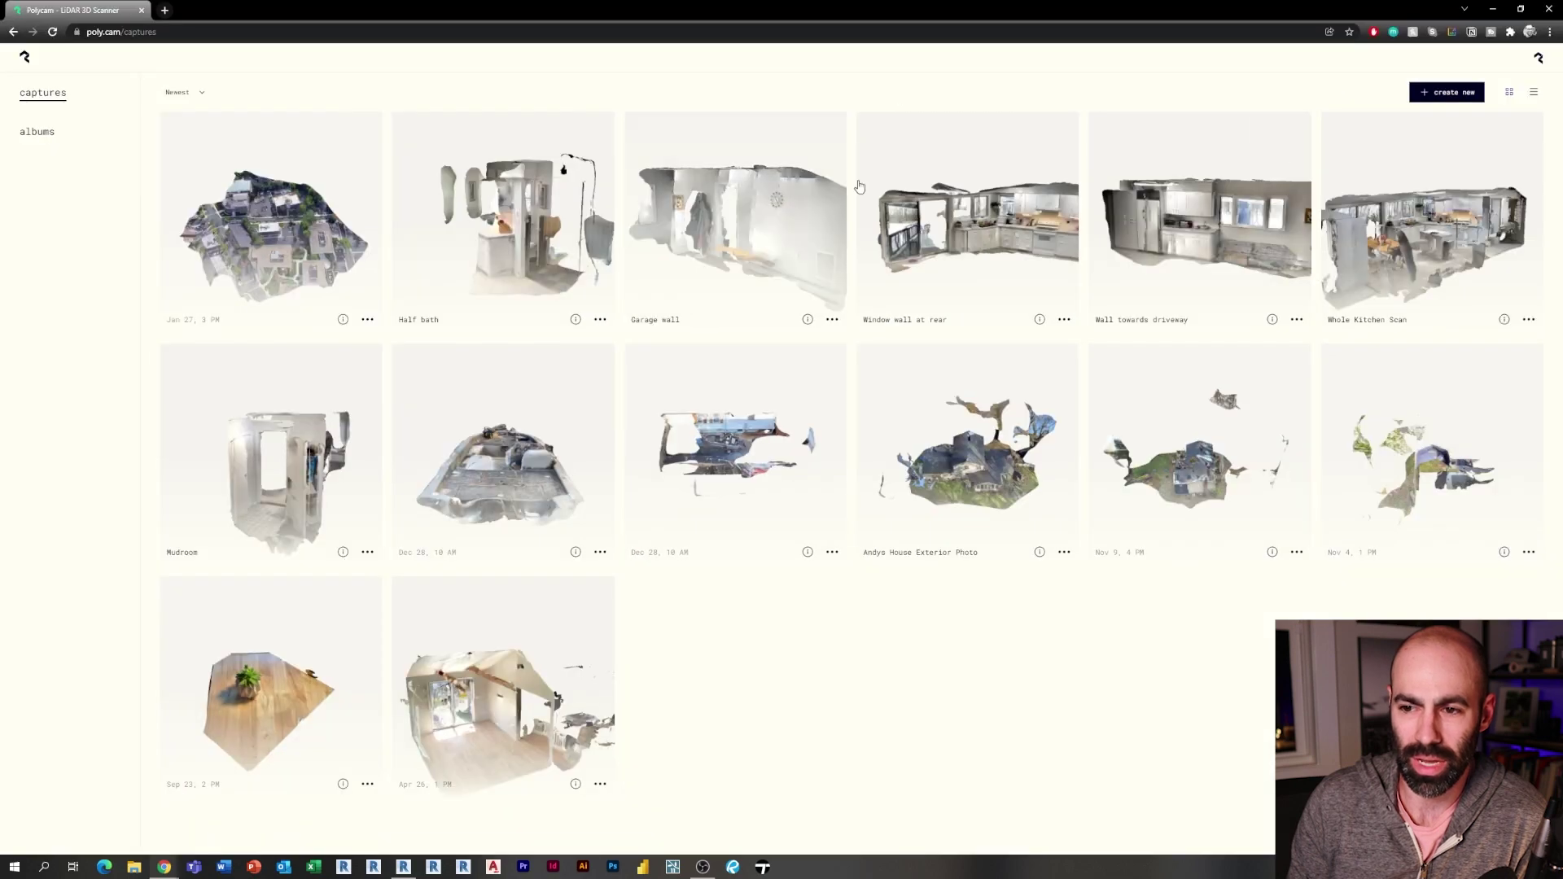
pyautogui.click(1431, 236)
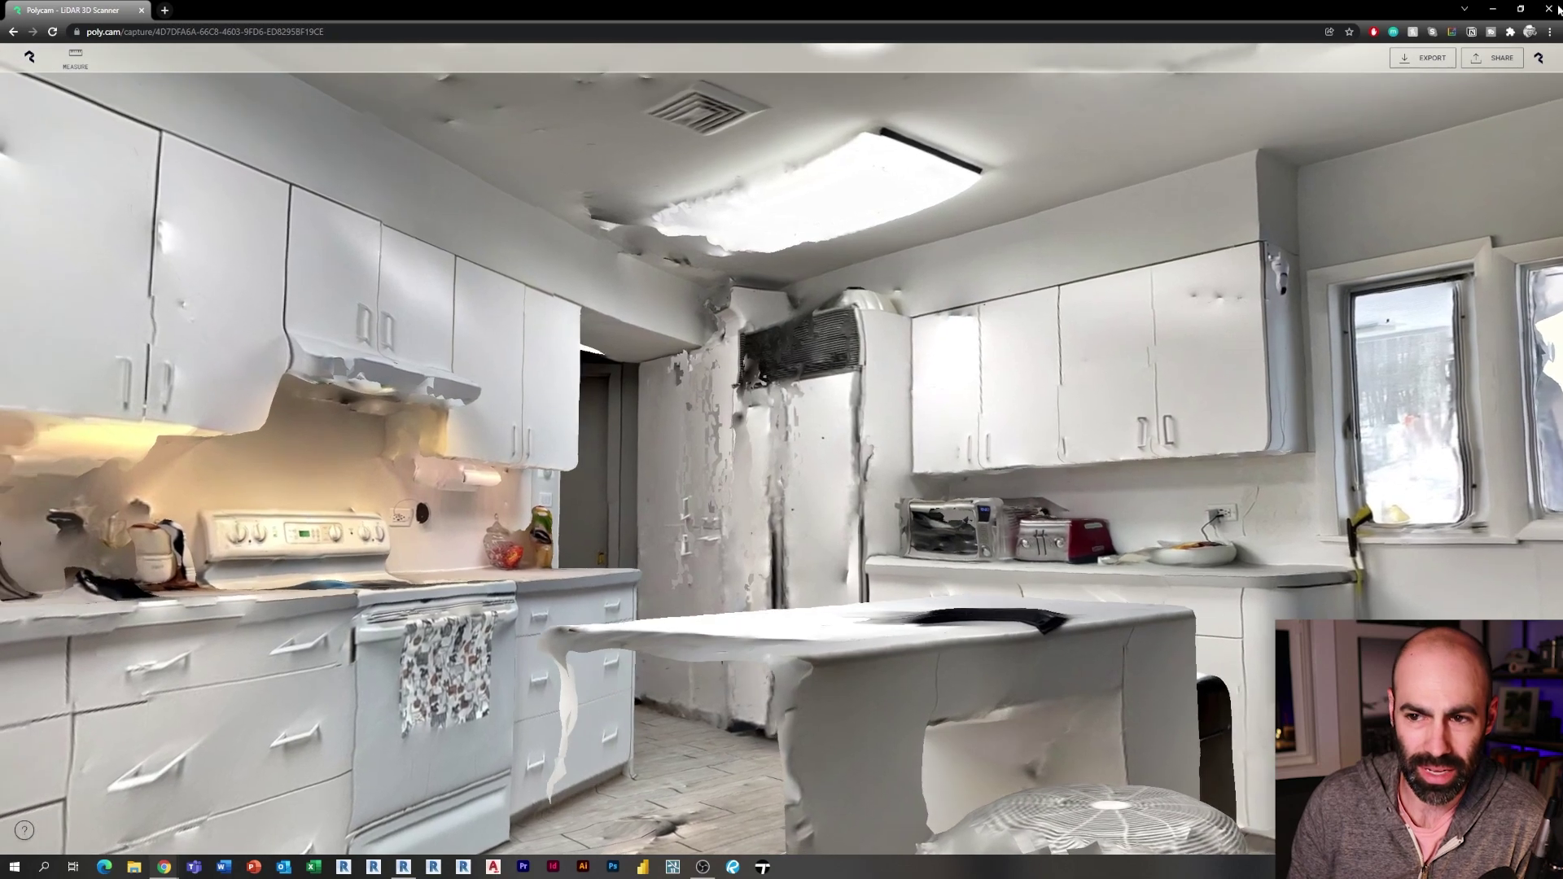
pyautogui.click(1495, 10)
# Back in Revit's ceiling plan, measure the depth of the scanned soffit from the long exterior wall
pyautogui.scroll(-1, 505, 757)
pyautogui.moveTo(505, 757); pyautogui.dragTo(666, 644, button='middle')
pyautogui.scroll(3, 603, 639)
pyautogui.click(153, 8)
pyautogui.scroll(4, 505, 586)
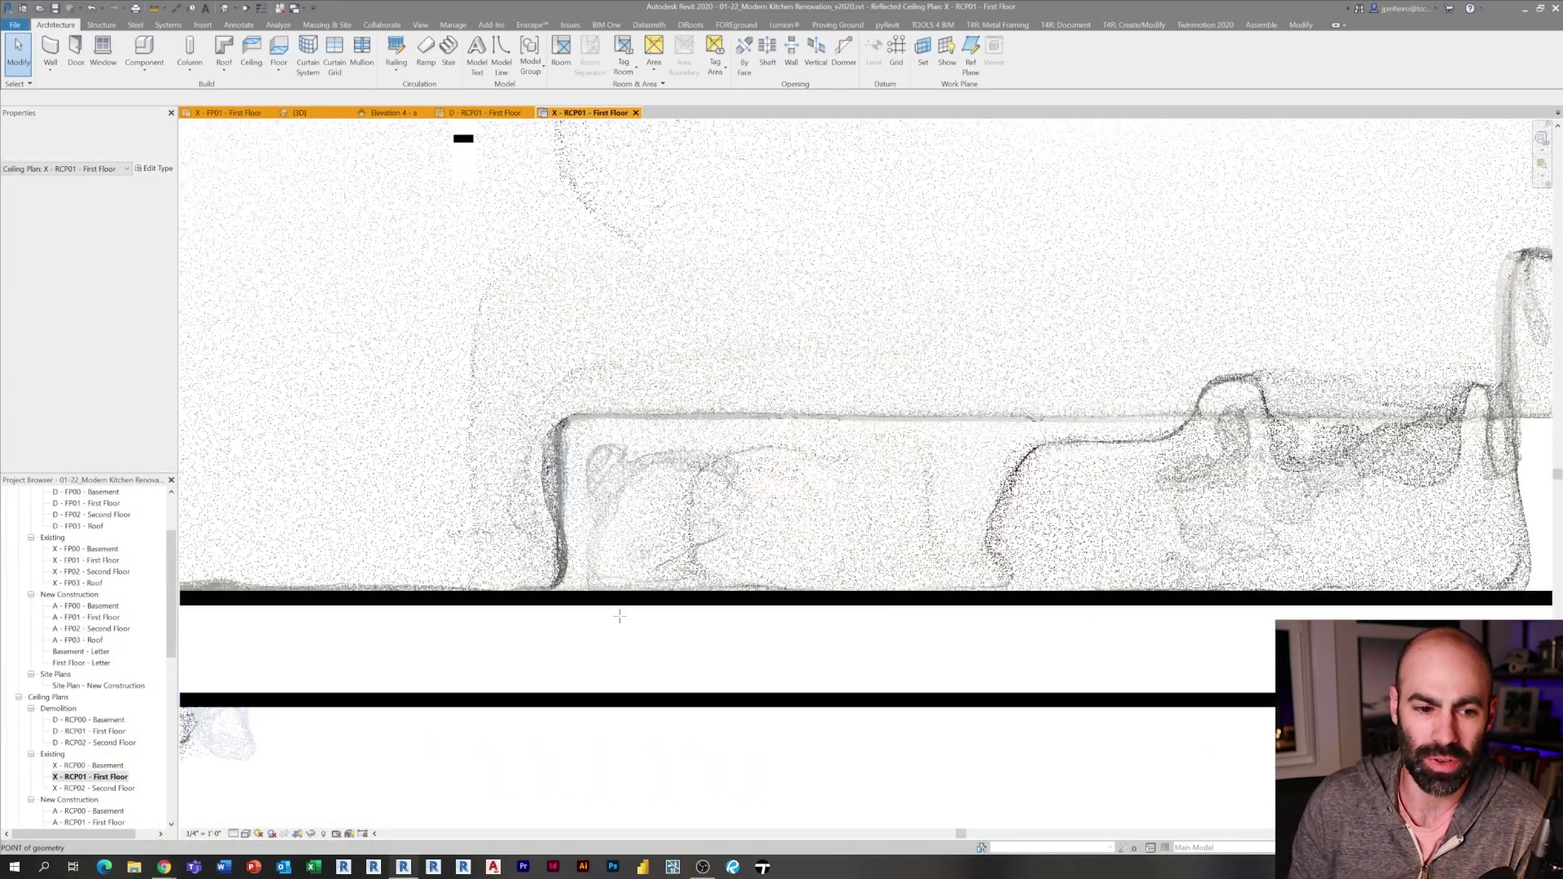
pyautogui.click(617, 612)
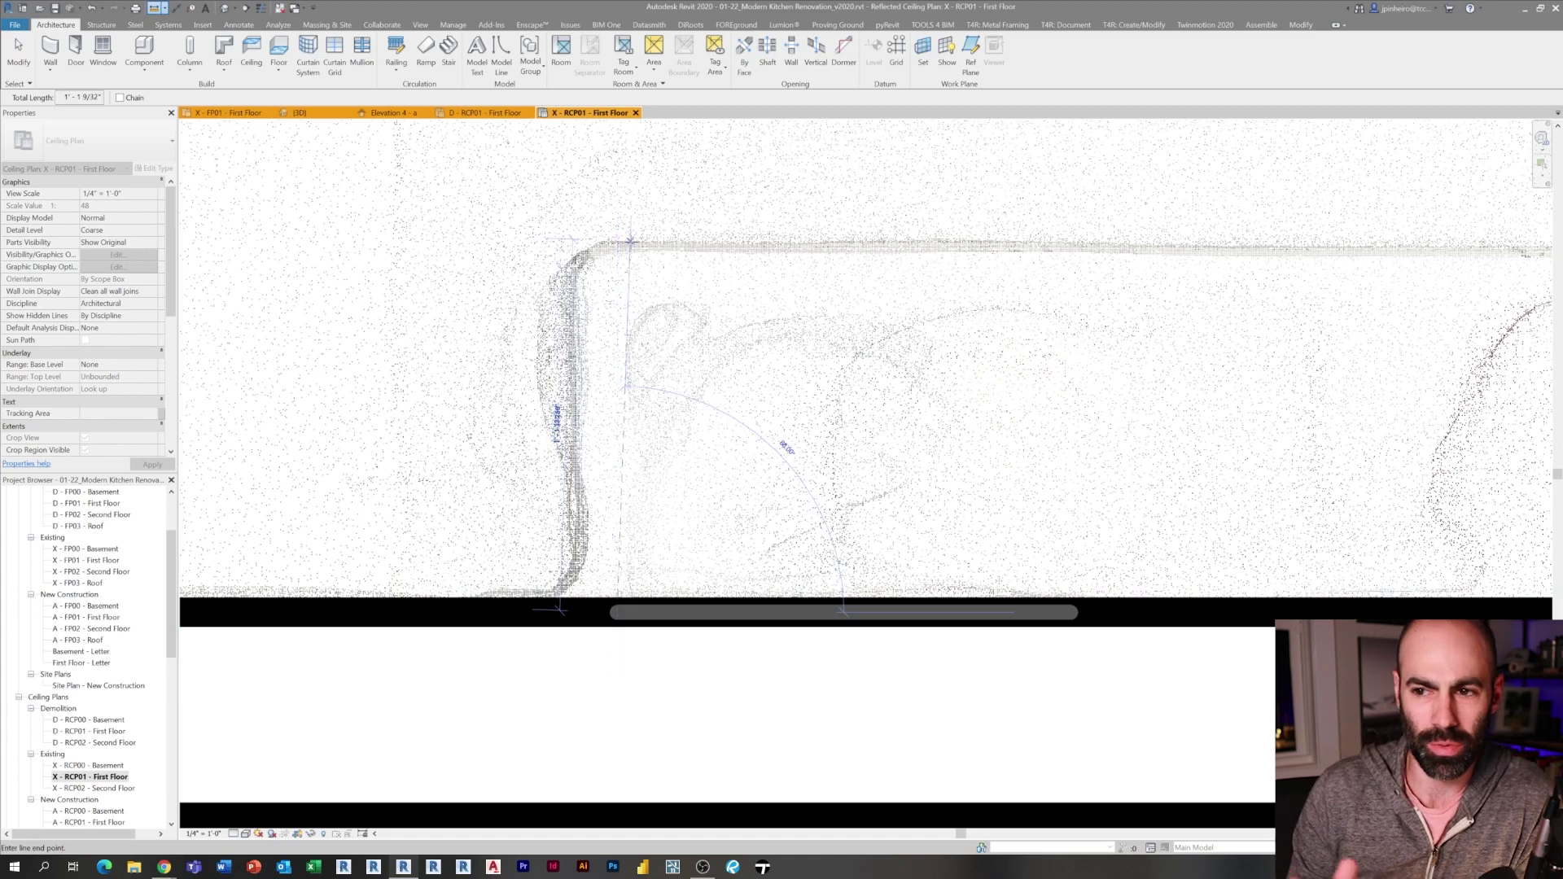
pyautogui.scroll(8, 617, 241)
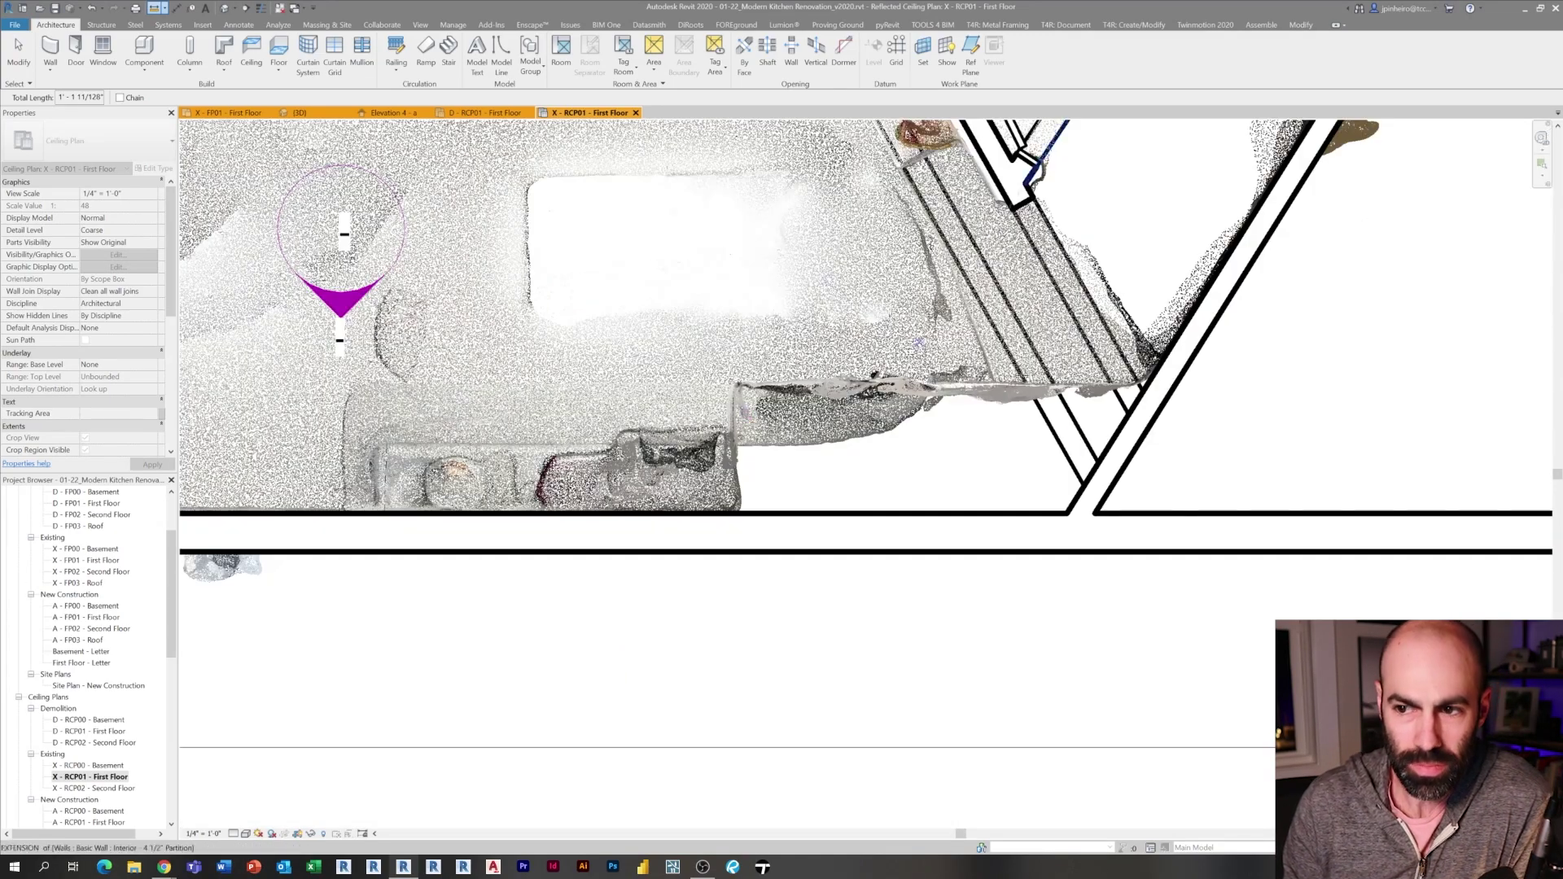
pyautogui.press('Escape')
pyautogui.press('Escape')
# Start a wall similar to the diagonal soffit wall and set its location line to Finish Face: Exterior
pyautogui.click(1064, 436)
pyautogui.moveTo(977, 440); pyautogui.dragTo(1110, 460, button='middle')
pyautogui.press('c')
pyautogui.press('s')
pyautogui.scroll(3, 466, 517)
pyautogui.click(550, 551)
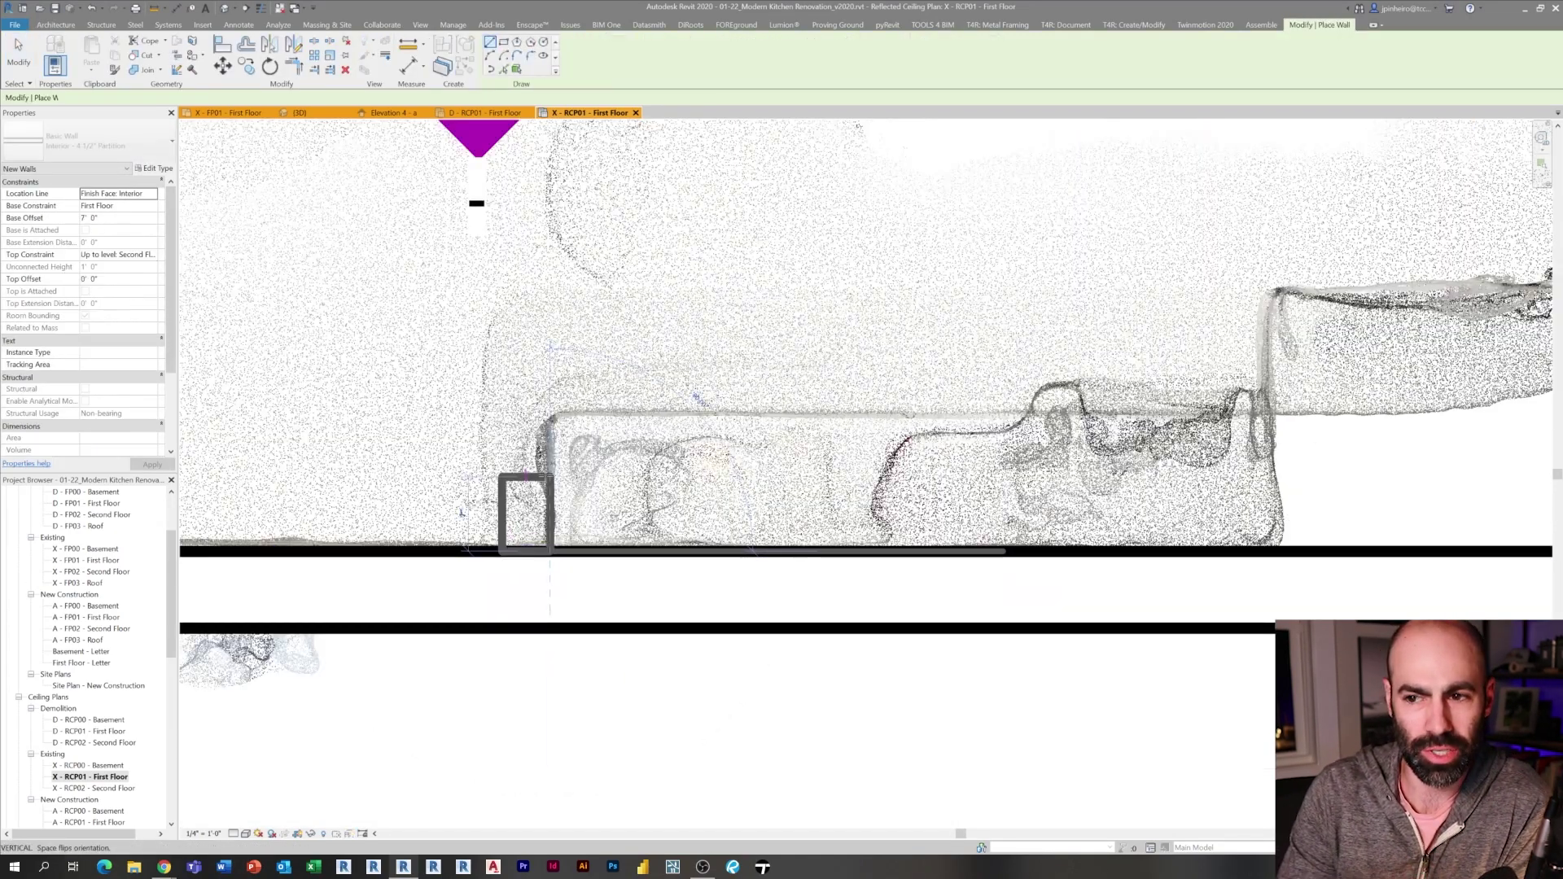
pyautogui.click(311, 98)
pyautogui.click(313, 130)
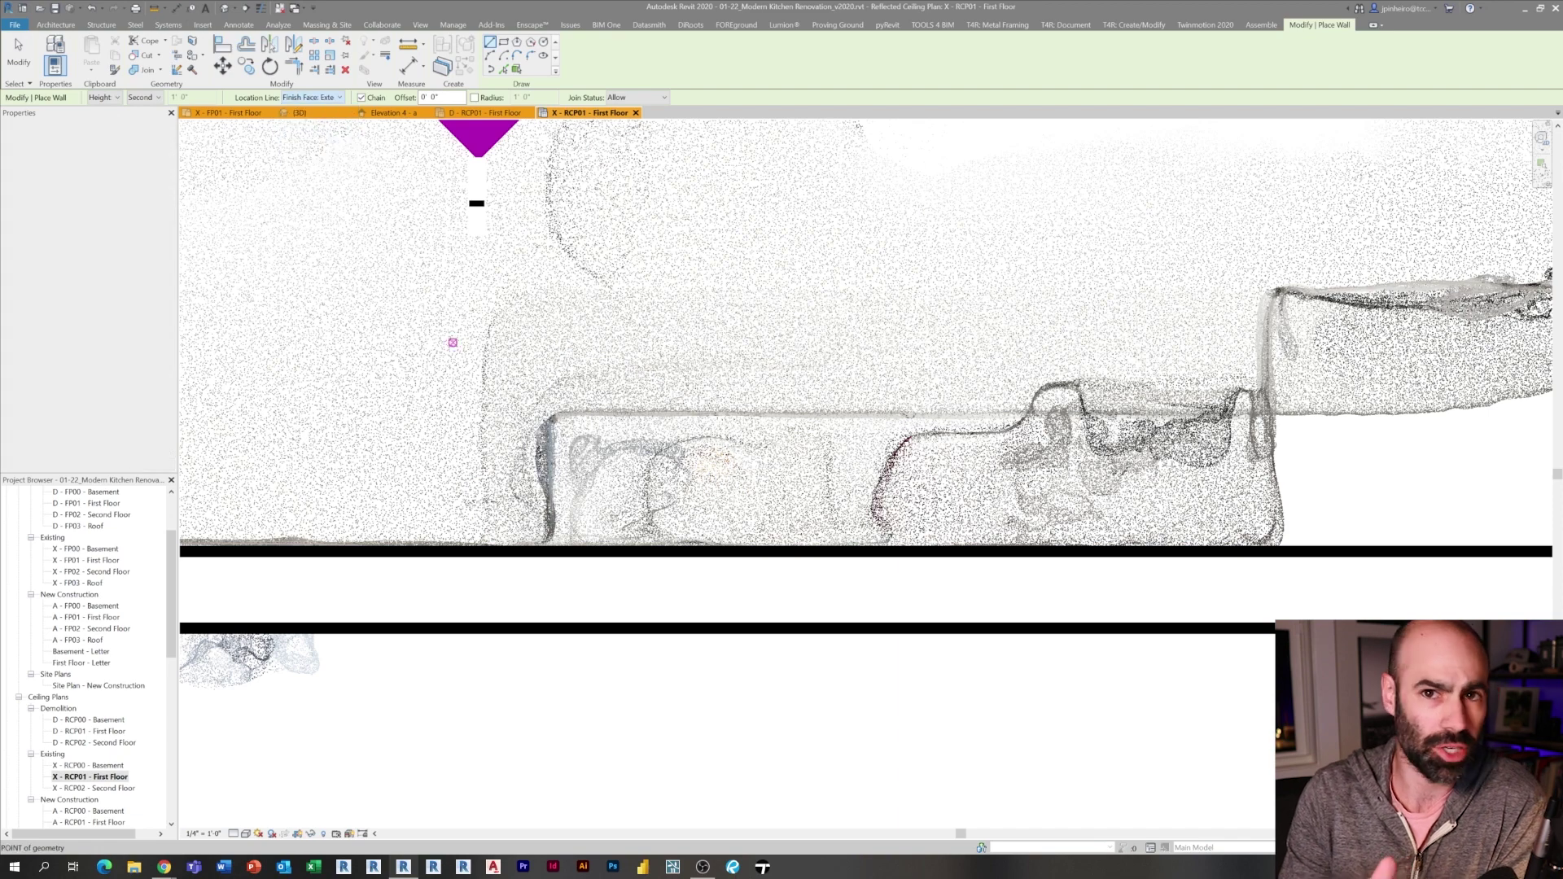
# Draw the soffit walls along the scanned edge, out from the long exterior wall and parallel to it towards the diagonal soffit
pyautogui.click(550, 551)
pyautogui.click(574, 412)
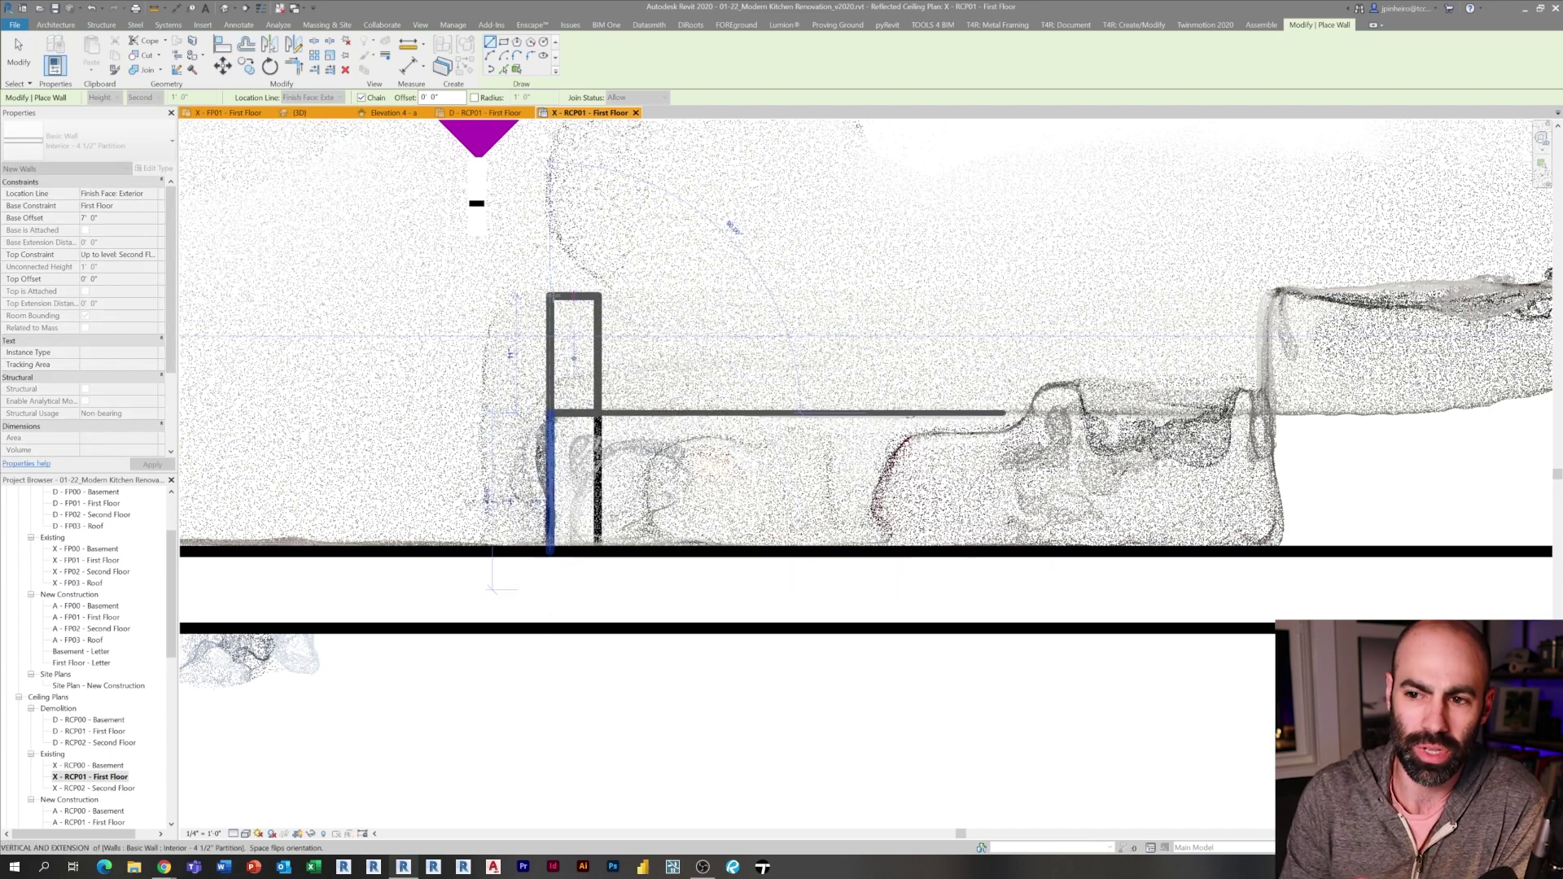
pyautogui.moveTo(1006, 413); pyautogui.dragTo(573, 468, button='middle')
pyautogui.scroll(-2, 572, 469)
pyautogui.click(936, 470)
pyautogui.press('Escape')
pyautogui.press('Escape')
# Trim the new soffit wall and the diagonal soffit wall to a corner
pyautogui.press('t')
pyautogui.press('r')
pyautogui.click(913, 481)
pyautogui.click(1026, 340)
pyautogui.press('Escape')
pyautogui.scroll(-3, 1115, 669)
pyautogui.scroll(3, 1089, 582)
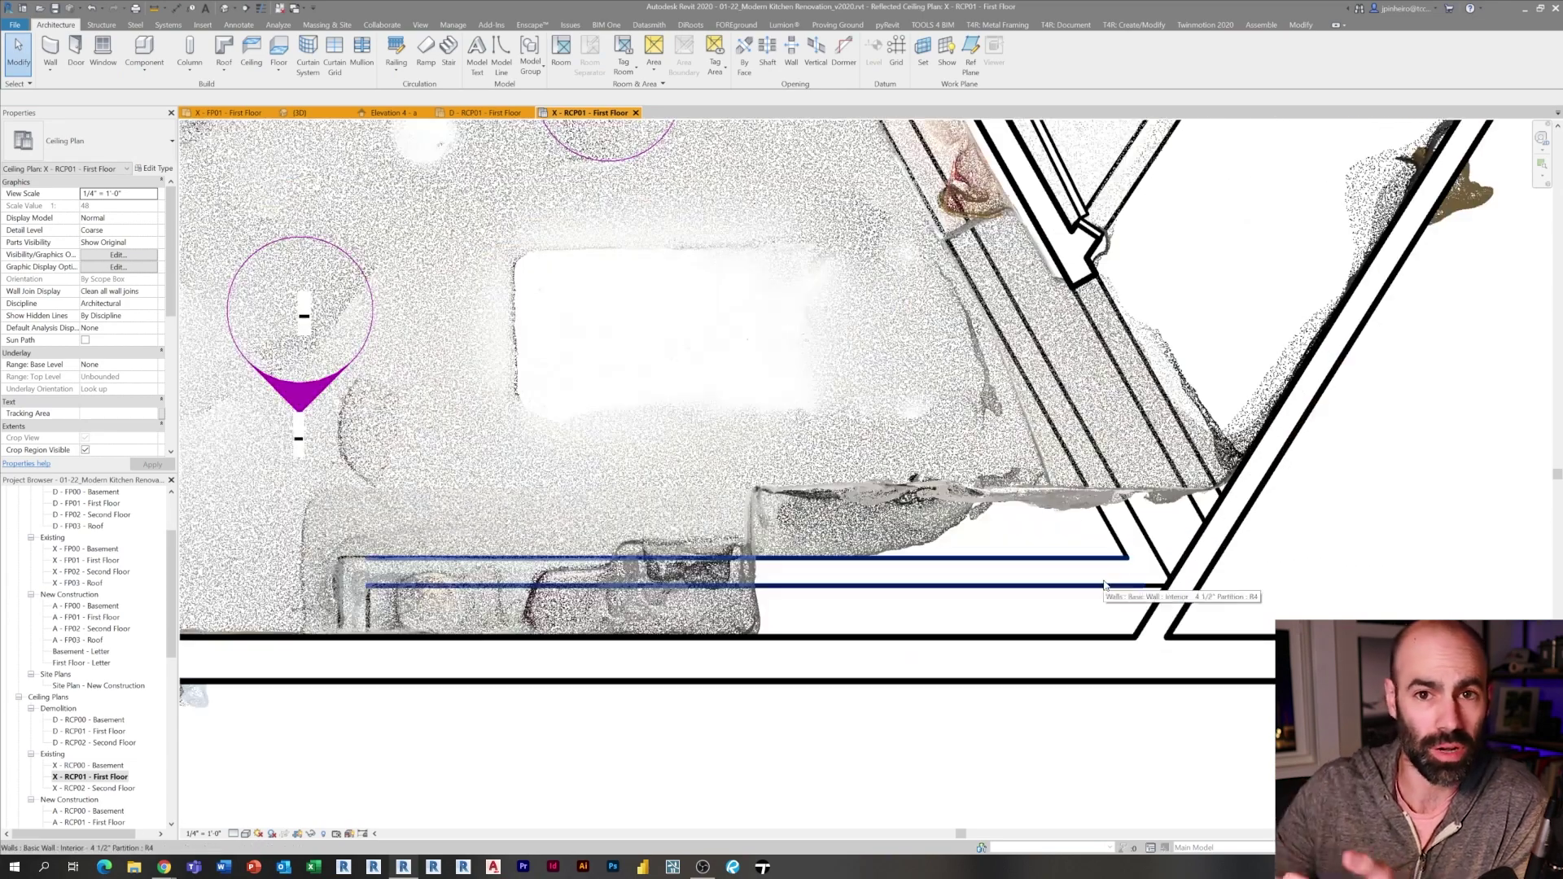
# Switch to the Polycam kitchen scan and examine how the soffits run above both cabinet walls
pyautogui.click(164, 867)
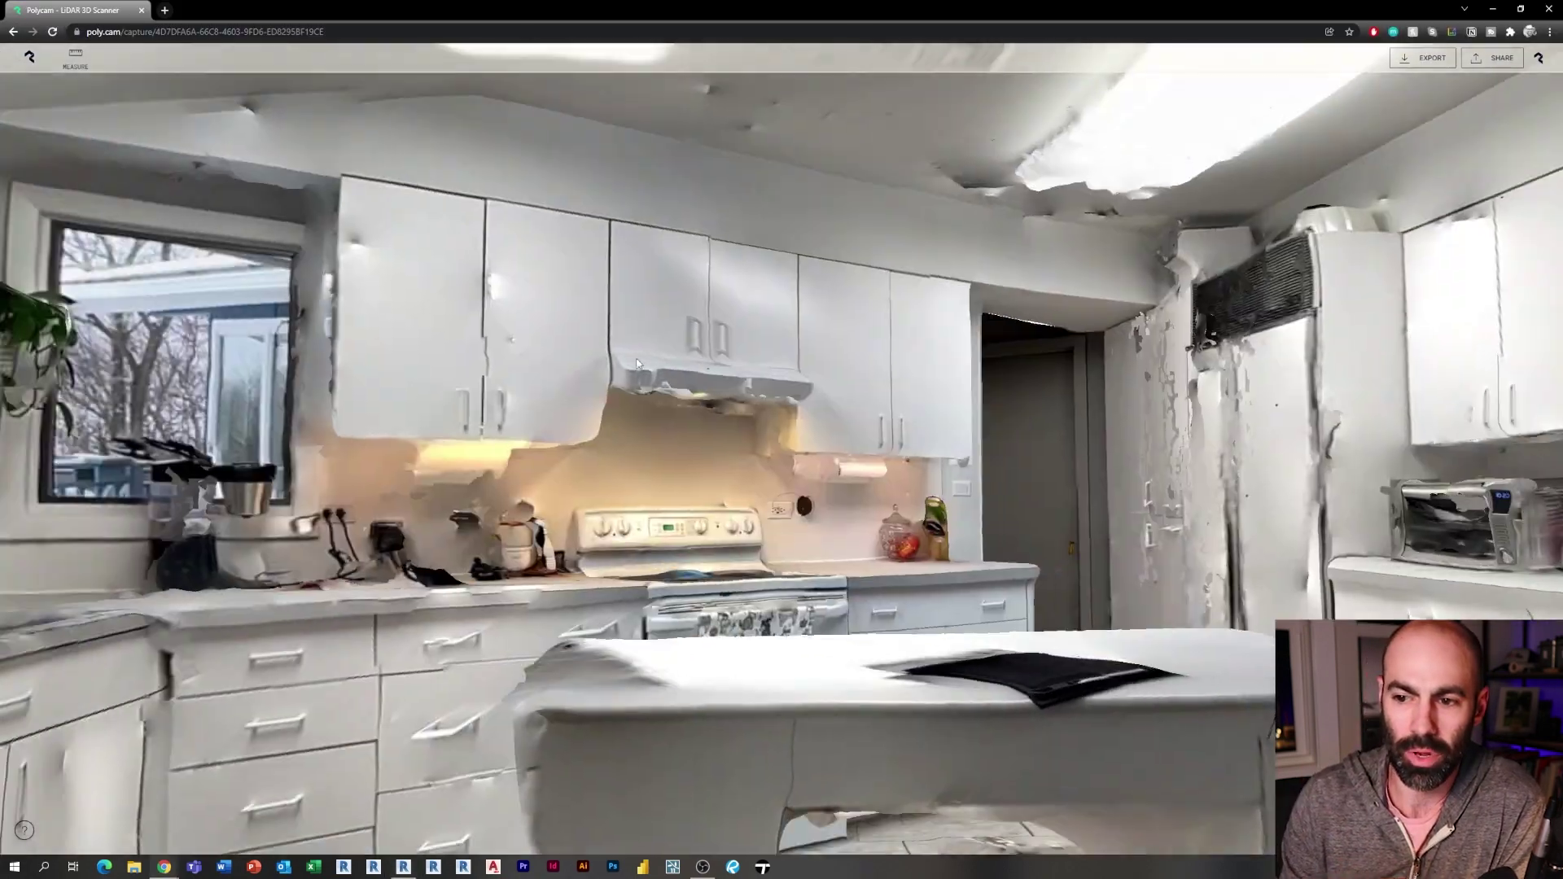
pyautogui.moveTo(637, 364); pyautogui.dragTo(734, 359)
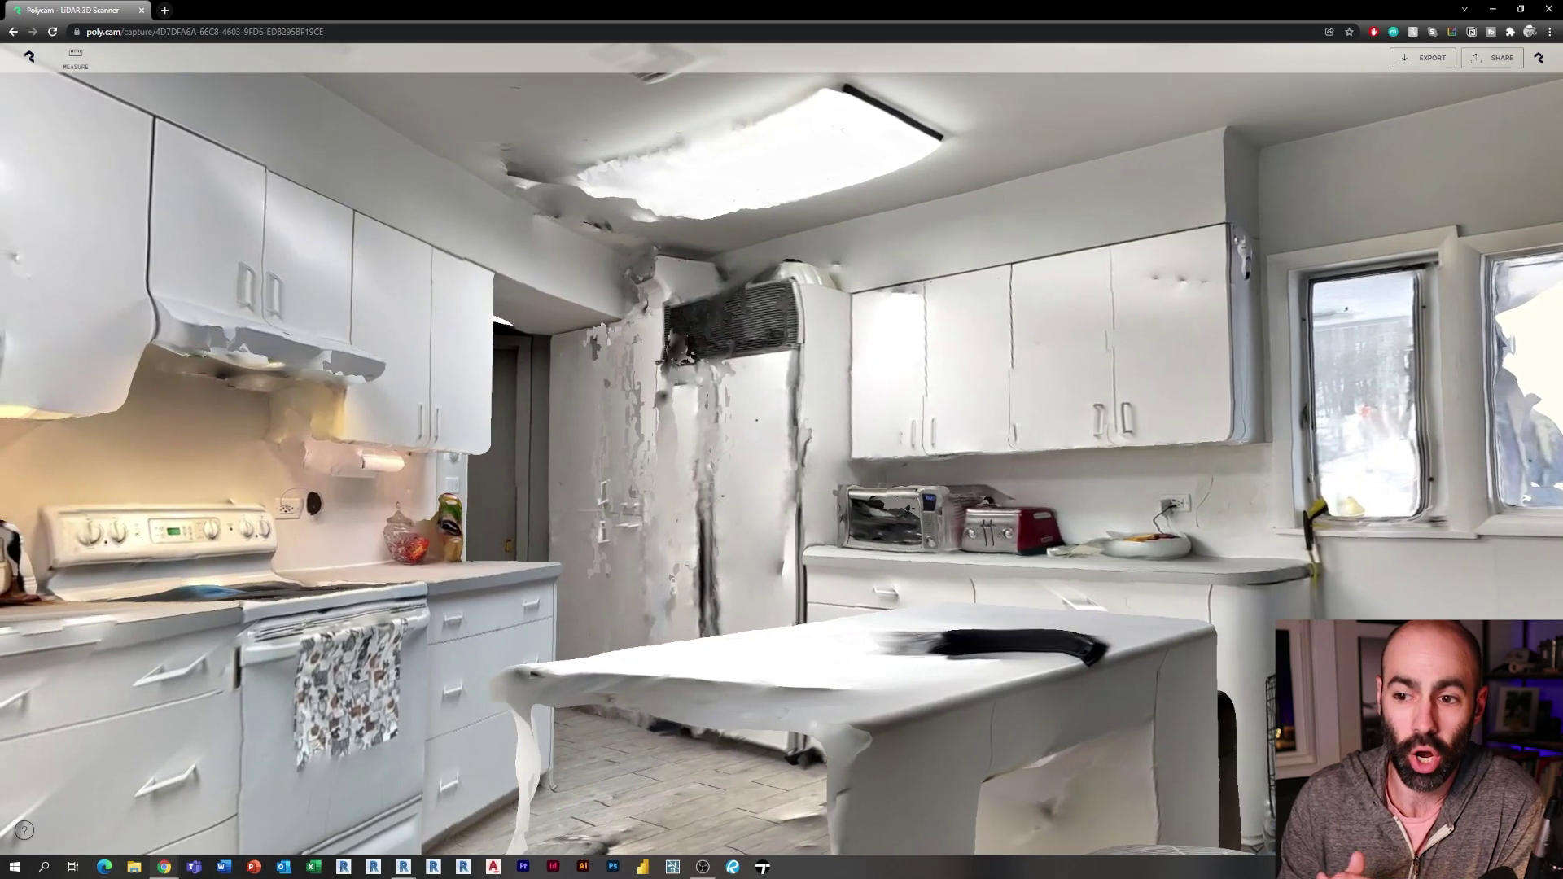
# Examine the soffits in the Wall towards driveway capture and compare them with the first-floor ceiling plan in Revit
pyautogui.click(13, 32)
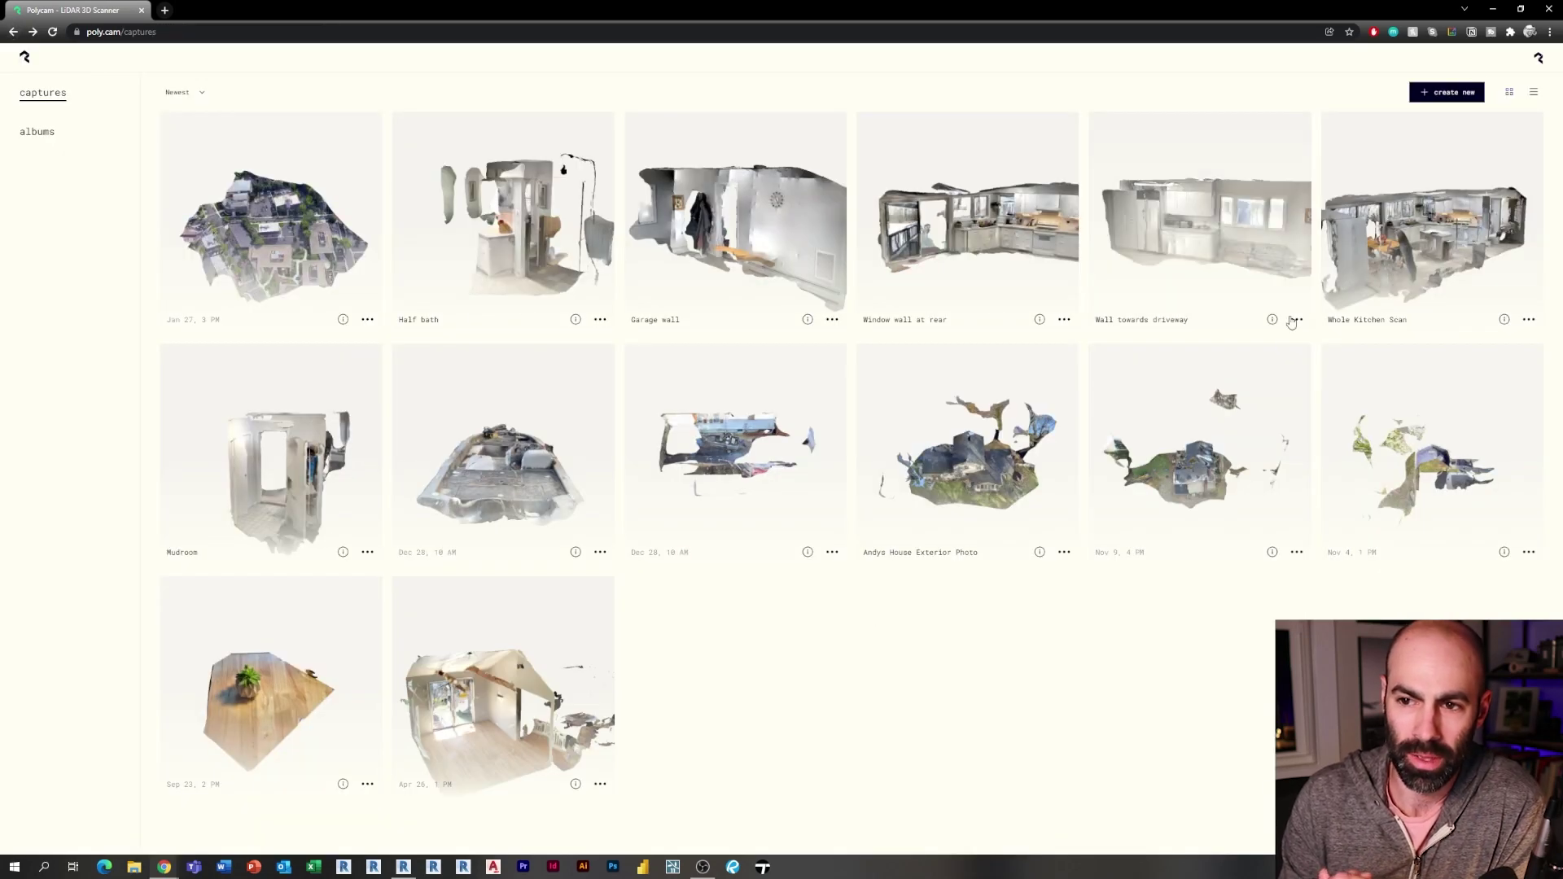
pyautogui.click(1240, 266)
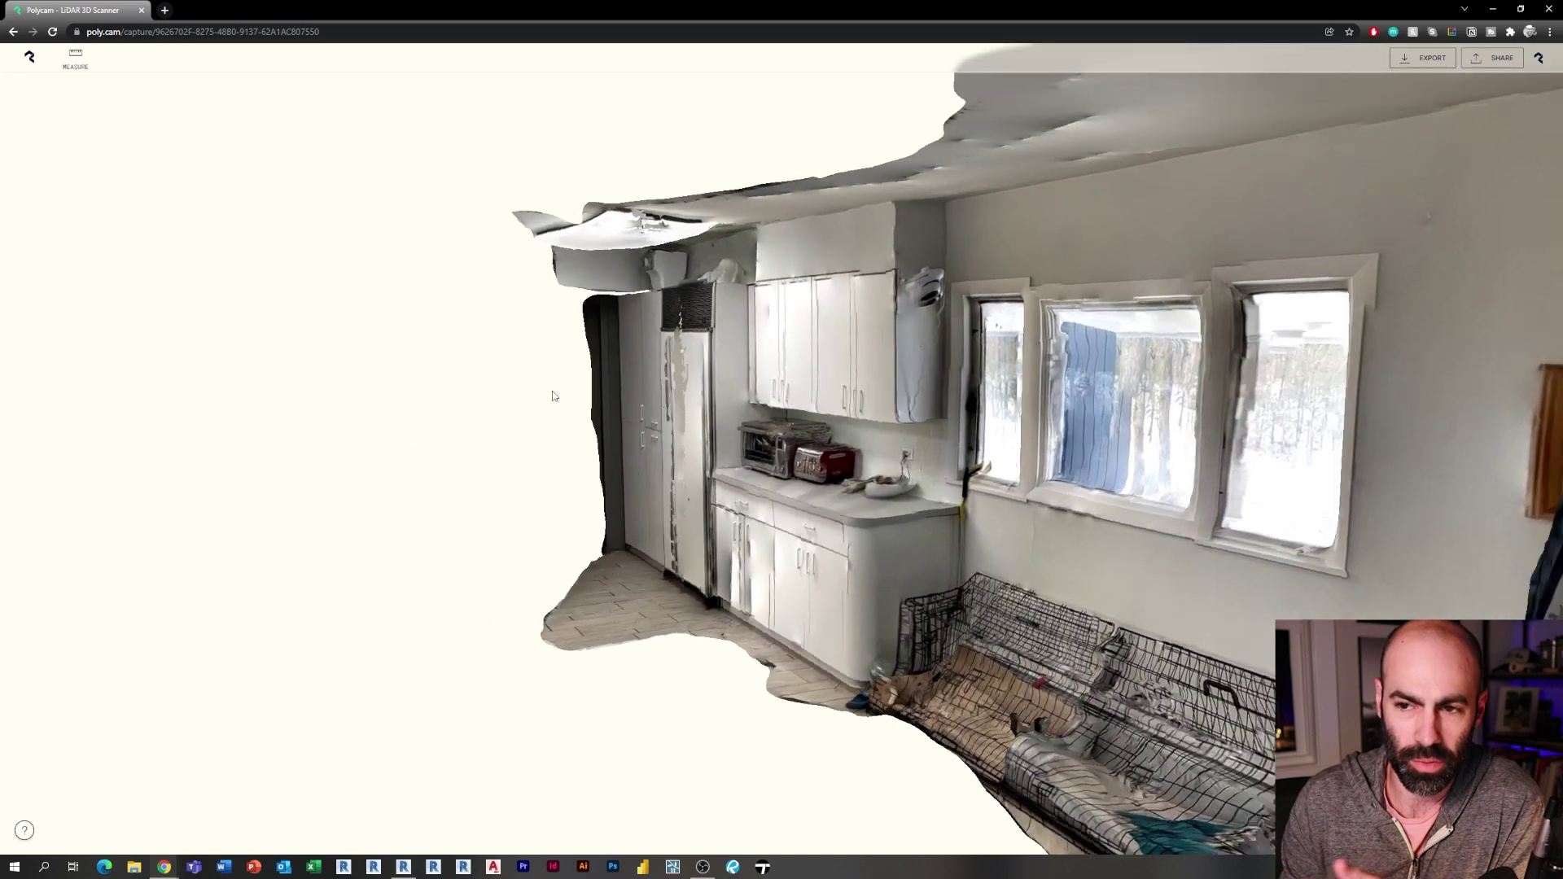
pyautogui.moveTo(553, 392); pyautogui.dragTo(684, 309)
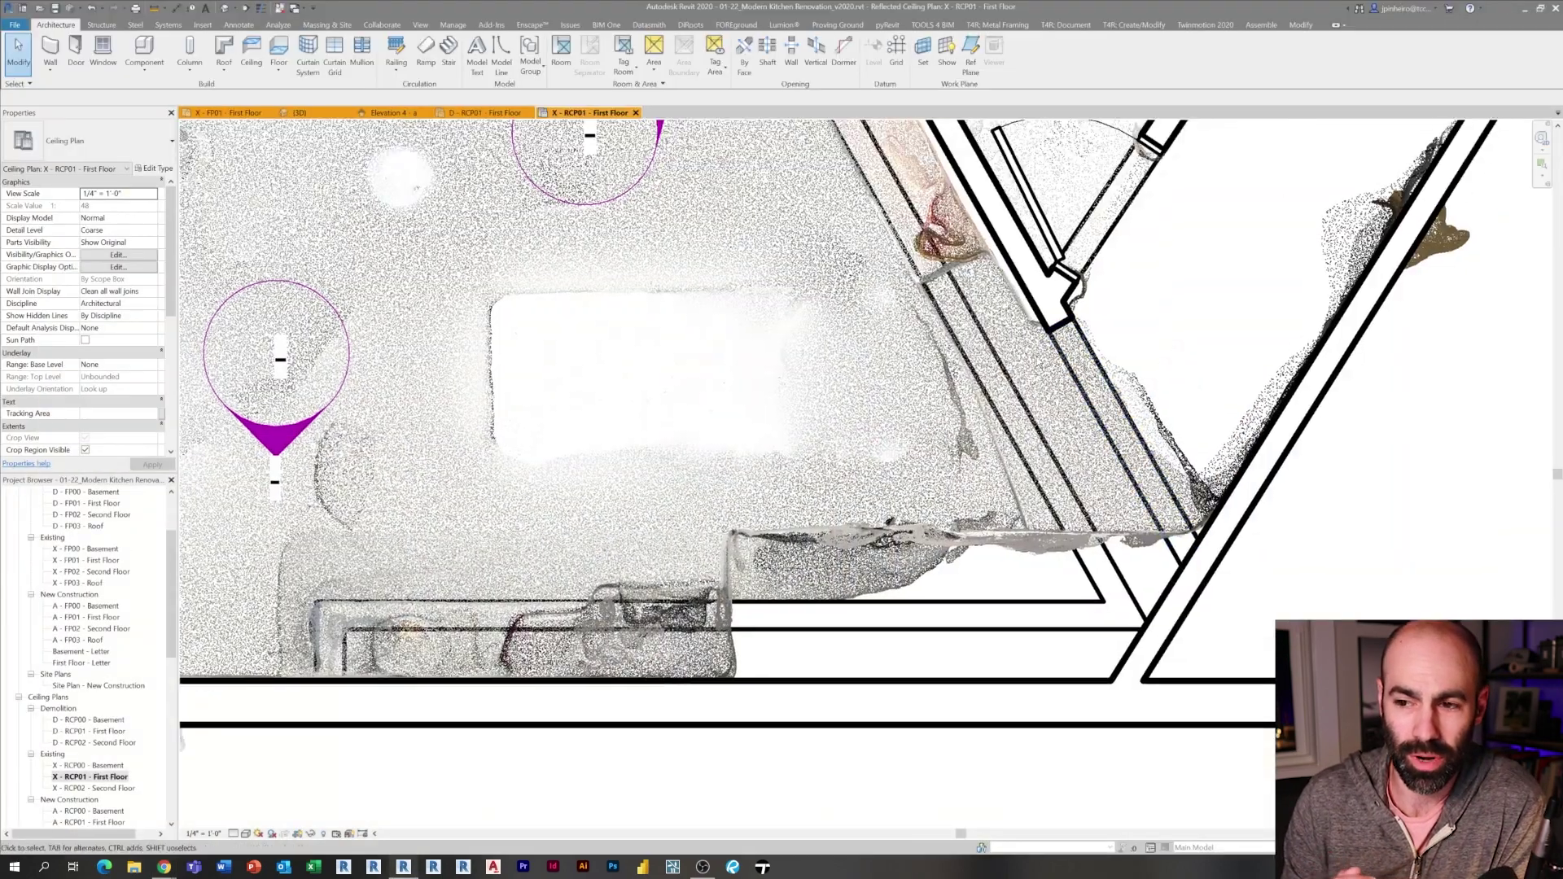
pyautogui.scroll(-3, 1085, 510)
pyautogui.scroll(4, 1085, 510)
pyautogui.scroll(1, 1085, 509)
# Switch back to Polycam and view the Window wall at rear and Whole Kitchen Scan captures to study the soffit beside the doorway
pyautogui.click(165, 867)
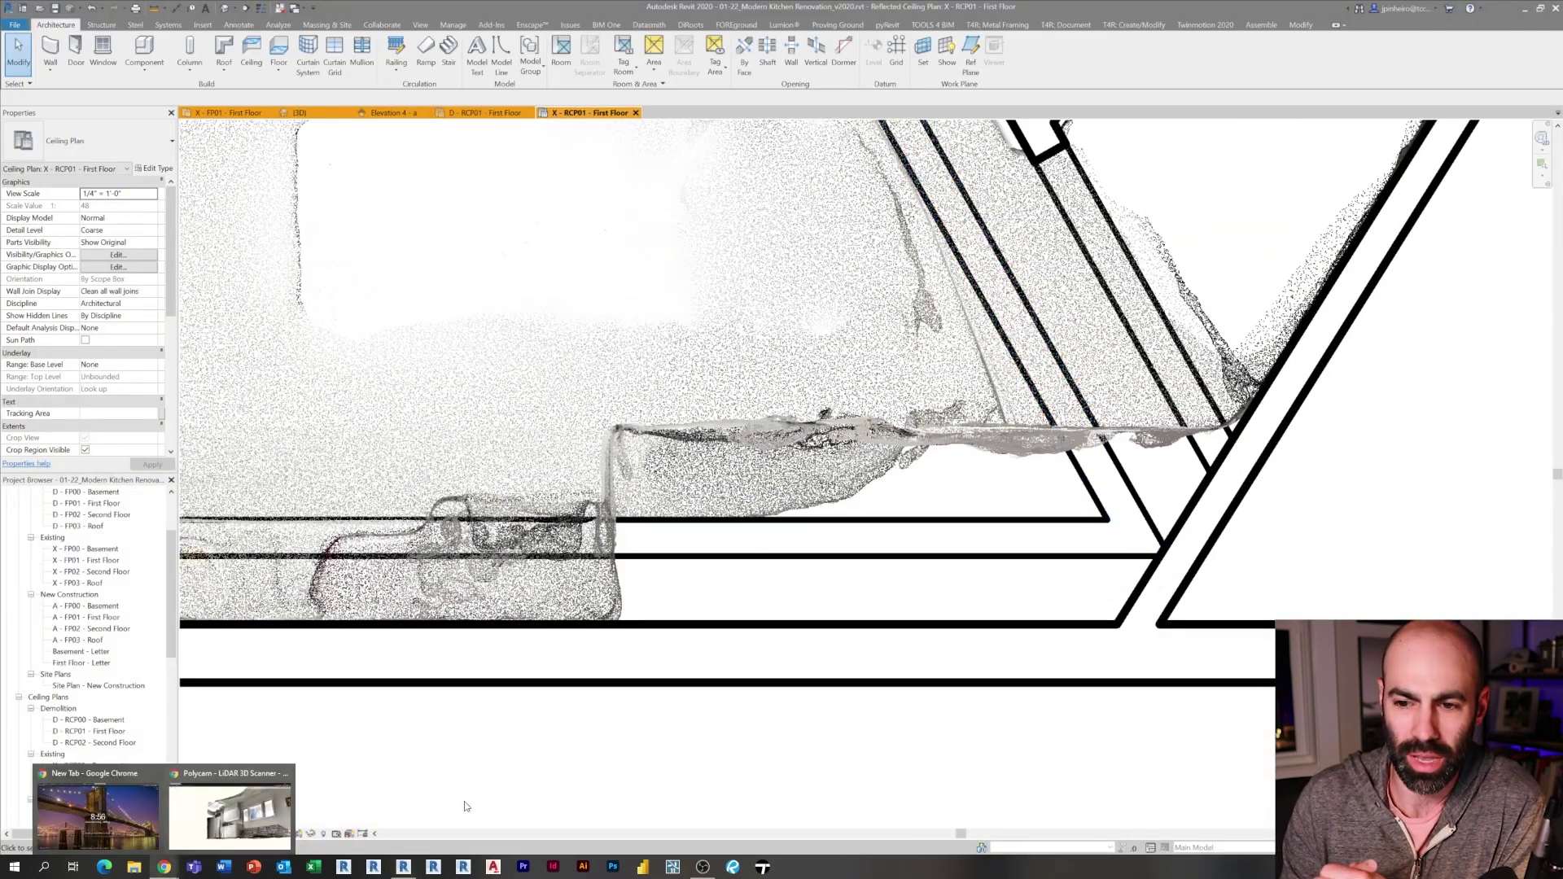
pyautogui.click(203, 814)
pyautogui.click(15, 34)
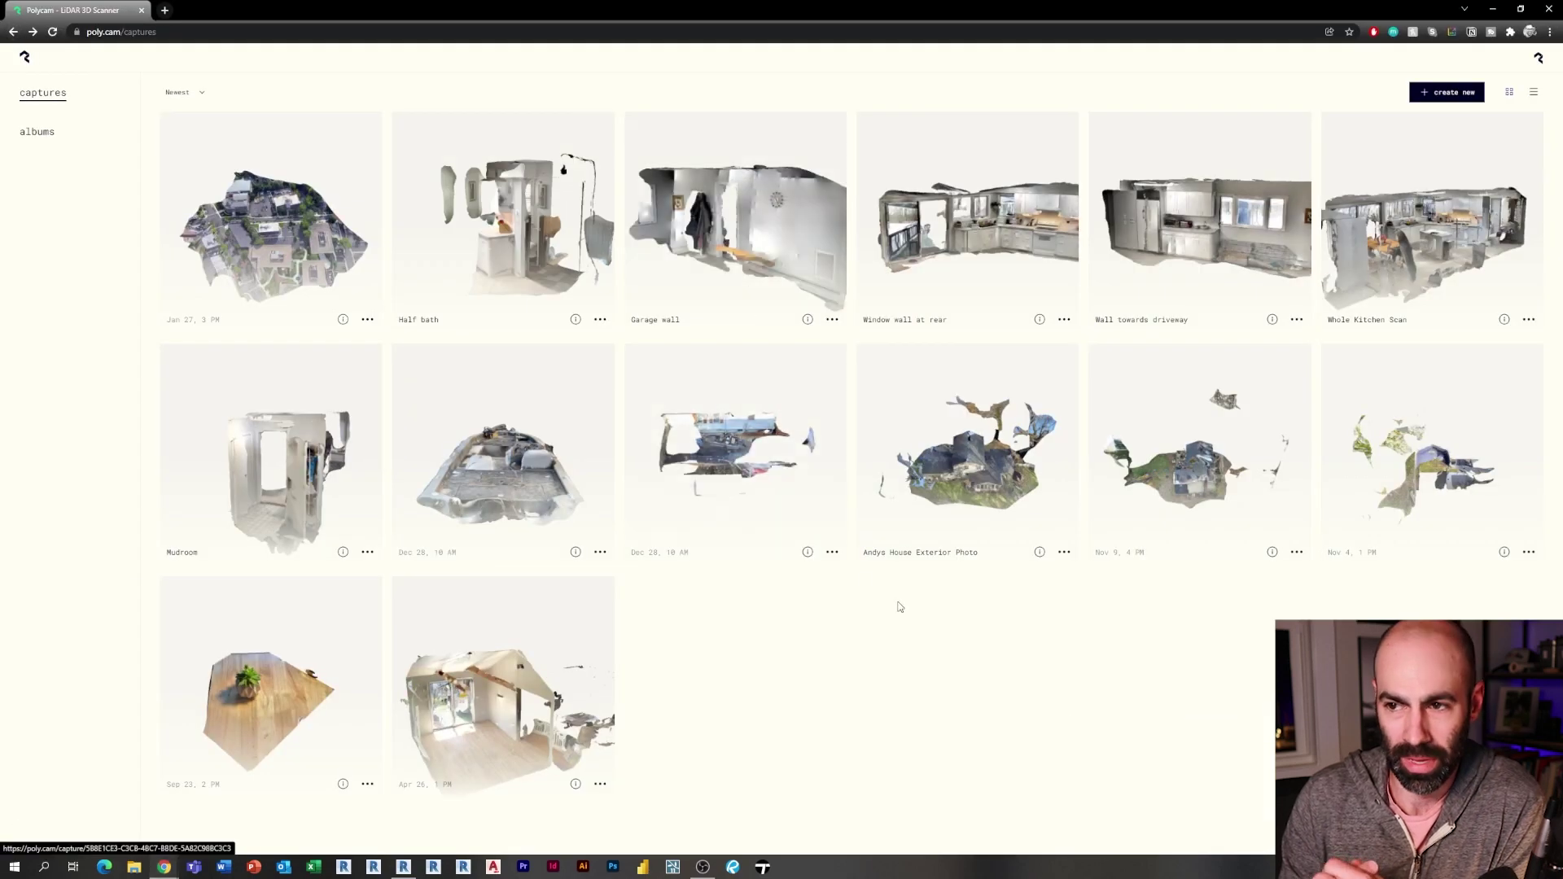
pyautogui.click(973, 245)
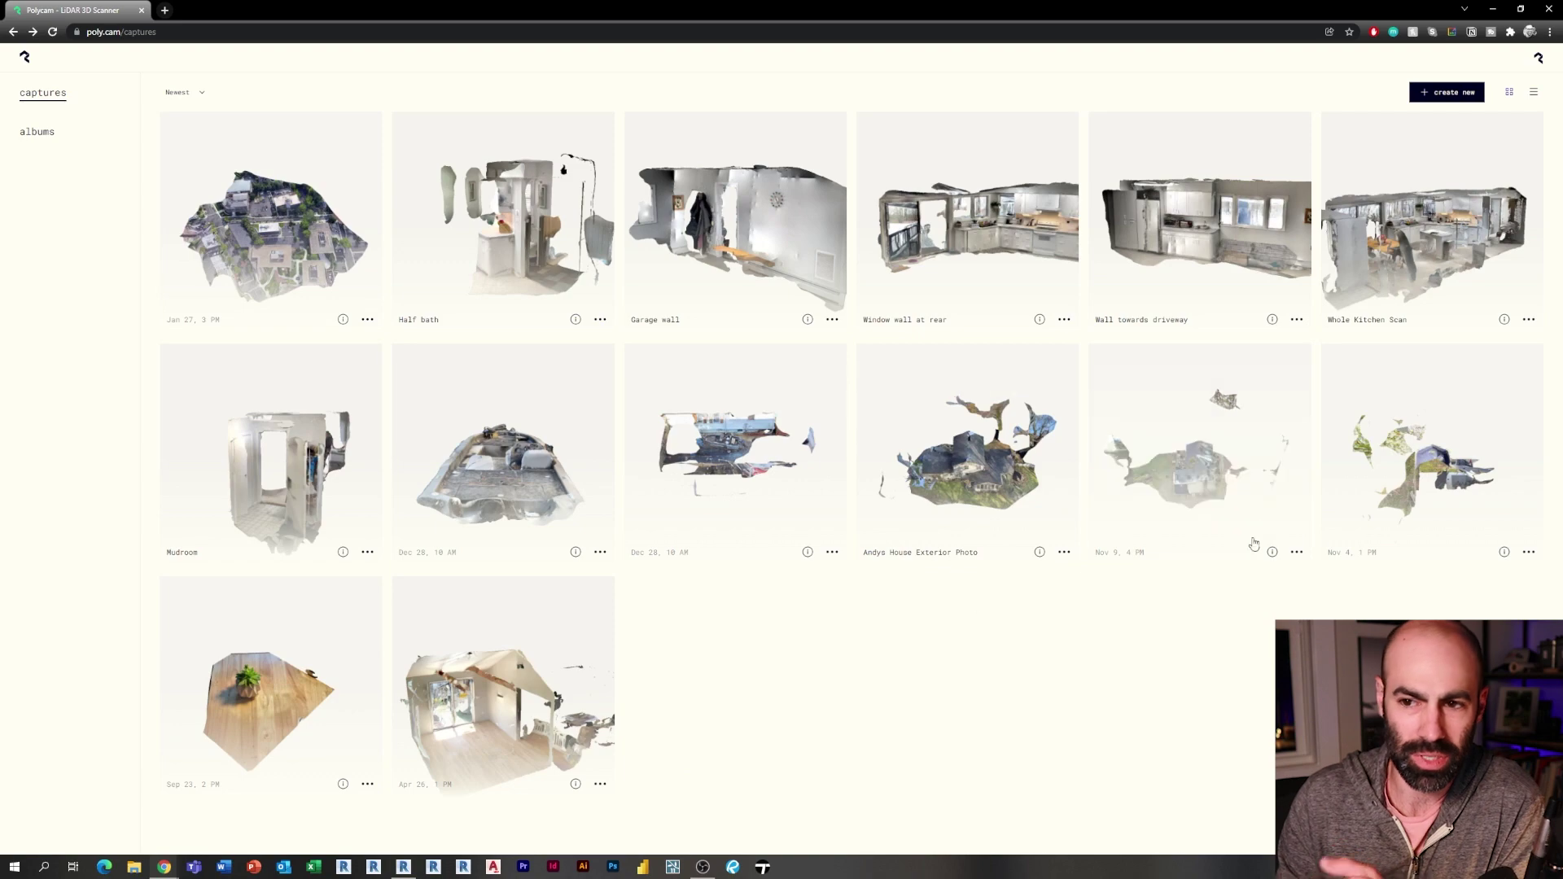
pyautogui.click(1432, 255)
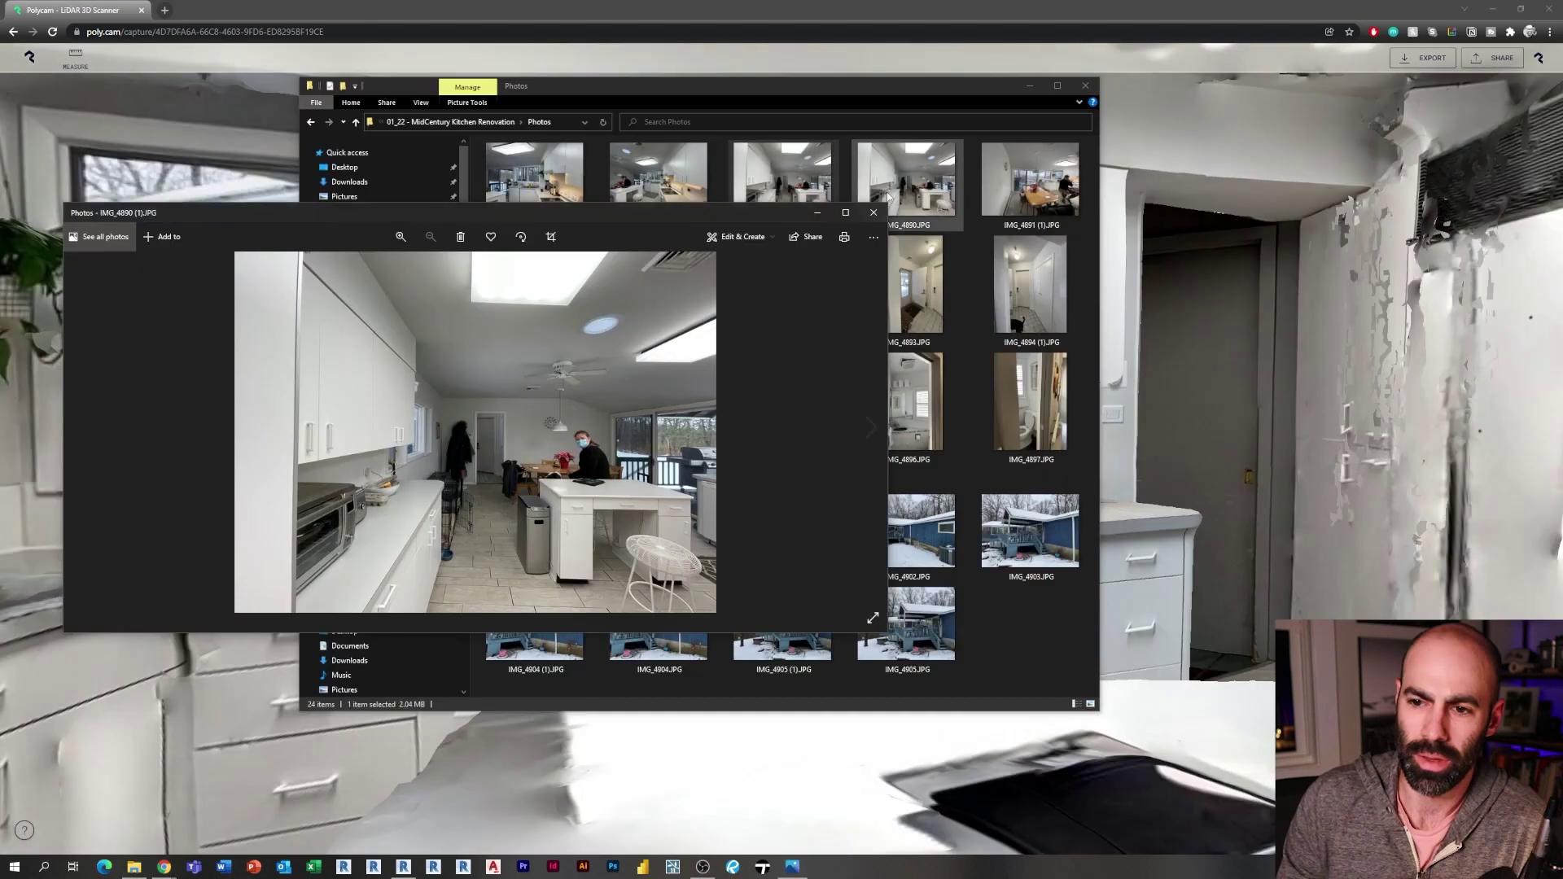
# Open site photo IMG_4900.JPG and examine how the soffit runs from the wall cabinets across the doorway to the tall cabinets
pyautogui.click(873, 208)
pyautogui.doubleClick(872, 208)
pyautogui.click(873, 210)
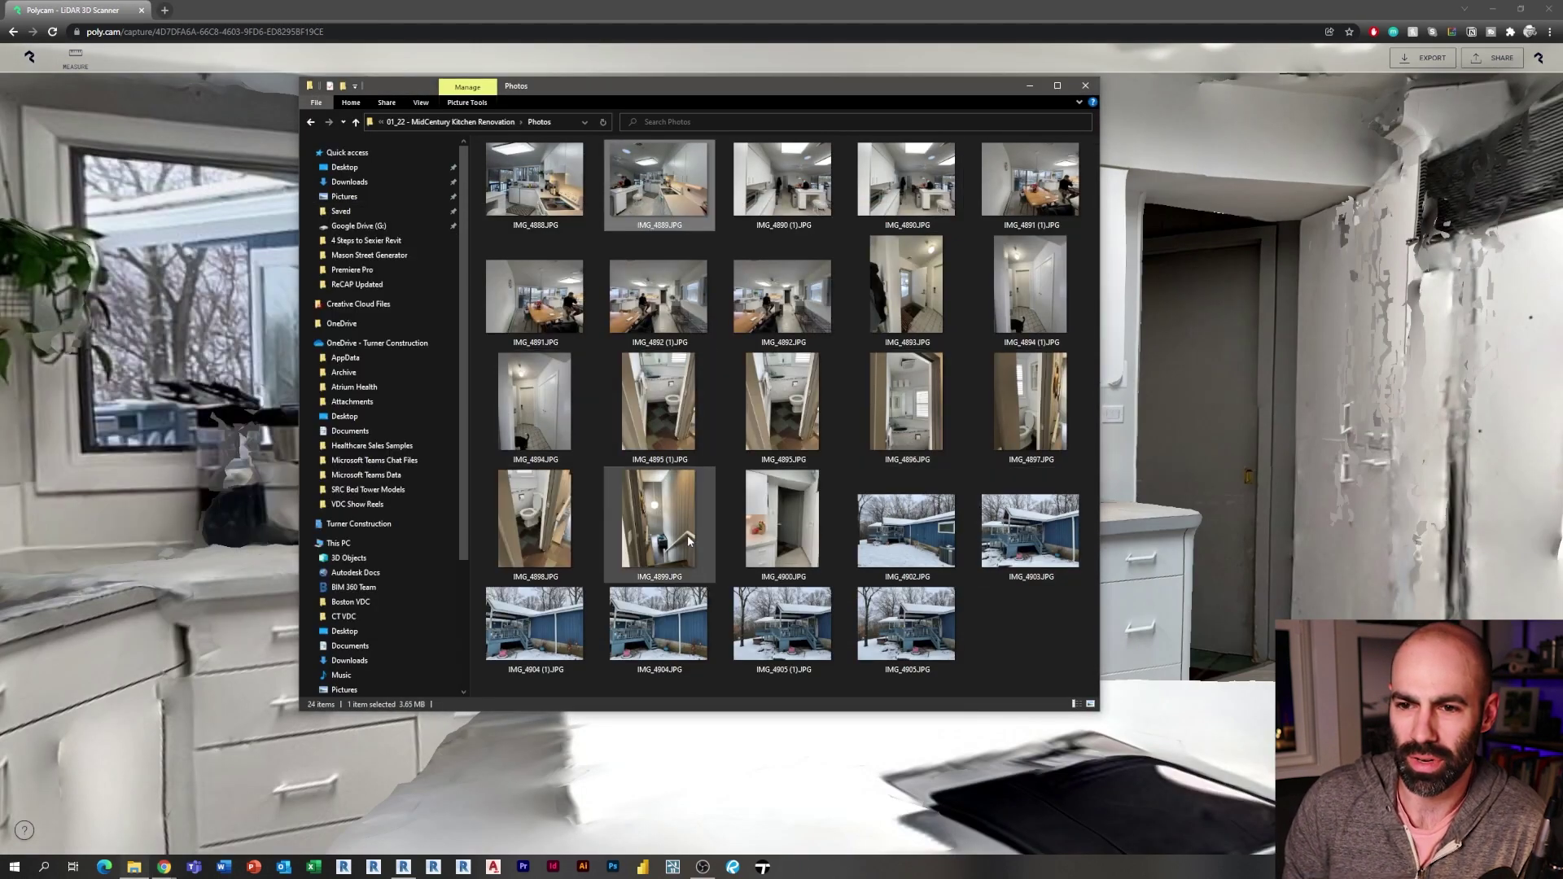
pyautogui.doubleClick(763, 527)
pyautogui.click(845, 212)
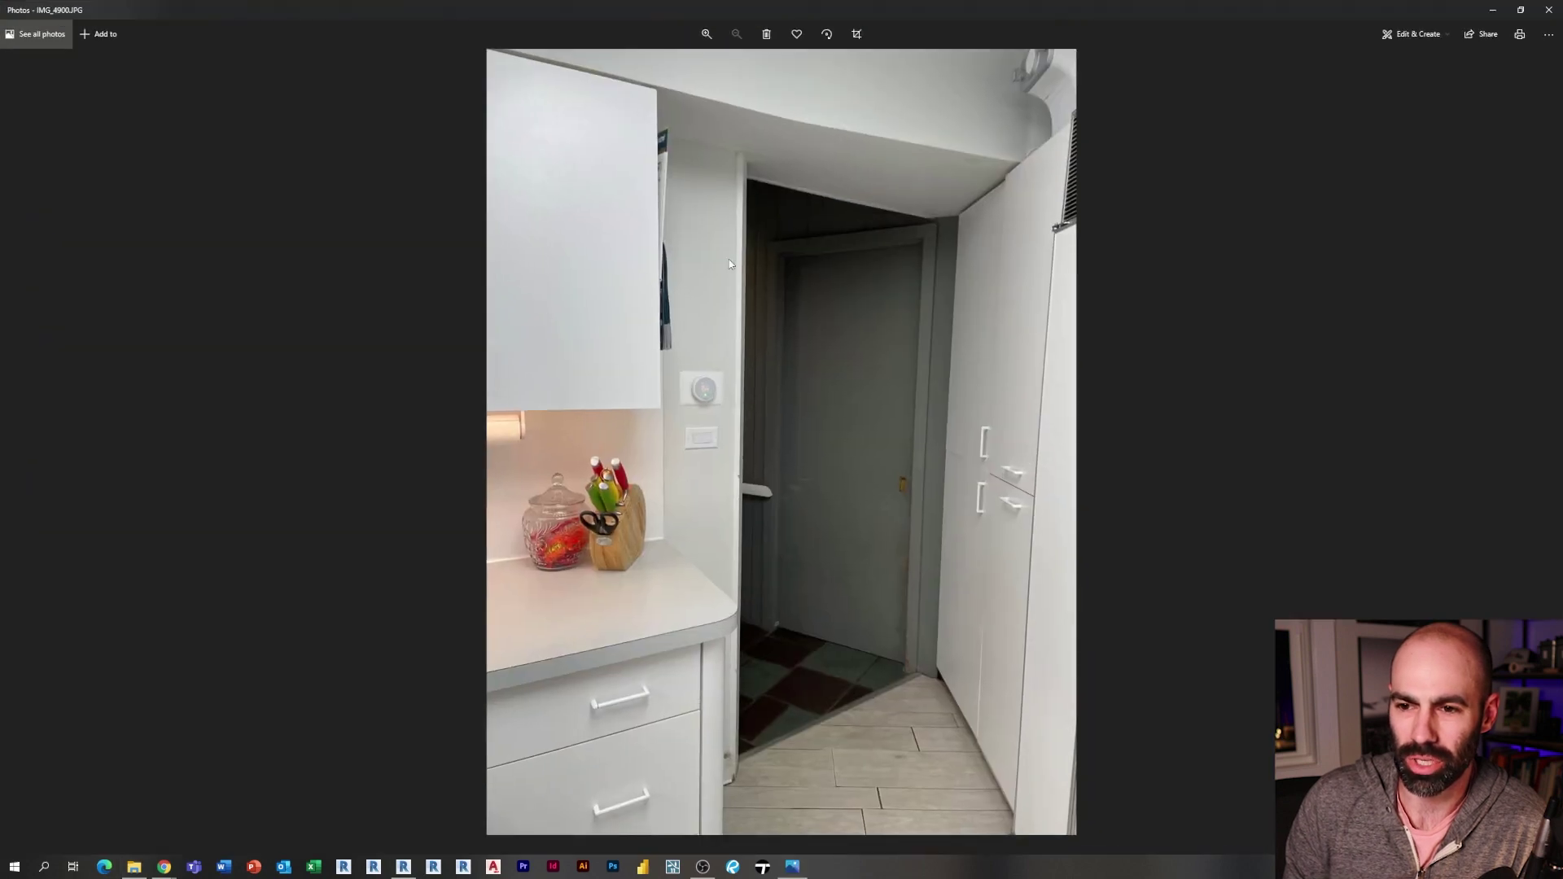
pyautogui.scroll(5, 886, 232)
pyautogui.click(1548, 10)
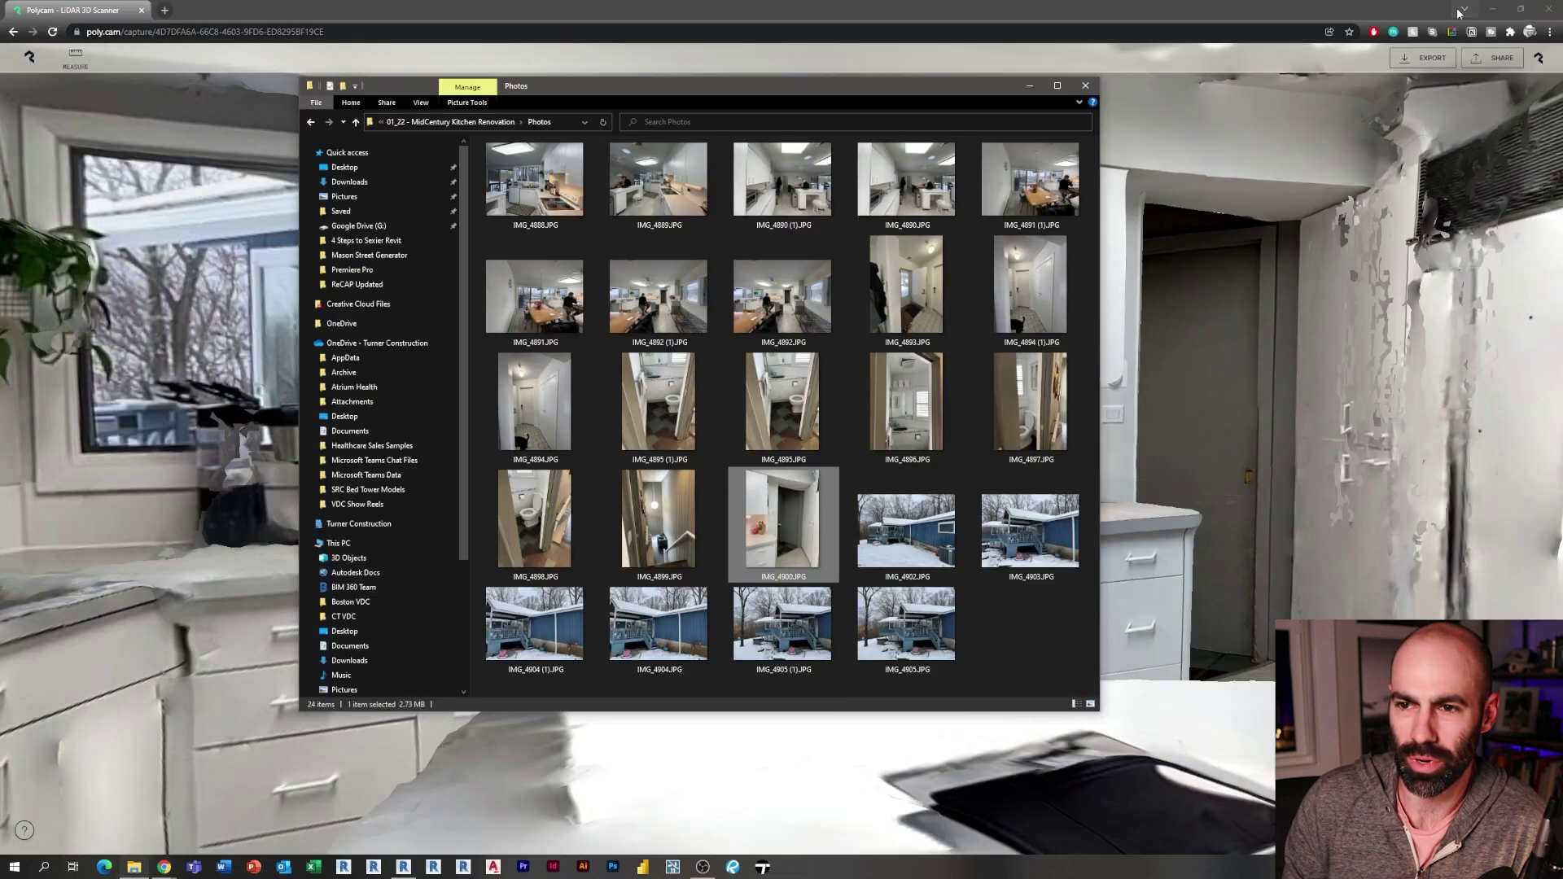
pyautogui.click(1030, 88)
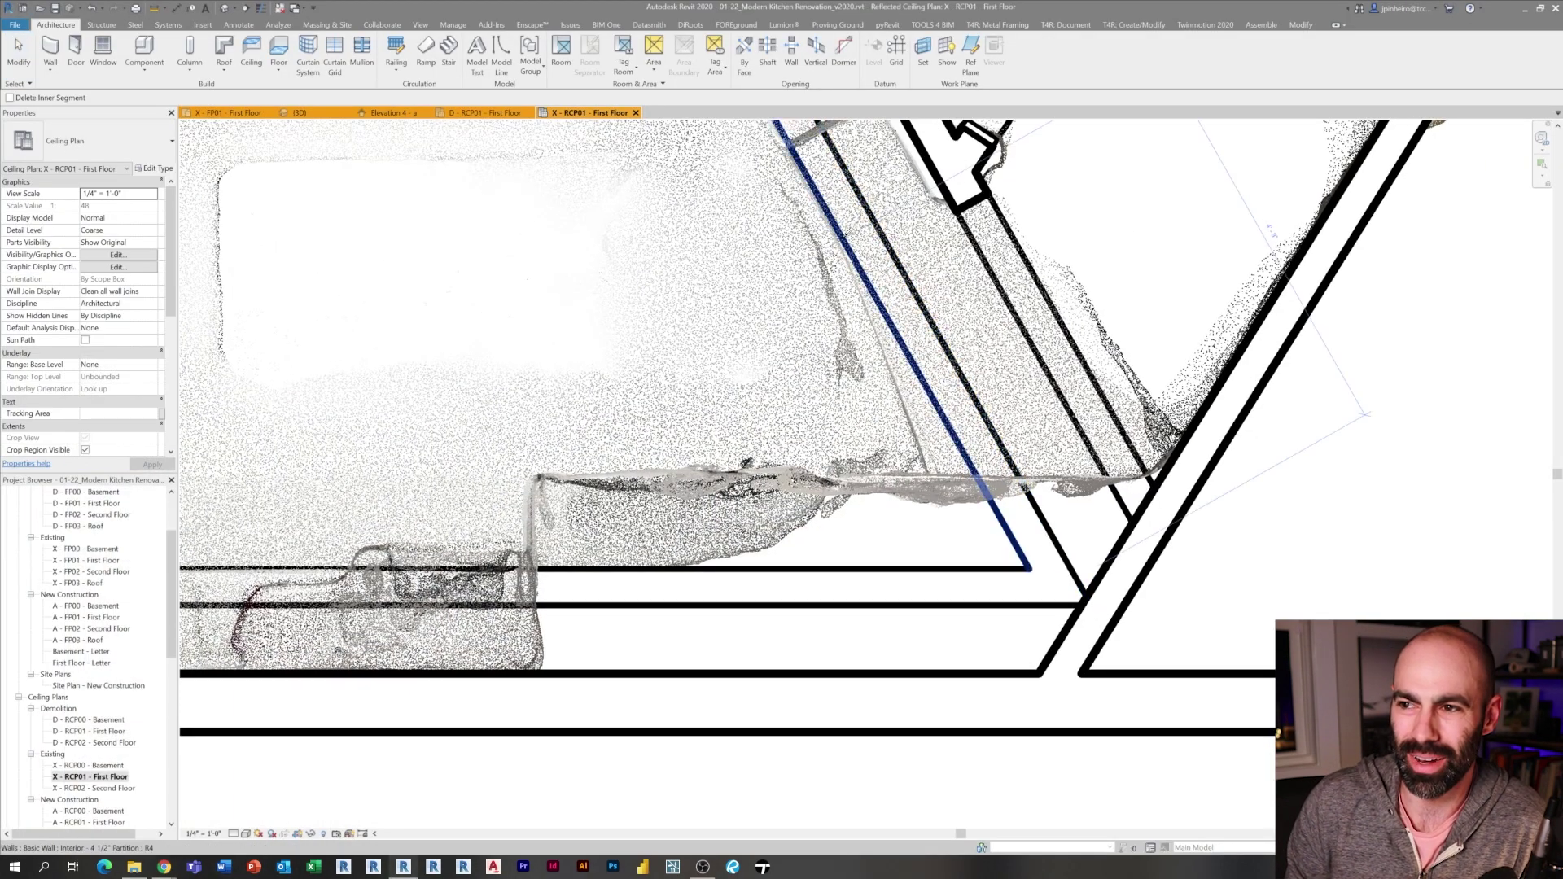
# Split the diagonal soffit wall, angle its end segment along the scan, and trim it to a corner with the long soffit wall
pyautogui.click(993, 537)
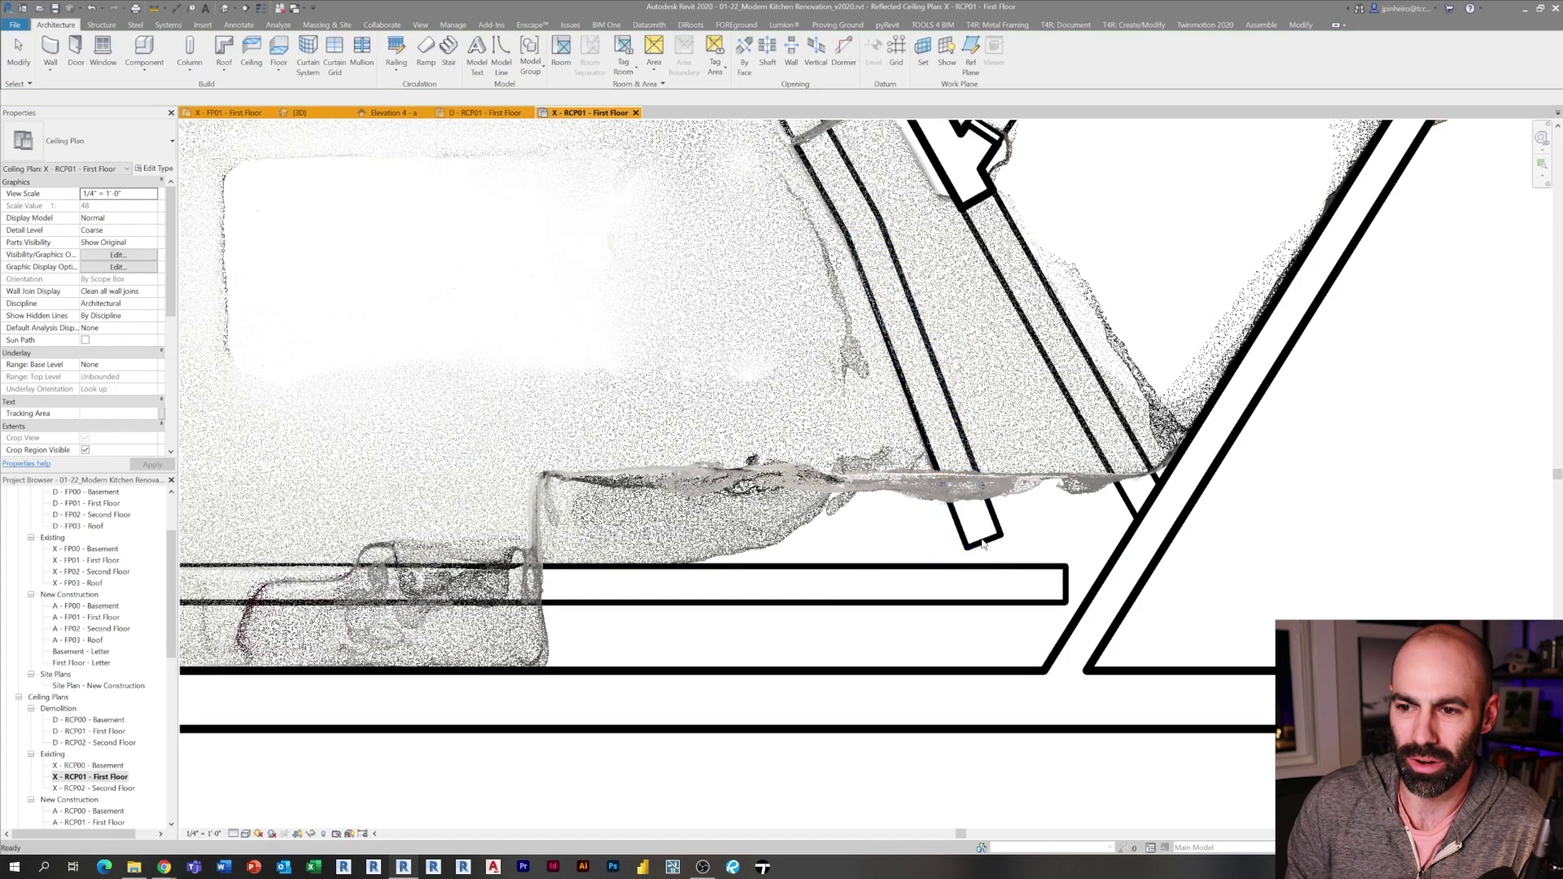
pyautogui.click(973, 517)
pyautogui.click(914, 573)
pyautogui.press('Escape')
pyautogui.scroll(-5, 915, 576)
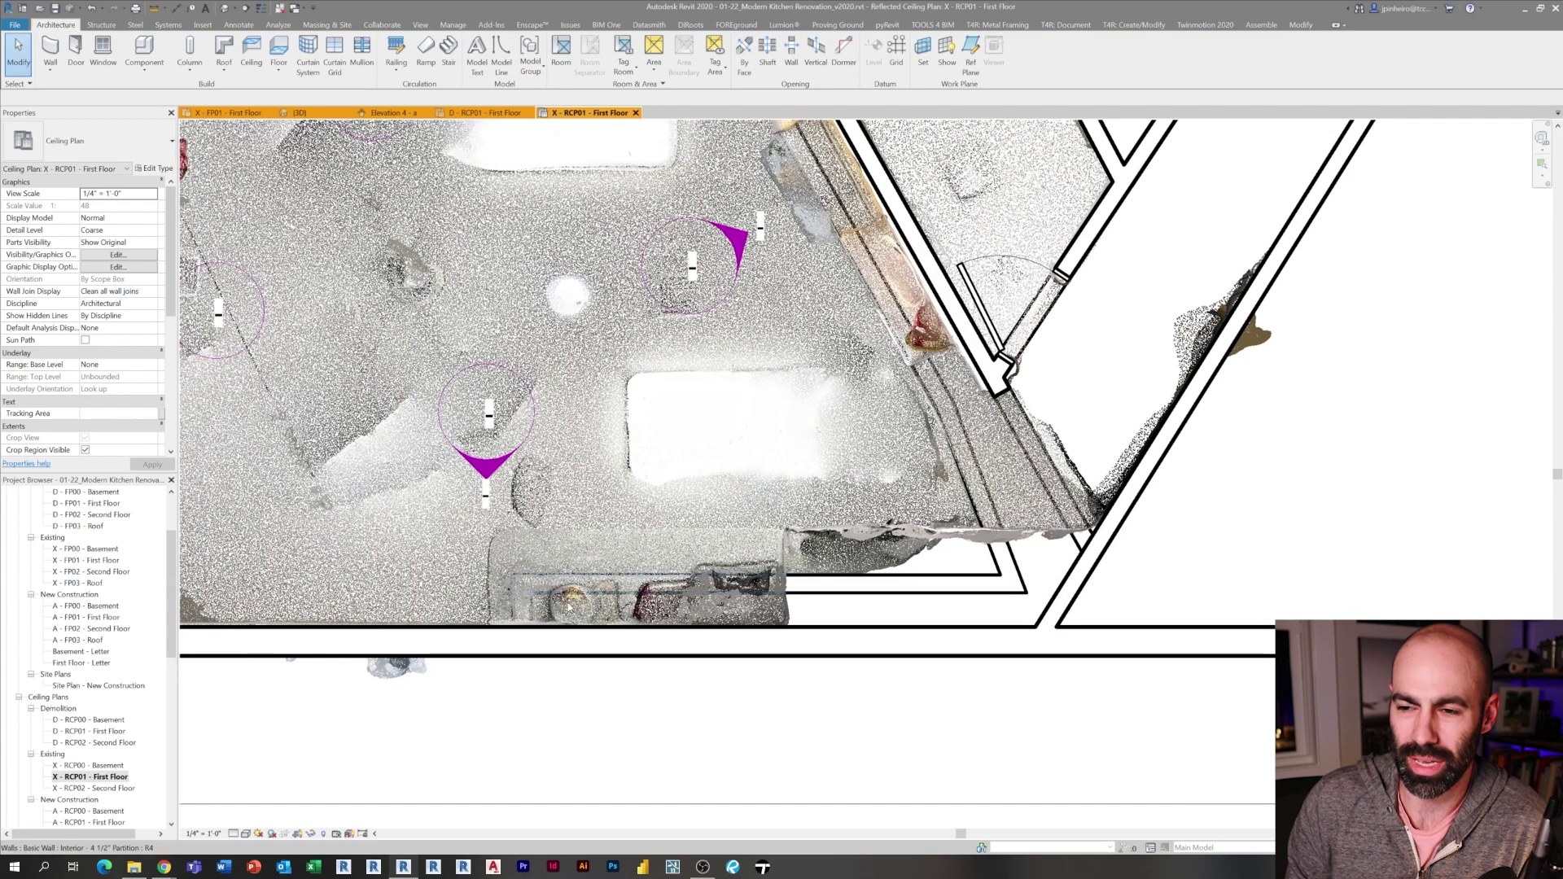
# Create a ceiling over the kitchen in the first-floor reflected ceiling plan
pyautogui.scroll(4, 611, 580)
pyautogui.scroll(-3, 806, 564)
pyautogui.scroll(-1, 787, 567)
pyautogui.moveTo(786, 567); pyautogui.dragTo(919, 708, button='middle')
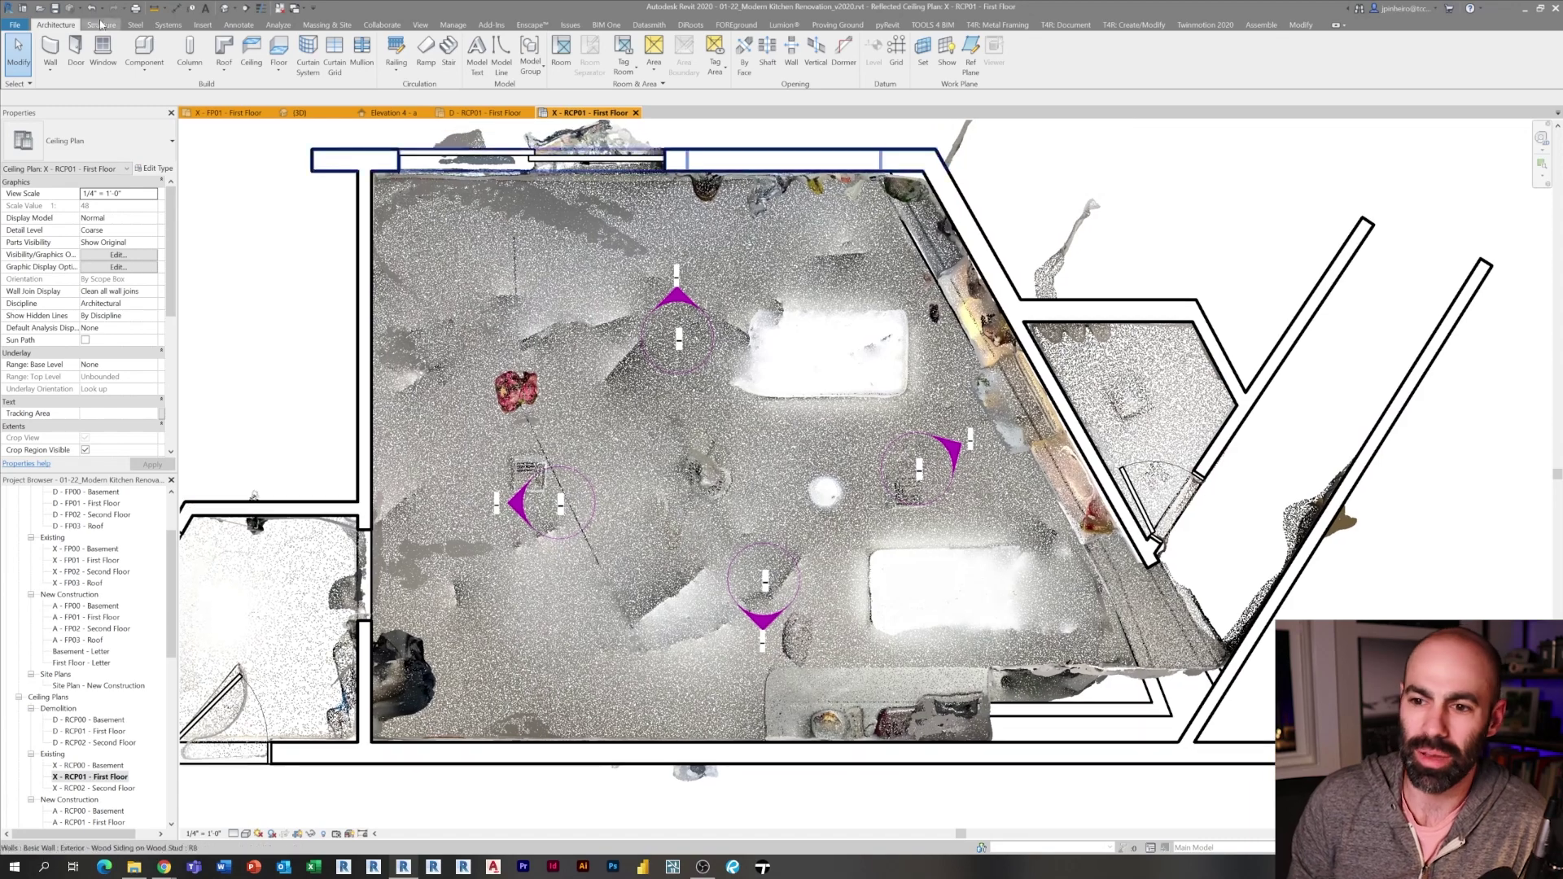
pyautogui.click(251, 53)
pyautogui.click(530, 53)
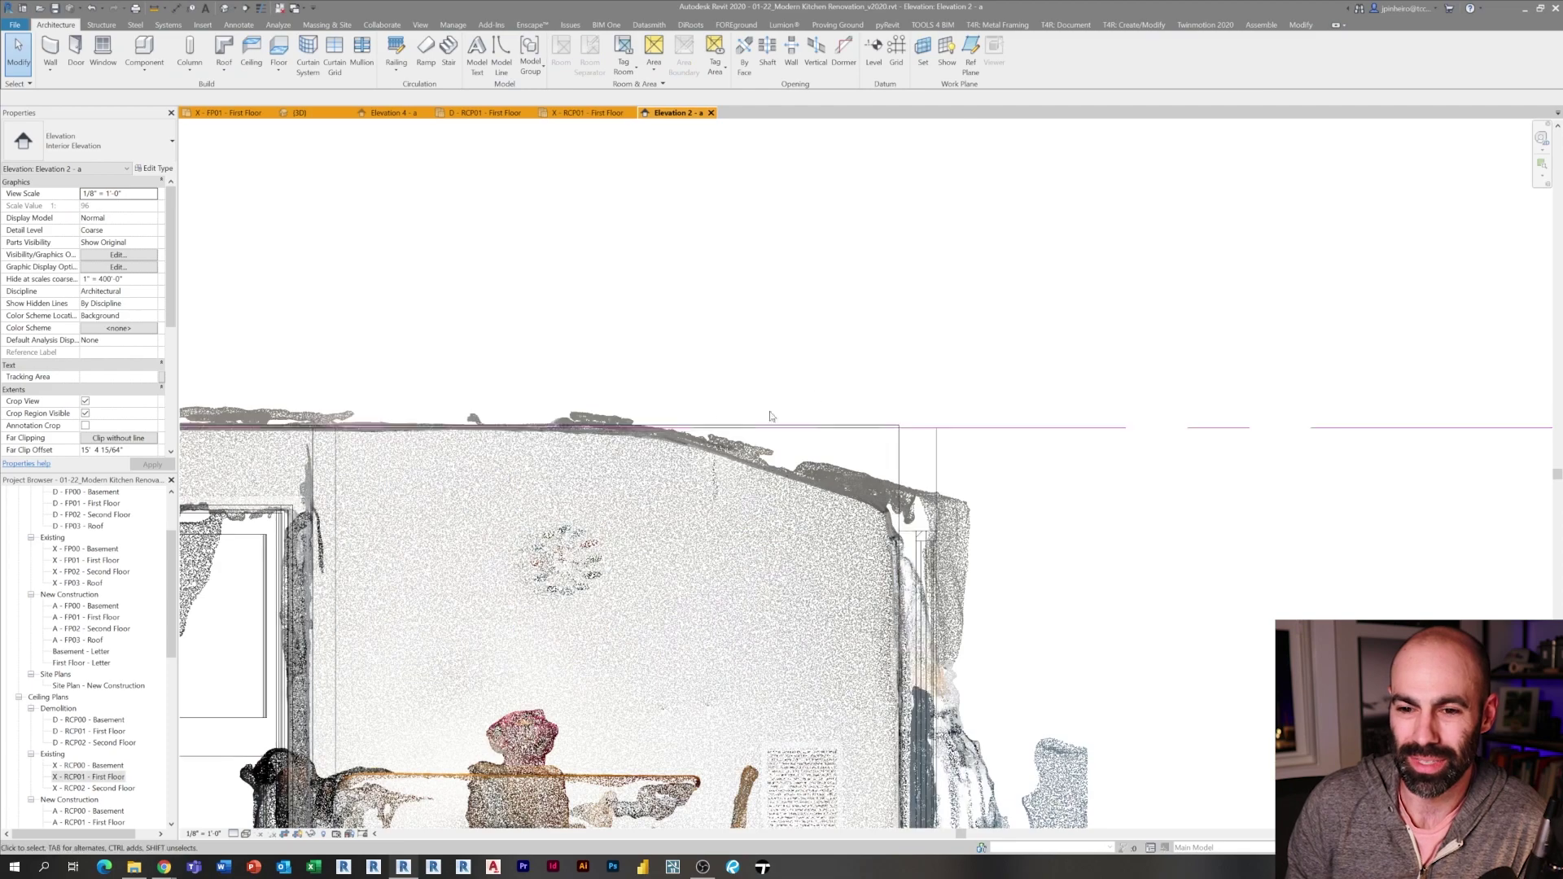
# Set the detail level of the Elevation 2 - a view to Fine
pyautogui.scroll(-2, 812, 394)
pyautogui.scroll(3, 696, 336)
pyautogui.moveTo(697, 335); pyautogui.dragTo(979, 362, button='middle')
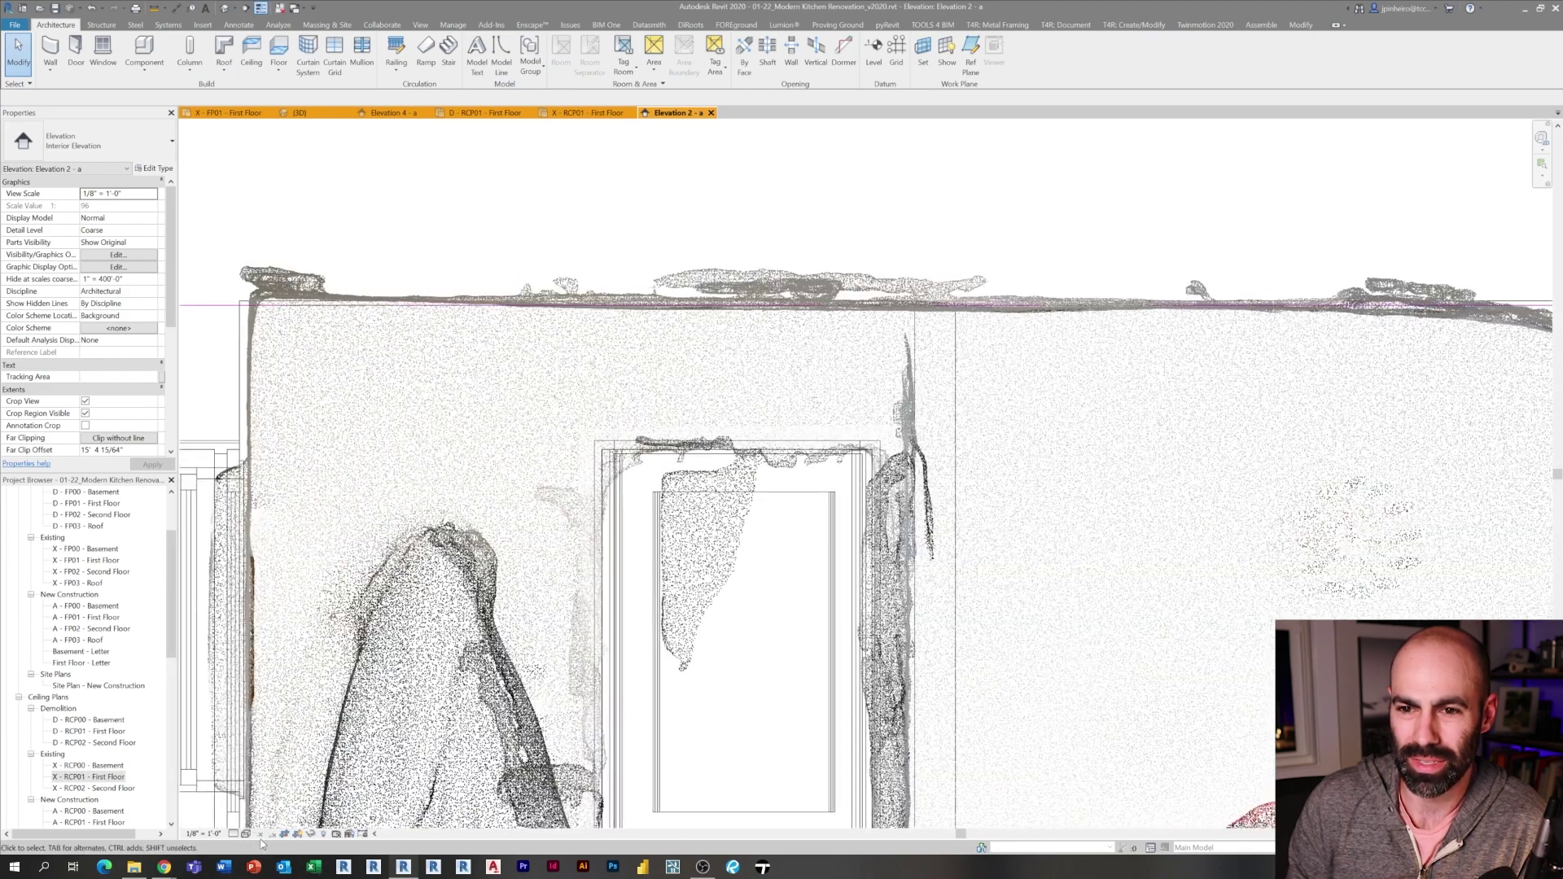
pyautogui.click(247, 821)
pyautogui.scroll(5, 257, 280)
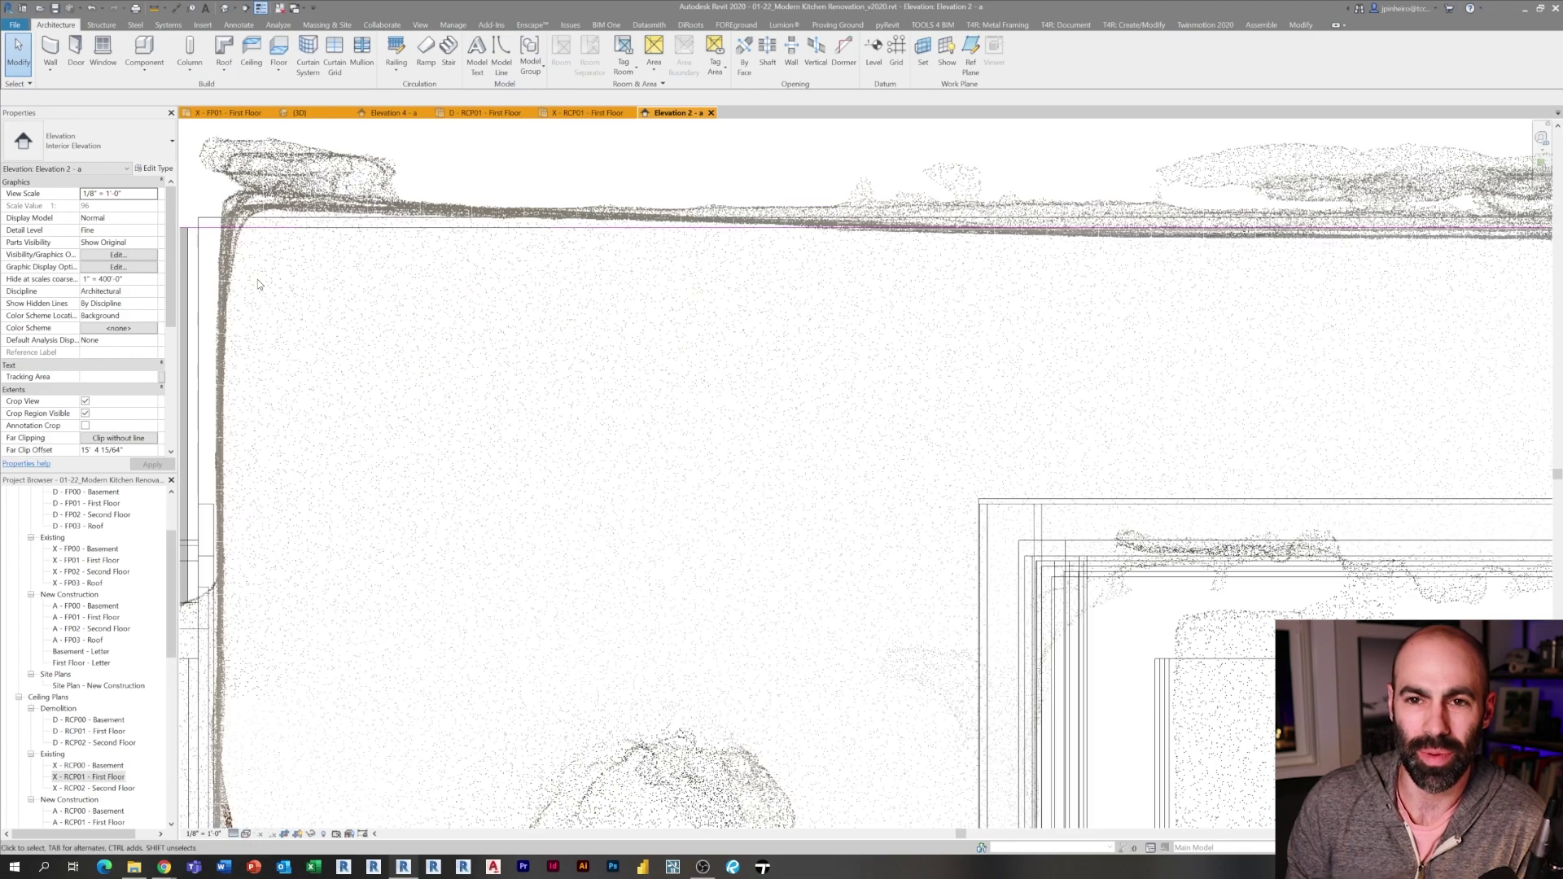
# Change the kitchen ceiling's type to the compound ceiling GWB on Furring
pyautogui.click(428, 396)
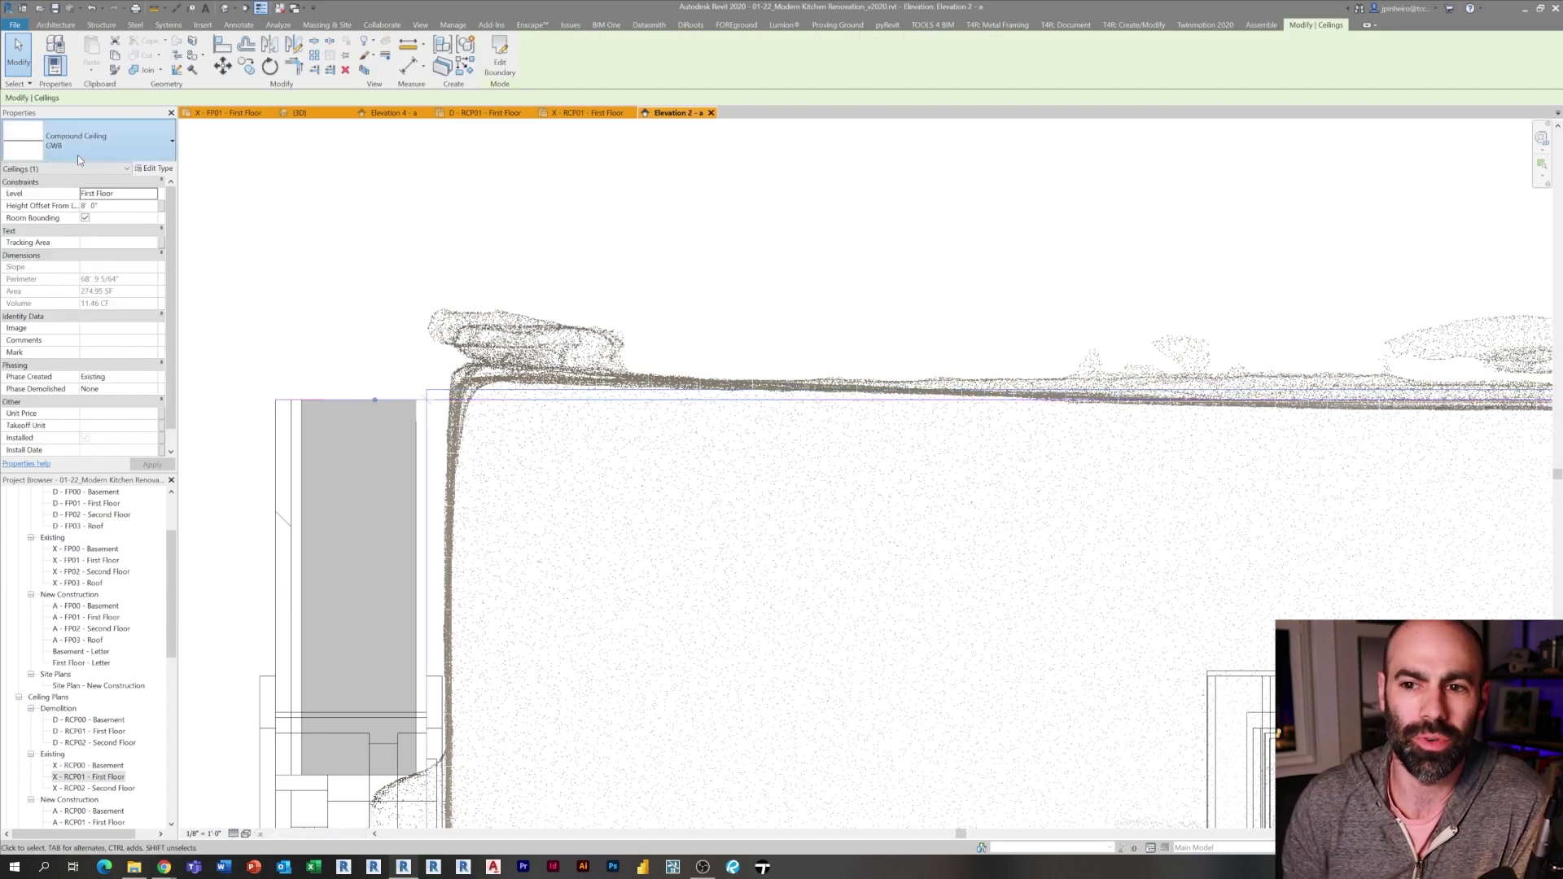
pyautogui.click(83, 153)
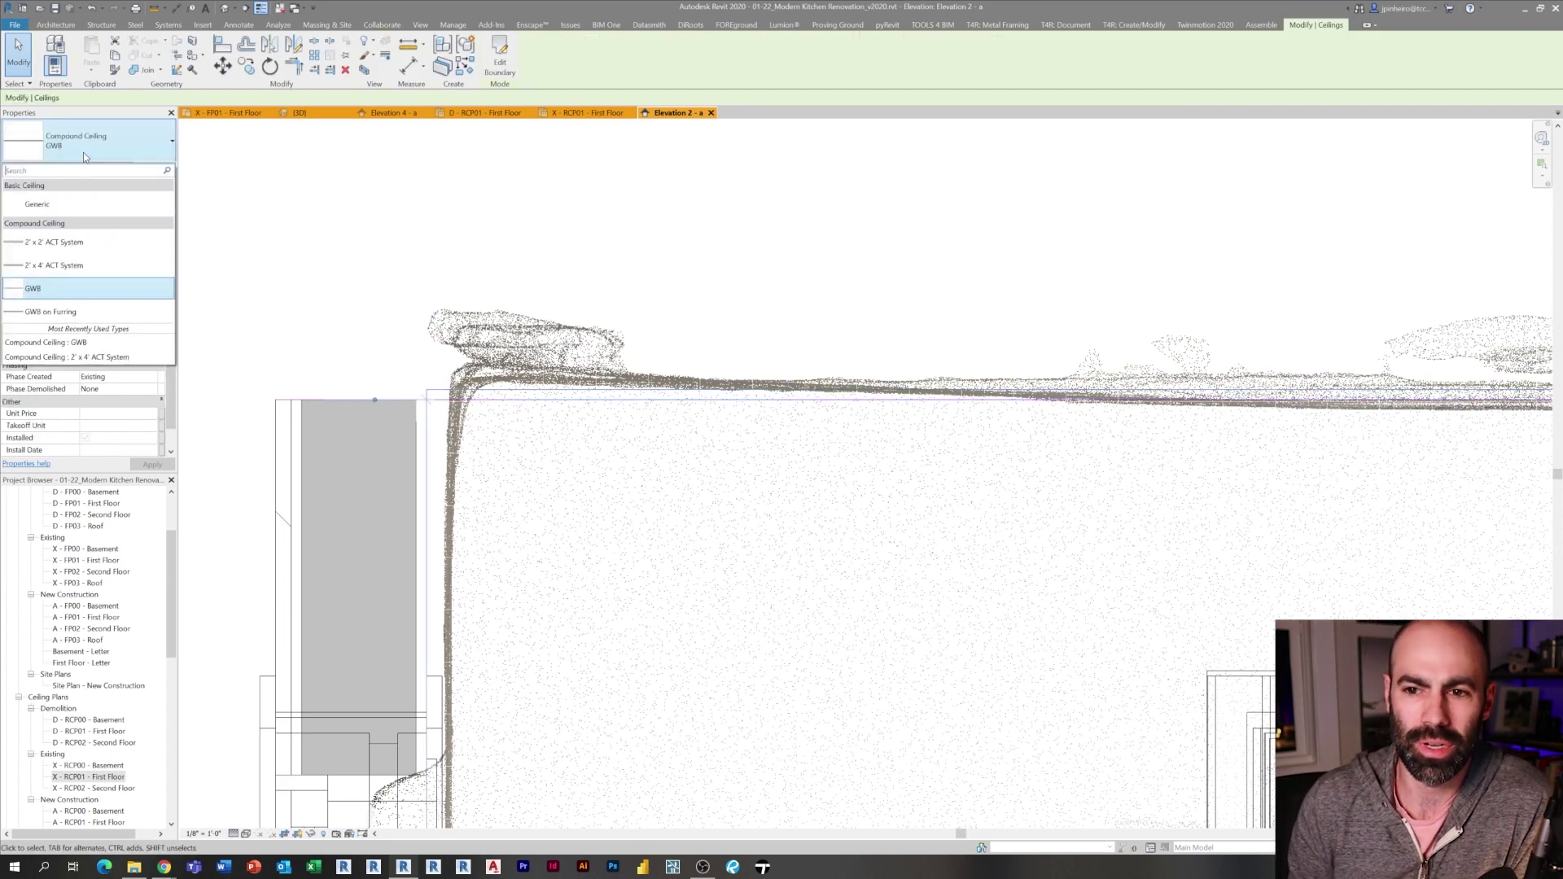
pyautogui.click(83, 313)
pyautogui.click(380, 298)
# Examine the scanned ceiling profile across the elevation, comparing its flat part and its slope with the modeled ceiling
pyautogui.moveTo(488, 359); pyautogui.dragTo(403, 302, button='middle')
pyautogui.scroll(-1, 404, 303)
pyautogui.moveTo(569, 373); pyautogui.dragTo(255, 374, button='middle')
pyautogui.moveTo(939, 436); pyautogui.dragTo(495, 451, button='middle')
pyautogui.moveTo(939, 417); pyautogui.dragTo(682, 456, button='middle')
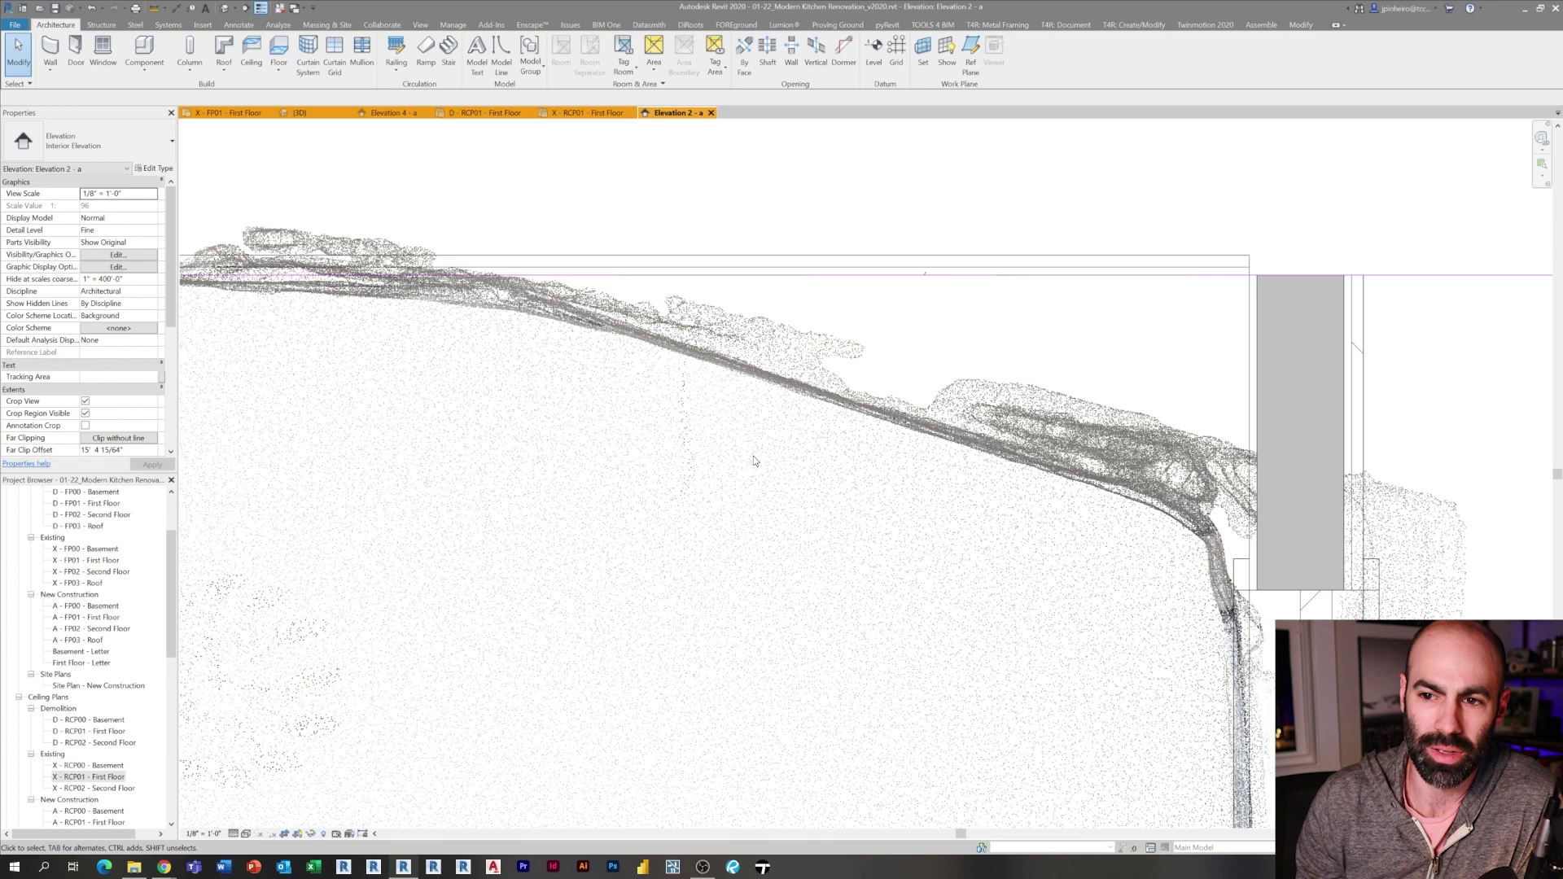
pyautogui.press('p')
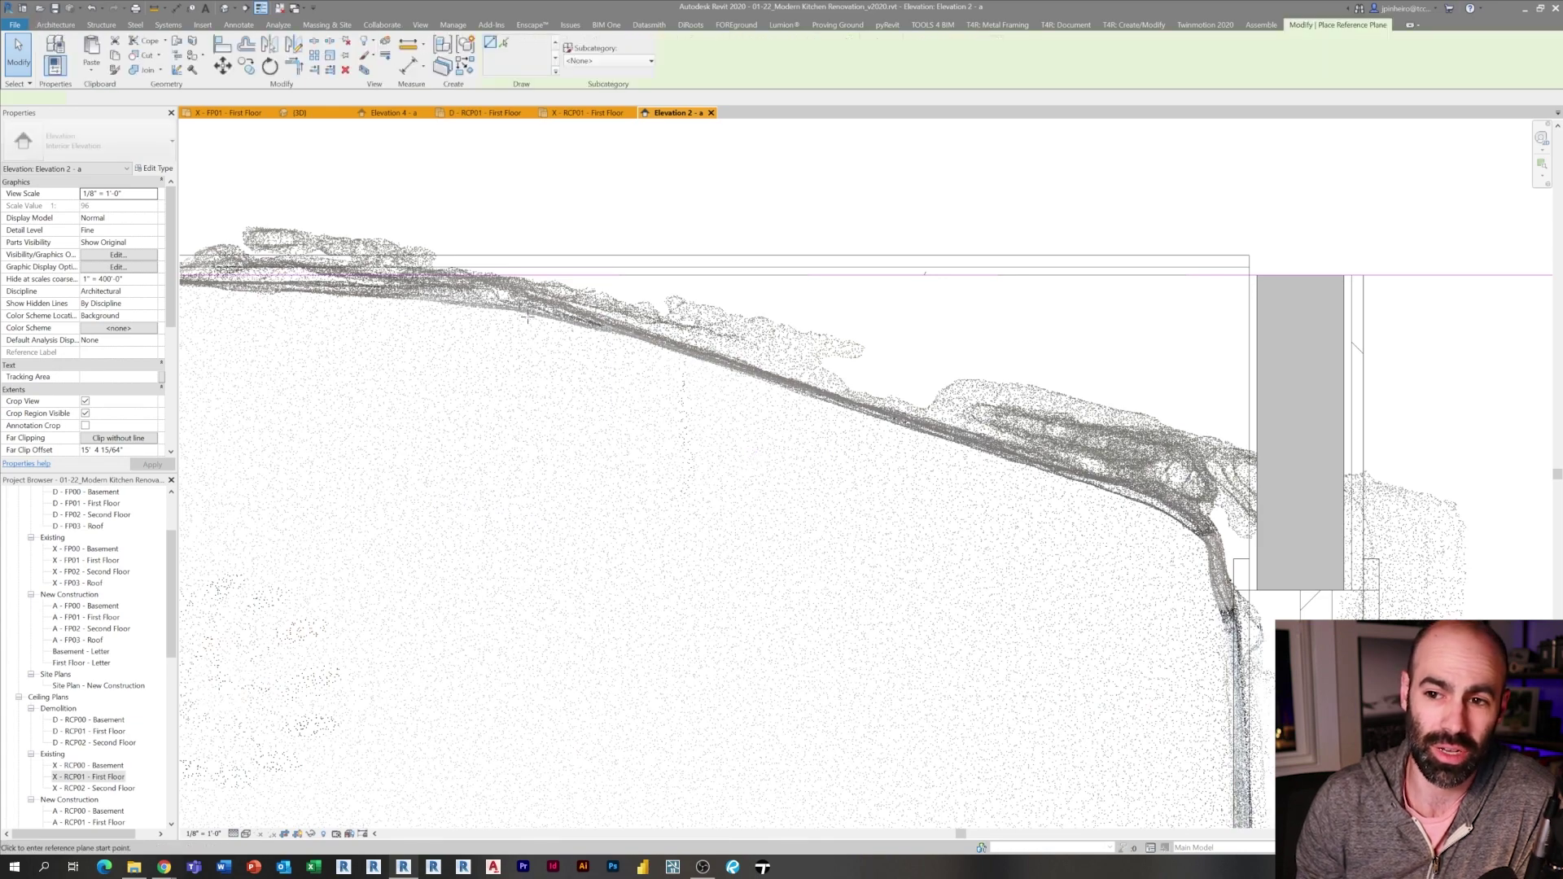
pyautogui.moveTo(550, 338); pyautogui.dragTo(668, 404, button='middle')
pyautogui.scroll(-2, 644, 415)
pyautogui.press('Escape')
pyautogui.moveTo(673, 457); pyautogui.dragTo(1236, 426, button='middle')
pyautogui.scroll(-1, 632, 429)
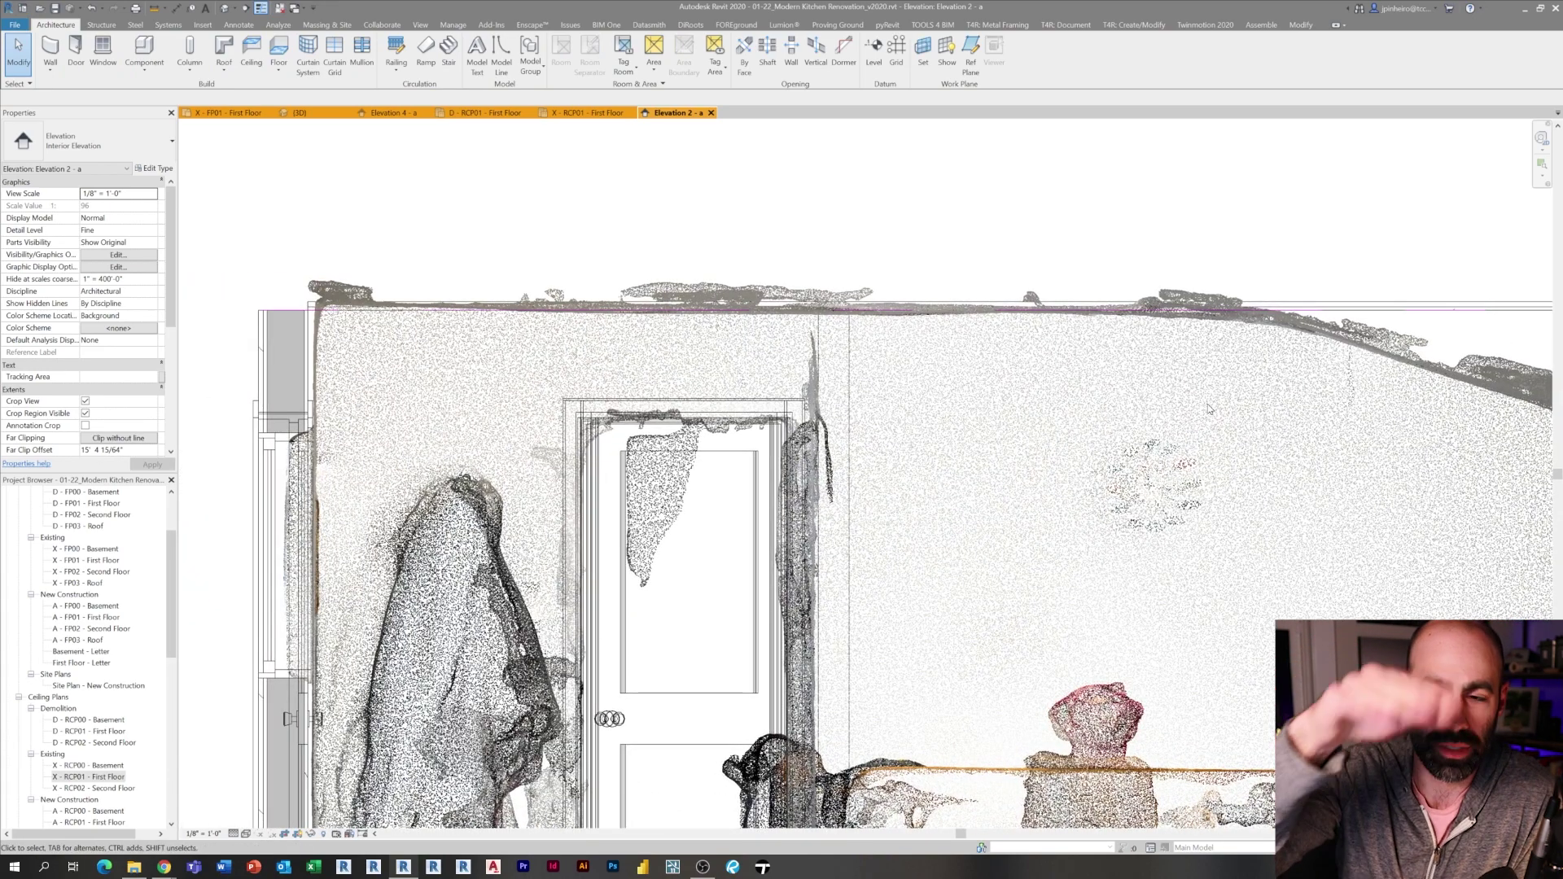
pyautogui.scroll(-2, 1202, 395)
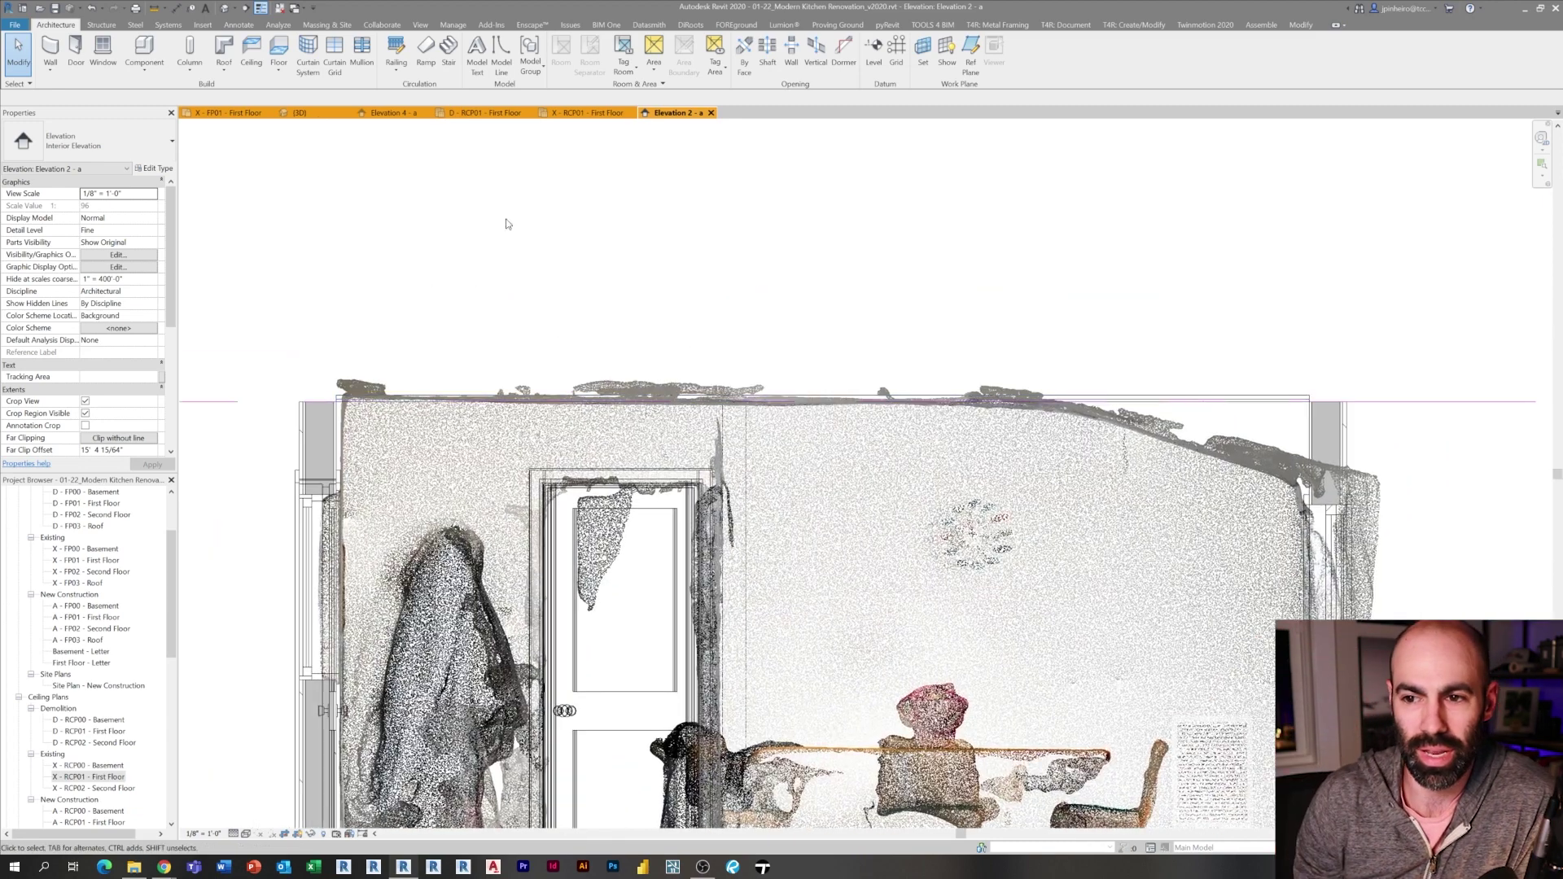
# Start a roof by extrusion on the kitchen's interior partition wall face, with Roof as the reference level and an offset of 0' 0"
pyautogui.click(252, 71)
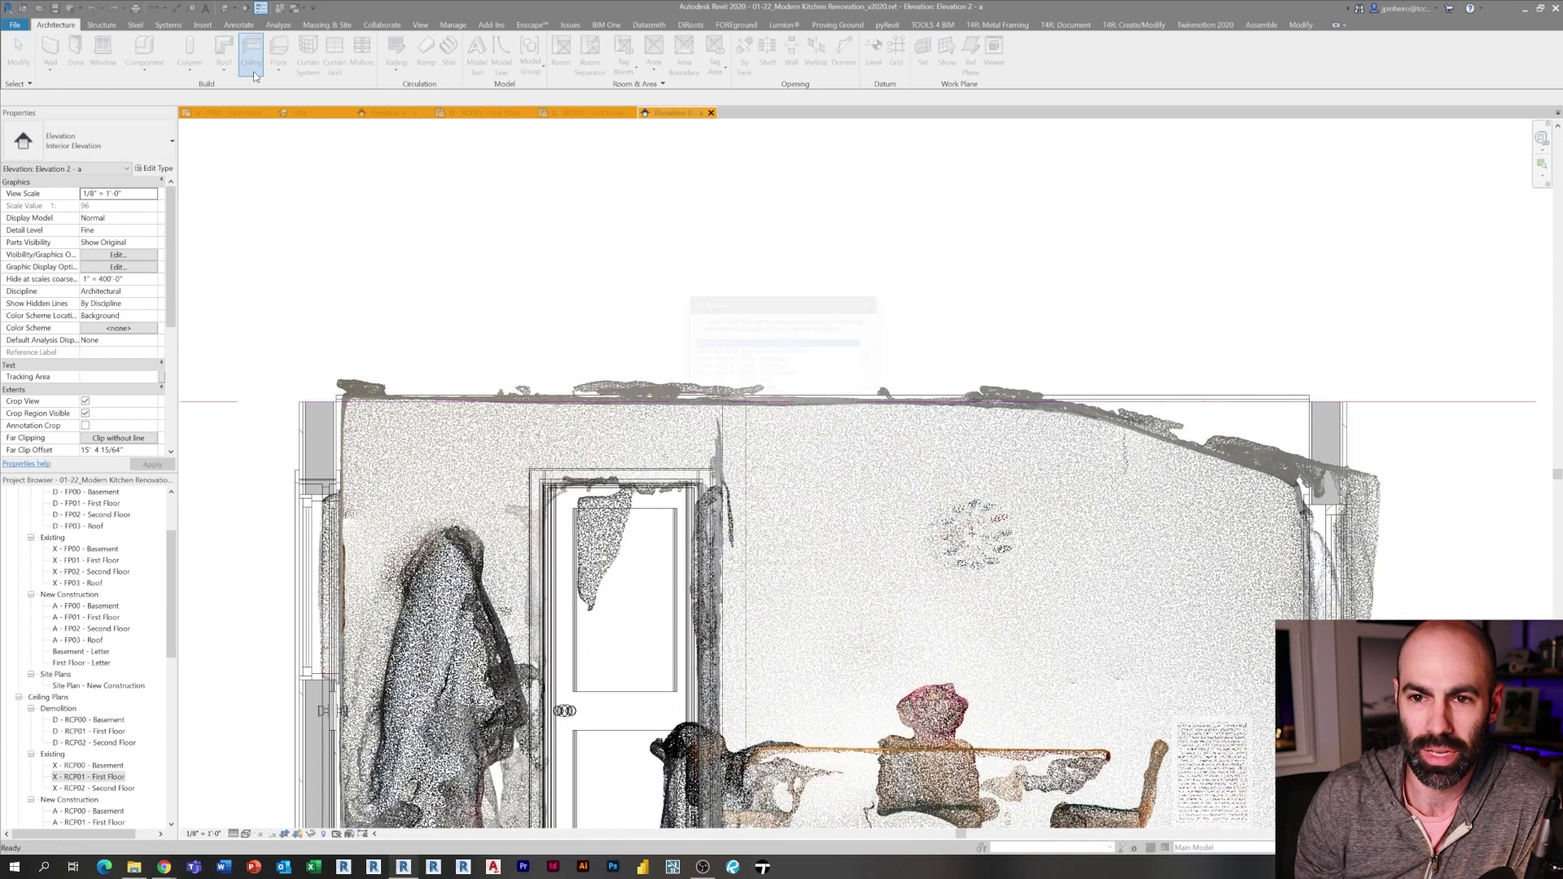
pyautogui.click(871, 300)
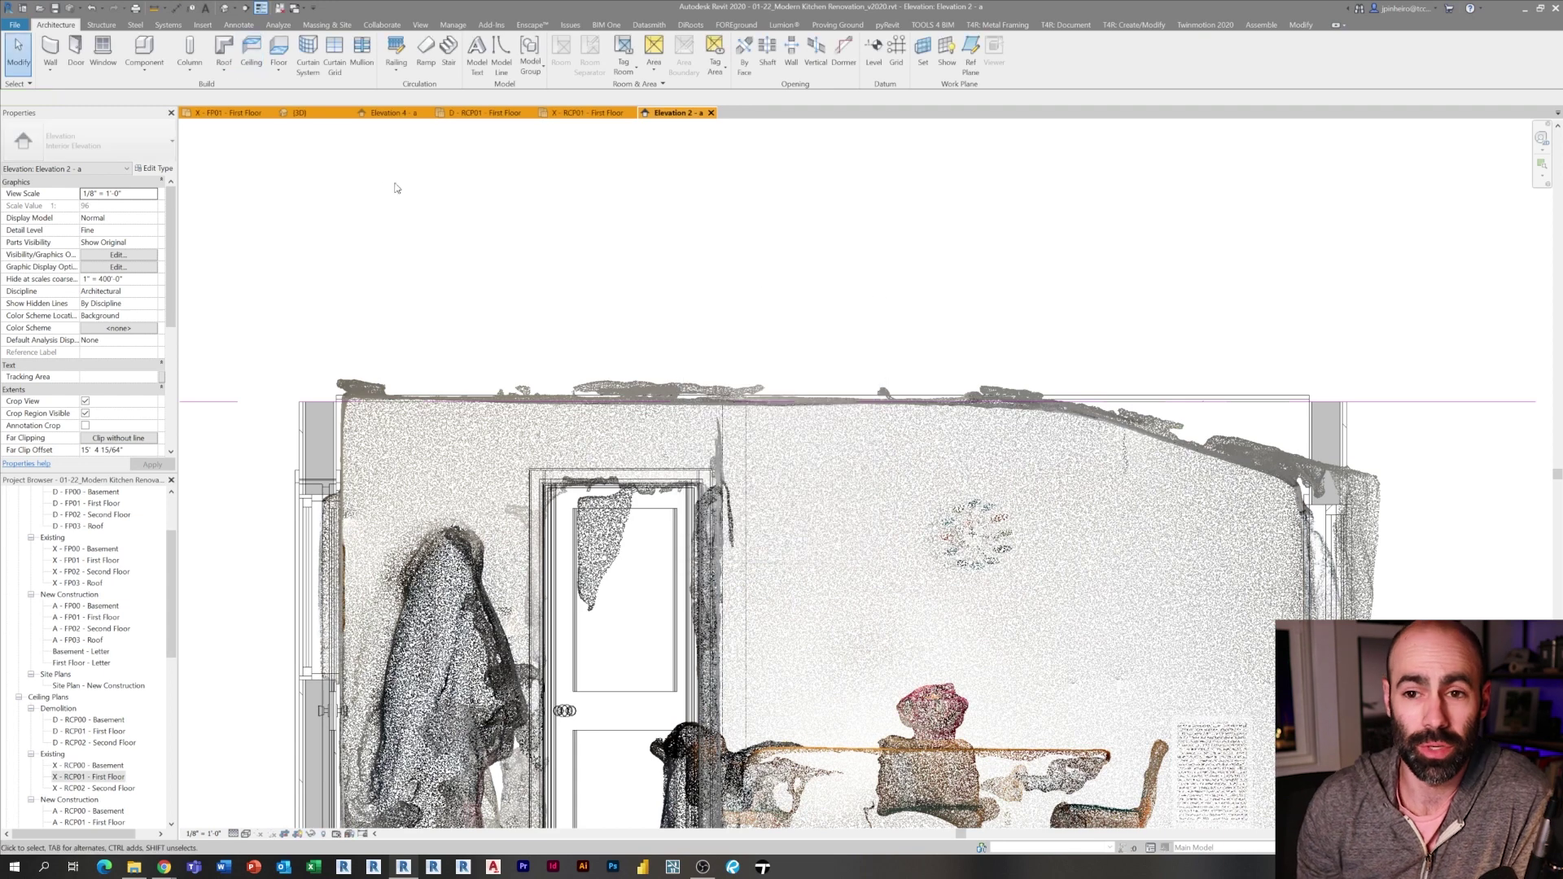
pyautogui.click(223, 72)
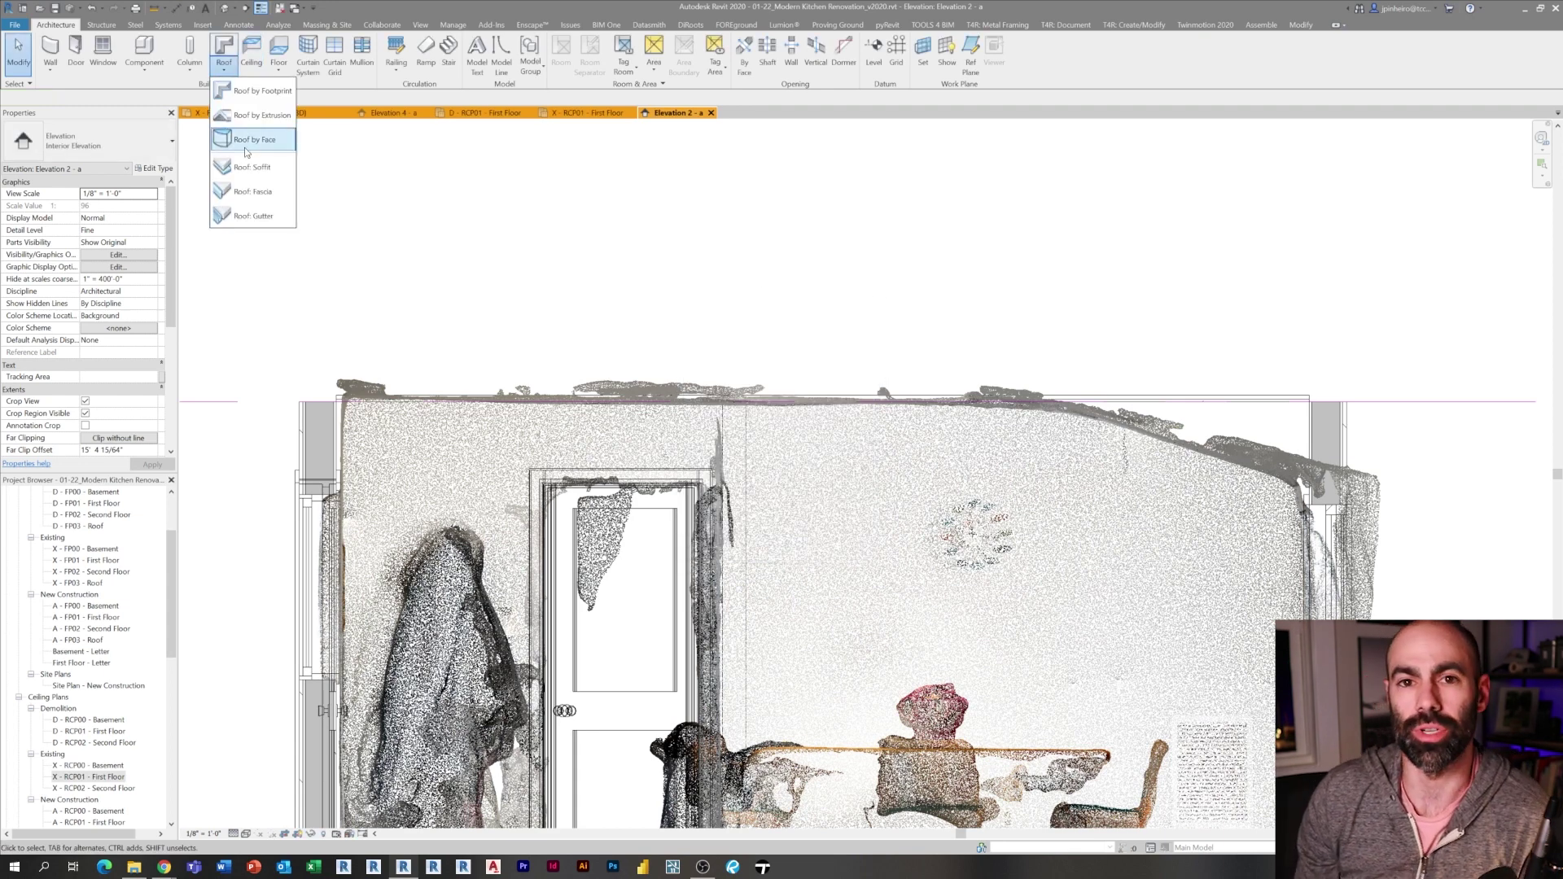
pyautogui.click(252, 114)
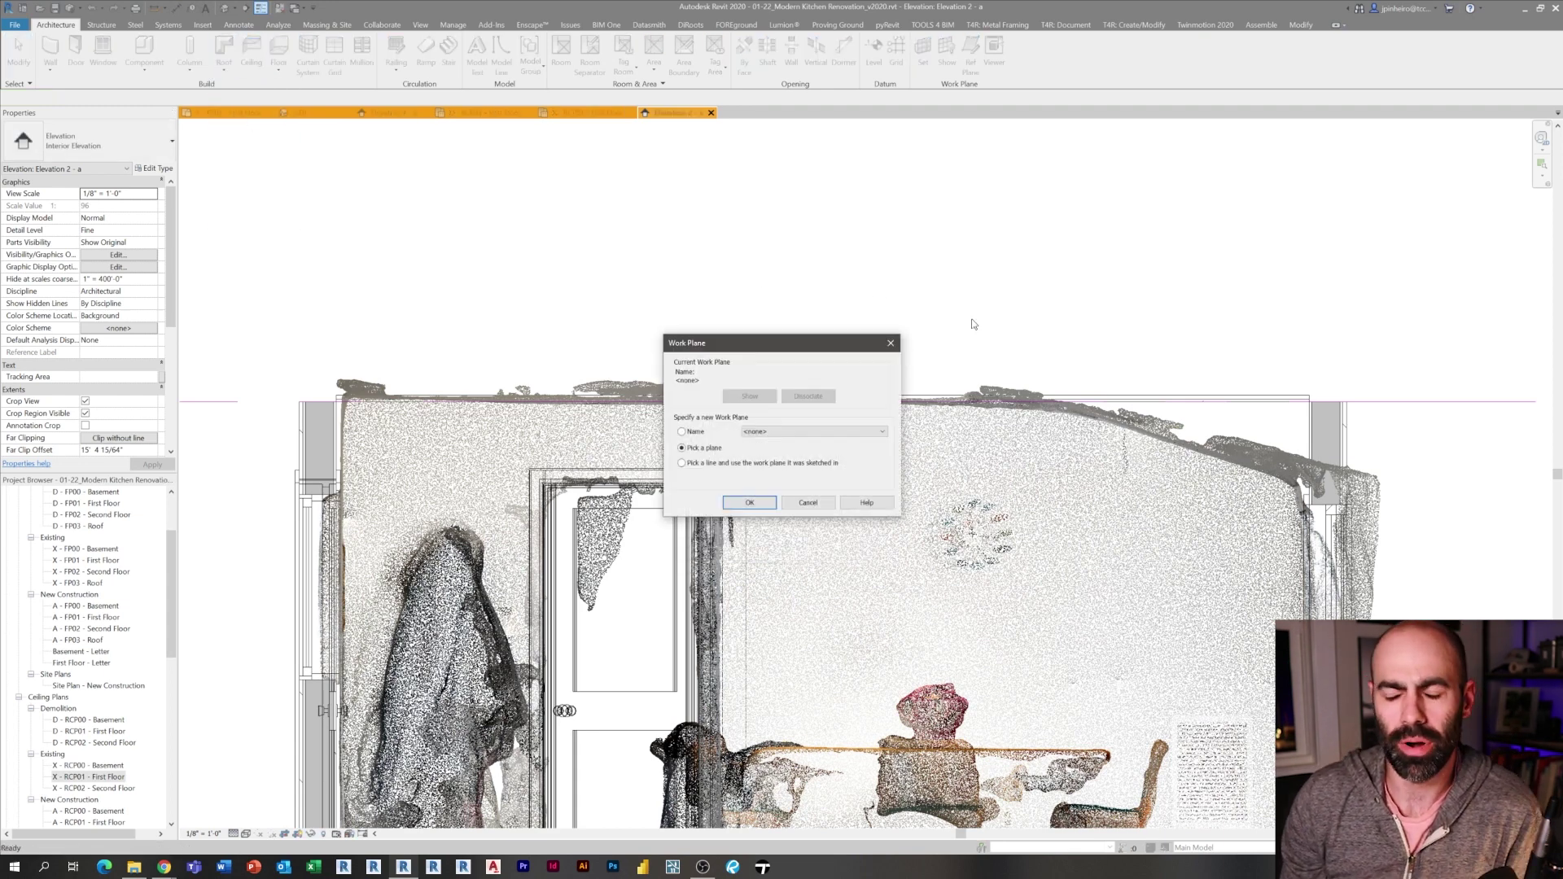
pyautogui.click(749, 503)
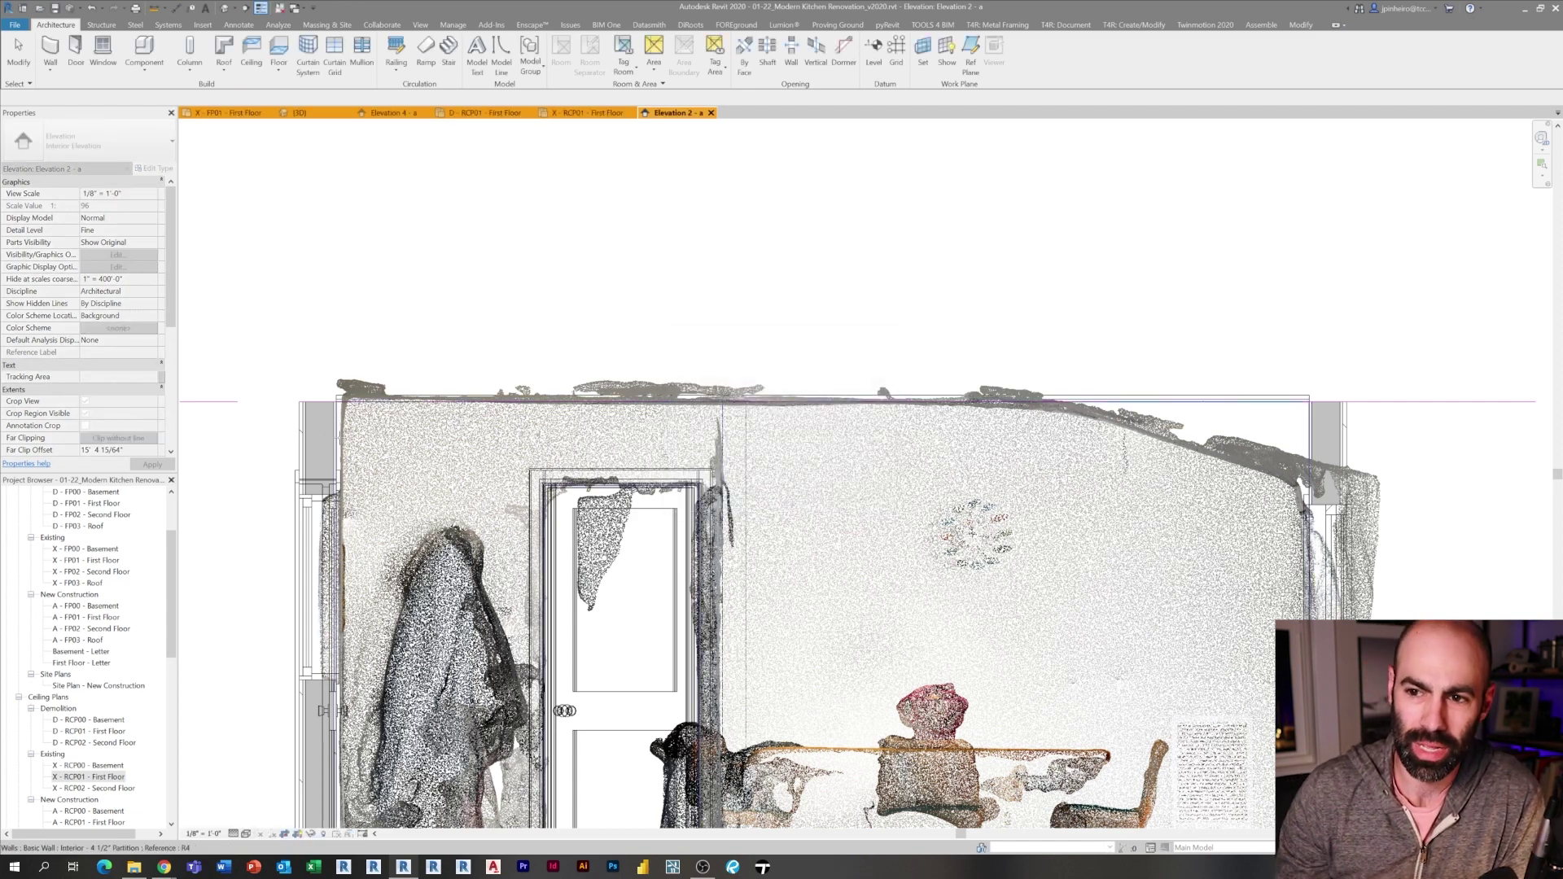
pyautogui.click(591, 461)
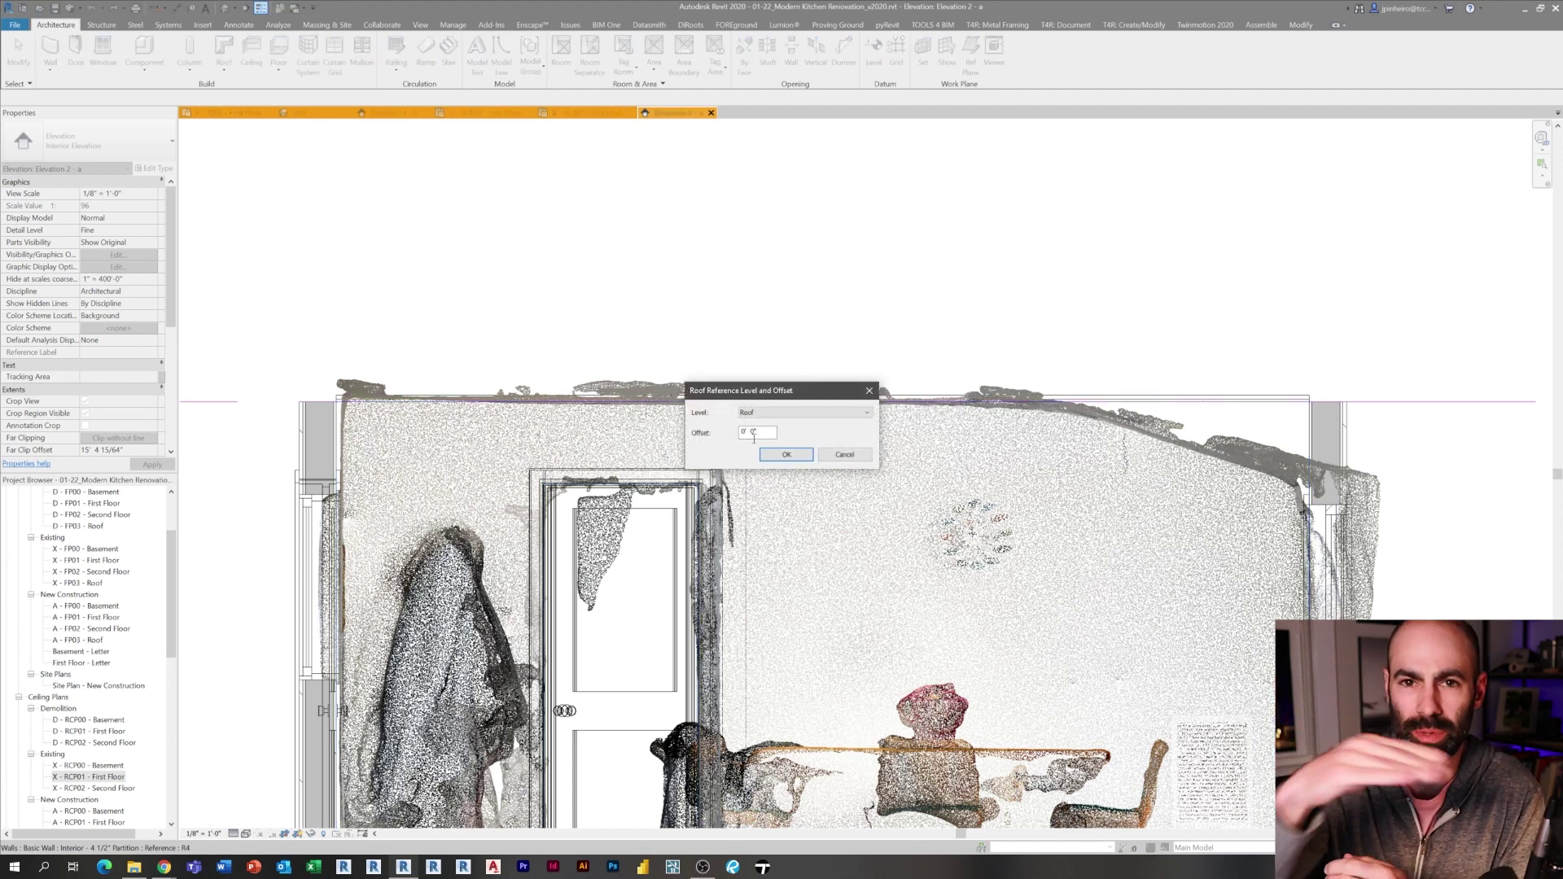
pyautogui.click(786, 415)
pyautogui.click(788, 414)
pyautogui.click(783, 454)
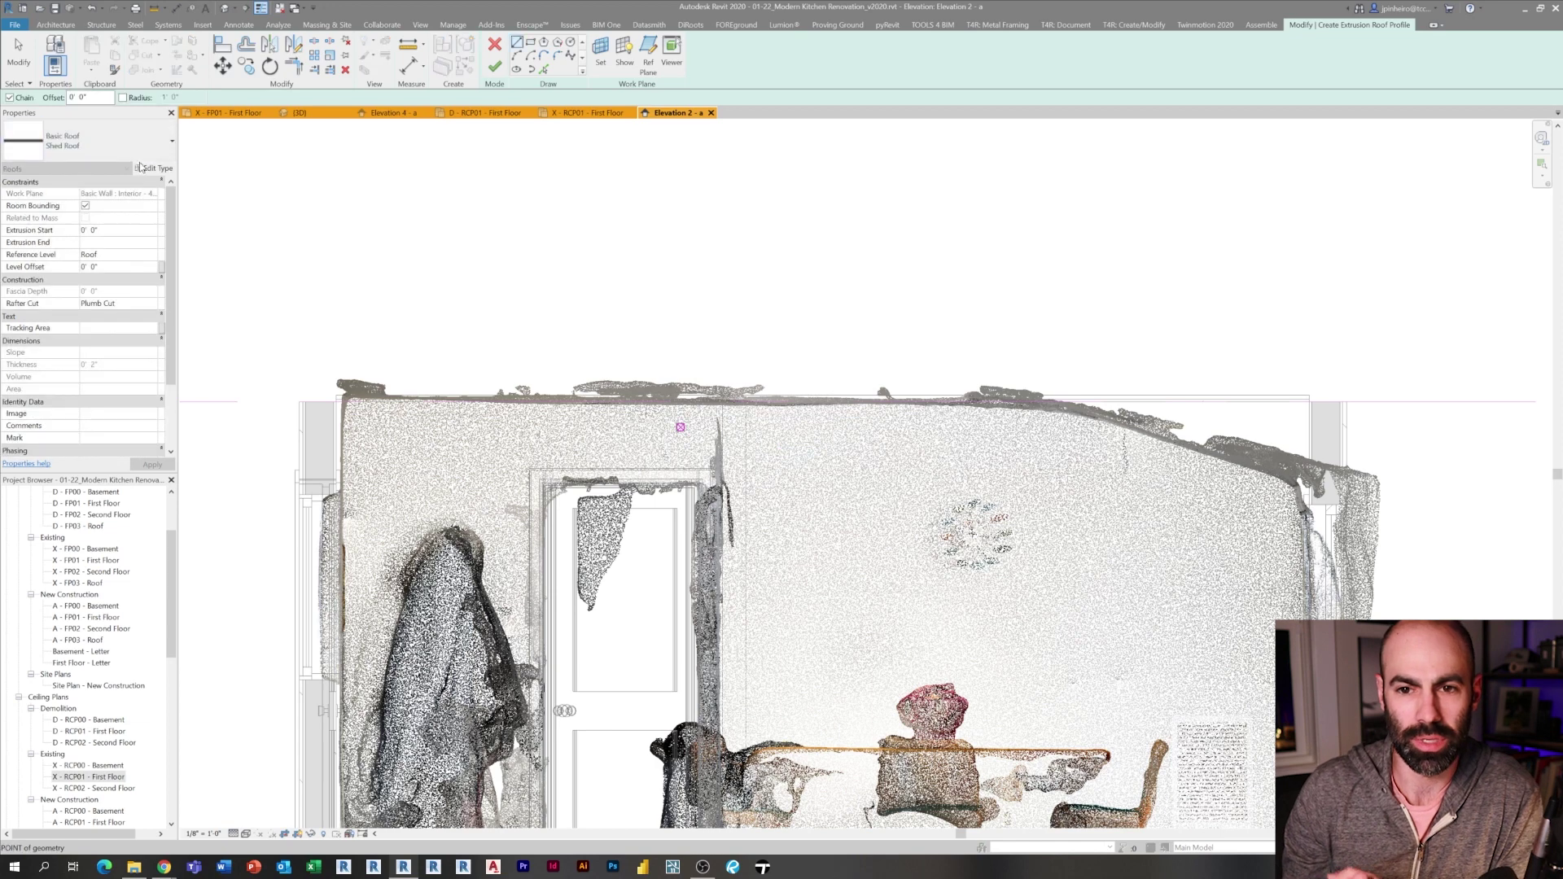
# Duplicate the Shed Roof type under the name Drywall Ceiling
pyautogui.click(142, 153)
pyautogui.click(141, 153)
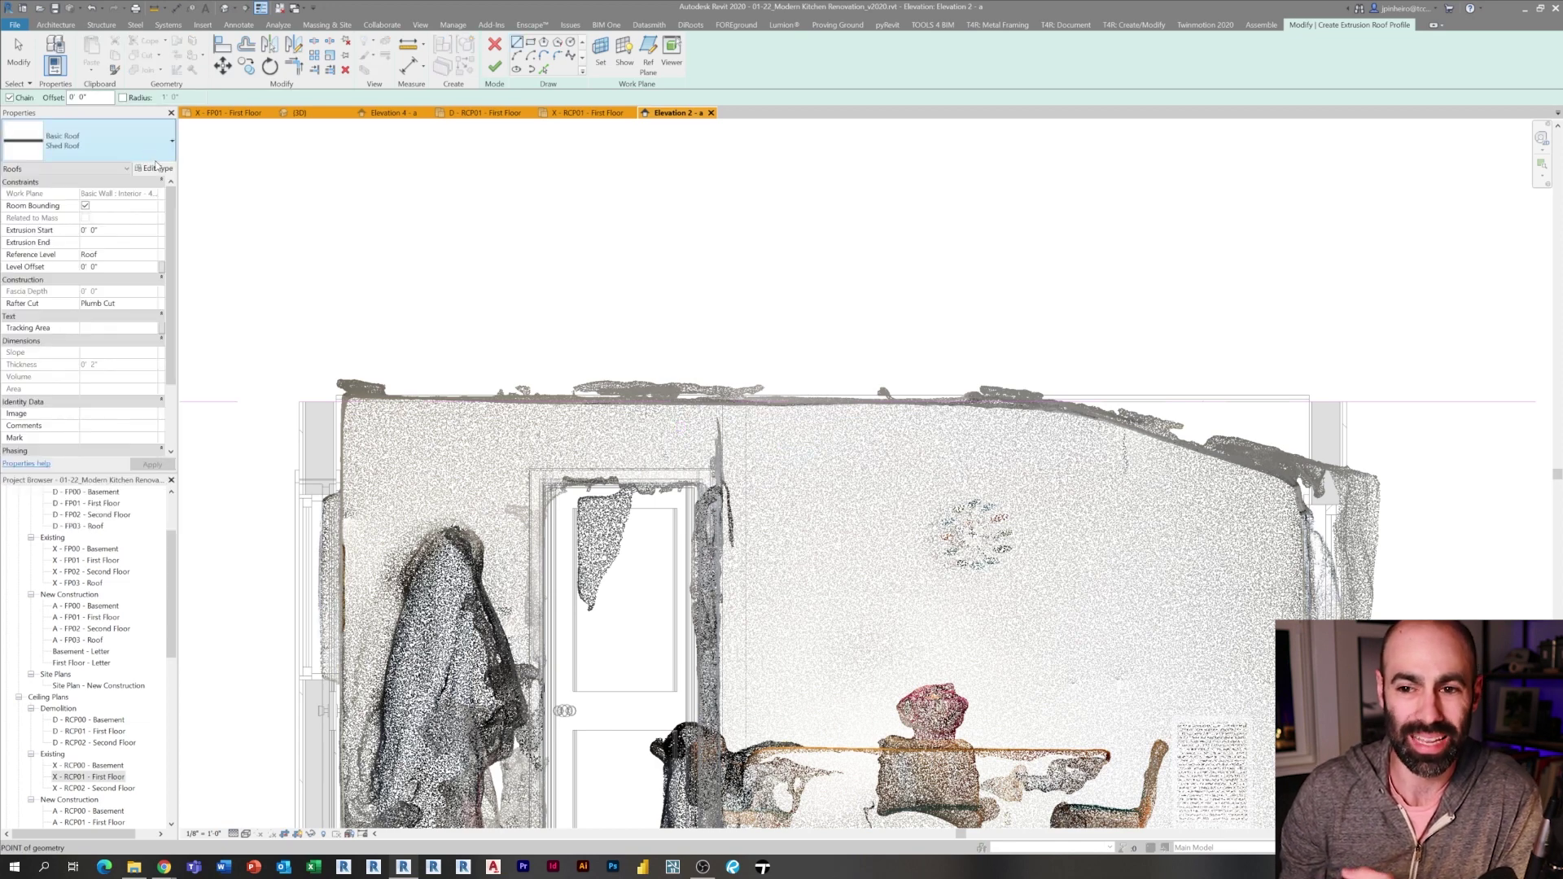
pyautogui.click(155, 168)
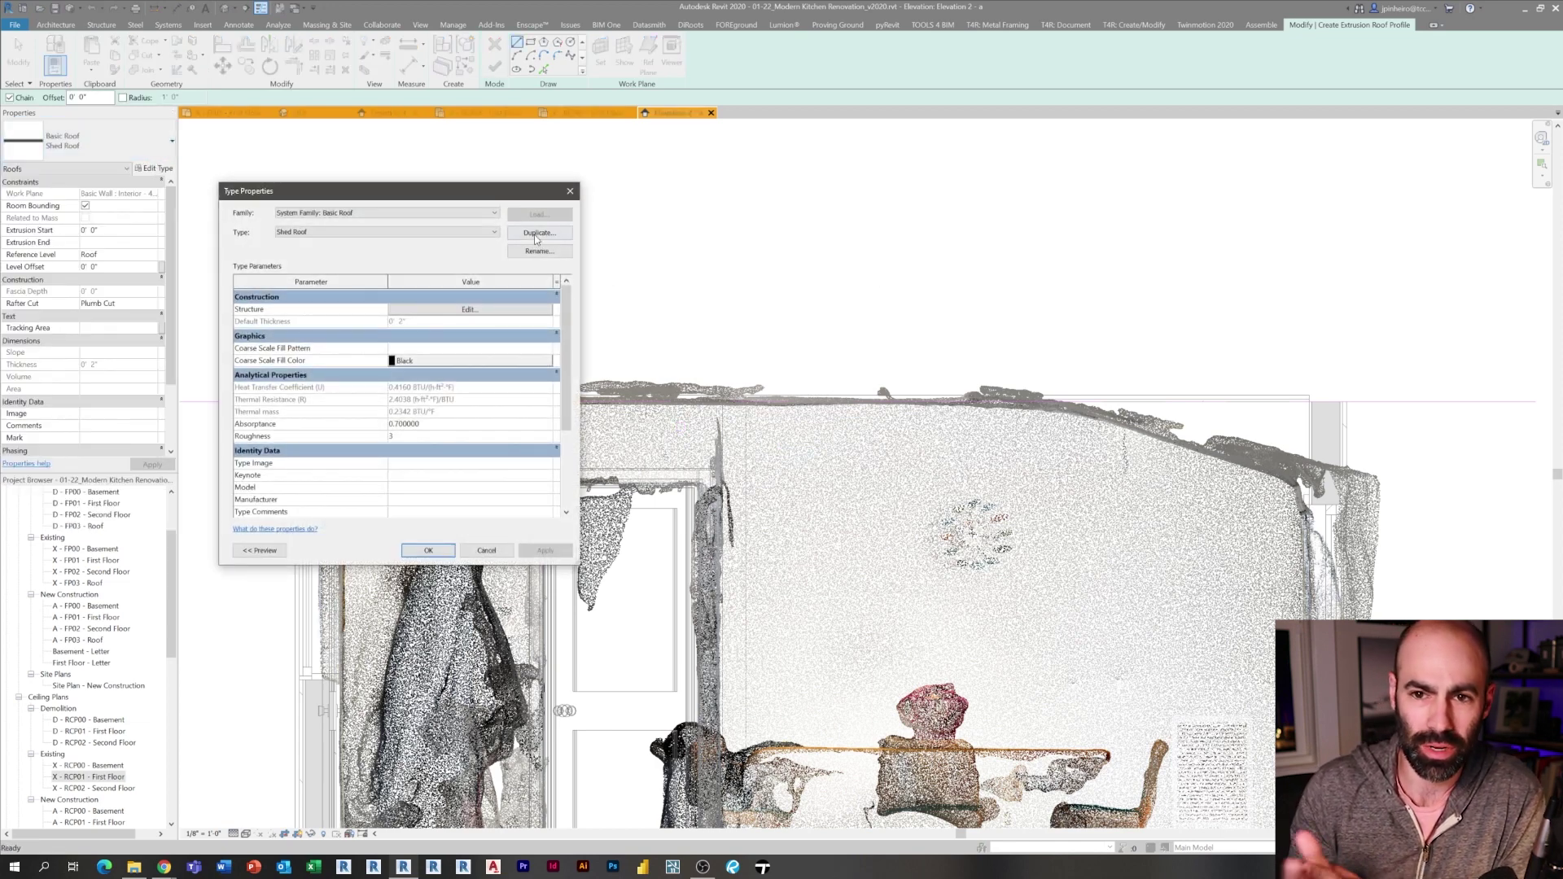
pyautogui.click(538, 233)
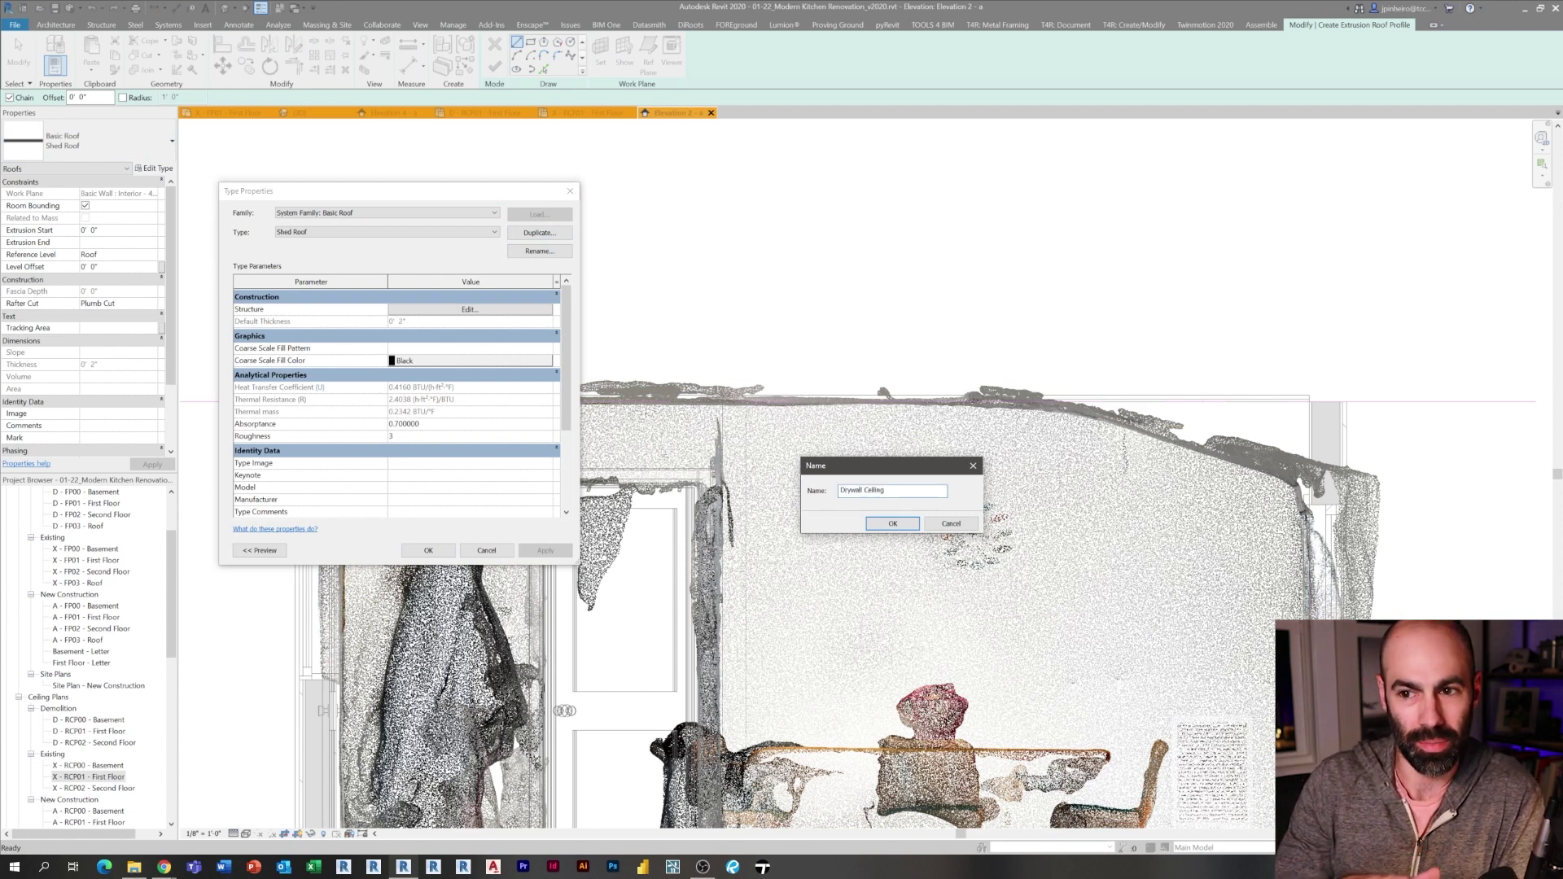
pyautogui.press('Return')
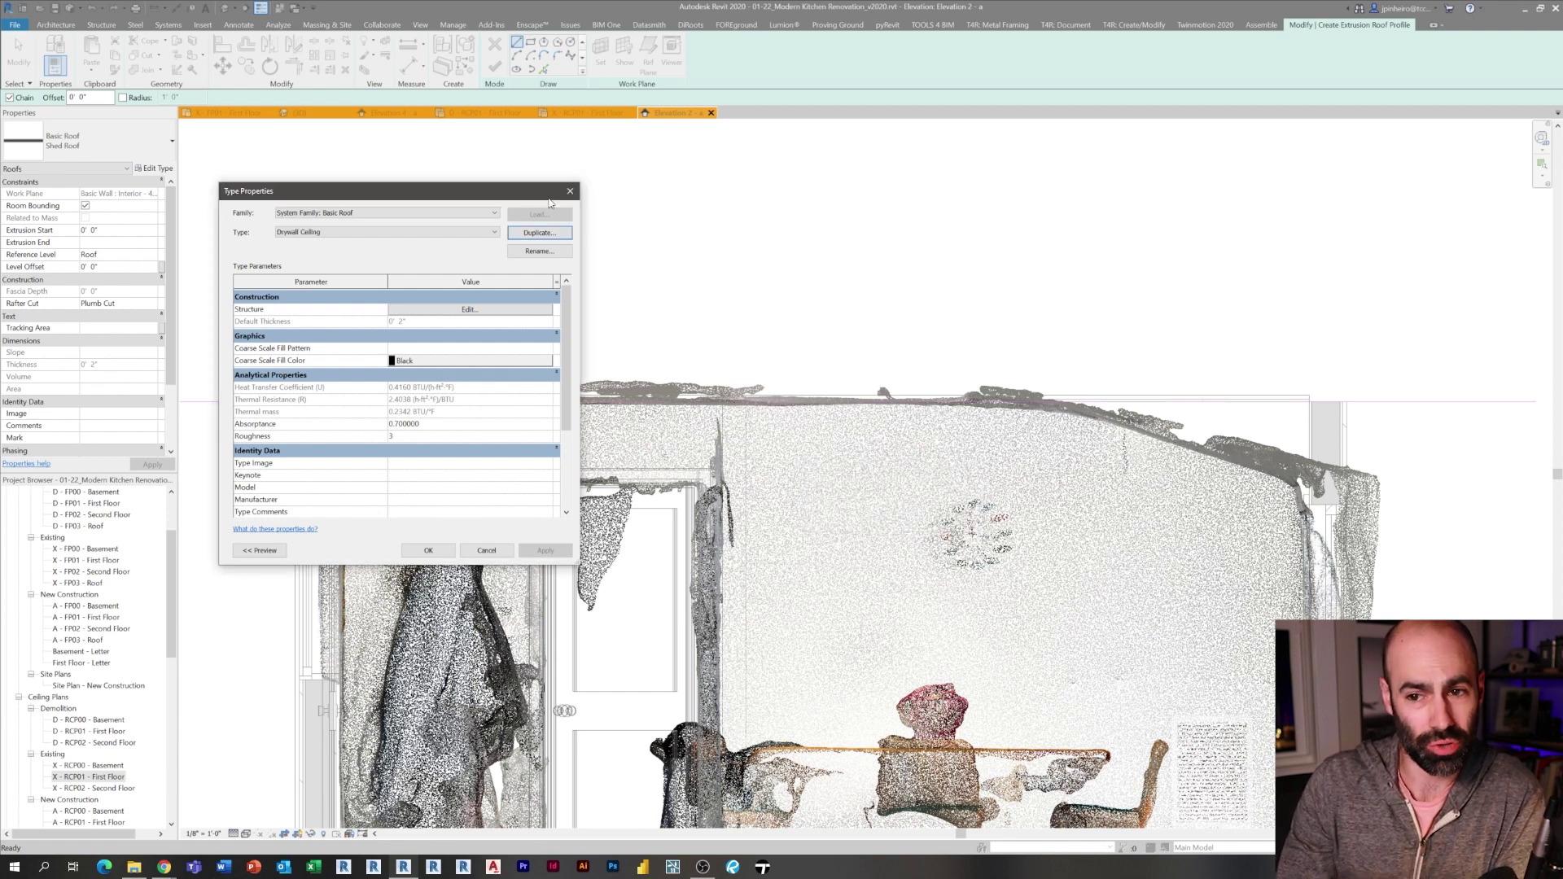
# Set the Drywall Ceiling structure layer's material to Gypsum Wall Board and its thickness to 1/2"
pyautogui.click(469, 310)
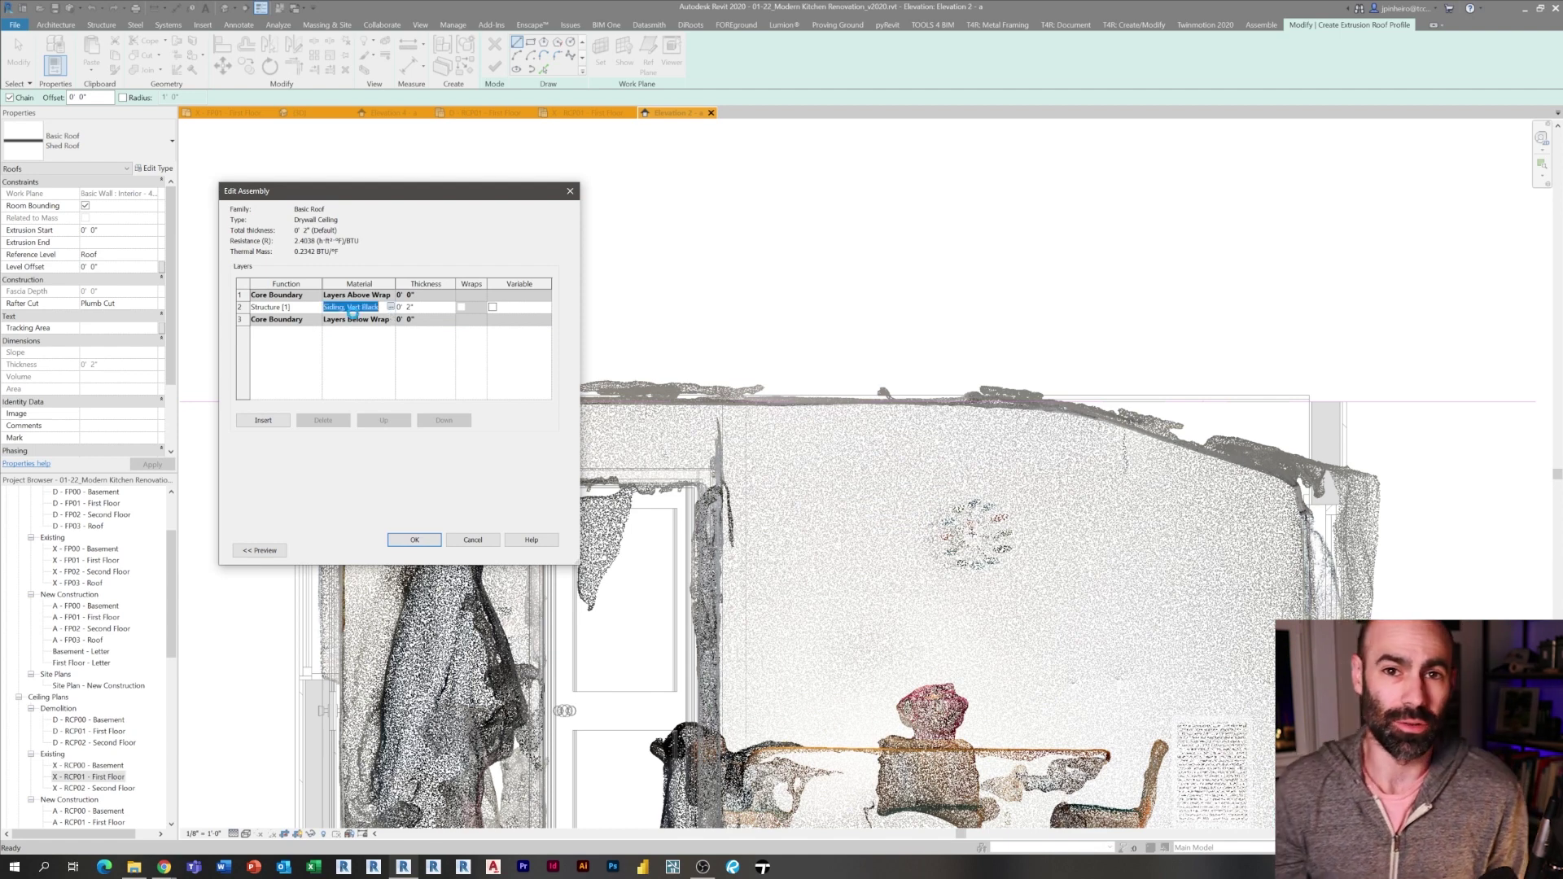
pyautogui.click(390, 307)
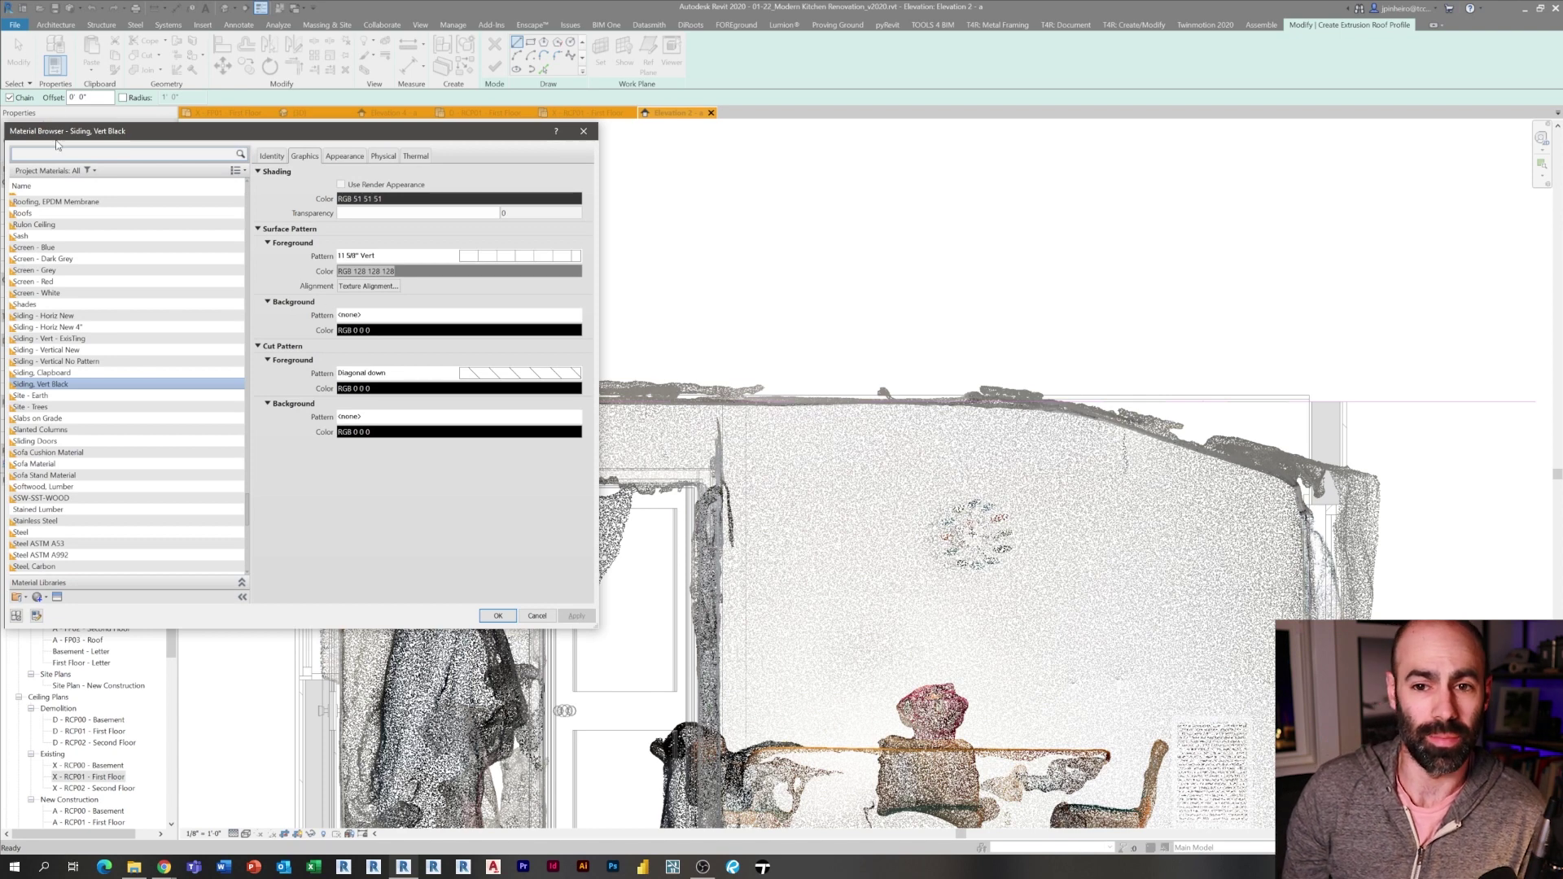
pyautogui.write('wal')
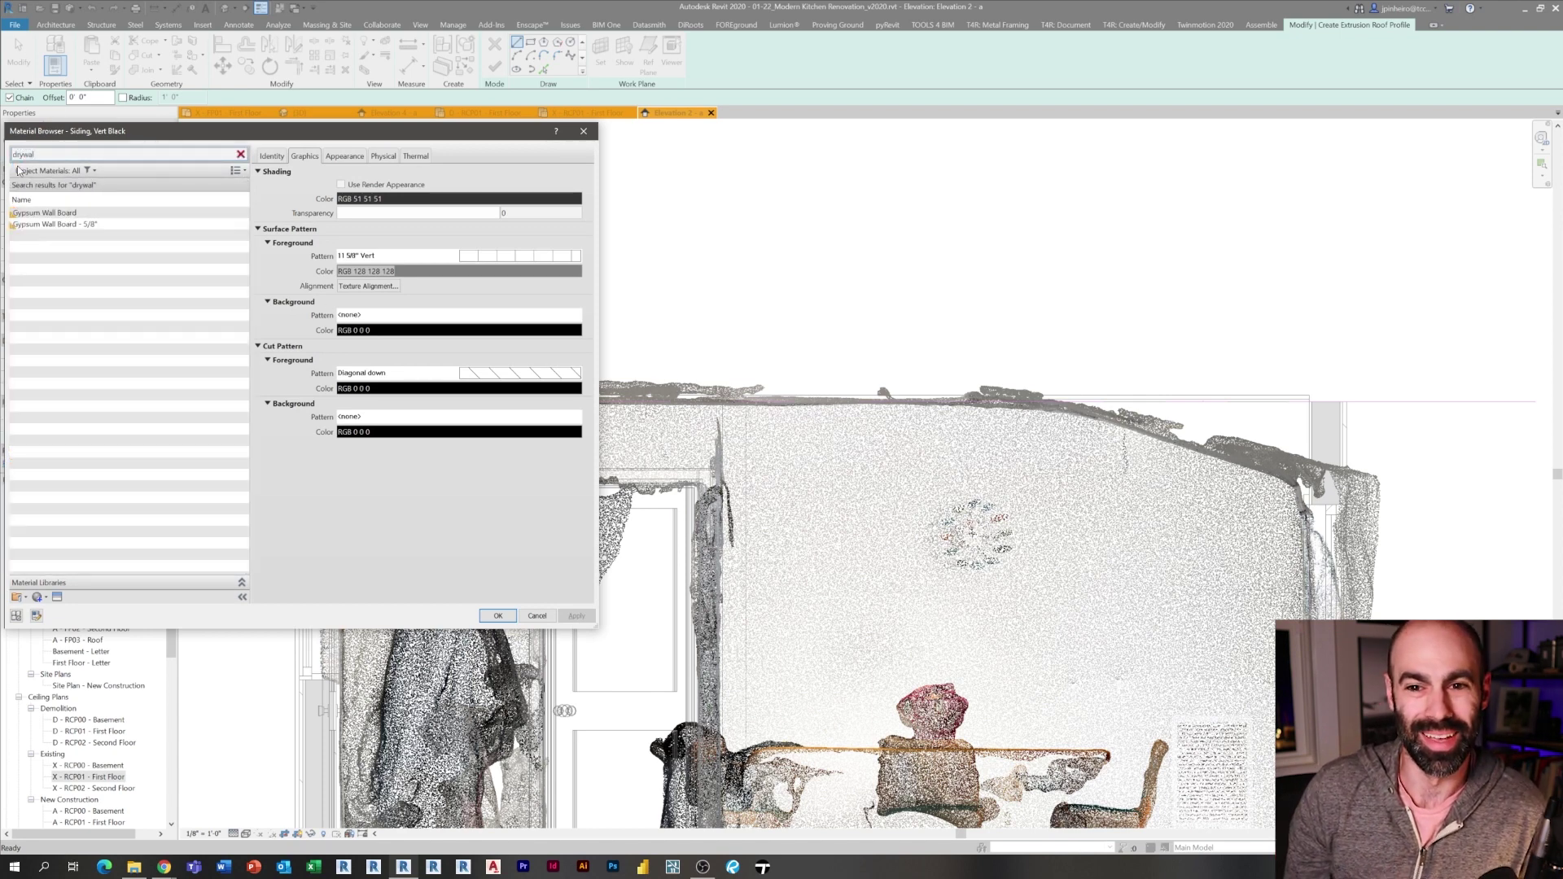
pyautogui.click(45, 212)
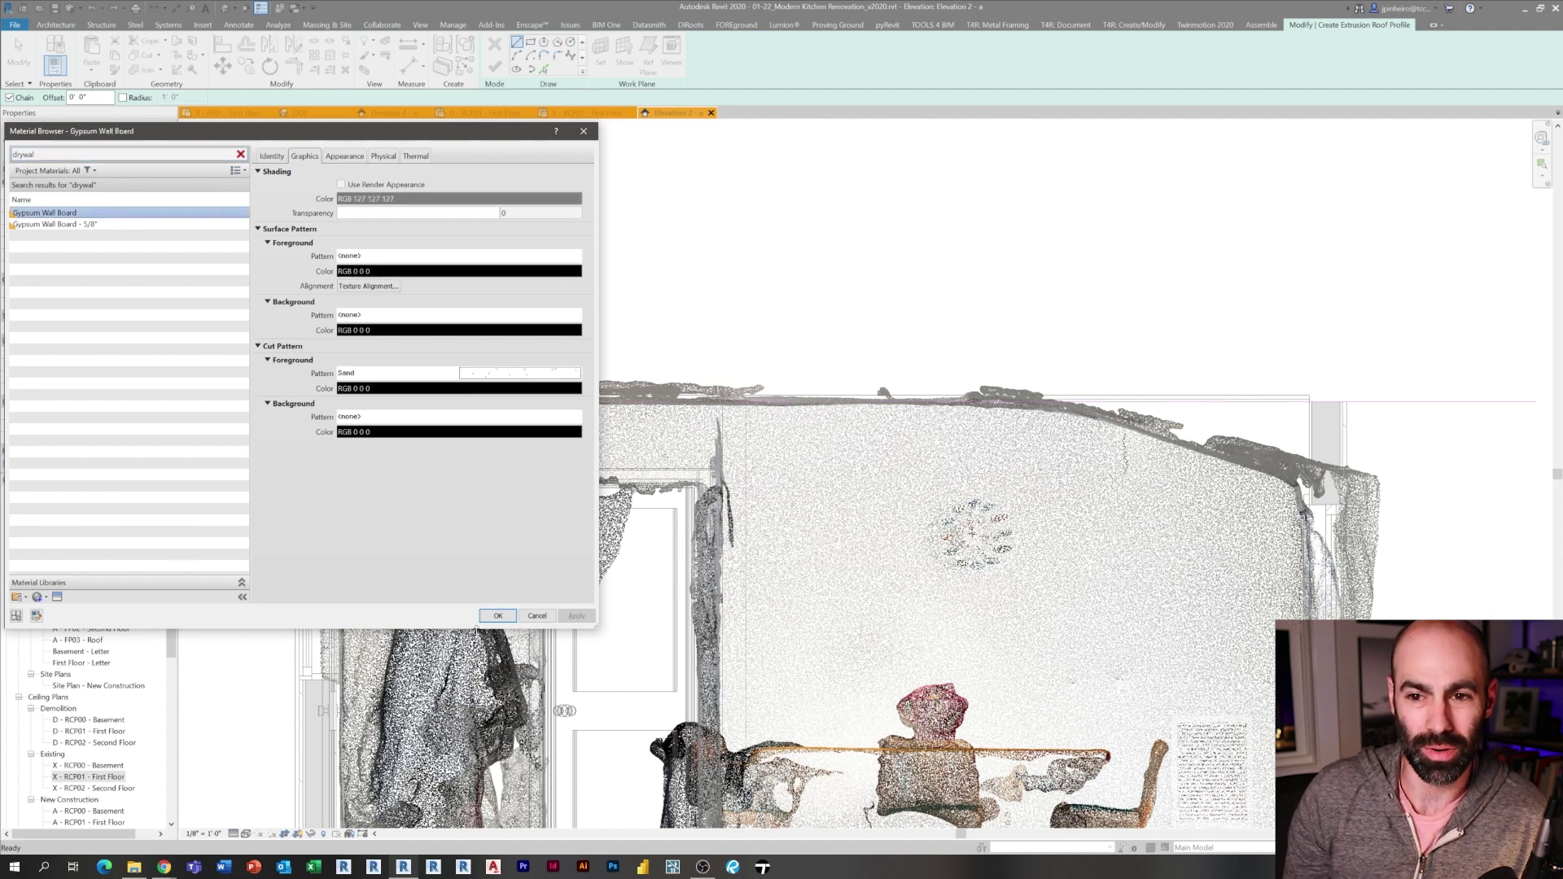
pyautogui.click(497, 616)
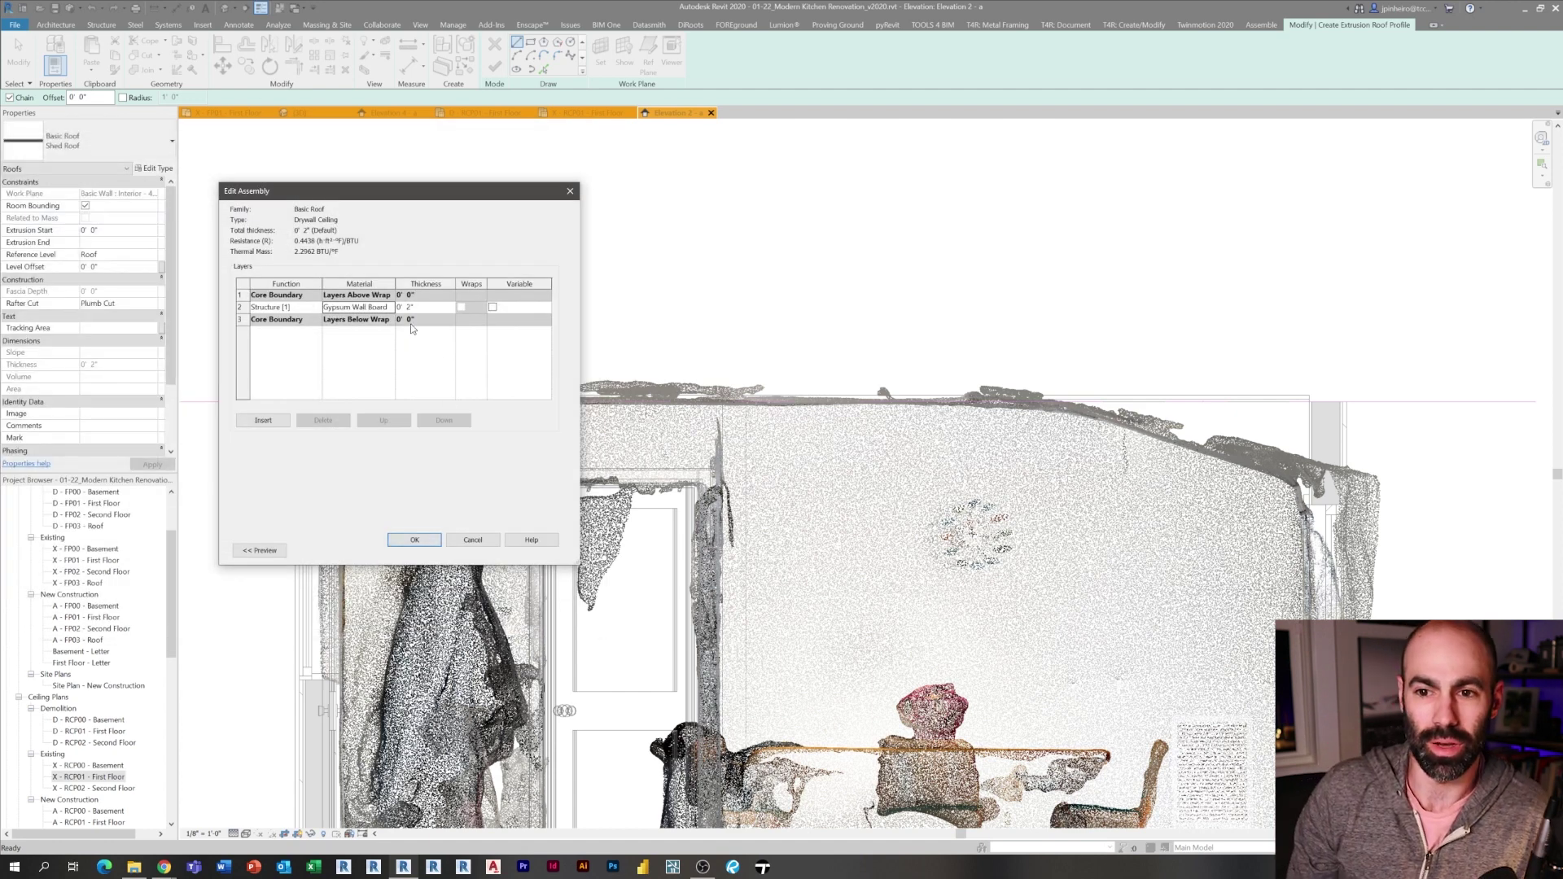
pyautogui.click(434, 308)
pyautogui.write('1/2')
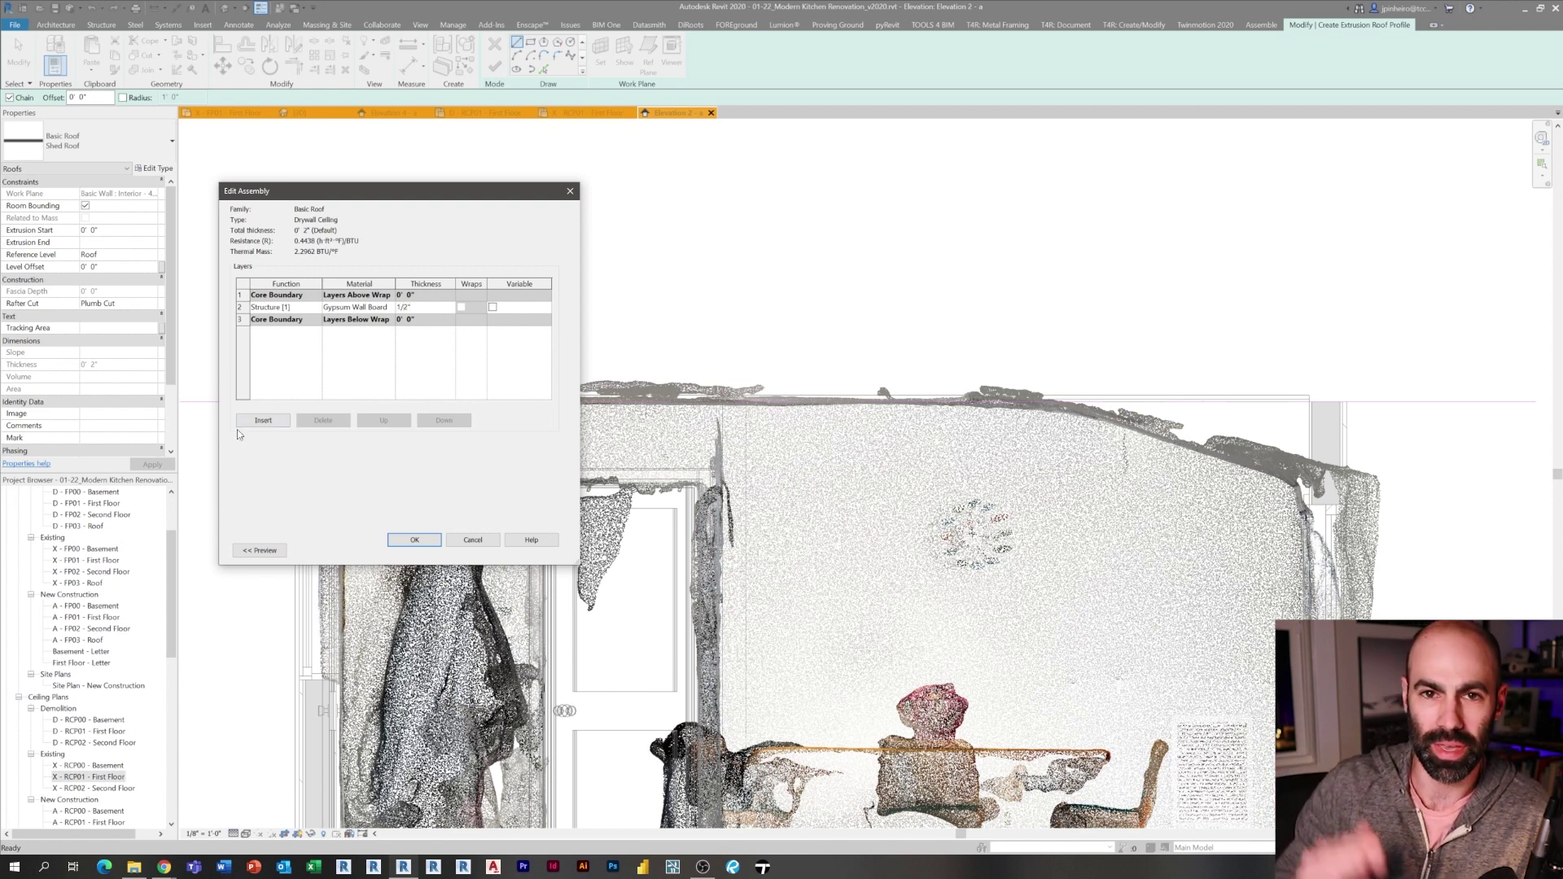
# Insert a second structure layer within the core and move the Gypsum Wall Board layer below the core boundary
pyautogui.click(247, 554)
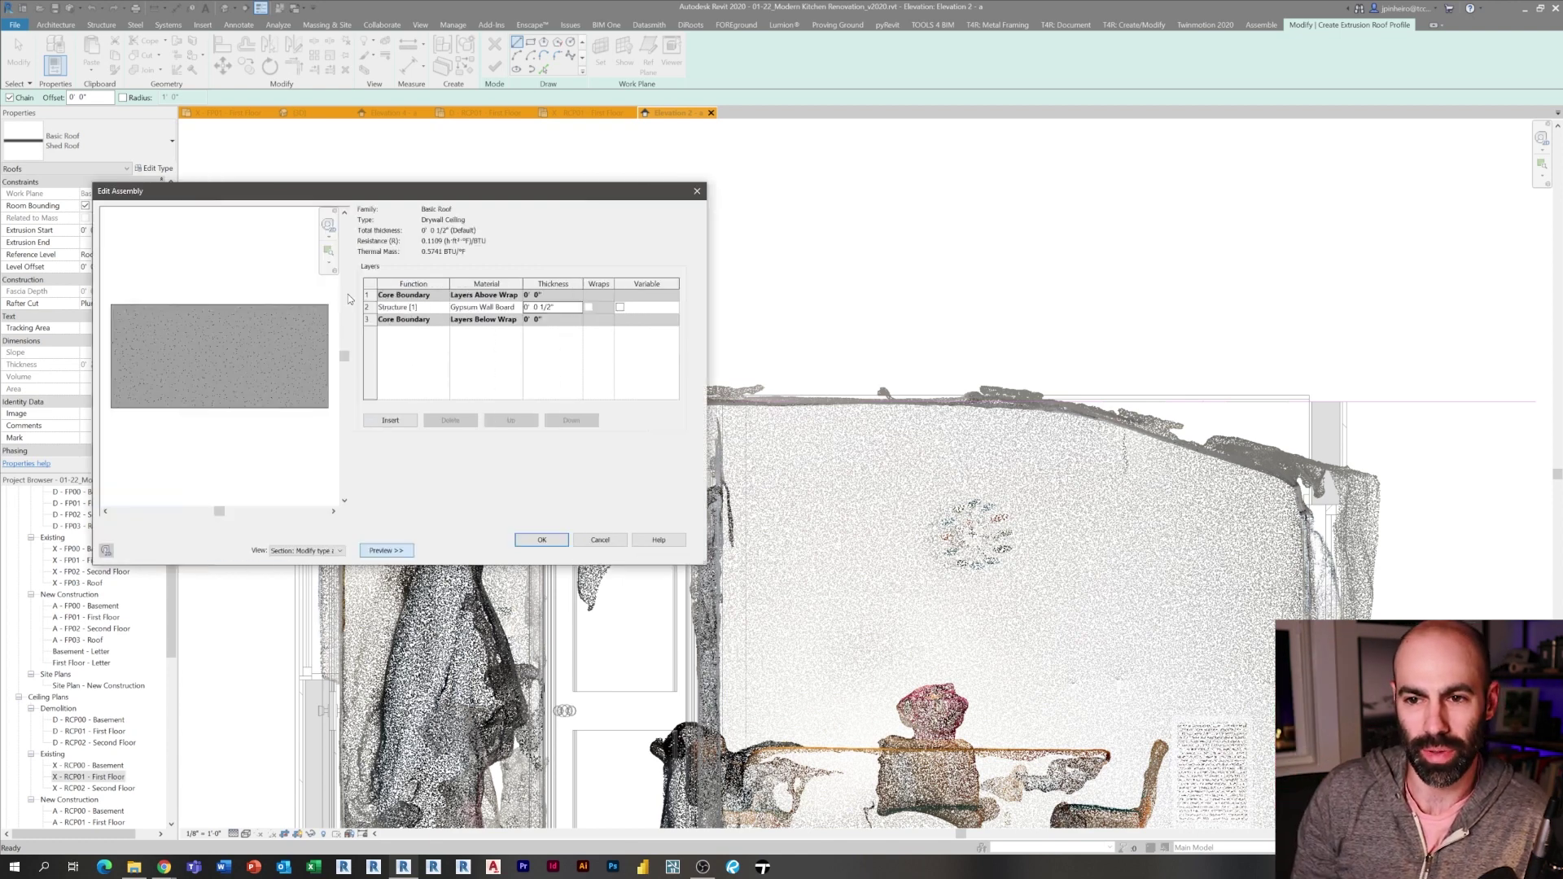
pyautogui.click(394, 425)
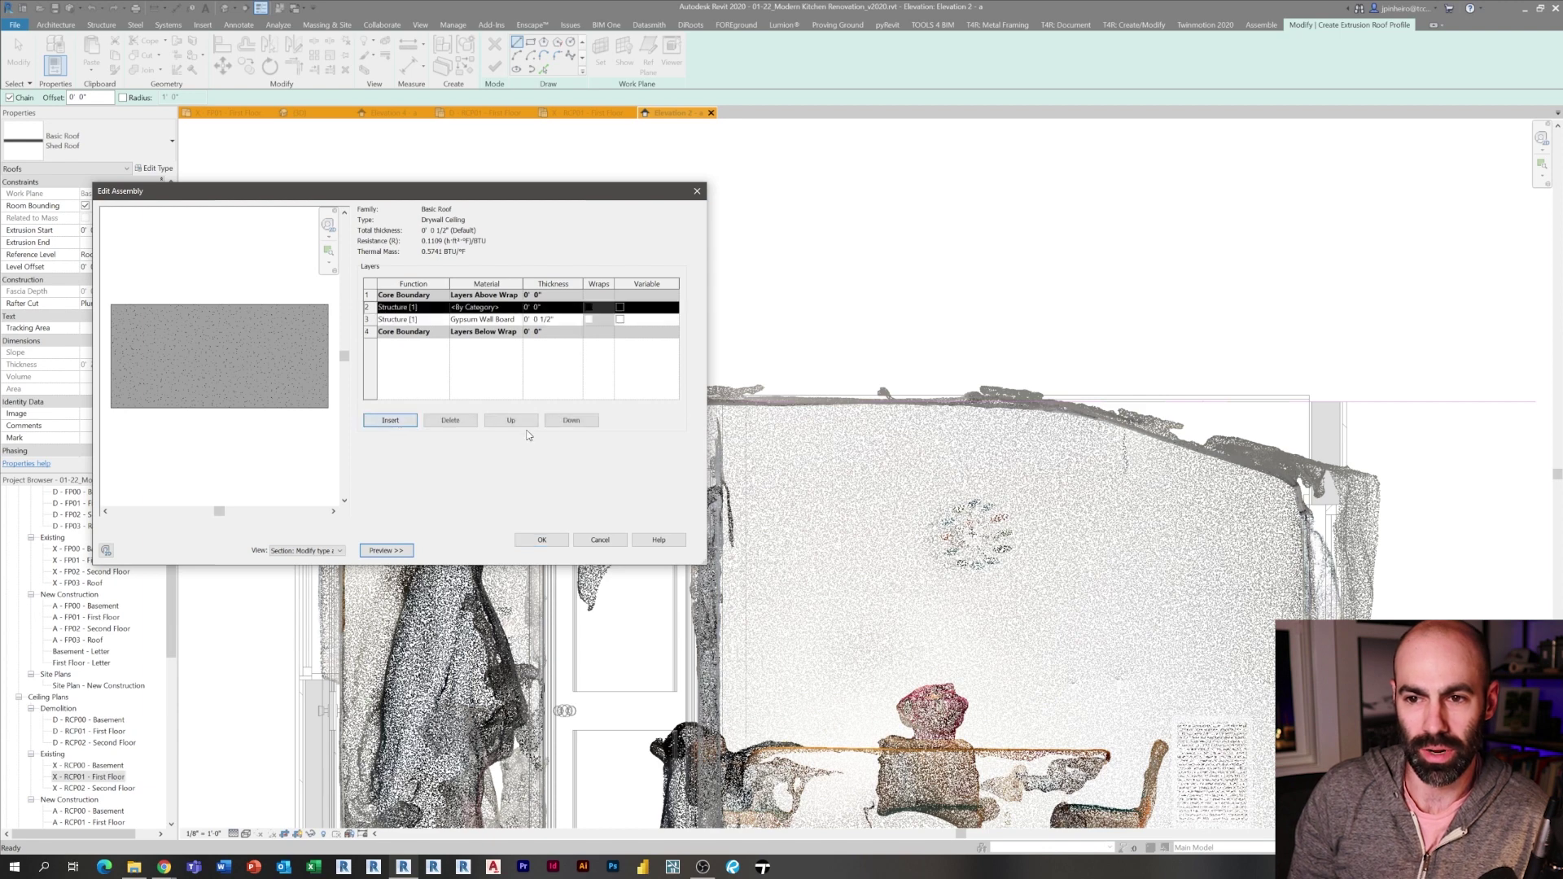
pyautogui.click(525, 424)
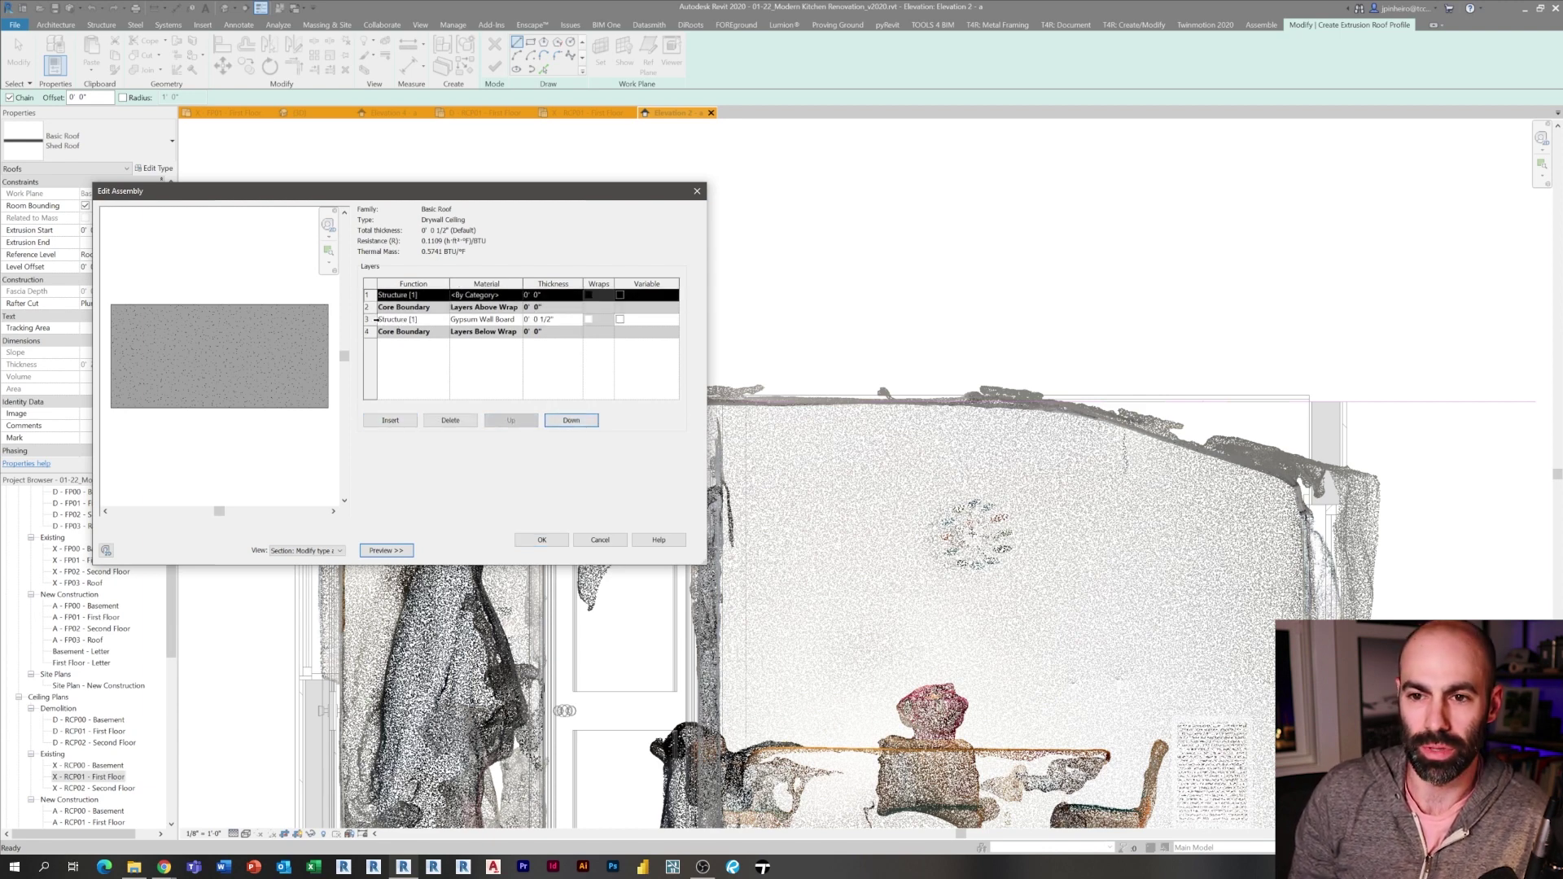
pyautogui.click(580, 427)
pyautogui.click(368, 320)
pyautogui.click(511, 420)
pyautogui.click(511, 419)
pyautogui.click(438, 295)
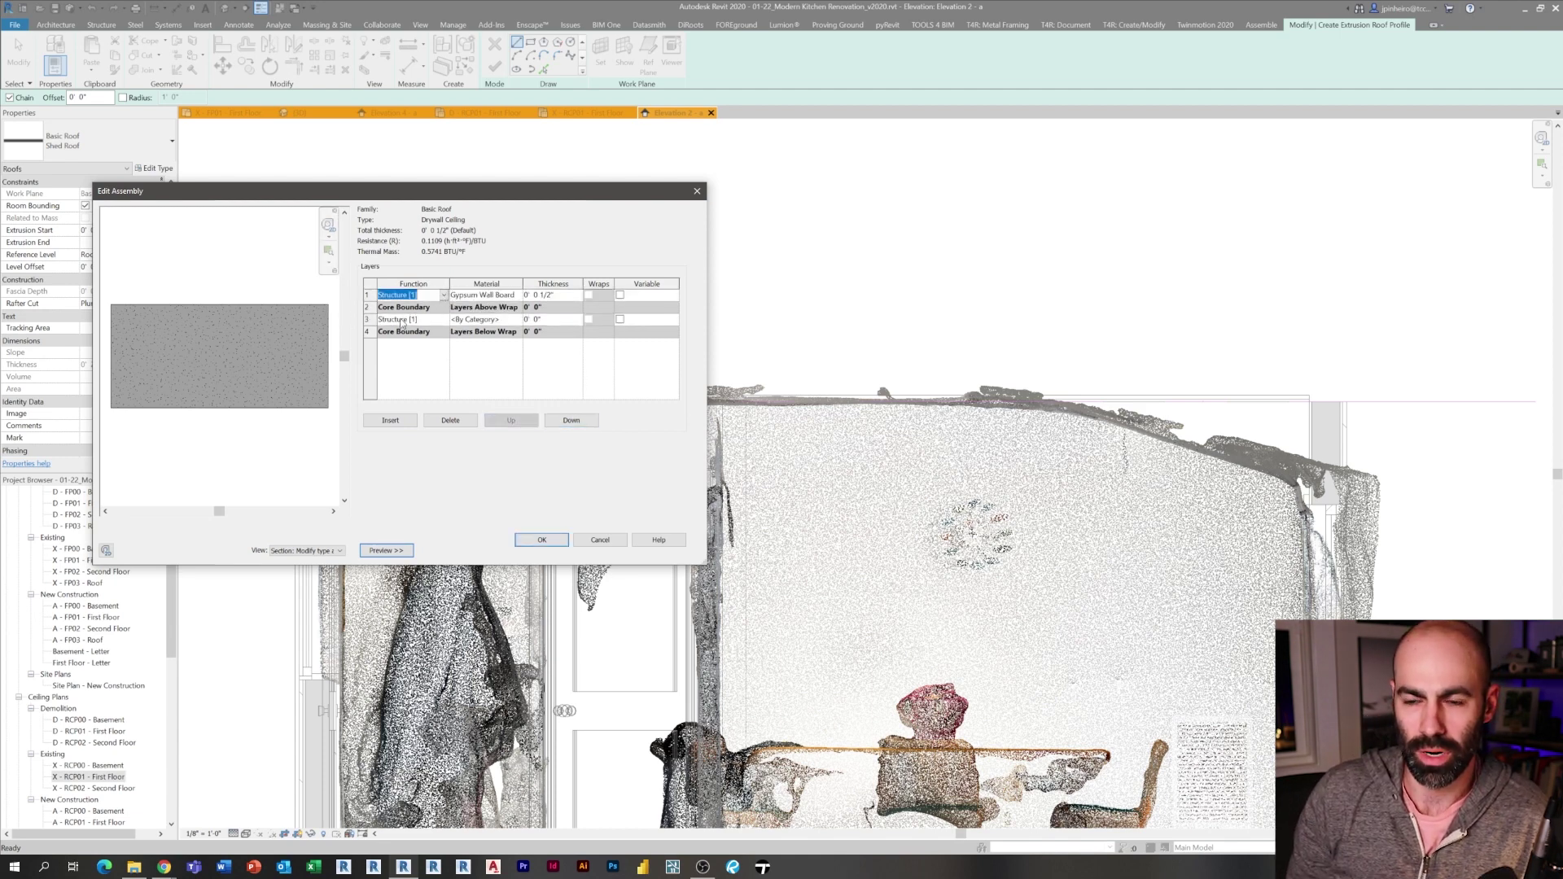
pyautogui.click(573, 421)
pyautogui.click(573, 422)
pyautogui.click(573, 421)
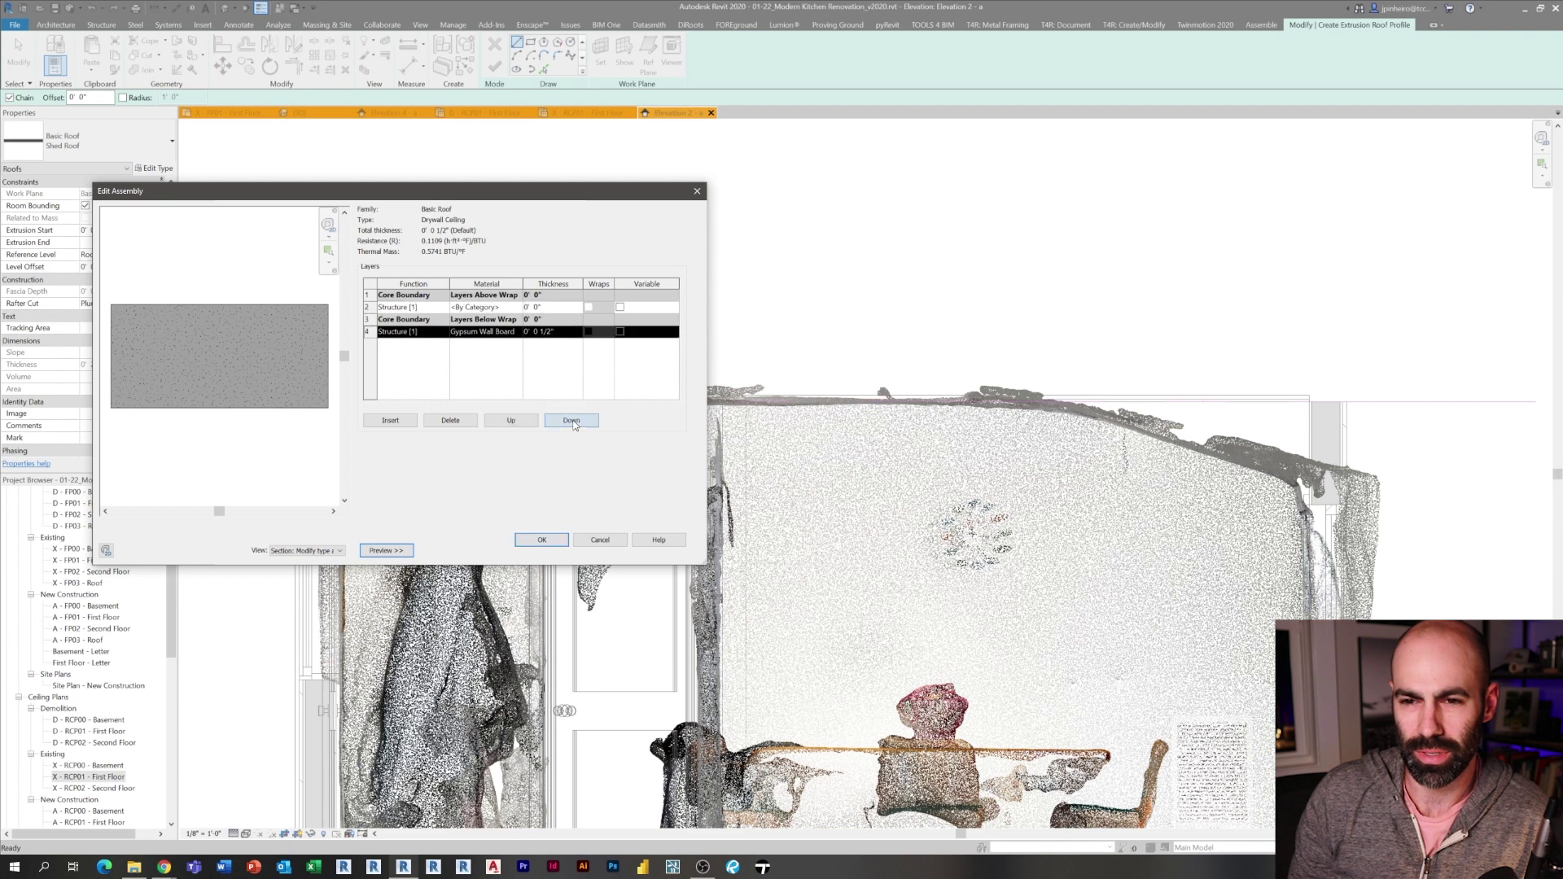
# Set the Gypsum Wall Board layer's function to Finish 1 [4]
pyautogui.click(415, 332)
pyautogui.click(445, 332)
pyautogui.click(421, 383)
# Give the core structure layer the material Softwood, Lumber and a thickness of 5 1/2", and accept the roof type's properties
pyautogui.click(484, 307)
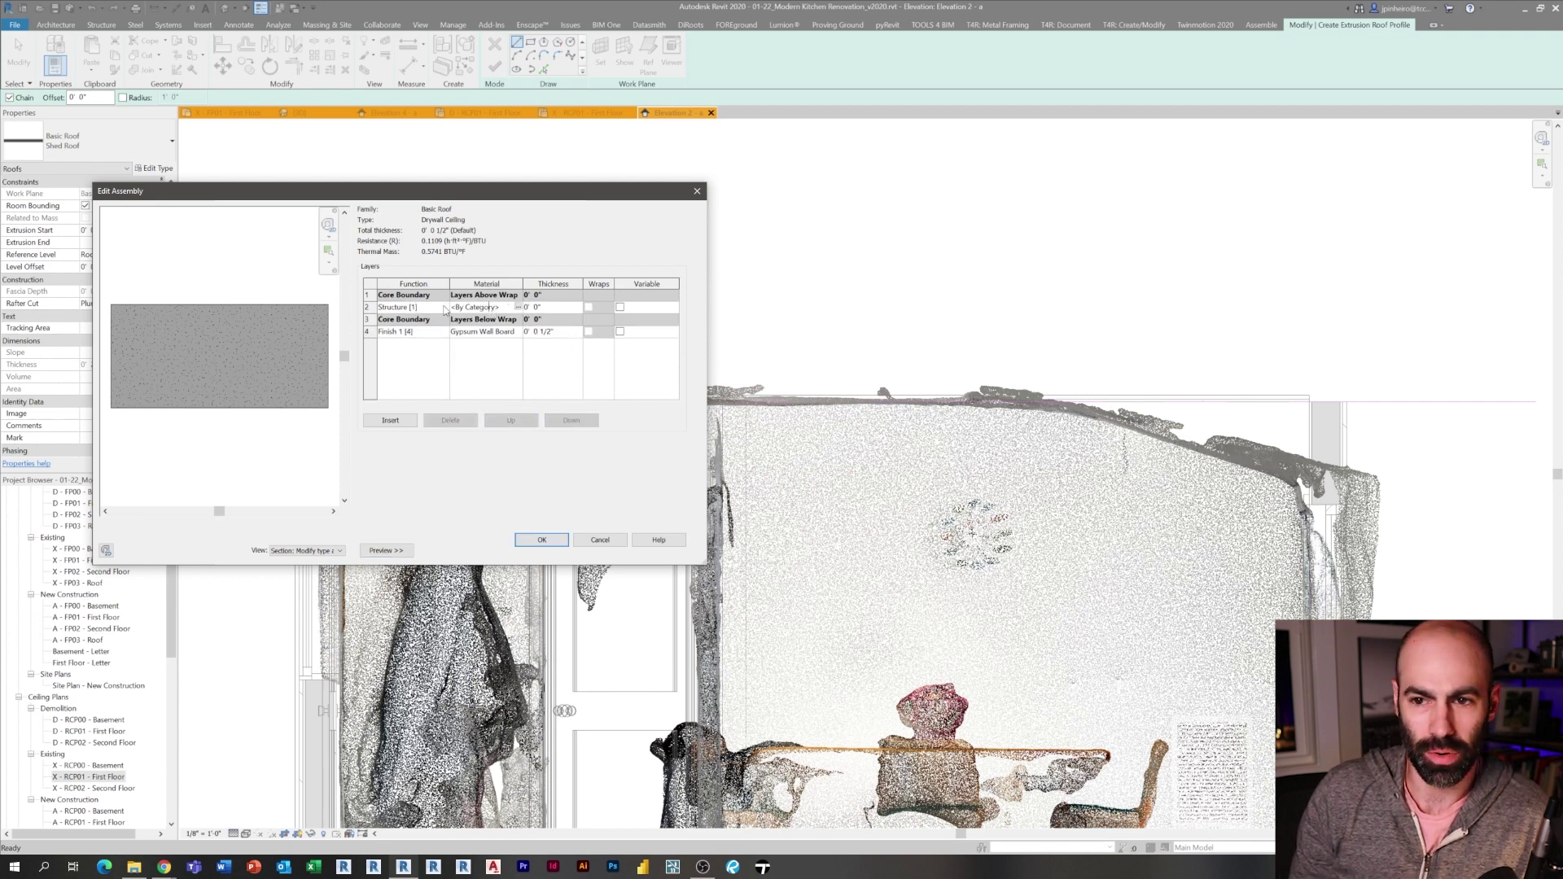
pyautogui.click(517, 307)
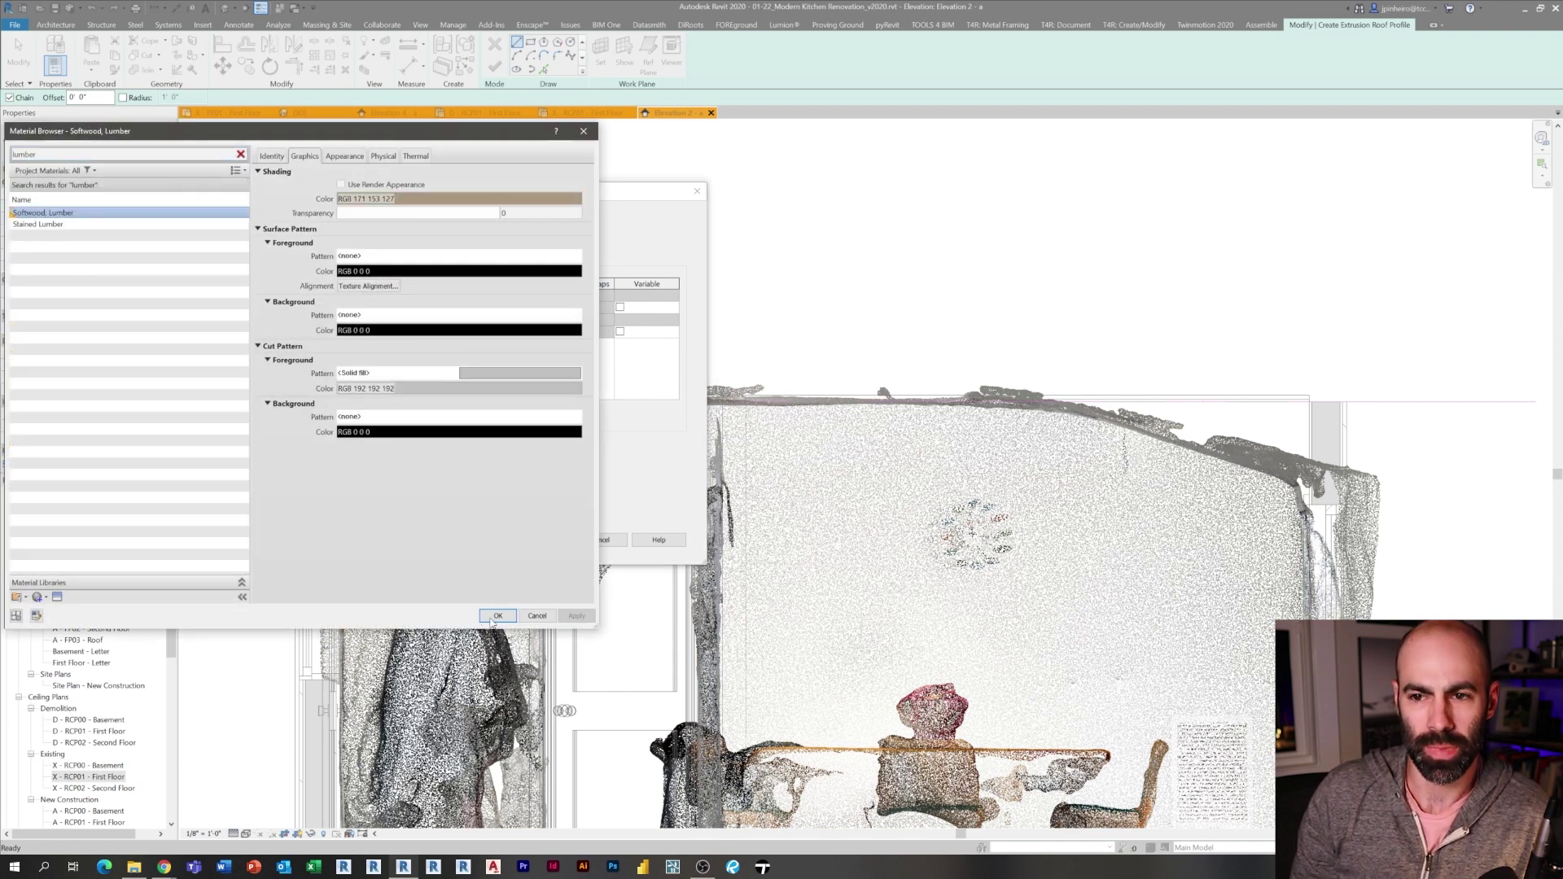
pyautogui.click(497, 616)
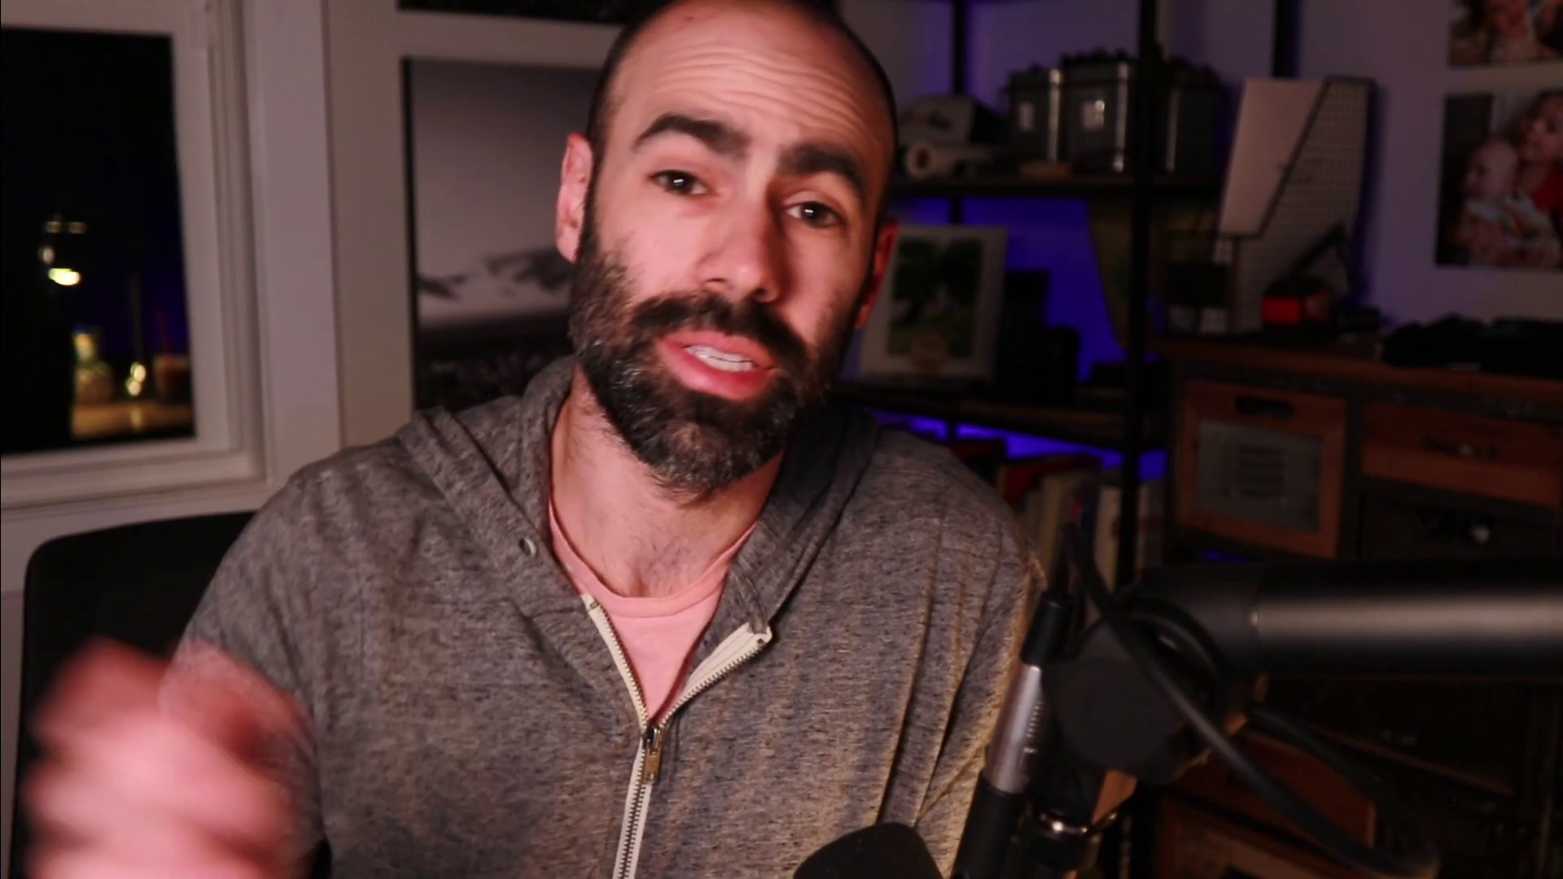
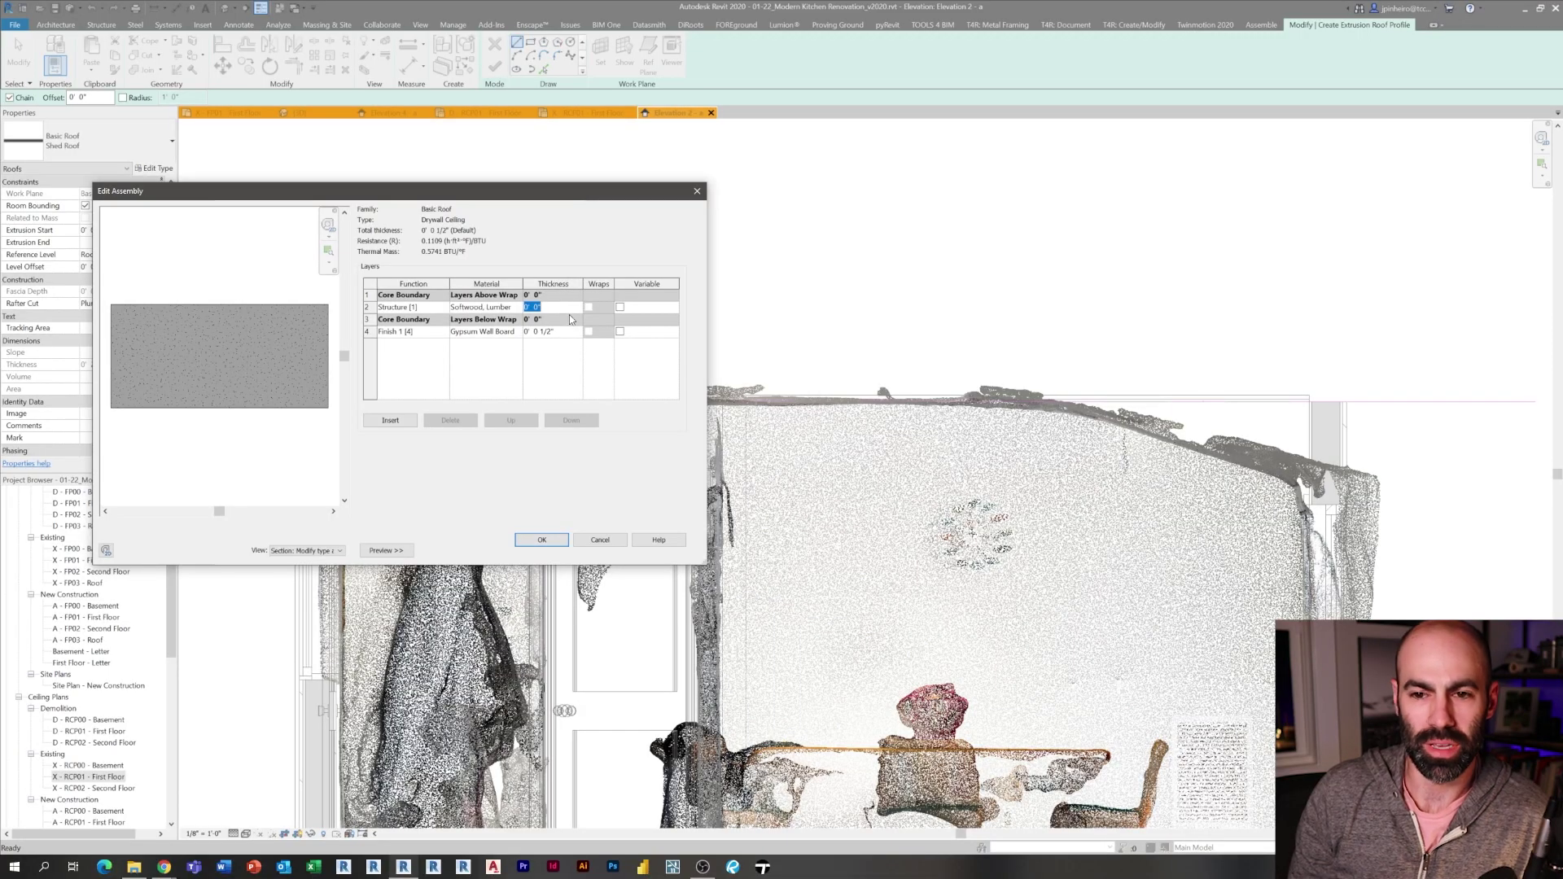
pyautogui.write('.5')
pyautogui.press('Tab')
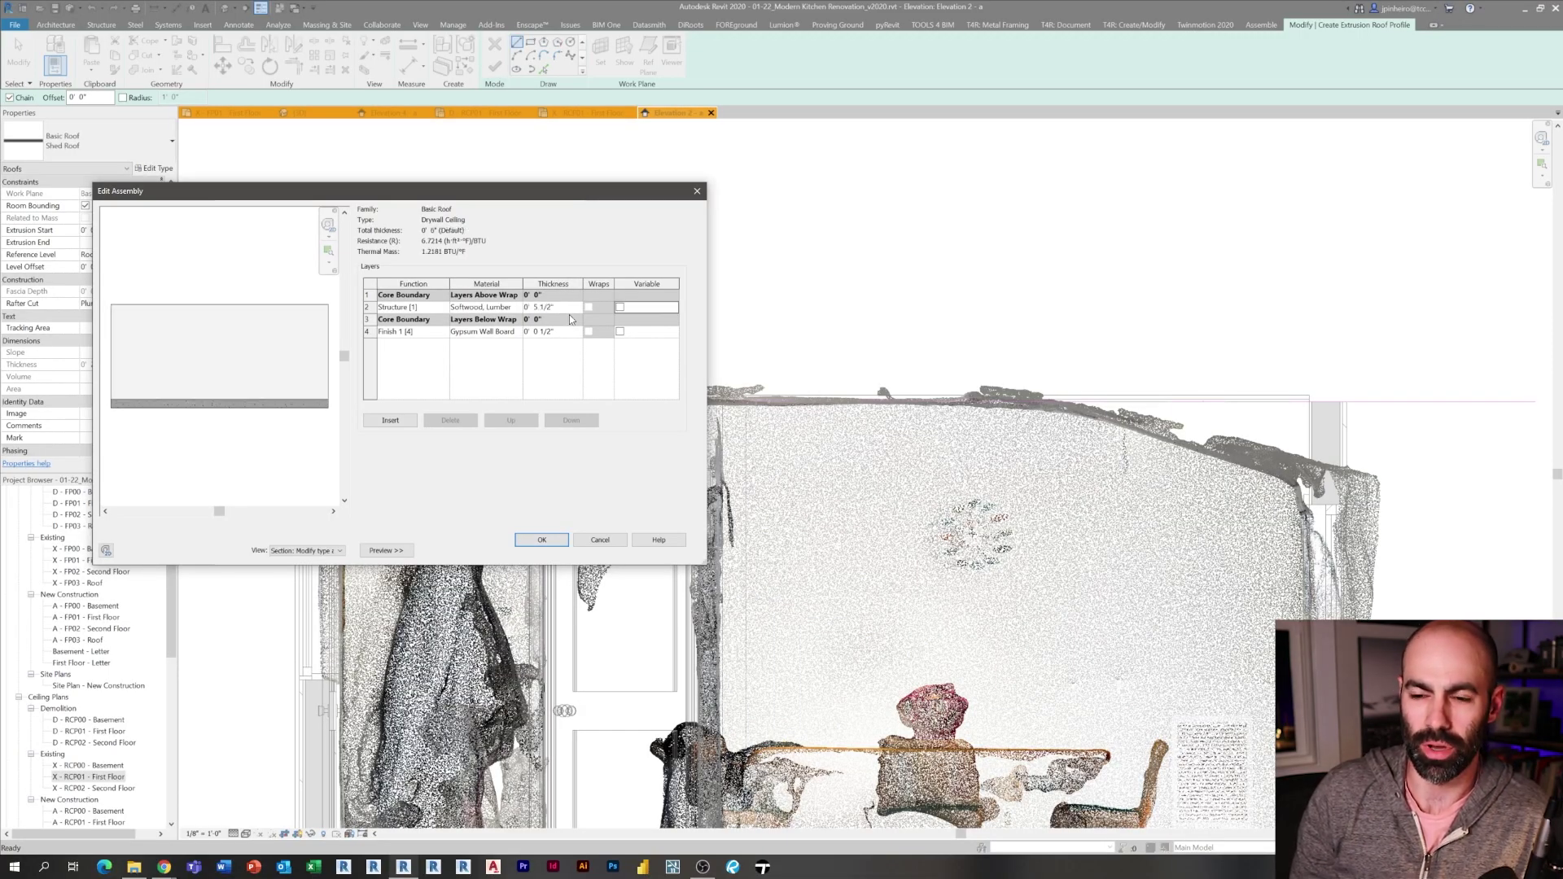
pyautogui.click(559, 539)
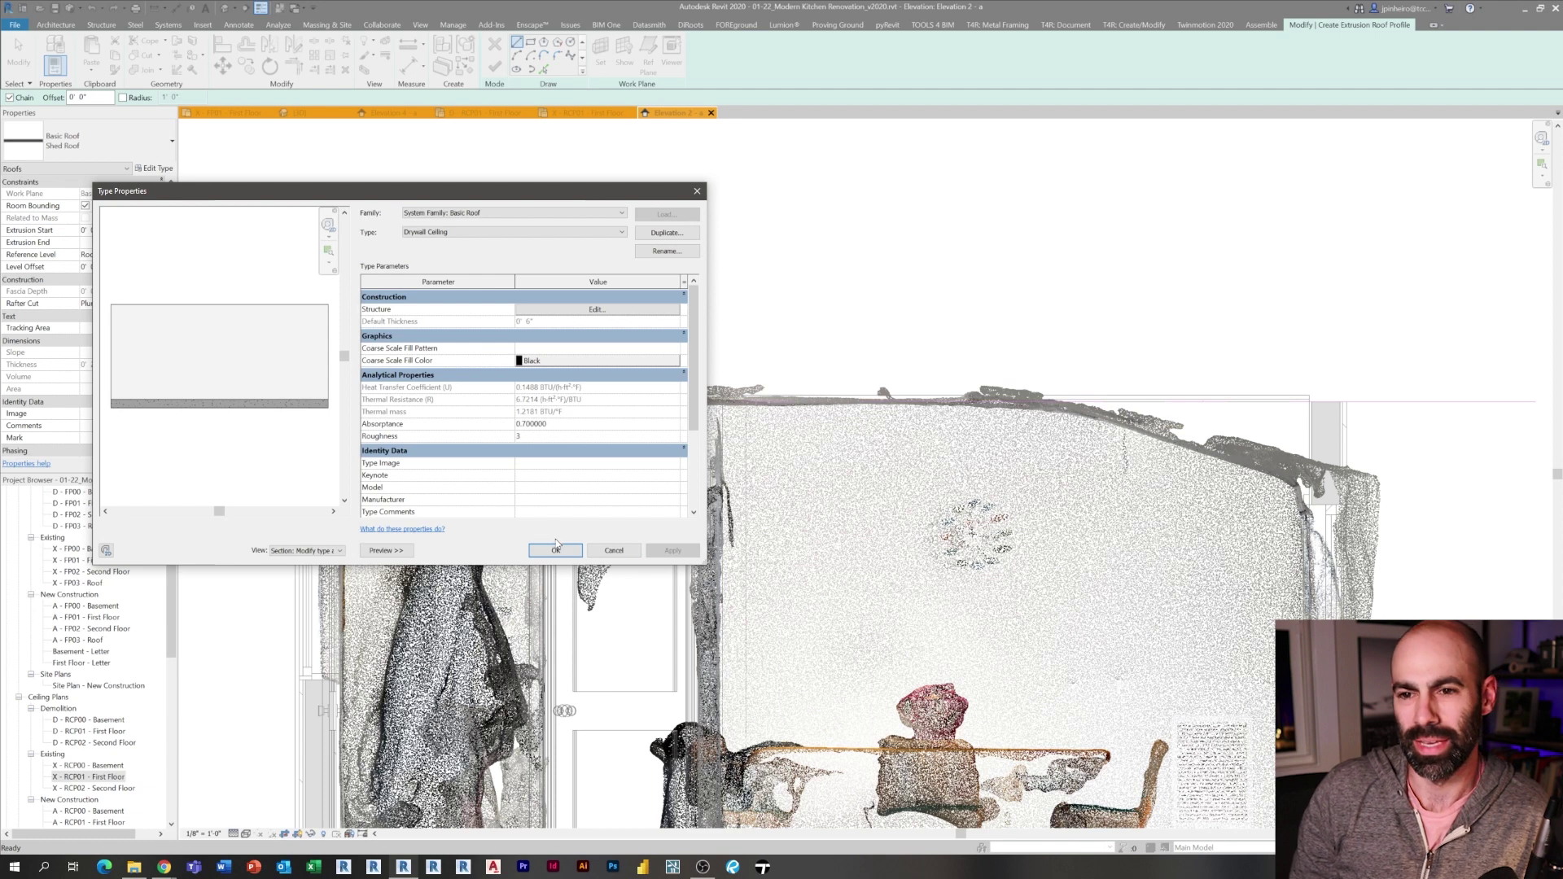
pyautogui.click(556, 548)
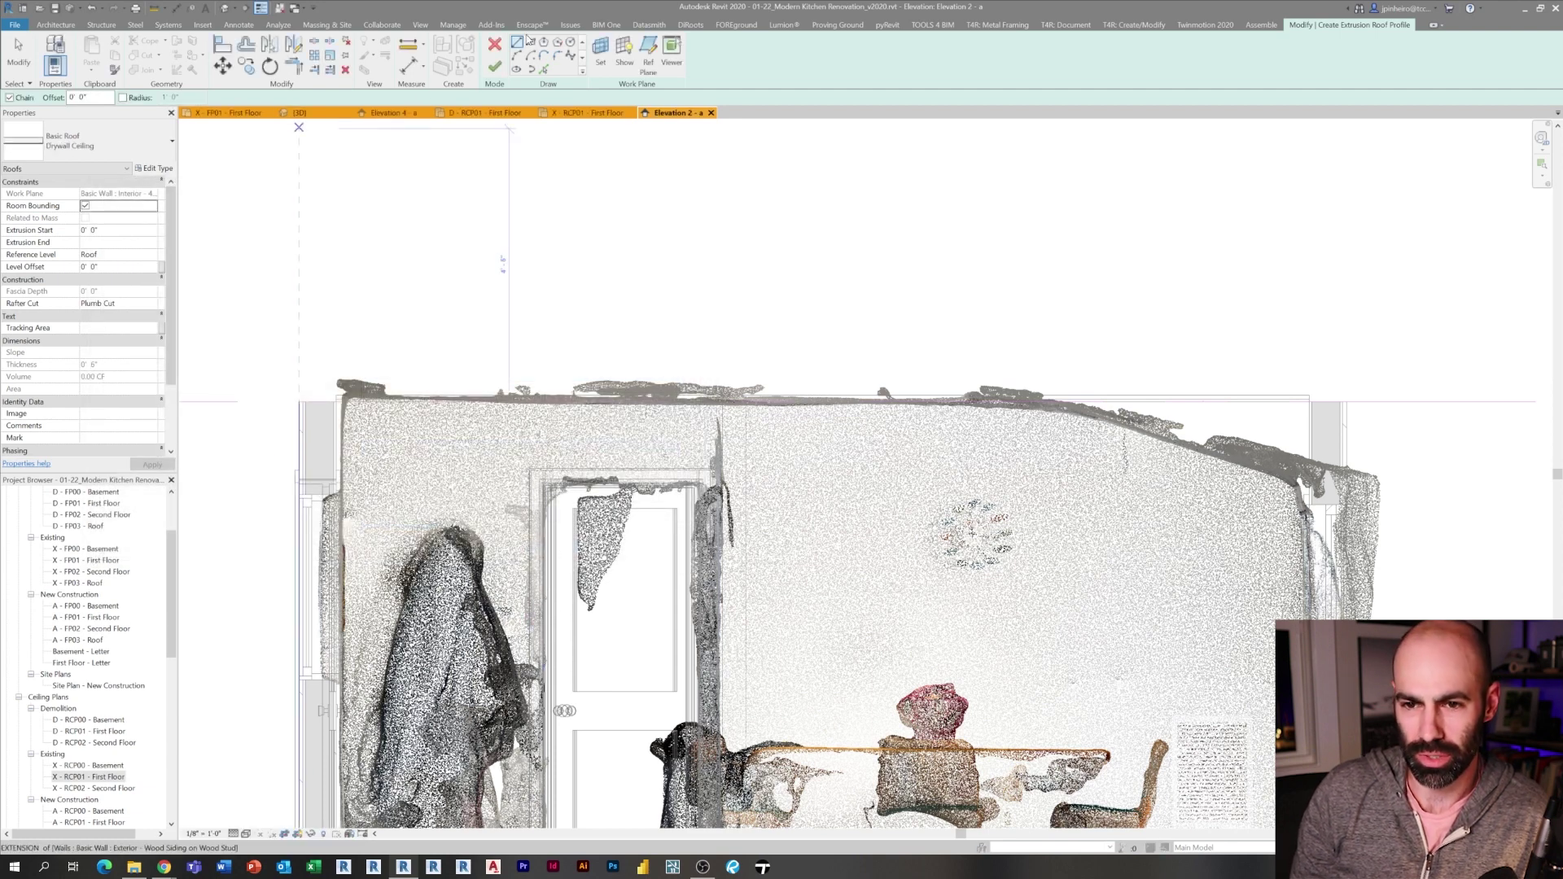
# Sketch the roof profile along the scanned ceiling with one flat line from the wall and a separate sloped line into the opposite wall
pyautogui.scroll(5, 362, 379)
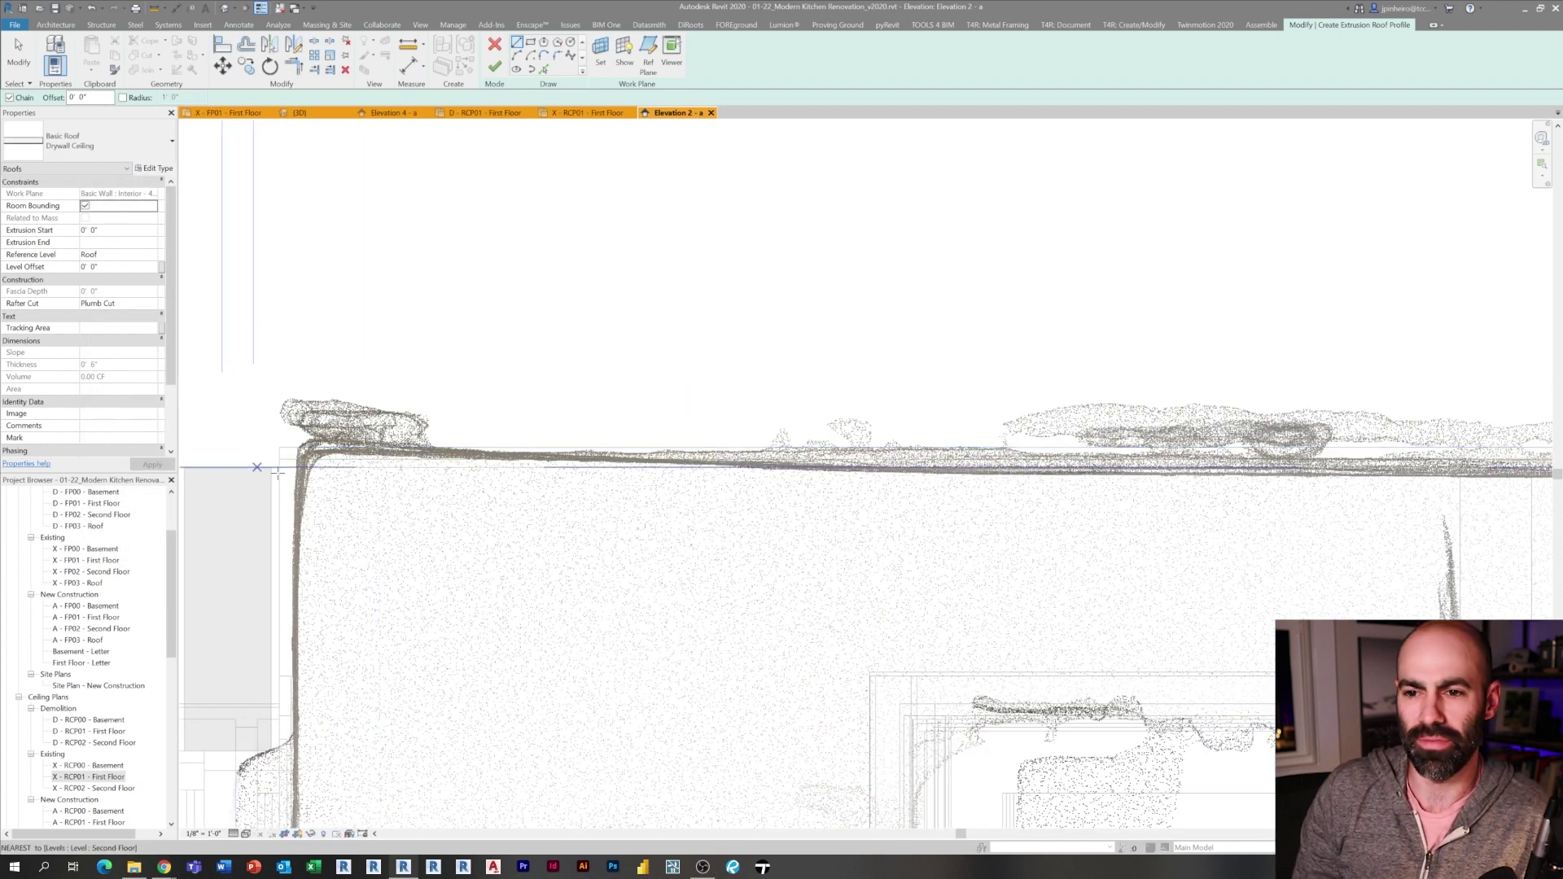
pyautogui.click(278, 469)
pyautogui.scroll(-3, 286, 474)
pyautogui.moveTo(883, 544); pyautogui.dragTo(663, 530, button='middle')
pyautogui.moveTo(1173, 567); pyautogui.dragTo(871, 559, button='middle')
pyautogui.scroll(3, 863, 545)
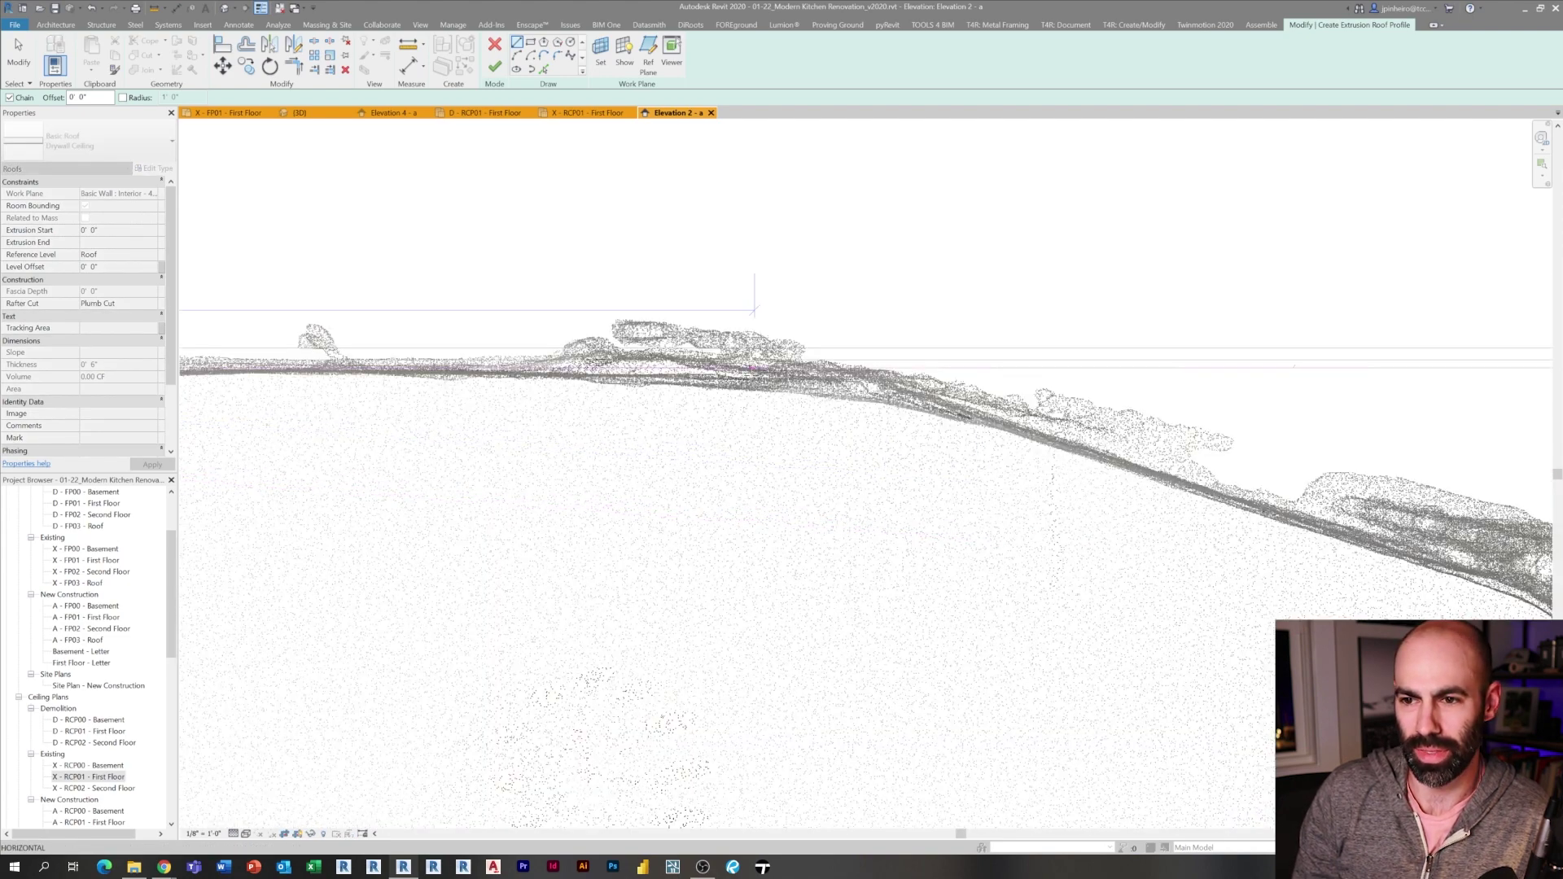
pyautogui.click(755, 368)
pyautogui.click(954, 408)
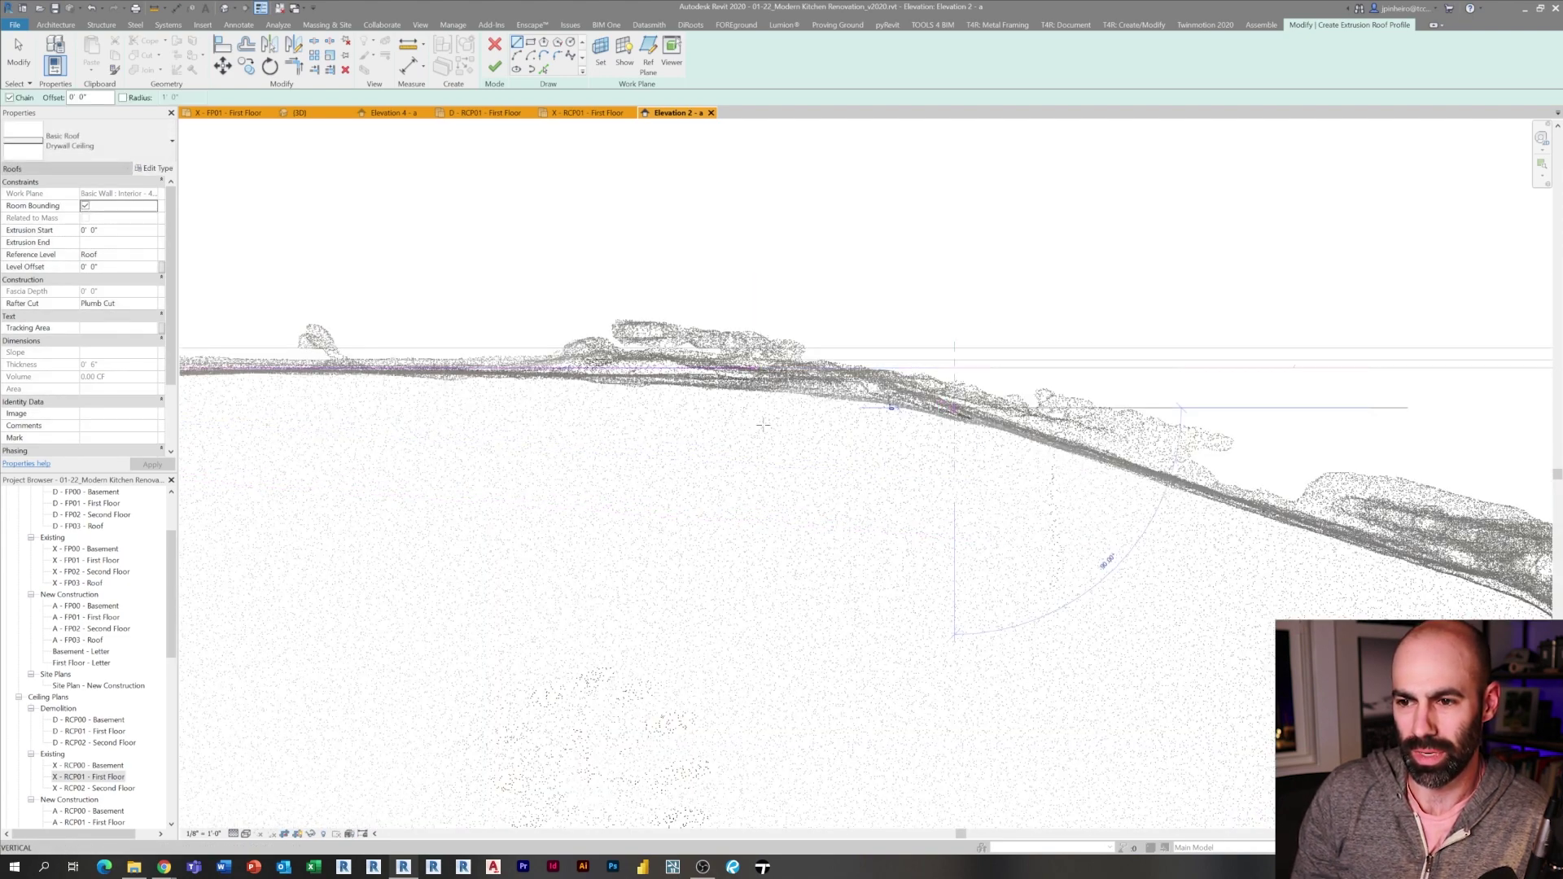
pyautogui.moveTo(763, 425); pyautogui.dragTo(618, 397, button='middle')
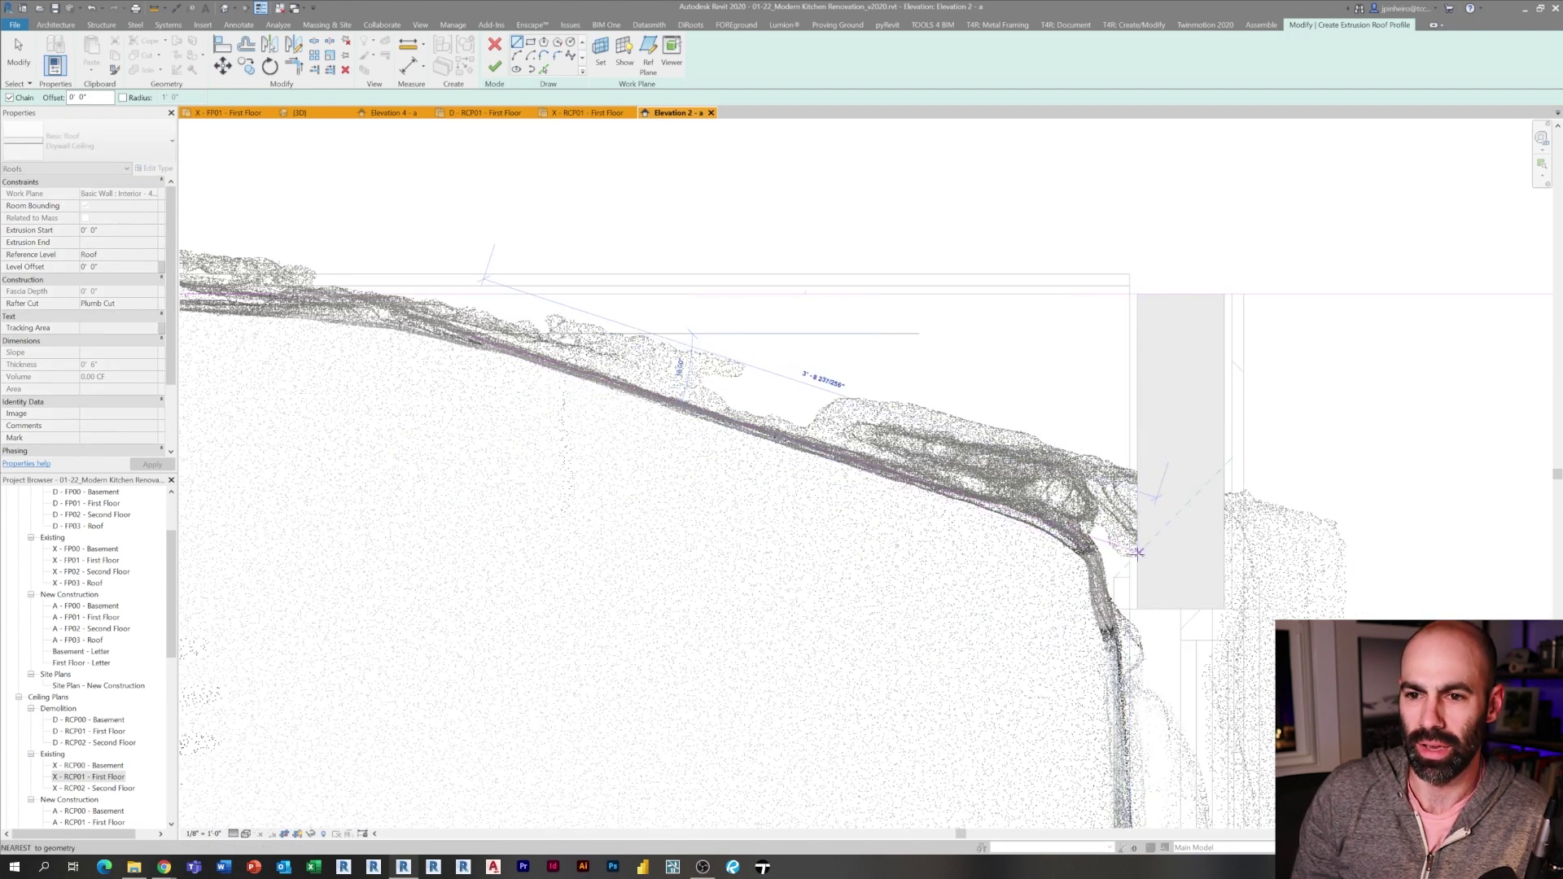
pyautogui.click(1152, 556)
pyautogui.press('Escape')
pyautogui.moveTo(731, 508); pyautogui.dragTo(827, 514, button='middle')
pyautogui.press('Escape')
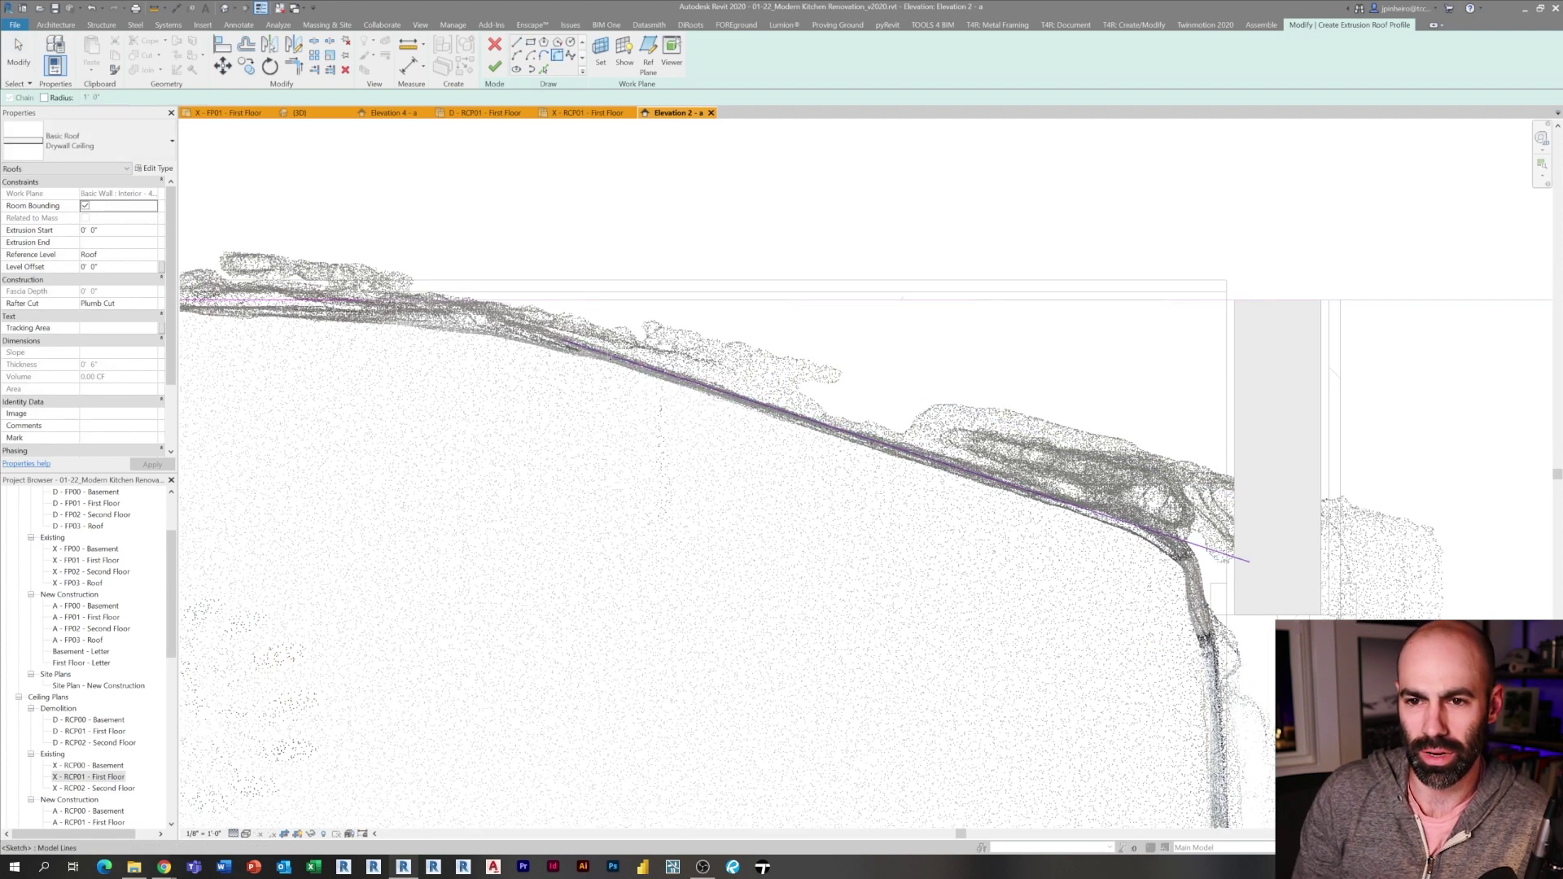
# Join the profile's flat and sloped lines with a fillet arc that follows the scanned ceiling's bend
pyautogui.scroll(4, 493, 338)
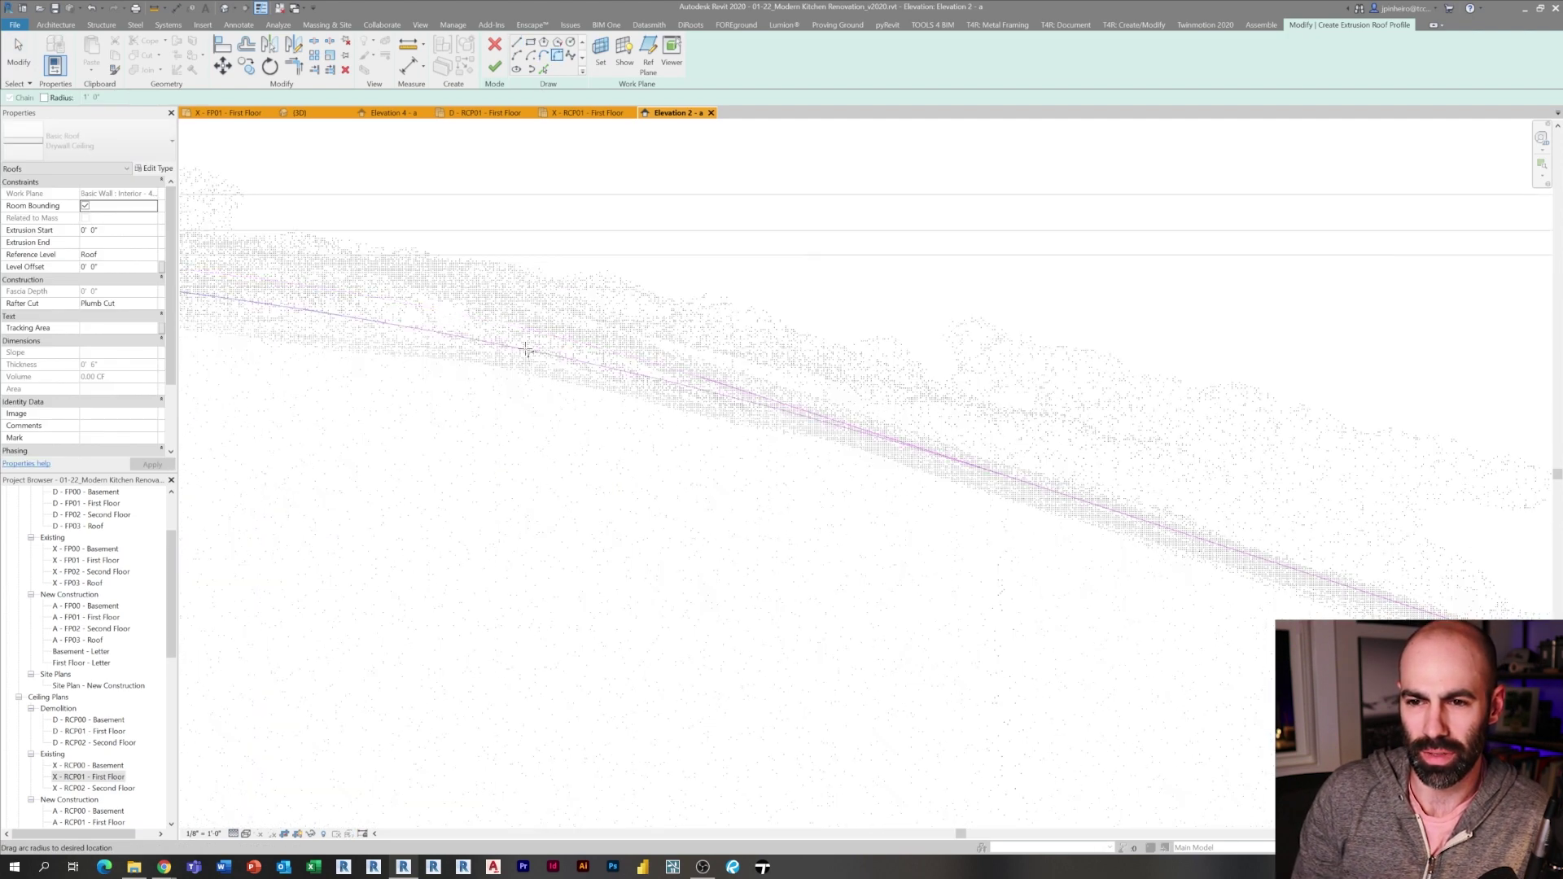
pyautogui.scroll(-6, 645, 377)
pyautogui.press('Escape')
pyautogui.press('Escape')
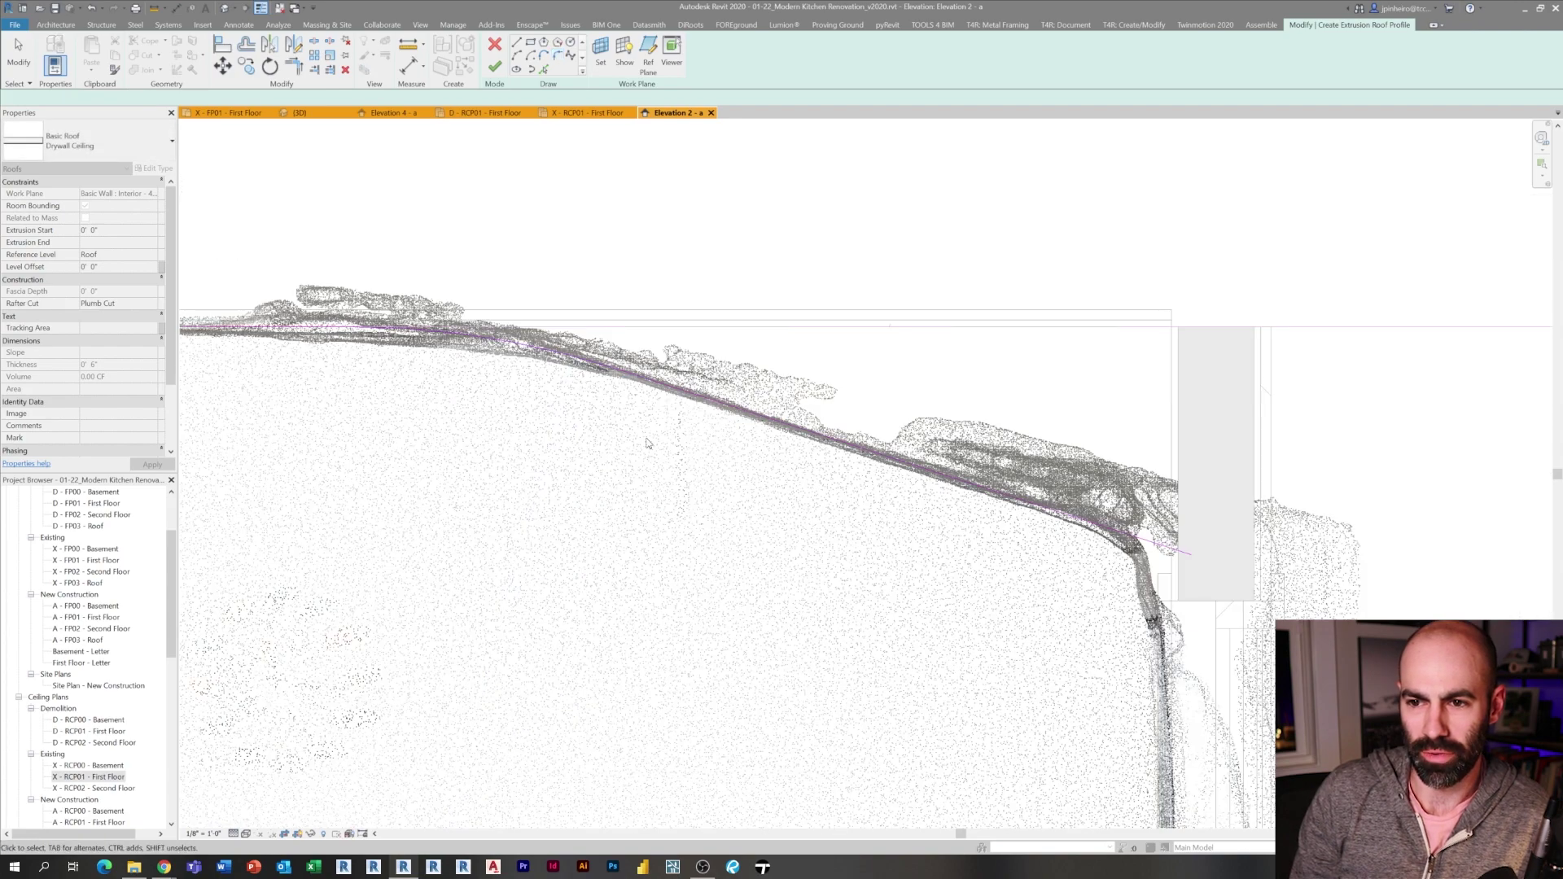
# Pull the sloped line's lower end back to the wall's inner face and finish the roof profile
pyautogui.scroll(-3, 649, 443)
pyautogui.scroll(5, 916, 471)
pyautogui.click(797, 458)
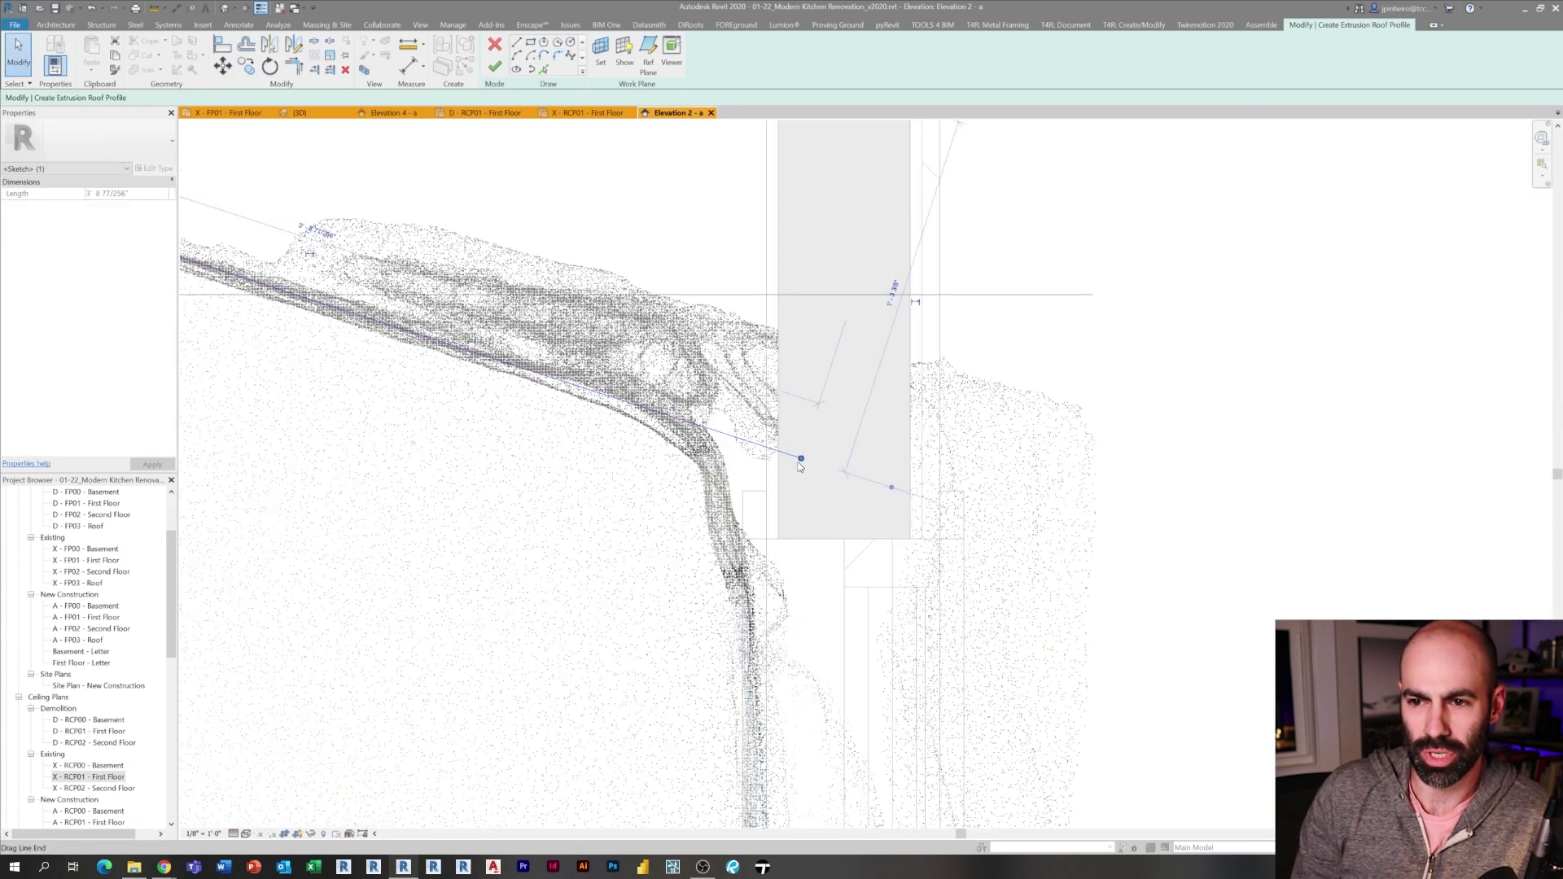
pyautogui.moveTo(801, 458)
pyautogui.mouseDown()
pyautogui.moveTo(763, 445)
pyautogui.moveTo(736, 409)
pyautogui.mouseUp()
pyautogui.scroll(4, 774, 456)
pyautogui.scroll(-7, 783, 467)
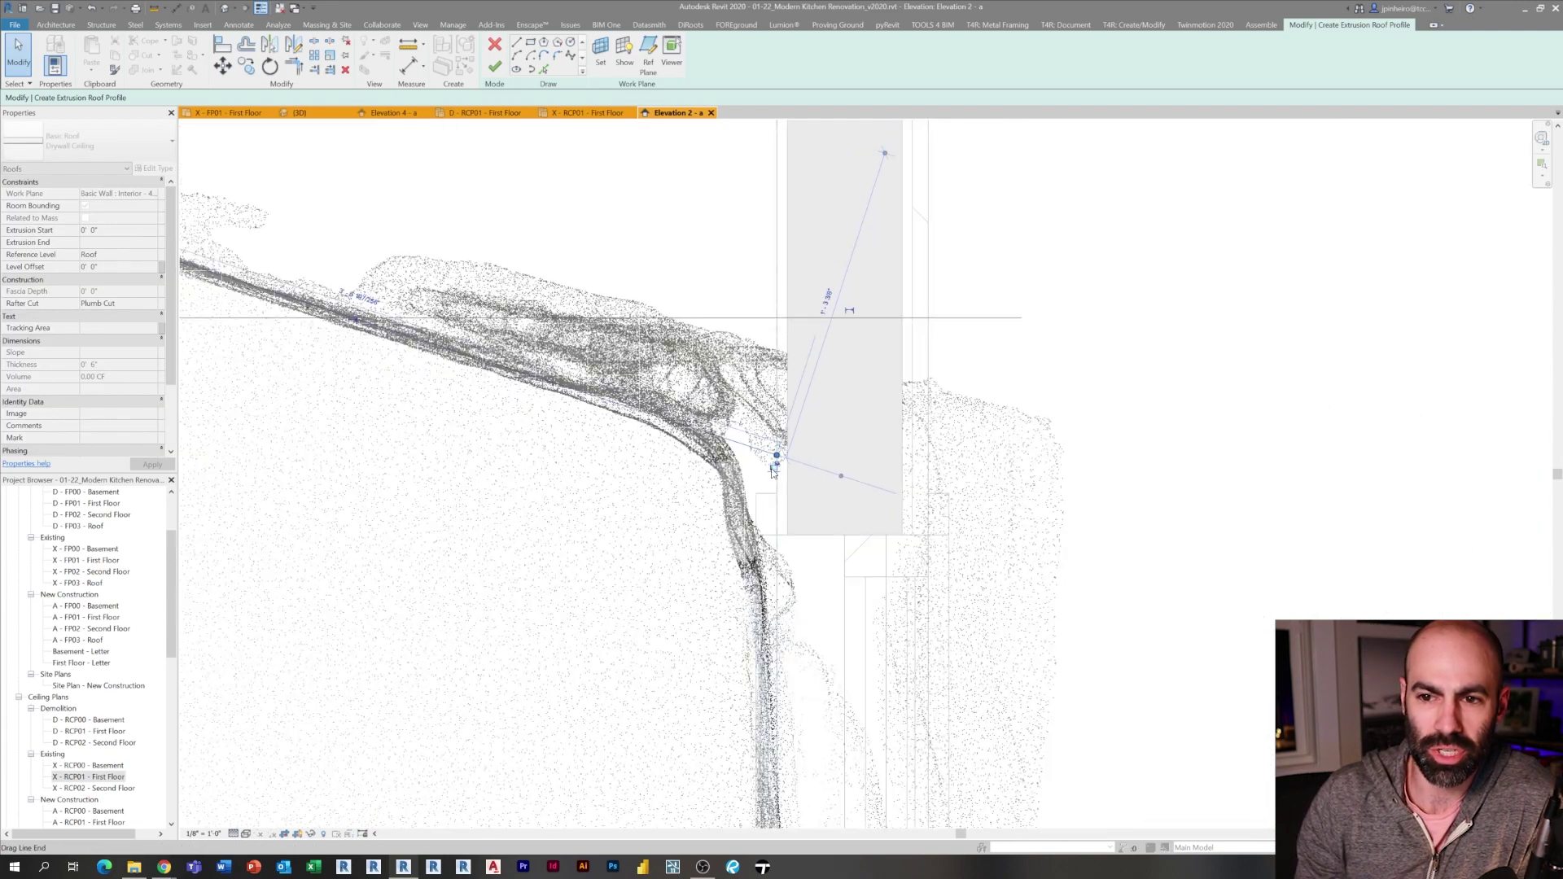
pyautogui.moveTo(669, 514)
pyautogui.mouseDown(button='middle')
pyautogui.moveTo(874, 521)
pyautogui.moveTo(1167, 493)
pyautogui.mouseUp(button='middle')
pyautogui.scroll(4, 432, 374)
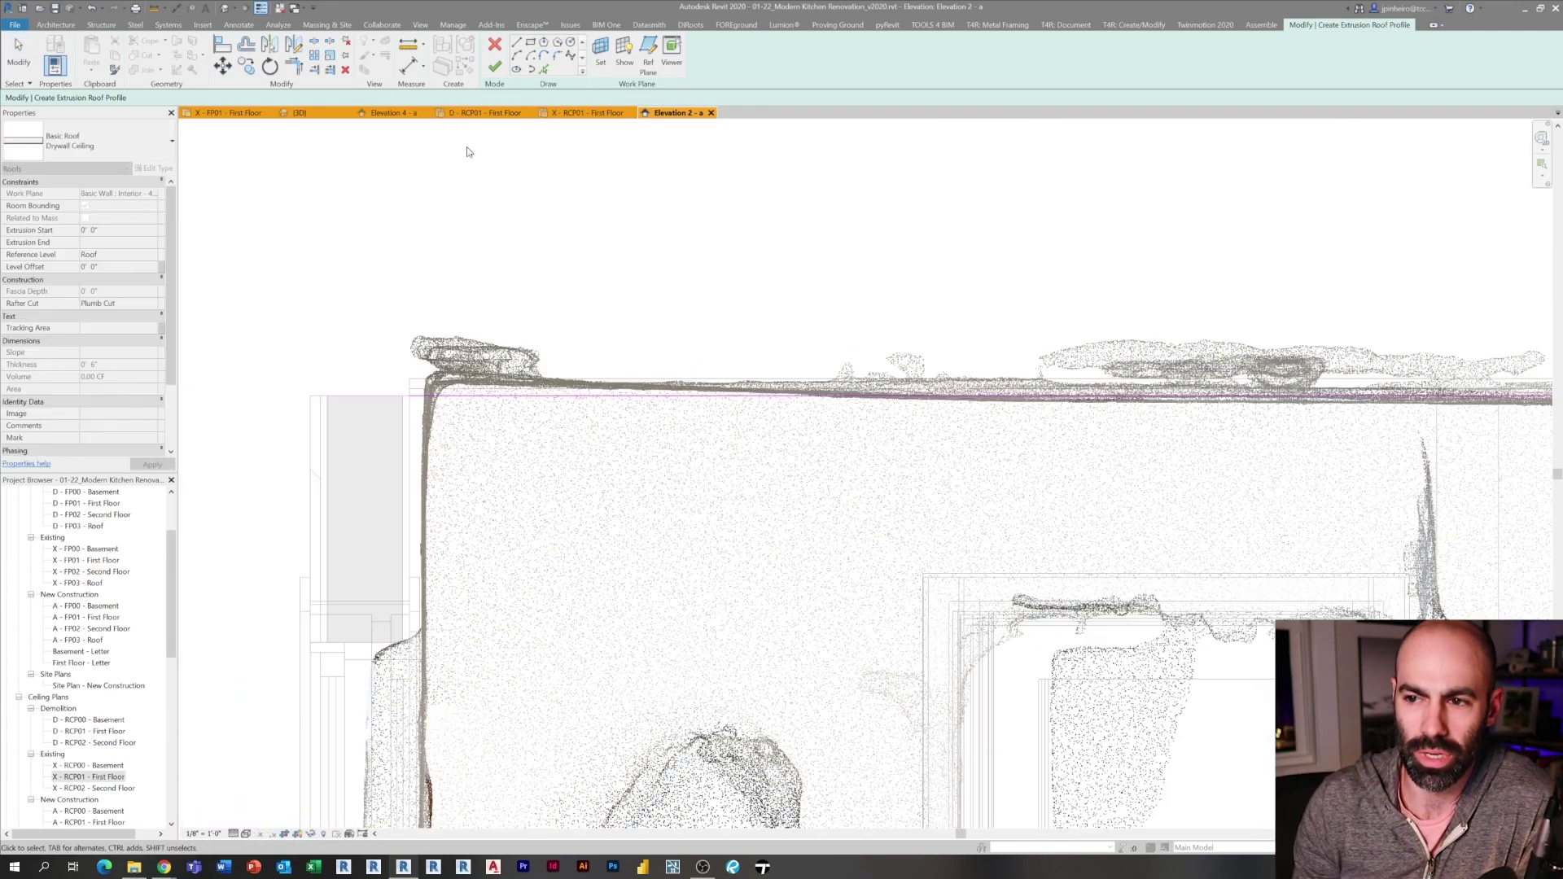
pyautogui.click(494, 66)
# Compare the extruded roof's height and bend with the scanned ceiling along its flat and sloped portions
pyautogui.scroll(2, 911, 510)
pyautogui.moveTo(911, 510); pyautogui.dragTo(456, 393, button='middle')
pyautogui.scroll(-2, 476, 388)
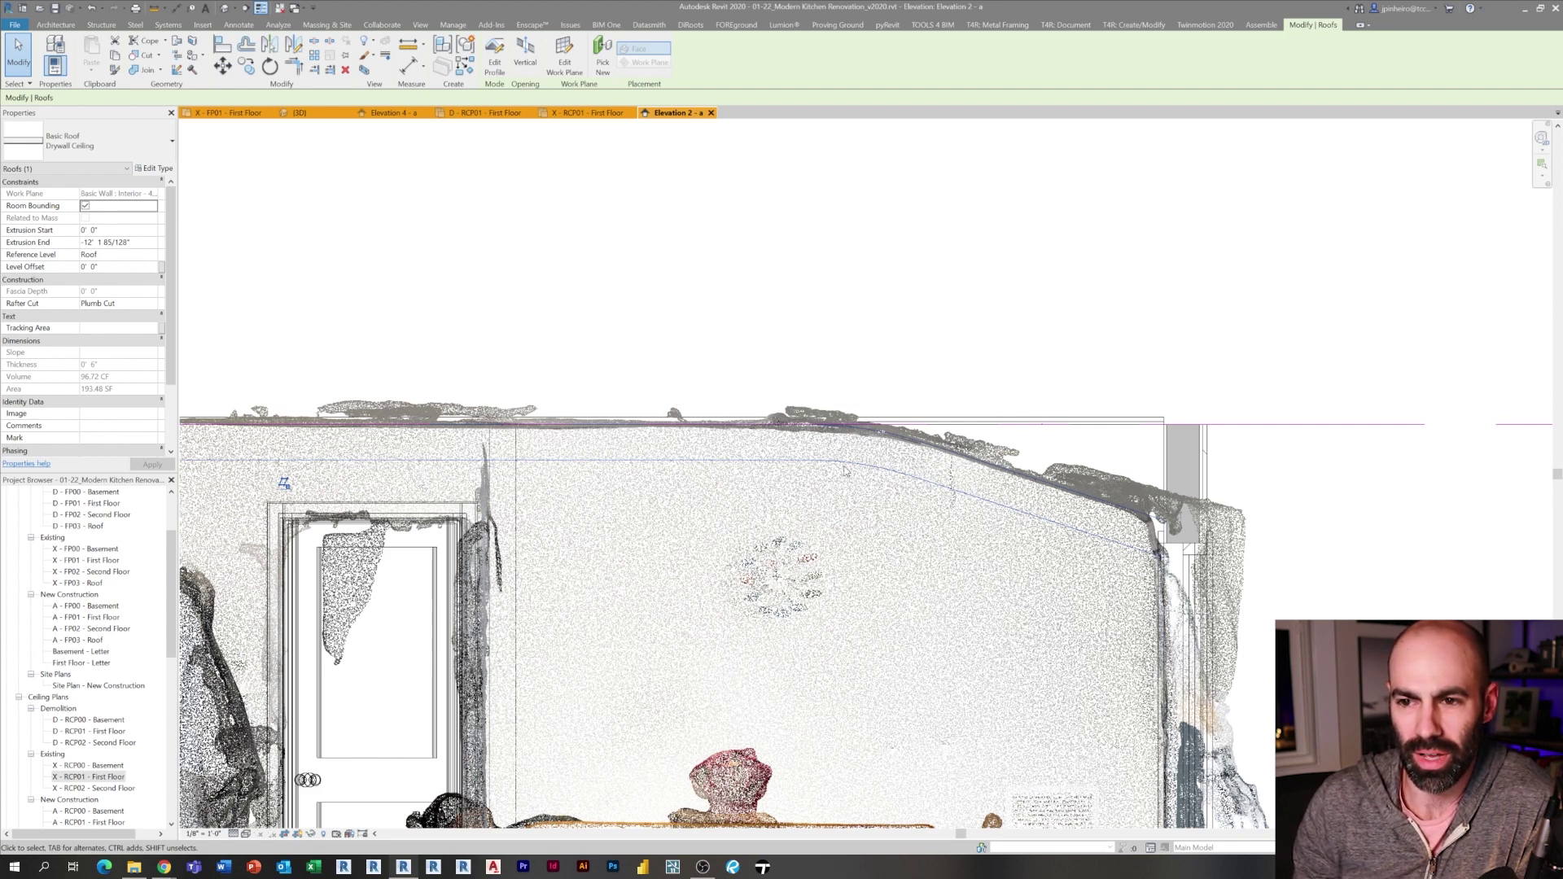
pyautogui.scroll(2, 924, 449)
pyautogui.click(1056, 293)
pyautogui.click(1131, 385)
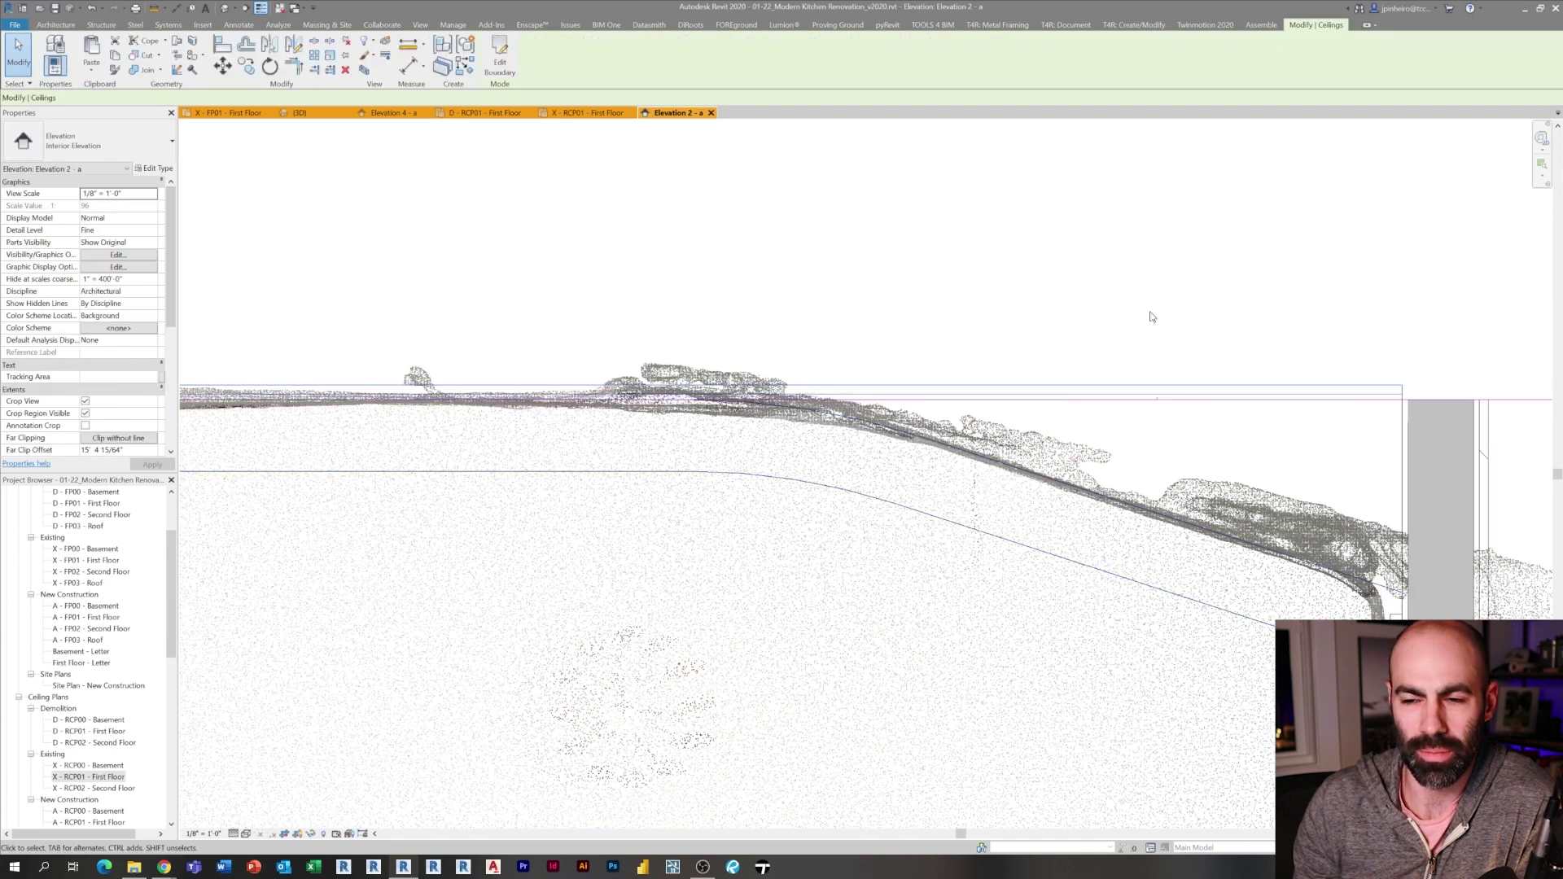
pyautogui.scroll(-4, 1152, 311)
pyautogui.moveTo(1152, 309); pyautogui.dragTo(929, 342, button='middle')
# Offset the roof's entire profile 6" upward without keeping a copy, and finish the profile edit
pyautogui.click(660, 315)
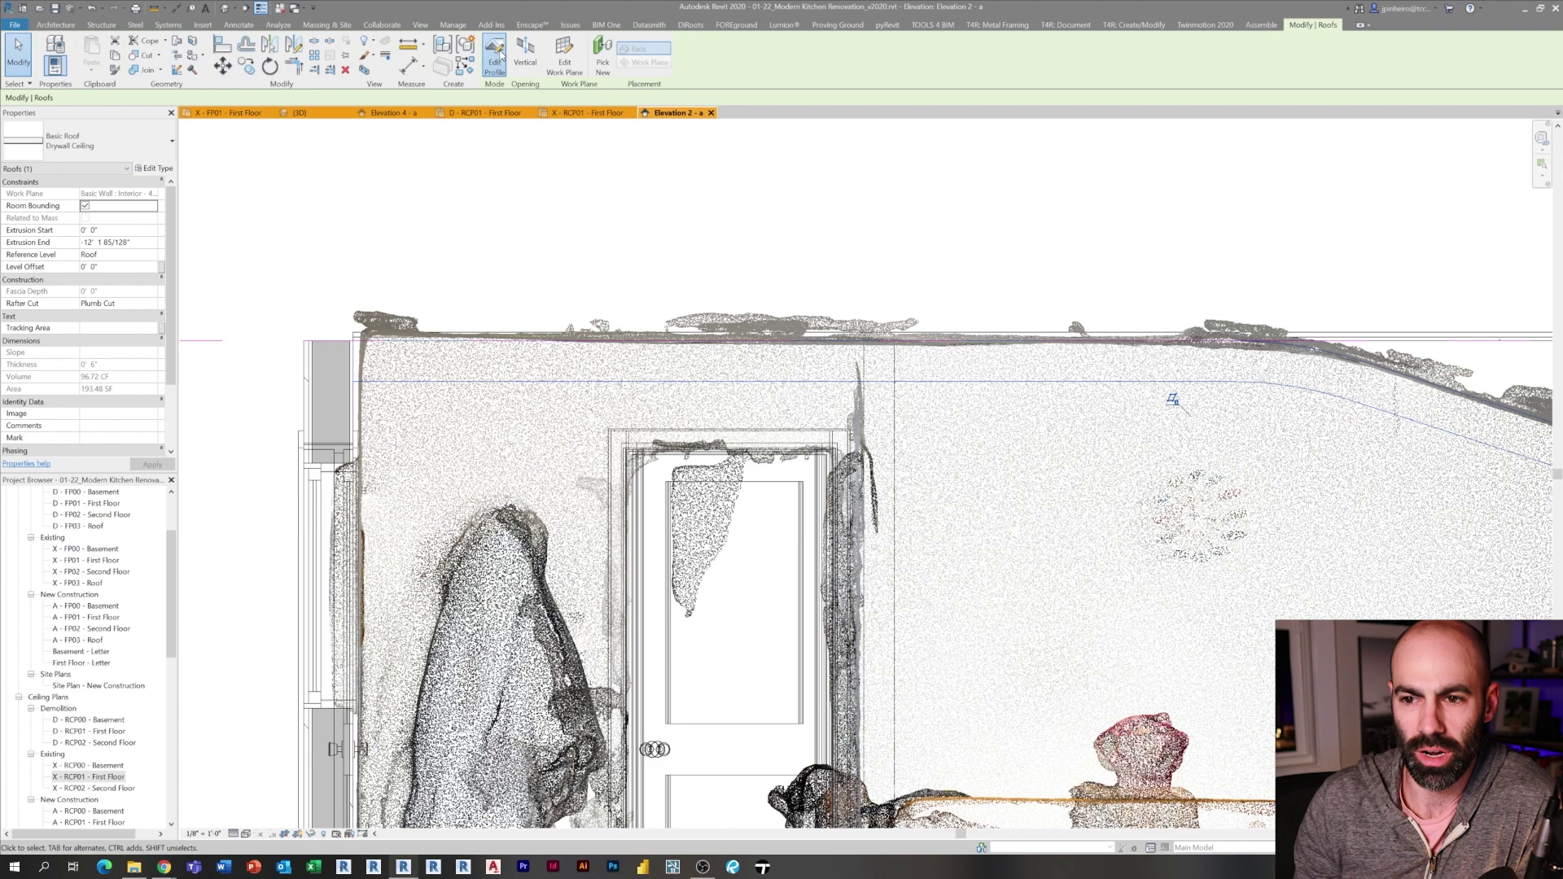
pyautogui.click(495, 56)
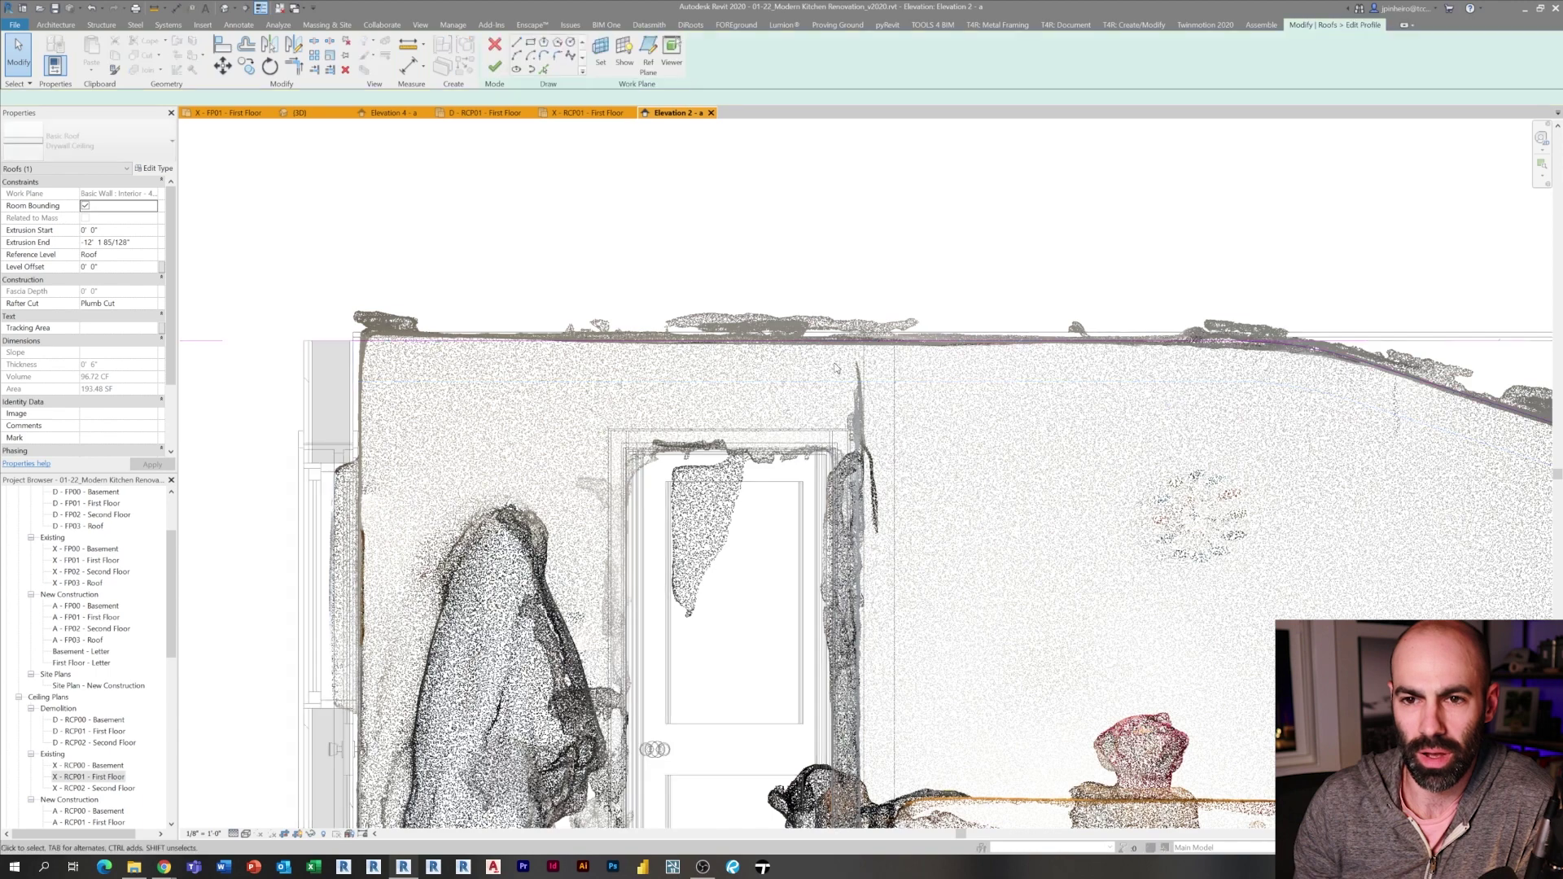
pyautogui.moveTo(1252, 417); pyautogui.dragTo(657, 506, button='middle')
pyautogui.press('o')
pyautogui.press('f')
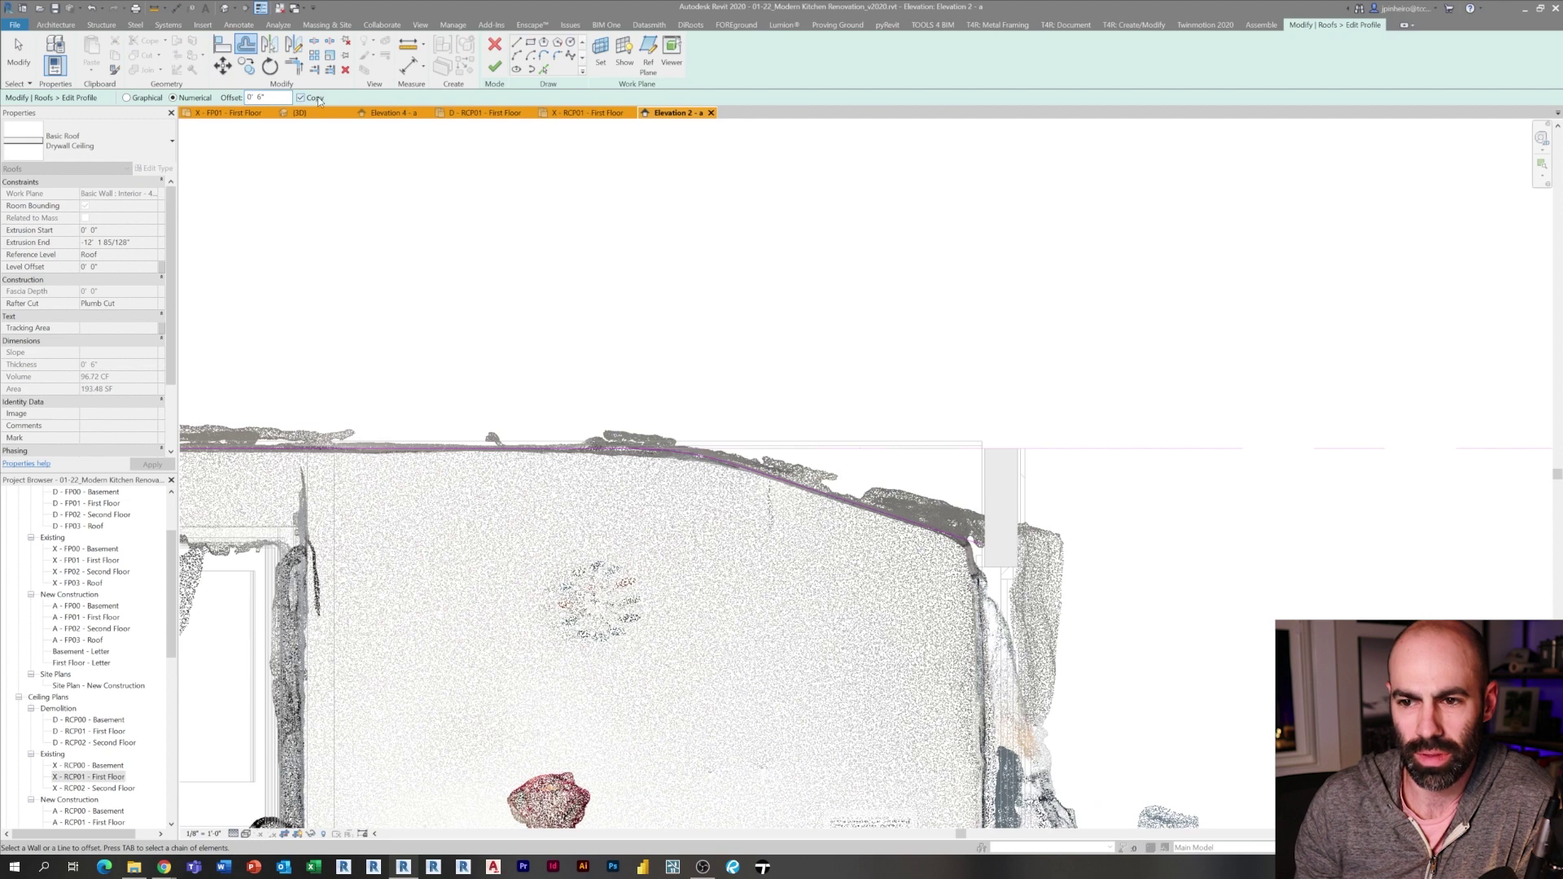
pyautogui.click(904, 515)
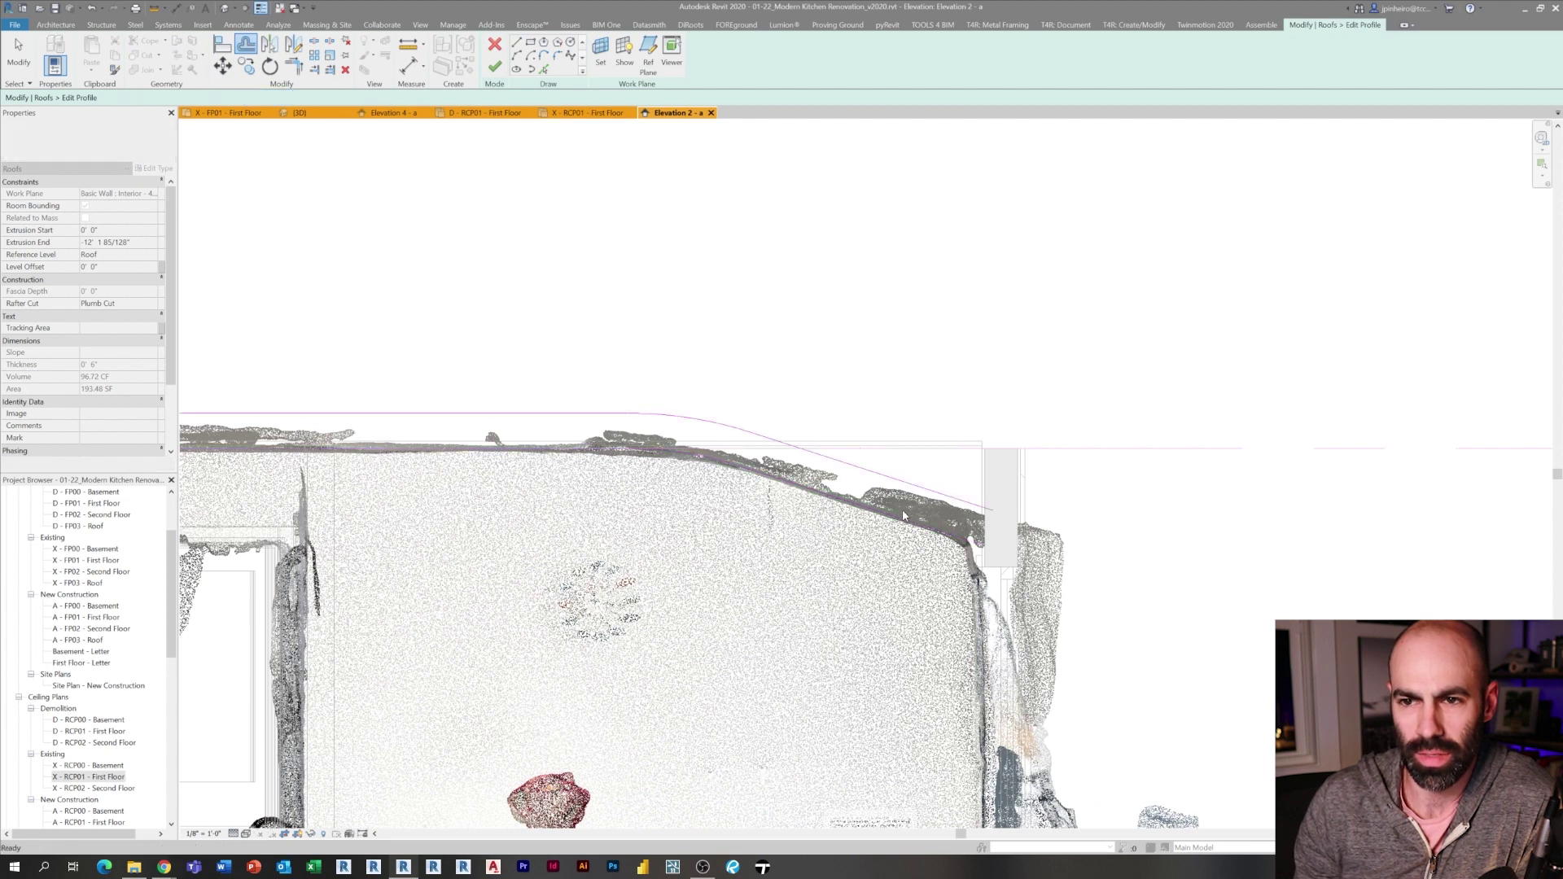
pyautogui.press('Escape')
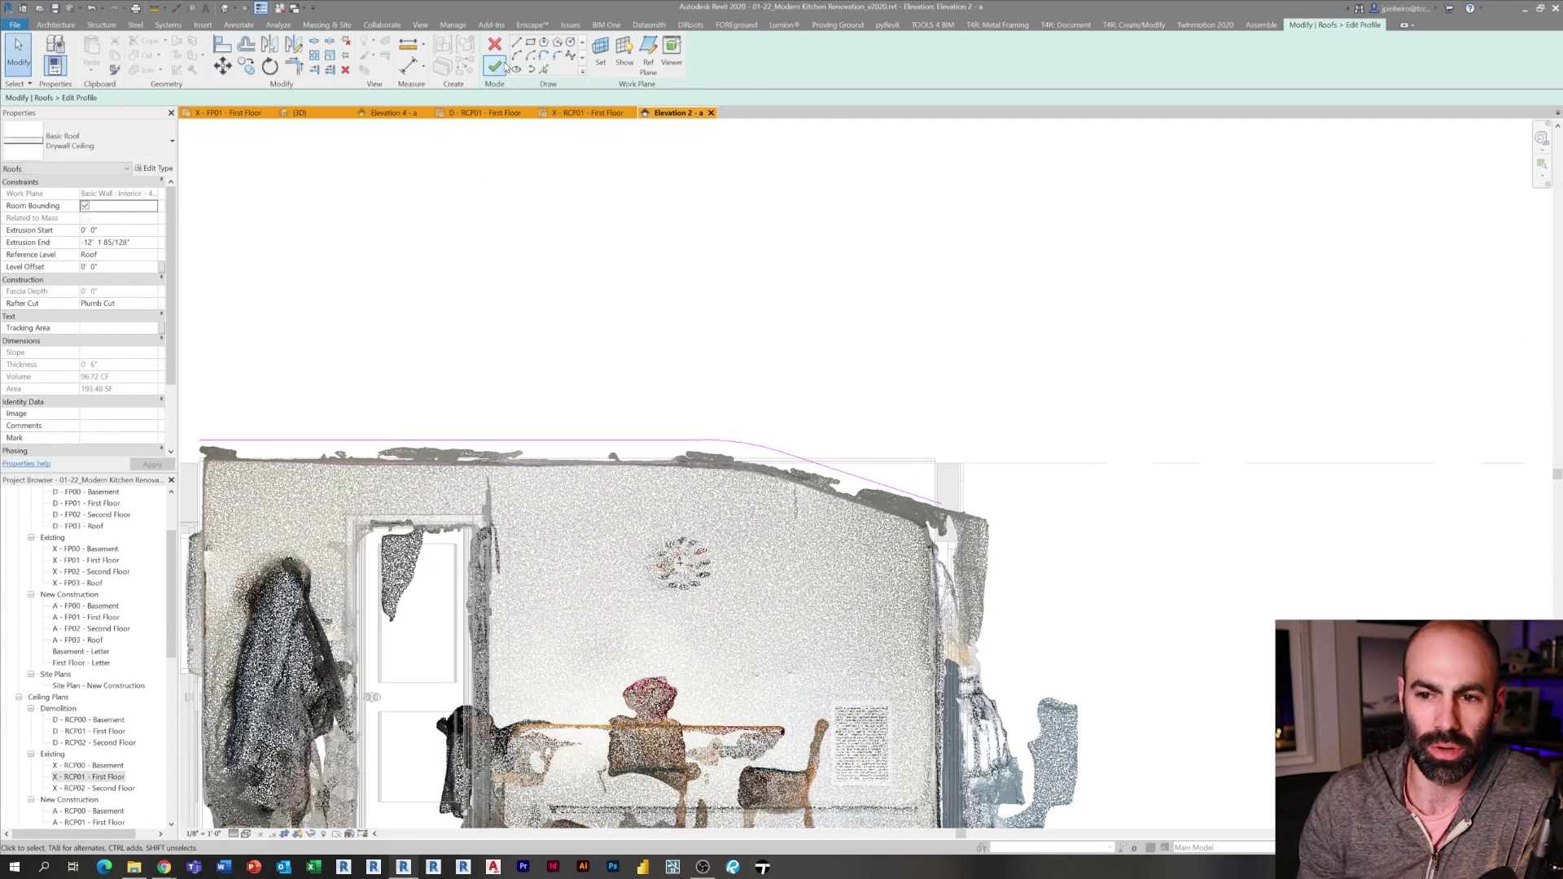
pyautogui.click(495, 65)
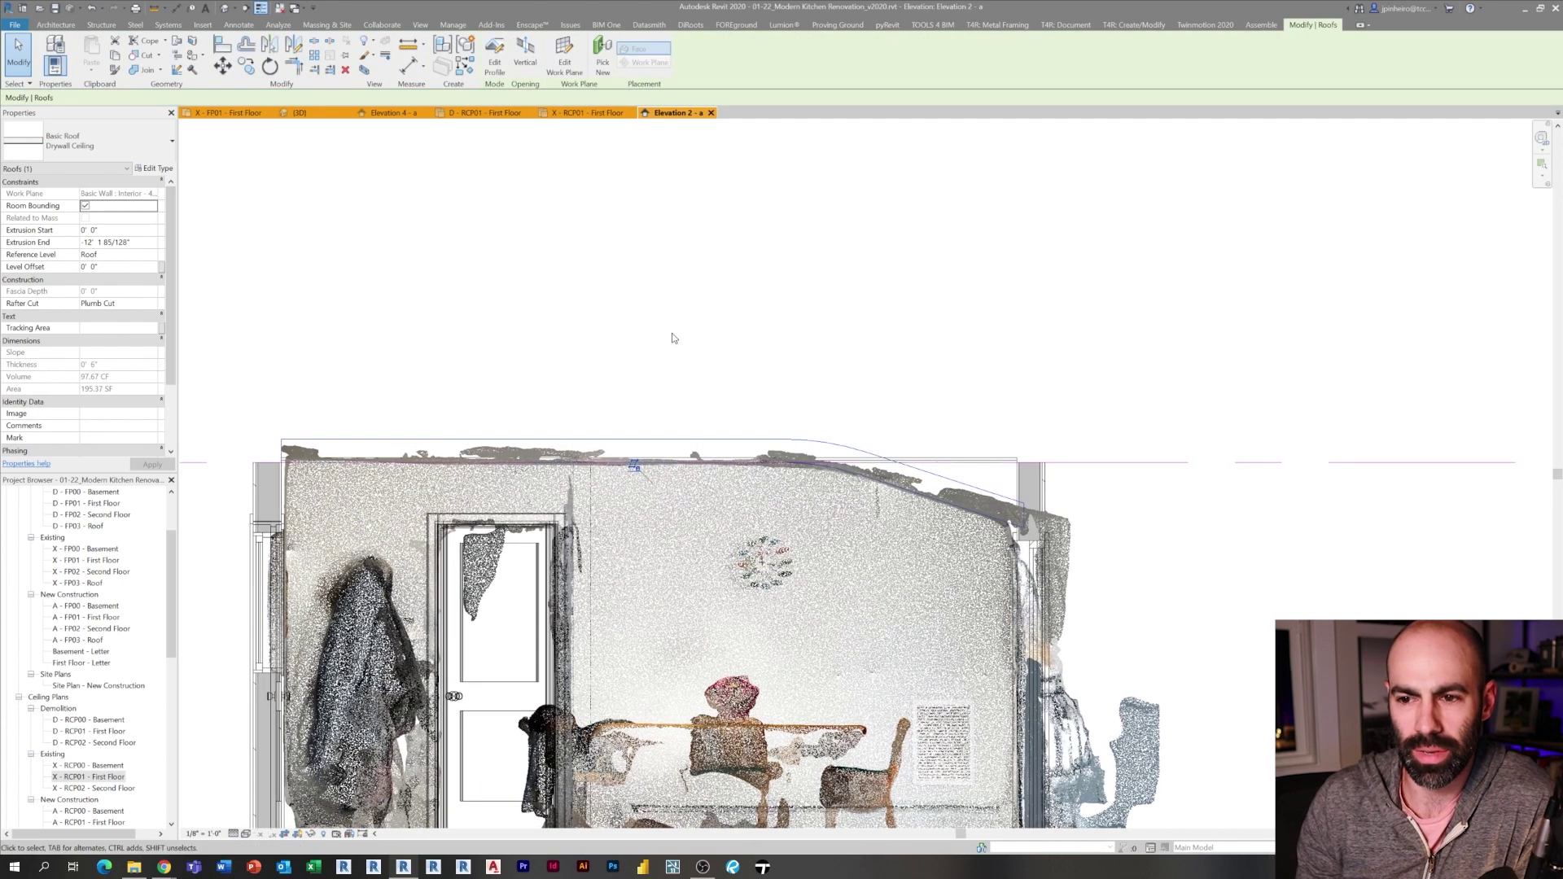
# In the 3D view, pull the roof's extrusion off the entry area and across the kitchen to about 17' 10"
pyautogui.click(368, 166)
pyautogui.click(309, 118)
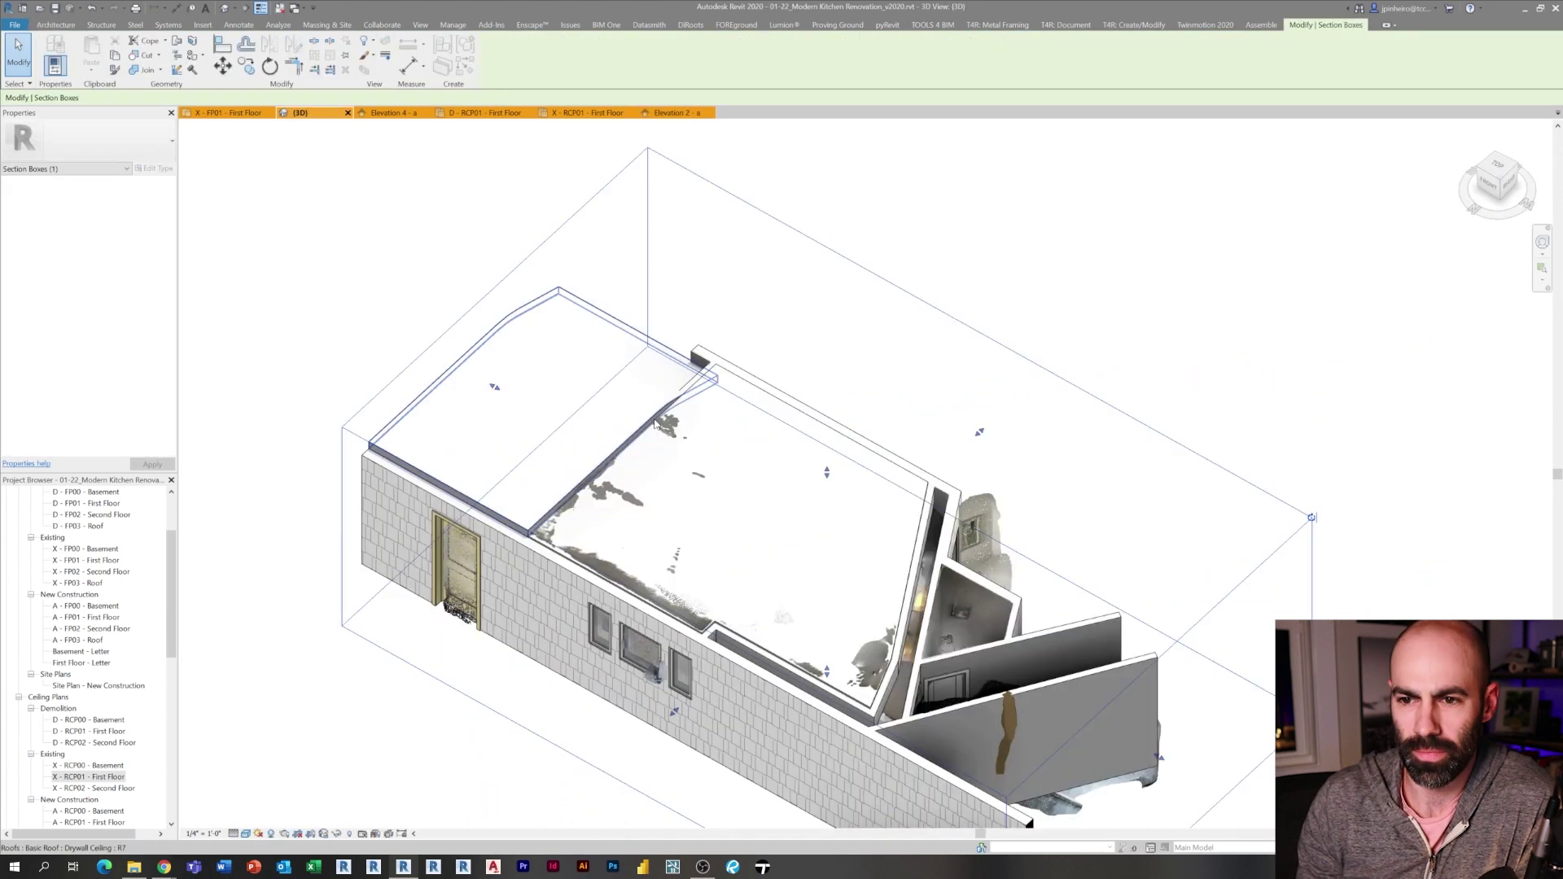
pyautogui.click(587, 452)
pyautogui.scroll(1, 586, 453)
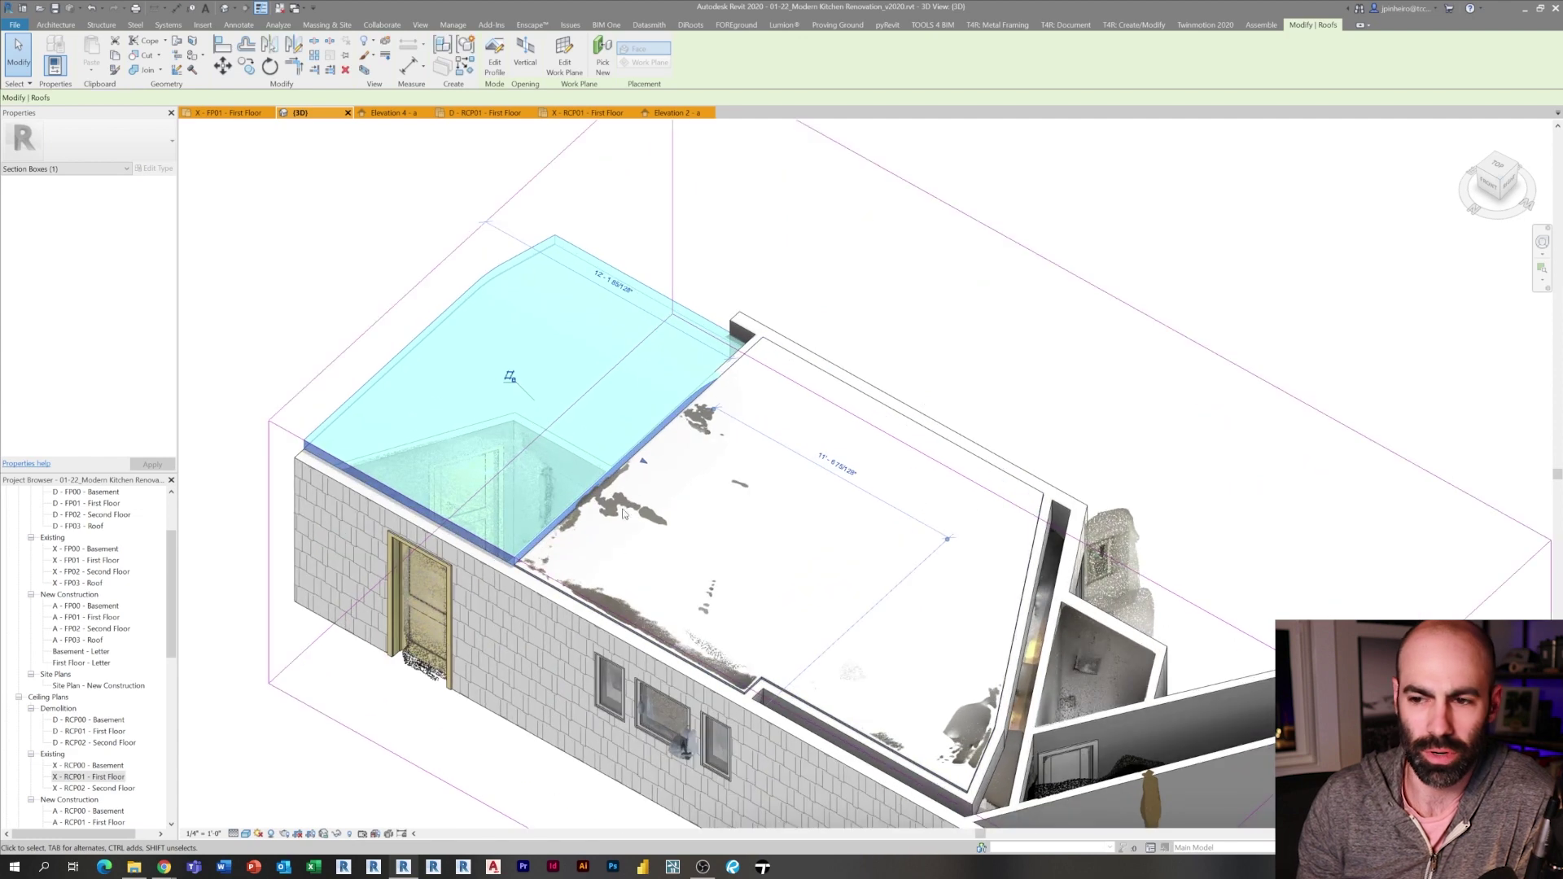
pyautogui.moveTo(647, 469); pyautogui.dragTo(1108, 730)
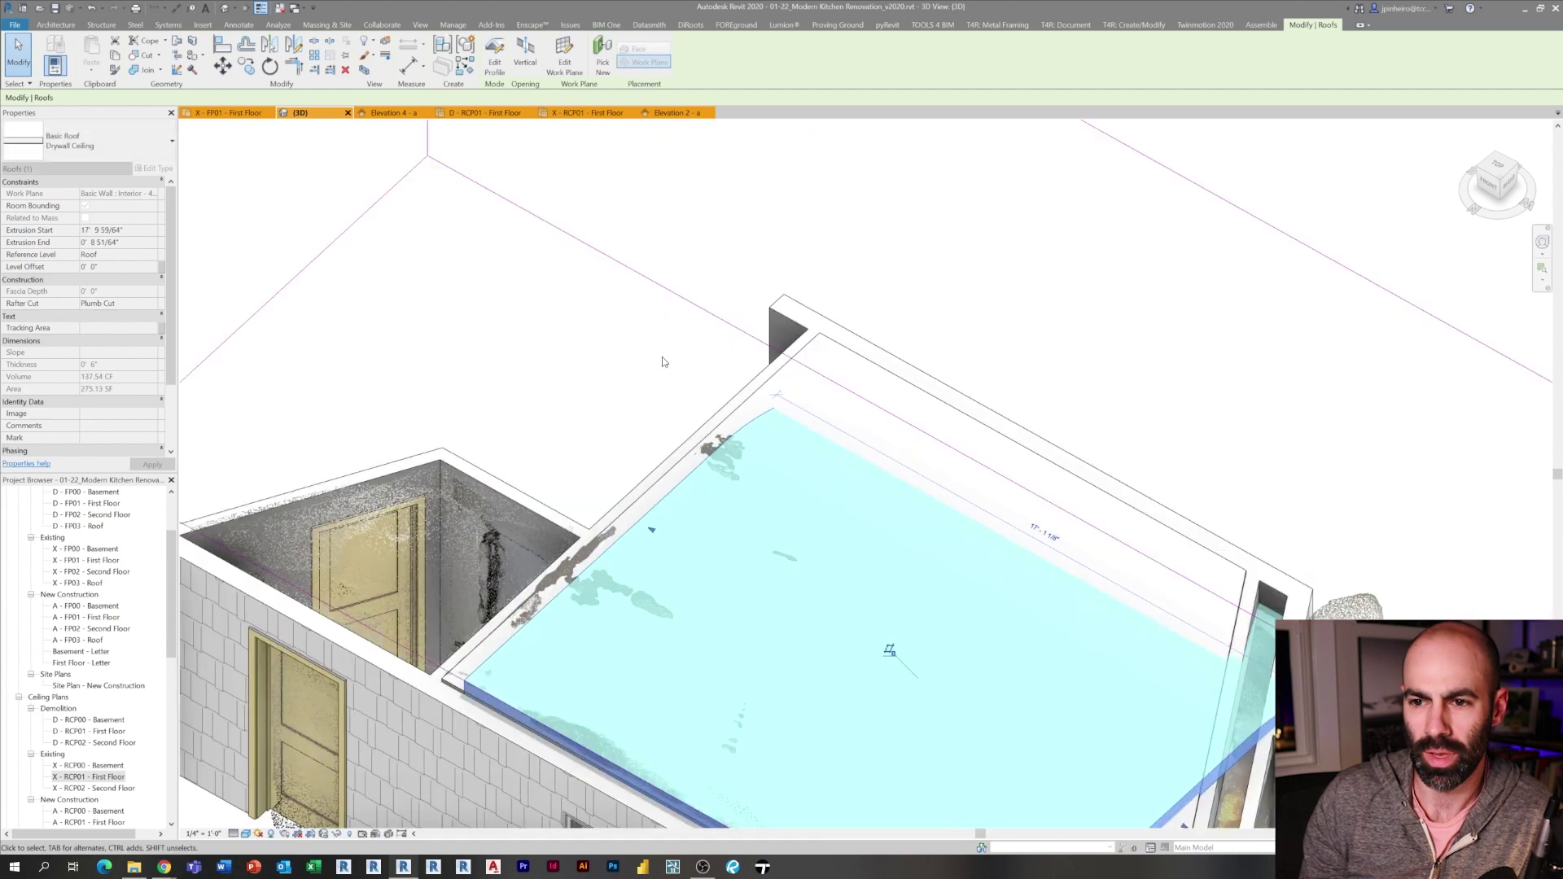
# Align the roof's entry-side end with the ceiling edge along the kitchen's wall
pyautogui.click(663, 361)
pyautogui.press('a')
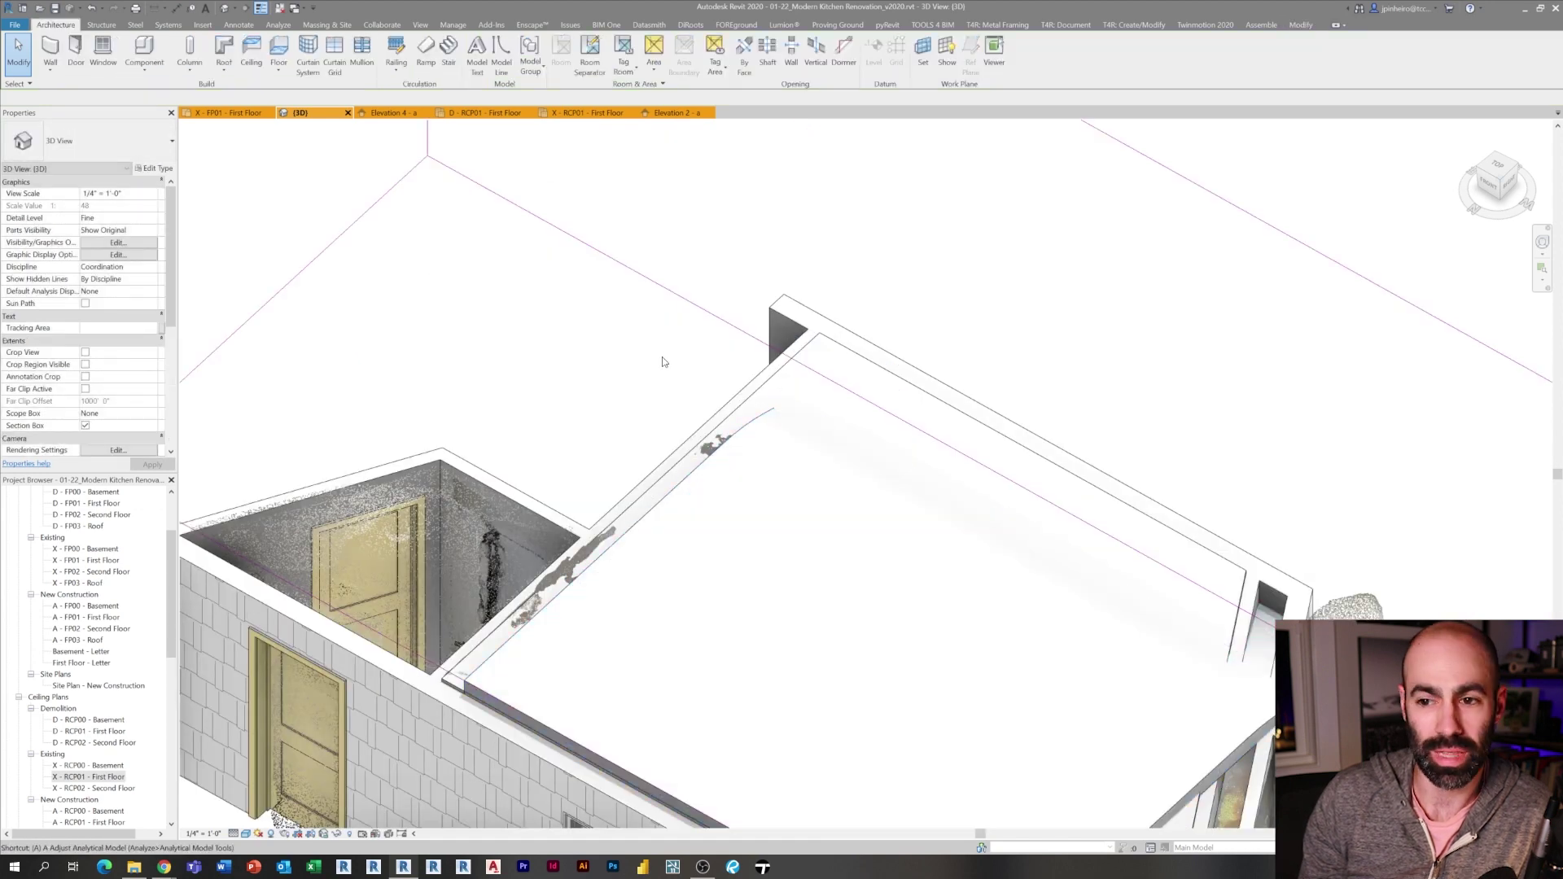
pyautogui.press('a')
pyautogui.press('l')
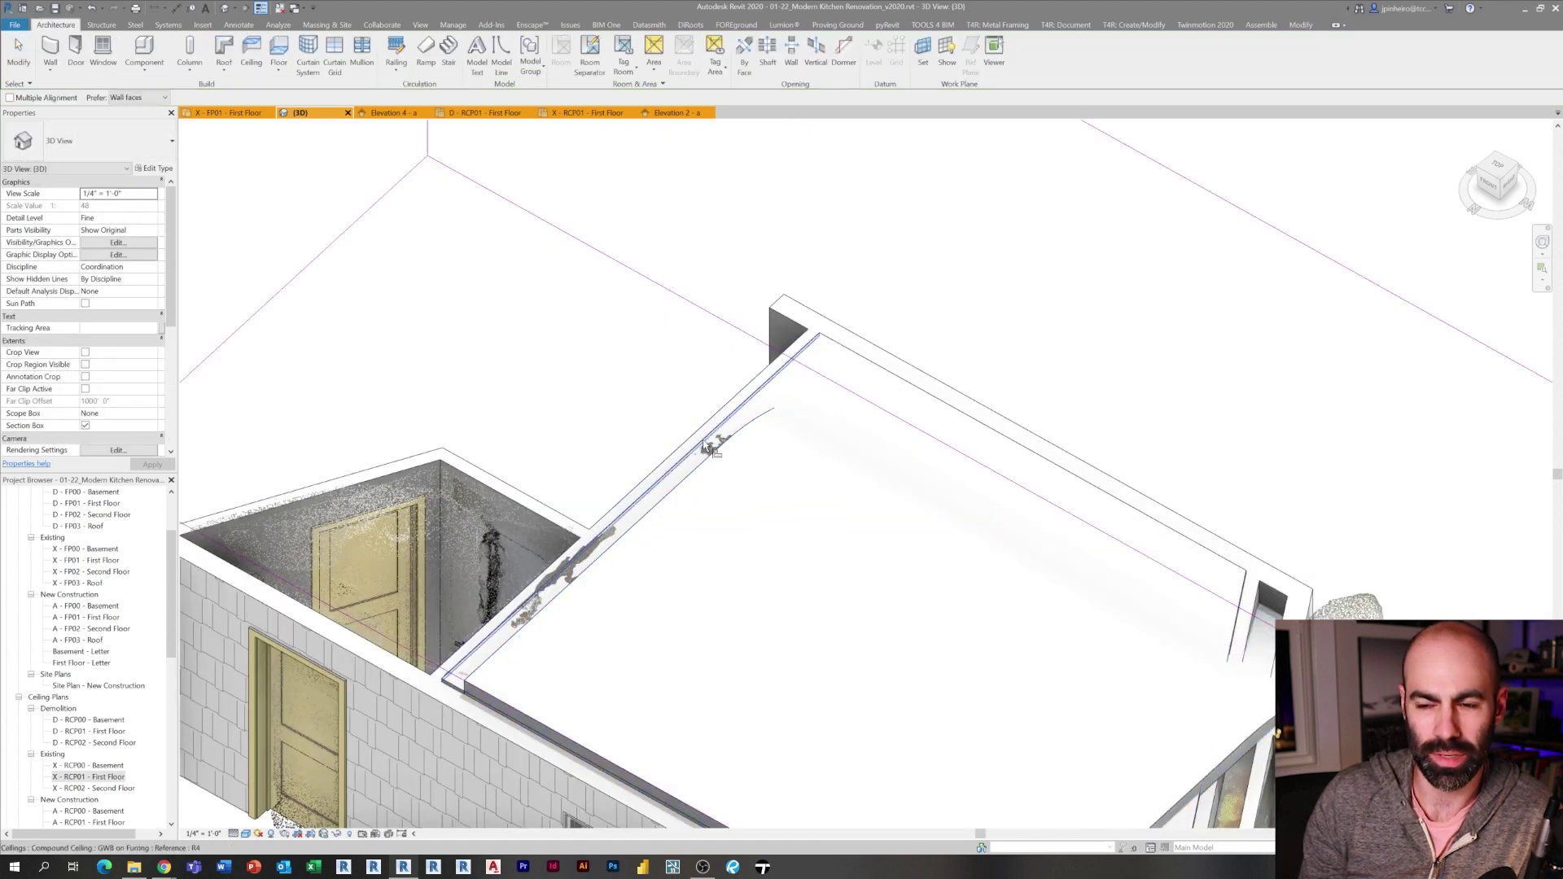
pyautogui.click(703, 443)
pyautogui.click(720, 447)
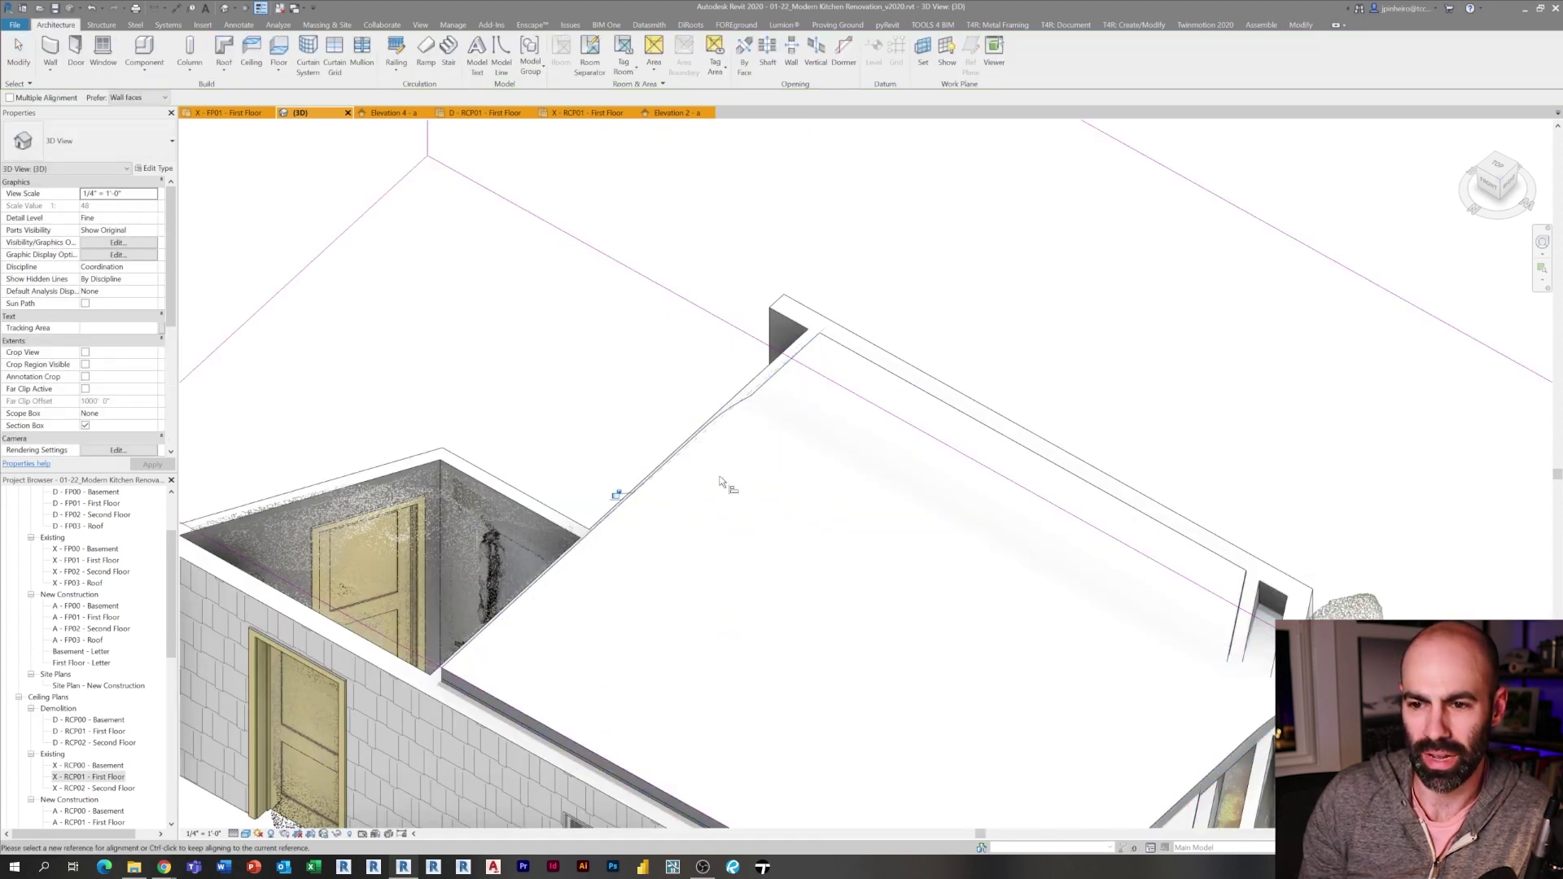
pyautogui.press('Escape')
pyautogui.press('Escape')
# Stretch the roof's opposite end past the angled wall to an extrusion start of about 22' 7"
pyautogui.scroll(-2, 686, 463)
pyautogui.scroll(-2, 686, 467)
pyautogui.keyDown('shift'); pyautogui.moveTo(867, 558); pyautogui.dragTo(796, 525, button='middle'); pyautogui.keyUp('shift')
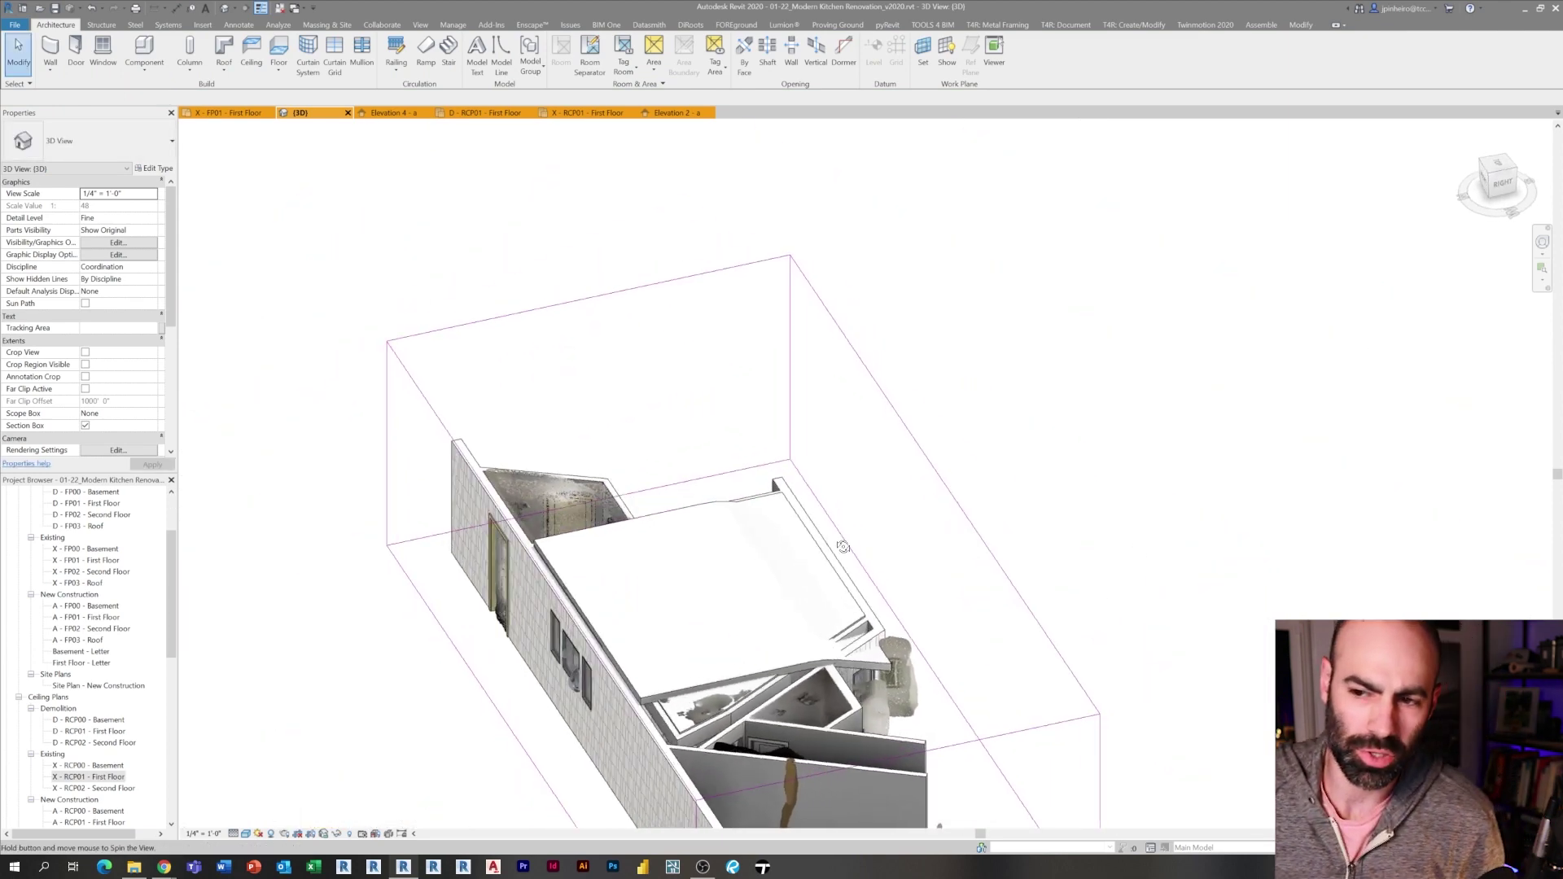
pyautogui.keyDown('shift'); pyautogui.moveTo(786, 639); pyautogui.dragTo(830, 655, button='middle'); pyautogui.keyUp('shift')
pyautogui.scroll(2, 829, 655)
pyautogui.click(832, 653)
pyautogui.scroll(3, 883, 656)
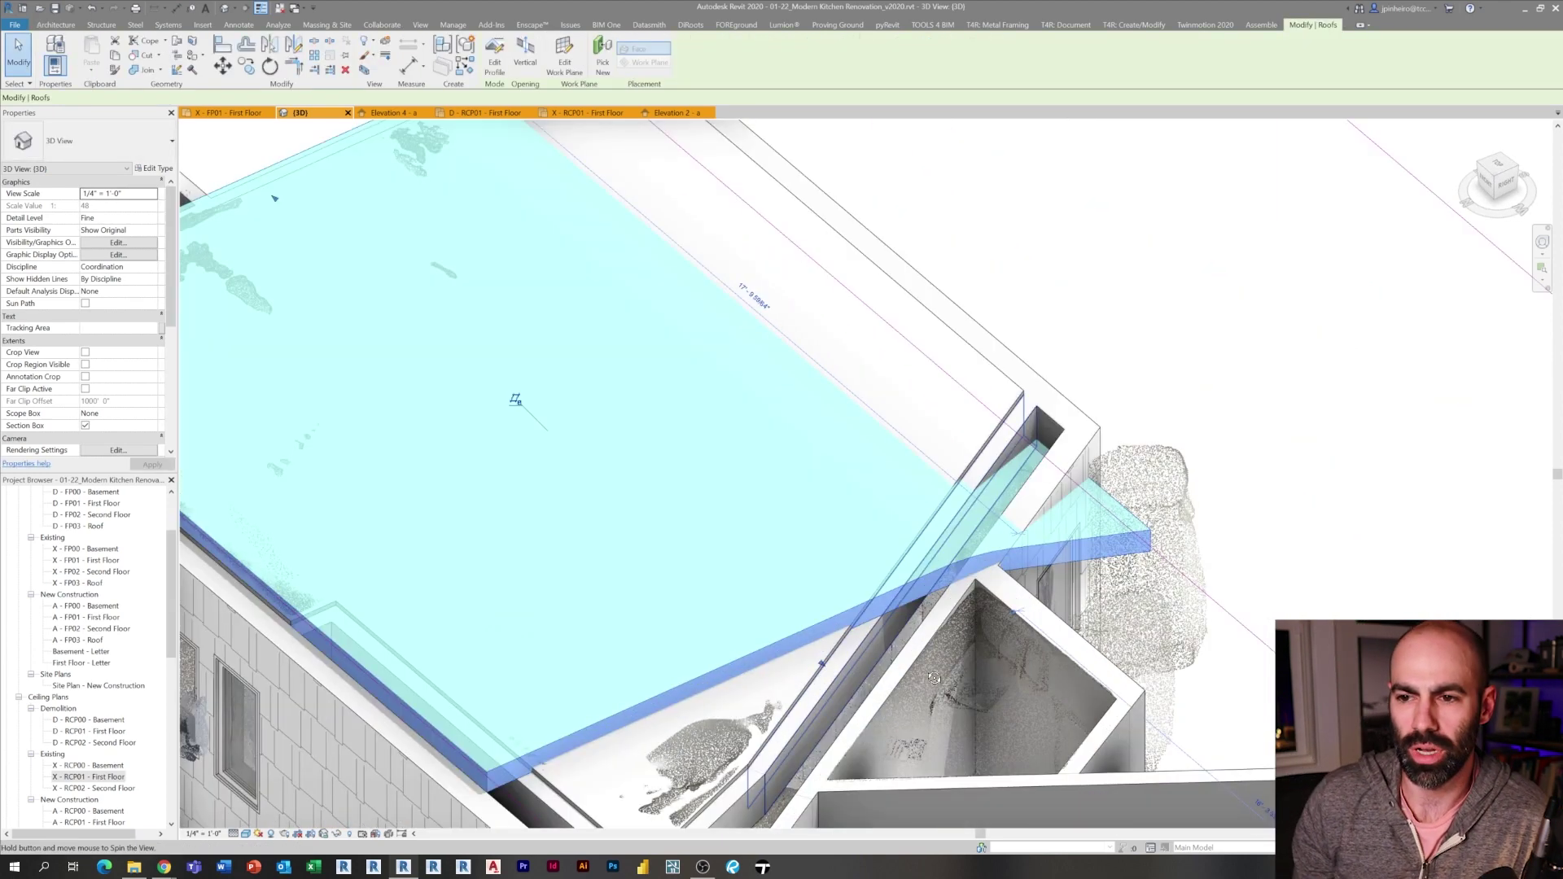
pyautogui.keyDown('shift'); pyautogui.moveTo(788, 558); pyautogui.dragTo(831, 444, button='middle'); pyautogui.keyUp('shift')
pyautogui.scroll(-2, 774, 426)
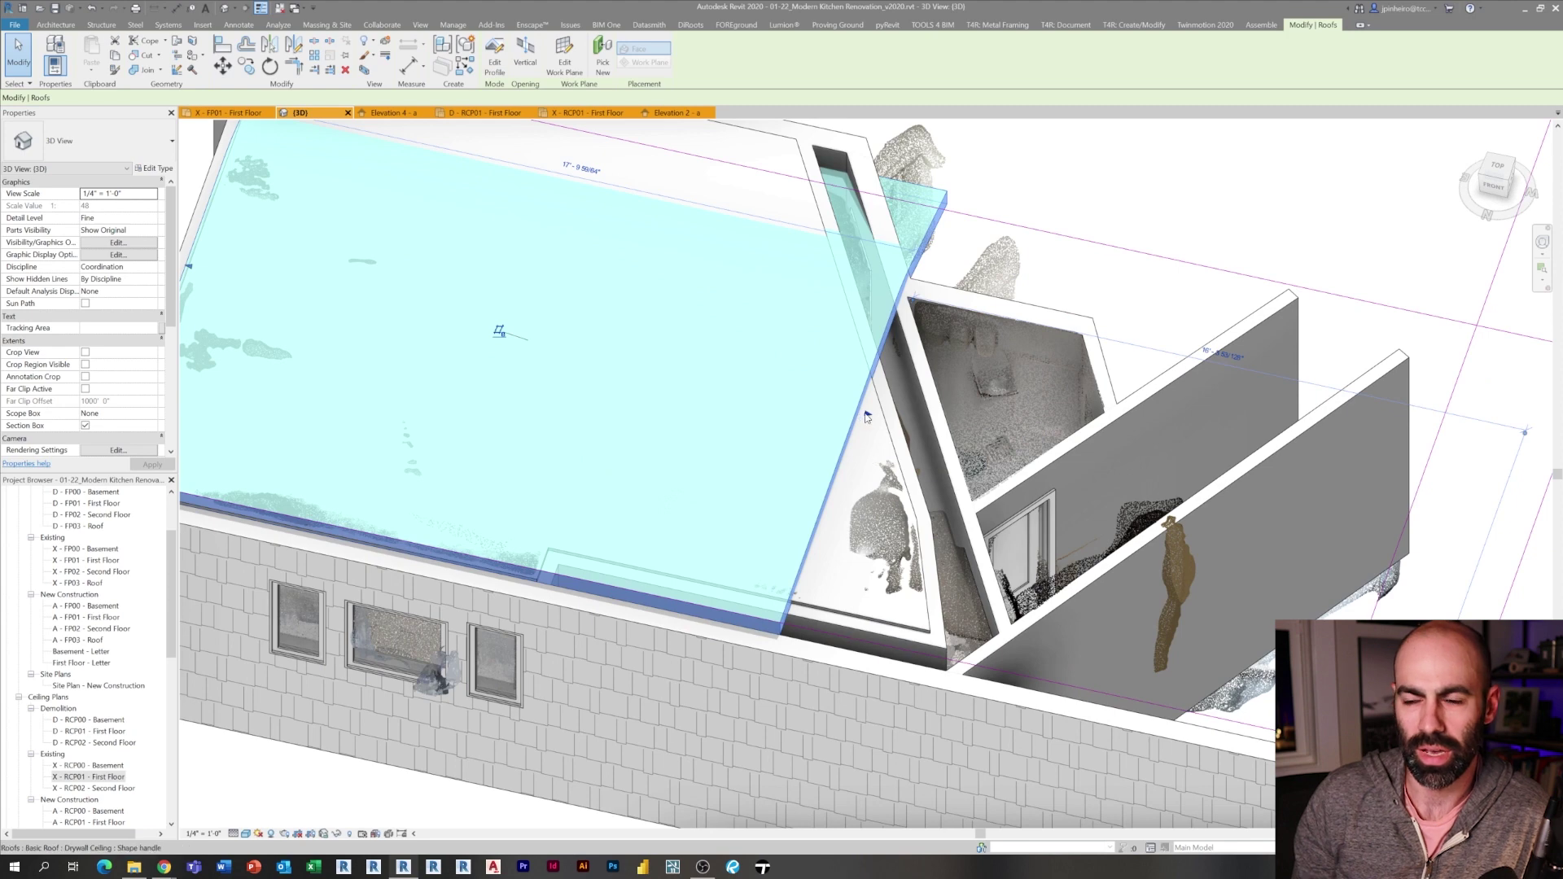
pyautogui.moveTo(867, 419); pyautogui.dragTo(1050, 453)
pyautogui.press('Escape')
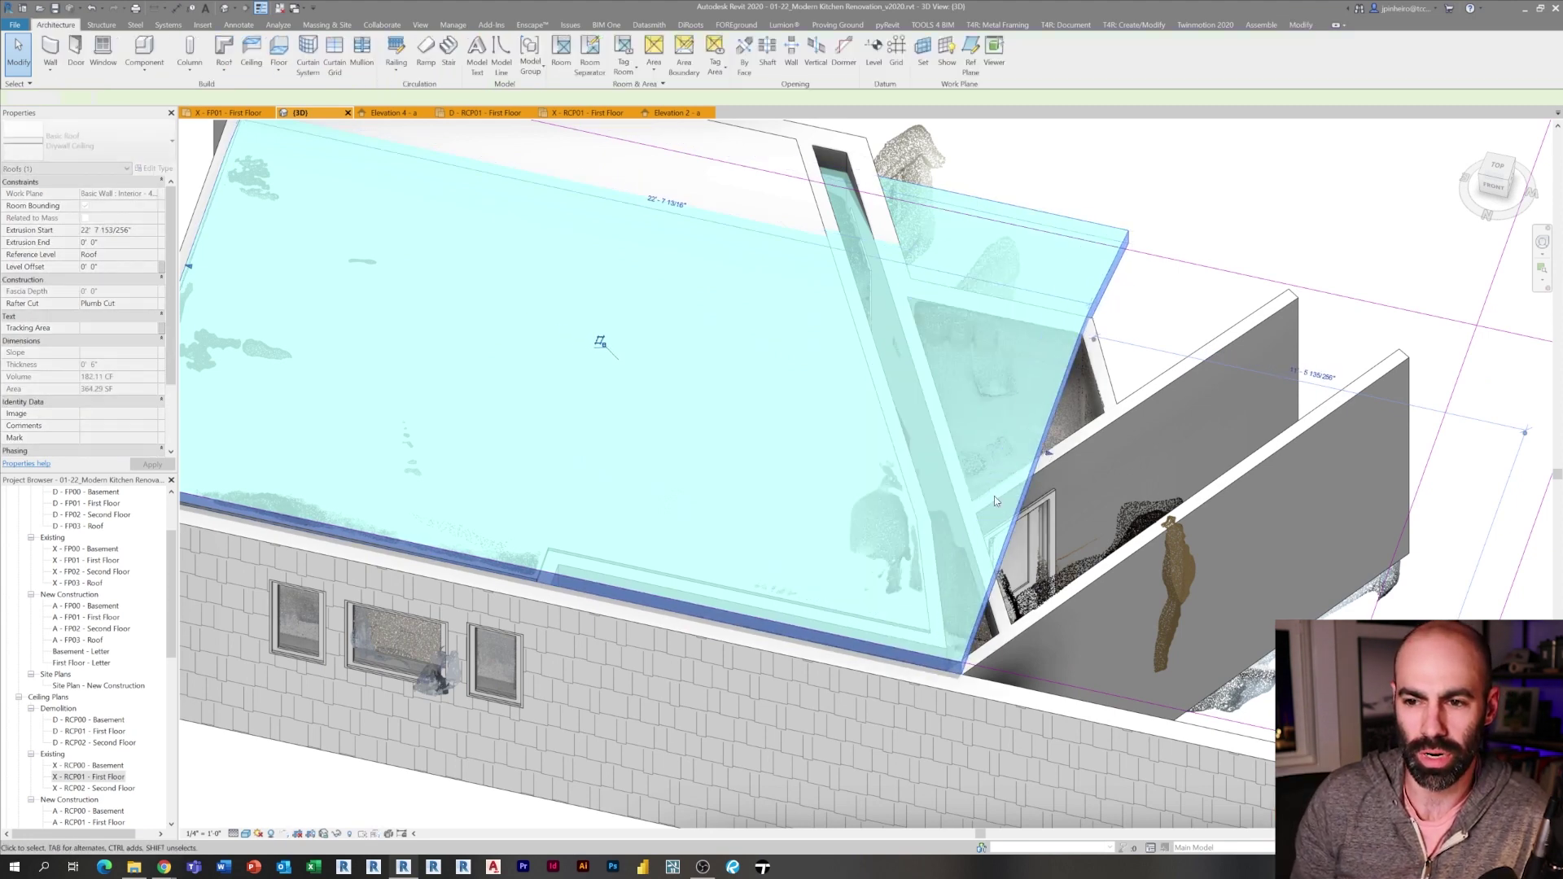
# From the top view, begin a vertical opening in the roof with a boundary line along the ceiling's angled edge
pyautogui.scroll(-2, 991, 498)
pyautogui.keyDown('shift'); pyautogui.moveTo(1050, 525); pyautogui.dragTo(1443, 291, button='middle'); pyautogui.keyUp('shift')
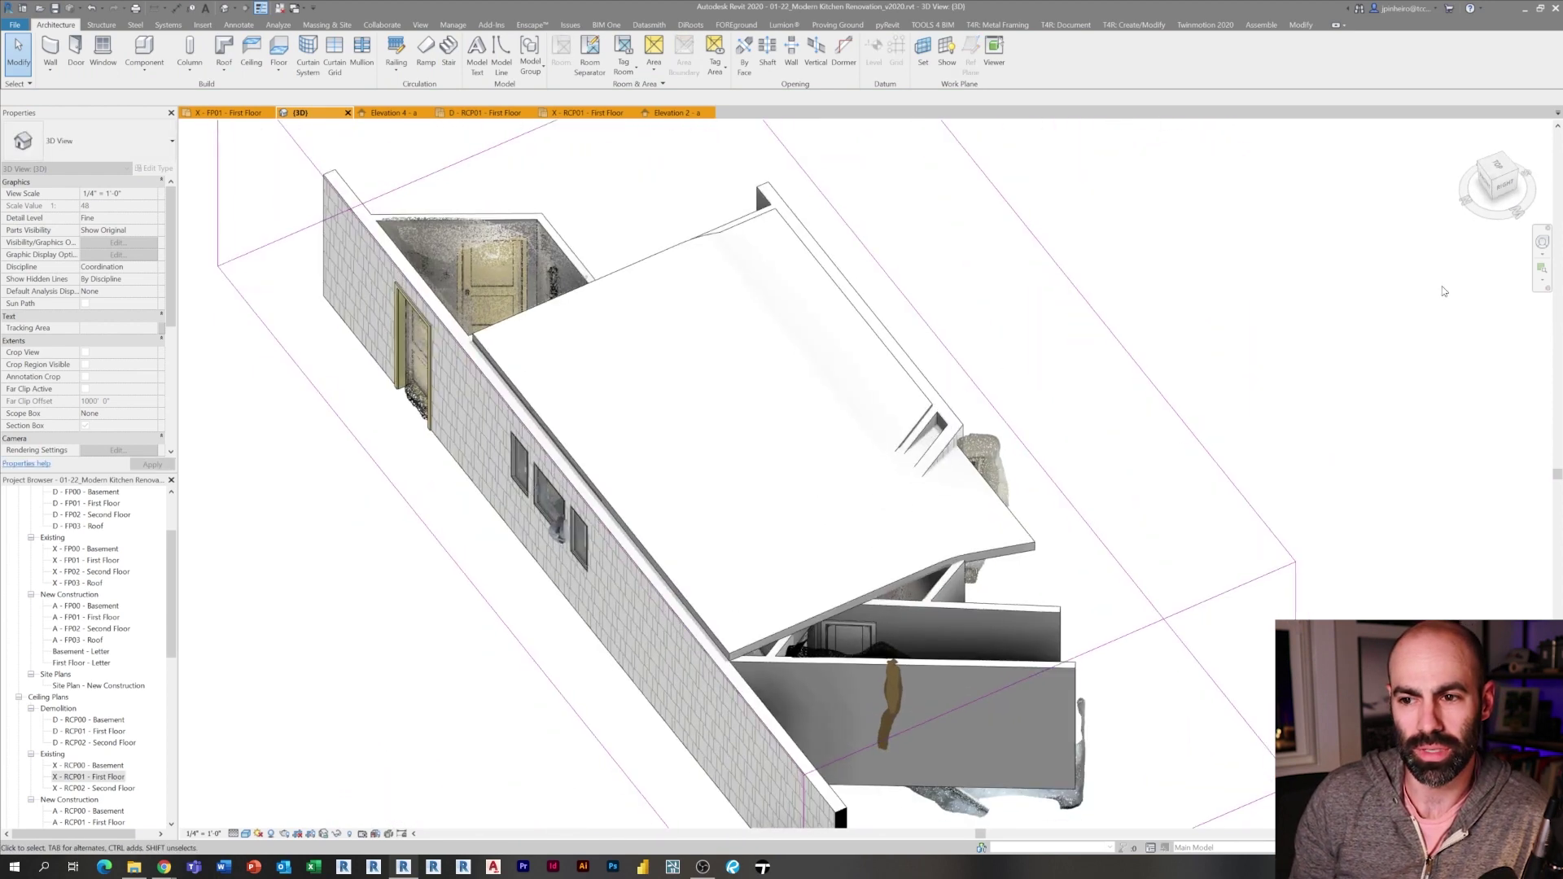
pyautogui.click(1496, 165)
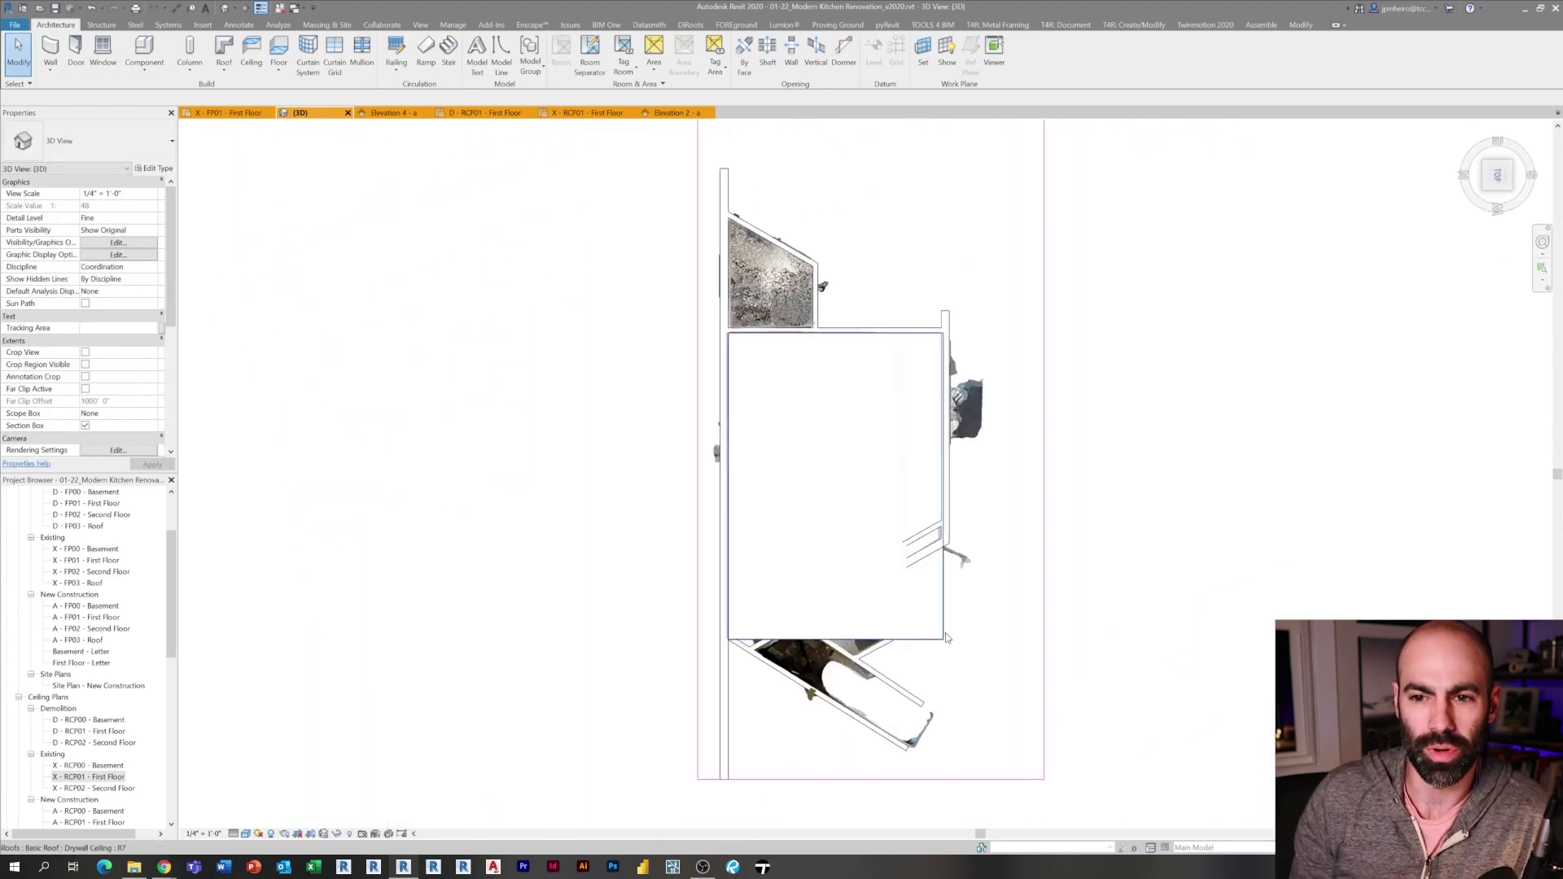
pyautogui.click(944, 637)
pyautogui.scroll(3, 947, 638)
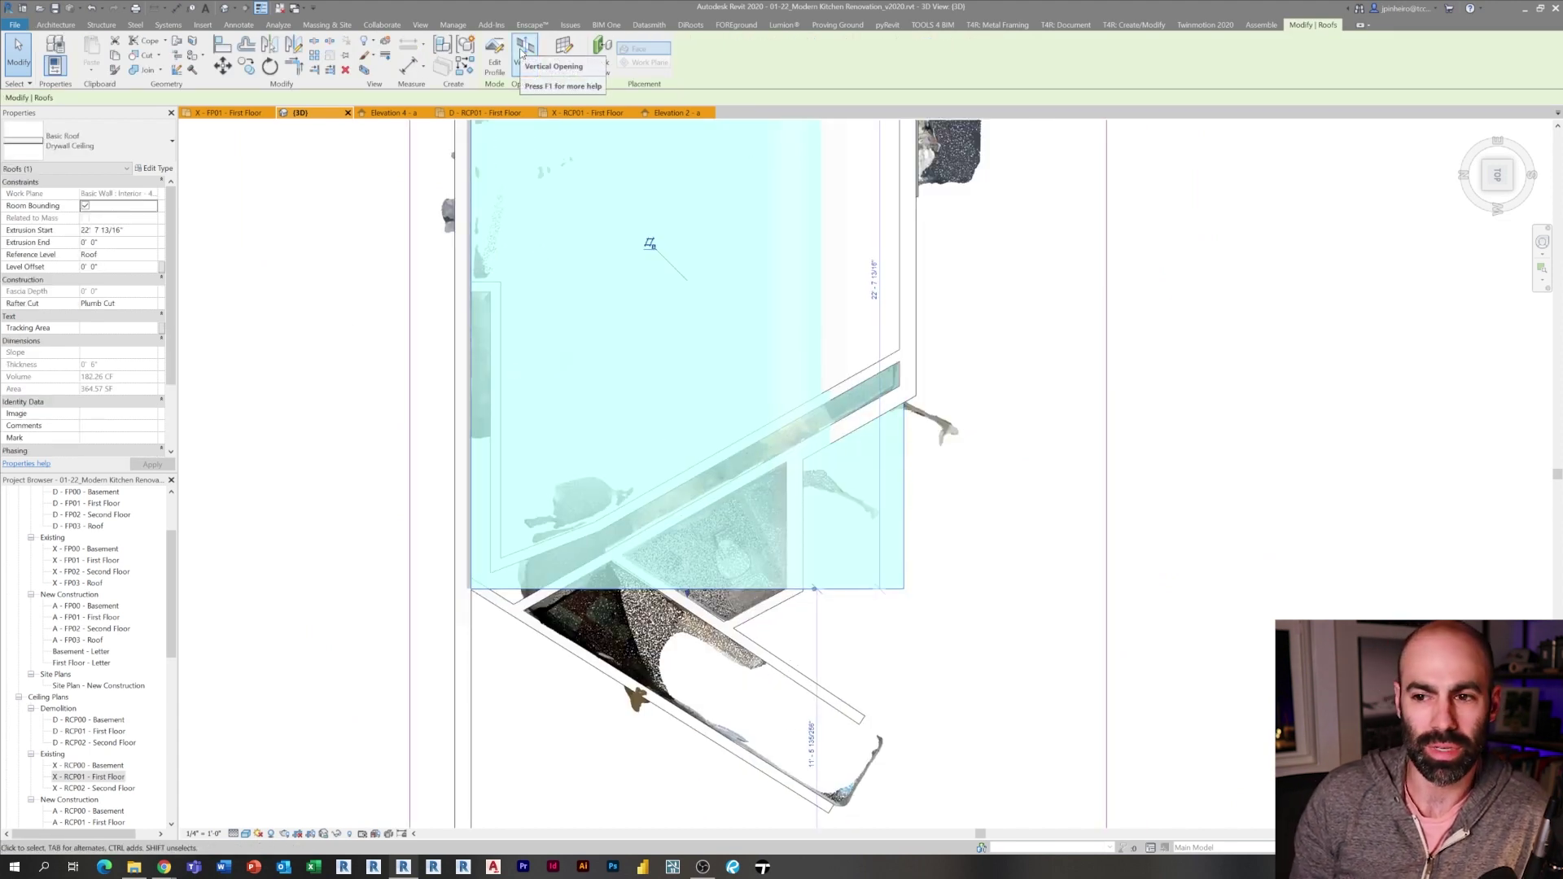
pyautogui.click(494, 54)
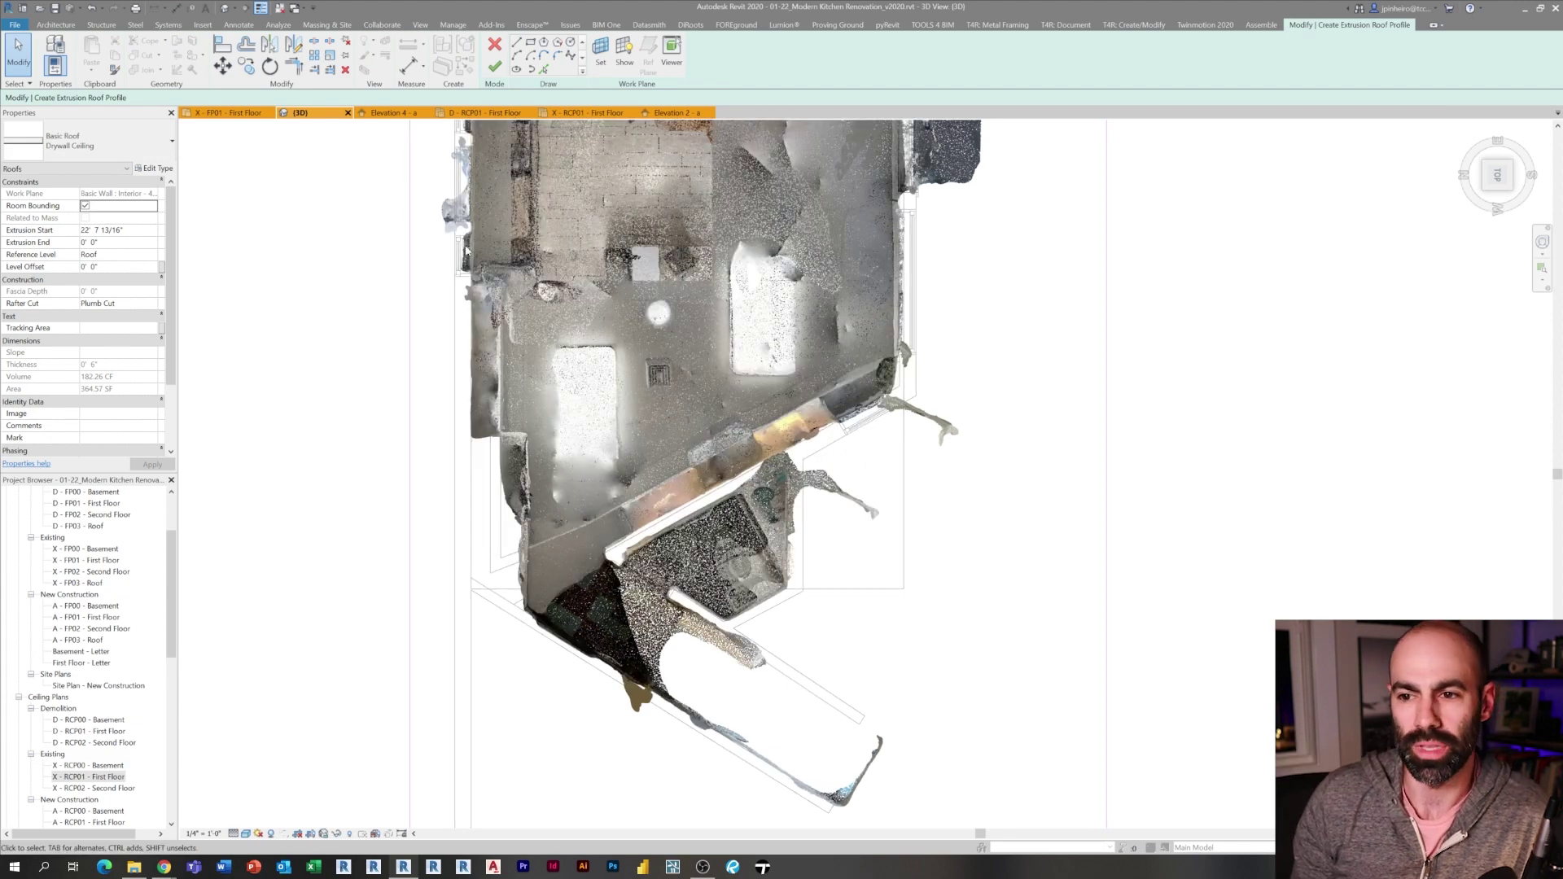
pyautogui.scroll(2, 671, 421)
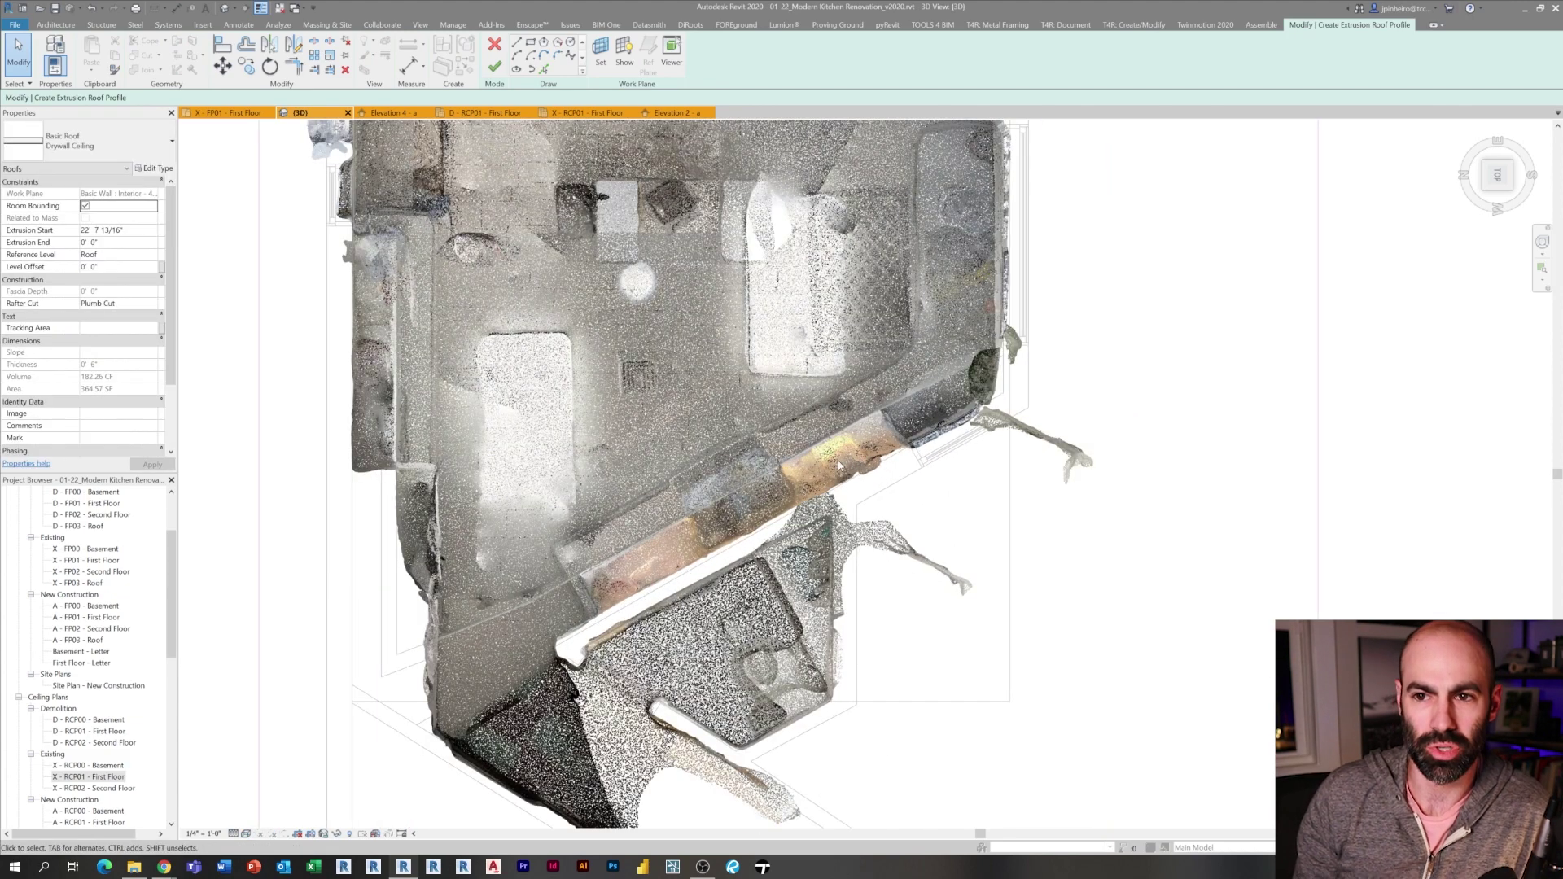
pyautogui.scroll(-2, 461, 336)
pyautogui.click(517, 43)
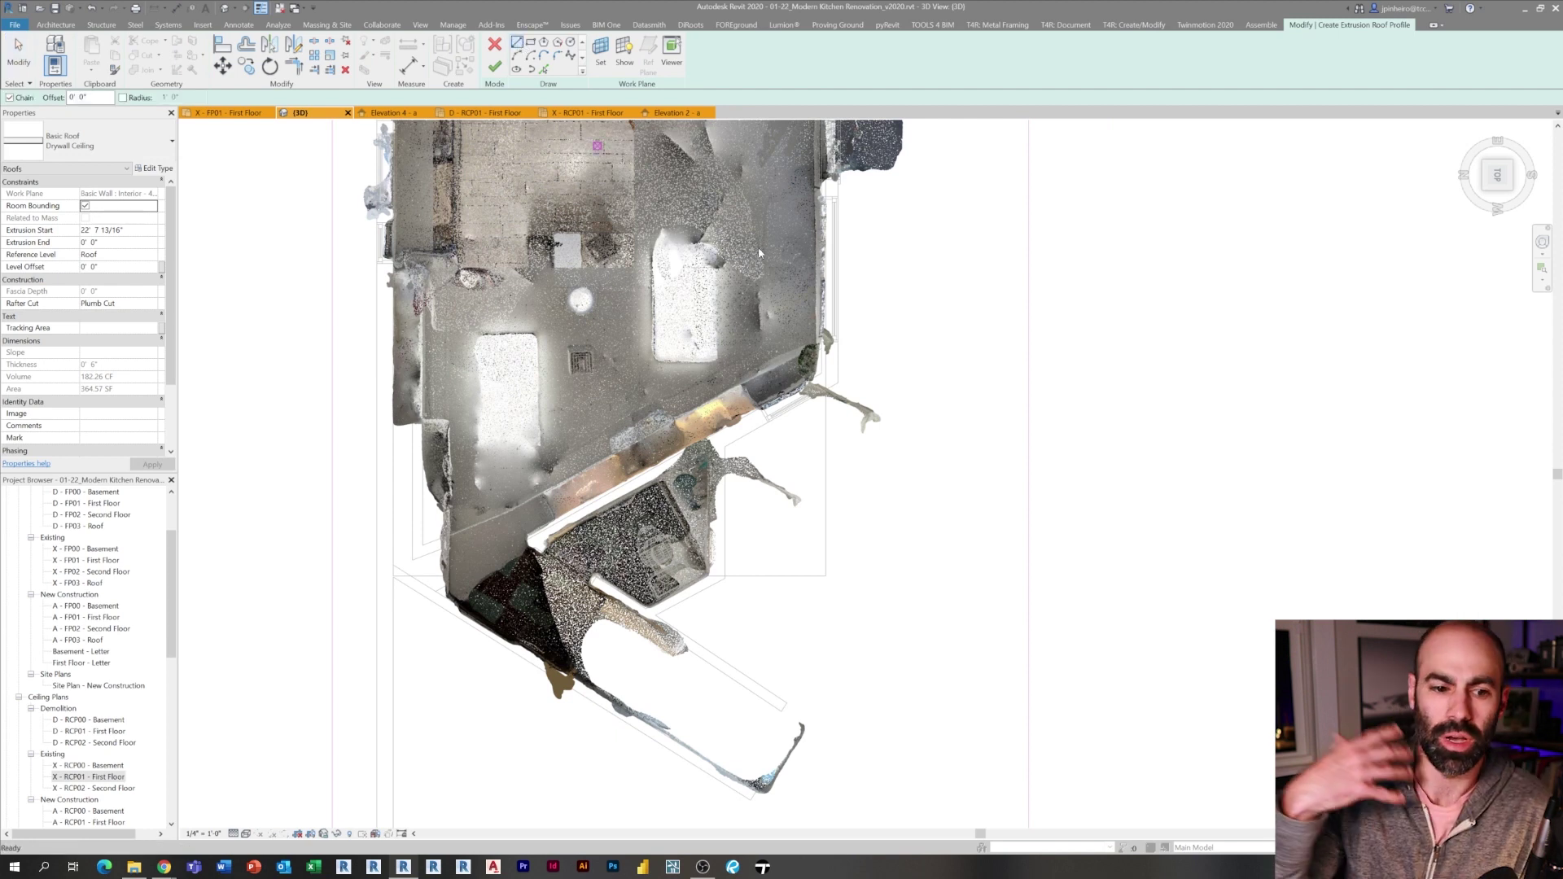
pyautogui.click(544, 71)
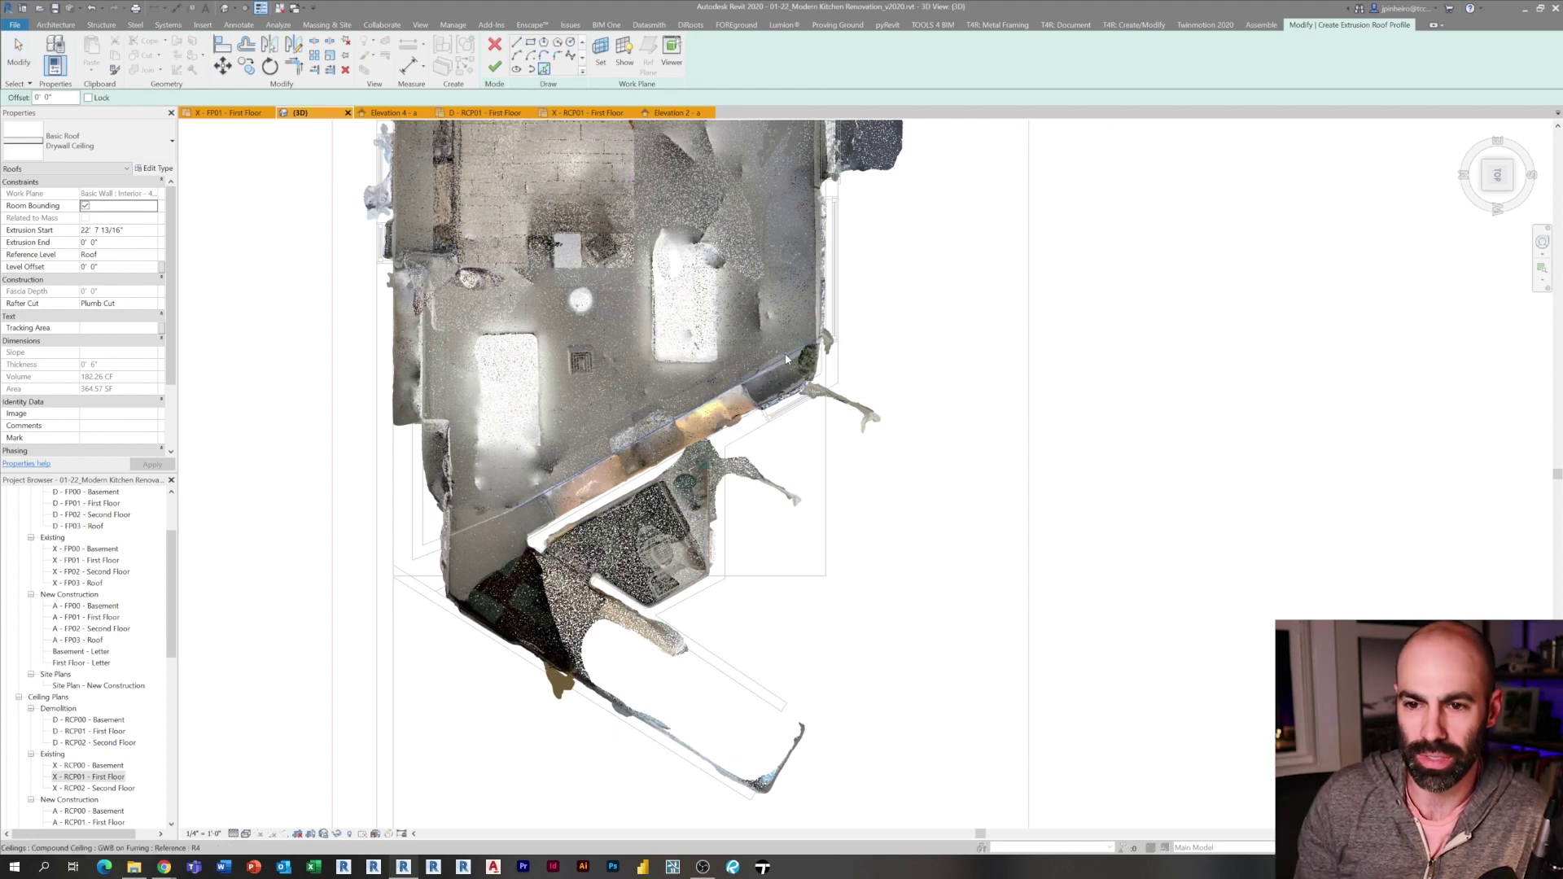
pyautogui.click(786, 358)
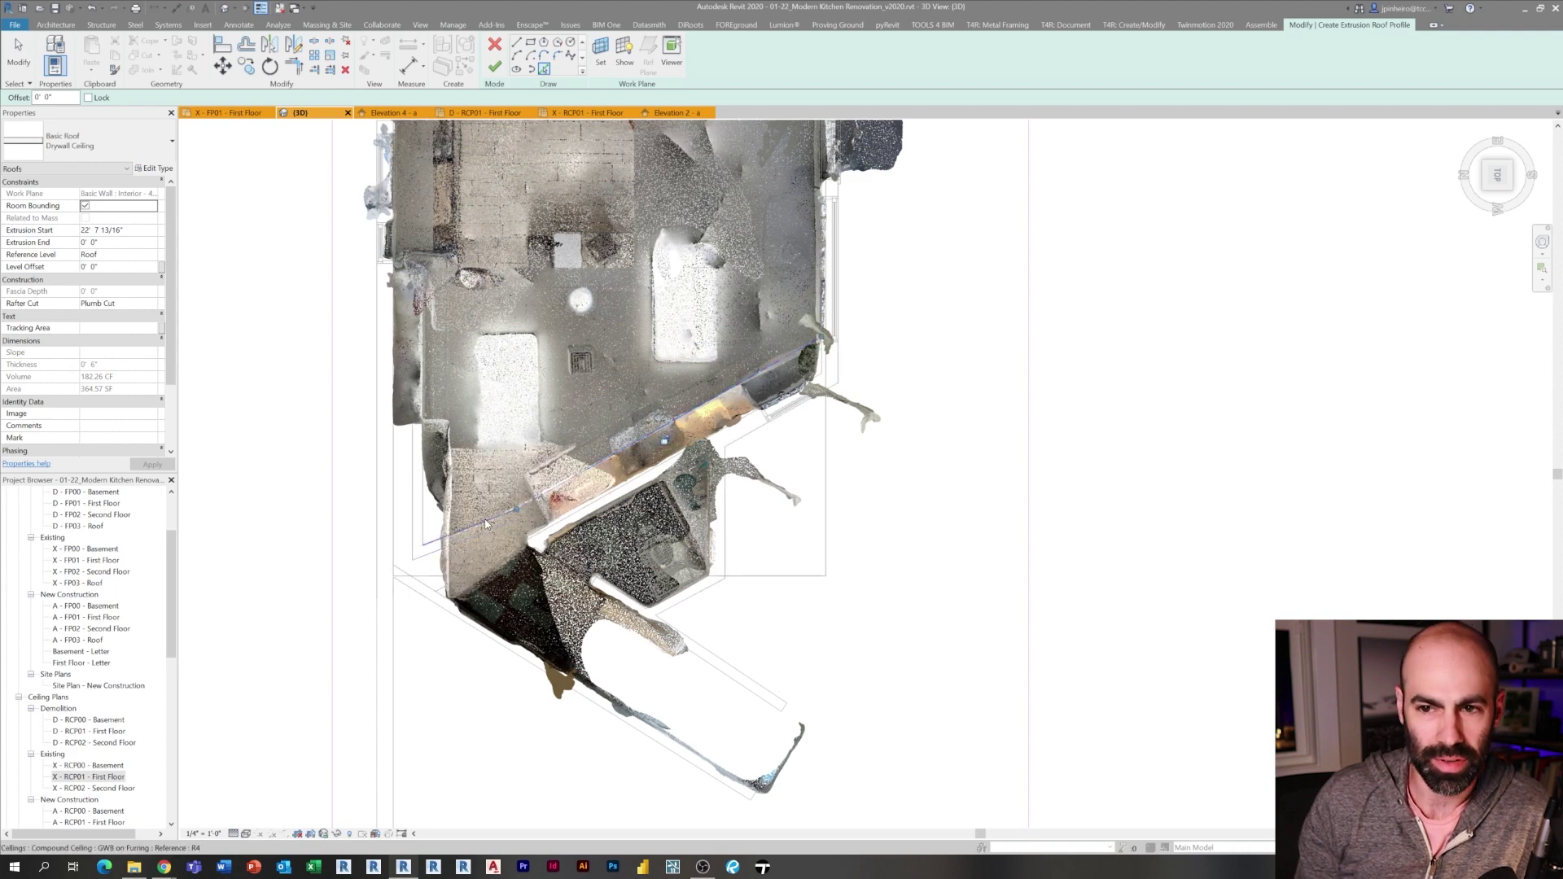
# Add opening boundary lines along the side soffit's edges, the roof's outer edge, the angled partition and the opposite exterior wall
pyautogui.scroll(2, 451, 281)
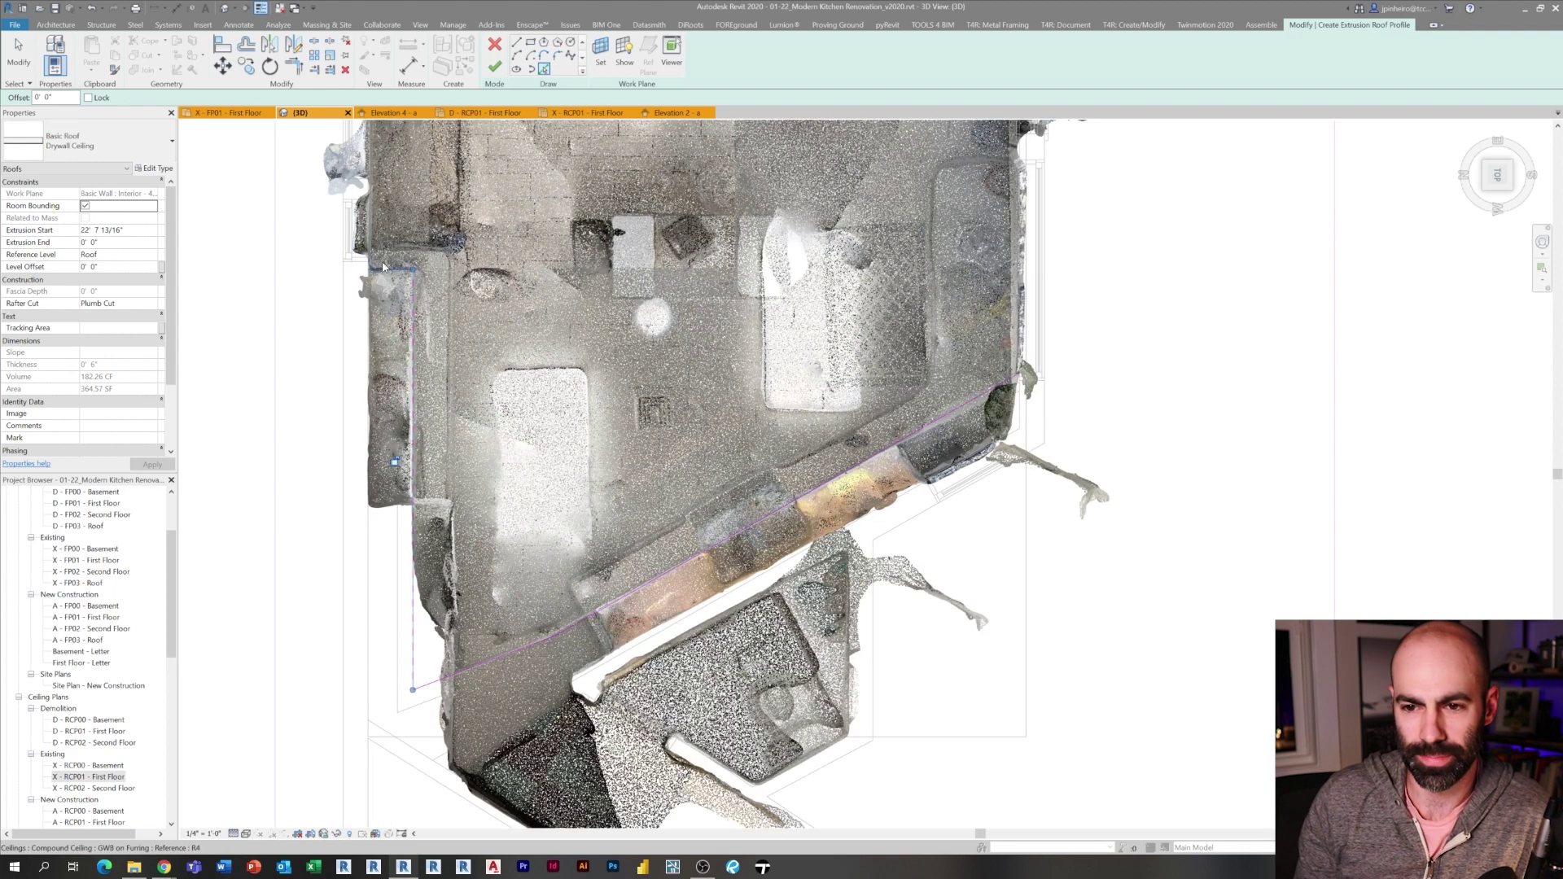
pyautogui.moveTo(480, 529); pyautogui.dragTo(493, 479, button='middle')
pyautogui.click(403, 218)
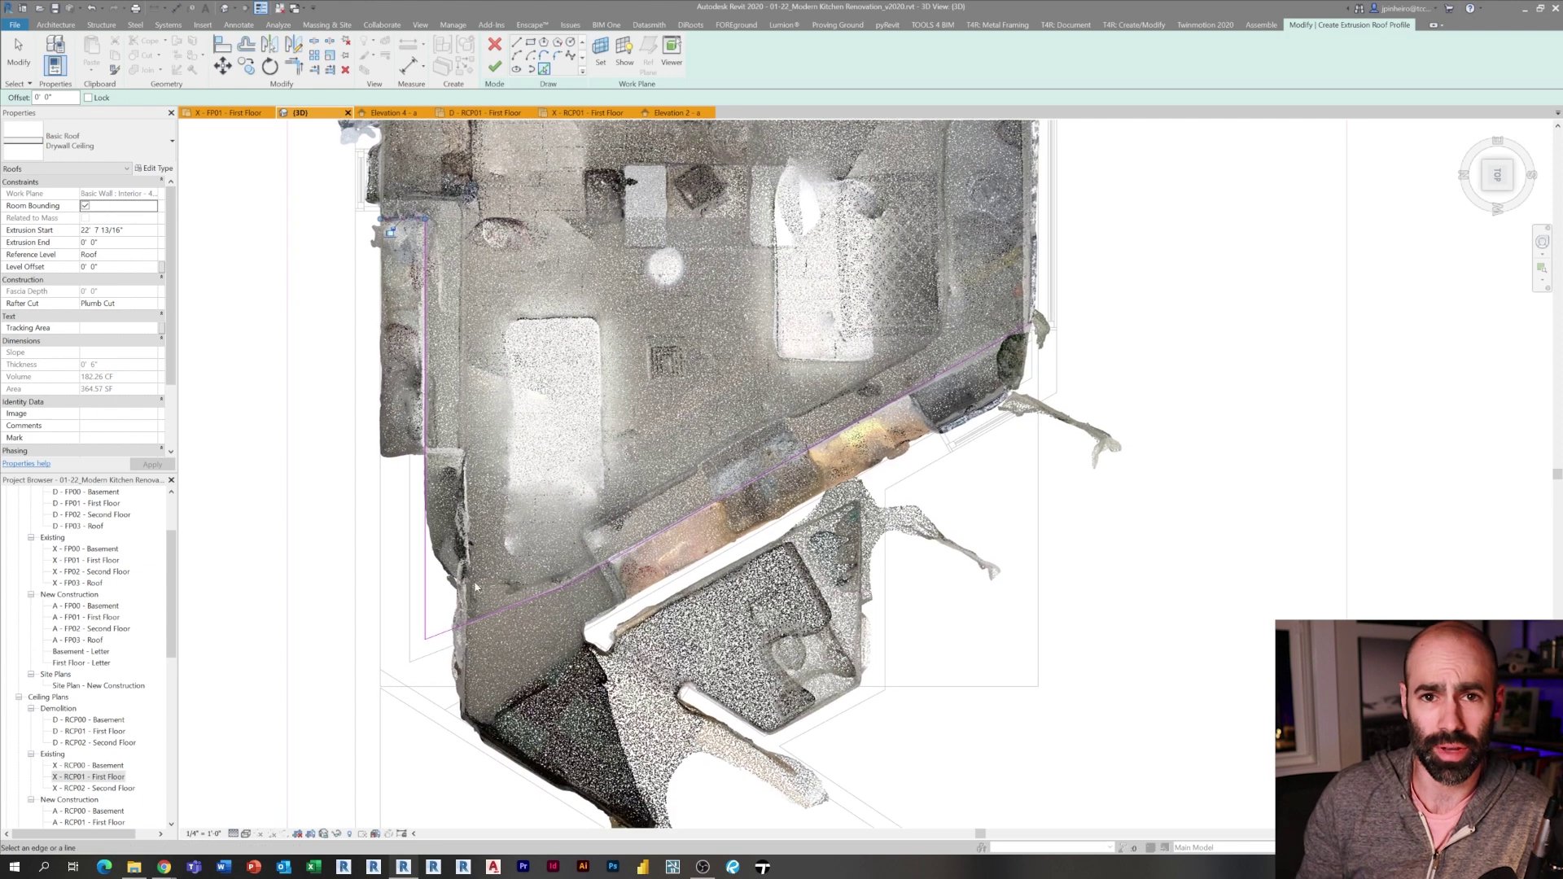
pyautogui.click(381, 604)
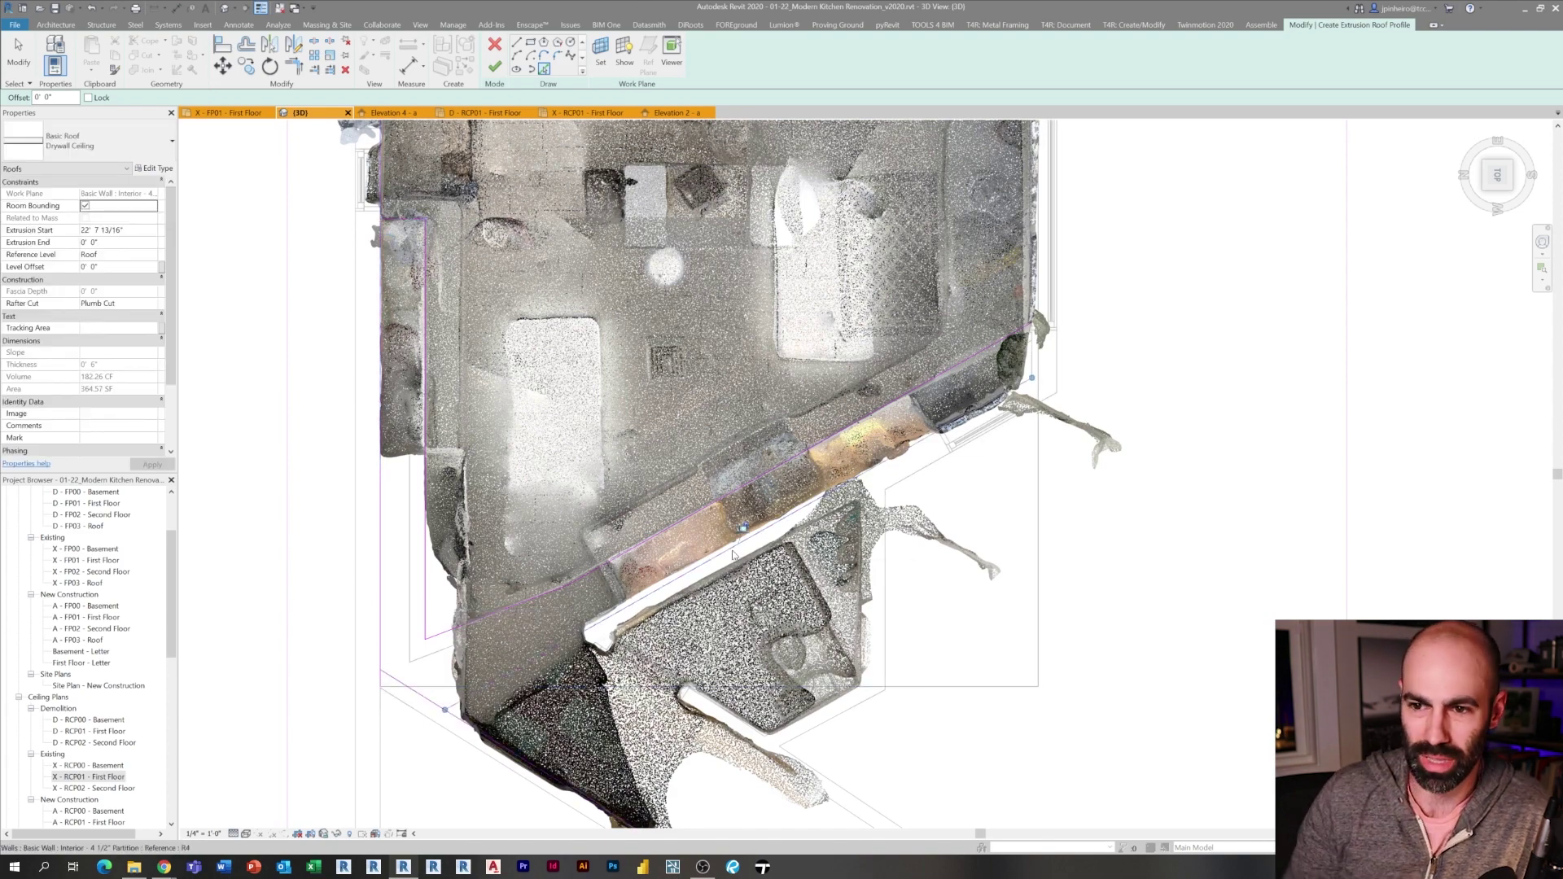
pyautogui.scroll(5, 1199, 281)
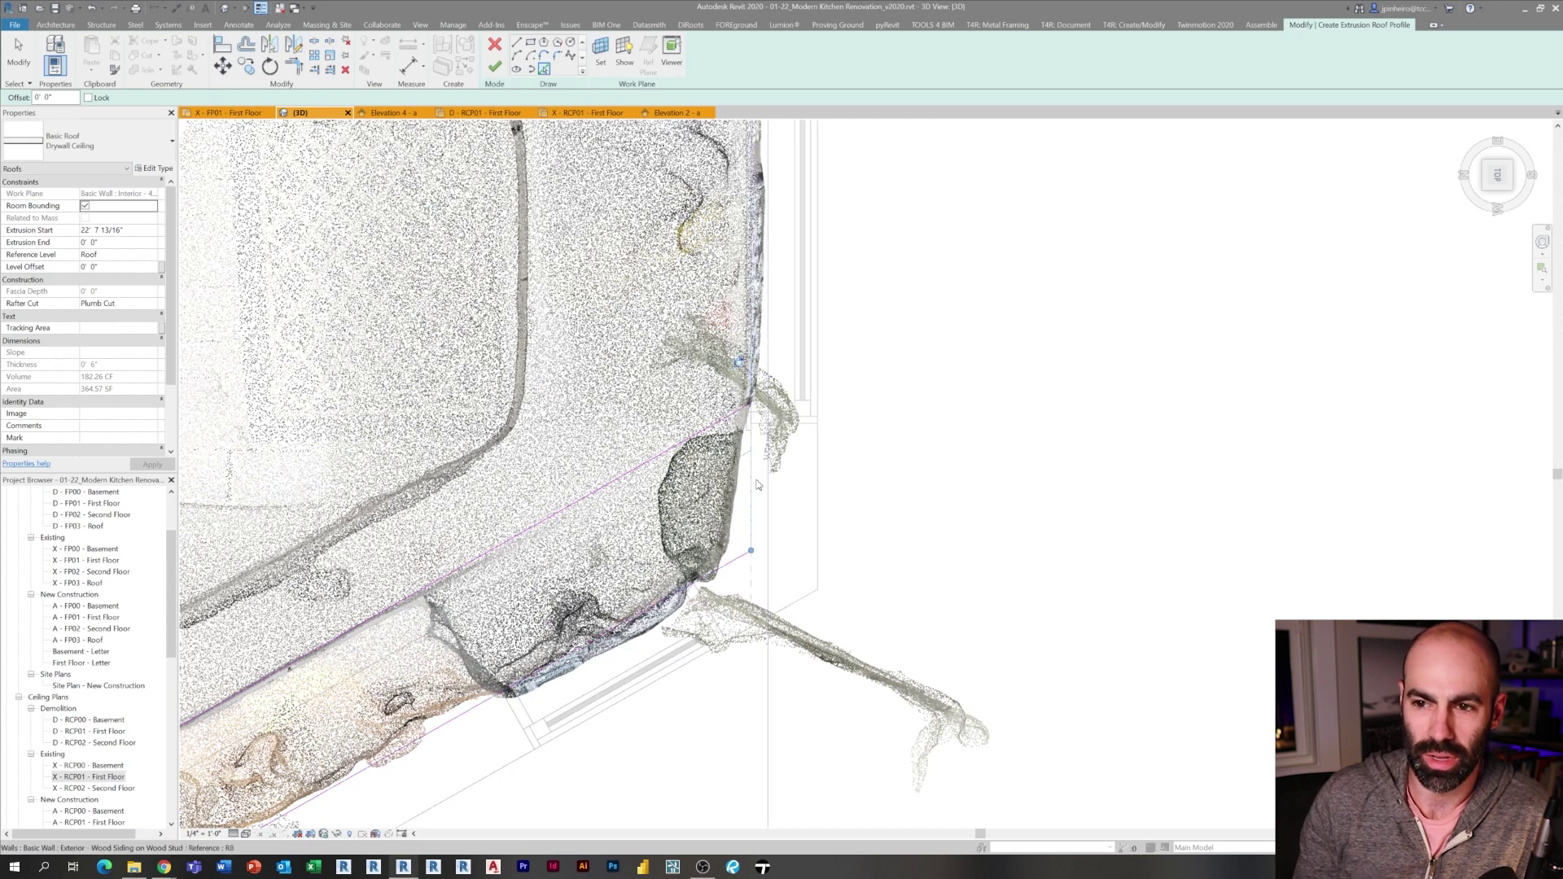
pyautogui.press('Escape')
pyautogui.press('Escape')
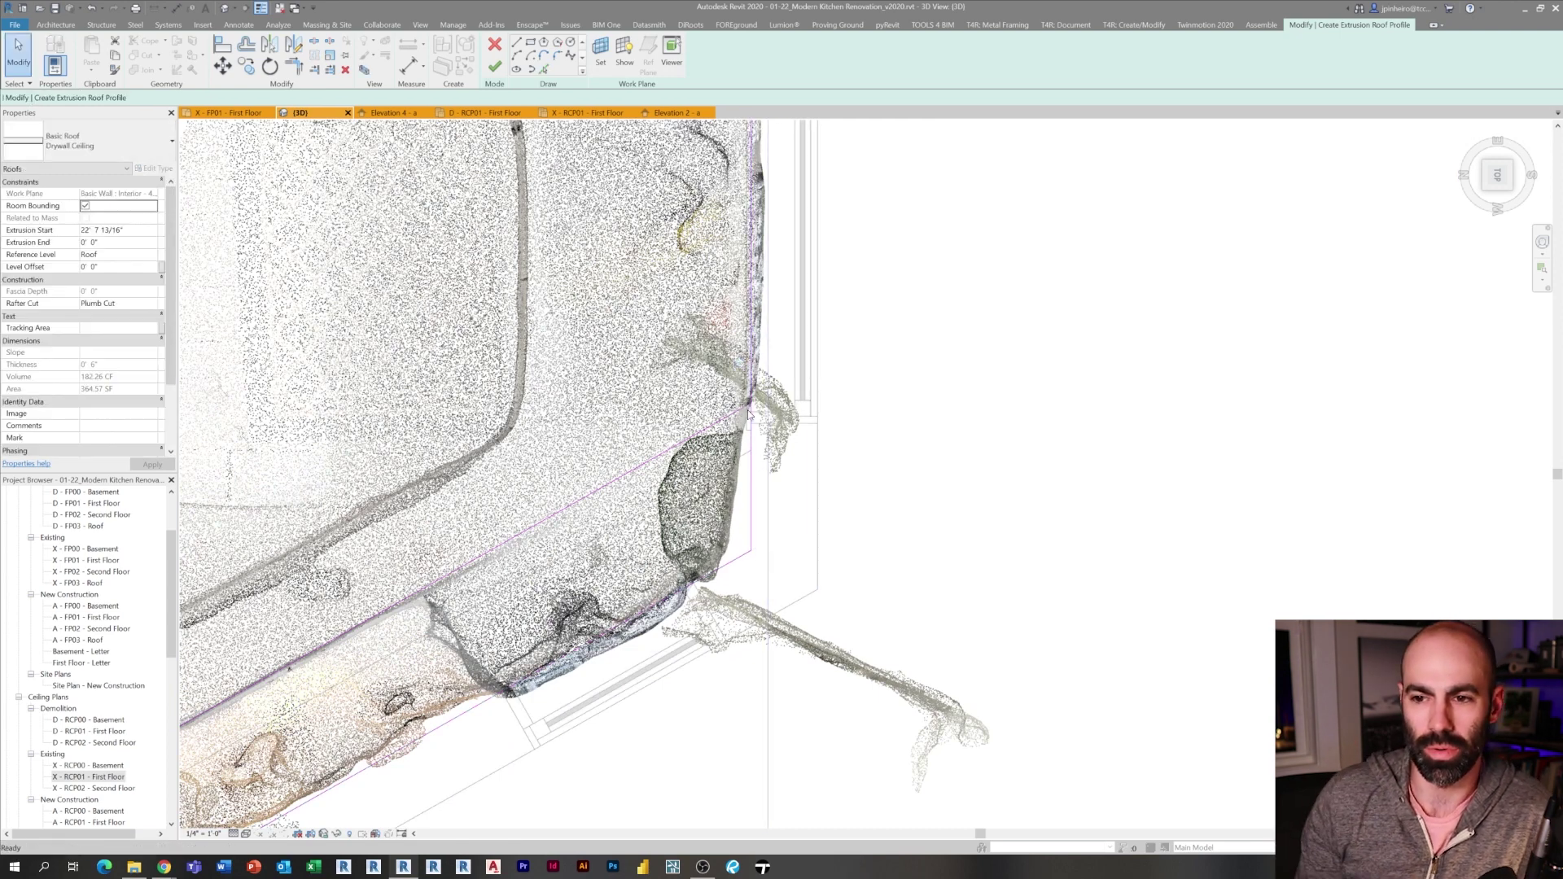
# Trim the opening's boundary lines to a corner where the ceiling's angled edge meets the exterior wall
pyautogui.press('t')
pyautogui.press('r')
pyautogui.click(755, 431)
pyautogui.click(738, 413)
pyautogui.scroll(-3, 737, 414)
pyautogui.moveTo(373, 632); pyautogui.dragTo(881, 447, button='middle')
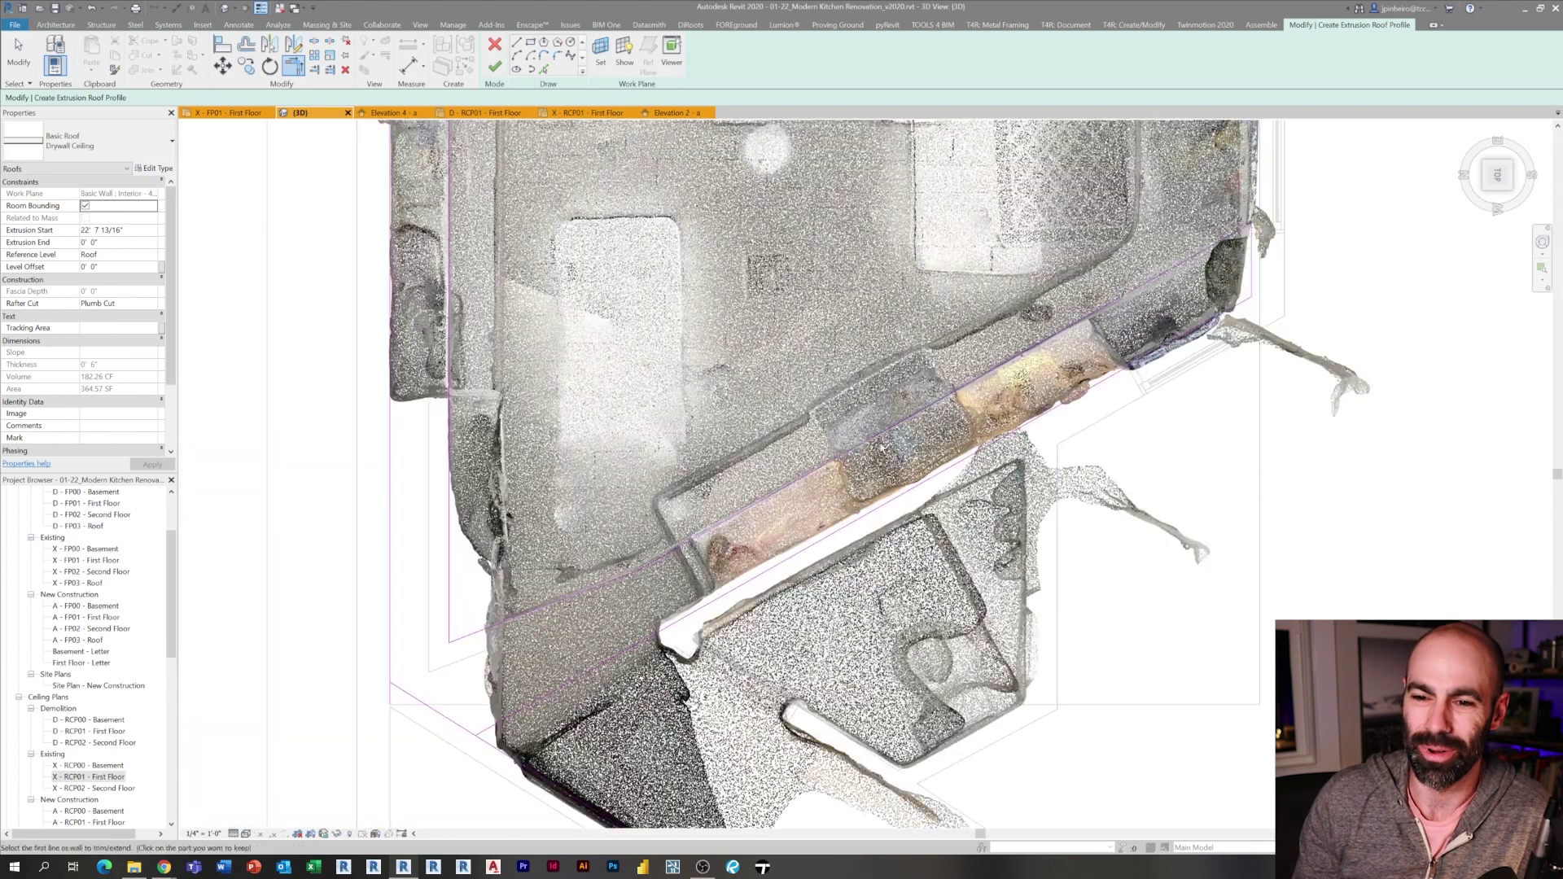
pyautogui.moveTo(496, 450); pyautogui.dragTo(522, 582, button='middle')
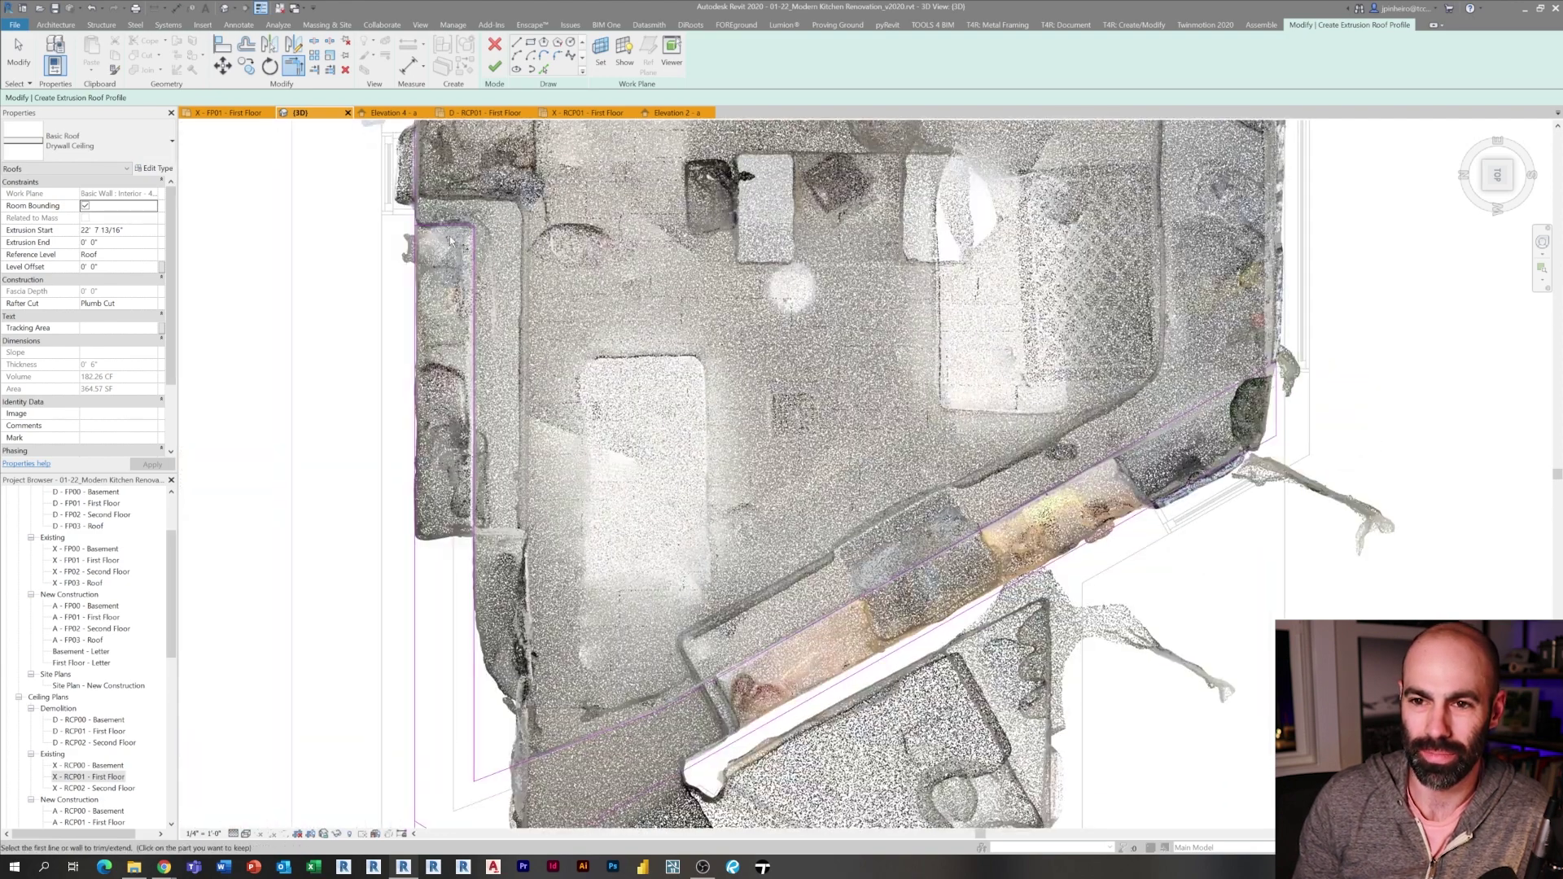
pyautogui.press('Escape')
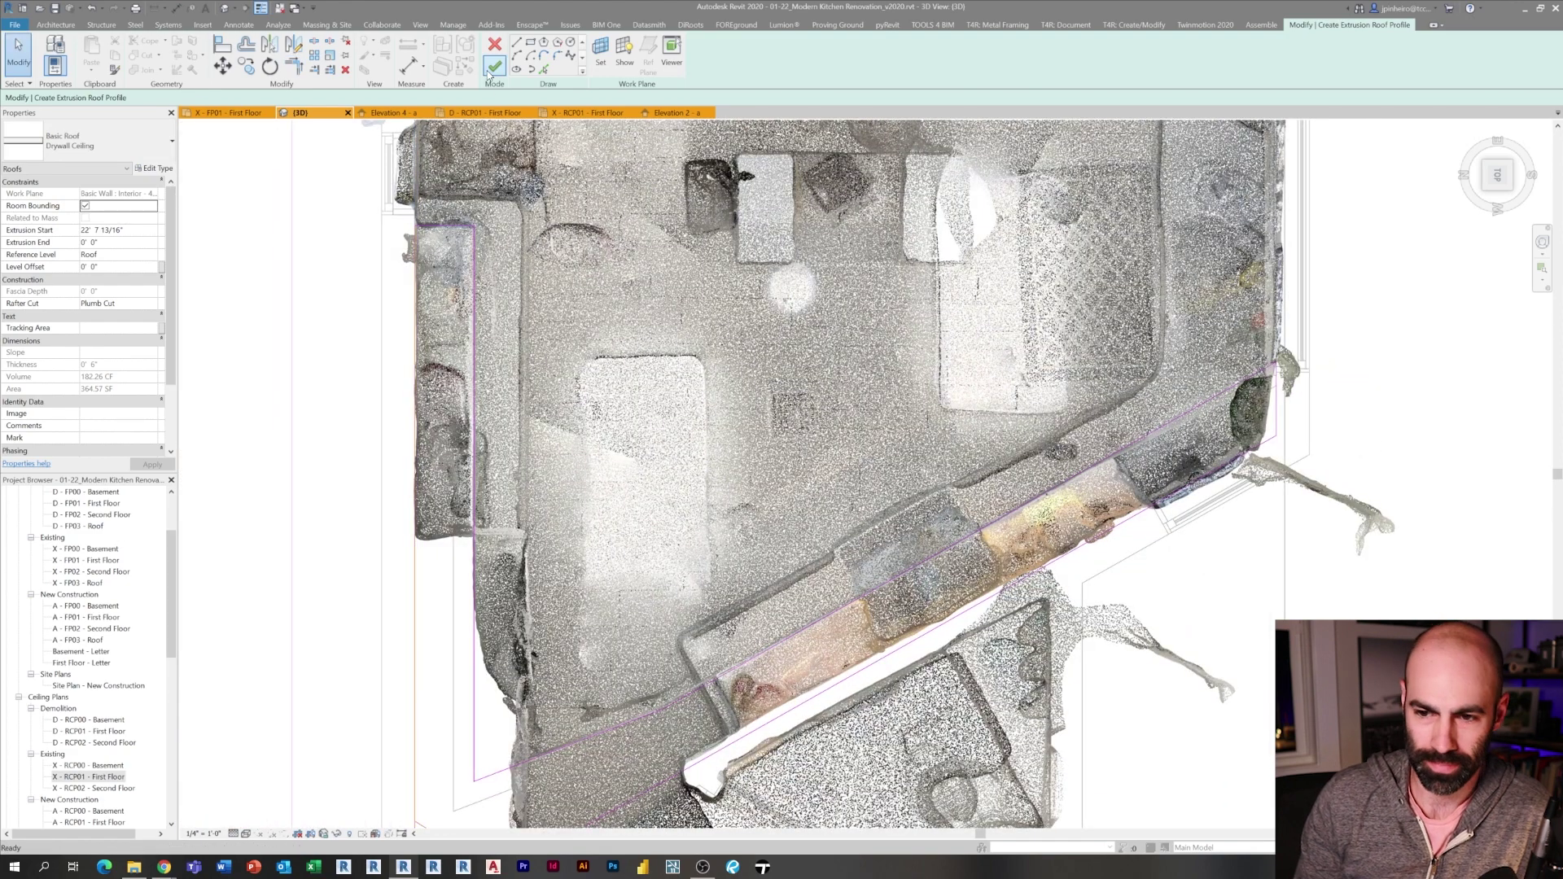
# Finish the vertical opening sketch in the sloped Drywall Ceiling roof
pyautogui.click(492, 68)
pyautogui.scroll(-3, 647, 438)
pyautogui.moveTo(647, 438); pyautogui.dragTo(649, 342, button='middle')
pyautogui.scroll(4, 521, 632)
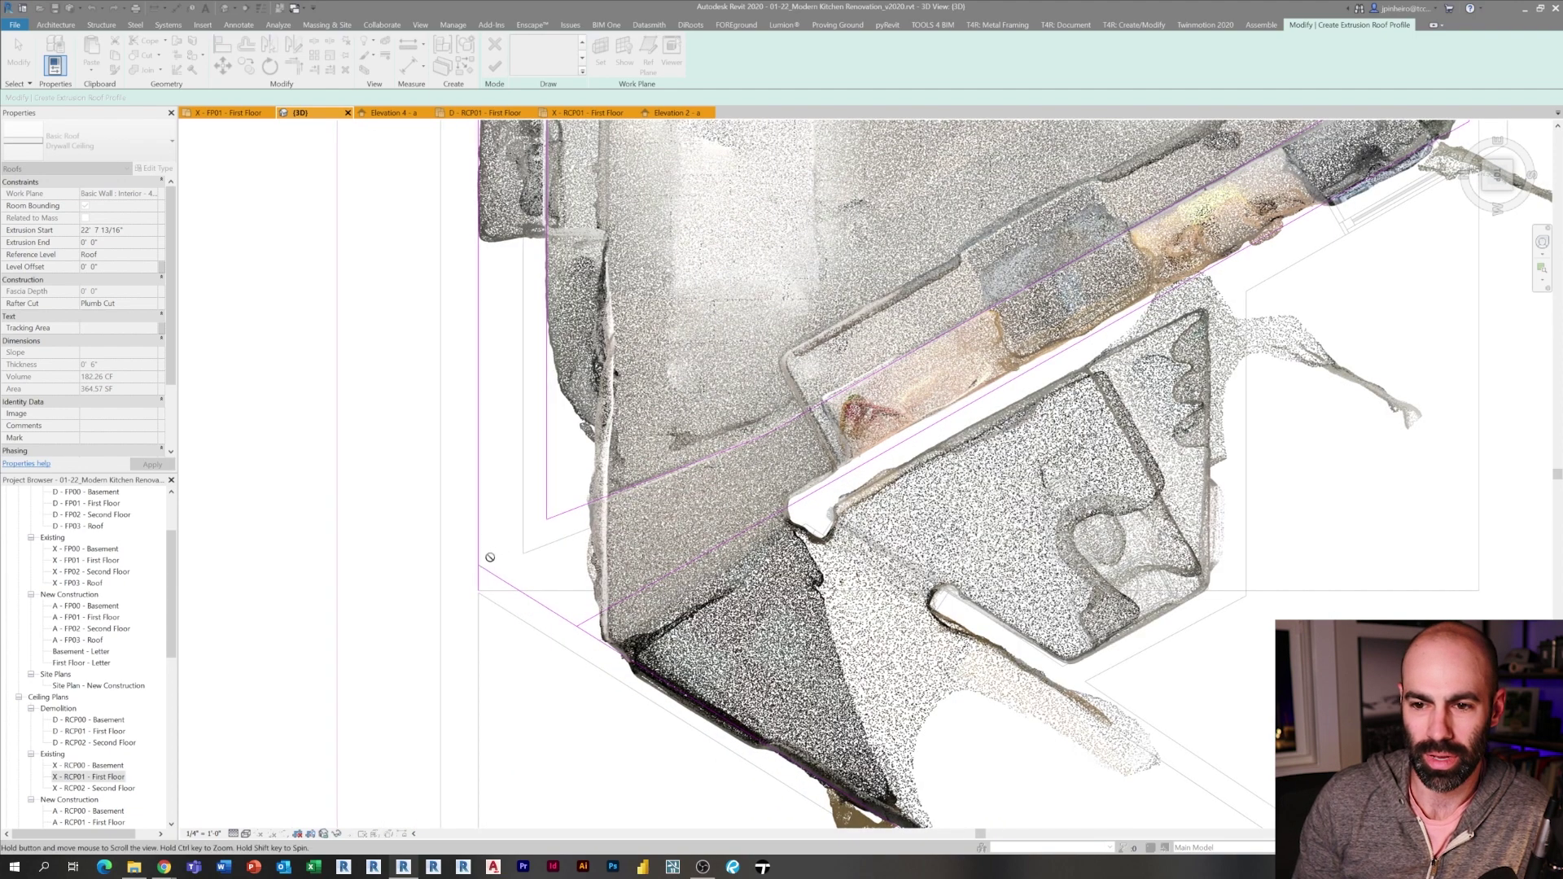
pyautogui.moveTo(489, 565); pyautogui.dragTo(471, 571, button='middle')
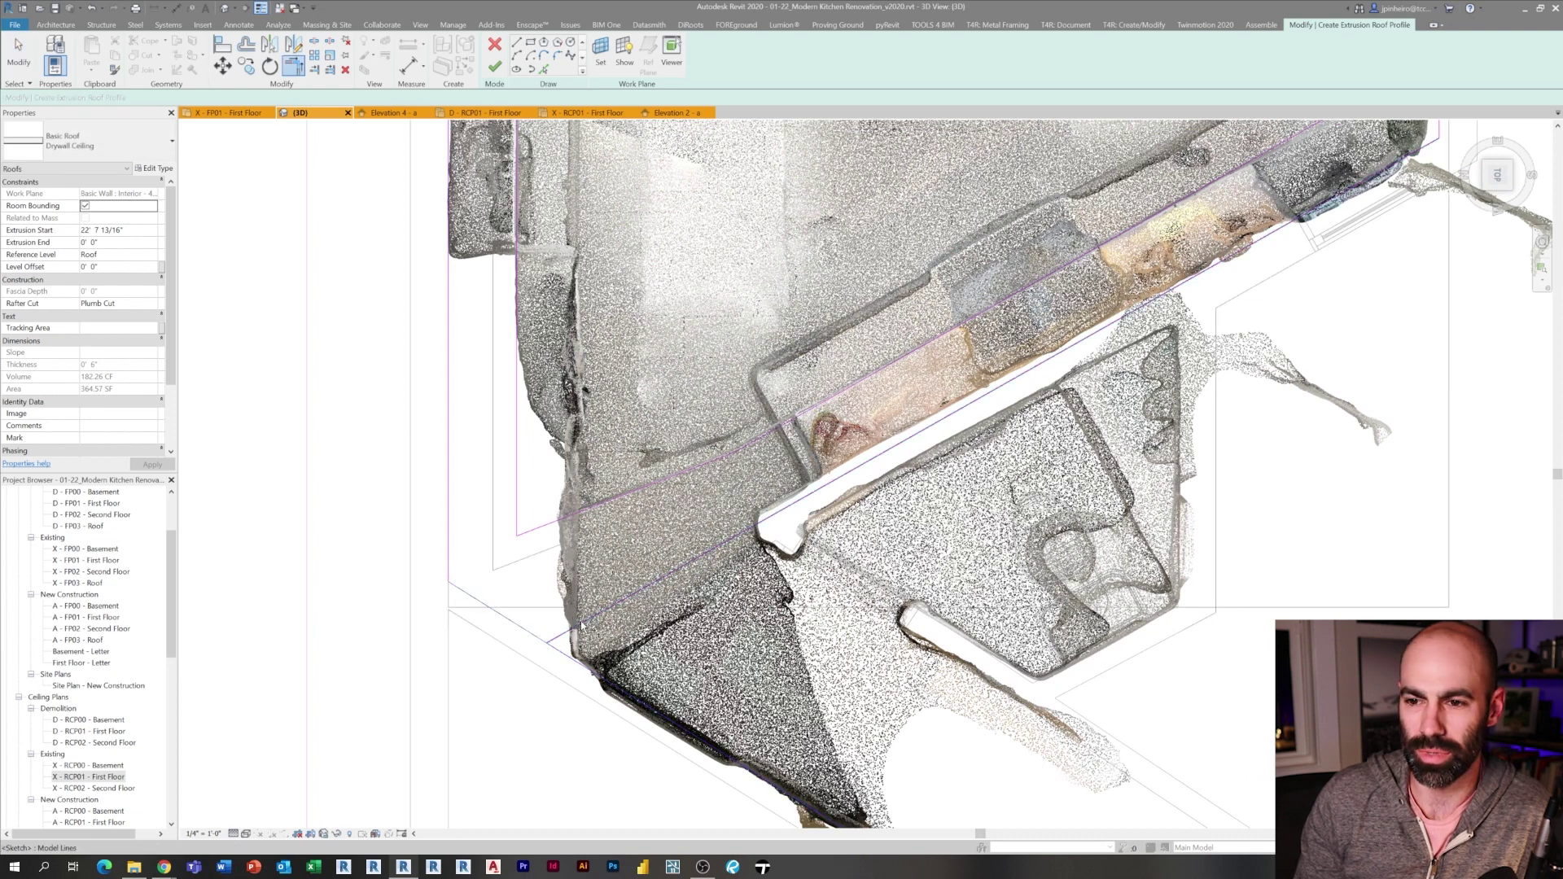
pyautogui.click(495, 65)
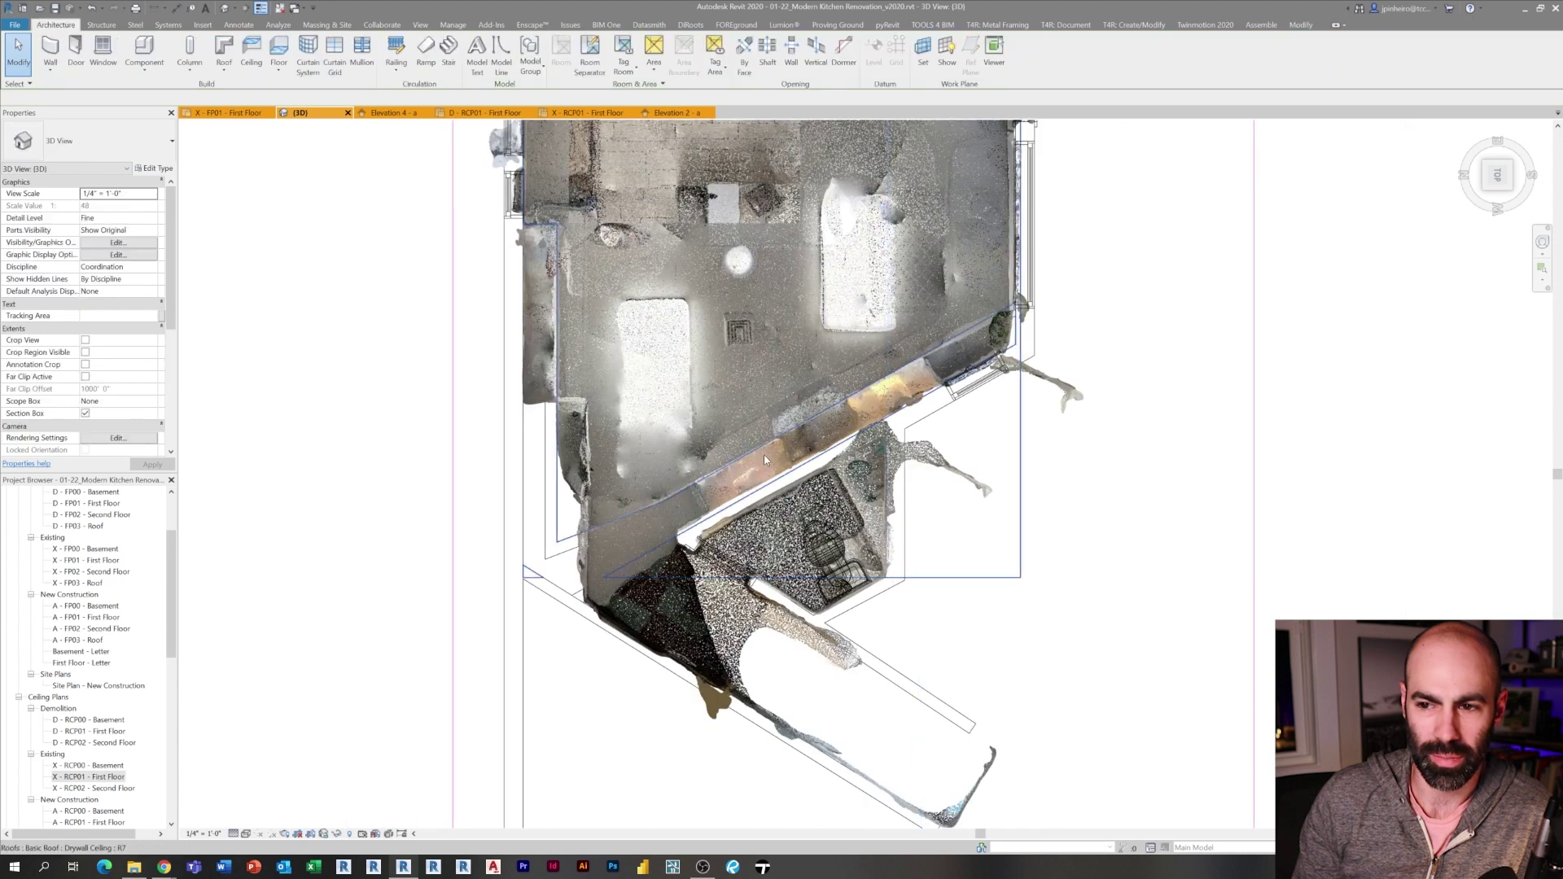
# Stretch the roof's end farther past the angled wall to an extrusion start of about 24' 2"
pyautogui.scroll(3, 818, 596)
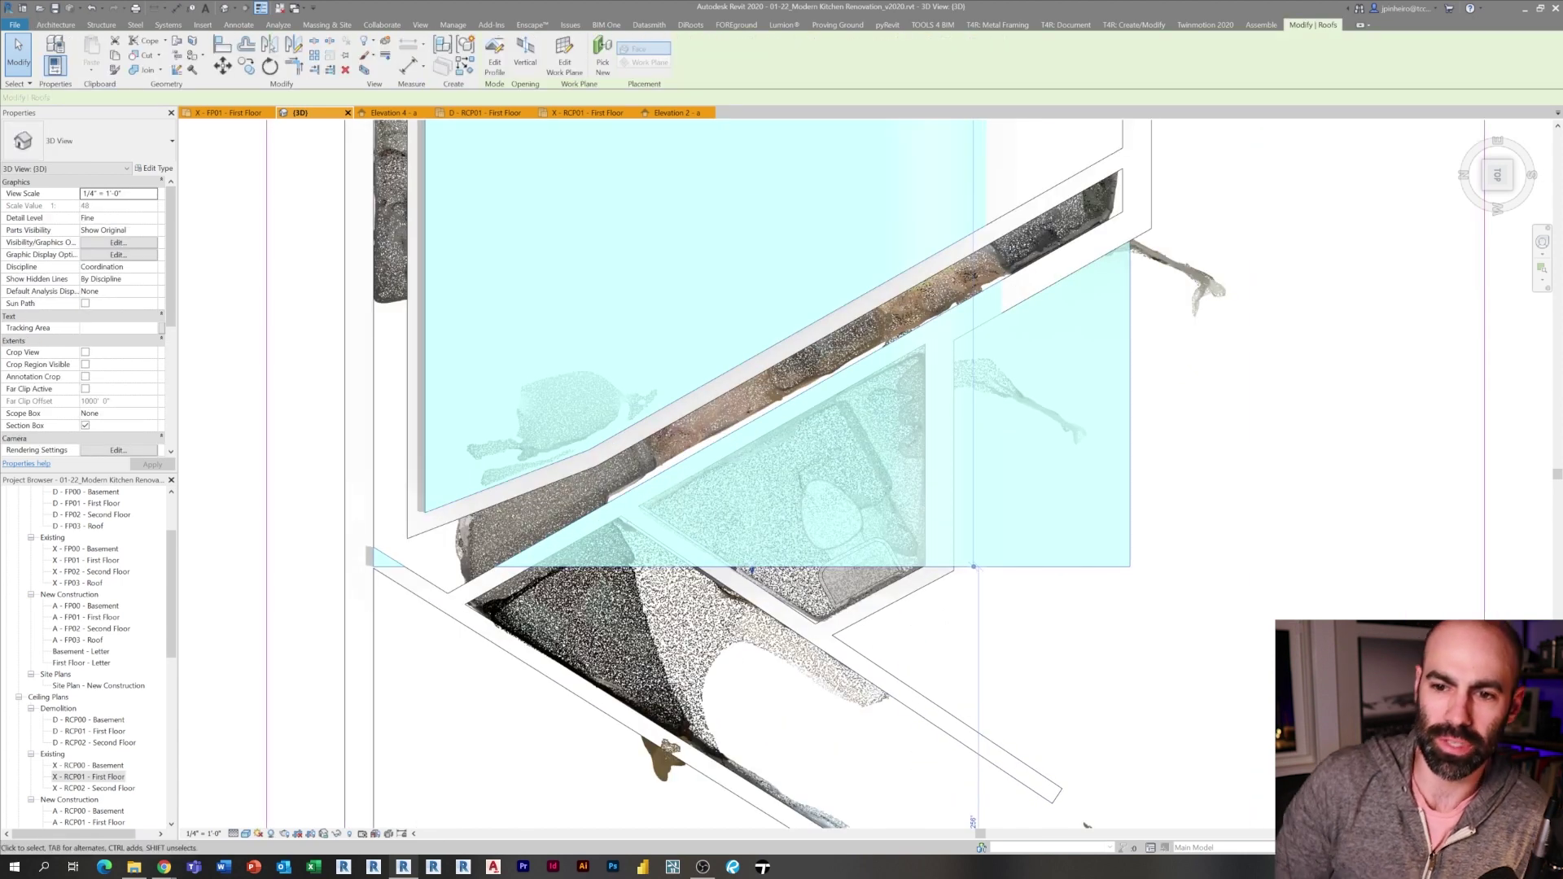
pyautogui.click(753, 570)
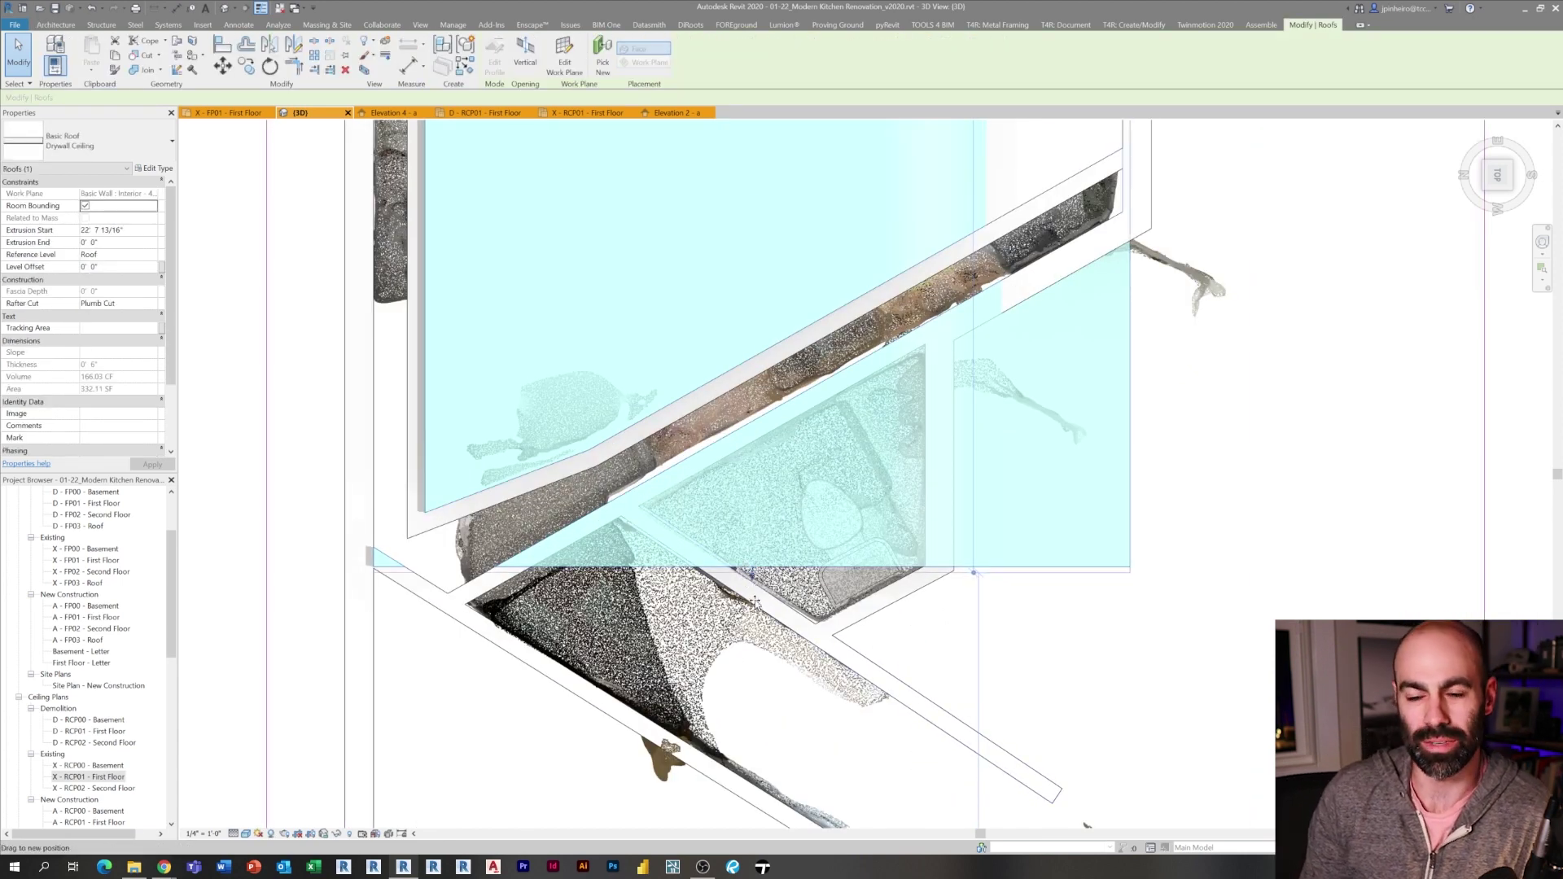
pyautogui.moveTo(755, 600); pyautogui.dragTo(724, 654)
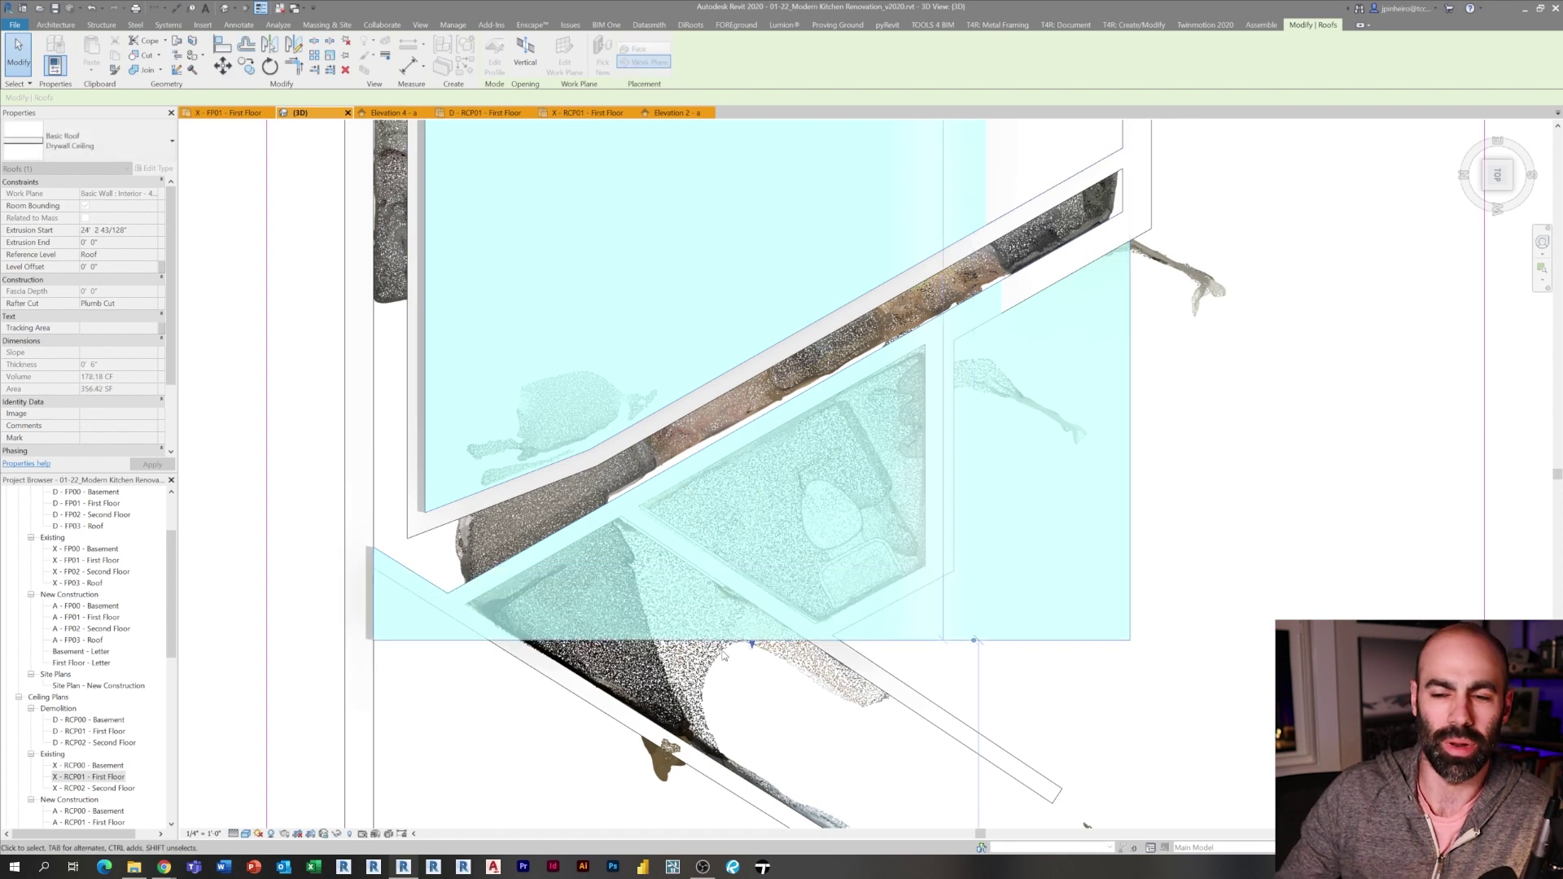
pyautogui.click(508, 753)
pyautogui.scroll(-3, 521, 749)
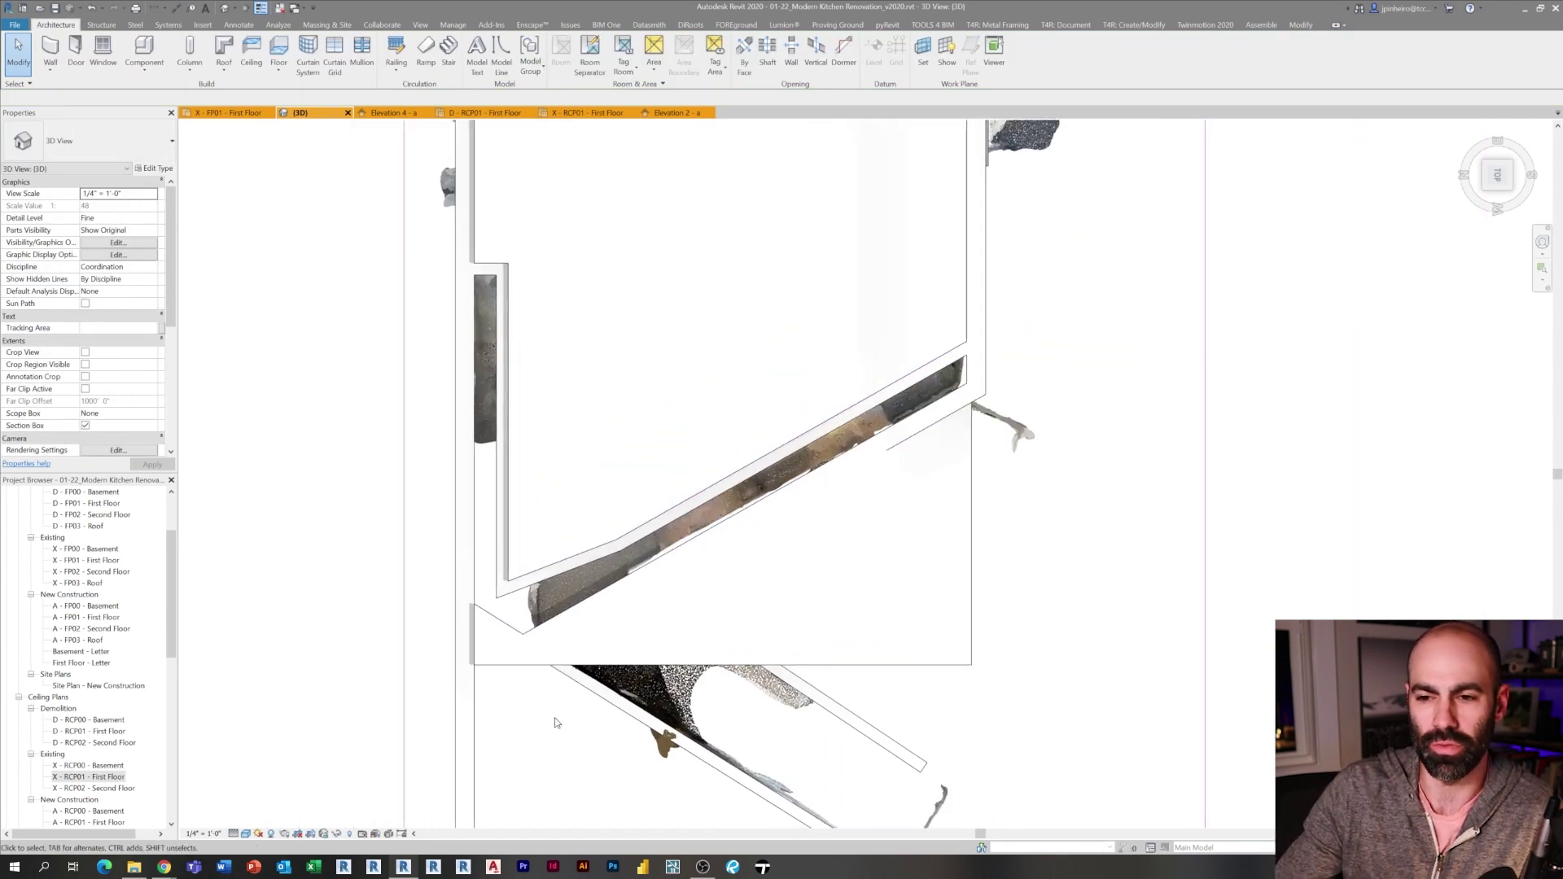
pyautogui.scroll(-1, 556, 723)
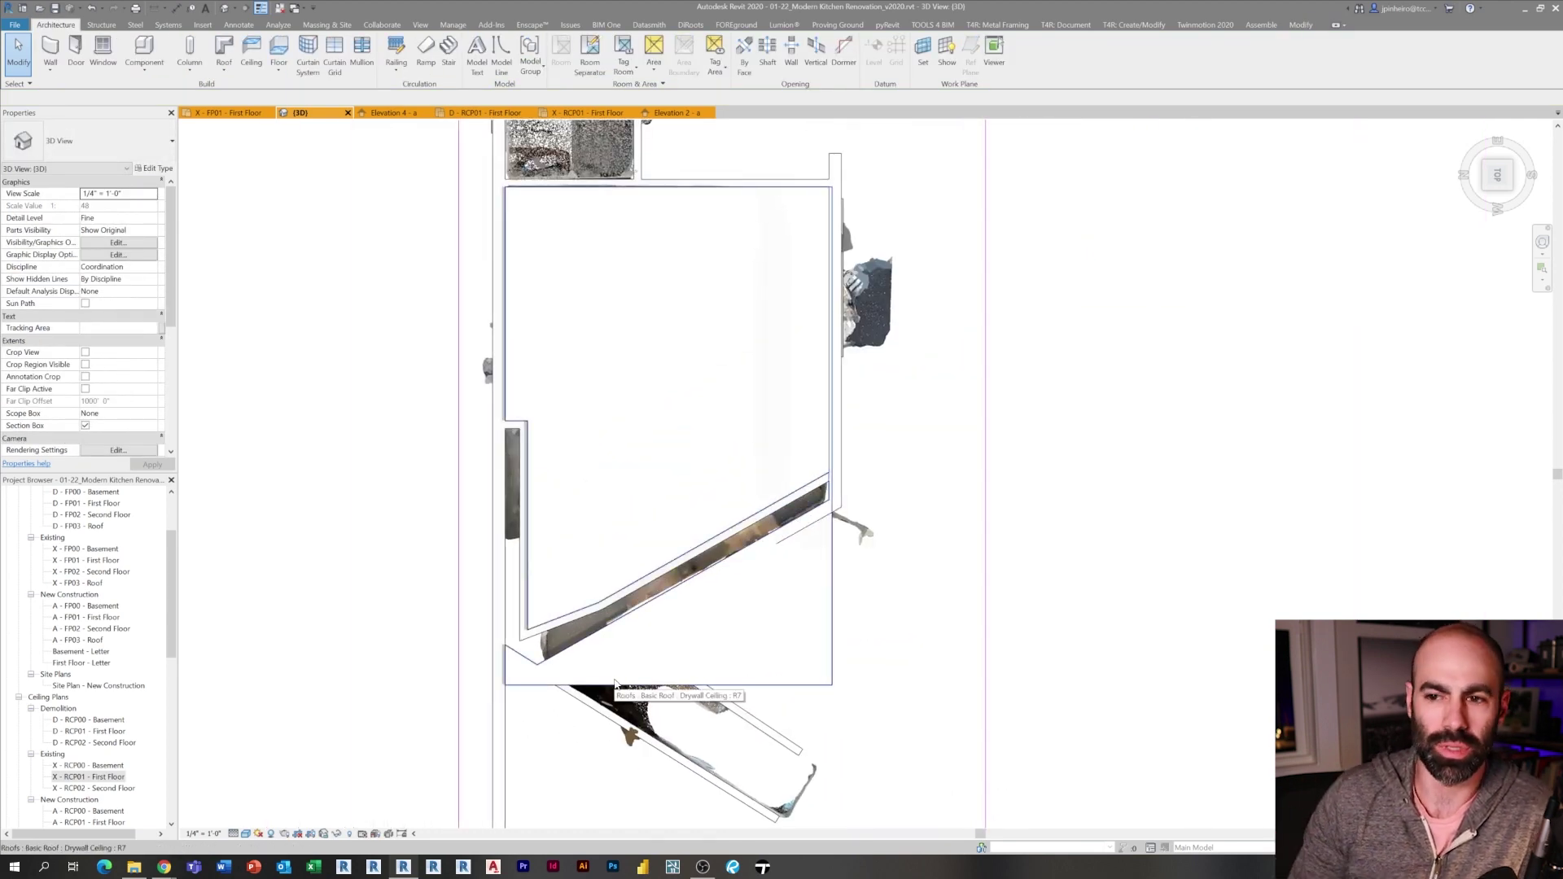
pyautogui.scroll(-1, 547, 499)
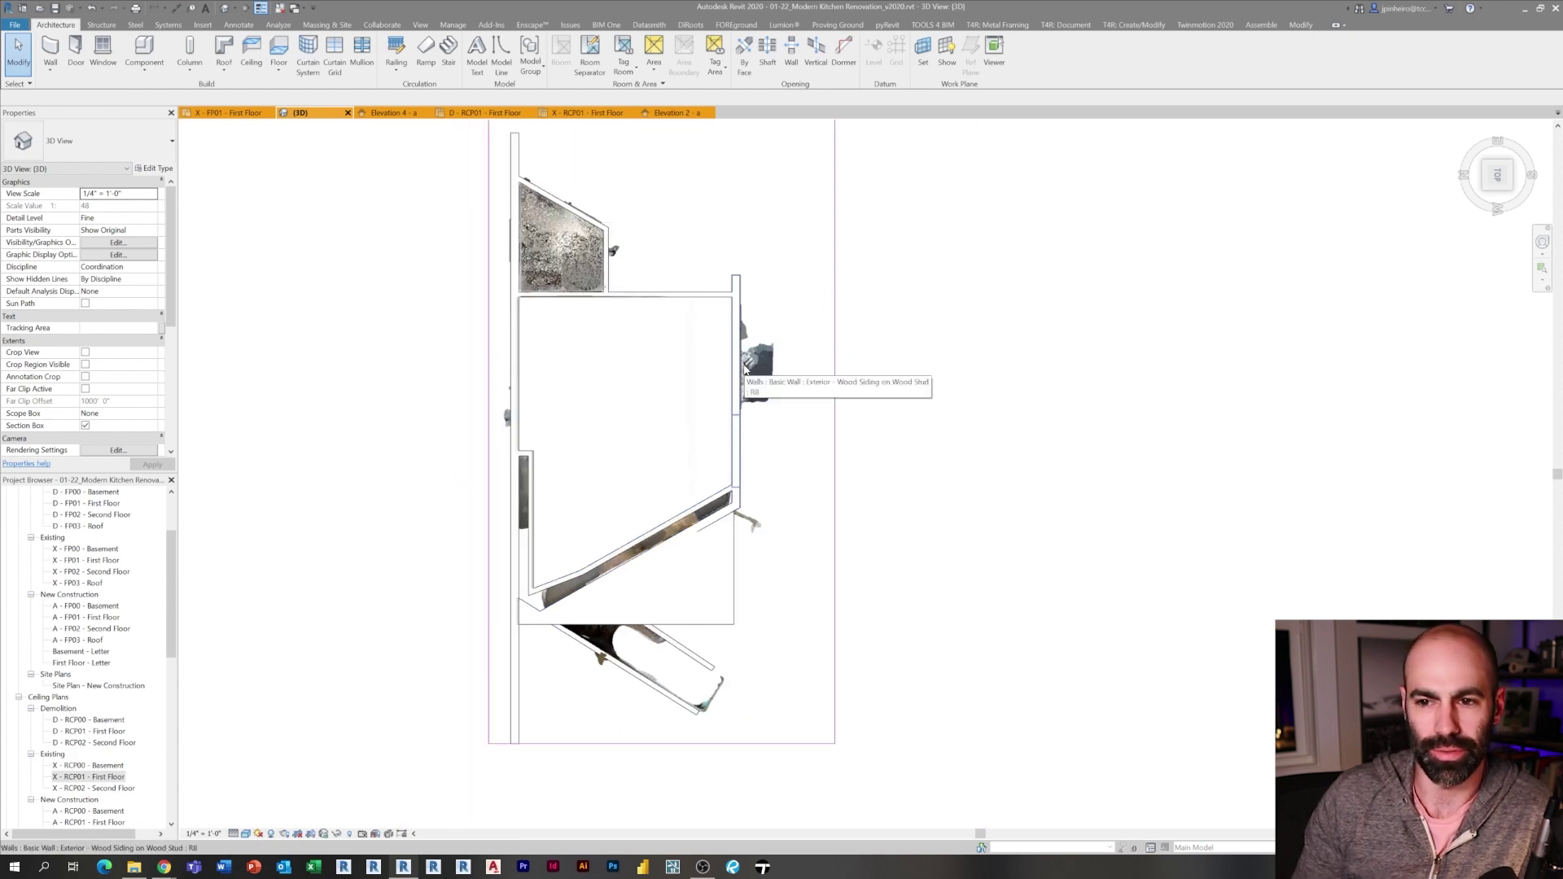
# In the 3D view, pull the entry-side face of the section box inward to cut through the kitchen
pyautogui.keyDown('shift'); pyautogui.moveTo(936, 523); pyautogui.dragTo(1032, 541, button='middle'); pyautogui.keyUp('shift')
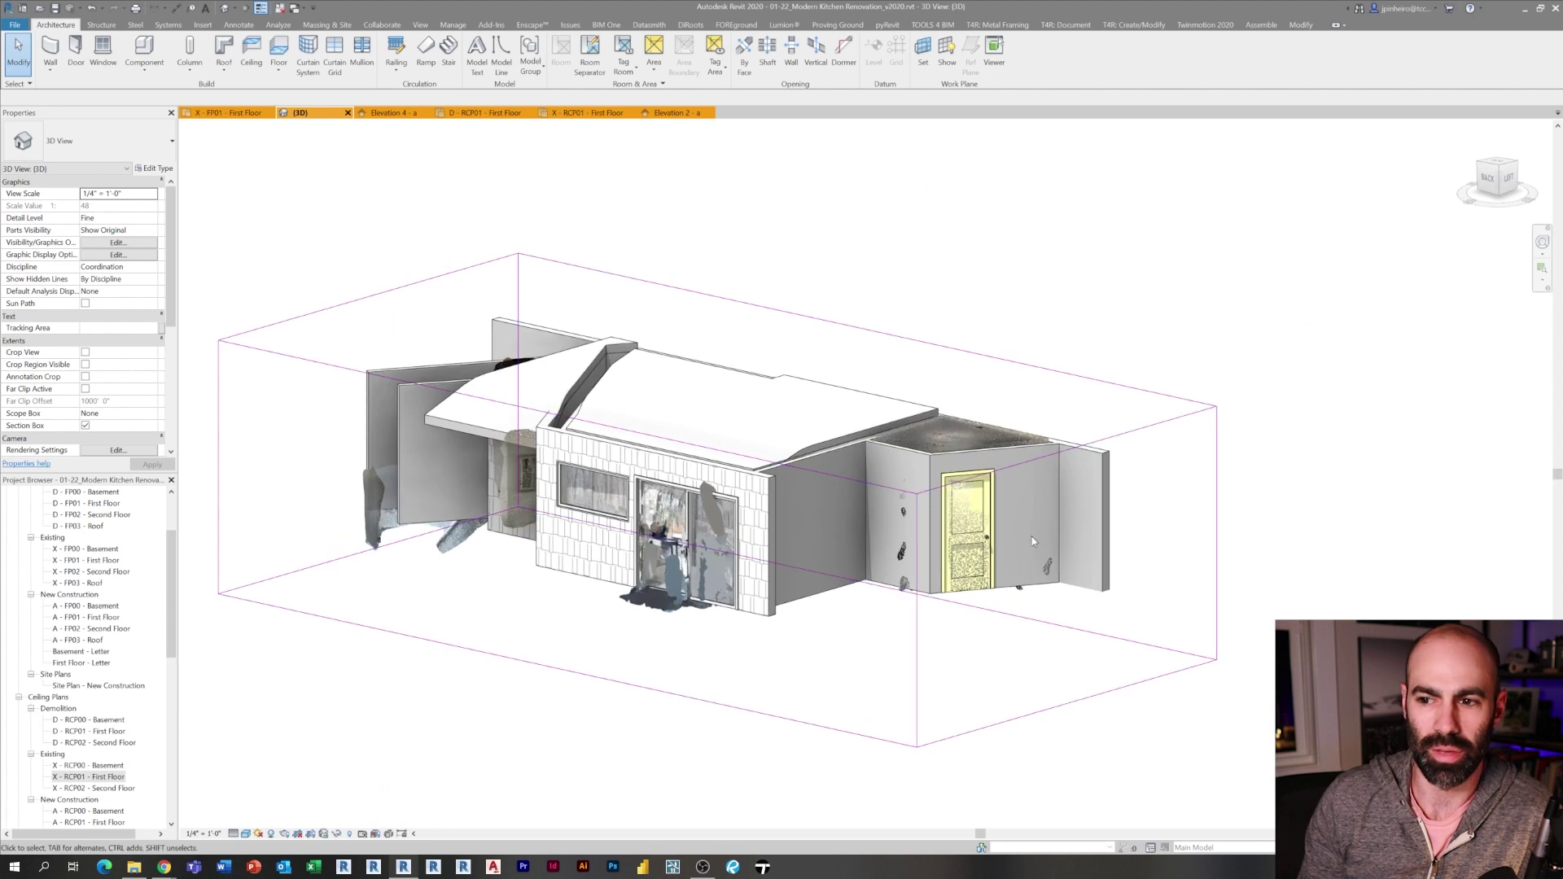
pyautogui.click(916, 550)
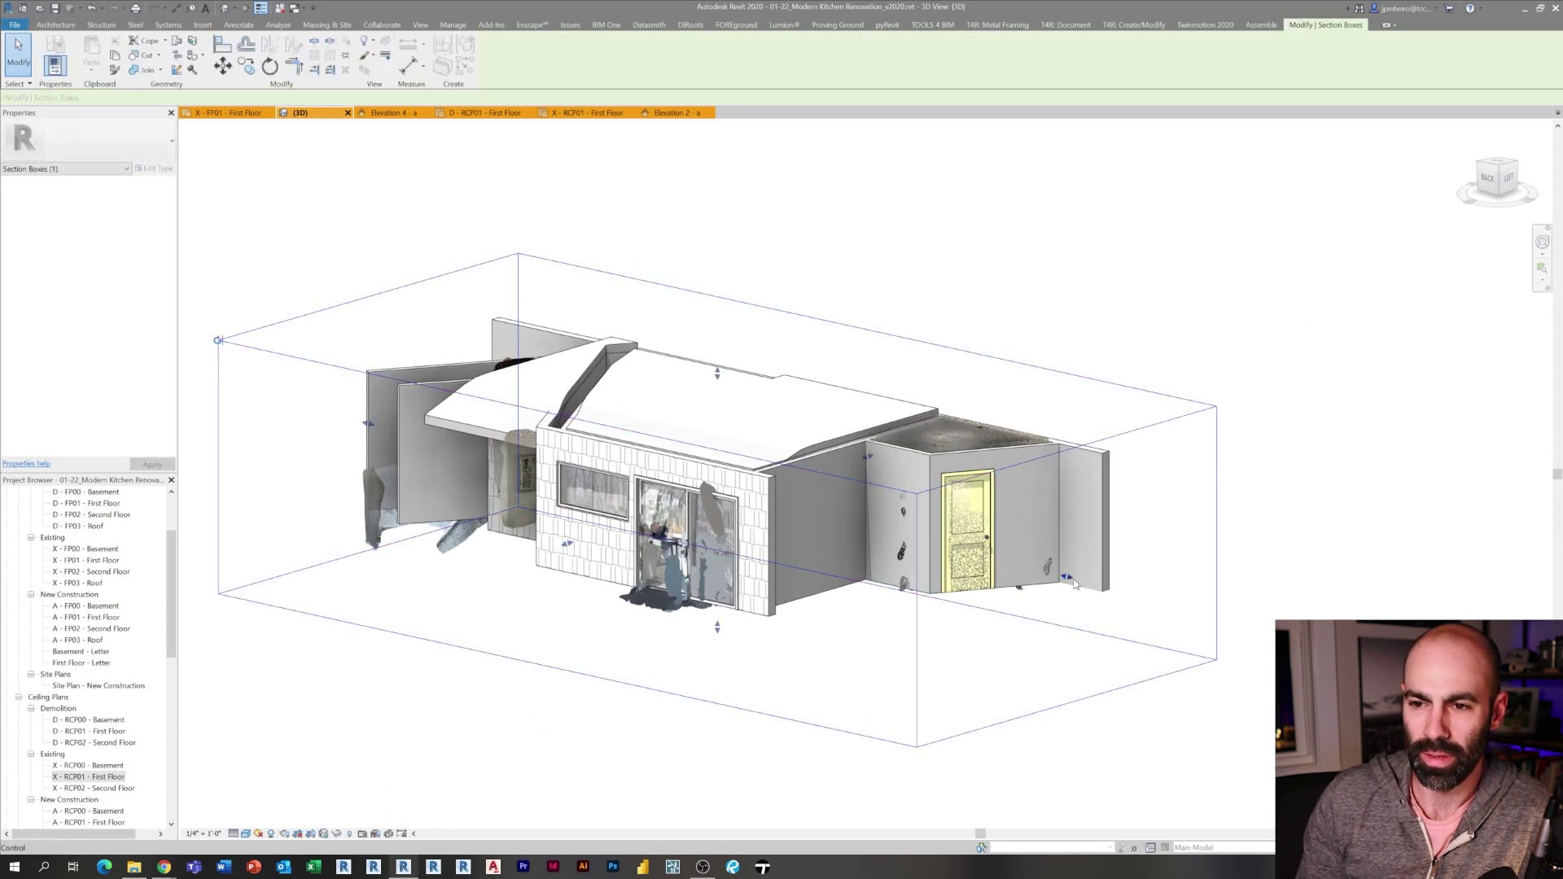
pyautogui.moveTo(1067, 577); pyautogui.dragTo(832, 531)
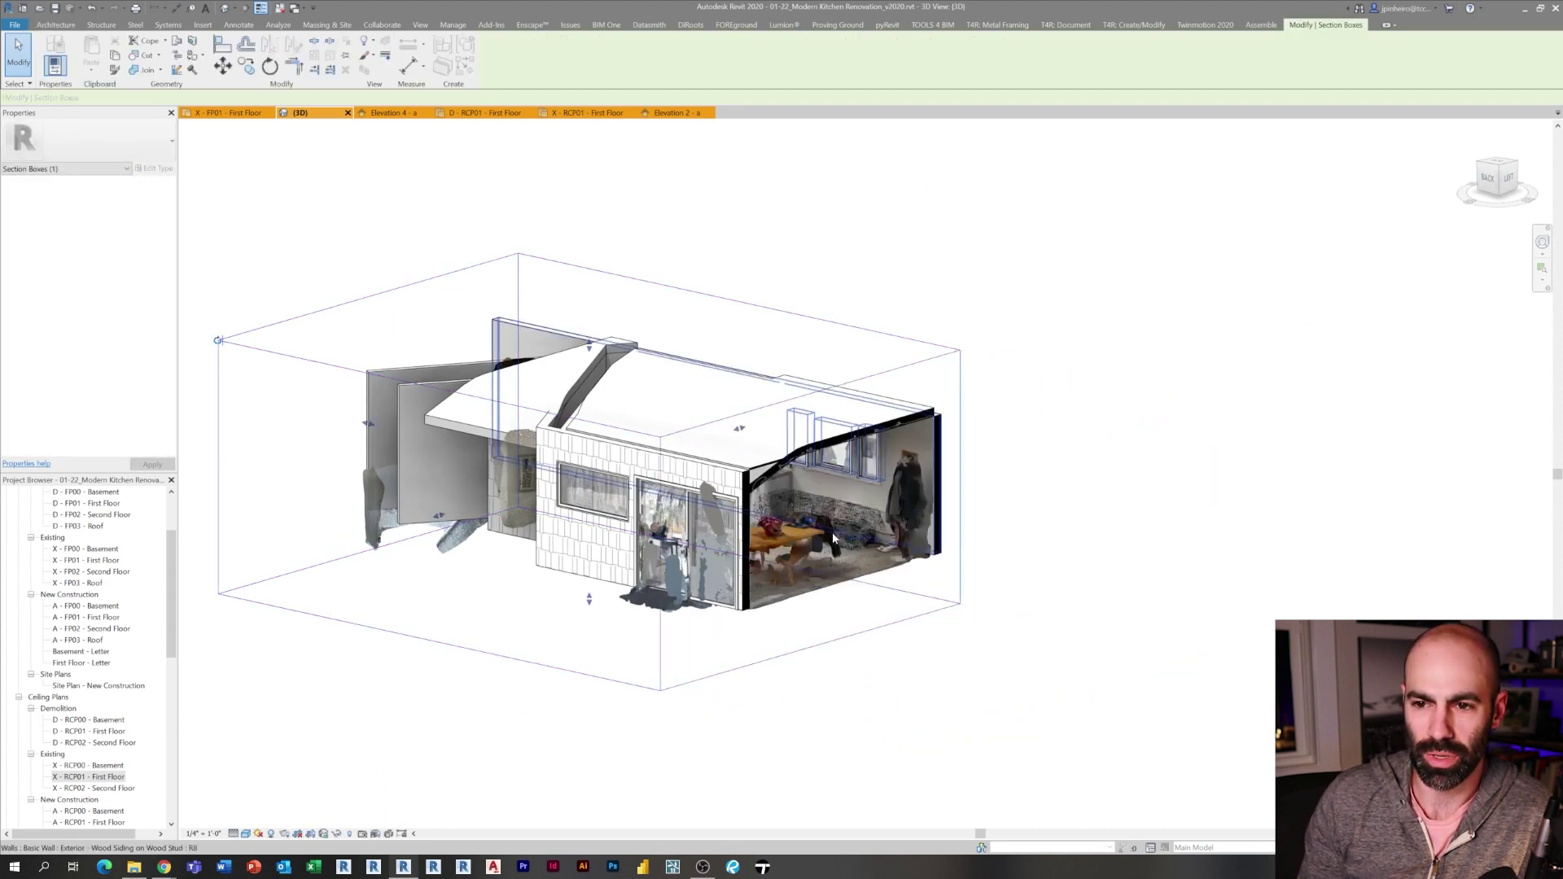
pyautogui.keyDown('shift'); pyautogui.moveTo(1014, 537); pyautogui.dragTo(930, 527, button='middle'); pyautogui.keyUp('shift')
pyautogui.scroll(2, 765, 452)
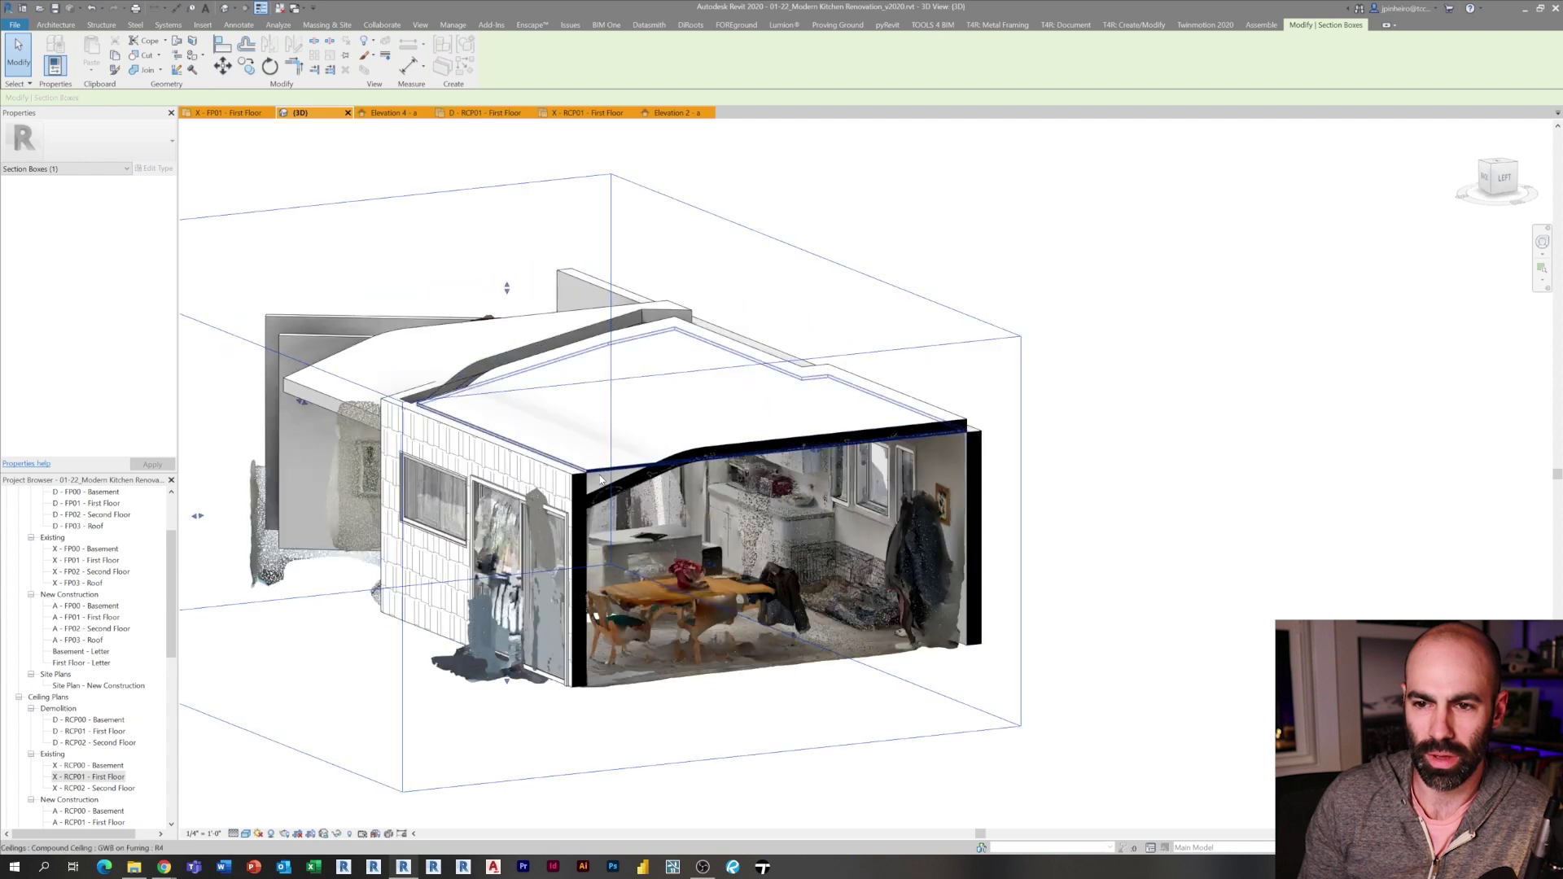
# Examine the sloped ceiling and the soffit walls inside the sectioned kitchen against the point cloud
pyautogui.click(600, 481)
pyautogui.press('Escape')
pyautogui.keyDown('shift'); pyautogui.moveTo(994, 616); pyautogui.dragTo(863, 533, button='middle'); pyautogui.keyUp('shift')
pyautogui.scroll(5, 455, 488)
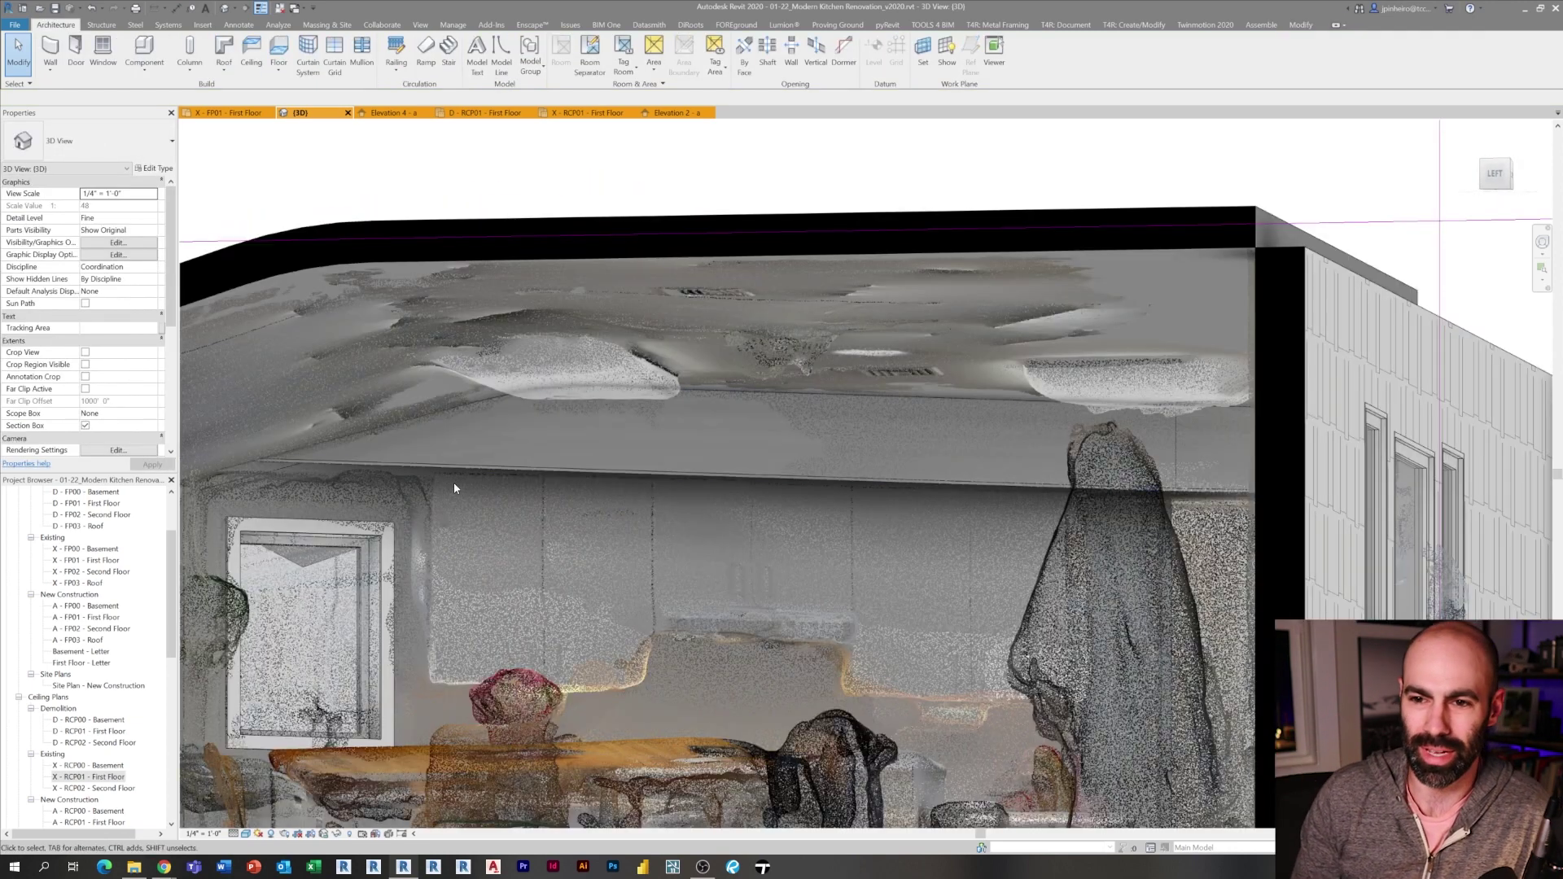
pyautogui.keyDown('shift'); pyautogui.moveTo(455, 489); pyautogui.dragTo(936, 417, button='middle'); pyautogui.keyUp('shift')
pyautogui.scroll(-4, 685, 451)
pyautogui.keyDown('shift'); pyautogui.moveTo(936, 417); pyautogui.dragTo(983, 415, button='middle'); pyautogui.keyUp('shift')
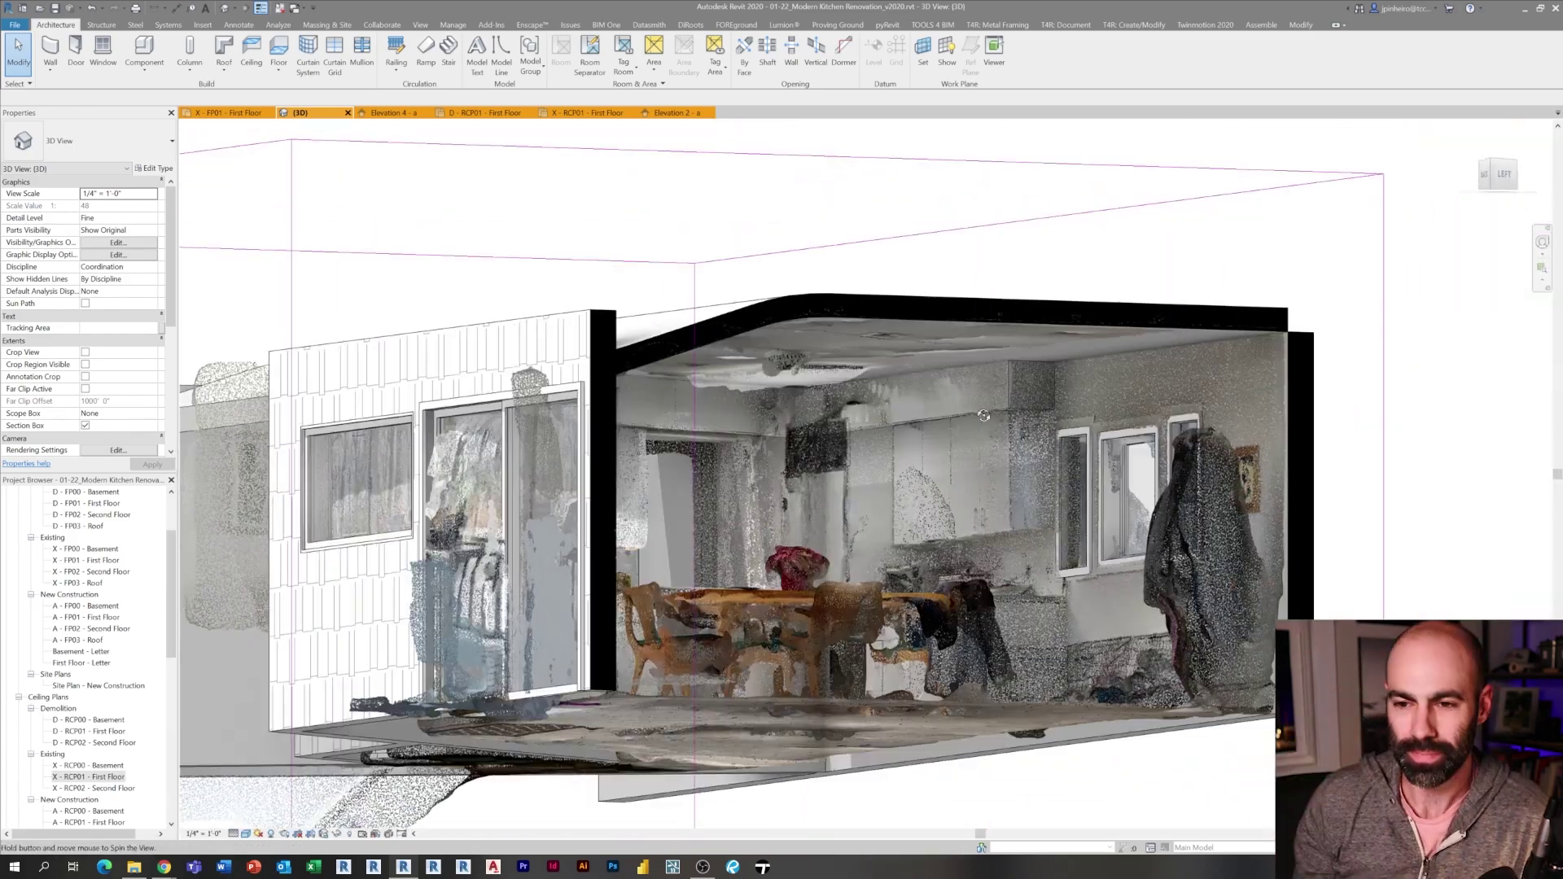
pyautogui.scroll(4, 983, 415)
pyautogui.click(730, 467)
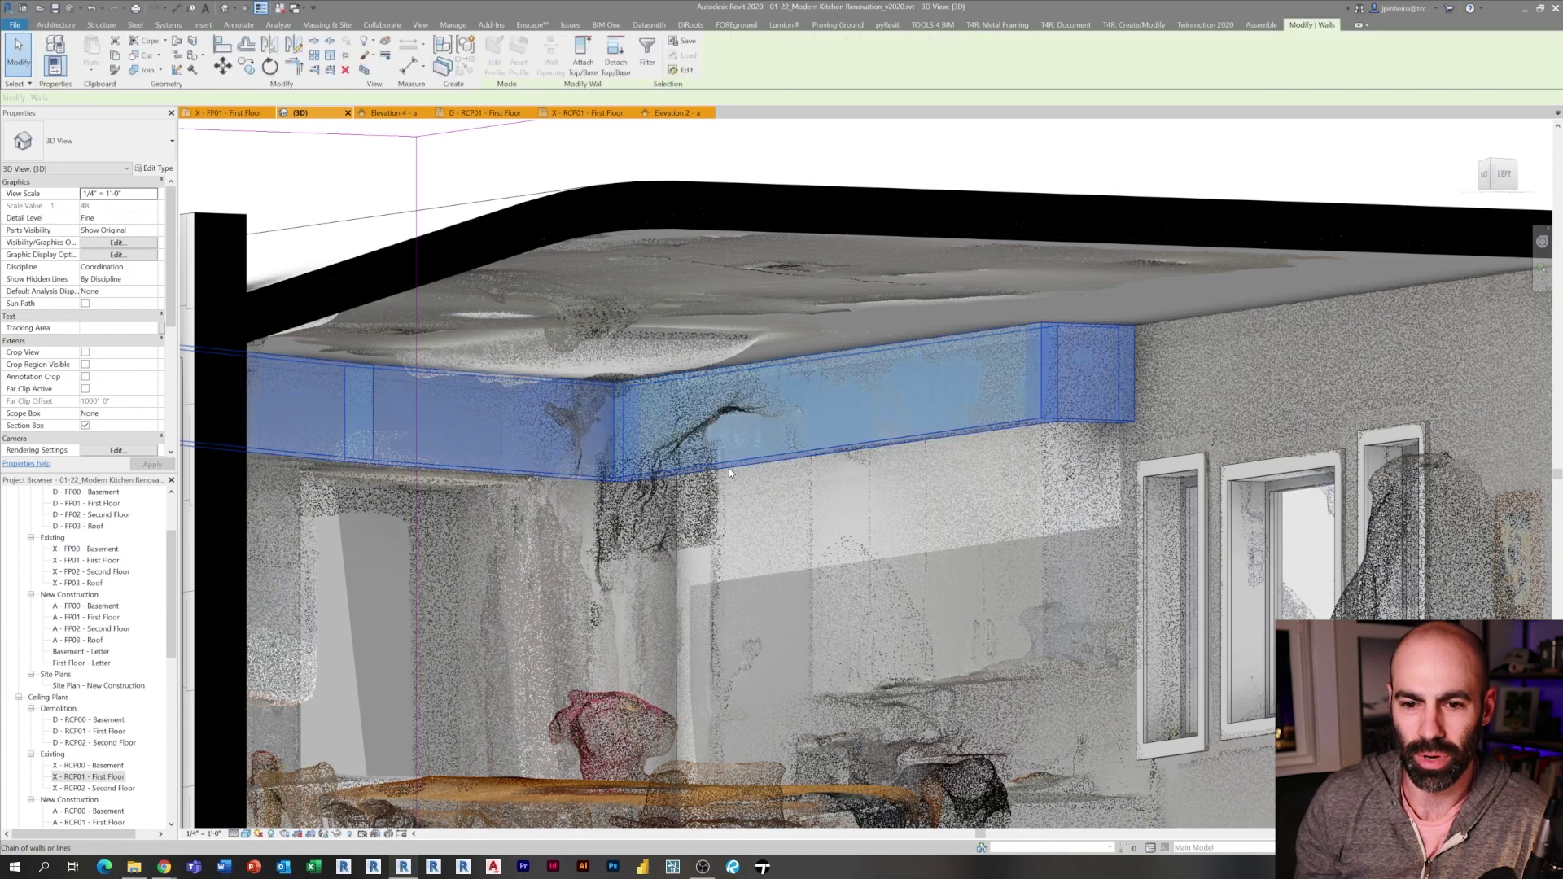
pyautogui.press('Escape')
pyautogui.scroll(-2, 730, 467)
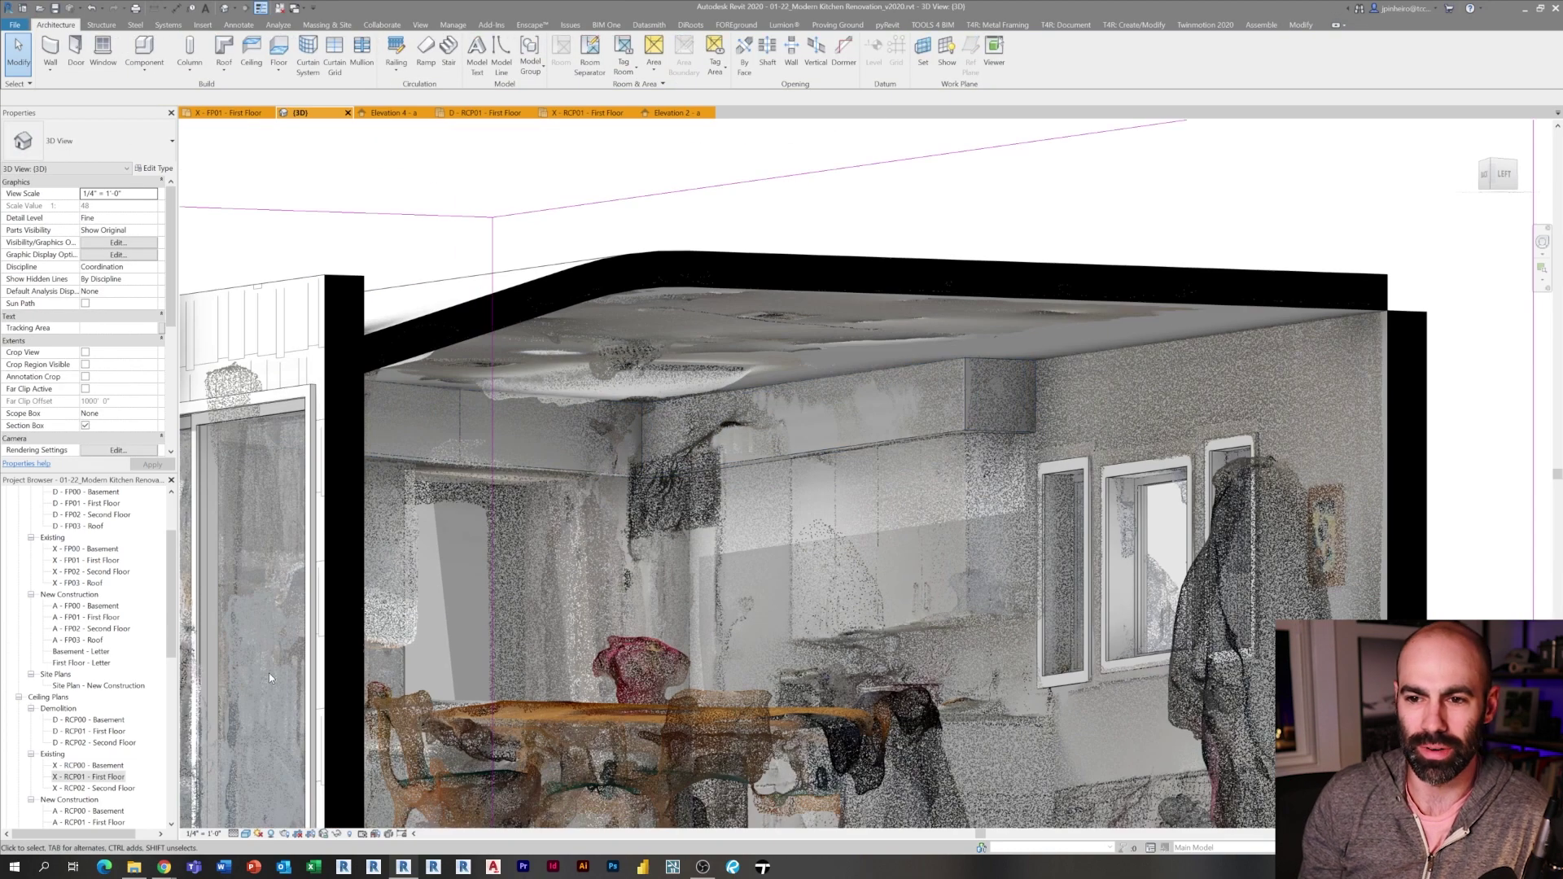
# Open the existing first-floor ceiling plan X - RCP01 and set its view range cut plane offset to 4' 0"
pyautogui.doubleClick(87, 777)
pyautogui.moveTo(667, 485); pyautogui.dragTo(431, 402, button='middle')
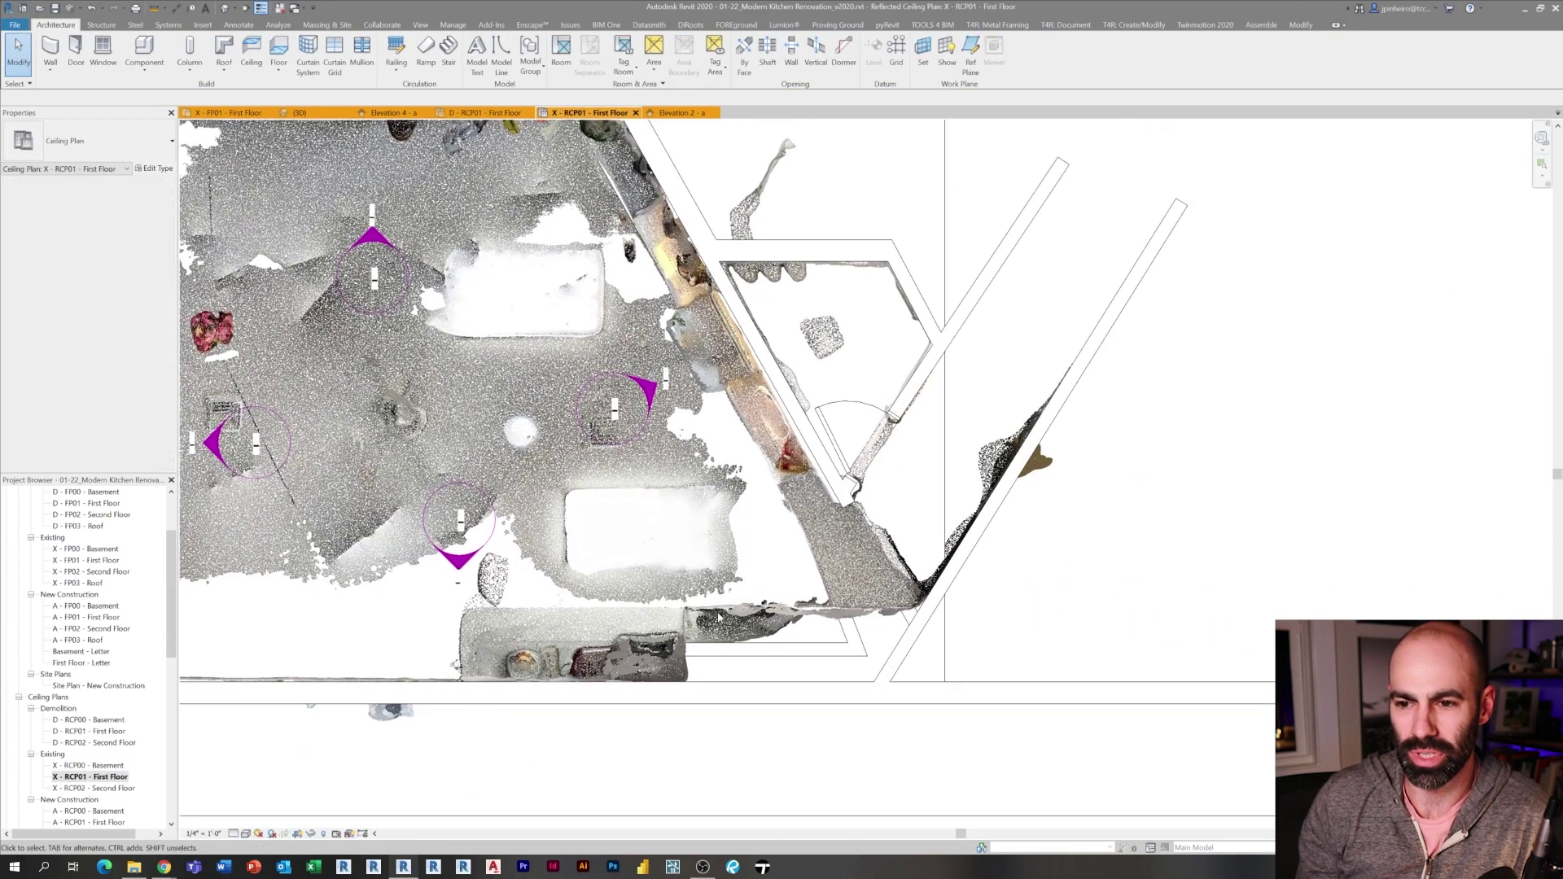
pyautogui.scroll(1, 704, 621)
pyautogui.moveTo(706, 625); pyautogui.dragTo(730, 627, button='middle')
pyautogui.moveTo(812, 684); pyautogui.dragTo(788, 678, button='middle')
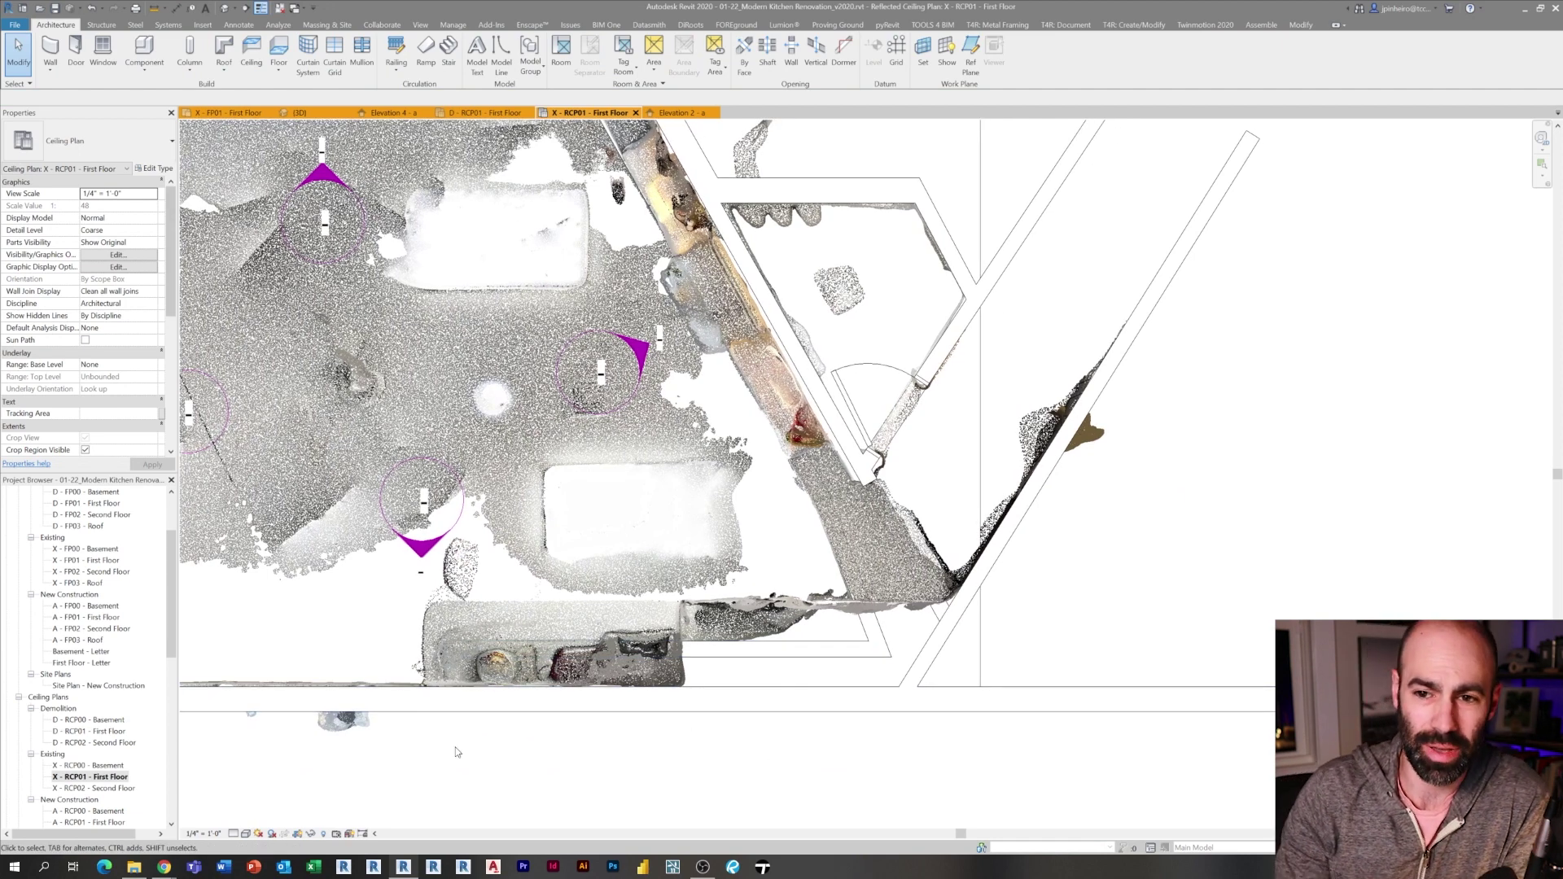
pyautogui.moveTo(456, 751); pyautogui.dragTo(521, 691, button='middle')
pyautogui.scroll(-5, 112, 336)
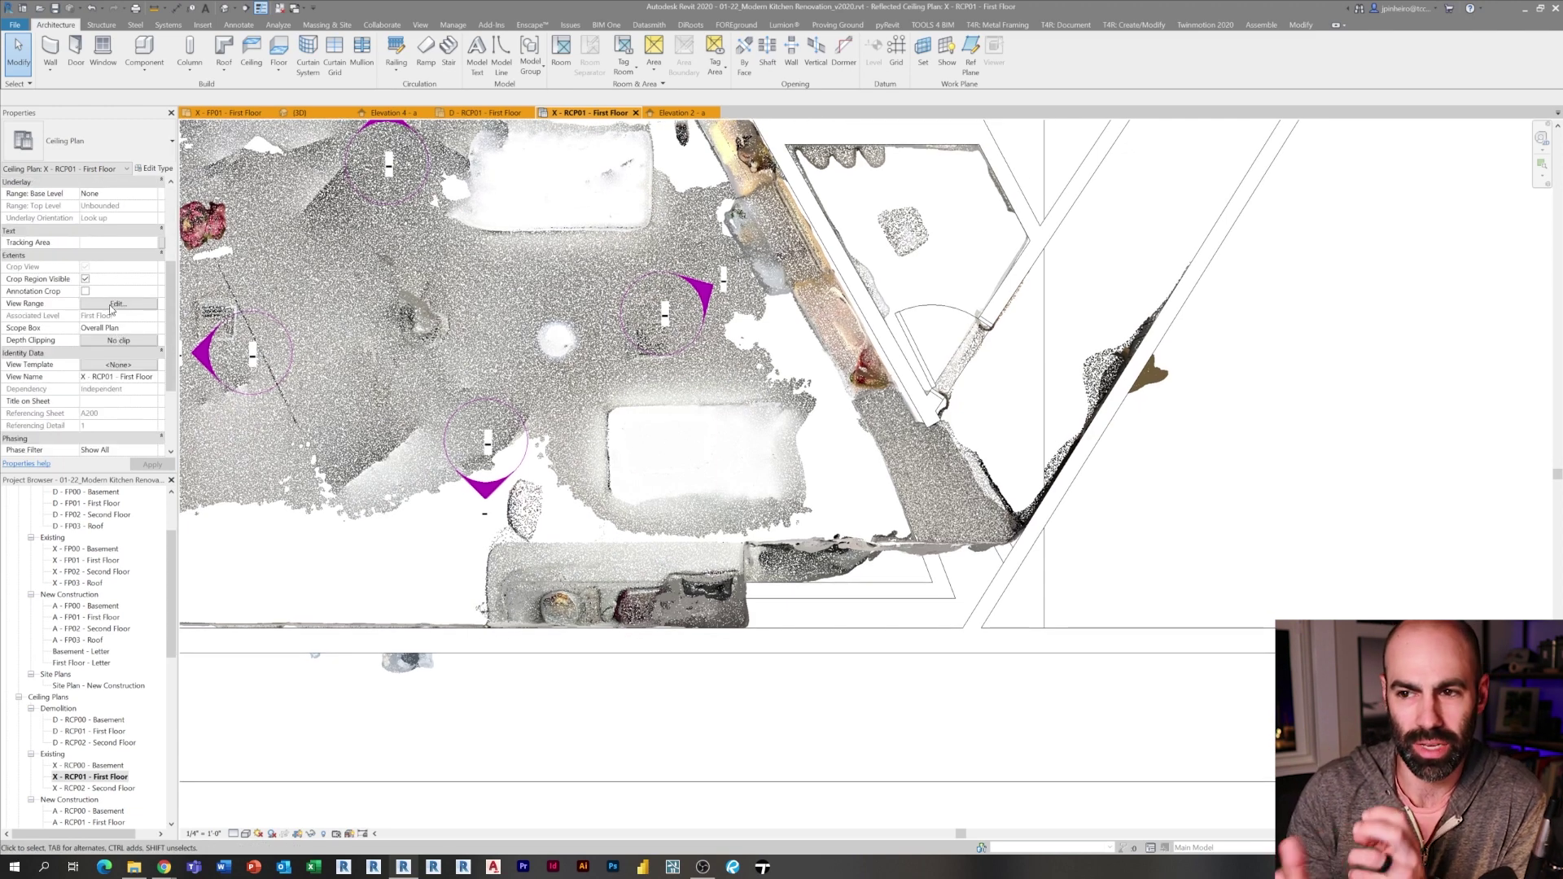
pyautogui.click(113, 307)
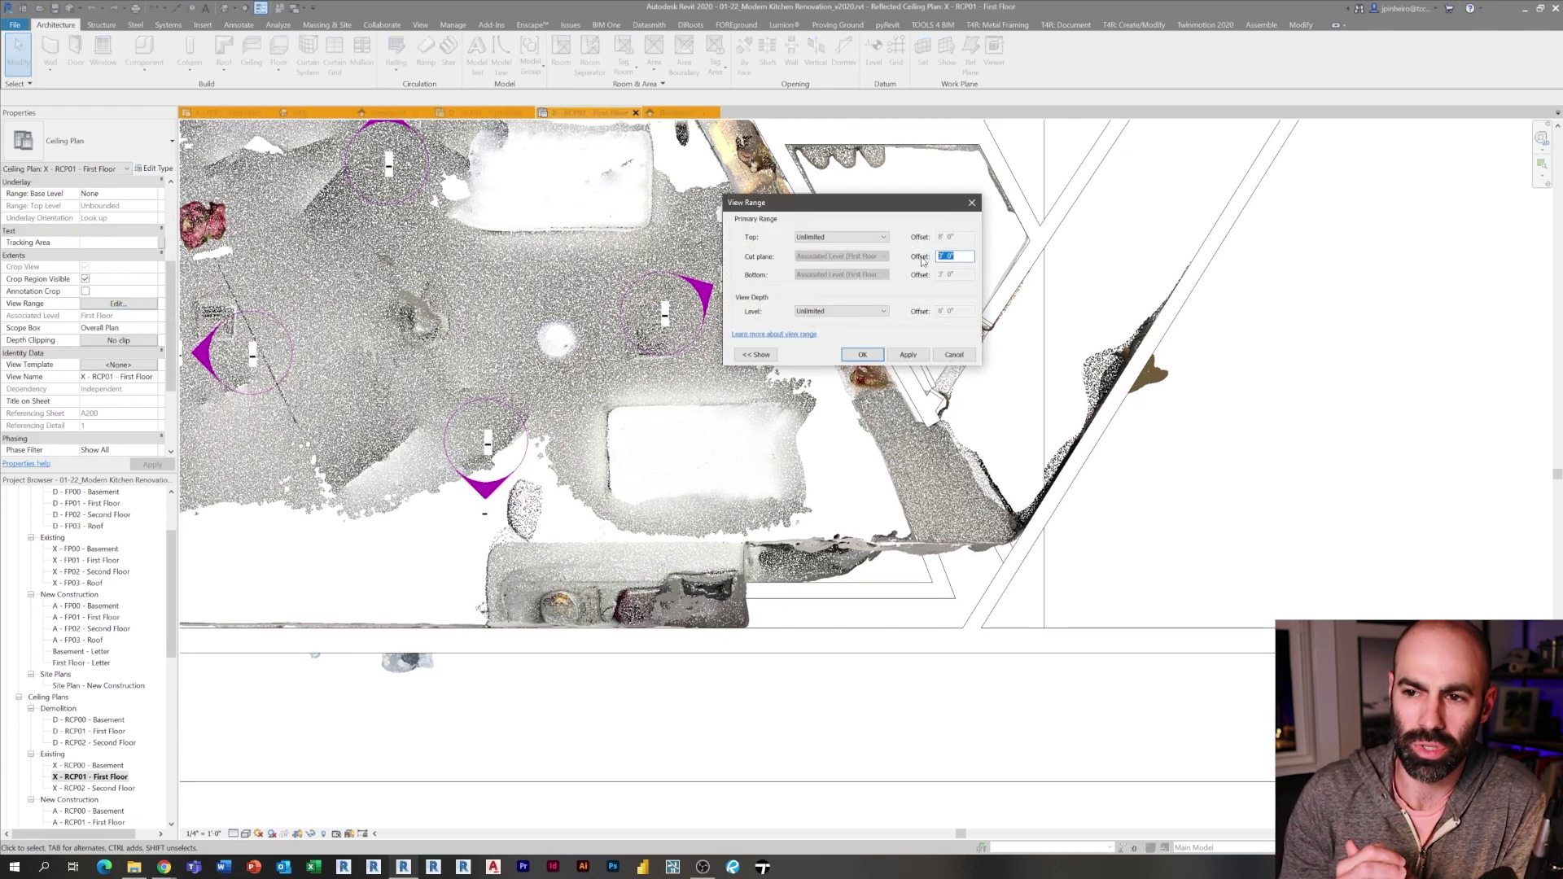
pyautogui.click(920, 355)
pyautogui.click(862, 355)
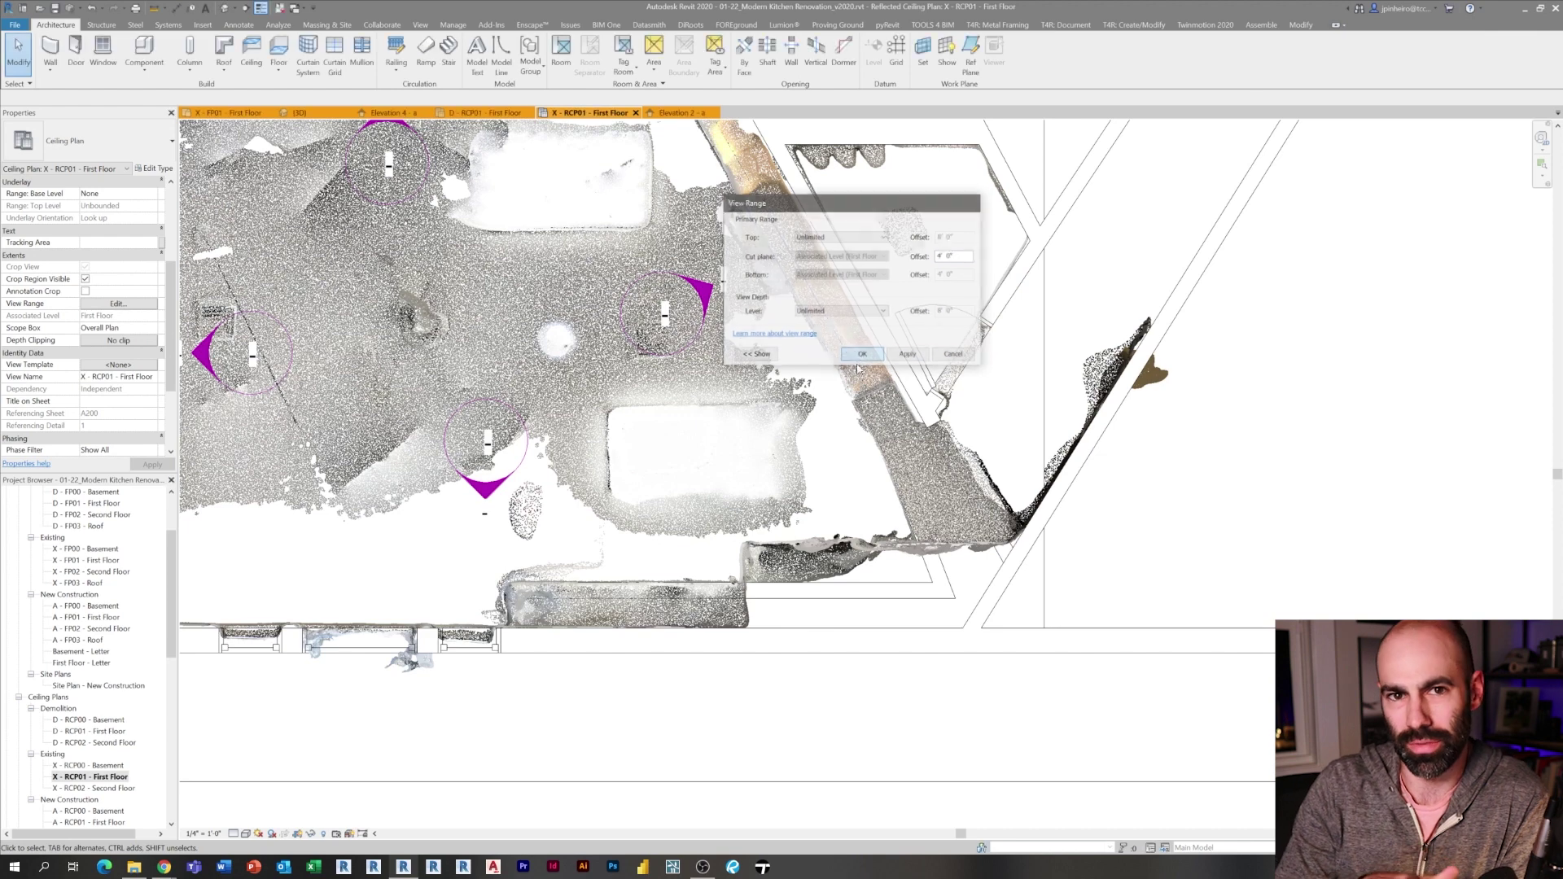
# Begin a sketched GWB ceiling with boundary lines picked along the soffit faces, the exterior walls and the angled partition
pyautogui.moveTo(865, 562); pyautogui.dragTo(877, 561, button='middle')
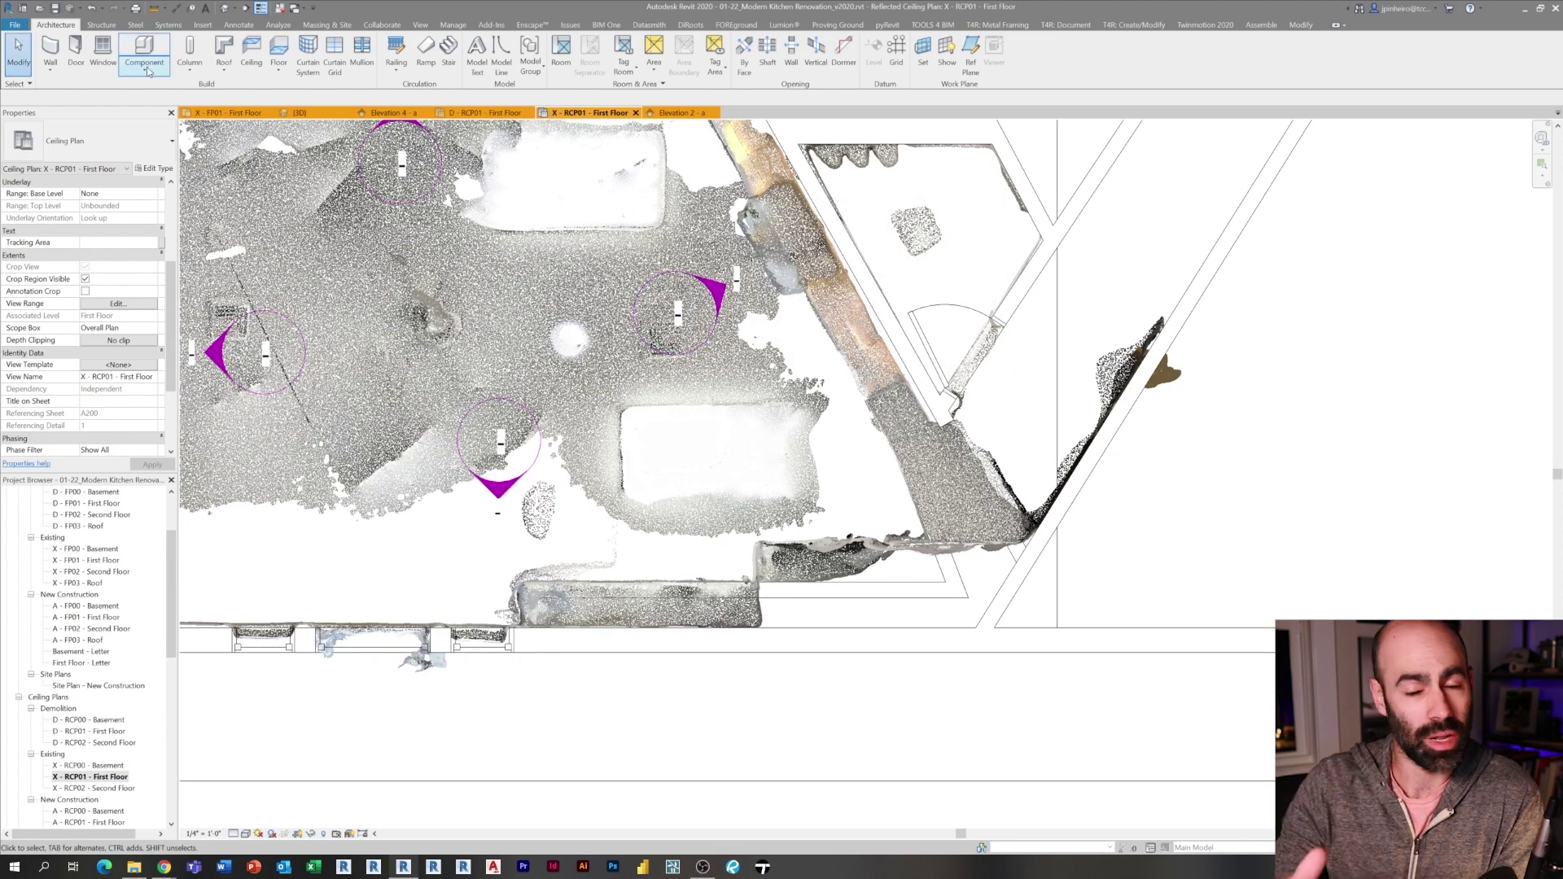
pyautogui.click(249, 67)
pyautogui.moveTo(951, 406); pyautogui.dragTo(788, 596, button='middle')
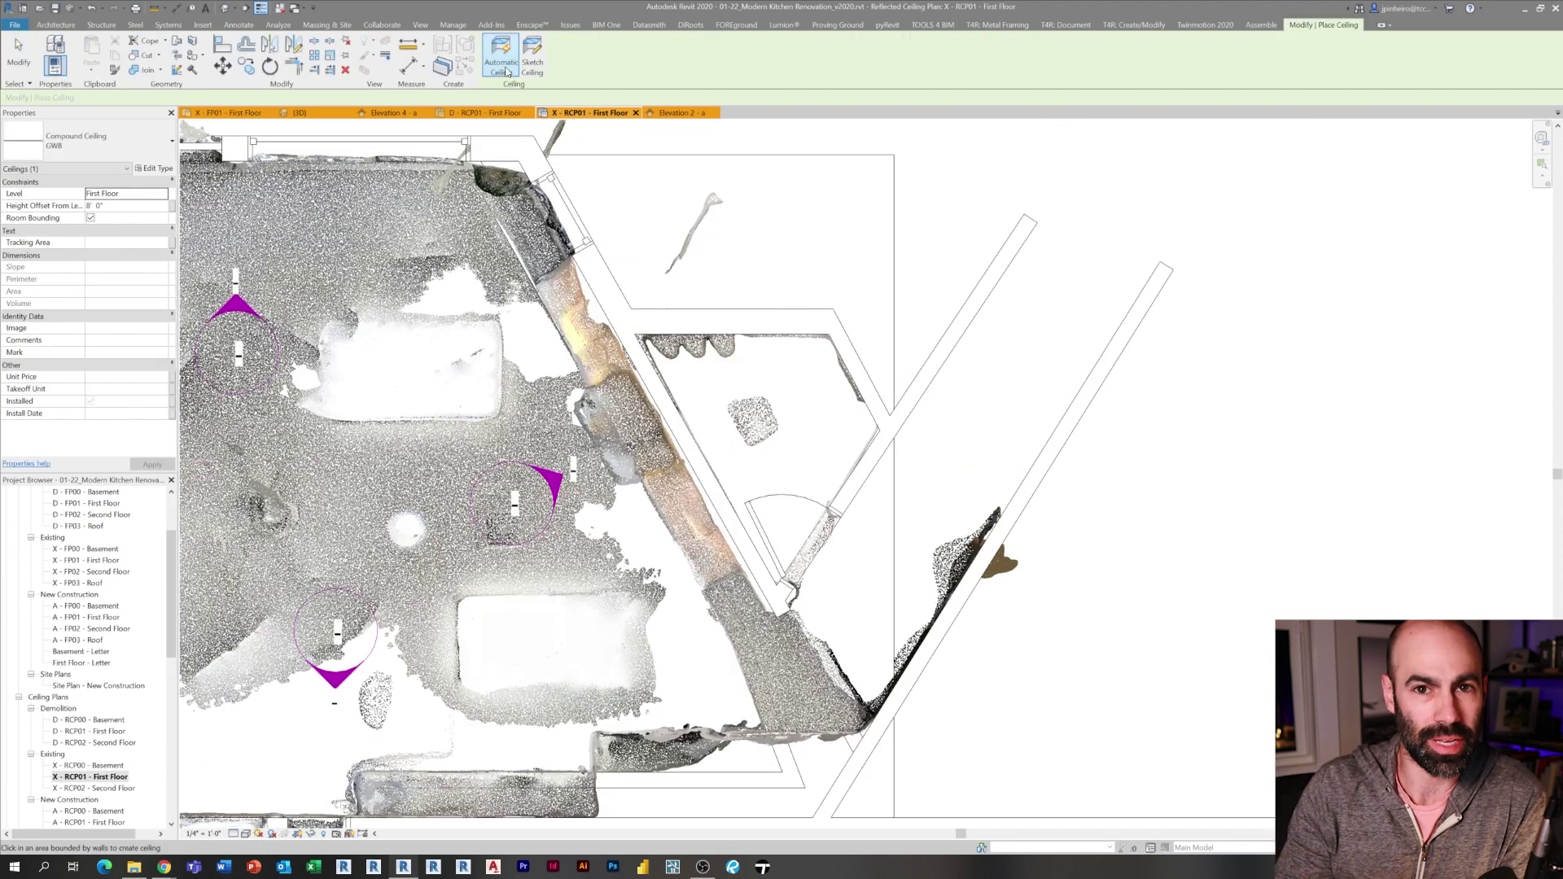
pyautogui.click(530, 57)
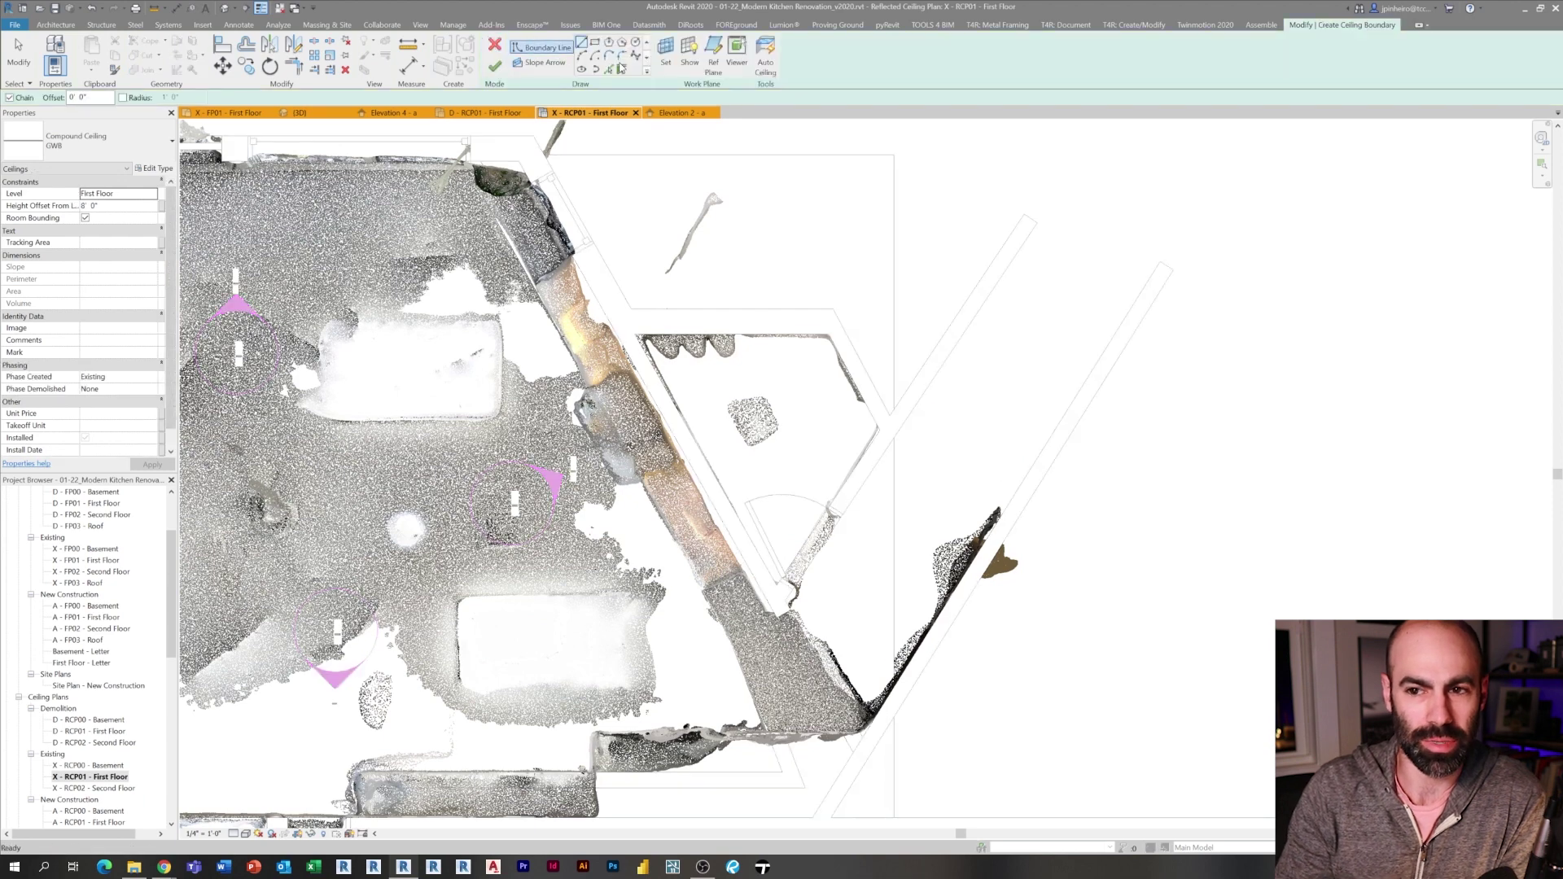
pyautogui.click(550, 308)
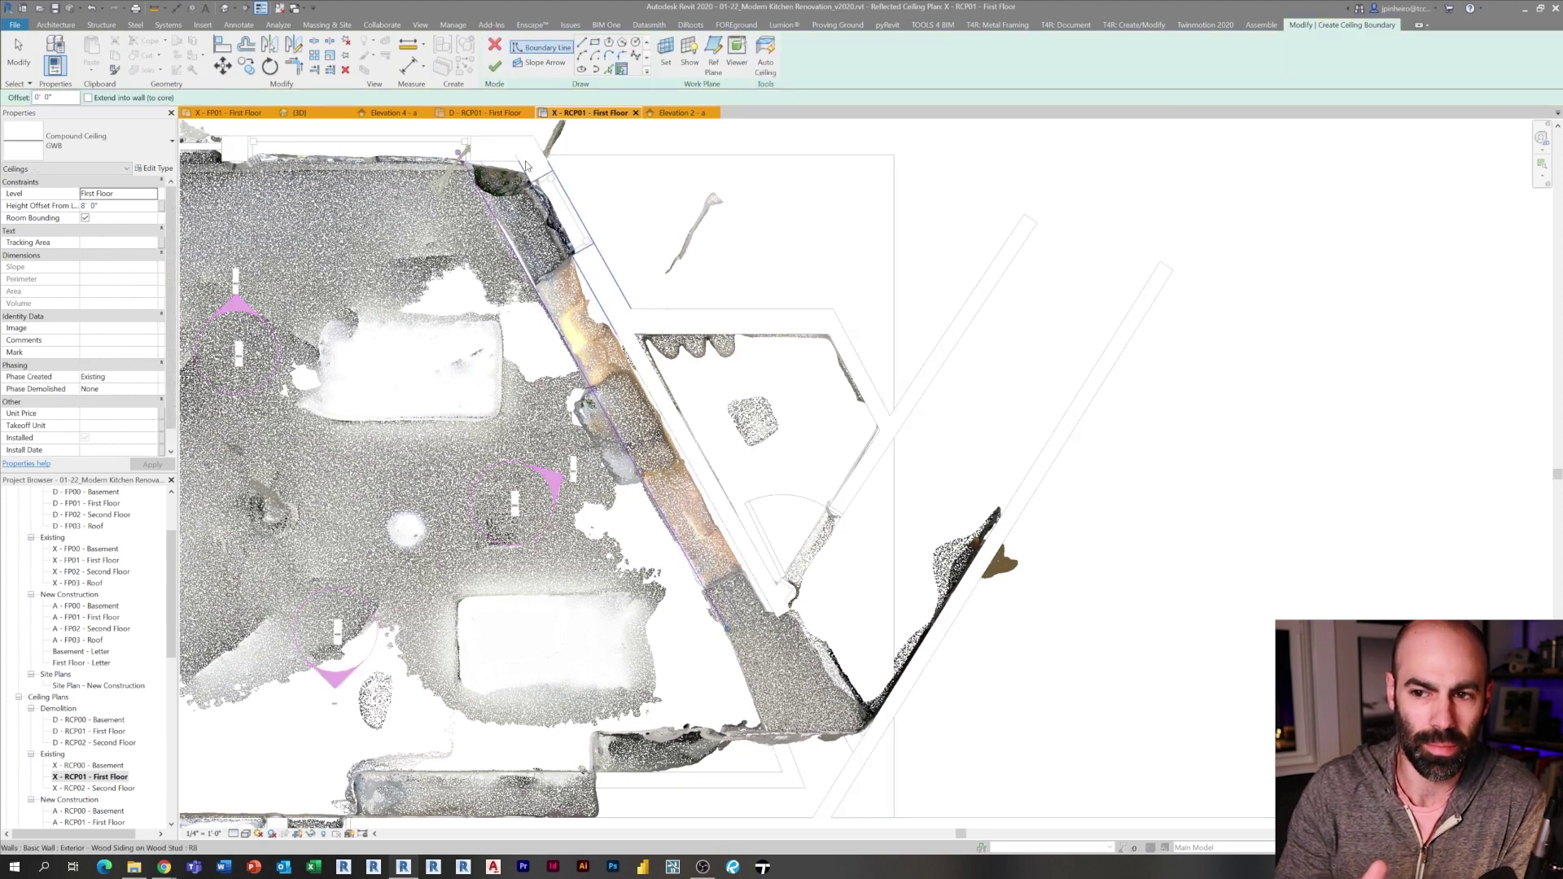
pyautogui.click(488, 160)
pyautogui.moveTo(661, 402); pyautogui.dragTo(629, 162, button='middle')
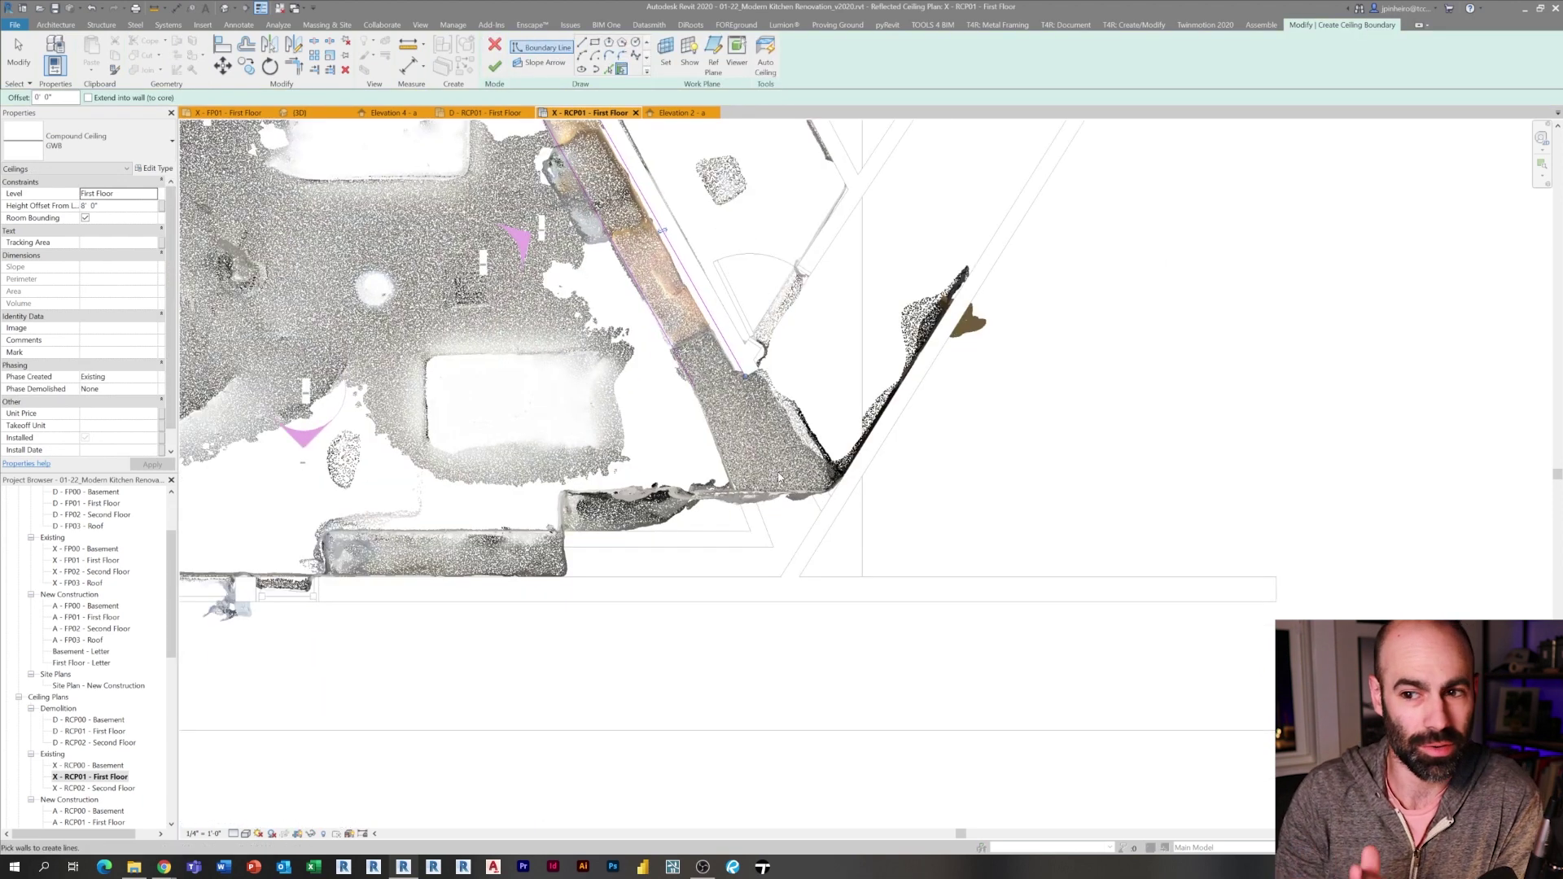
pyautogui.click(342, 574)
pyautogui.click(789, 540)
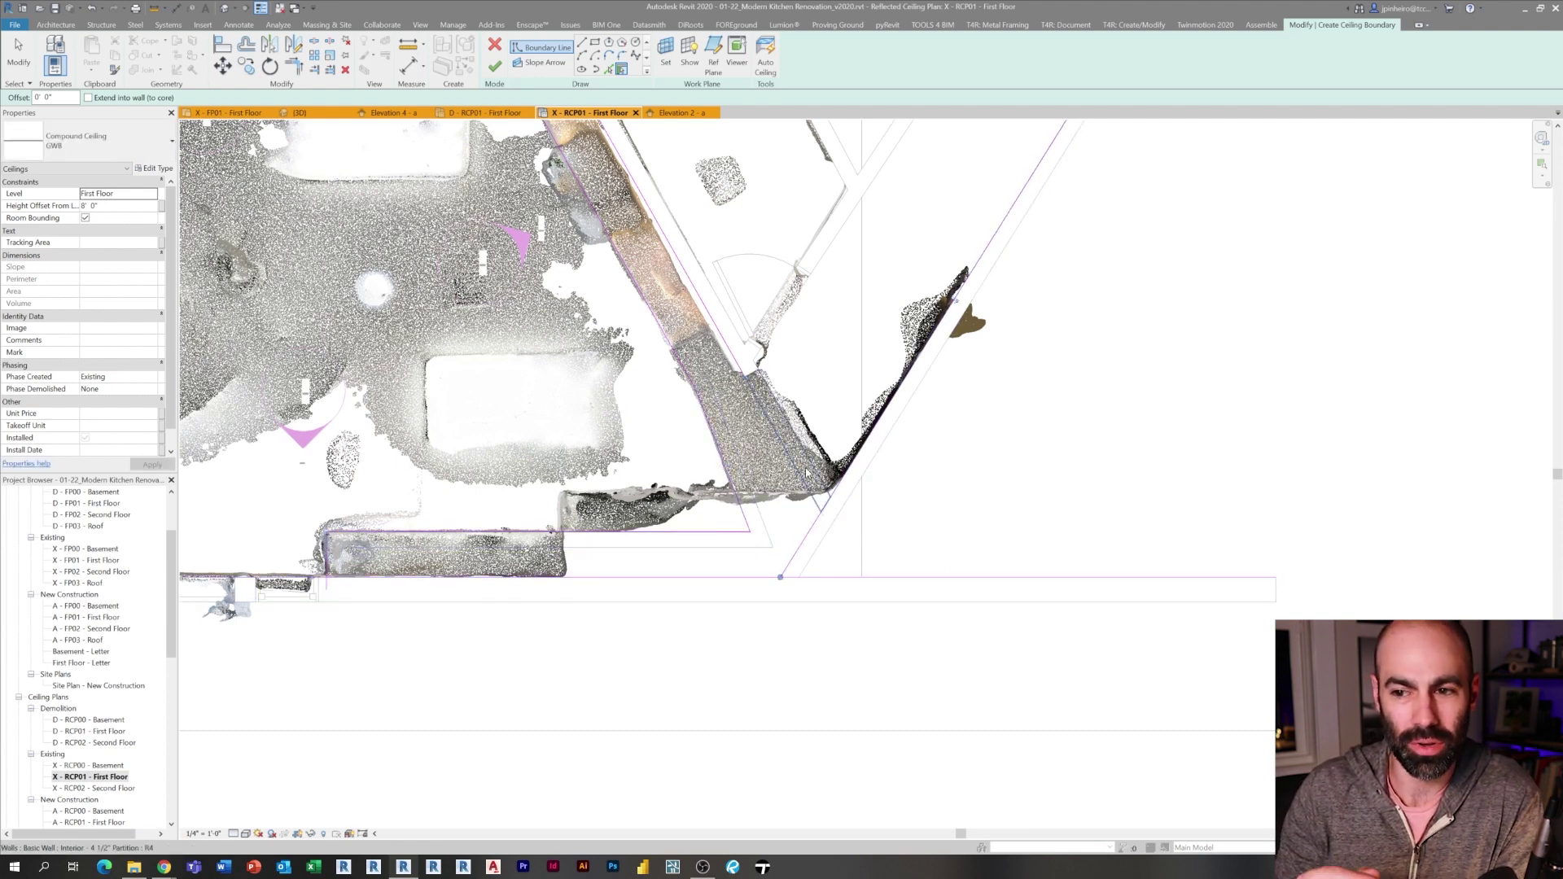
# Trim the ceiling boundary lines into a closed loop at the exterior wall corners and finish the GWB ceiling sketch
pyautogui.press('t')
pyautogui.press('r')
pyautogui.click(814, 500)
pyautogui.click(812, 525)
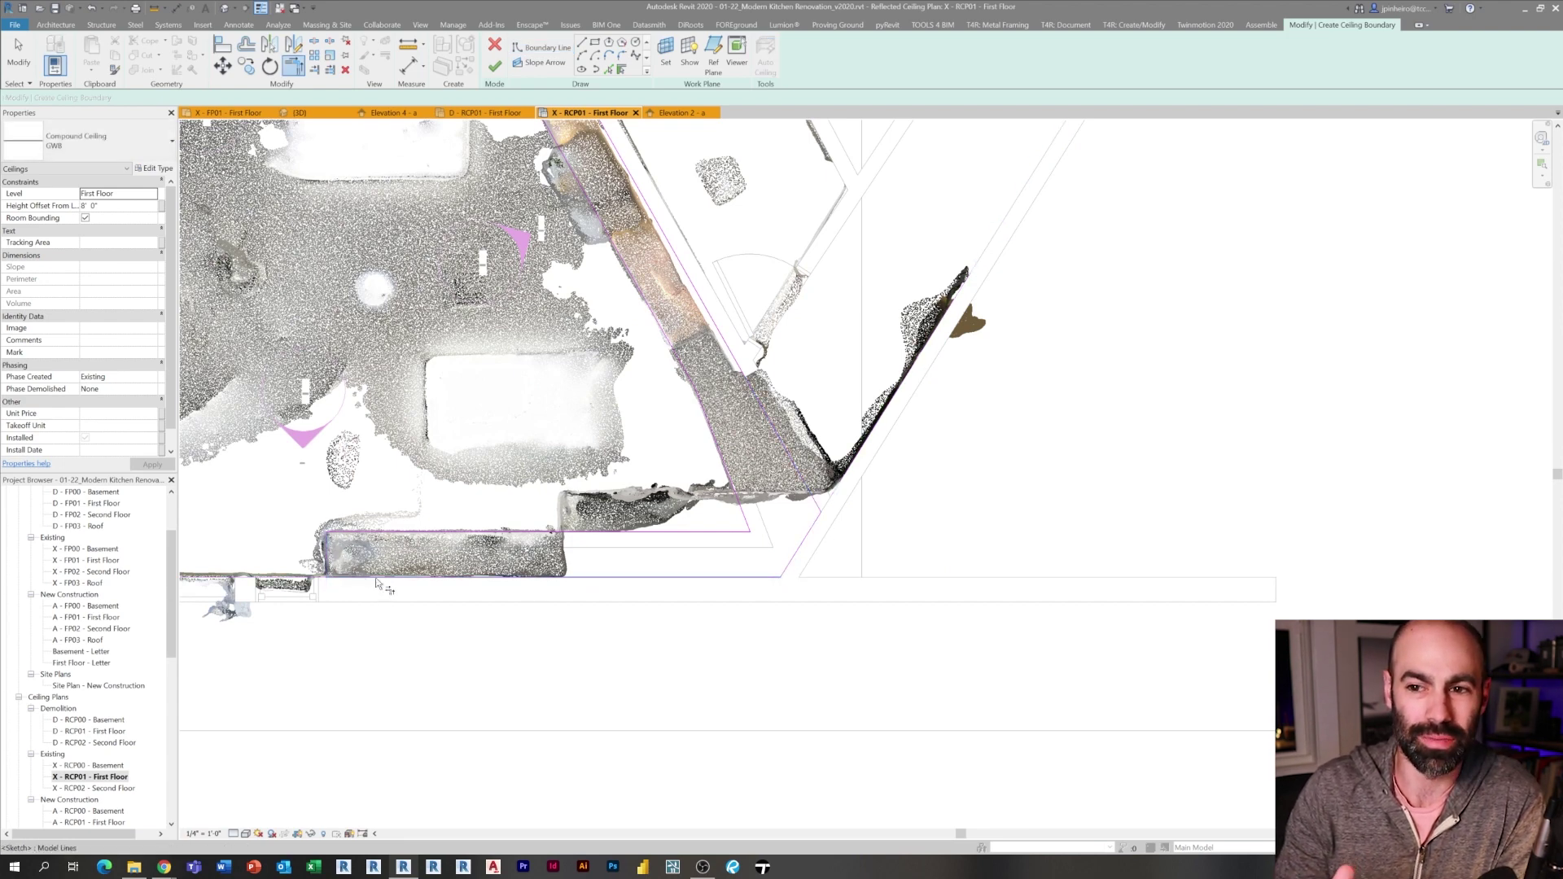
pyautogui.scroll(-1, 660, 445)
pyautogui.moveTo(660, 445); pyautogui.dragTo(734, 668, button='middle')
pyautogui.scroll(4, 602, 248)
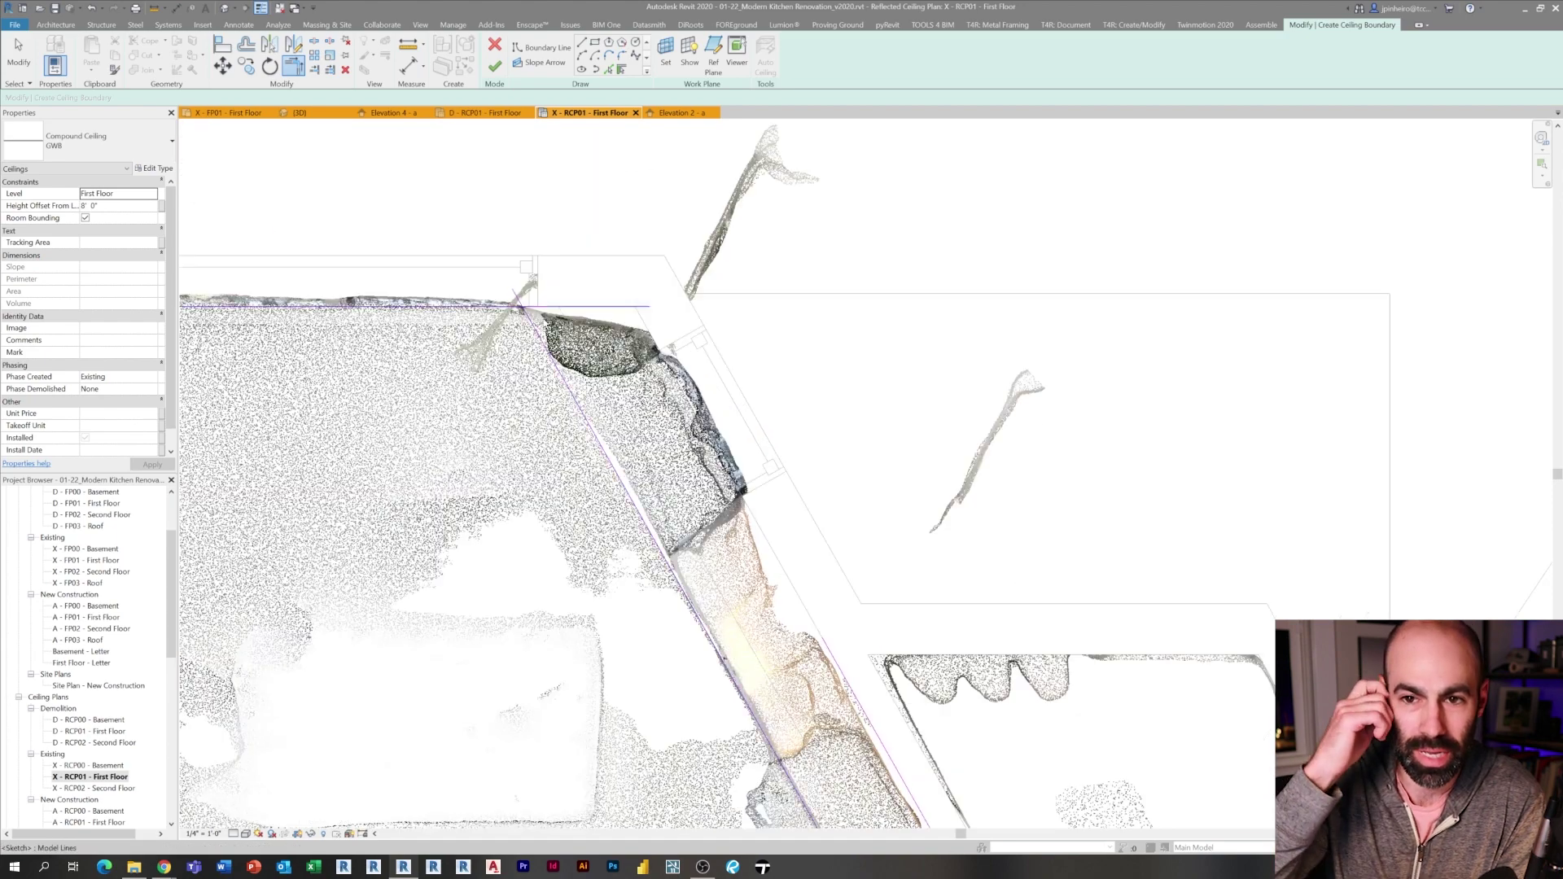
pyautogui.click(561, 368)
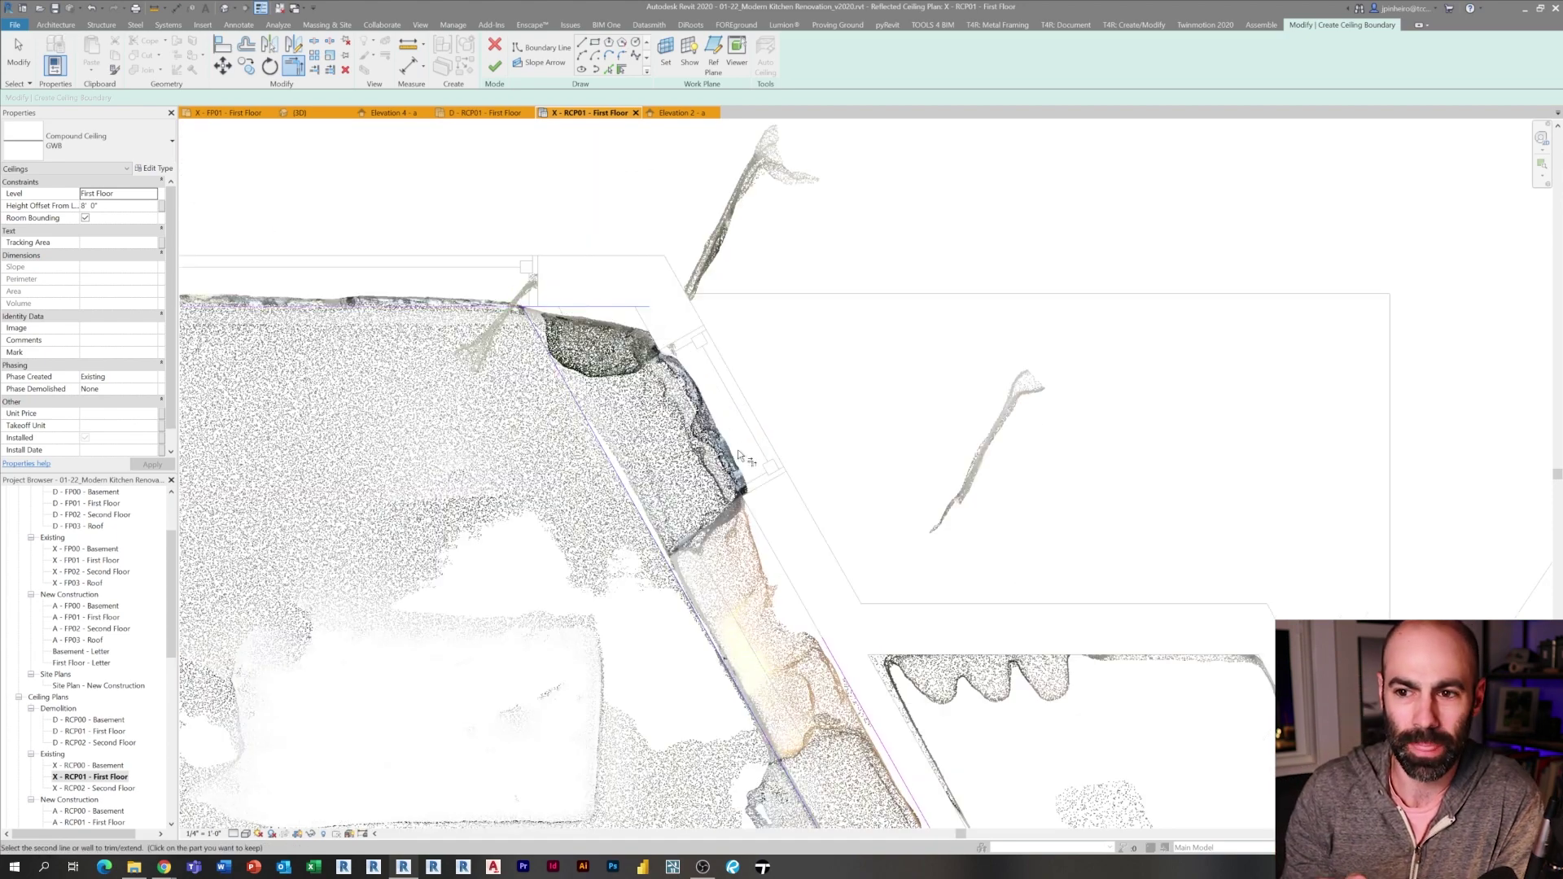
pyautogui.scroll(-2, 738, 450)
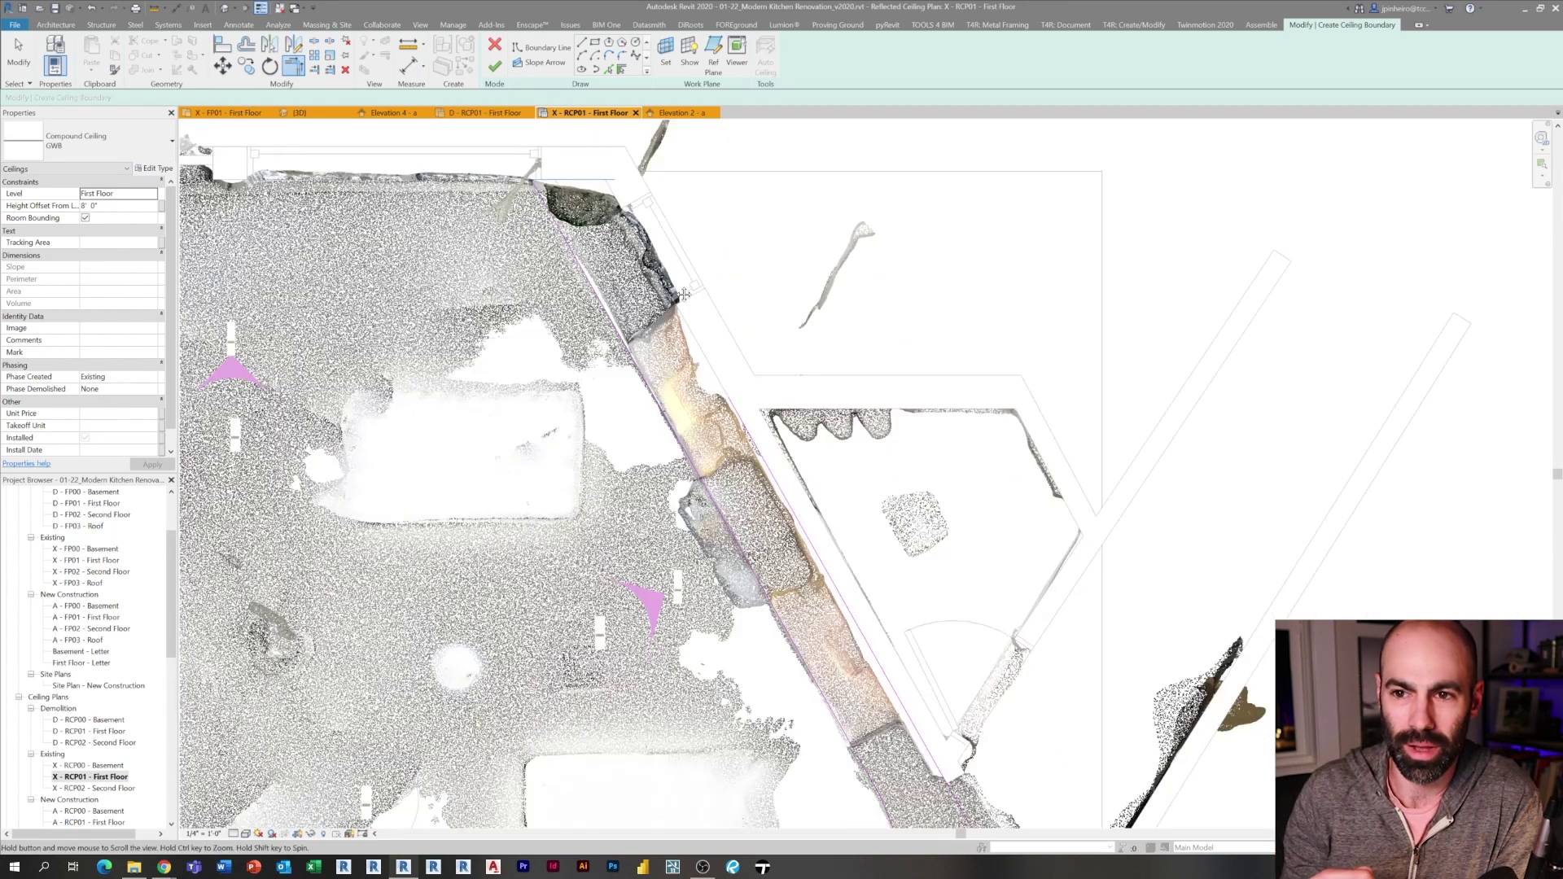
pyautogui.click(494, 66)
pyautogui.scroll(-3, 787, 511)
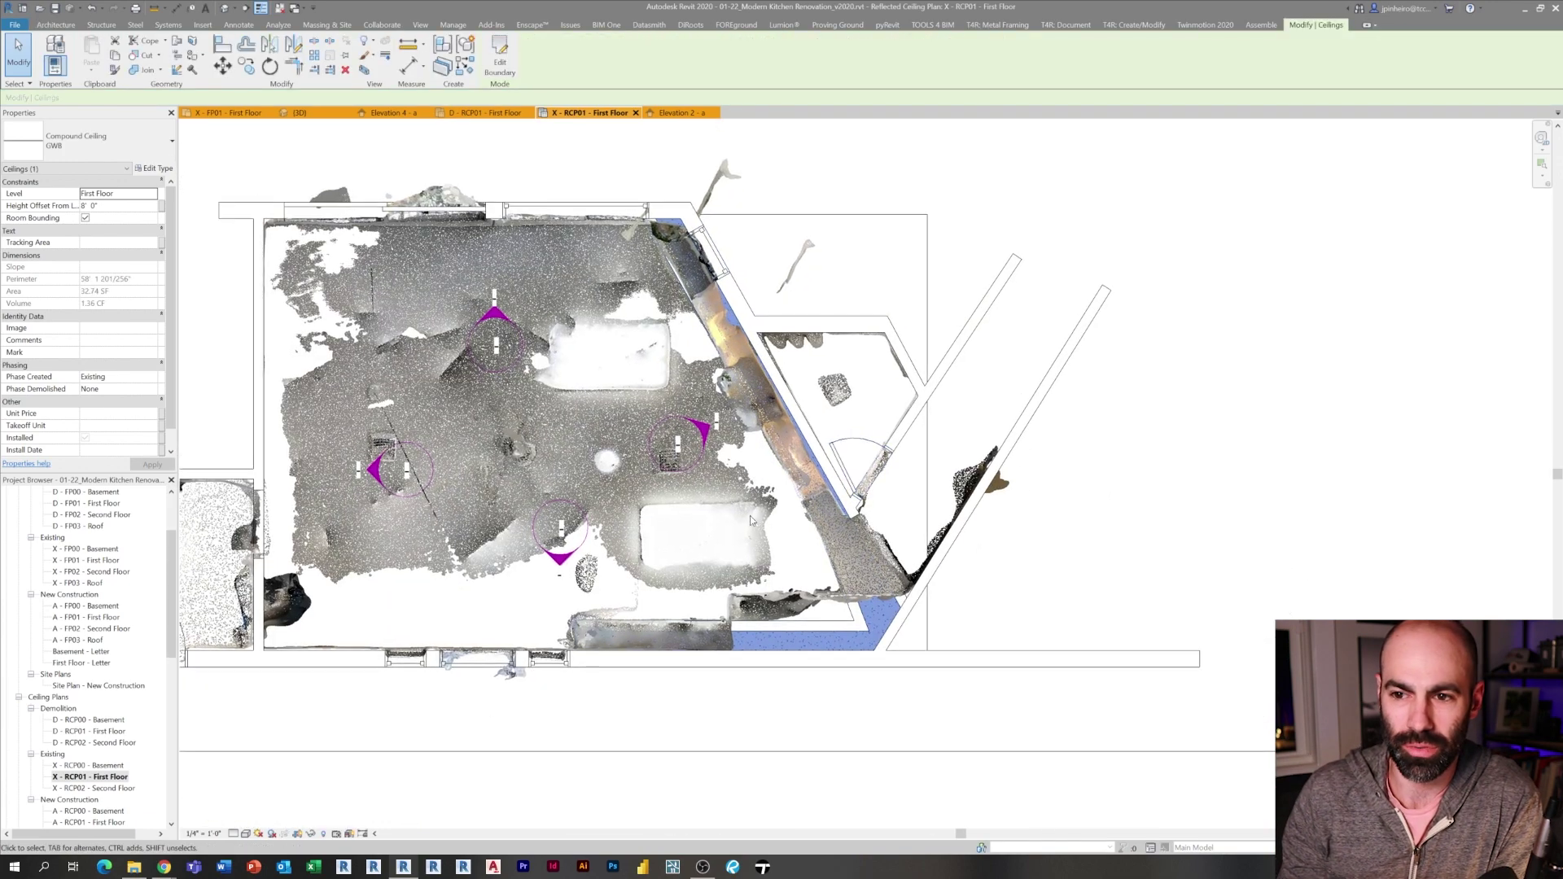
pyautogui.click(698, 466)
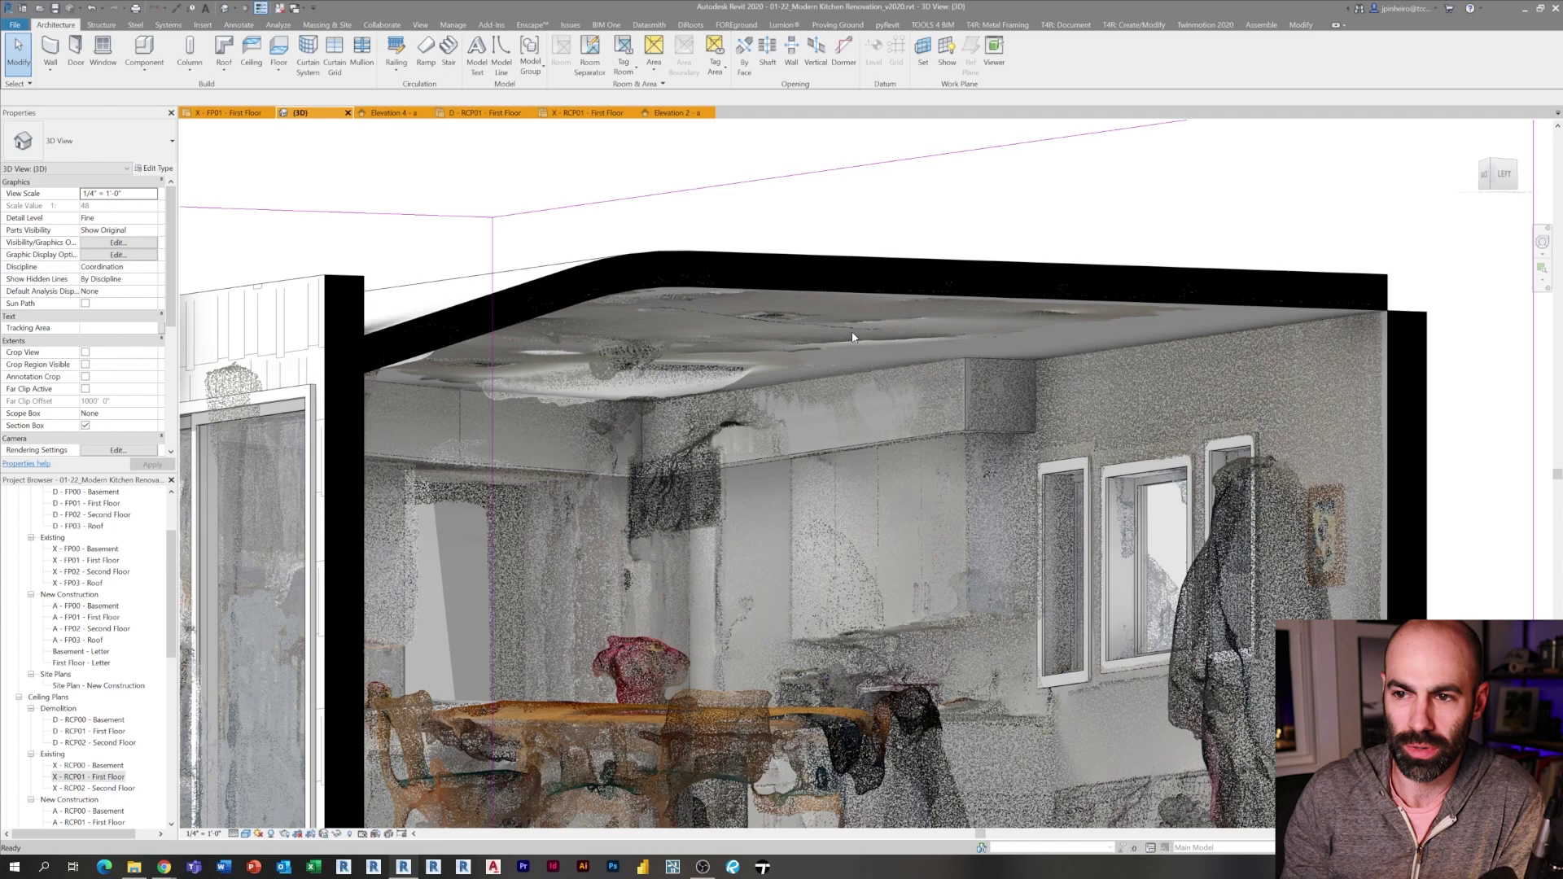
# In the 3D view, change the new soffit ceiling's type to GWB on Furring and set its height offset to 6' 11"
pyautogui.scroll(-3, 853, 332)
pyautogui.moveTo(852, 331)
pyautogui.keyDown('shift'); pyautogui.mouseDown(button='middle')
pyautogui.moveTo(855, 382)
pyautogui.moveTo(846, 325)
pyautogui.mouseUp(button='middle'); pyautogui.keyUp('shift')
pyautogui.scroll(3, 847, 326)
pyautogui.click(920, 284)
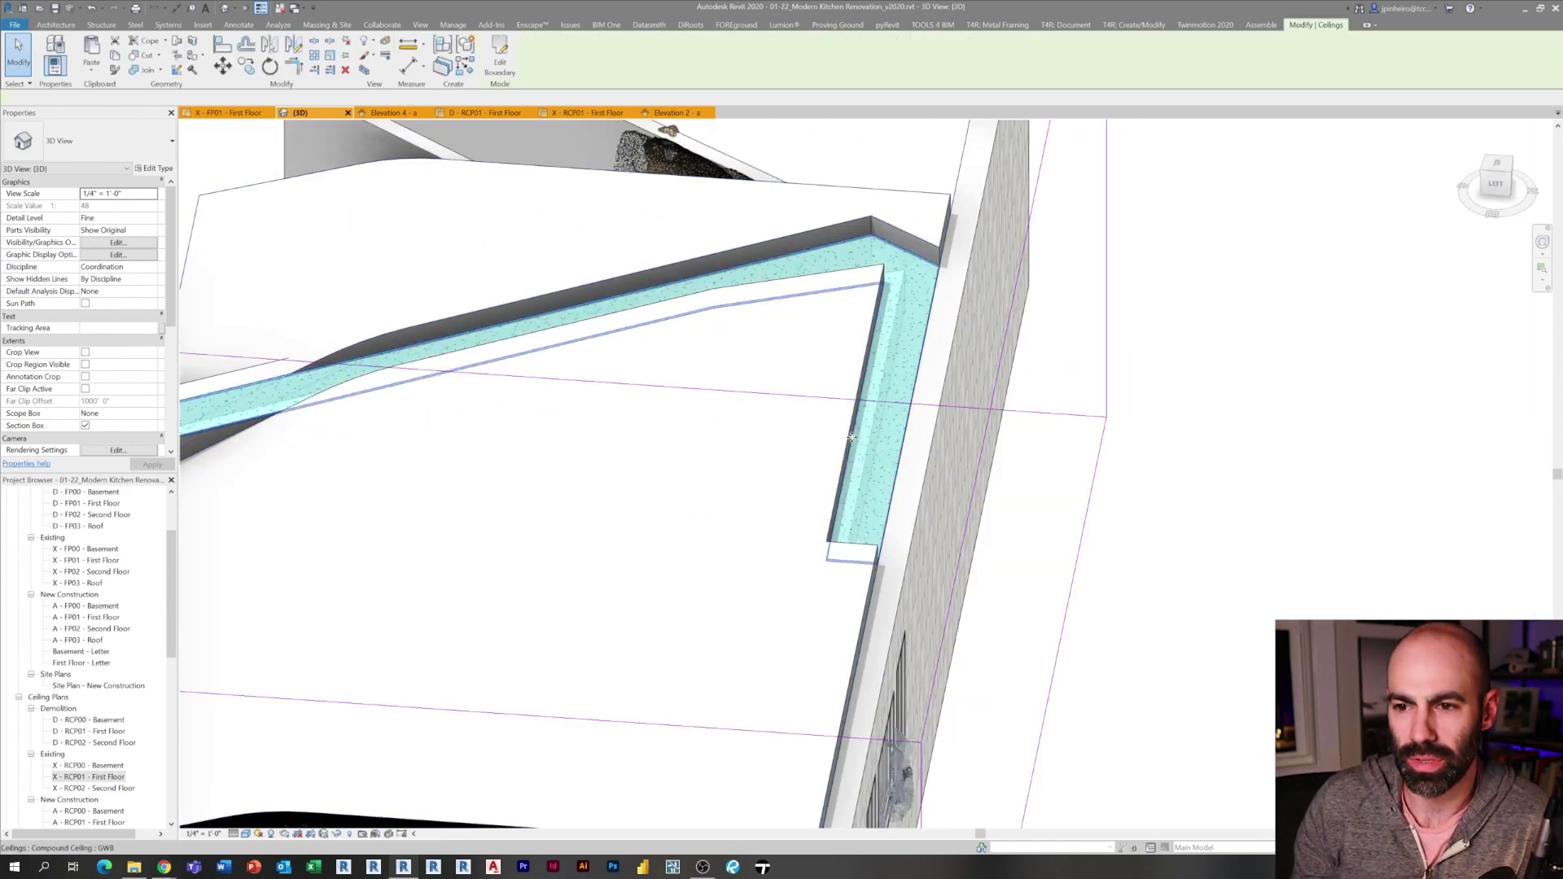
pyautogui.keyDown('shift'); pyautogui.moveTo(920, 284); pyautogui.dragTo(808, 387, button='middle'); pyautogui.keyUp('shift')
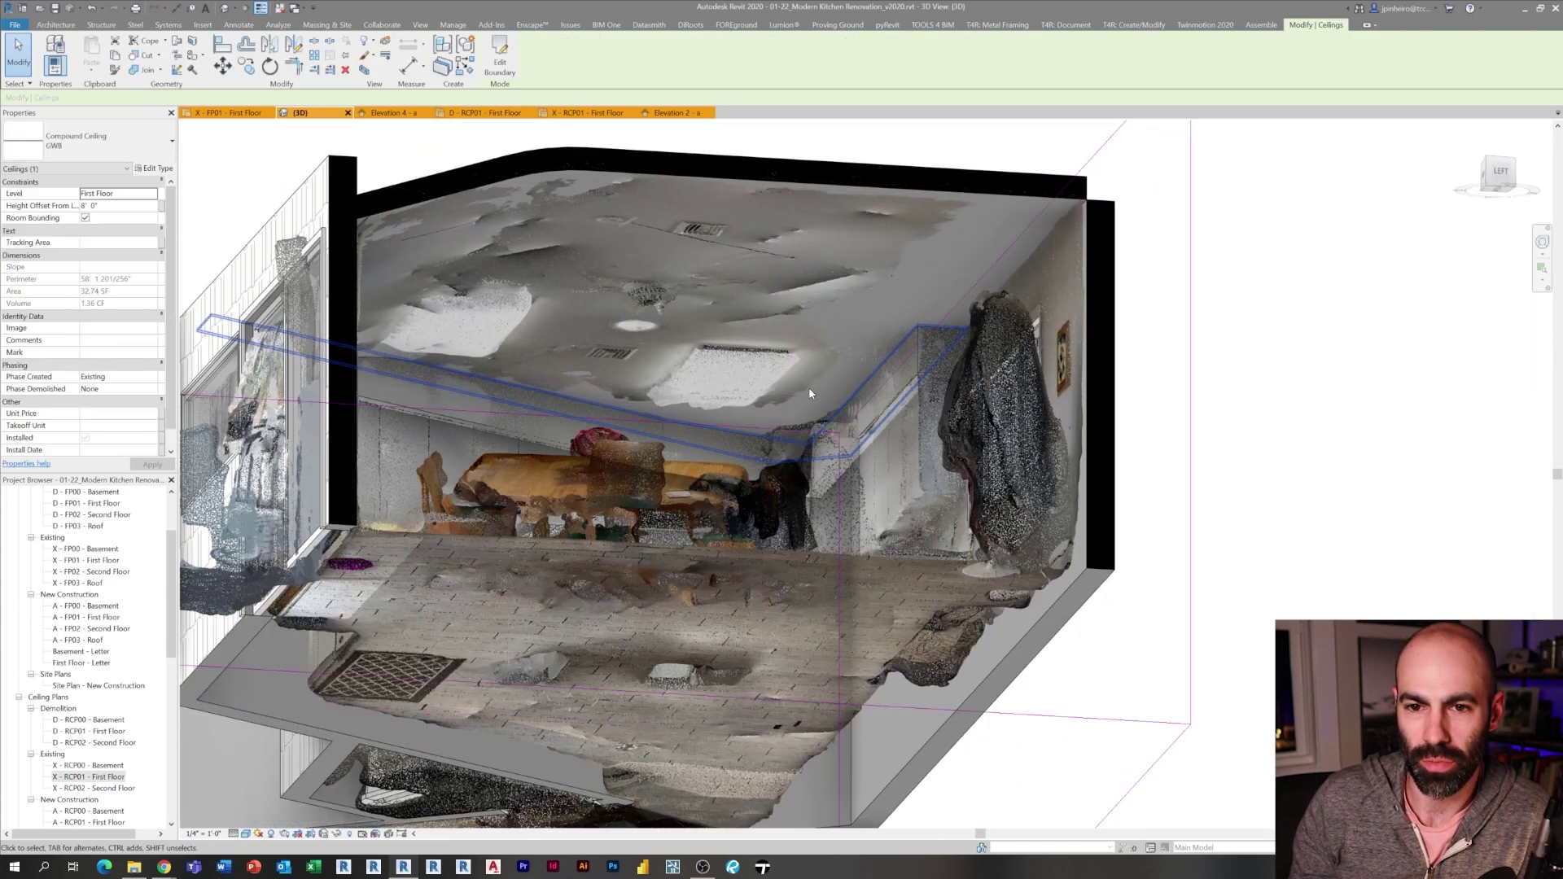
pyautogui.scroll(2, 808, 388)
pyautogui.click(69, 138)
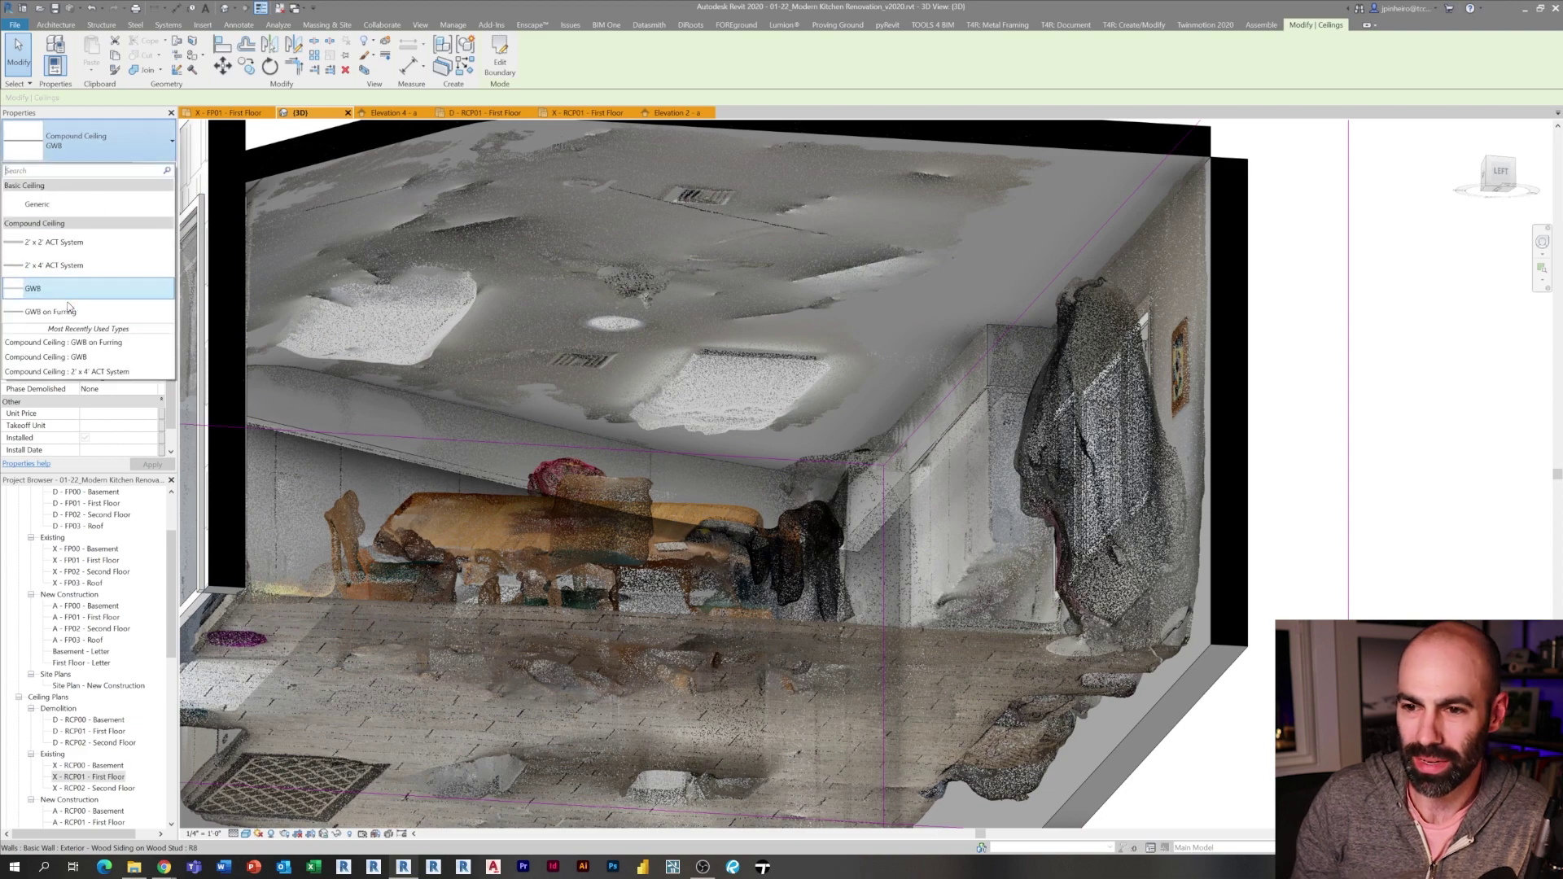
pyautogui.click(66, 313)
pyautogui.moveTo(1002, 404); pyautogui.dragTo(954, 394, button='middle')
pyautogui.scroll(2, 954, 394)
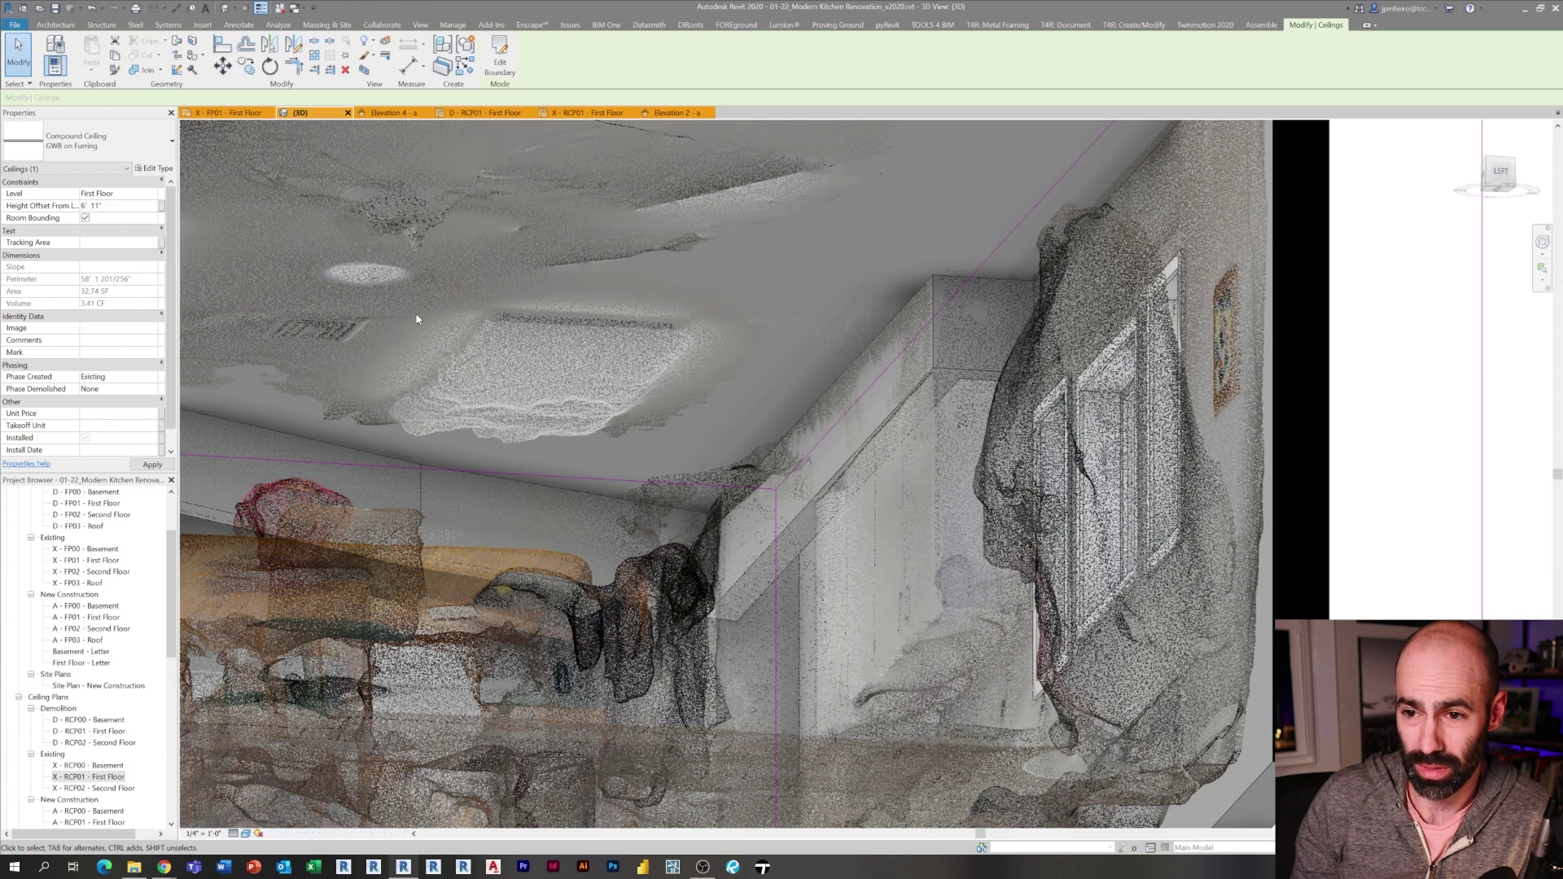
# Align the underside of the GWB ceiling with the bottom edge of the soffit wall
pyautogui.scroll(2, 896, 362)
pyautogui.moveTo(965, 325); pyautogui.dragTo(729, 350, button='middle')
pyautogui.scroll(2, 730, 358)
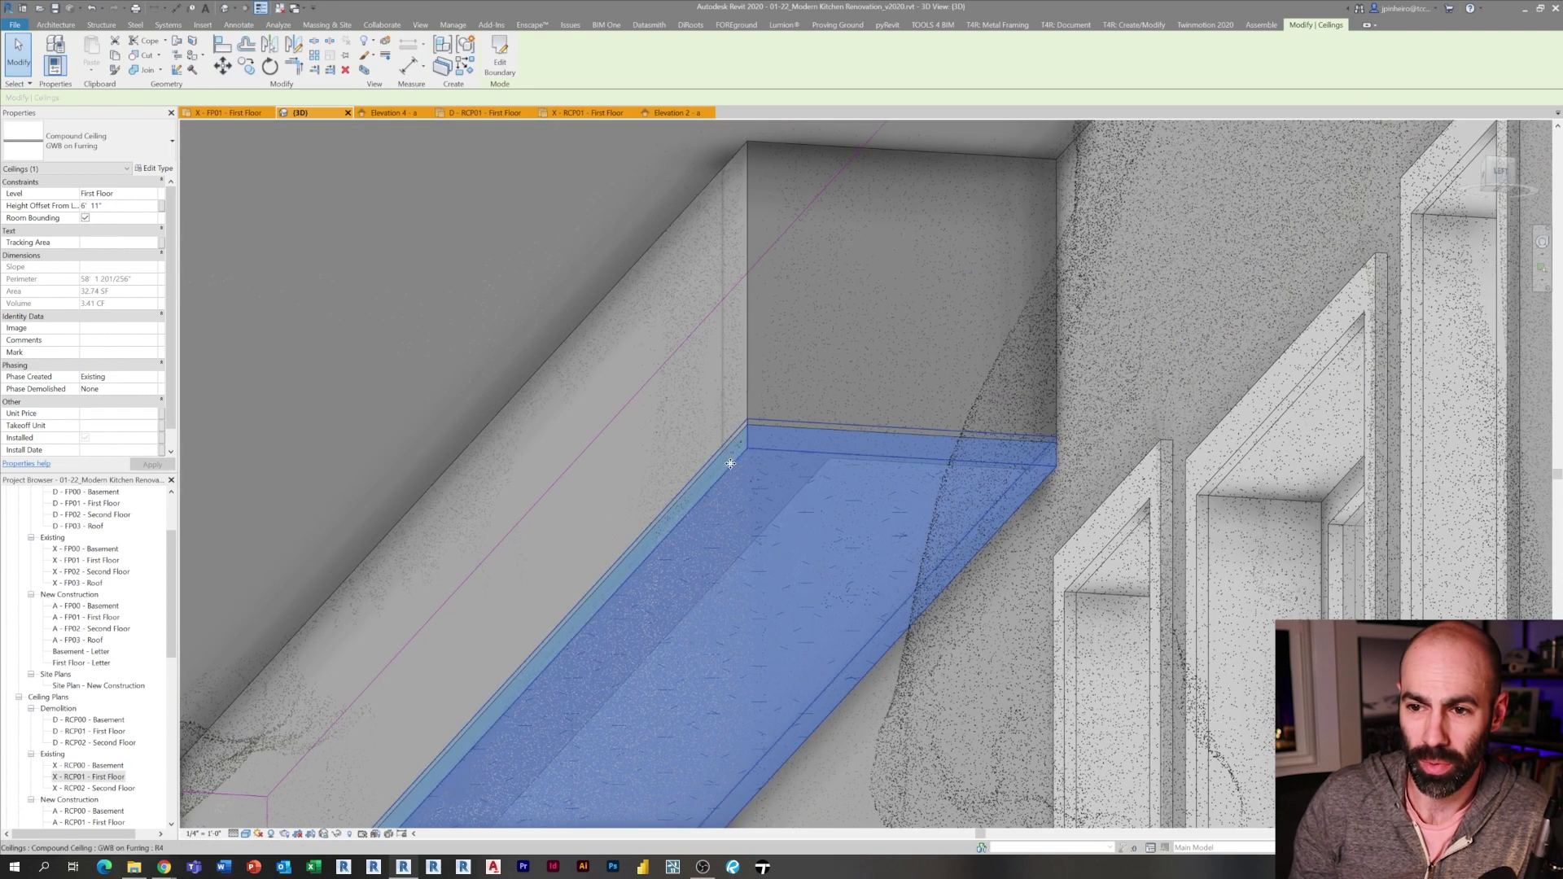
pyautogui.scroll(3, 730, 464)
pyautogui.press('Escape')
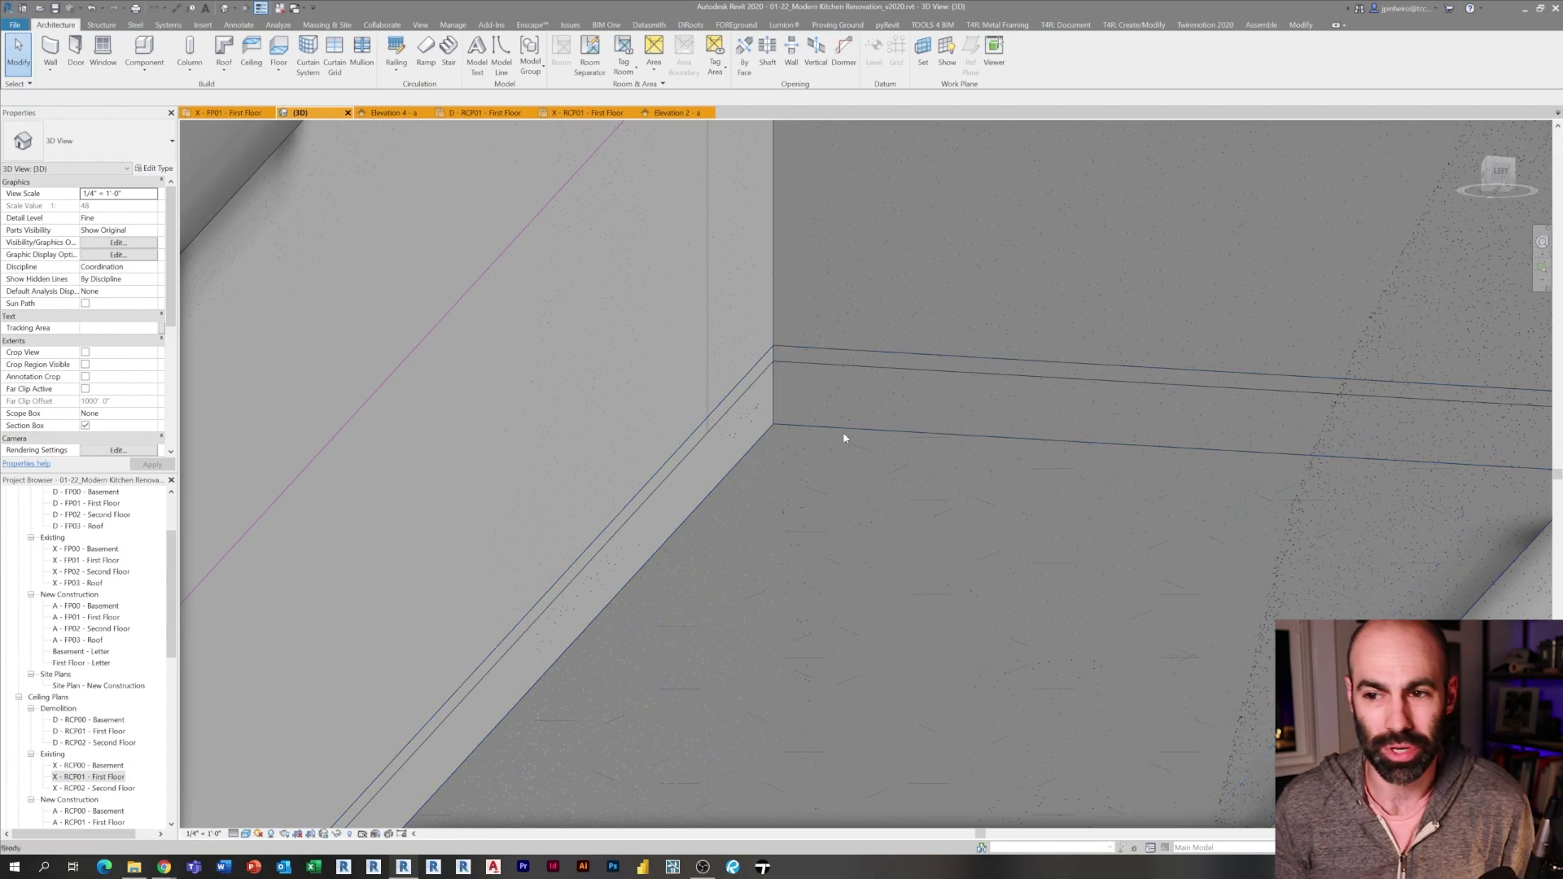
pyautogui.click(811, 366)
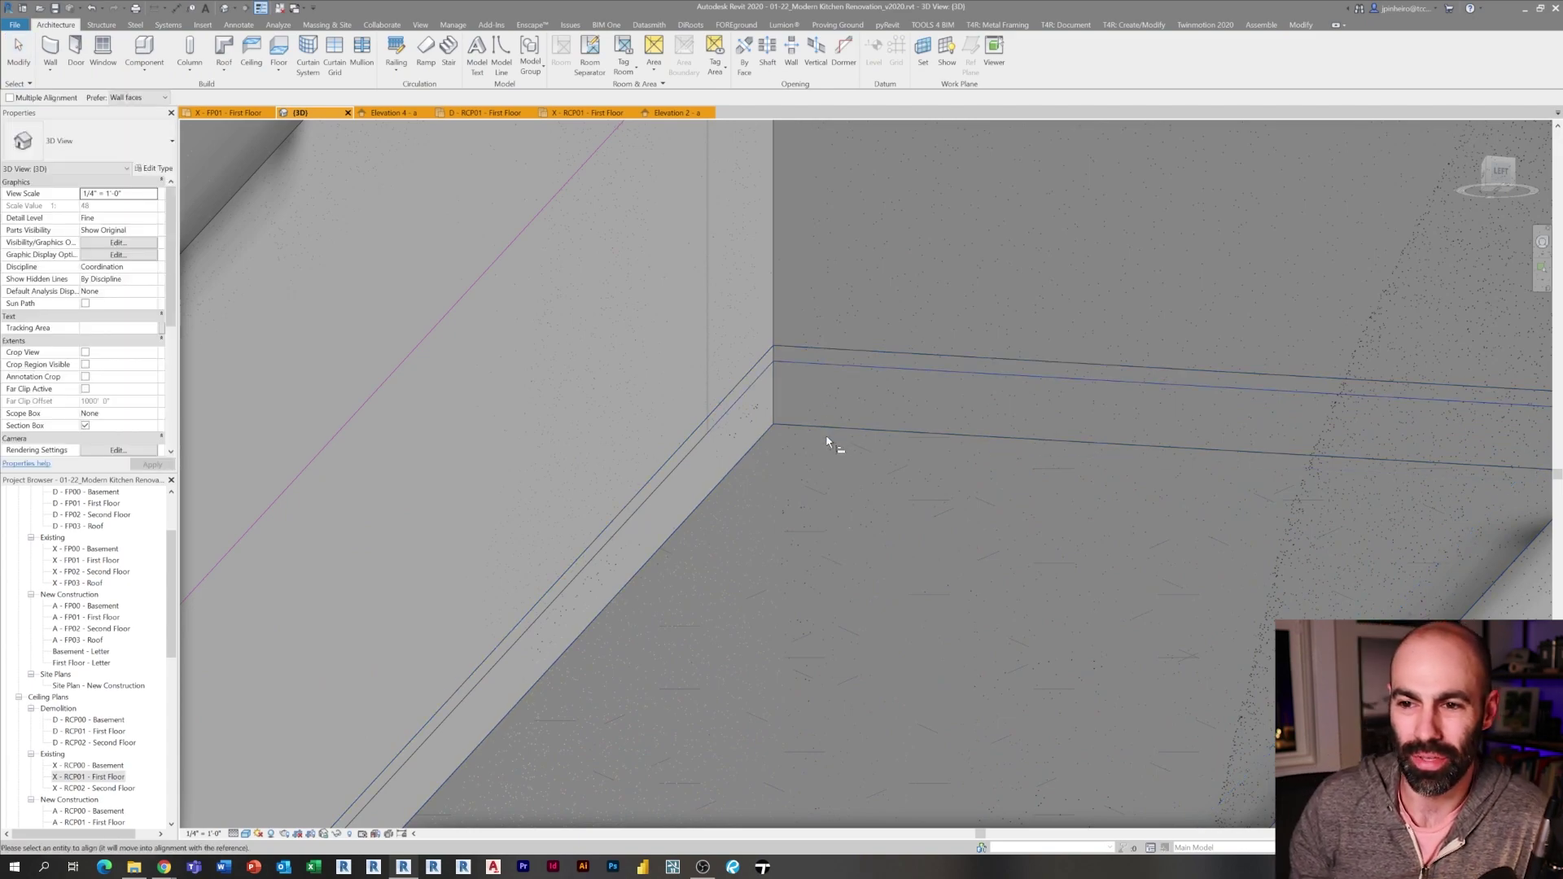
pyautogui.click(823, 428)
pyautogui.press('Escape')
# Examine from inside the kitchen how the soffit and its ceiling meet the sloped ceiling at the window corner
pyautogui.click(814, 293)
pyautogui.keyDown('shift'); pyautogui.moveTo(813, 293); pyautogui.dragTo(824, 581, button='middle'); pyautogui.keyUp('shift')
pyautogui.scroll(-5, 810, 521)
pyautogui.press('Escape')
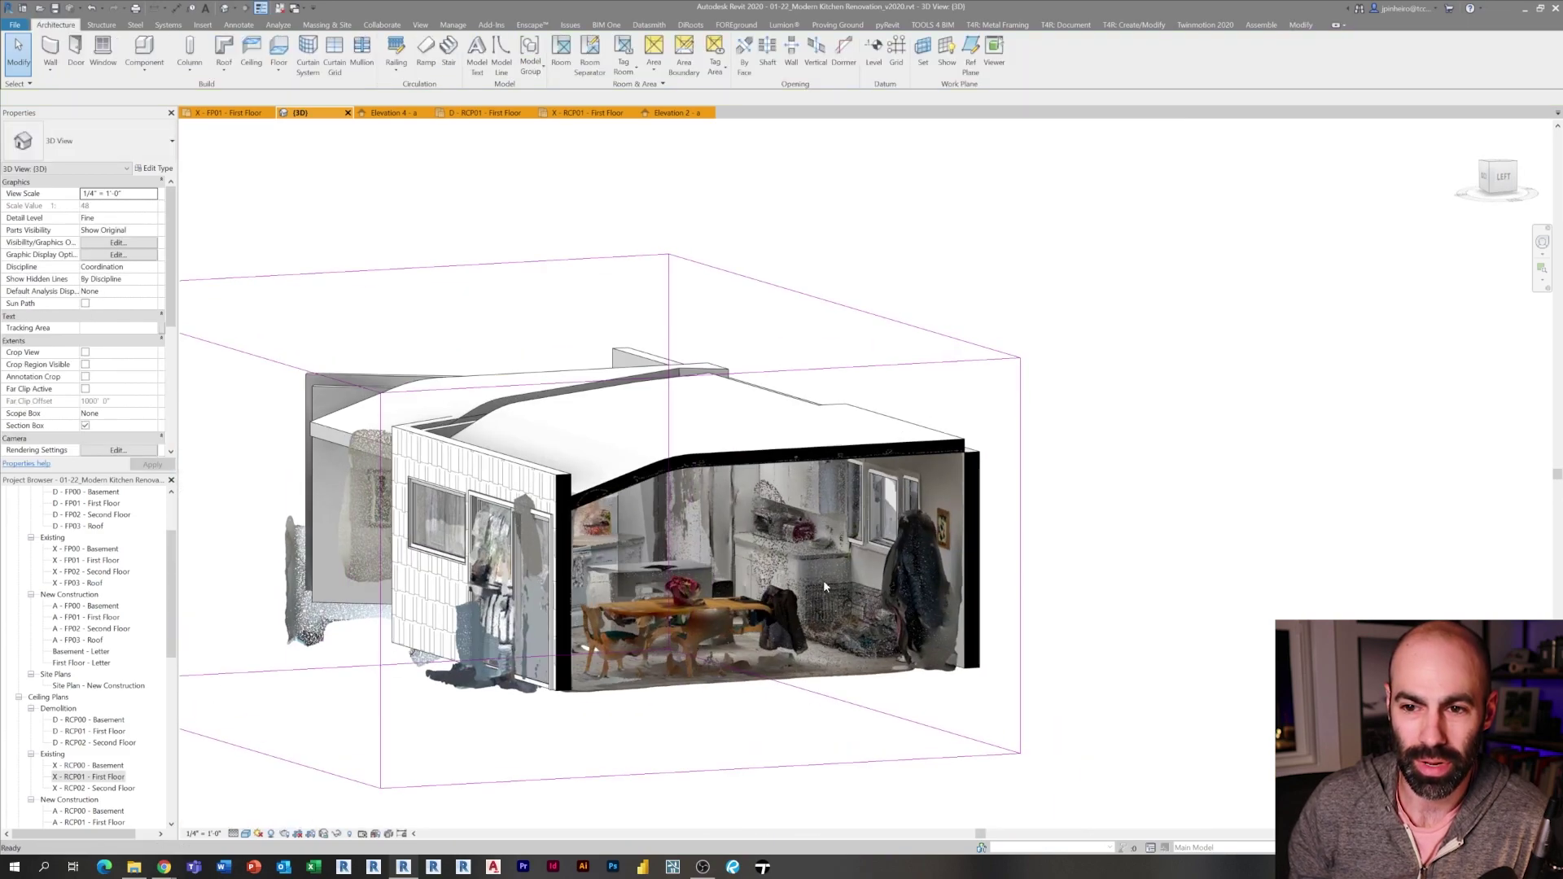
pyautogui.keyDown('shift'); pyautogui.moveTo(676, 544); pyautogui.dragTo(424, 381, button='middle'); pyautogui.keyUp('shift')
pyautogui.scroll(4, 414, 376)
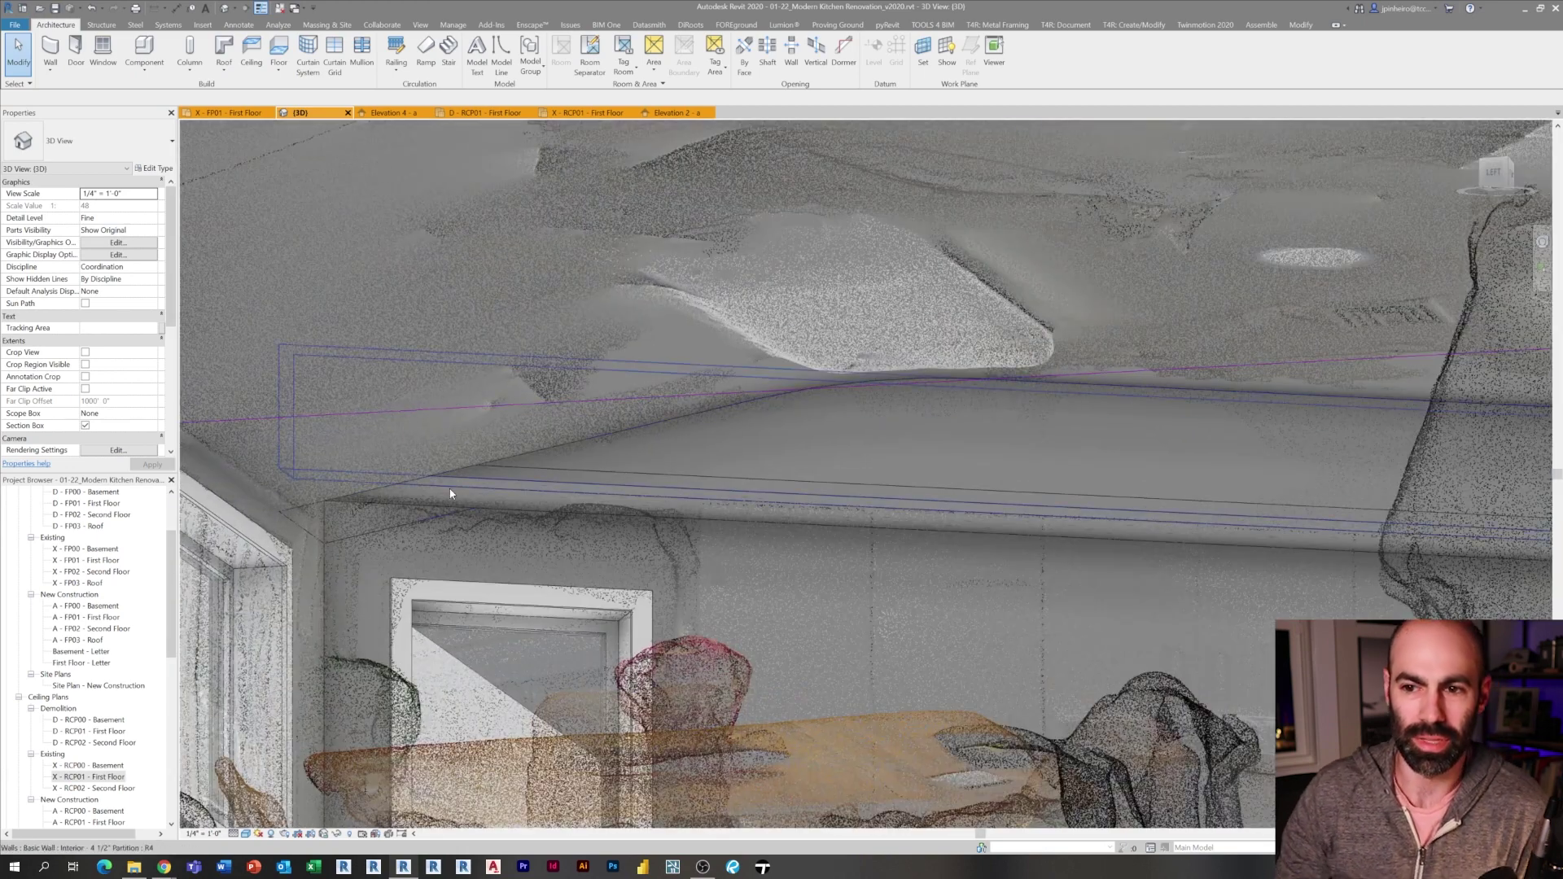
pyautogui.click(424, 506)
pyautogui.scroll(5, 334, 444)
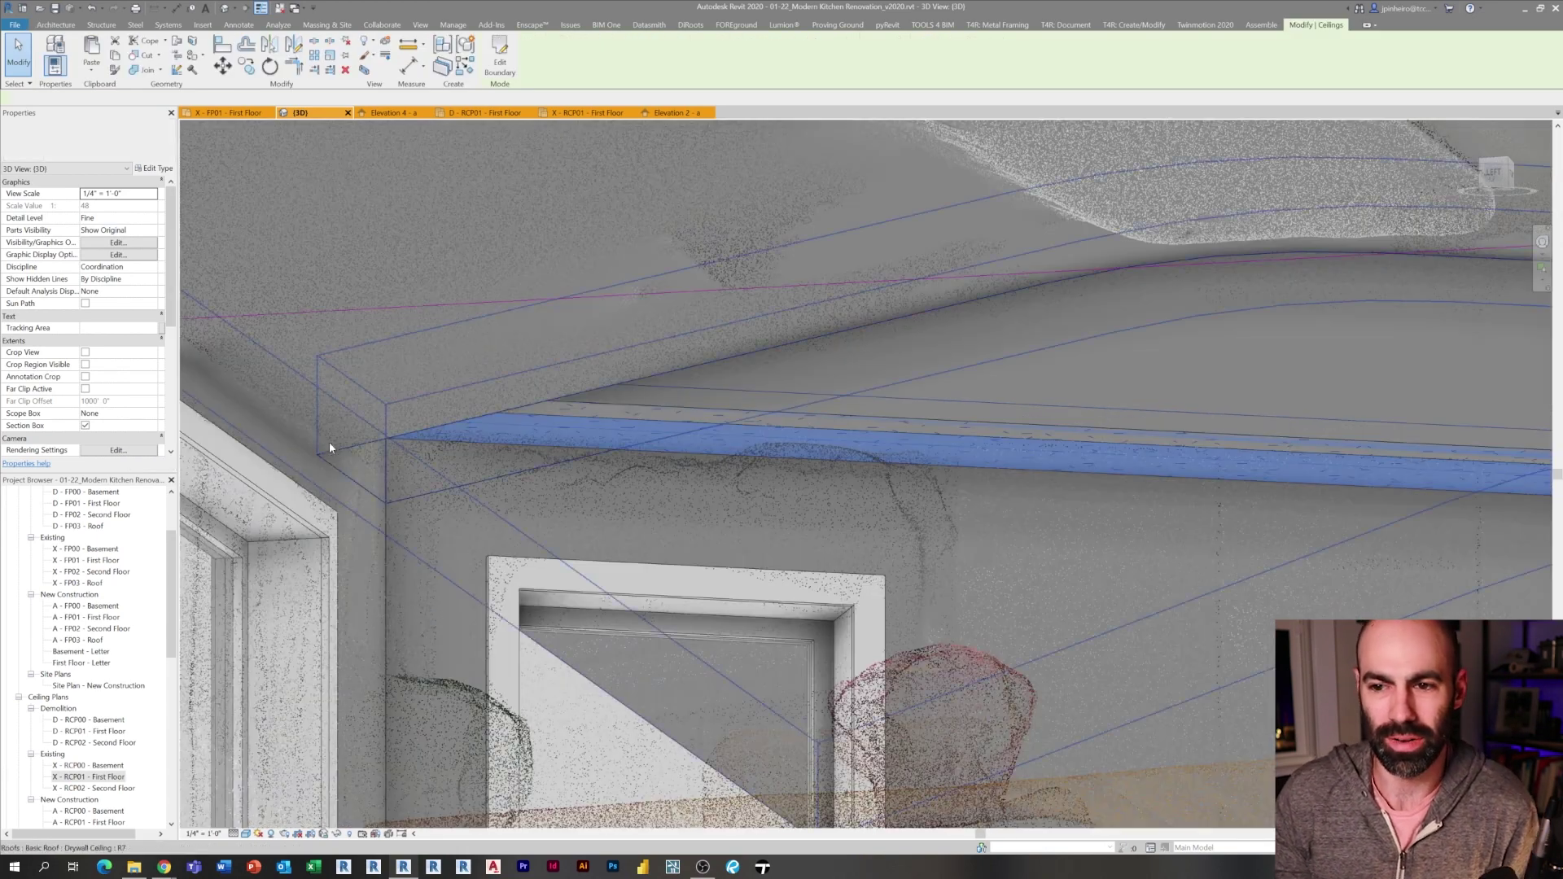
pyautogui.click(628, 475)
pyautogui.scroll(-3, 627, 477)
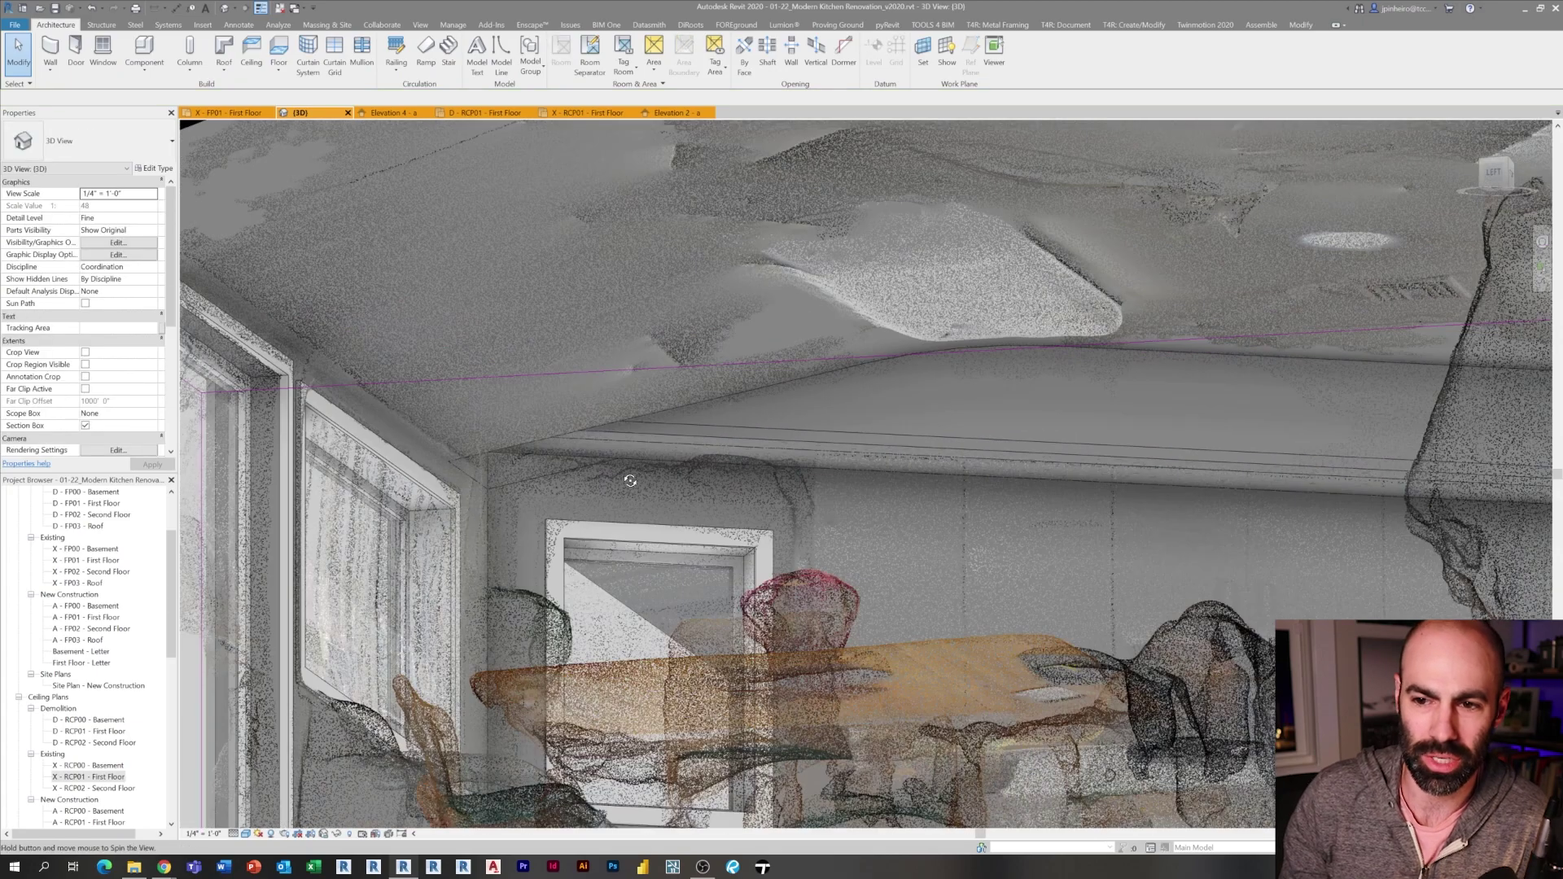
pyautogui.keyDown('shift'); pyautogui.moveTo(627, 479); pyautogui.dragTo(459, 506, button='middle'); pyautogui.keyUp('shift')
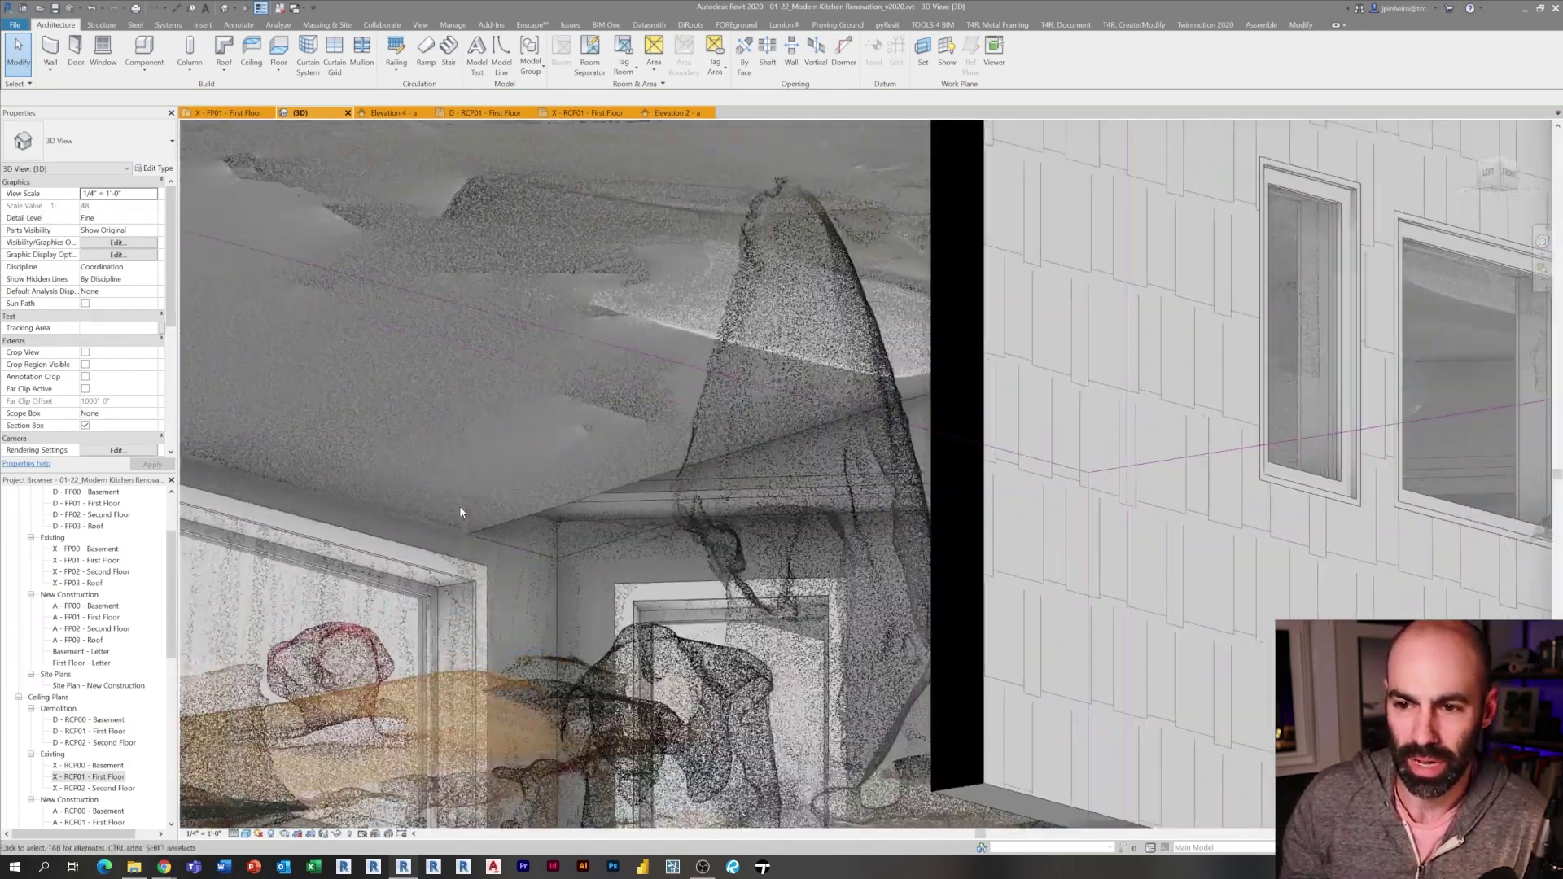
pyautogui.scroll(4, 462, 517)
pyautogui.scroll(-3, 733, 492)
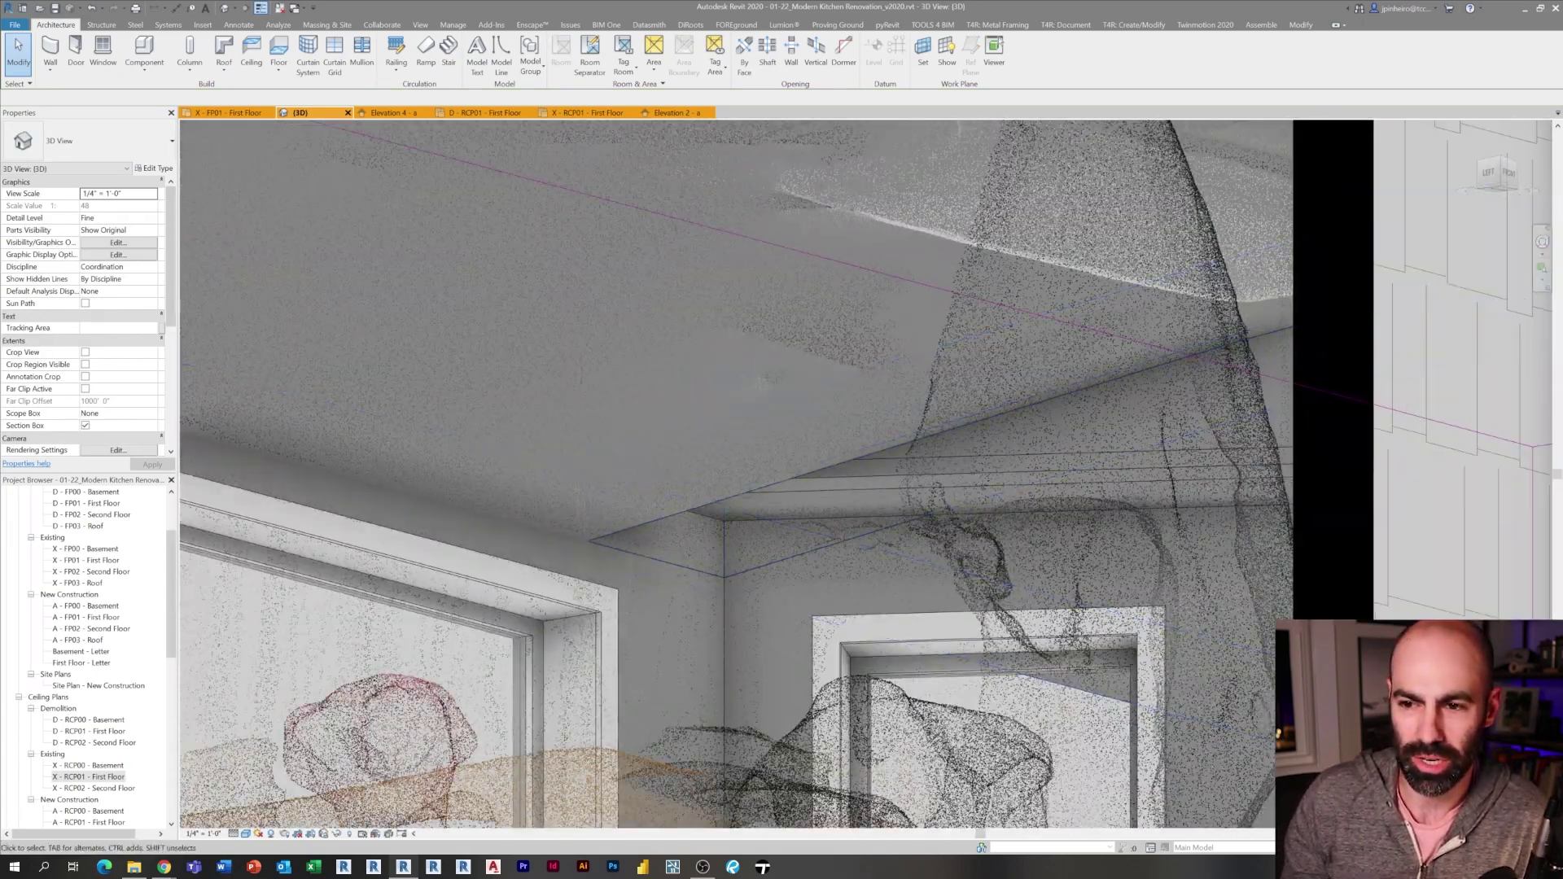
pyautogui.scroll(-2, 760, 540)
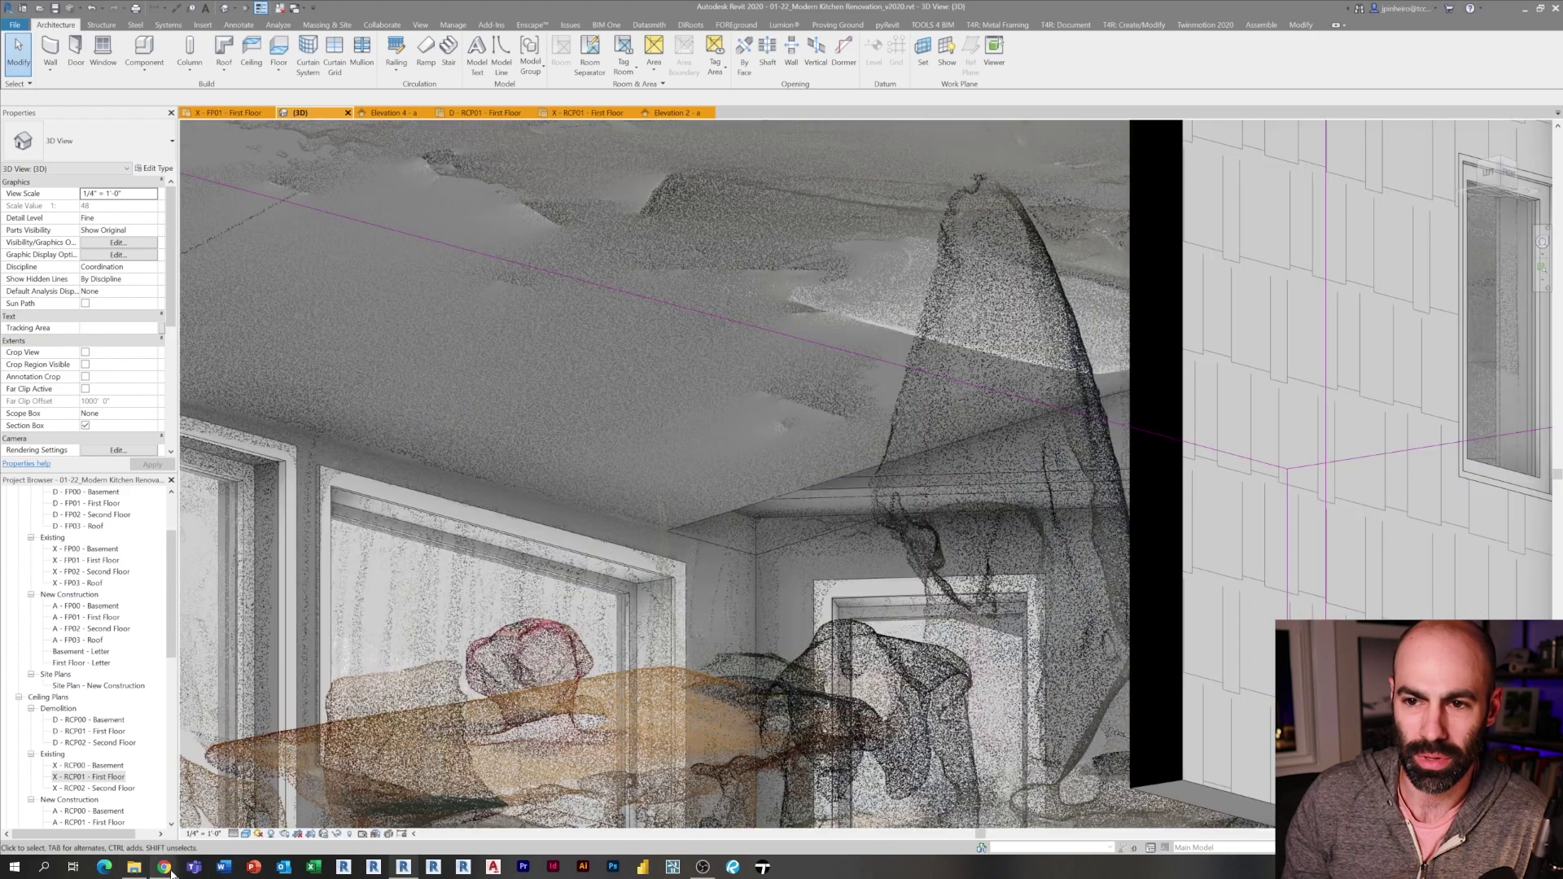
# Switch to the Polycam scan in the browser and examine the real soffit end above the corner window and cabinets
pyautogui.moveTo(171, 873)
pyautogui.click(229, 806)
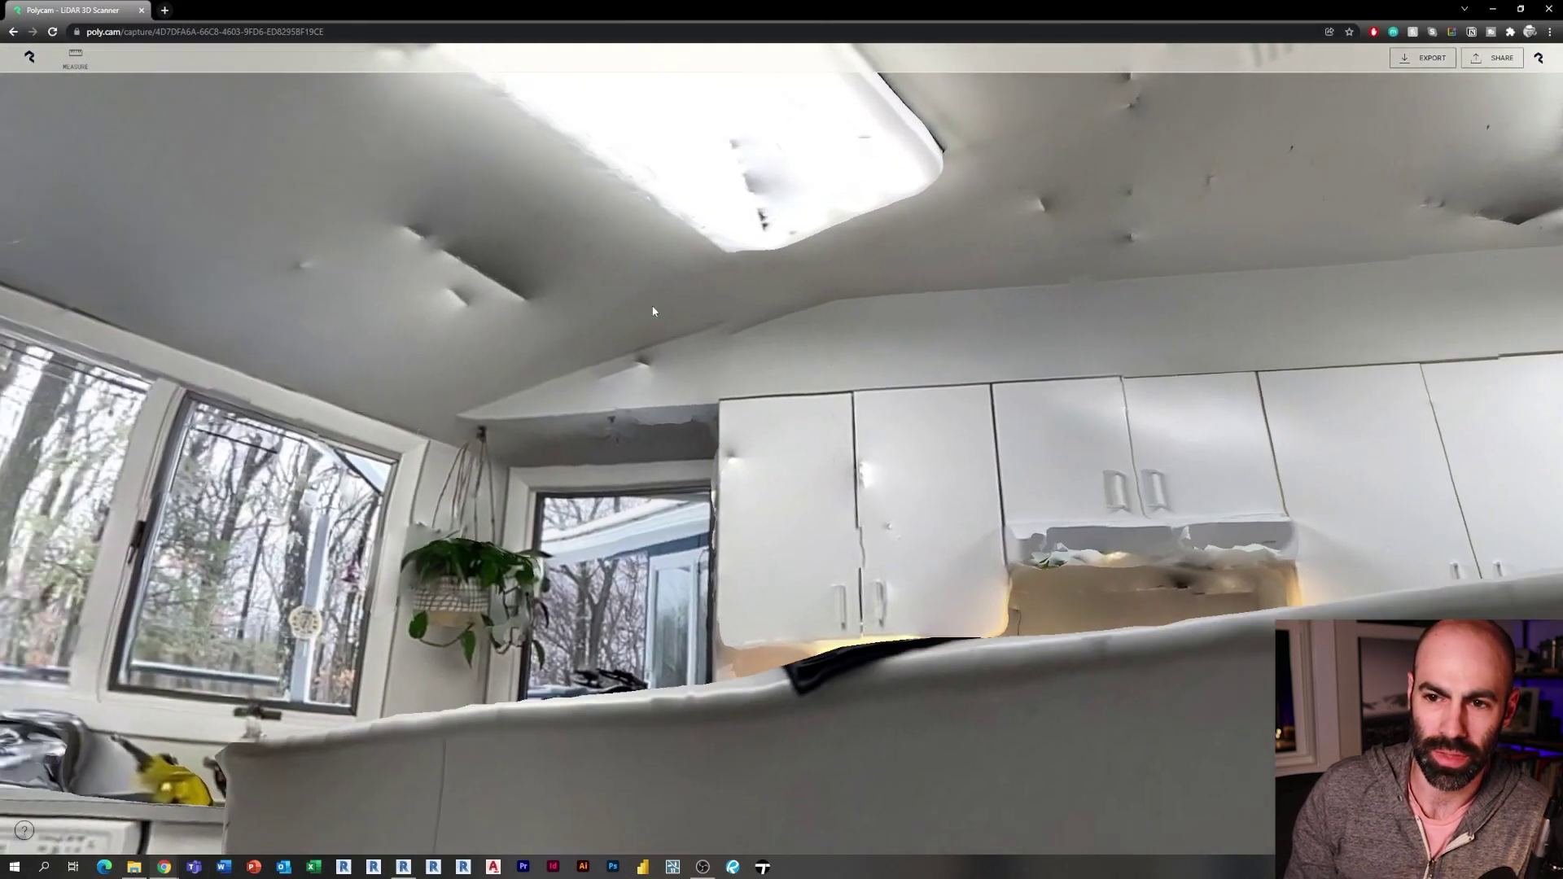
pyautogui.moveTo(652, 311); pyautogui.dragTo(657, 334)
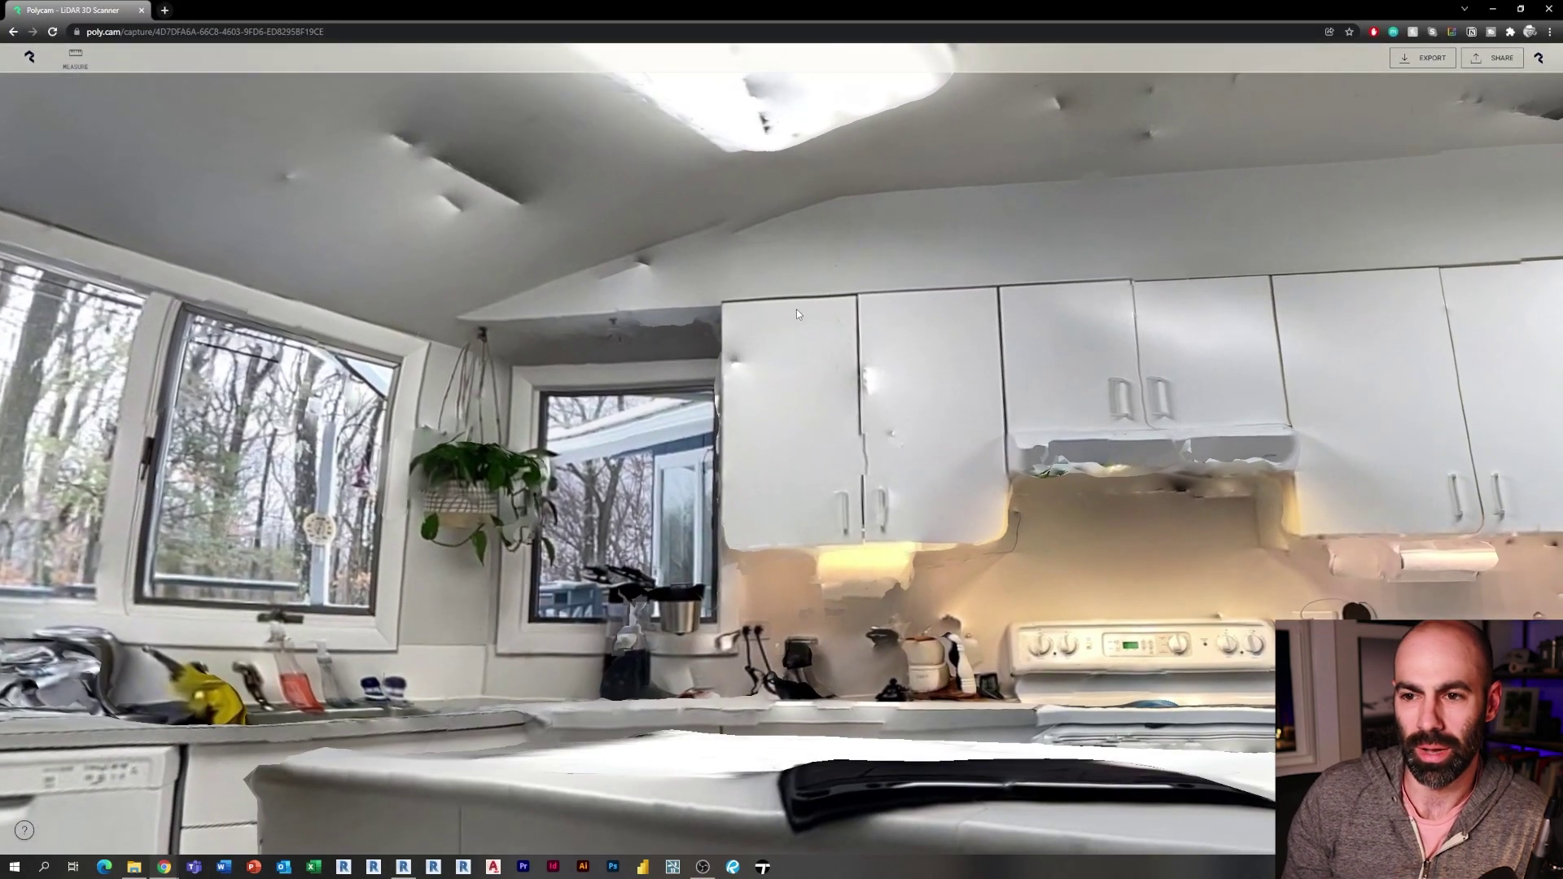
pyautogui.moveTo(796, 309)
pyautogui.mouseDown()
pyautogui.moveTo(838, 315)
pyautogui.moveTo(681, 306)
pyautogui.moveTo(822, 318)
pyautogui.mouseUp()
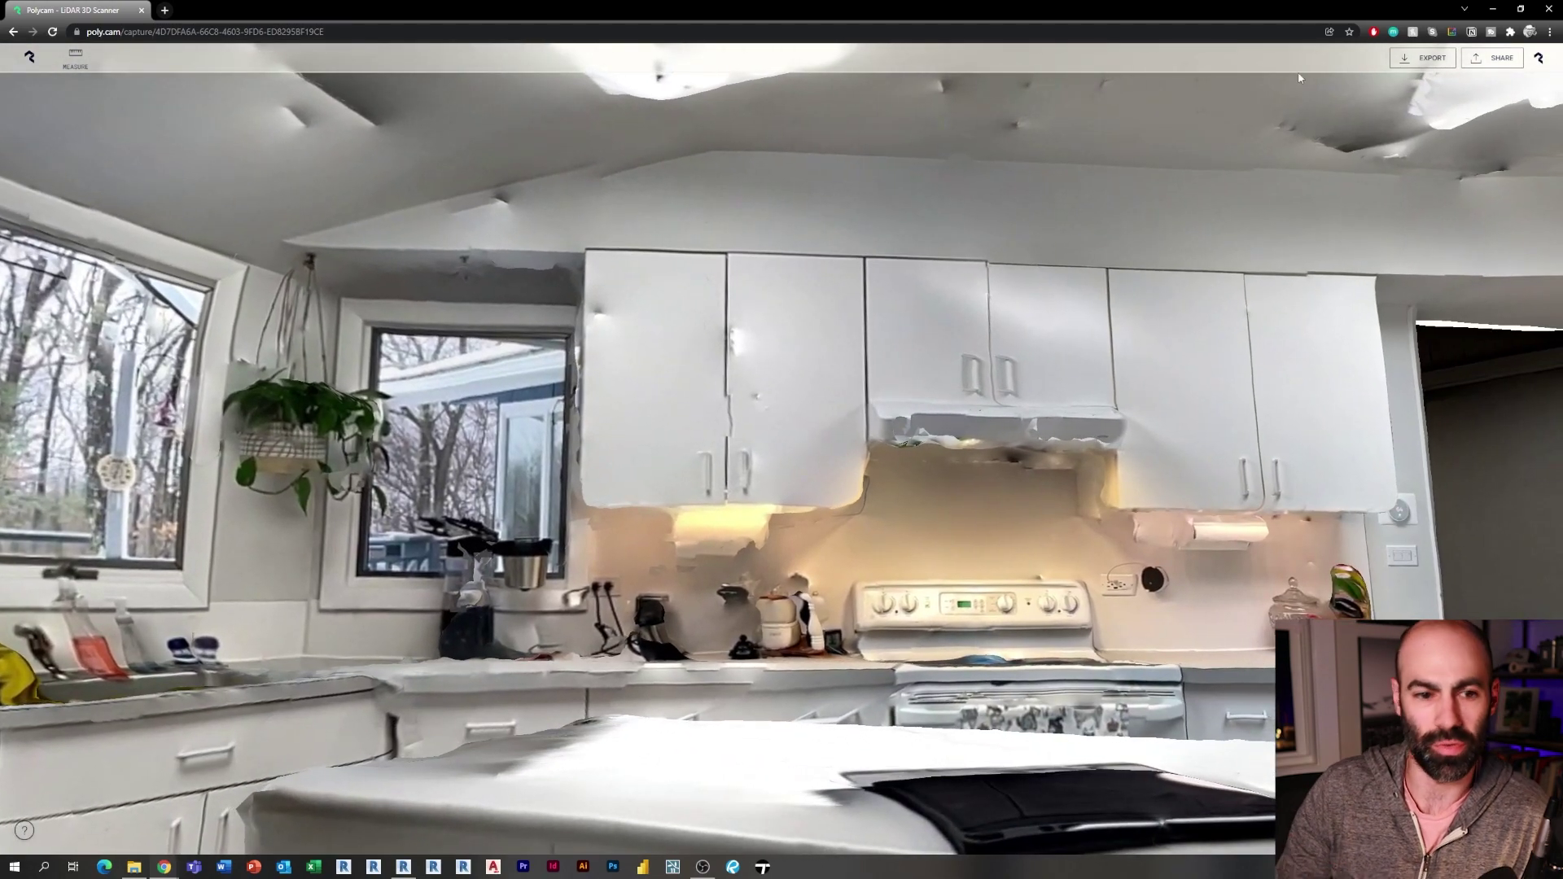
pyautogui.click(1493, 10)
# Back in Revit, inspect the drywall ceiling roof and the soffit partition where they meet at the window corner
pyautogui.scroll(2, 702, 569)
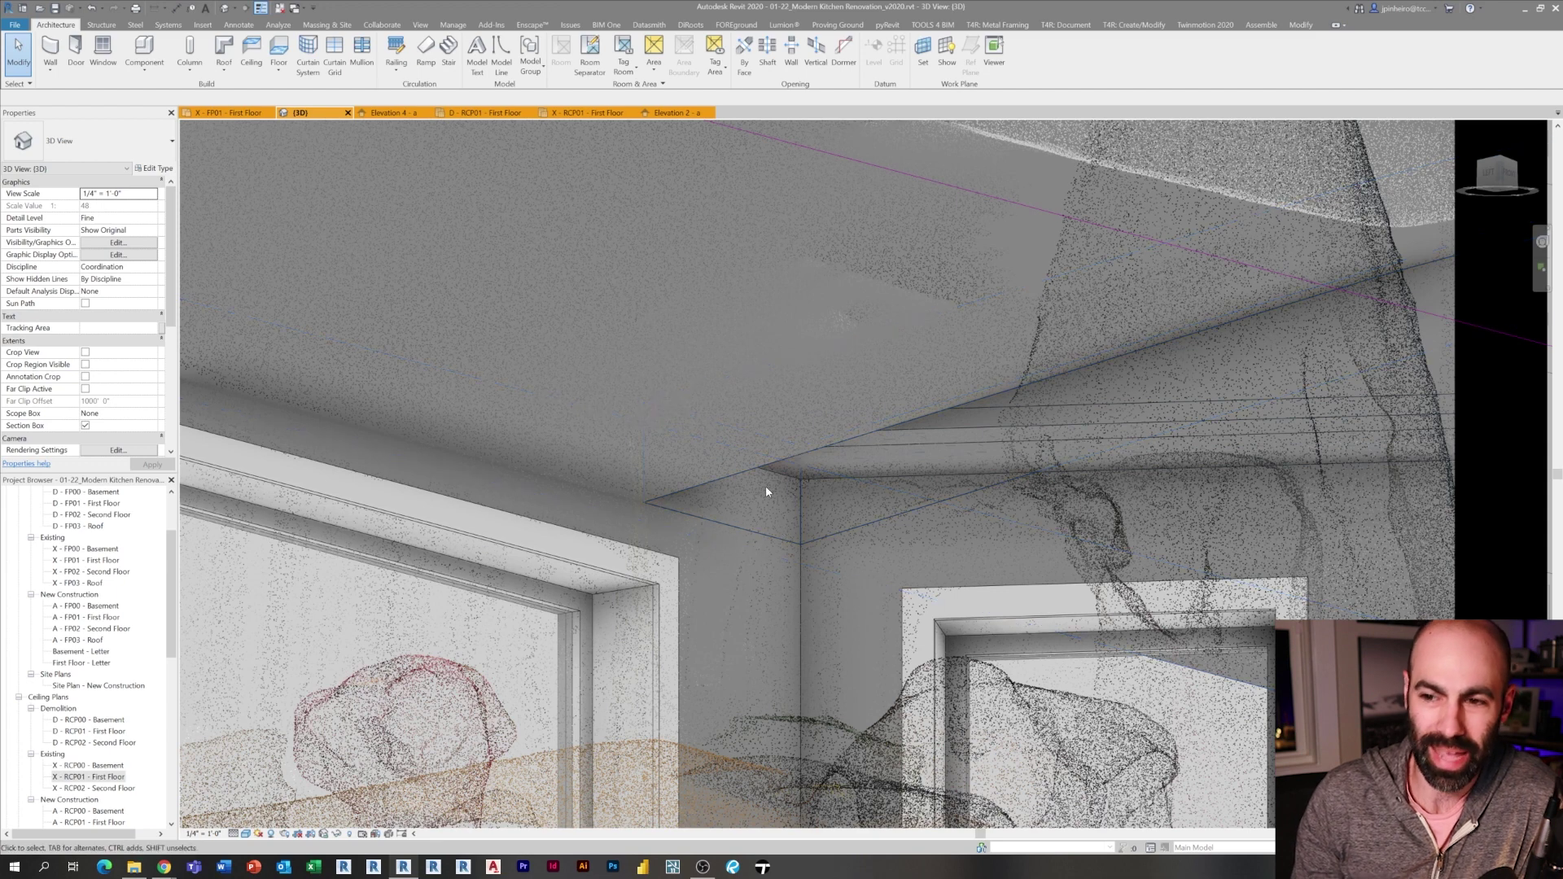
pyautogui.click(739, 529)
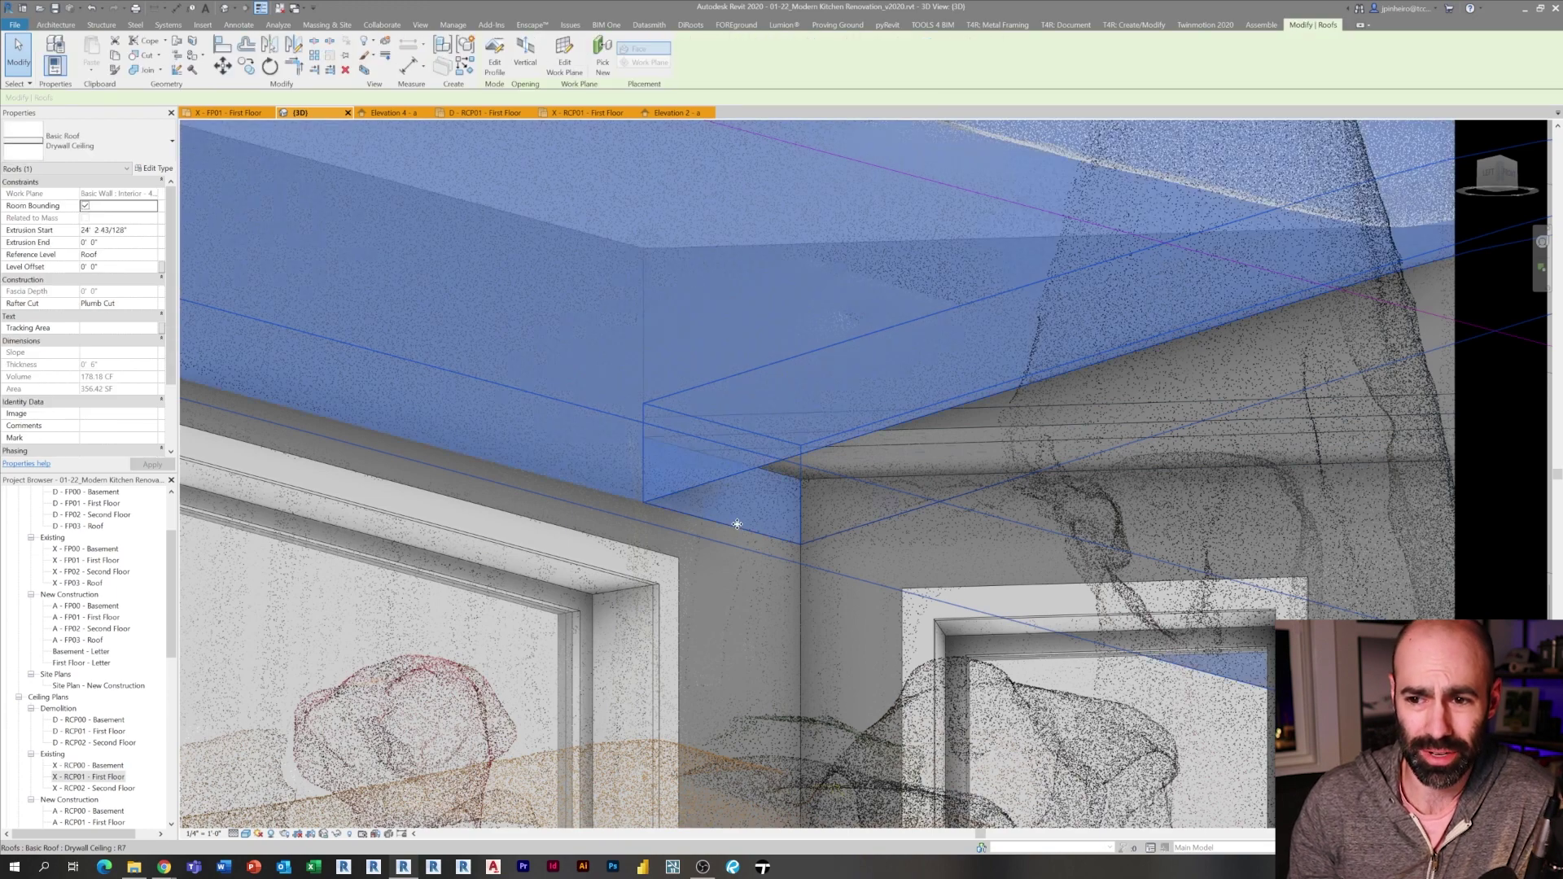
pyautogui.press('Escape')
pyautogui.click(747, 482)
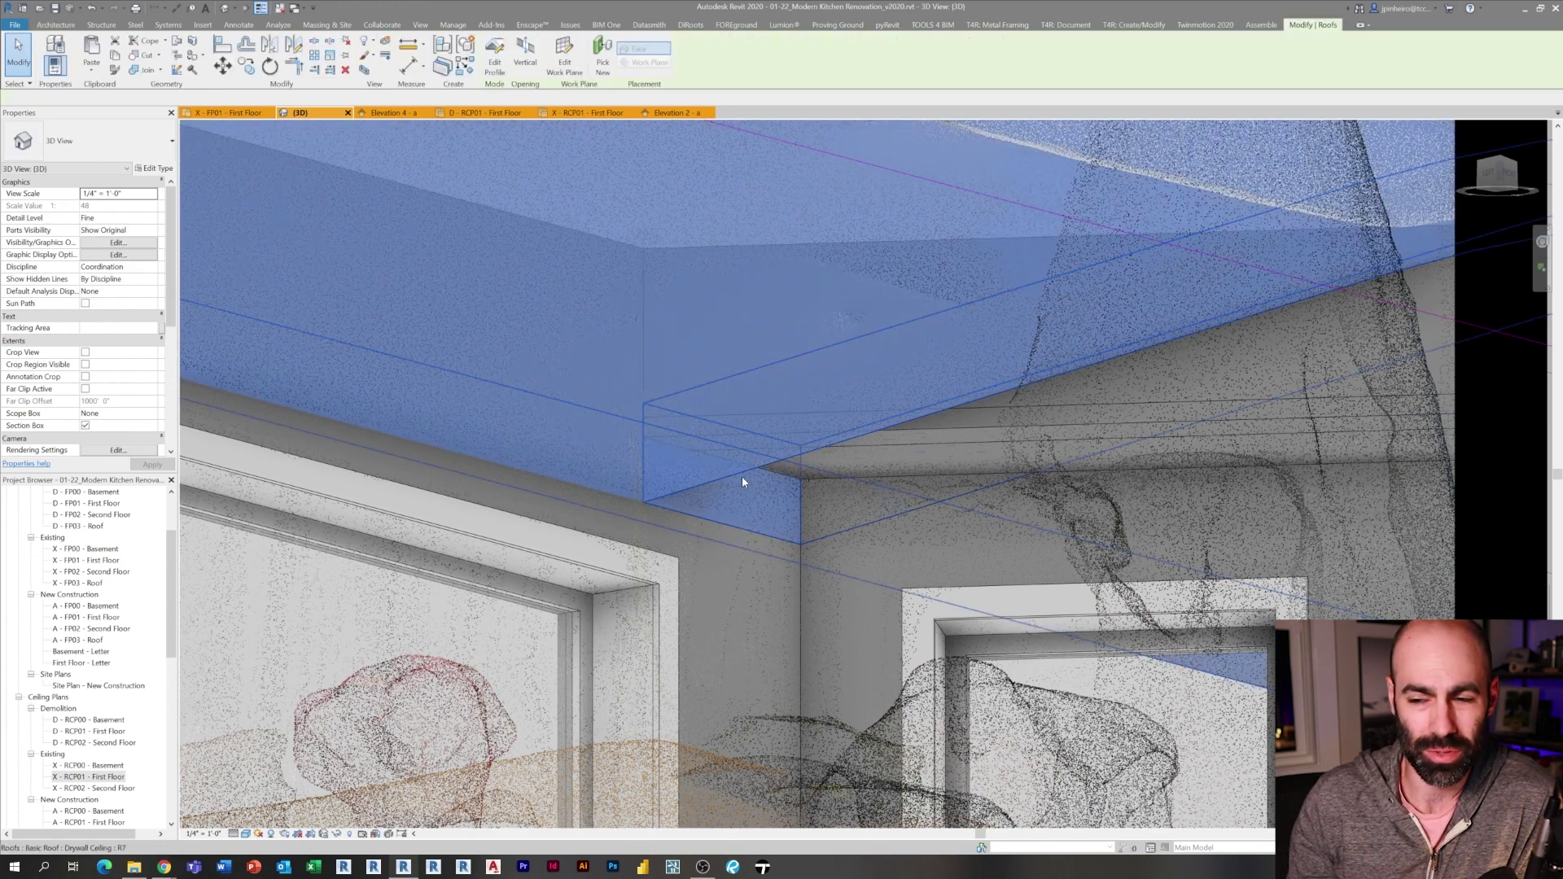
pyautogui.click(892, 427)
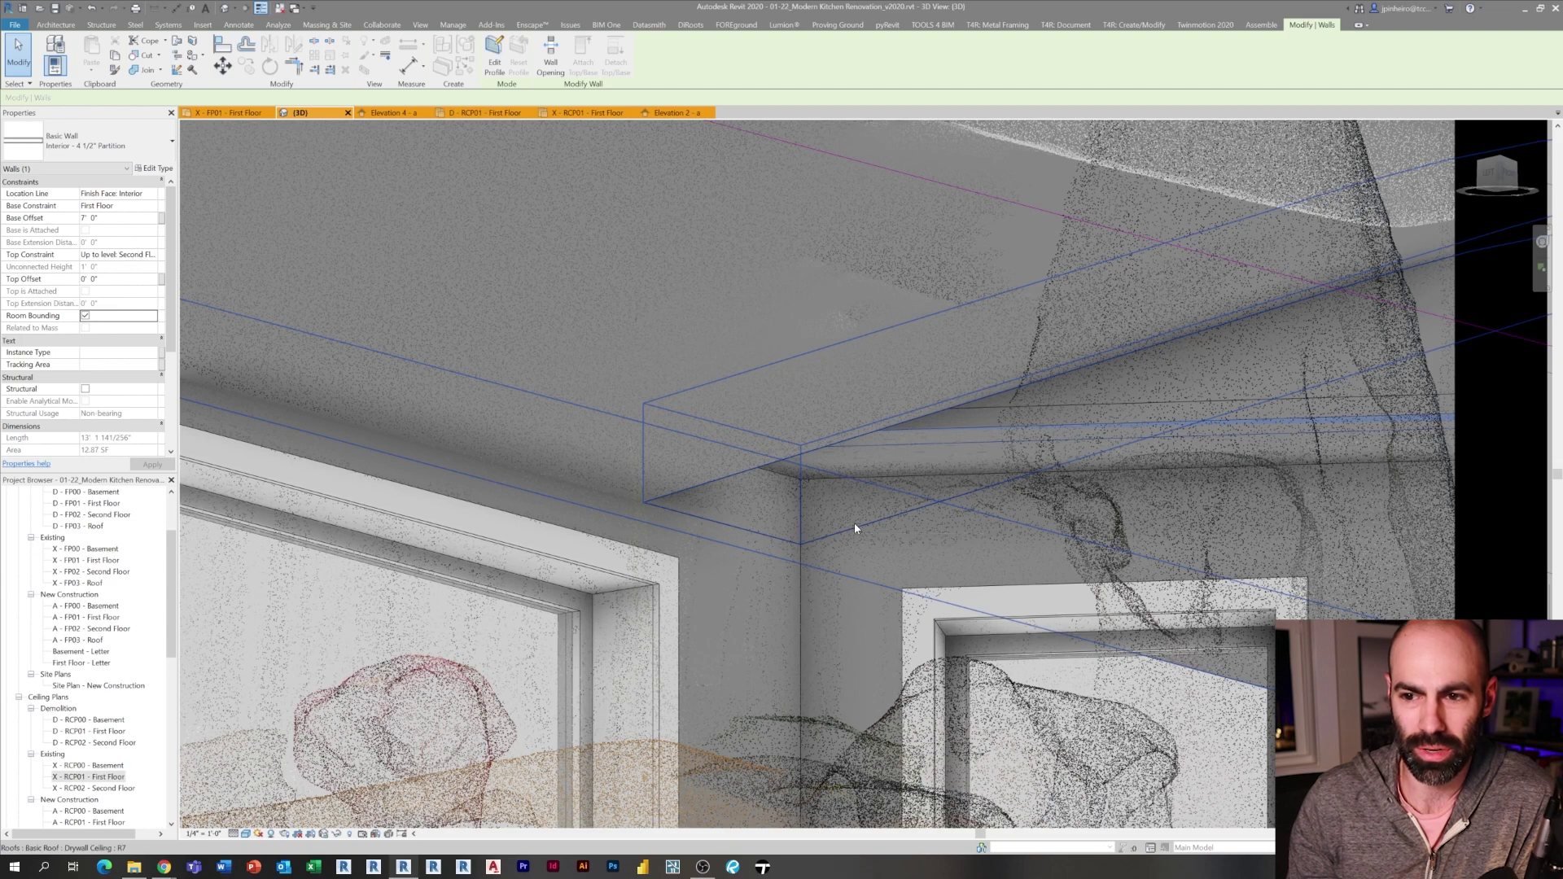
# Open the ceiling plan X - RCP01 and check the window corner at the end of the angled soffit
pyautogui.doubleClick(73, 777)
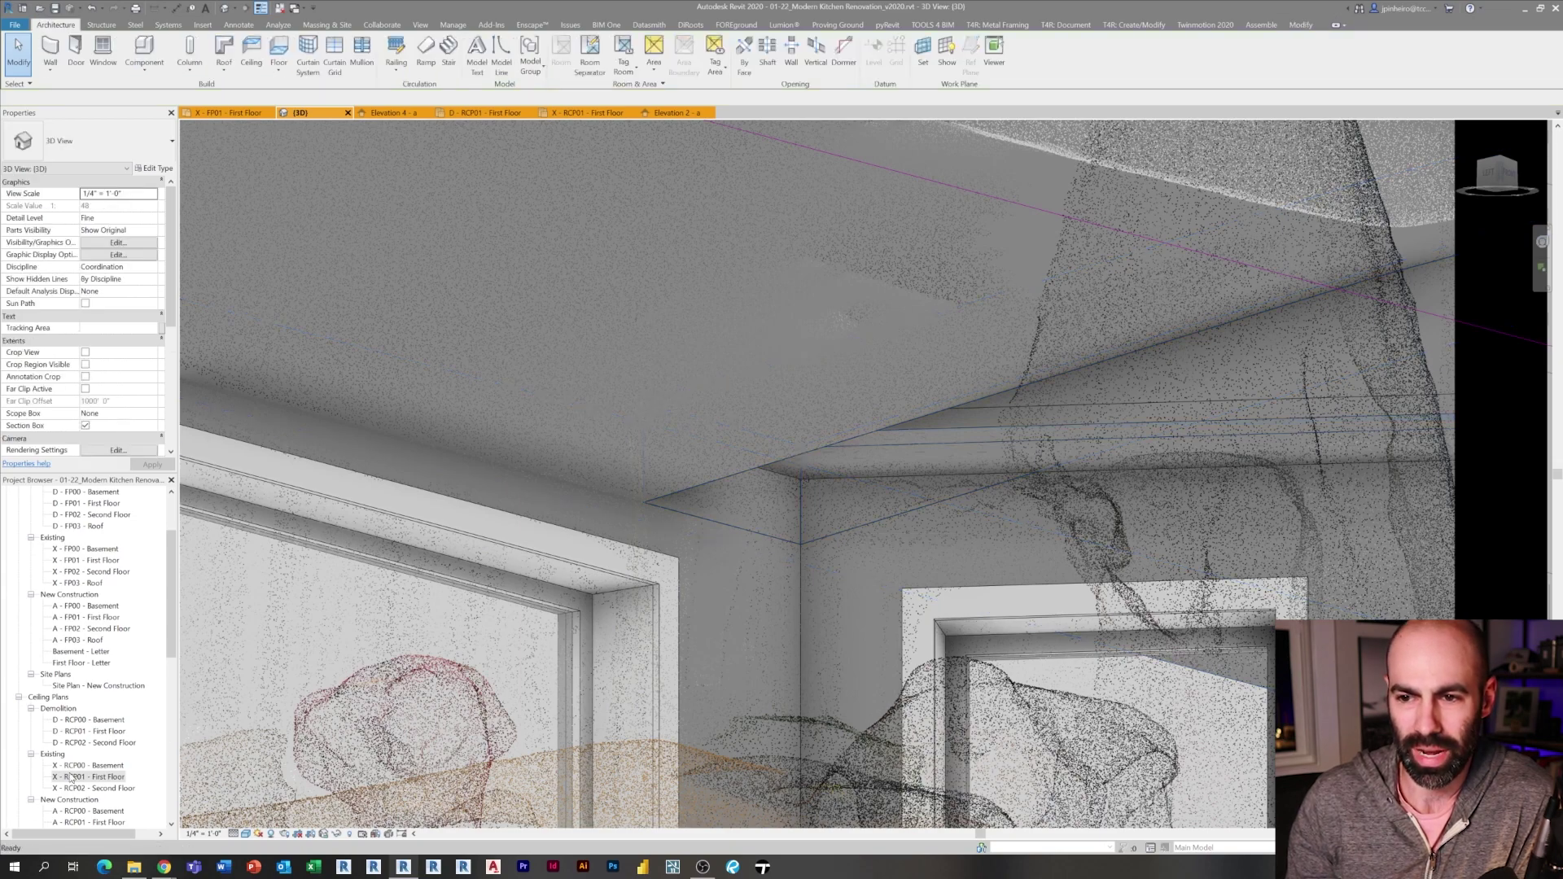
pyautogui.scroll(-3, 863, 468)
pyautogui.moveTo(719, 181); pyautogui.dragTo(745, 391, button='middle')
pyautogui.scroll(6, 745, 391)
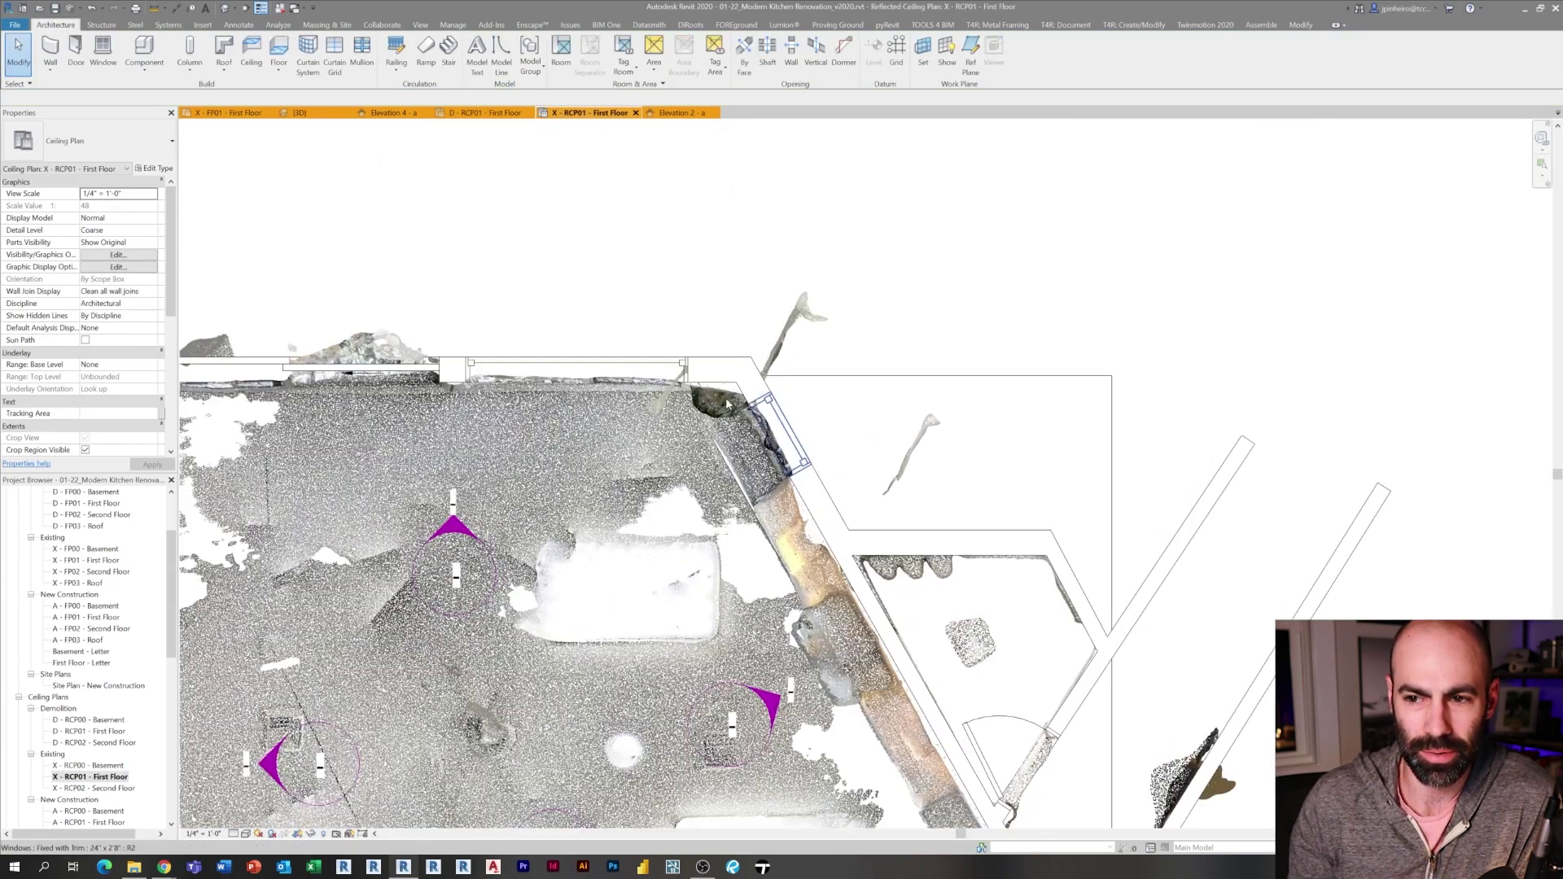
pyautogui.scroll(-4, 802, 575)
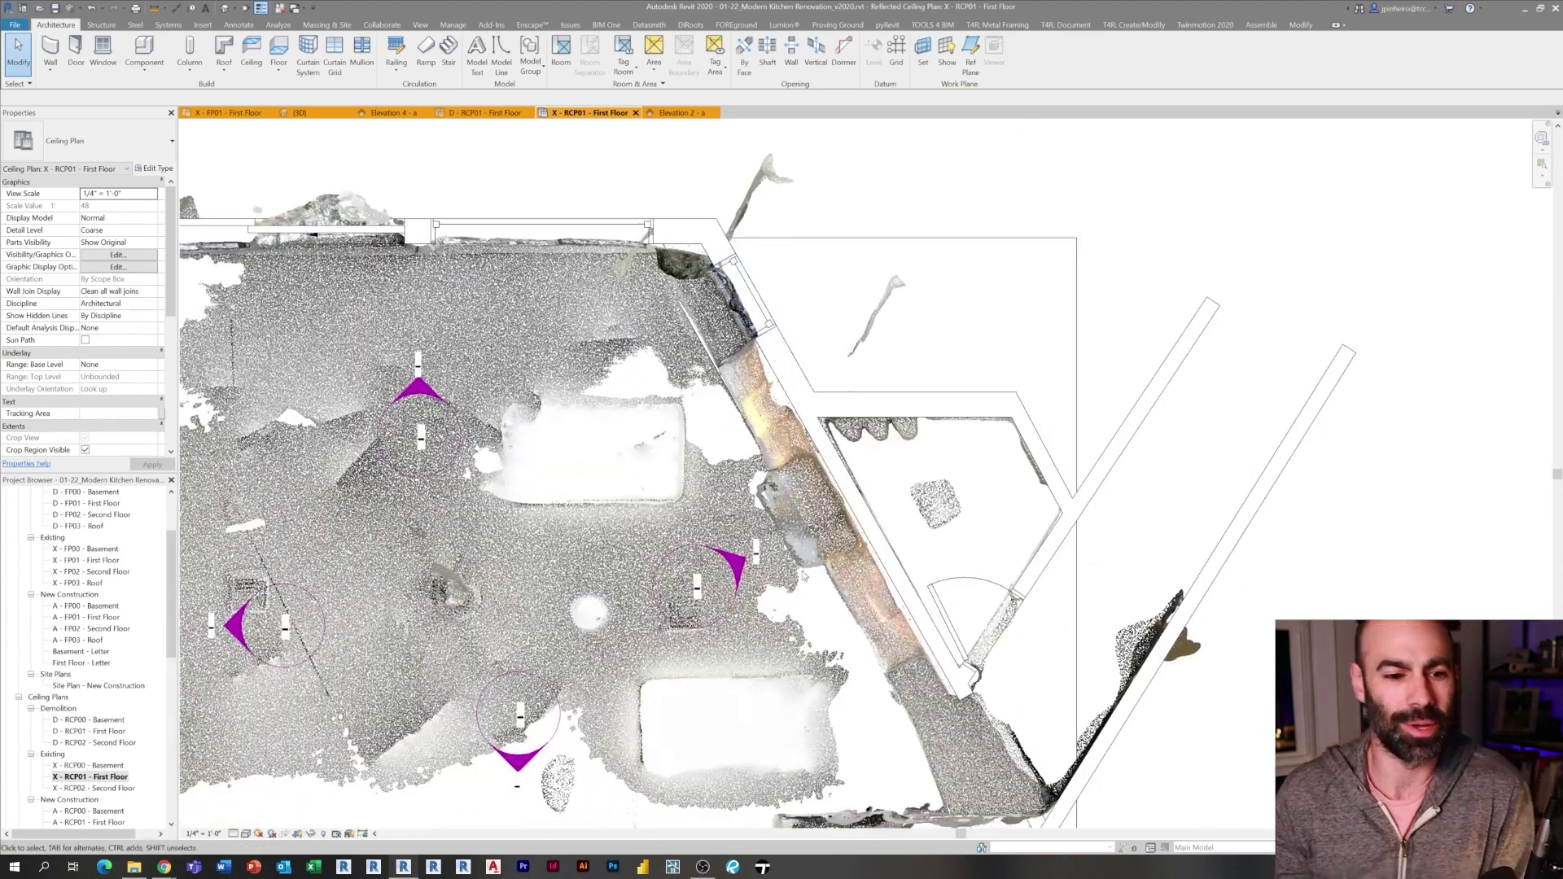
# Return to the 3D view and examine from above how the sloped ceiling extends past the angled soffit
pyautogui.click(226, 7)
pyautogui.scroll(-5, 738, 376)
pyautogui.keyDown('shift'); pyautogui.moveTo(1082, 391); pyautogui.dragTo(637, 657, button='middle'); pyautogui.keyUp('shift')
pyautogui.click(907, 422)
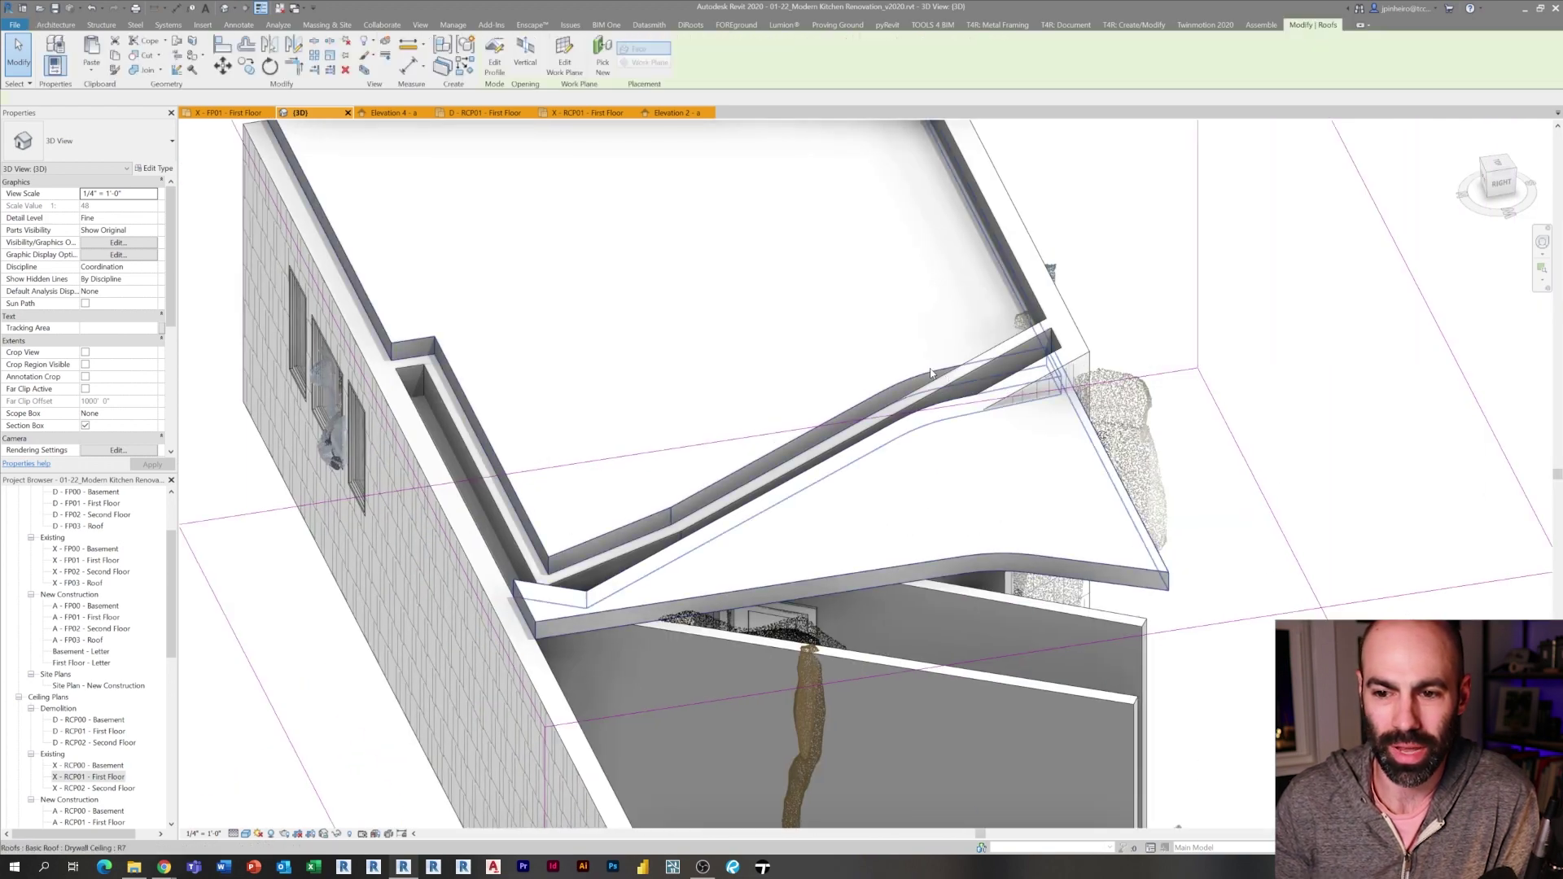
pyautogui.scroll(3, 907, 422)
pyautogui.keyDown('shift'); pyautogui.moveTo(907, 421); pyautogui.dragTo(928, 444, button='middle'); pyautogui.keyUp('shift')
pyautogui.scroll(-2, 765, 354)
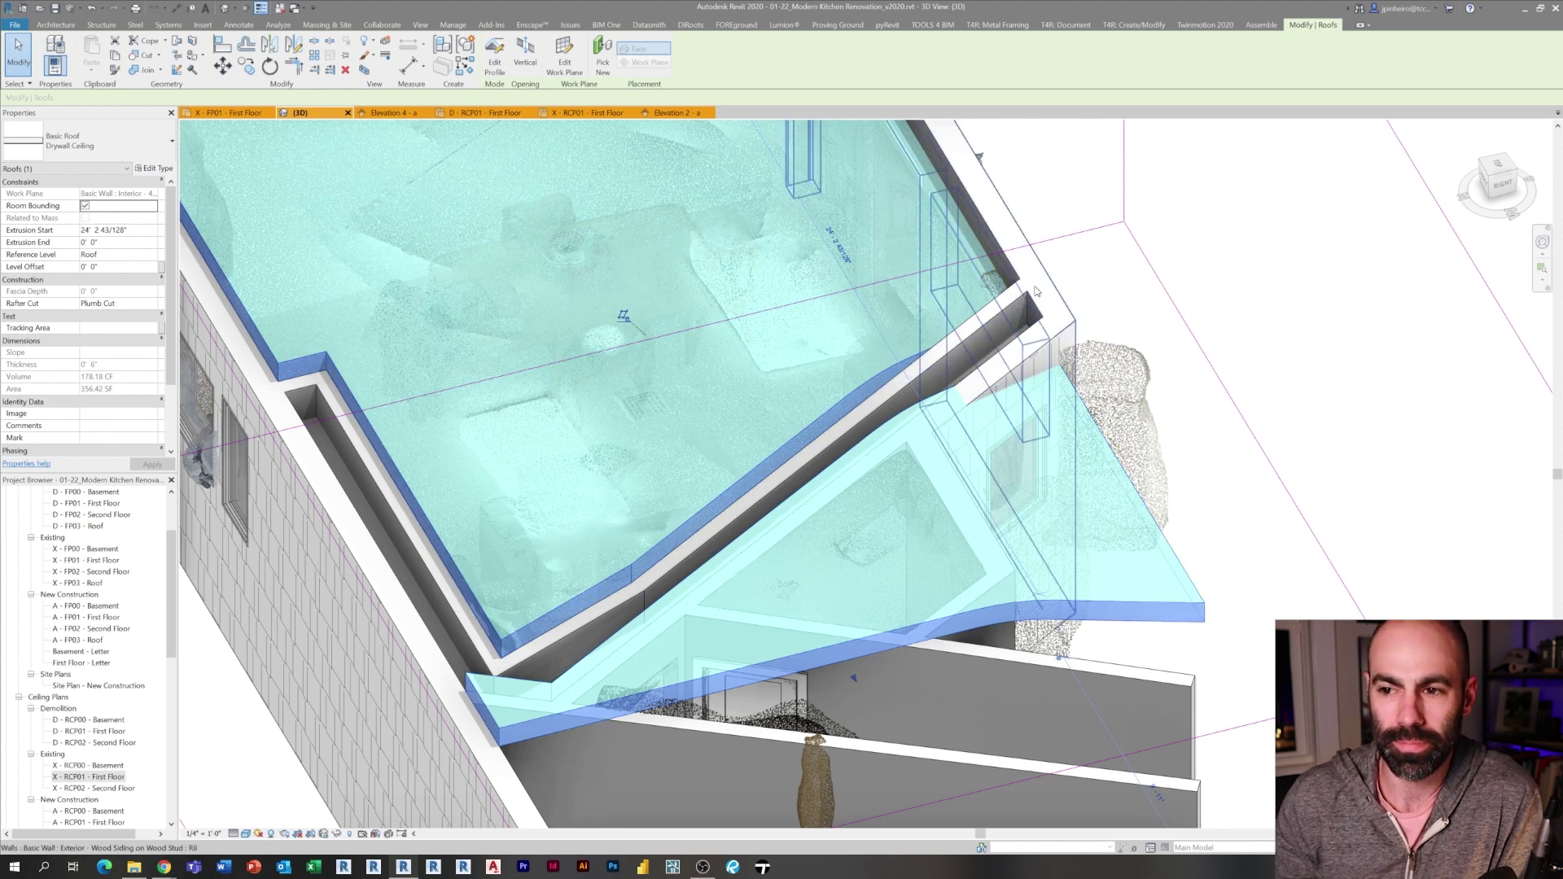
# Select the elements around the window corner and review the selection by category without filtering it
pyautogui.press('Escape')
pyautogui.click(991, 437)
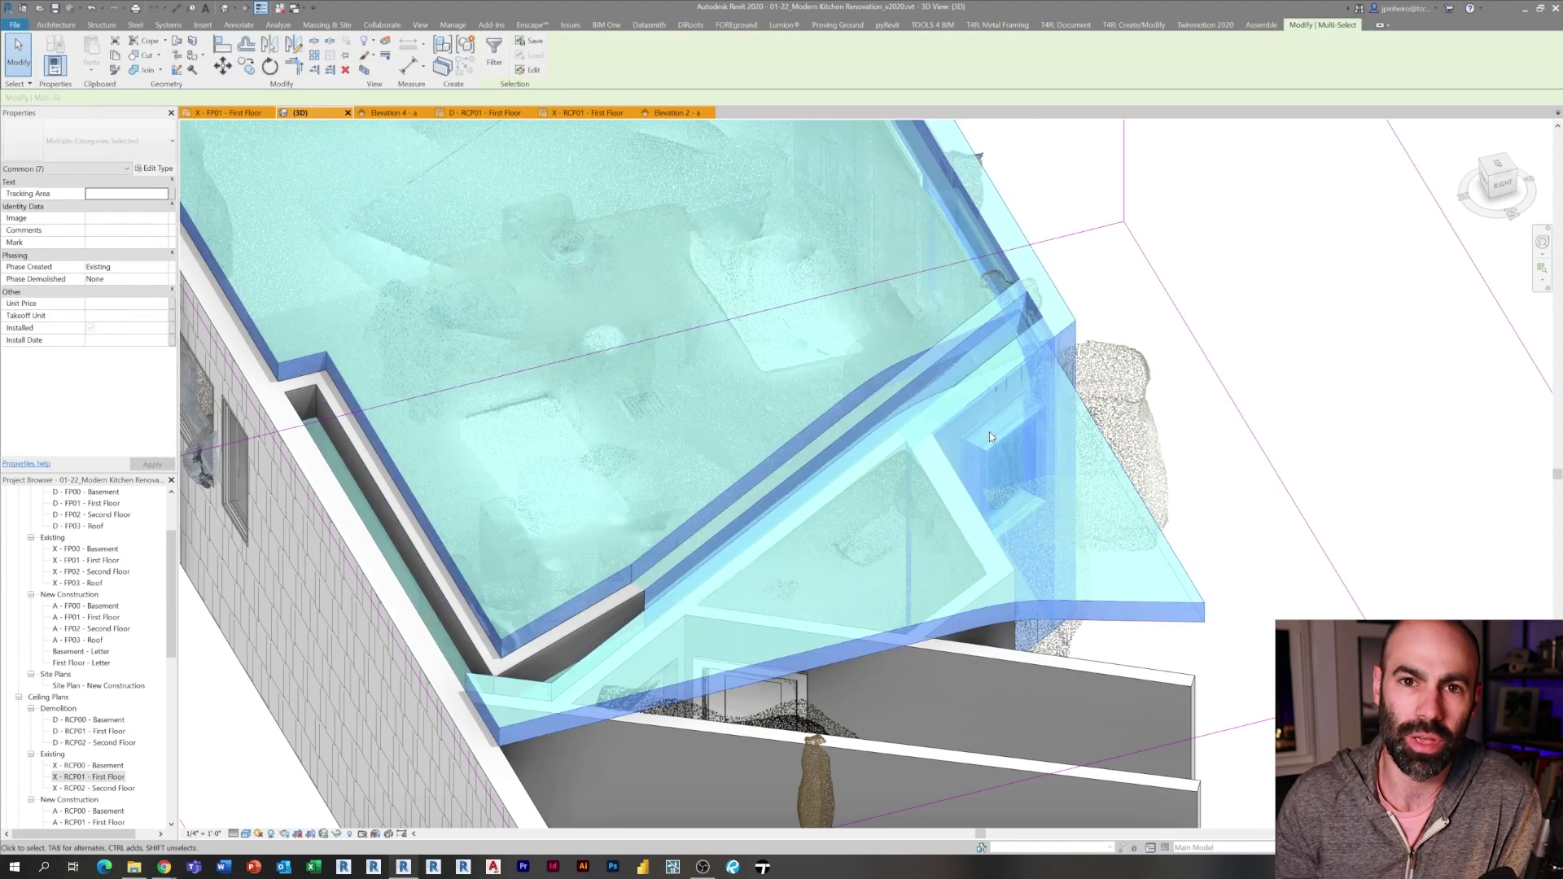
pyautogui.click(494, 49)
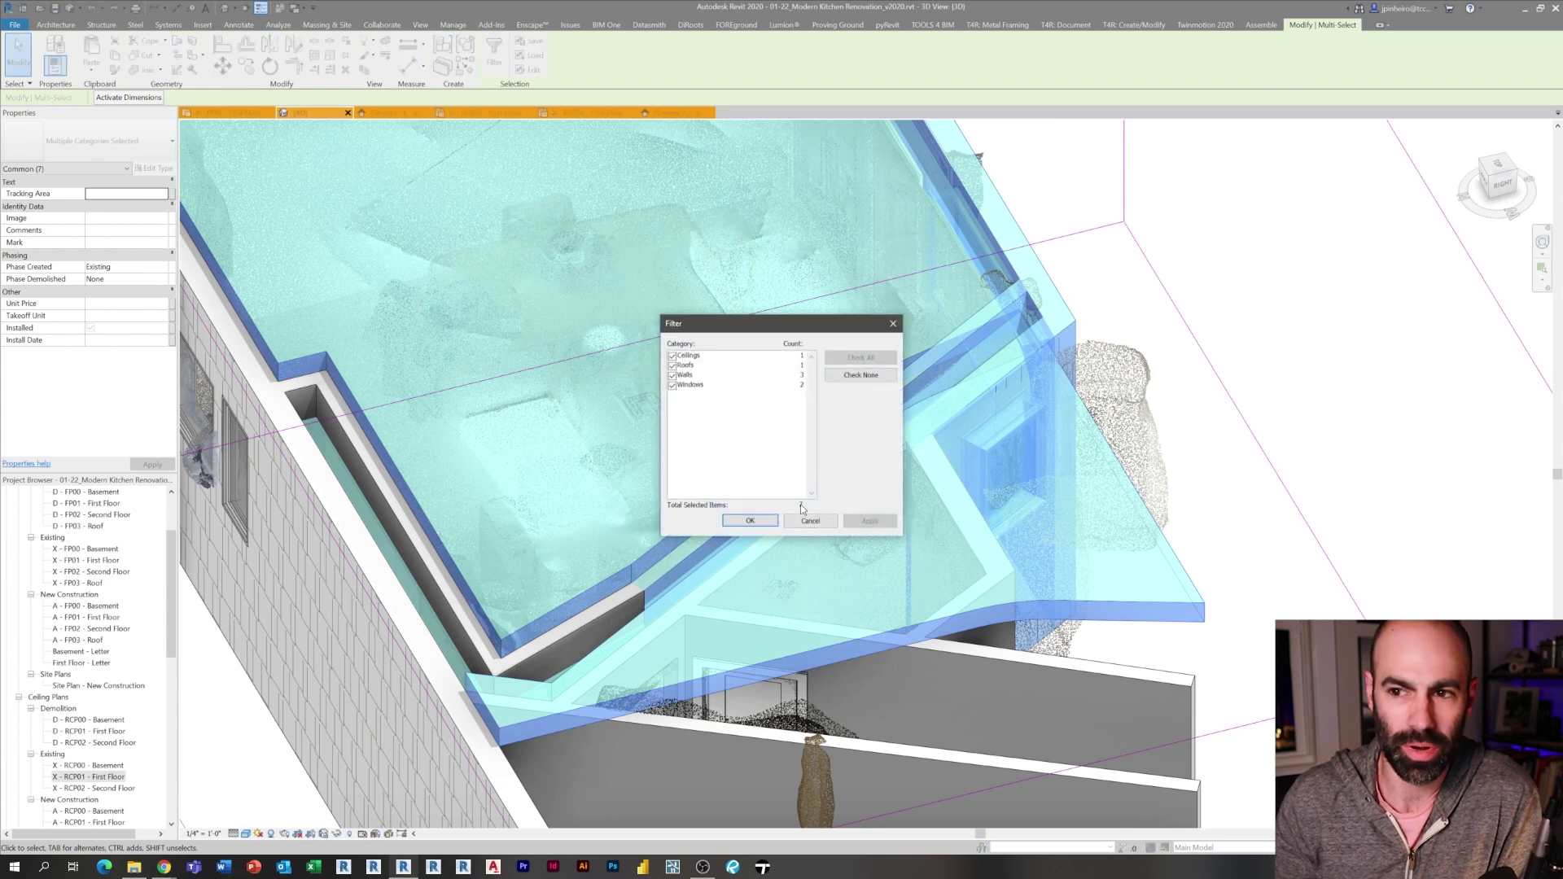
pyautogui.click(810, 521)
pyautogui.click(596, 710)
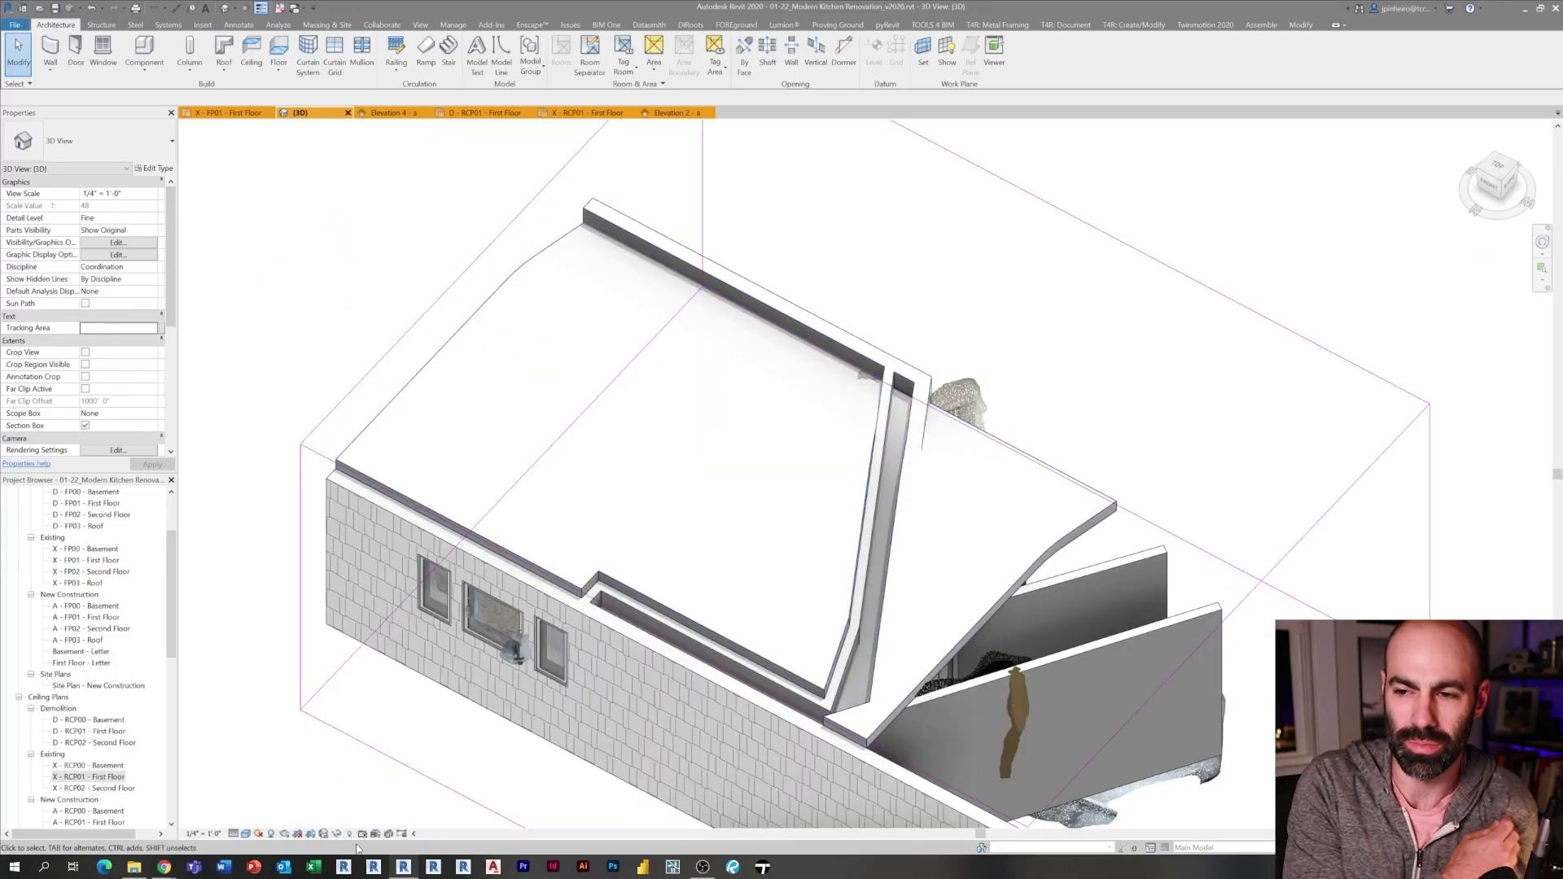
# Reveal the hidden elements around the window corner, review the selection by category without filtering it, and leave the reveal mode
pyautogui.click(349, 834)
pyautogui.moveTo(979, 337); pyautogui.dragTo(855, 427)
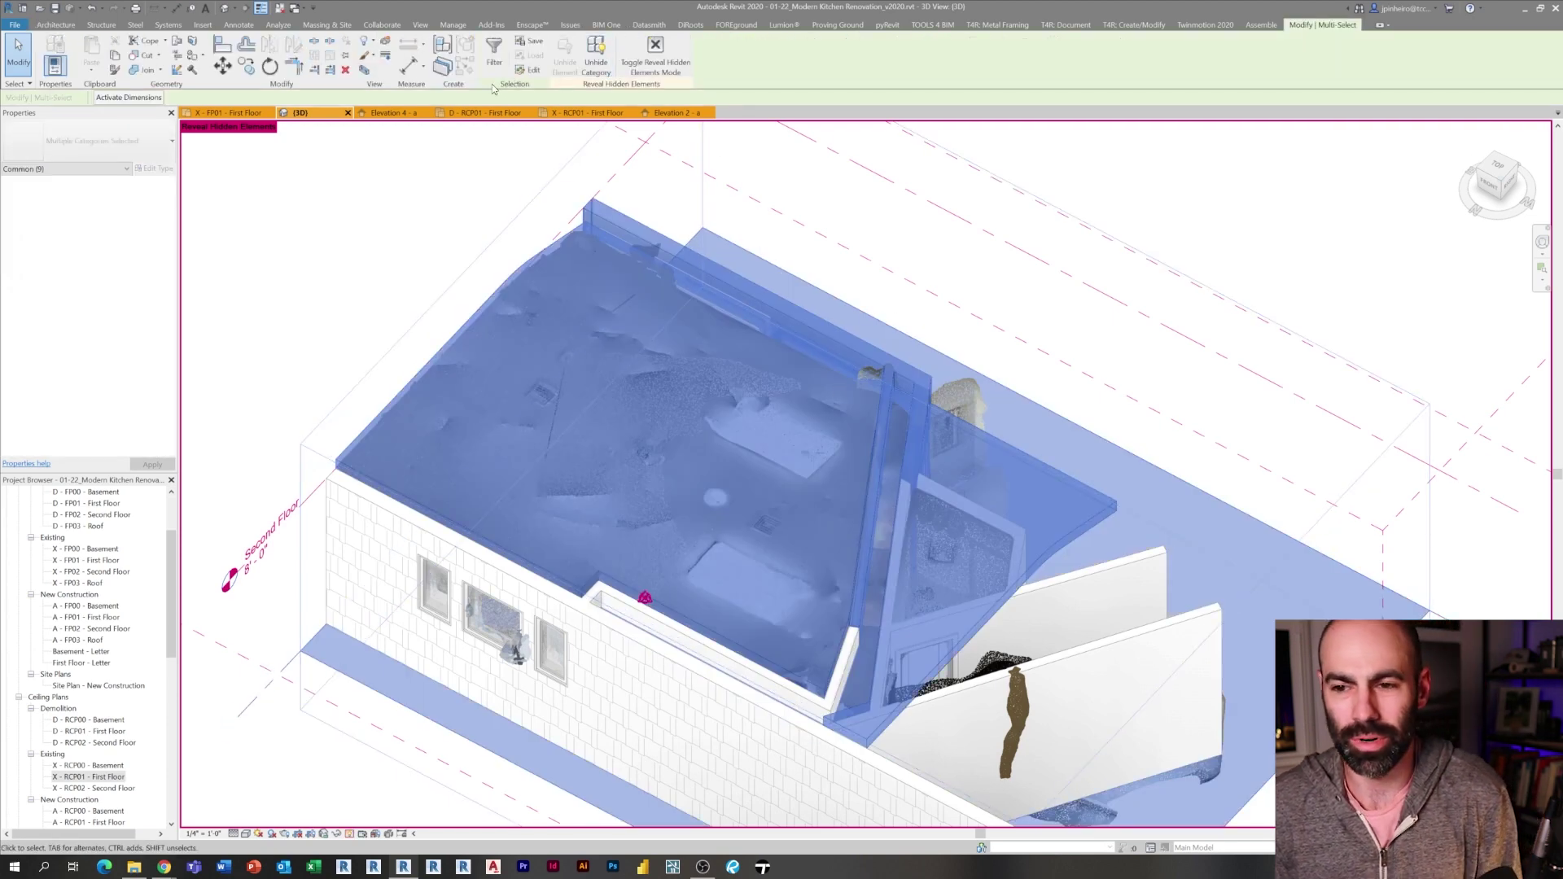
pyautogui.click(493, 58)
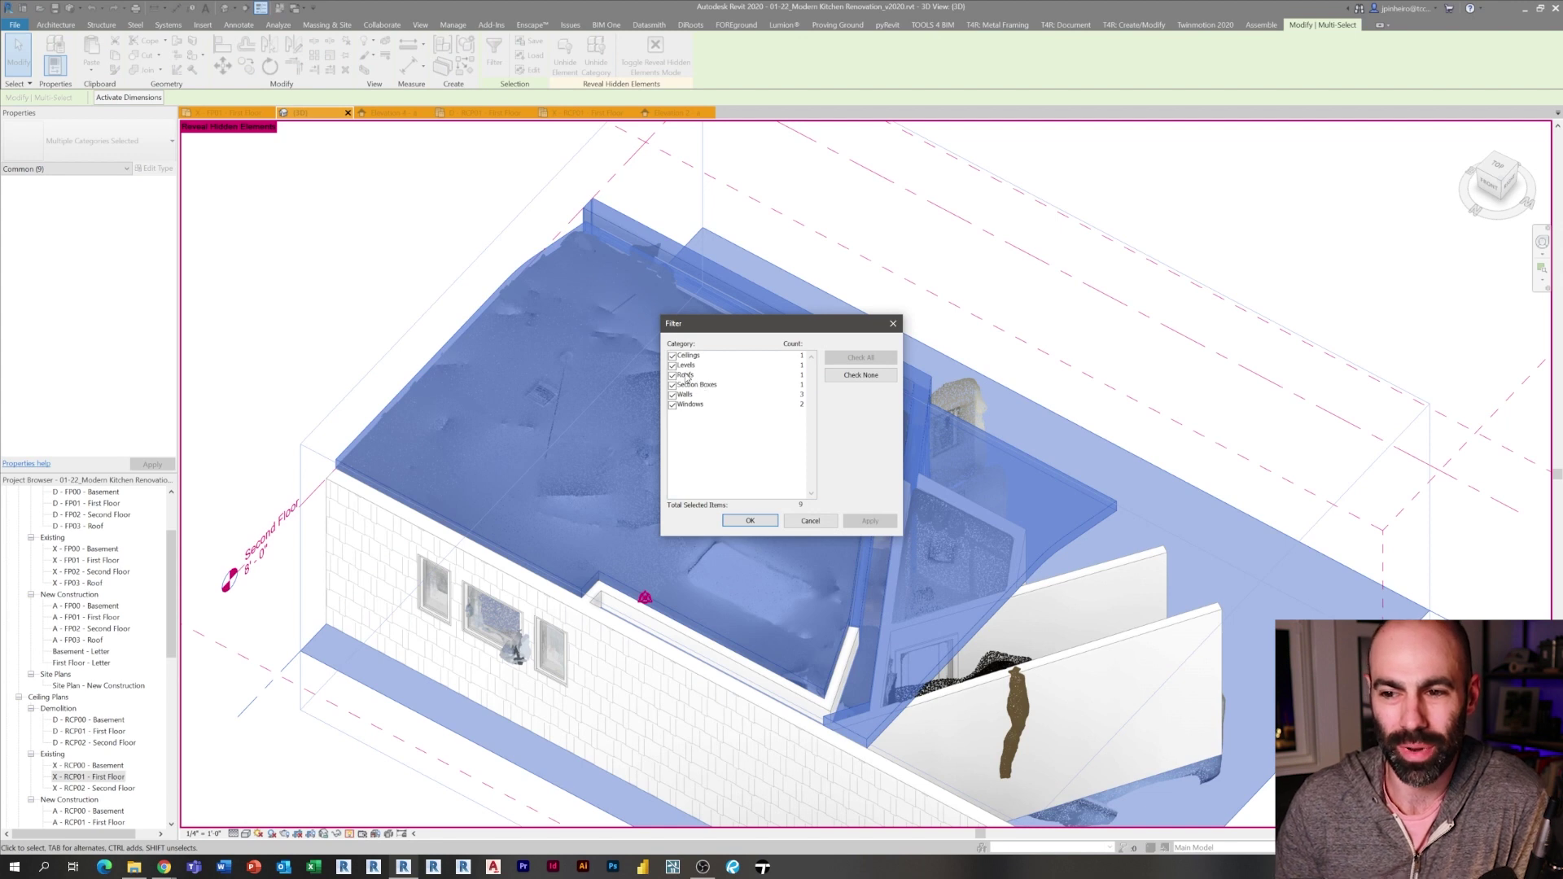
pyautogui.click(817, 525)
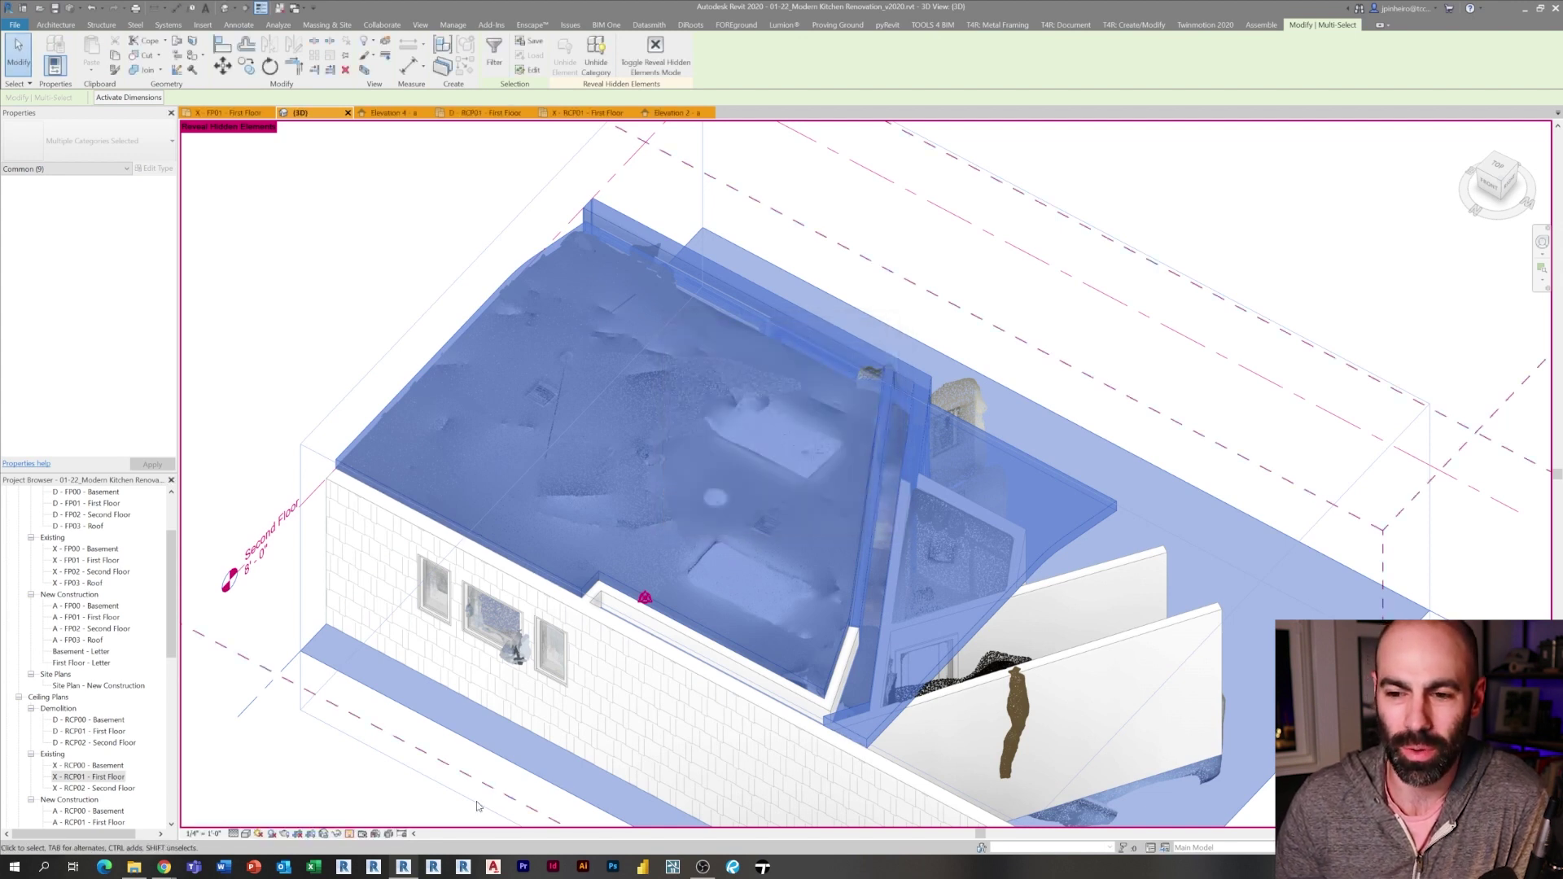
pyautogui.click(349, 835)
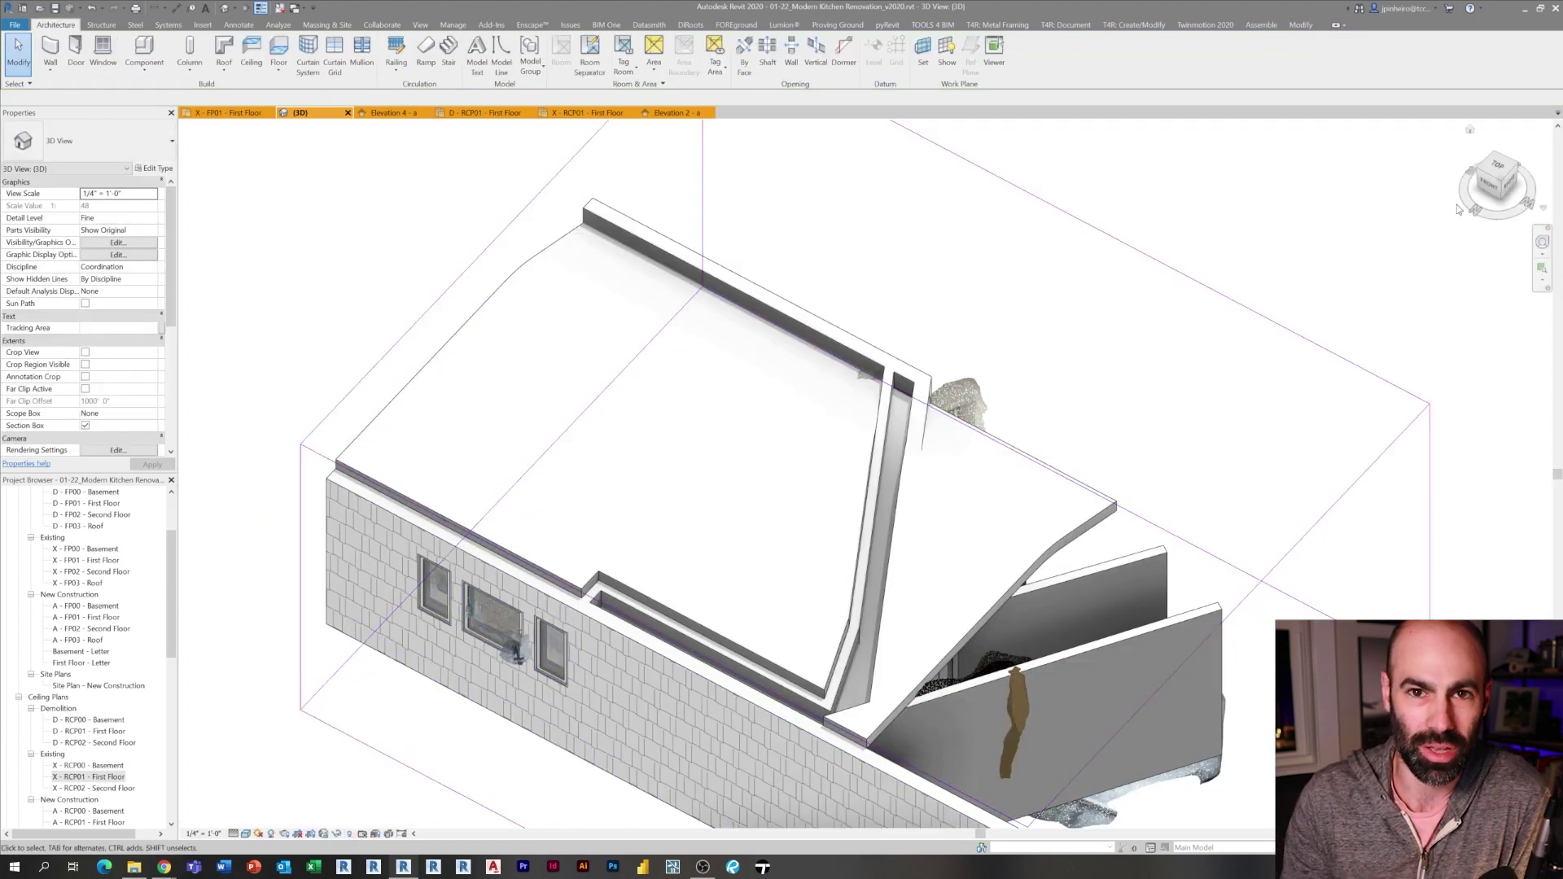
# Inspect the GWB soffit ceiling and the drywall ceiling roof where they meet the window wall at the corner
pyautogui.scroll(5, 867, 461)
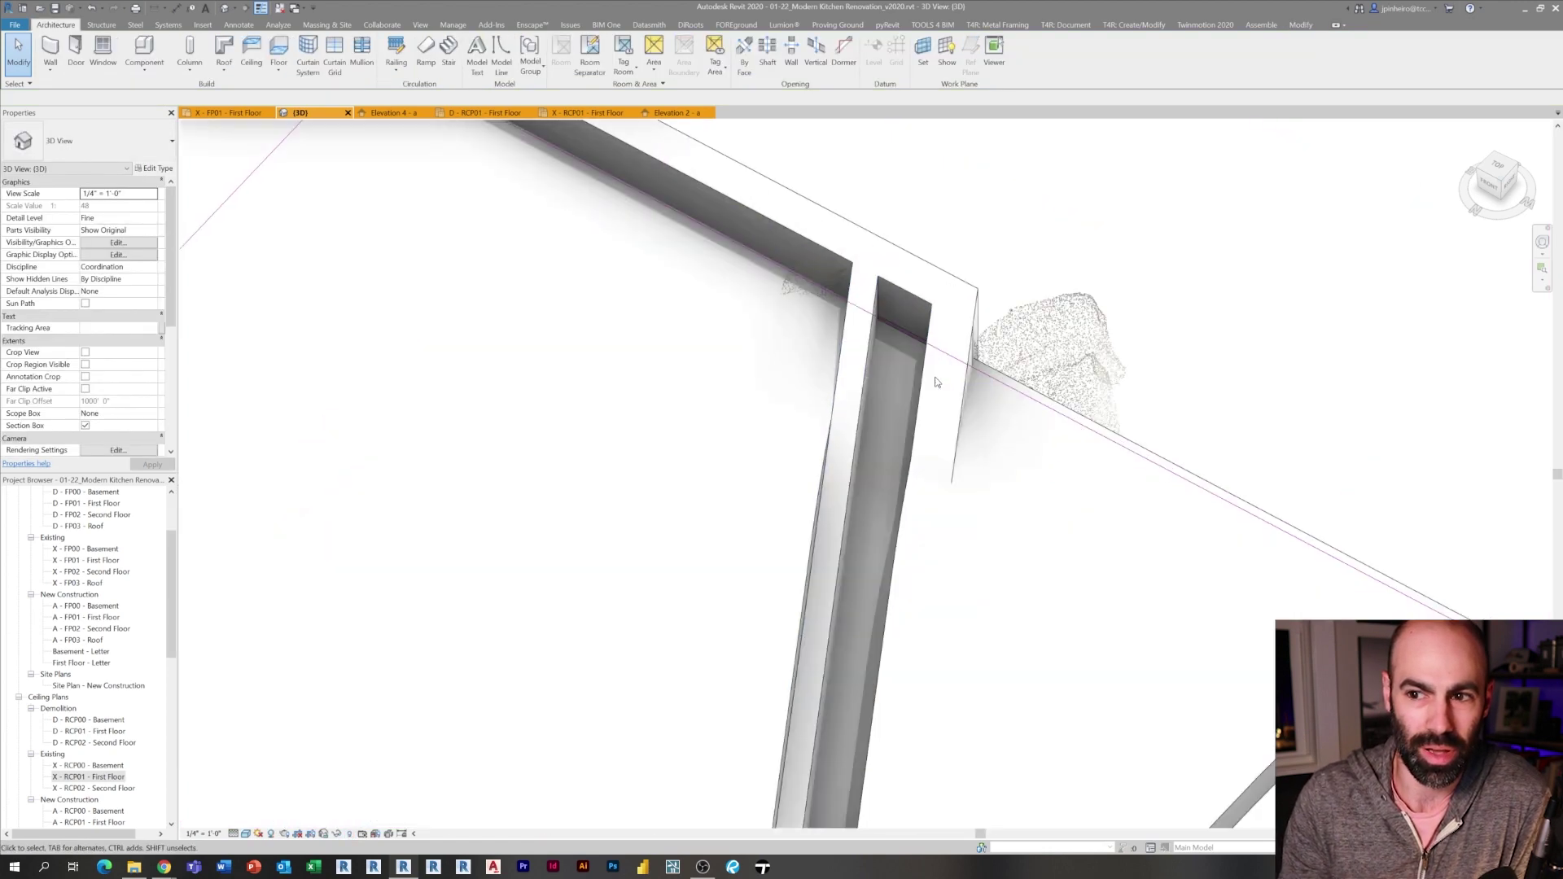
pyautogui.click(902, 342)
pyautogui.scroll(3, 907, 325)
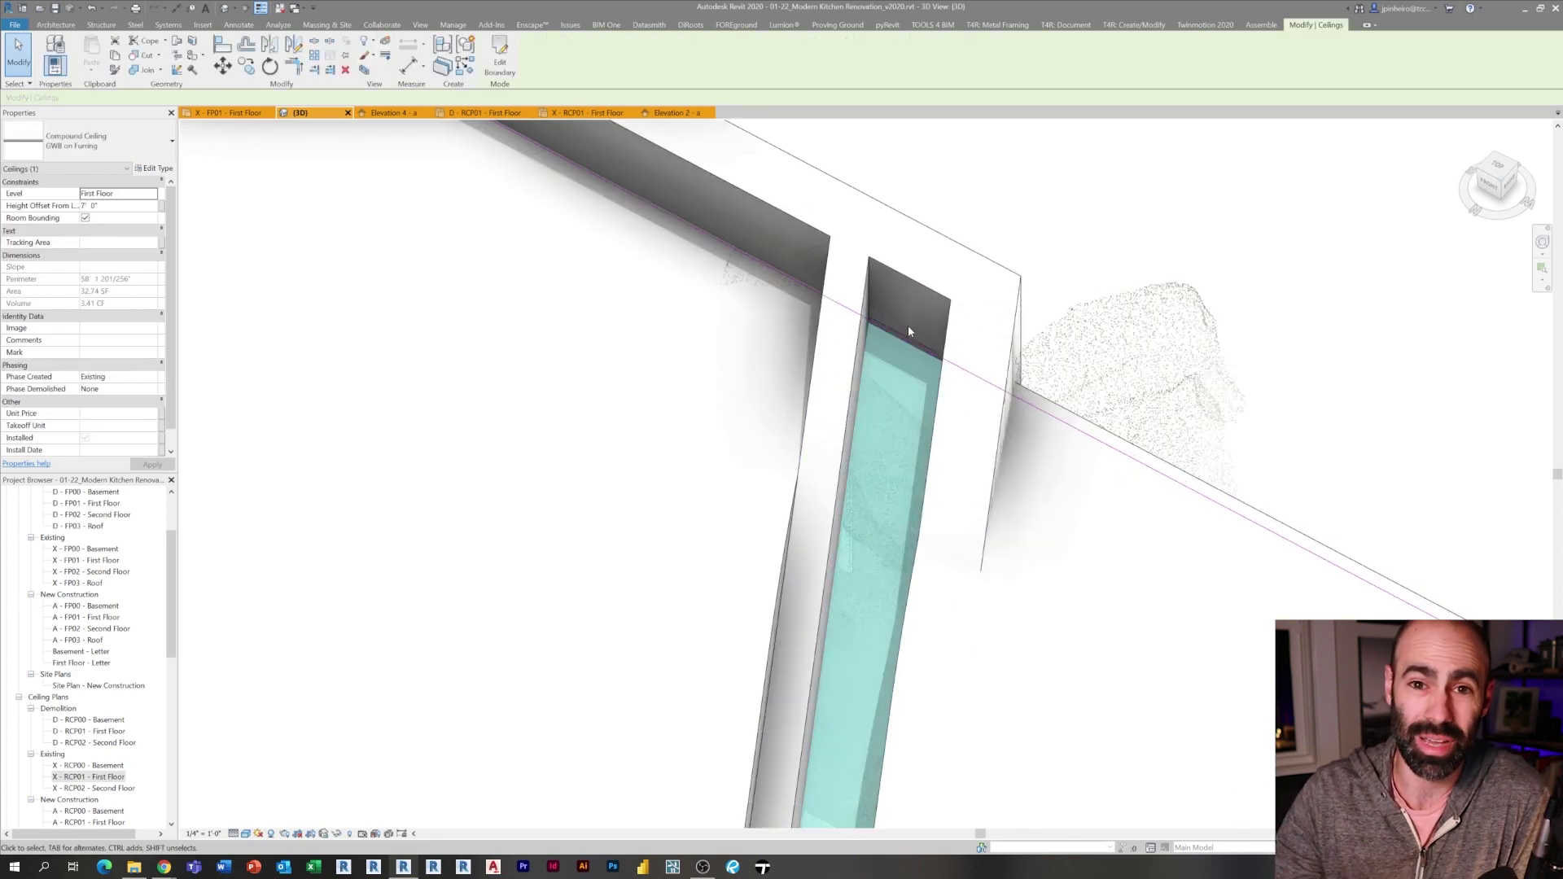
pyautogui.click(955, 262)
pyautogui.click(1052, 490)
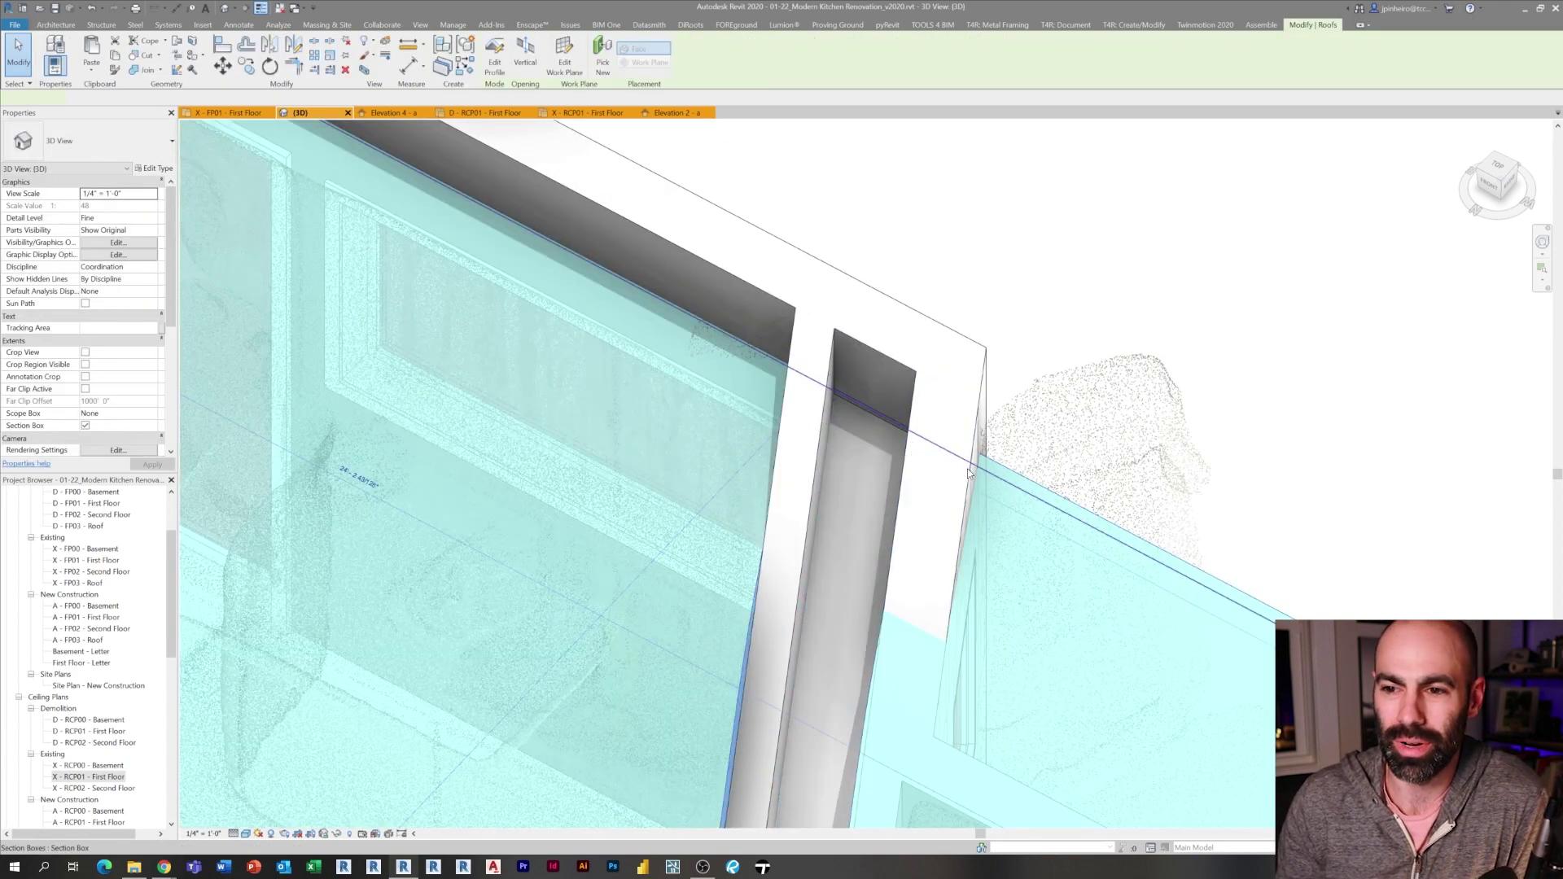
pyautogui.scroll(3, 901, 401)
pyautogui.scroll(-4, 897, 407)
pyautogui.click(1028, 363)
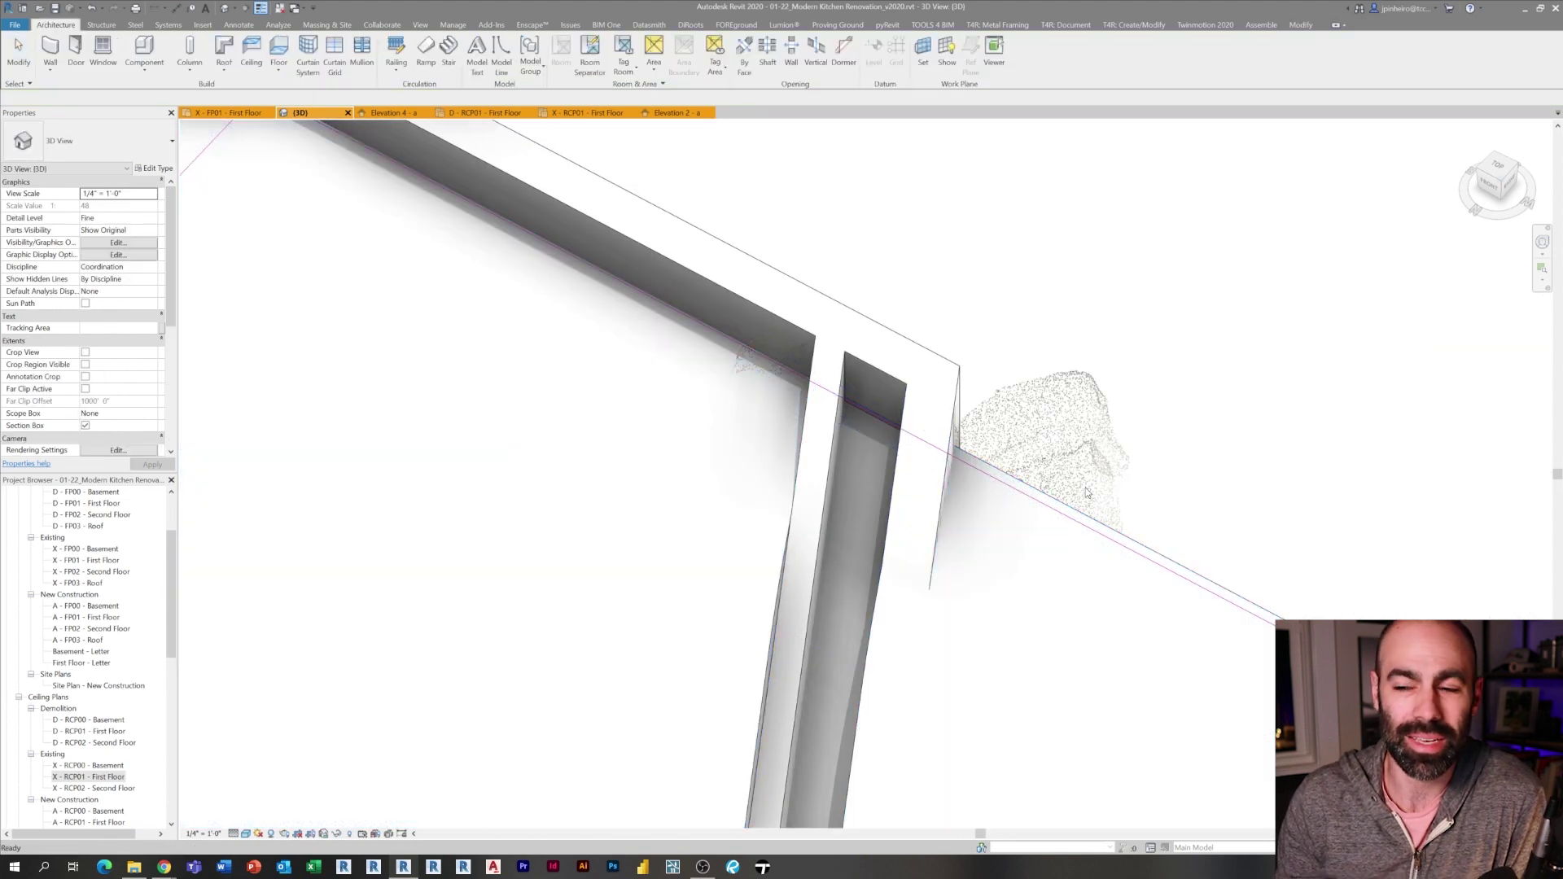
# Isolate the drywall ceiling roof and examine the end of its vertical opening at the window corner
pyautogui.click(1079, 512)
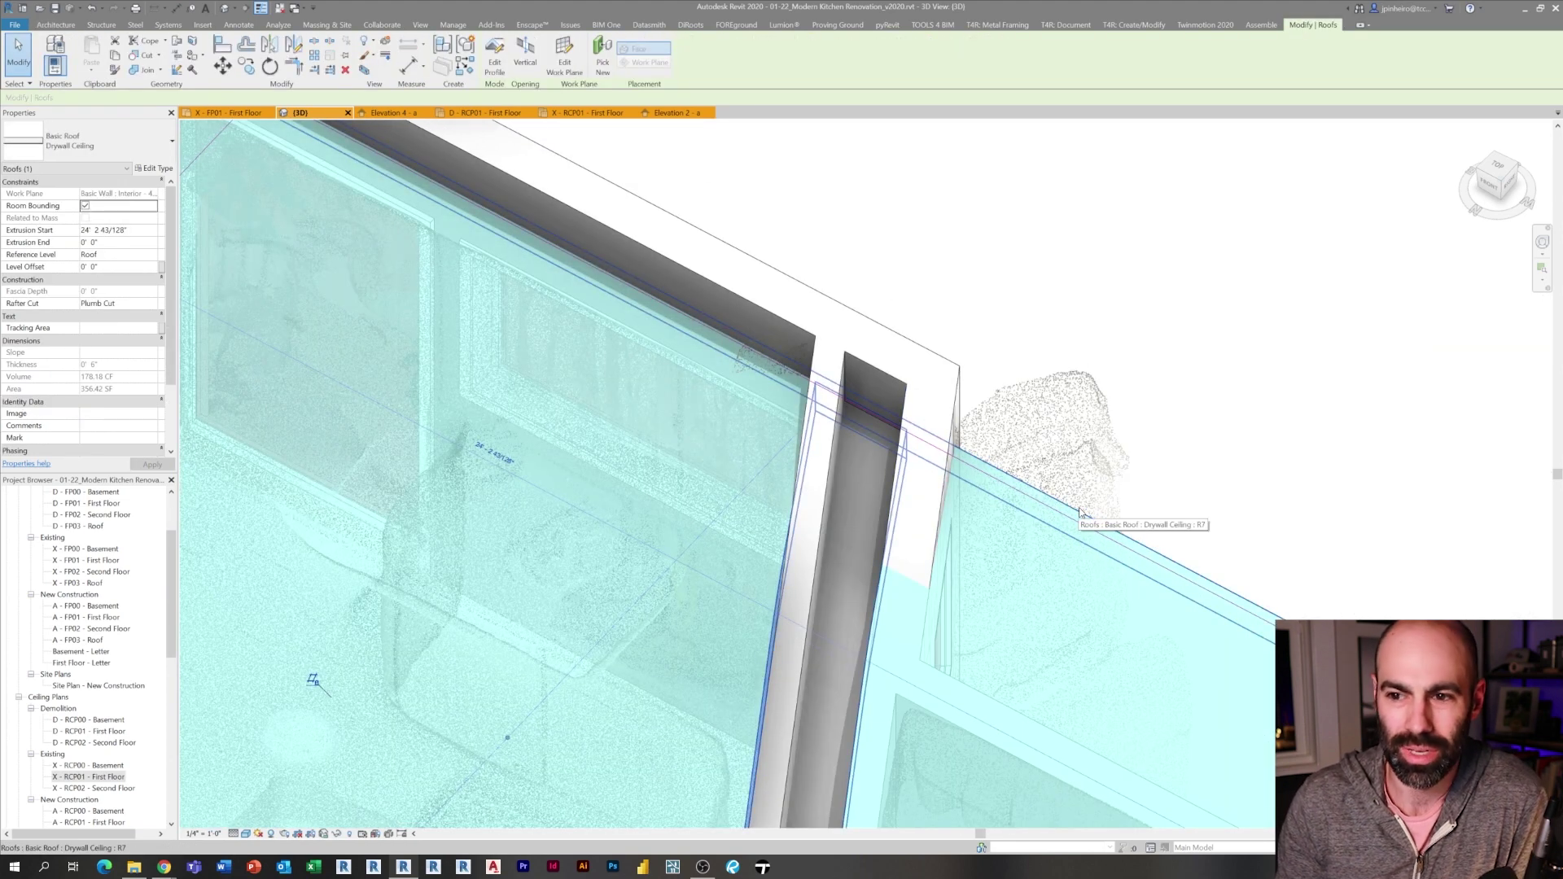
pyautogui.press('i')
pyautogui.click(1022, 454)
pyautogui.scroll(3, 896, 397)
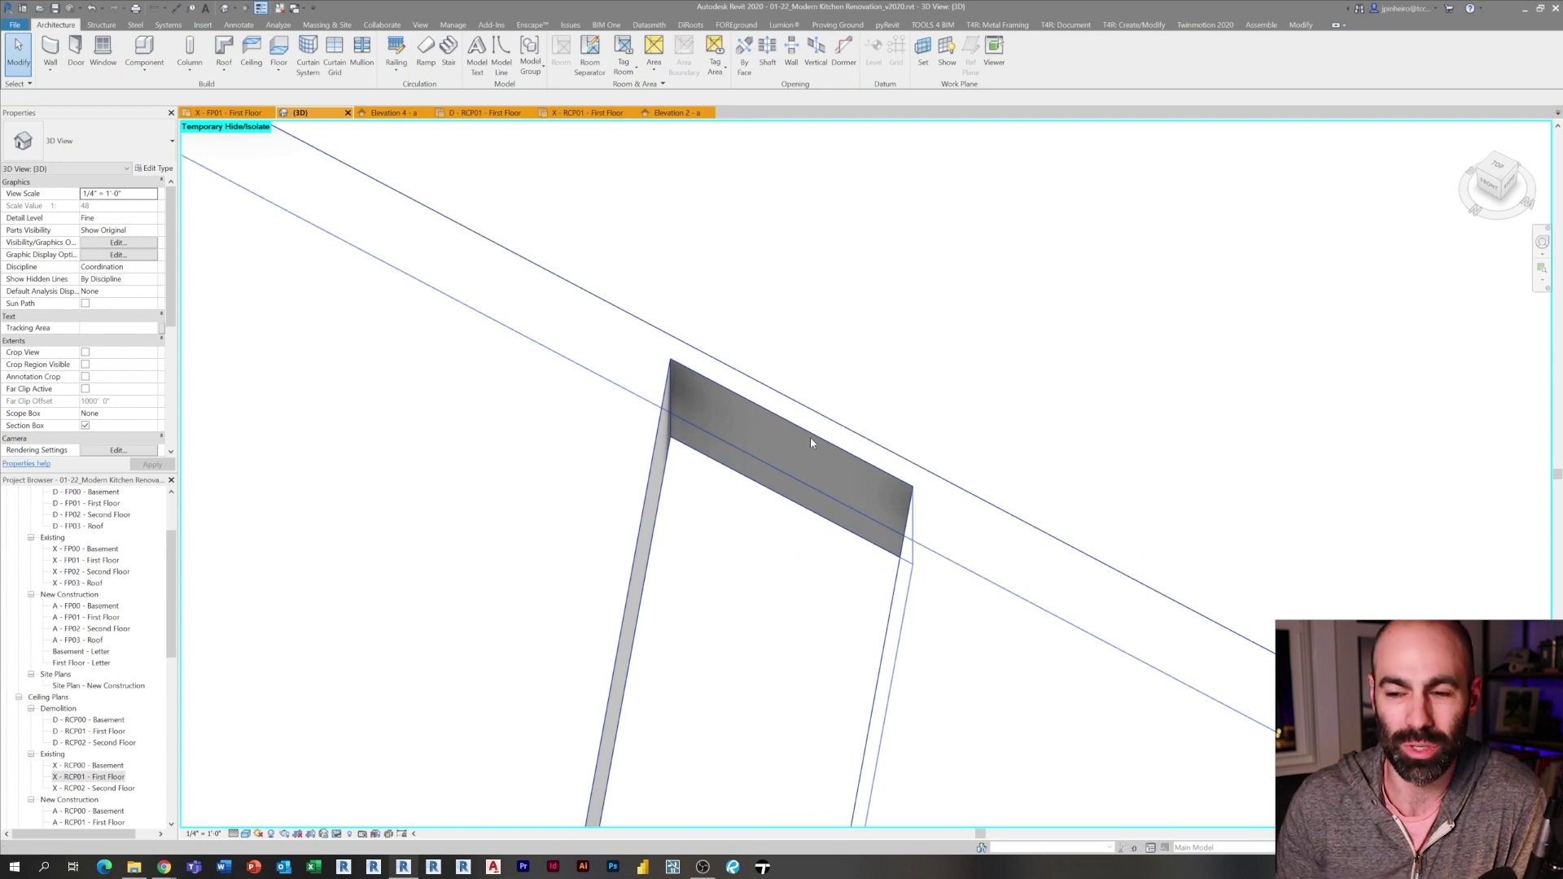
pyautogui.click(811, 442)
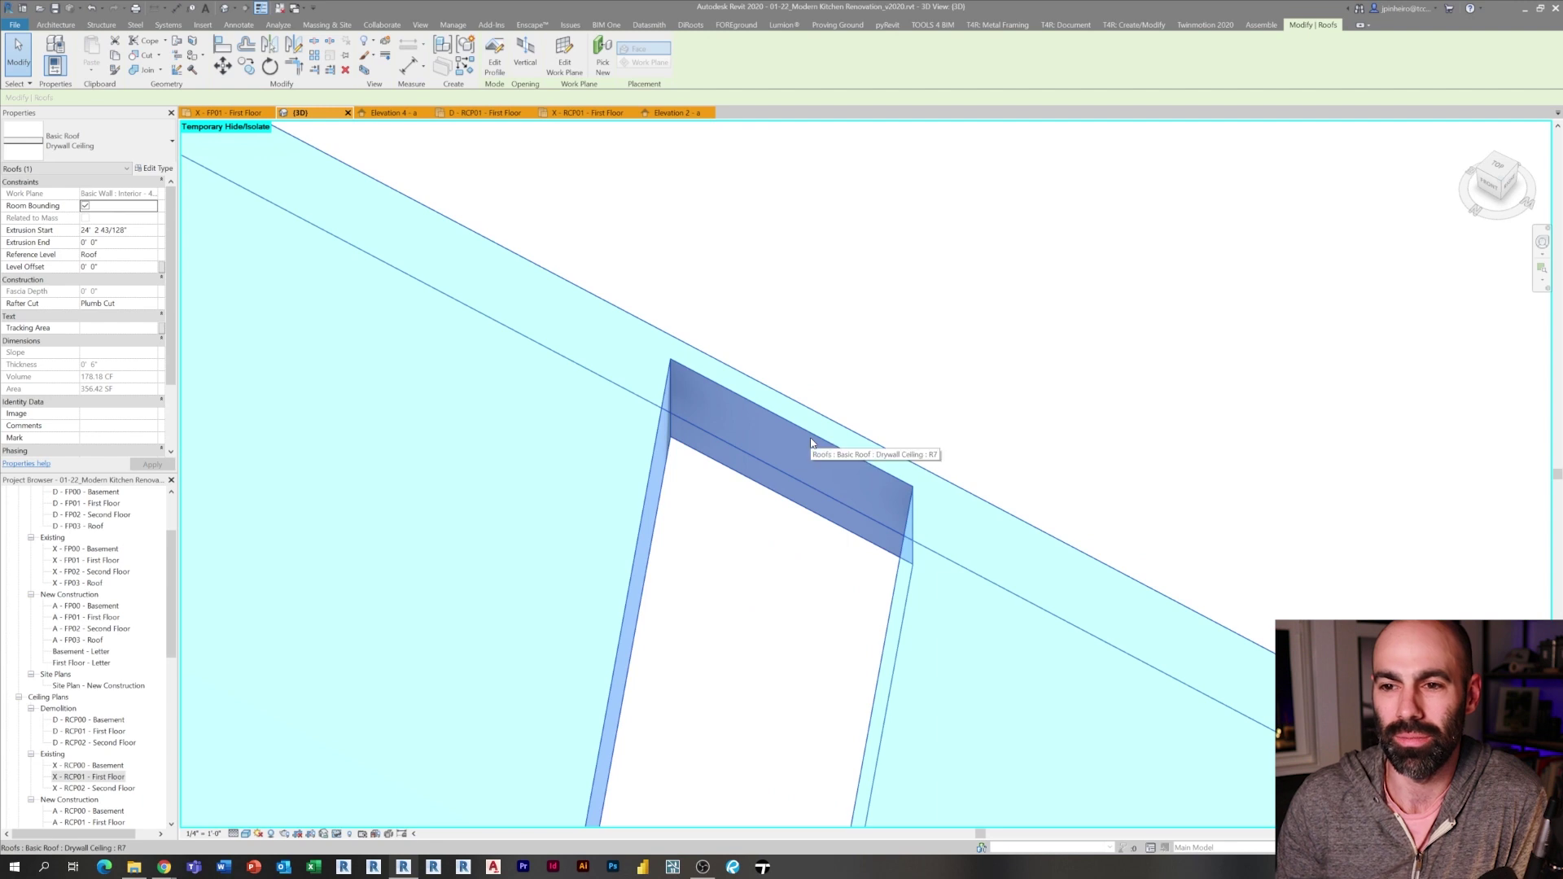
# Check the kitchen ceiling profile in the Section 1 view and return to the 3D view
pyautogui.click(844, 363)
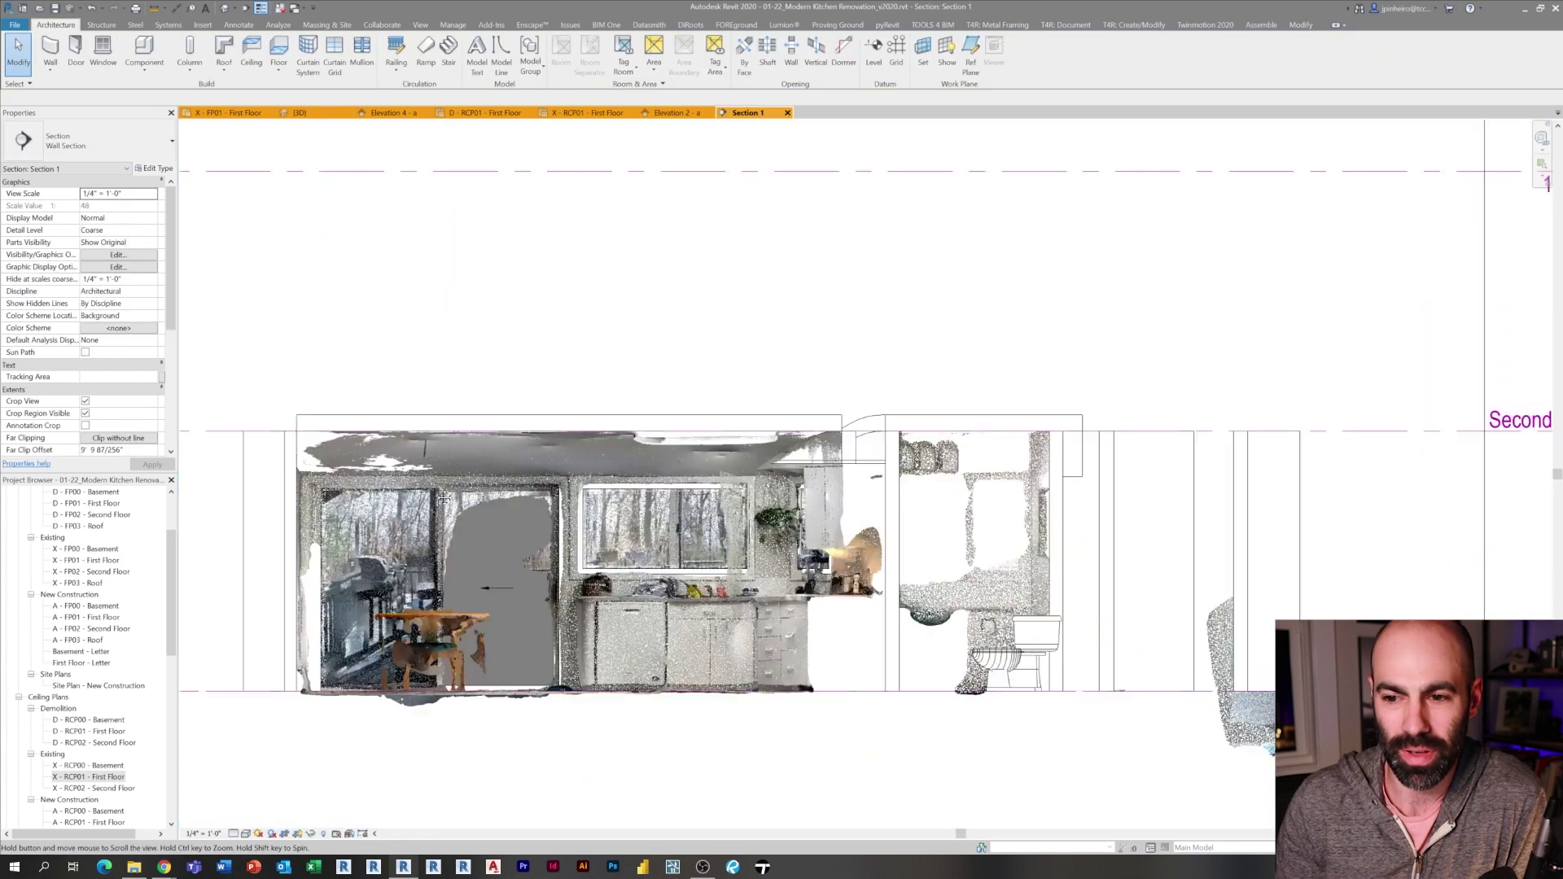
pyautogui.moveTo(750, 122); pyautogui.dragTo(638, 151, button='middle')
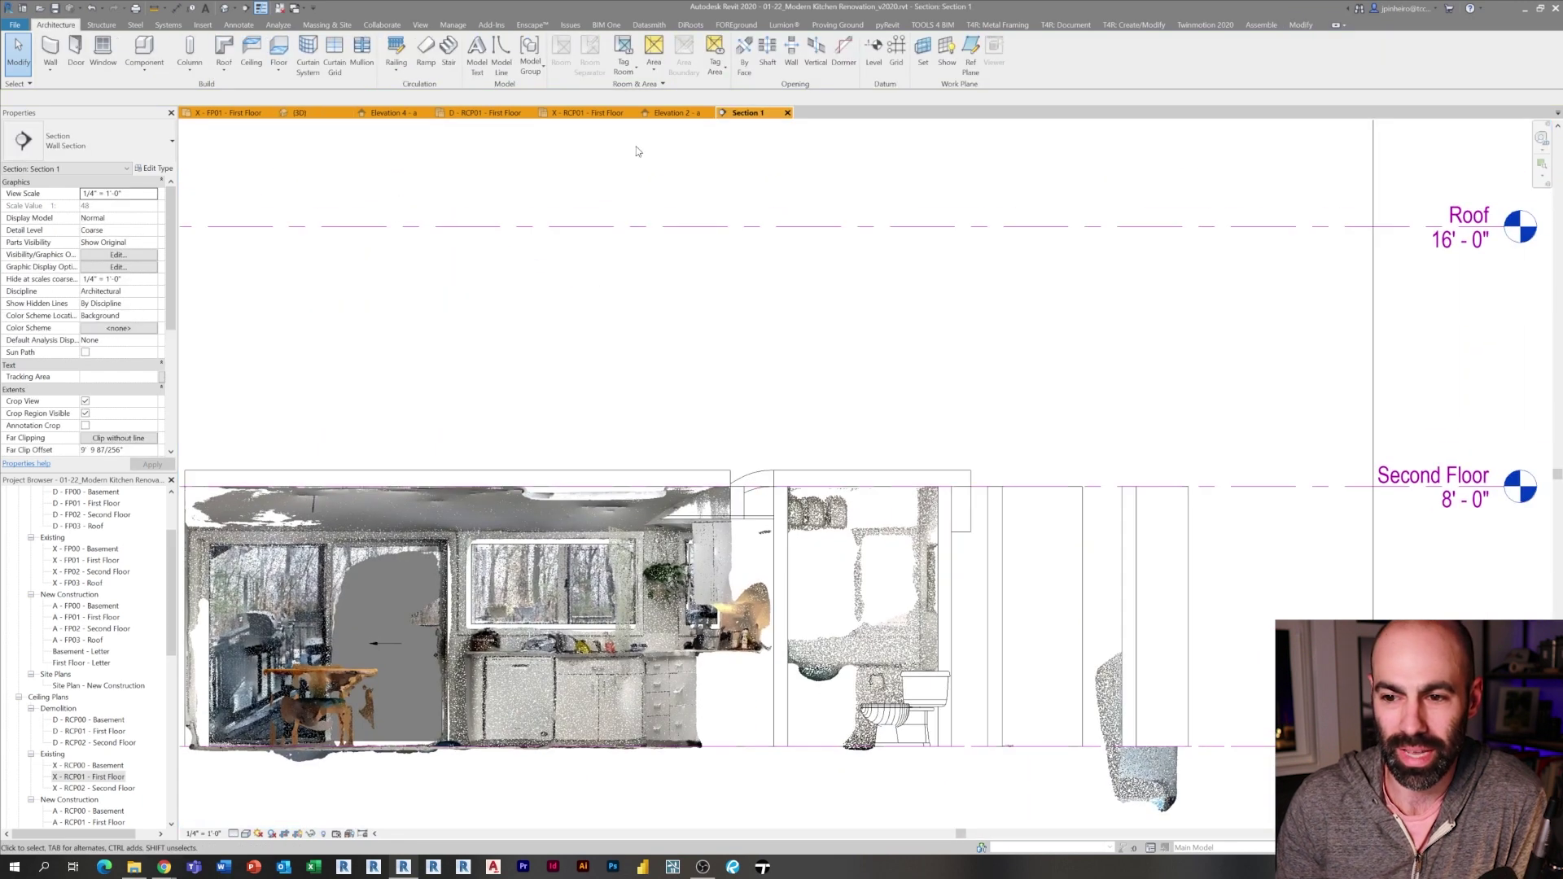
pyautogui.click(225, 8)
# Open the sketch of the vertical opening in the drywall ceiling roof and select its short end line at the window corner
pyautogui.keyDown('shift'); pyautogui.moveTo(489, 366); pyautogui.dragTo(793, 464, button='middle'); pyautogui.keyUp('shift')
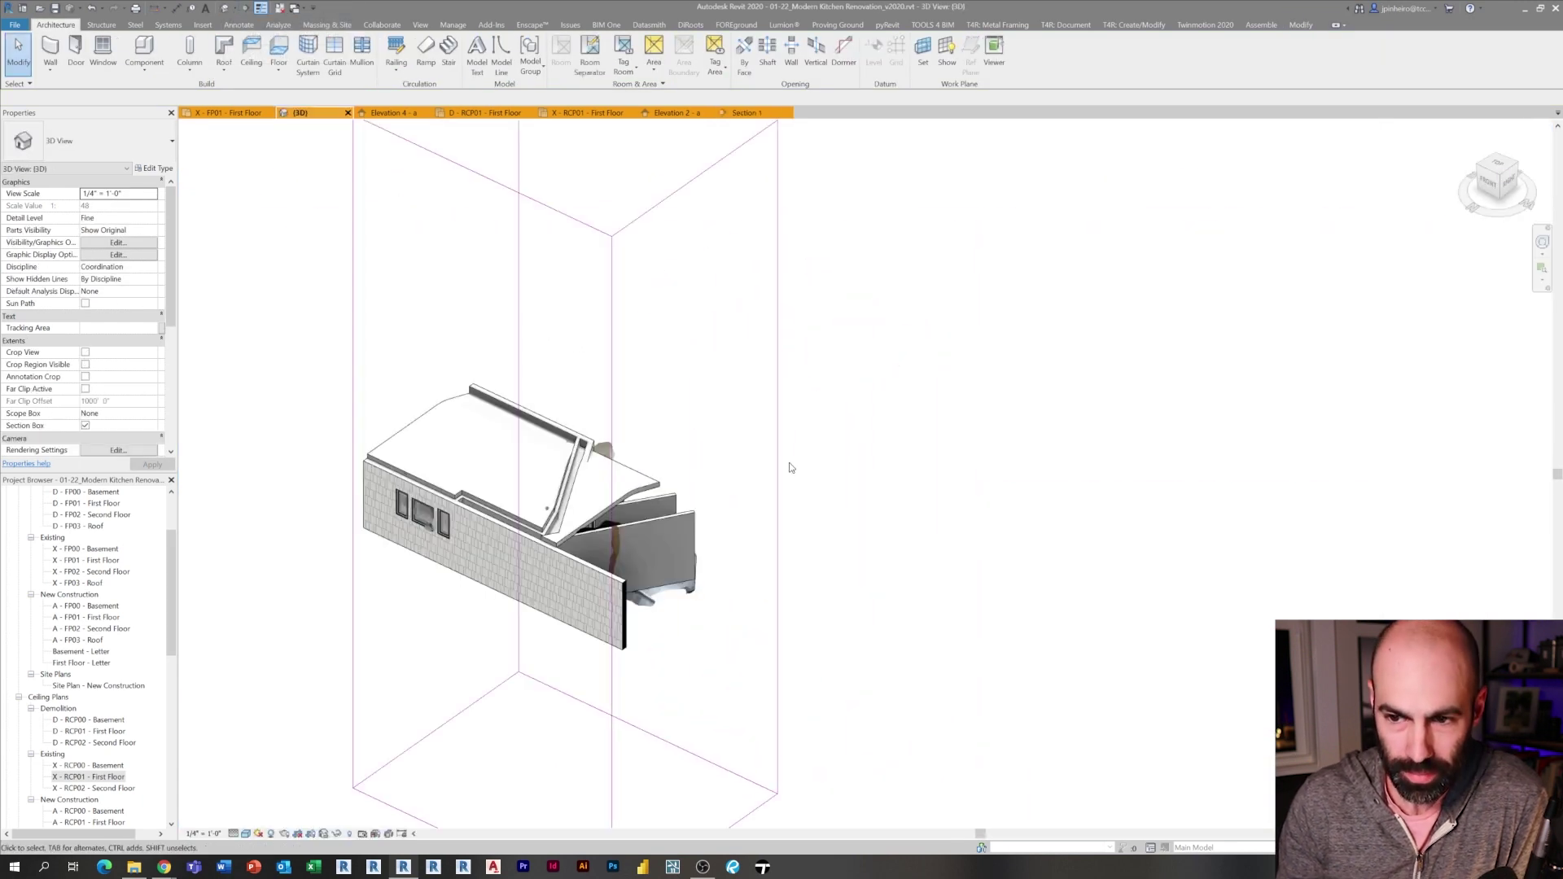
pyautogui.scroll(3, 588, 500)
pyautogui.click(588, 500)
pyautogui.moveTo(578, 350); pyautogui.dragTo(709, 346, button='middle')
pyautogui.click(526, 55)
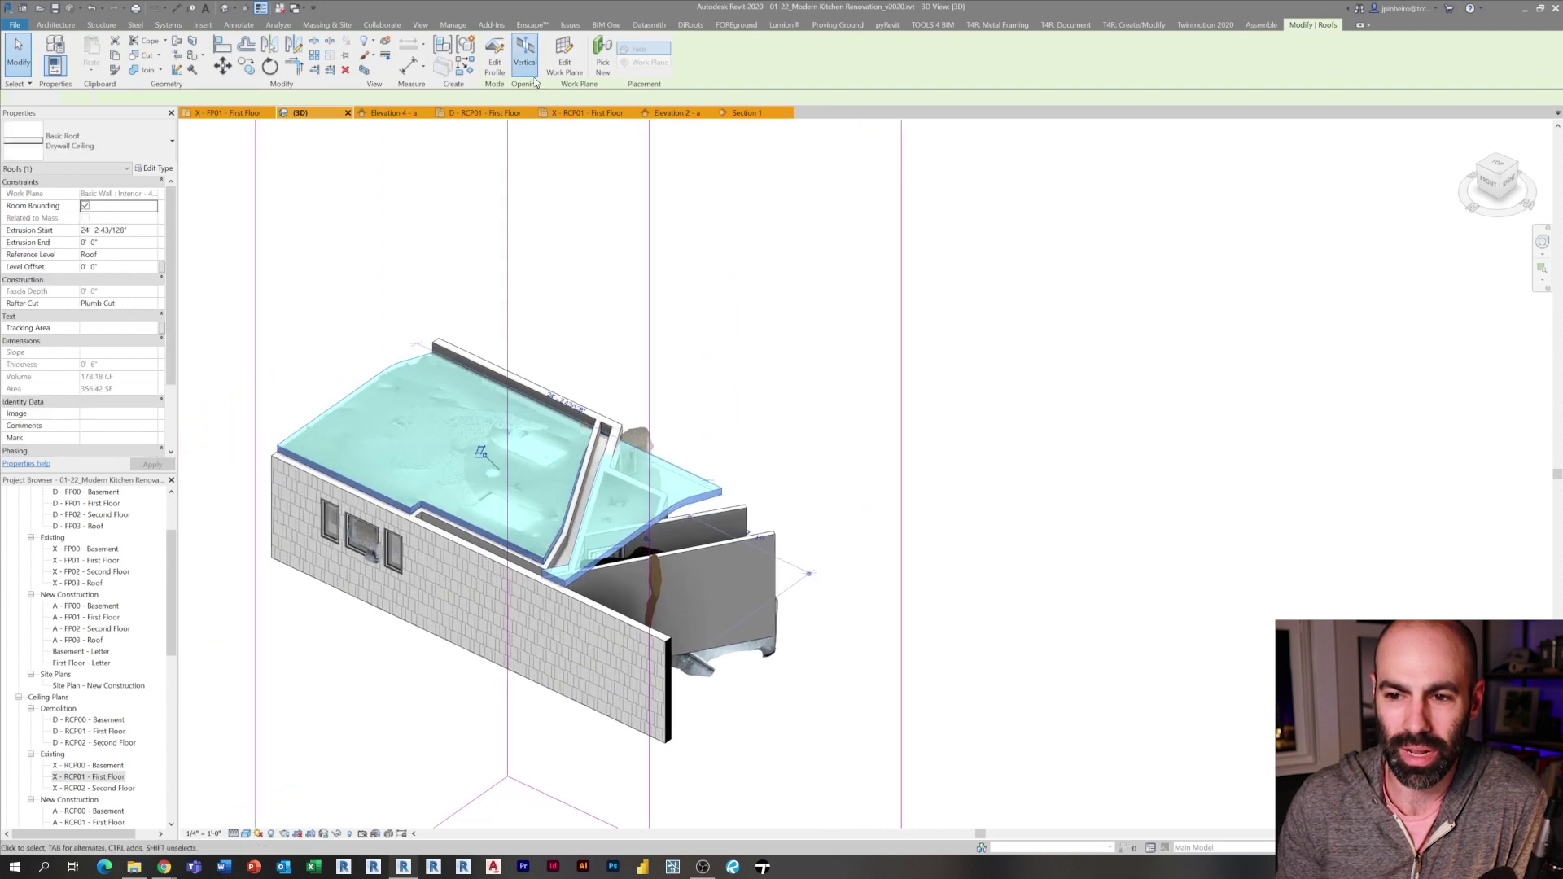
pyautogui.keyDown('shift'); pyautogui.moveTo(624, 694); pyautogui.dragTo(605, 544, button='middle'); pyautogui.keyUp('shift')
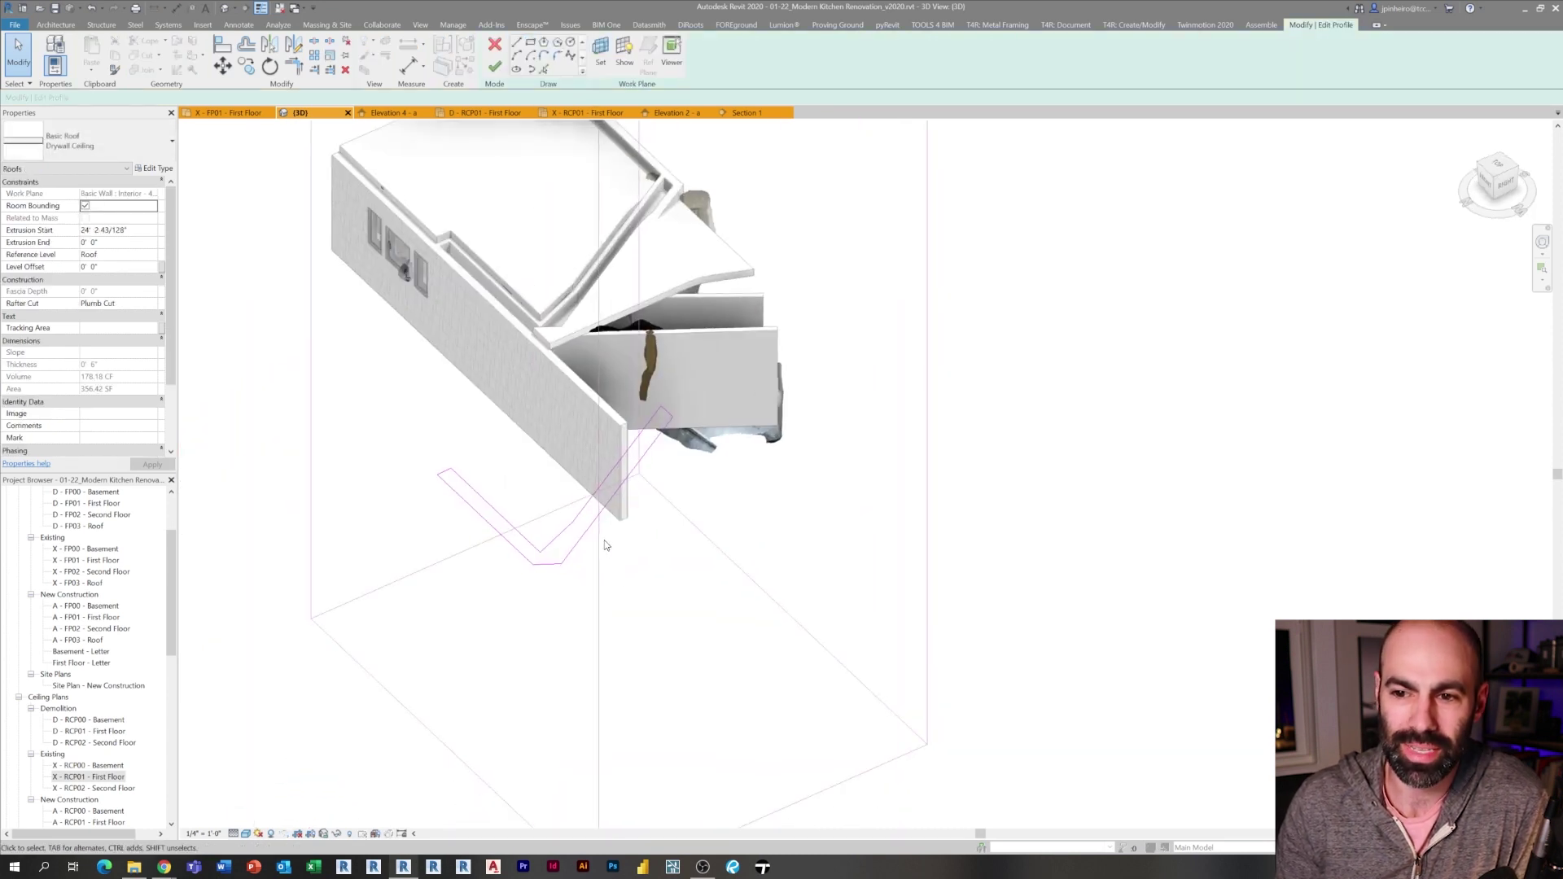
pyautogui.scroll(3, 651, 423)
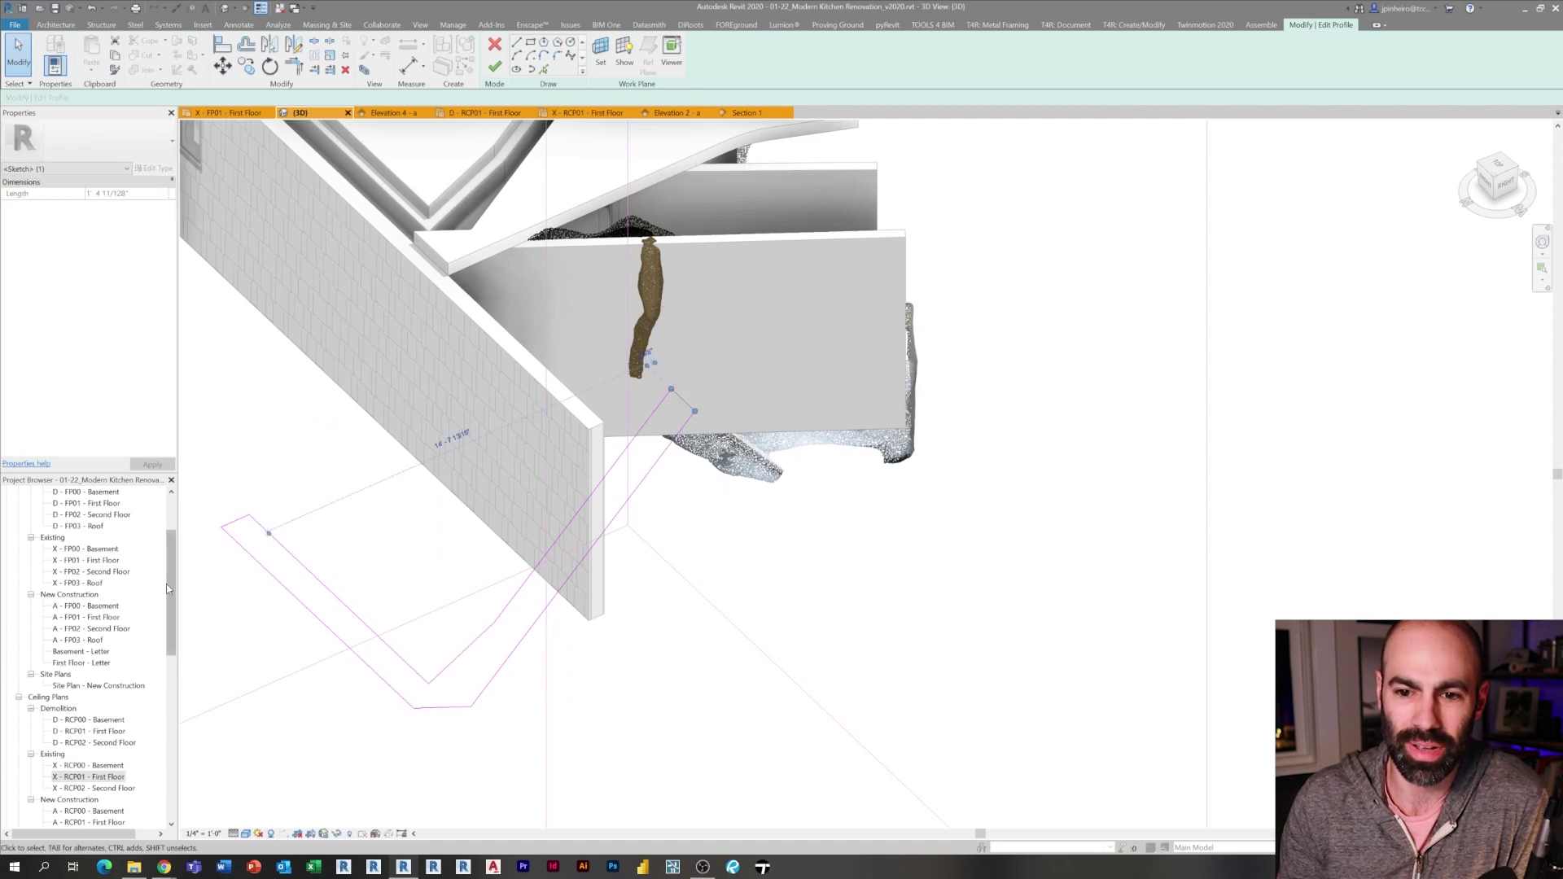
# Open the floor plan X - FP01 - First Floor and check the opening sketch against the kitchen walls and point cloud
pyautogui.scroll(3, 166, 587)
pyautogui.click(136, 582)
pyautogui.doubleClick(104, 652)
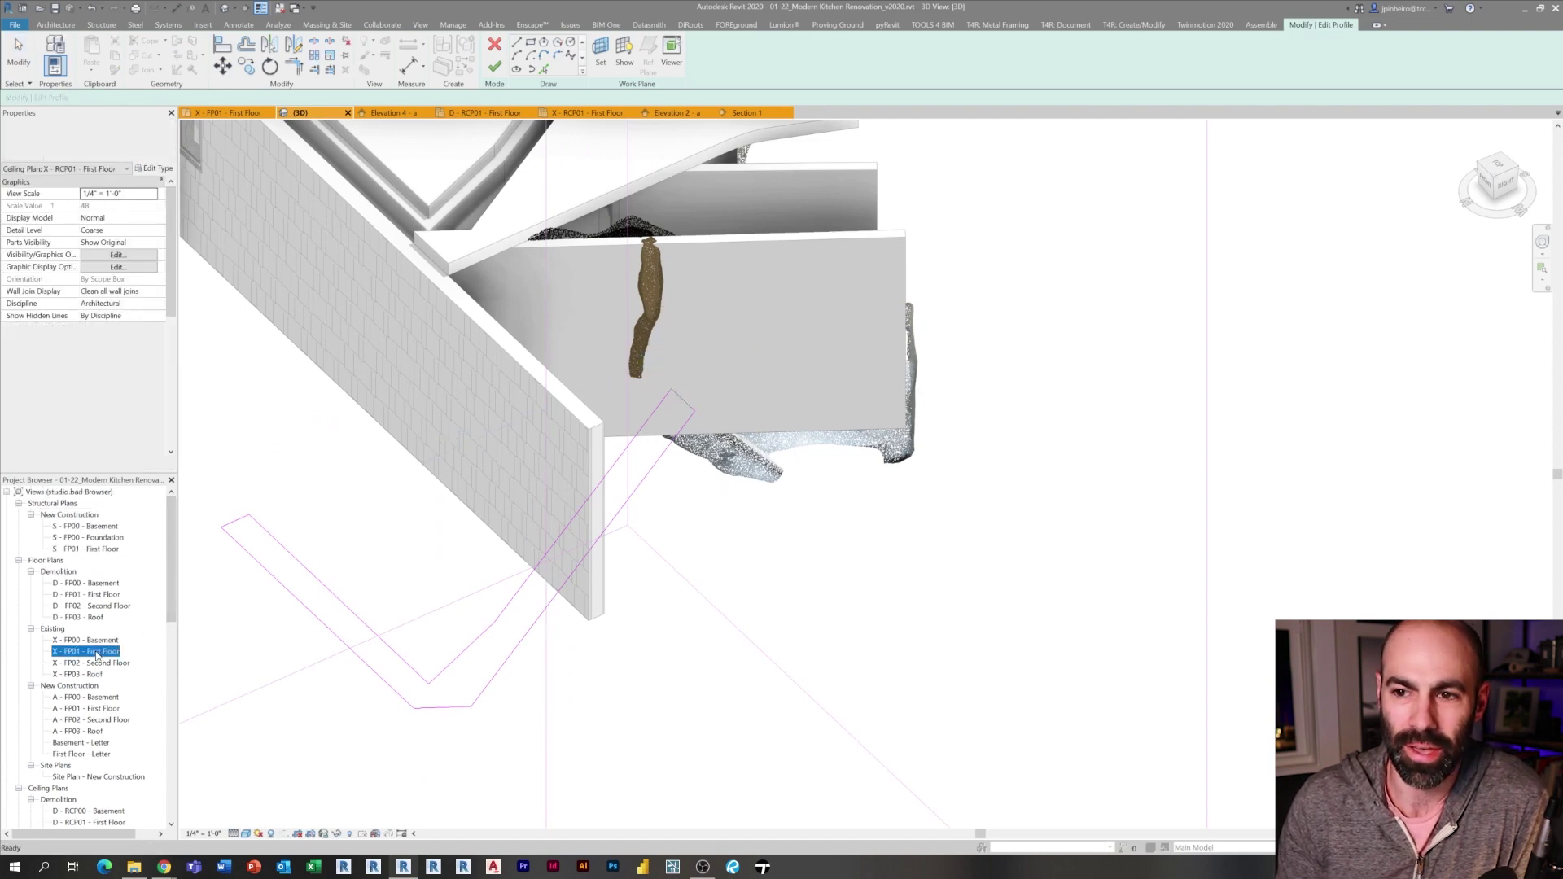
pyautogui.scroll(5, 763, 271)
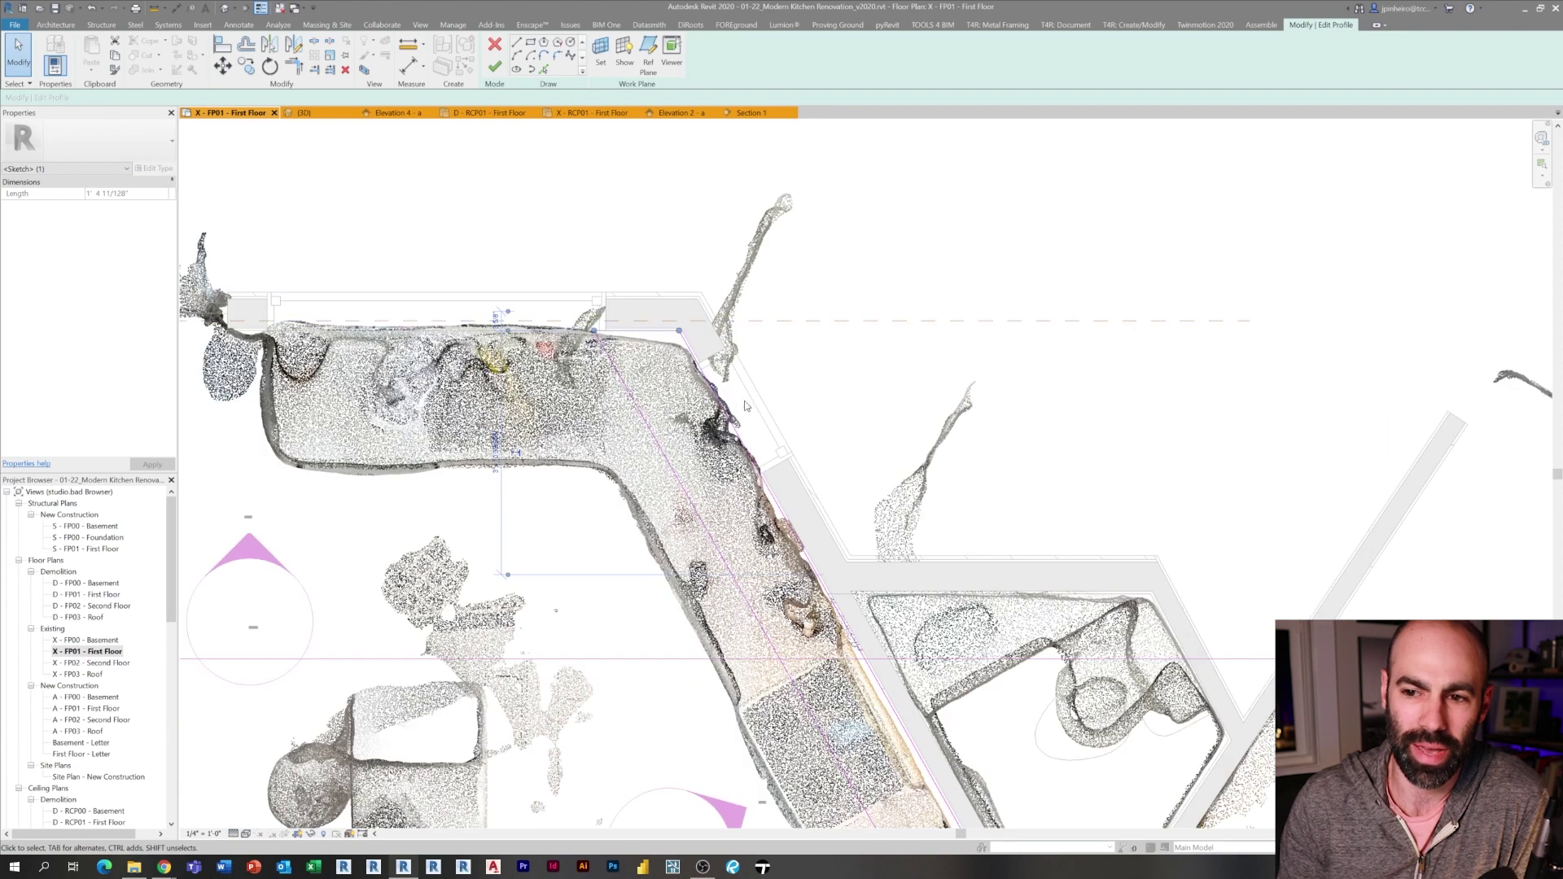
pyautogui.scroll(-4, 745, 402)
pyautogui.moveTo(746, 663); pyautogui.dragTo(661, 566, button='middle')
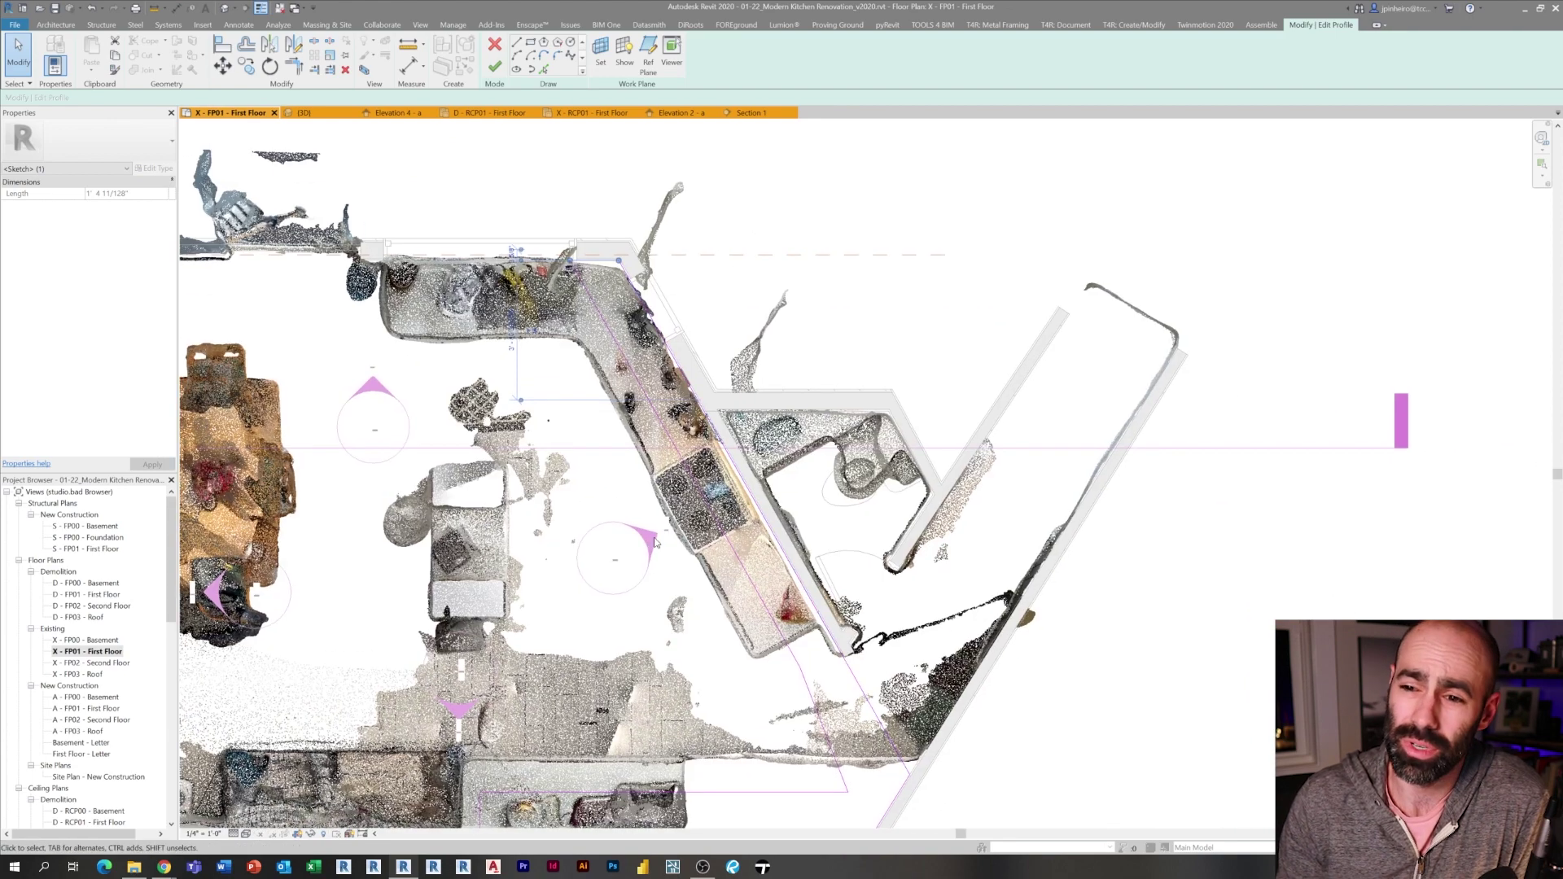
pyautogui.press('Escape')
# Check the sloped ceiling against the point cloud in Elevation 4 - a
pyautogui.click(394, 113)
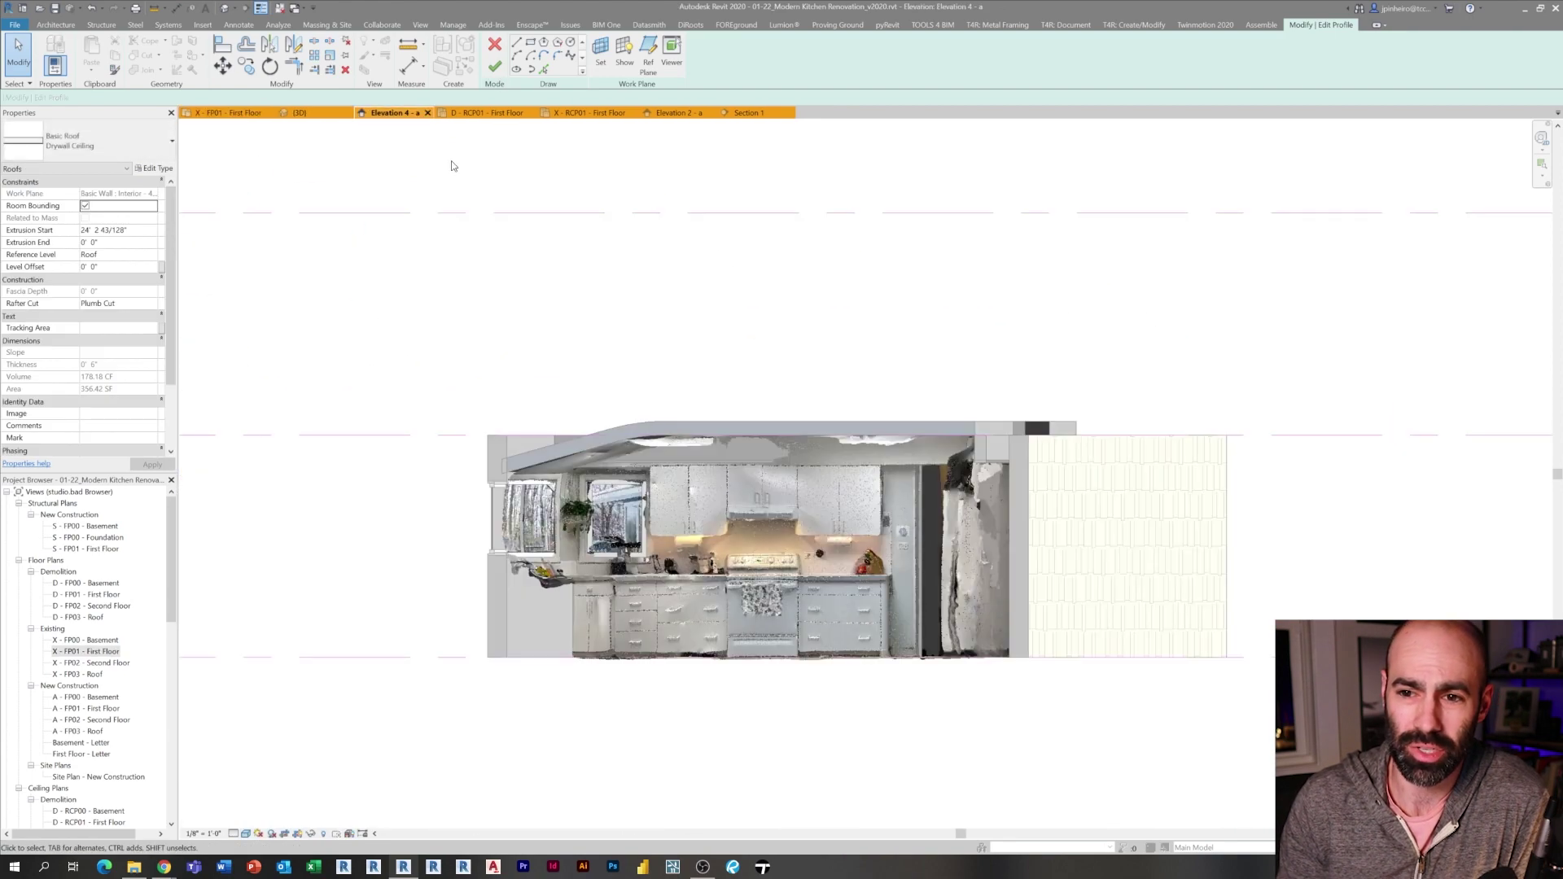
pyautogui.scroll(6, 567, 481)
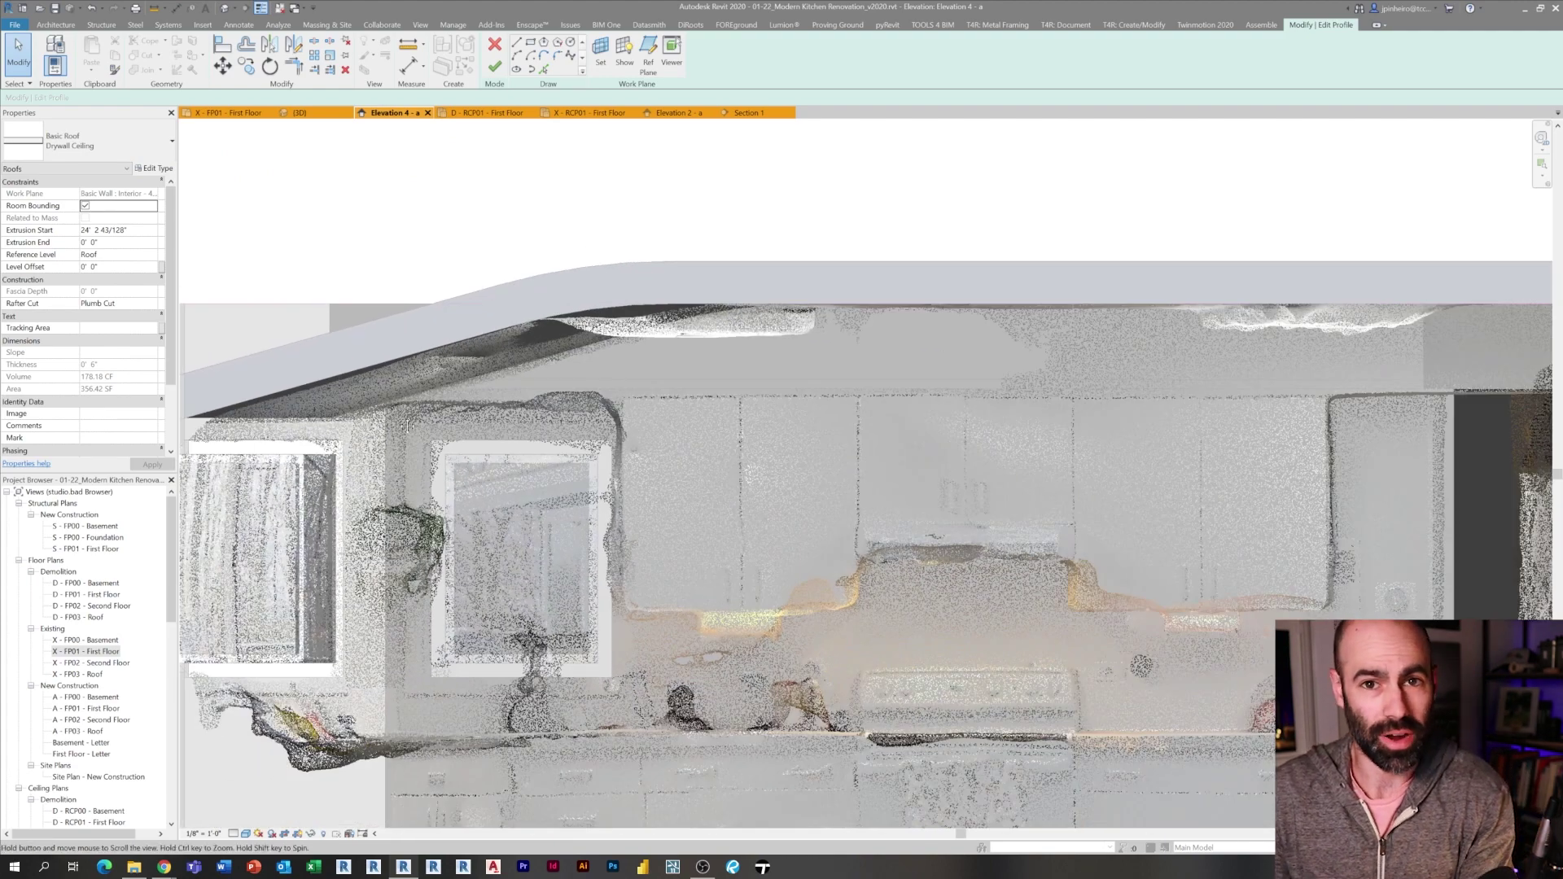
pyautogui.scroll(-4, 382, 423)
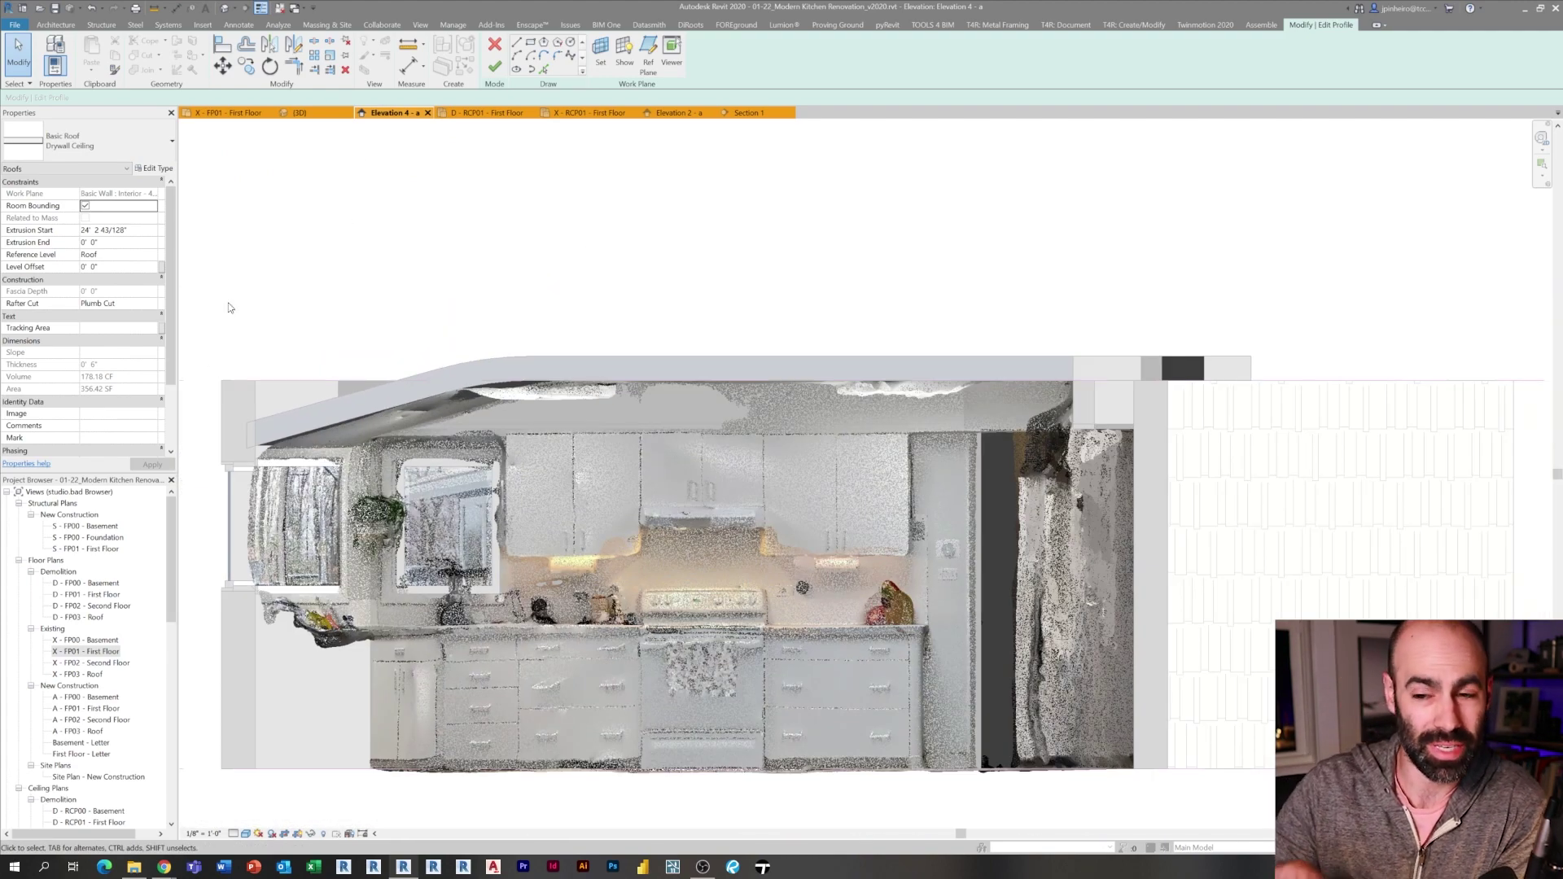
# Return to the 3D view and examine from directly above where the opening sketch ends at the window corner
pyautogui.click(301, 113)
pyautogui.scroll(-3, 513, 388)
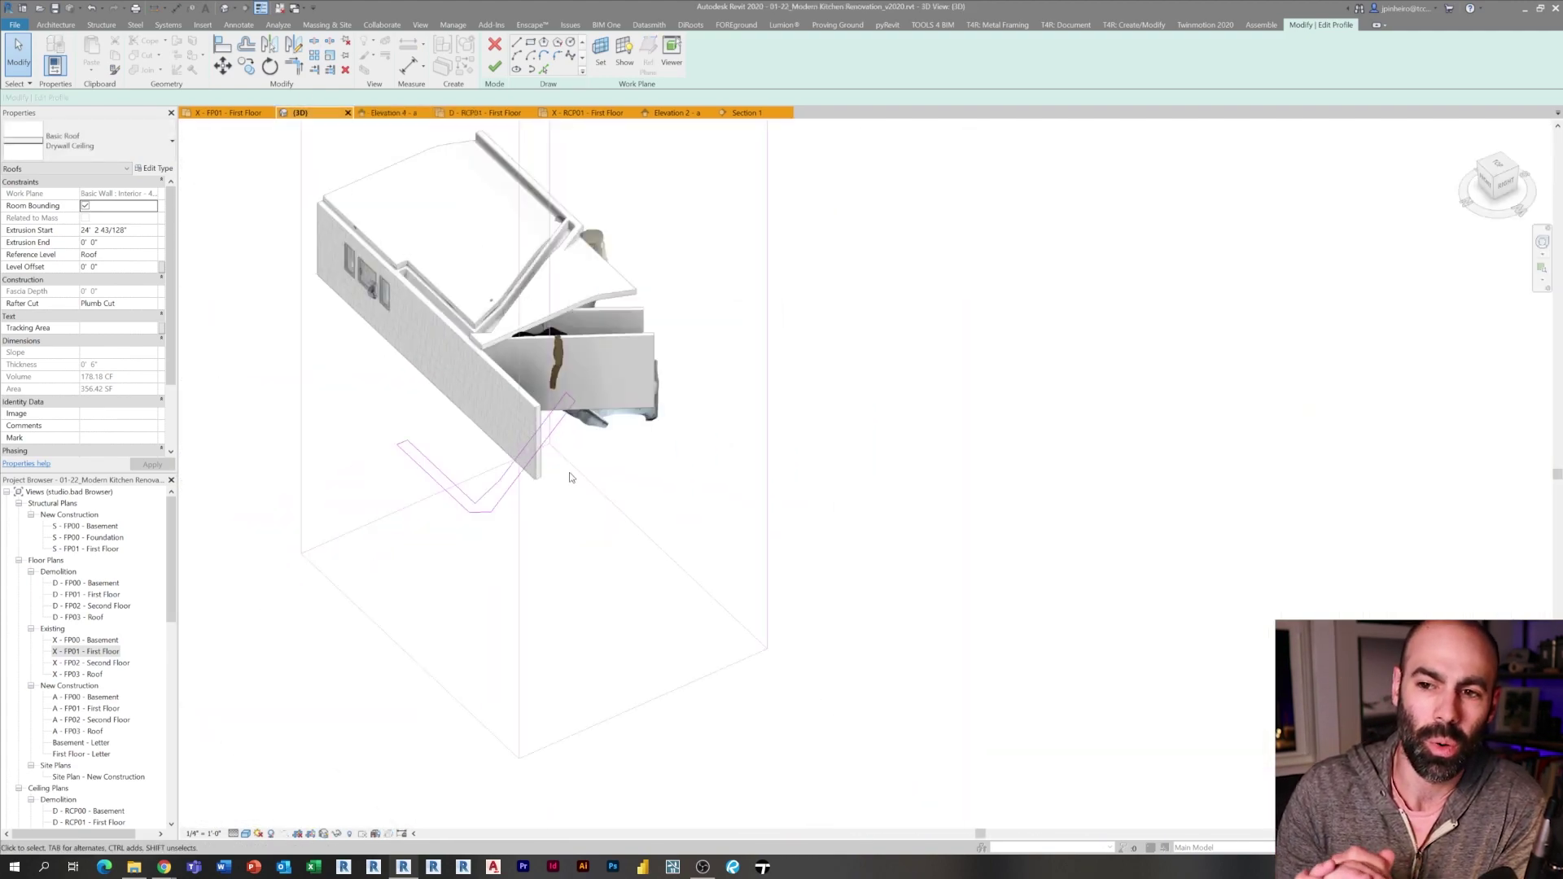
pyautogui.keyDown('shift'); pyautogui.moveTo(569, 472); pyautogui.dragTo(616, 411, button='middle'); pyautogui.keyUp('shift')
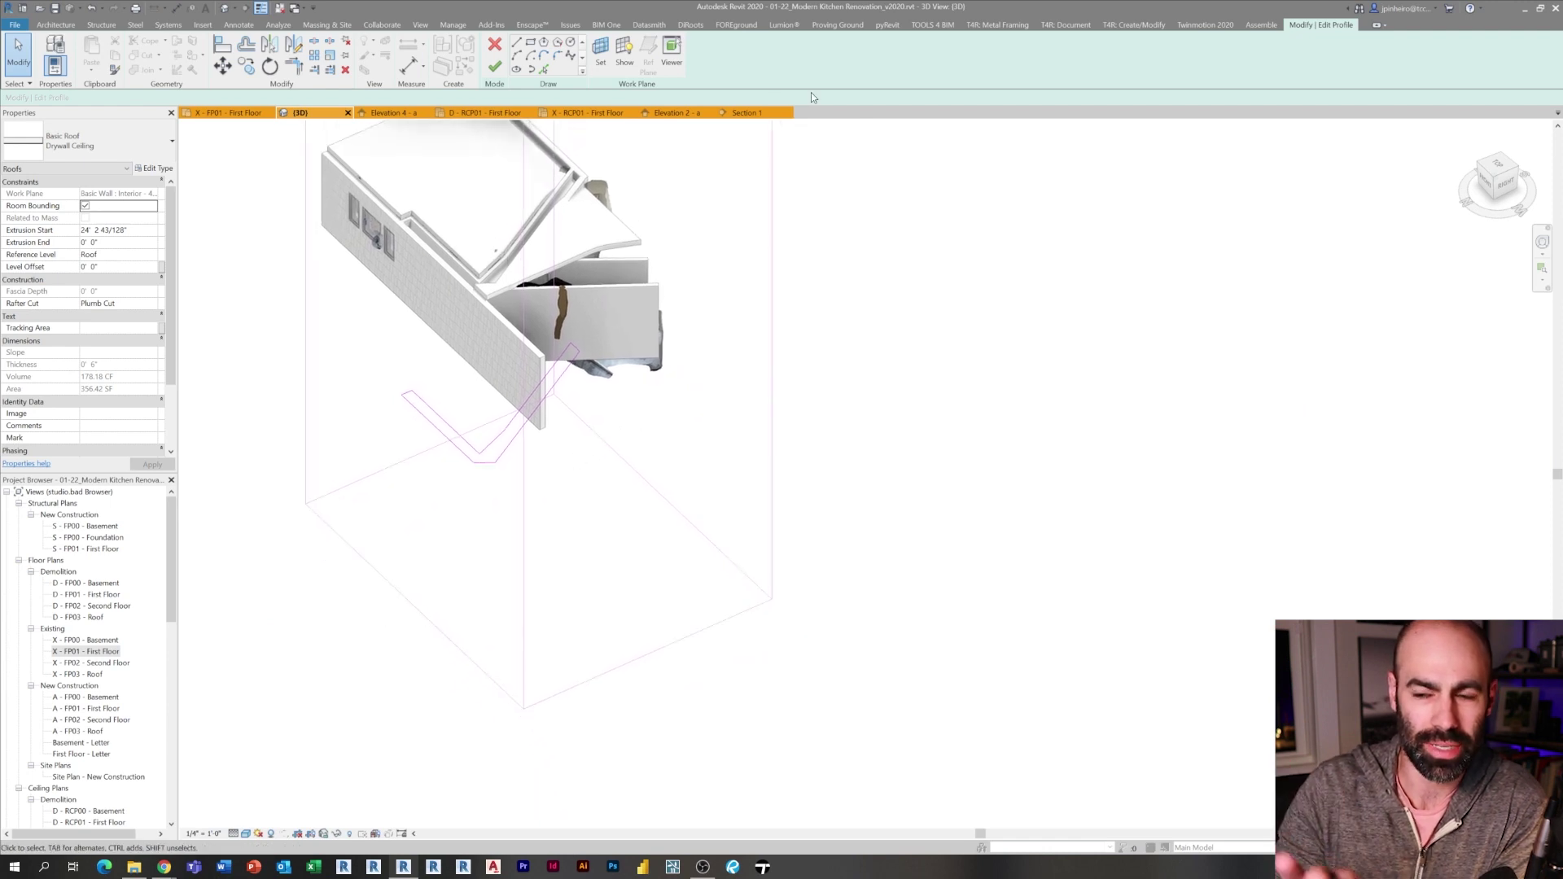
pyautogui.keyDown('shift'); pyautogui.moveTo(527, 577); pyautogui.dragTo(749, 700, button='middle'); pyautogui.keyUp('shift')
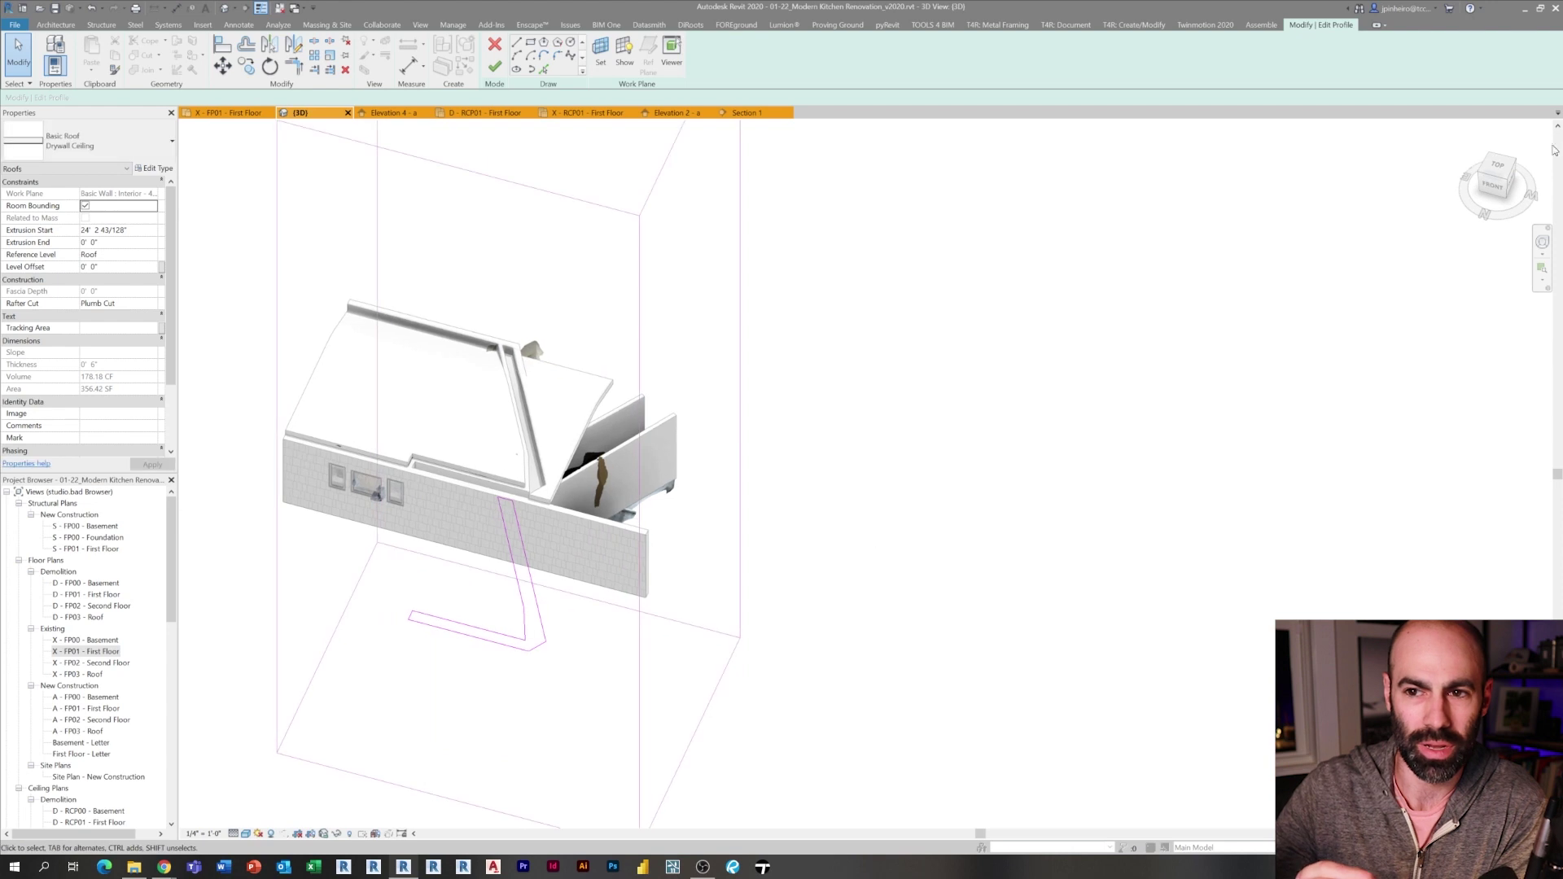
pyautogui.click(1498, 167)
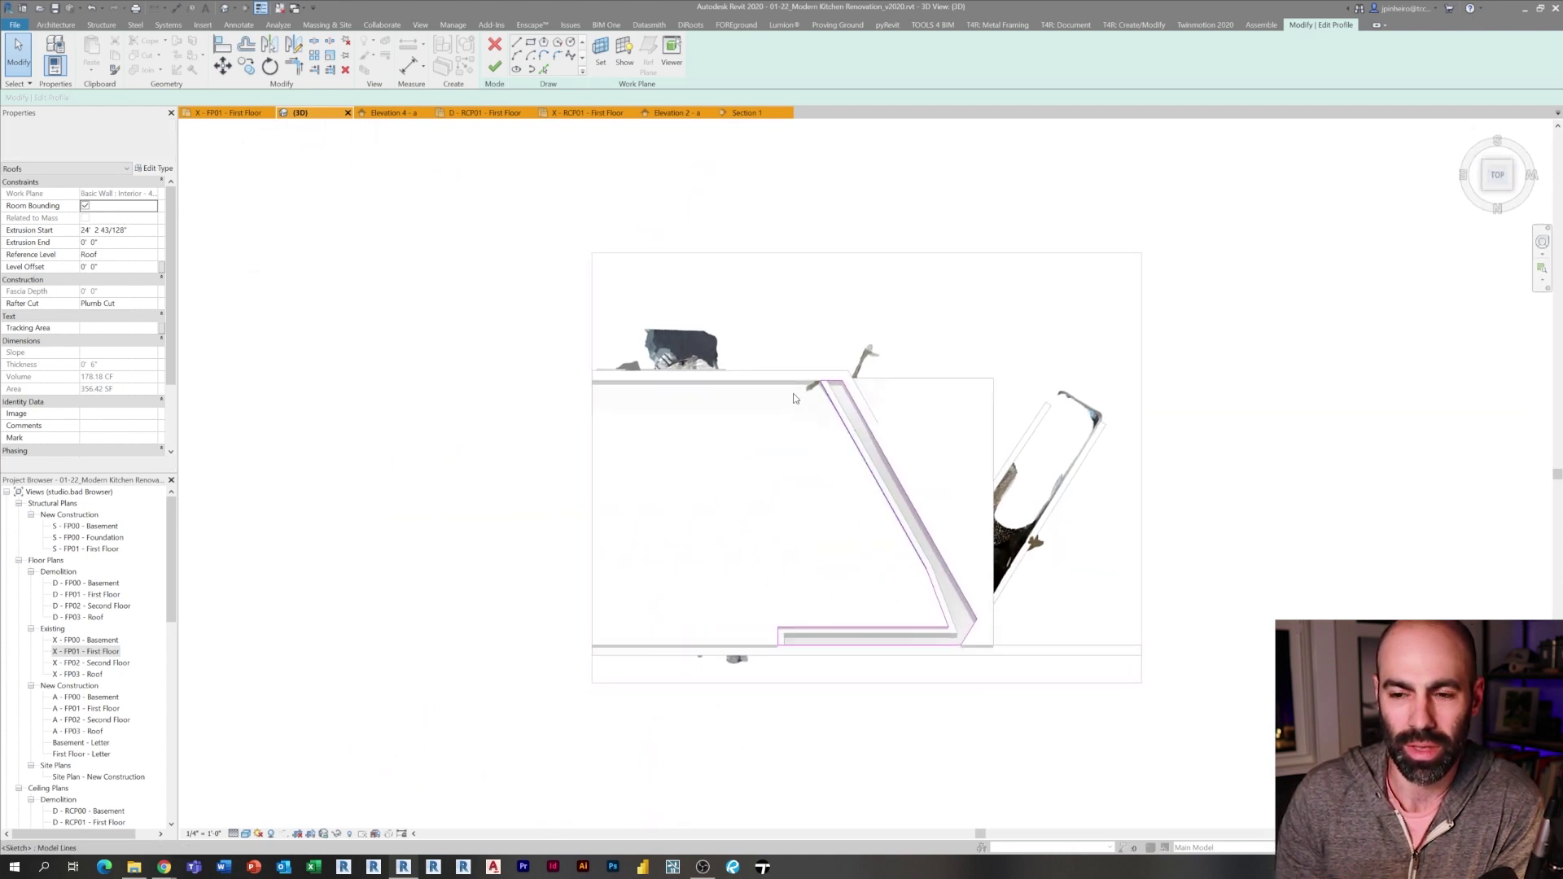
pyautogui.scroll(5, 812, 381)
pyautogui.moveTo(811, 381); pyautogui.dragTo(473, 456, button='middle')
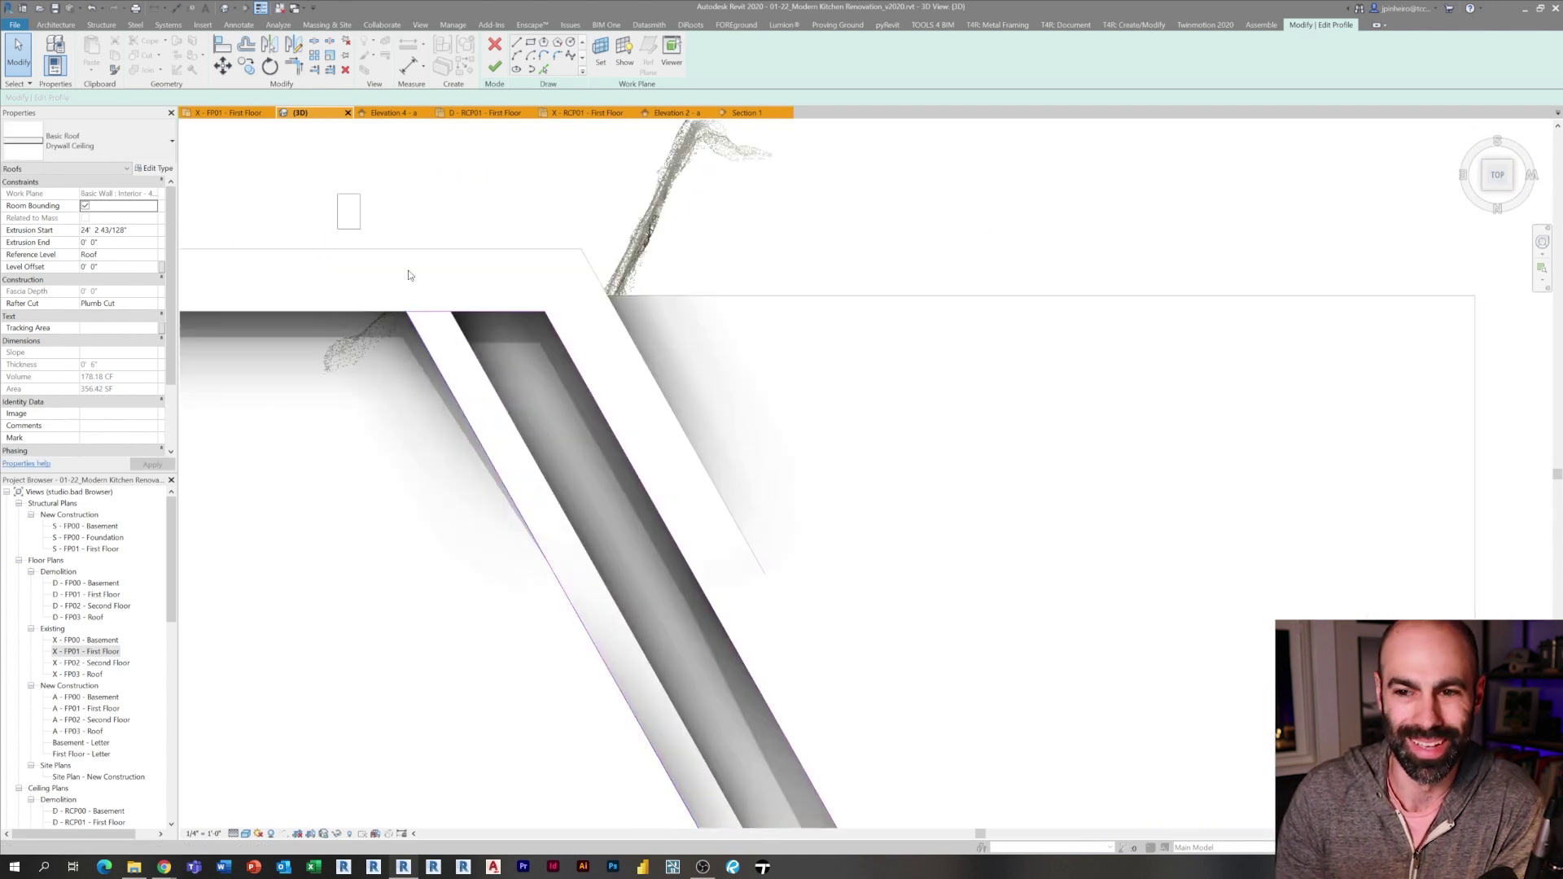
pyautogui.click(440, 311)
# Examine from an angle where the opening sketch lies in height relative to the drywall ceiling roof
pyautogui.moveTo(596, 457)
pyautogui.keyDown('shift'); pyautogui.mouseDown(button='middle')
pyautogui.moveTo(697, 258)
pyautogui.moveTo(681, 300)
pyautogui.moveTo(739, 670)
pyautogui.mouseUp(button='middle'); pyautogui.keyUp('shift')
pyautogui.scroll(-2, 674, 305)
pyautogui.moveTo(727, 617); pyautogui.dragTo(677, 540, button='middle')
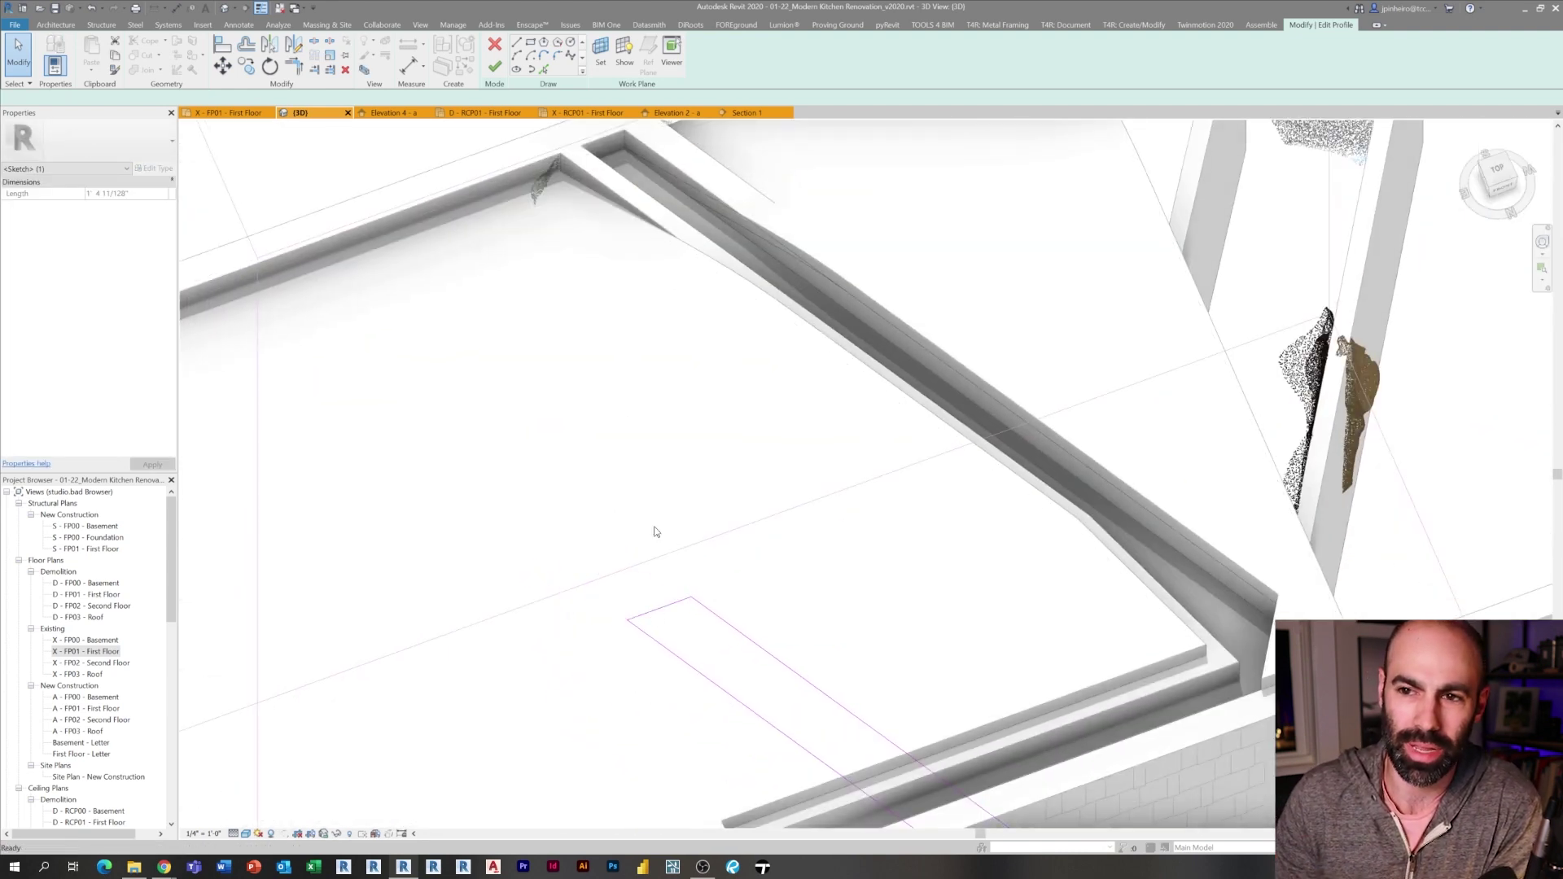
pyautogui.scroll(-3, 663, 513)
pyautogui.keyDown('shift'); pyautogui.moveTo(676, 370); pyautogui.dragTo(785, 269, button='middle'); pyautogui.keyUp('shift')
pyautogui.moveTo(708, 322); pyautogui.dragTo(852, 499, button='middle')
pyautogui.scroll(-2, 516, 305)
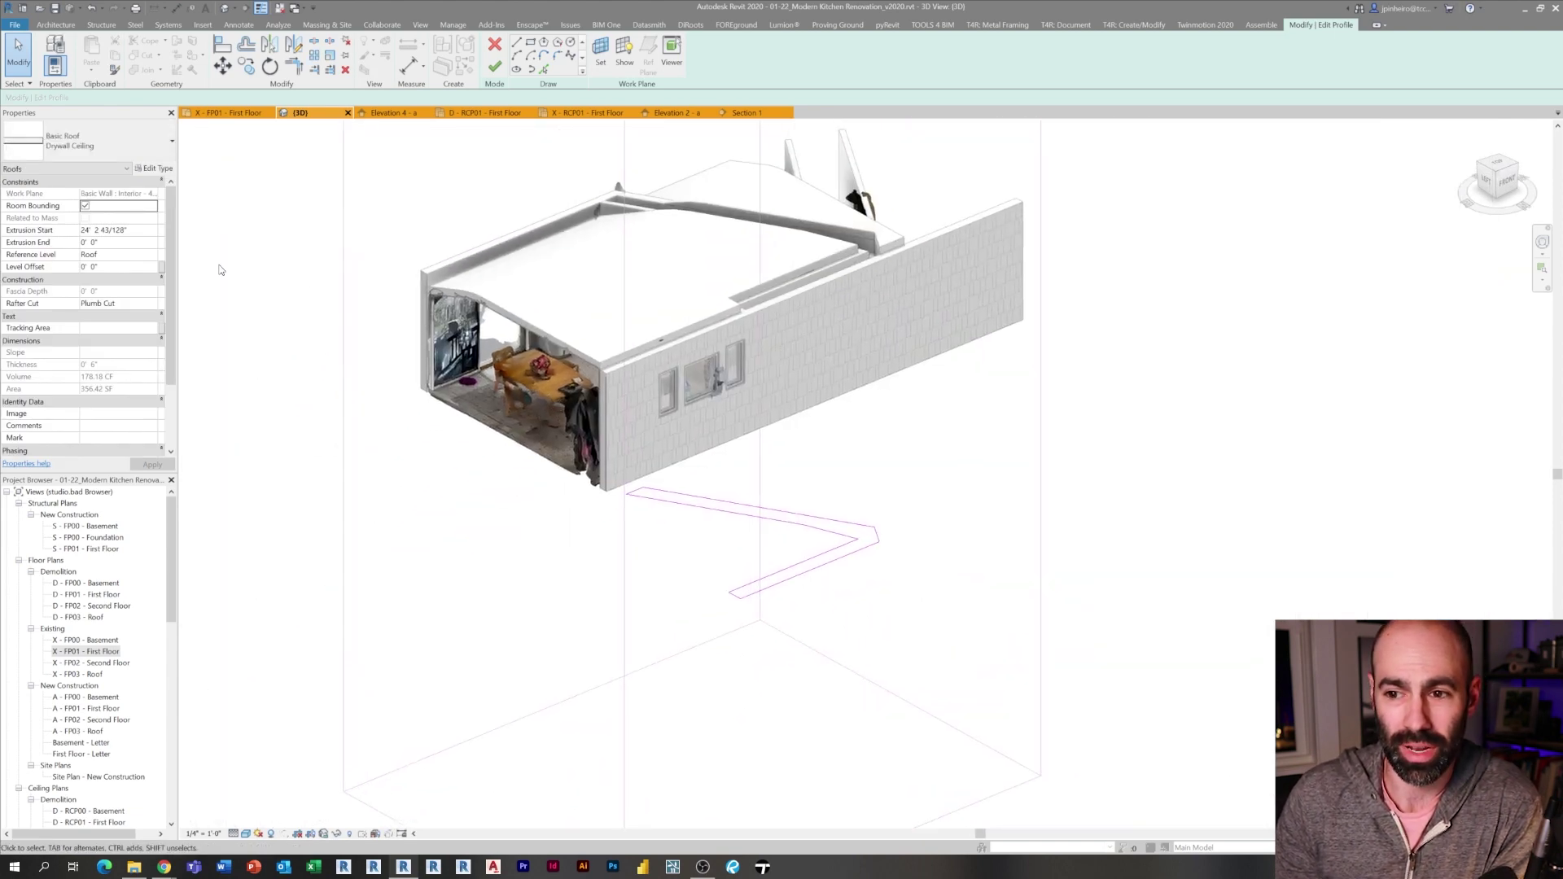
pyautogui.scroll(3, 183, 310)
pyautogui.scroll(-4, 272, 301)
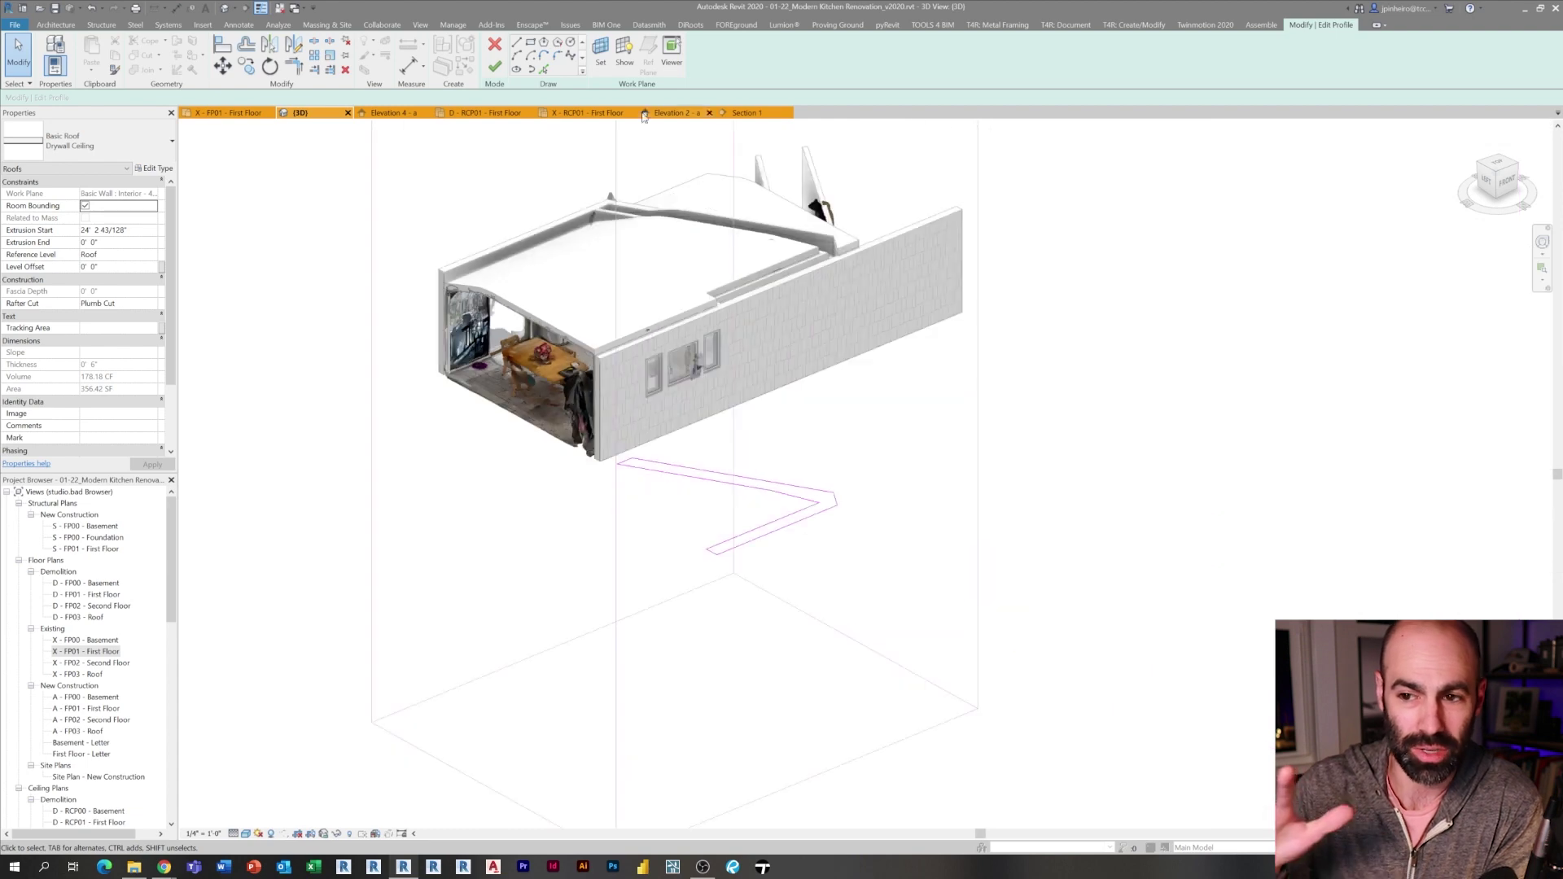
# Set the work plane of the opening sketch to Level : Second Floor
pyautogui.click(600, 50)
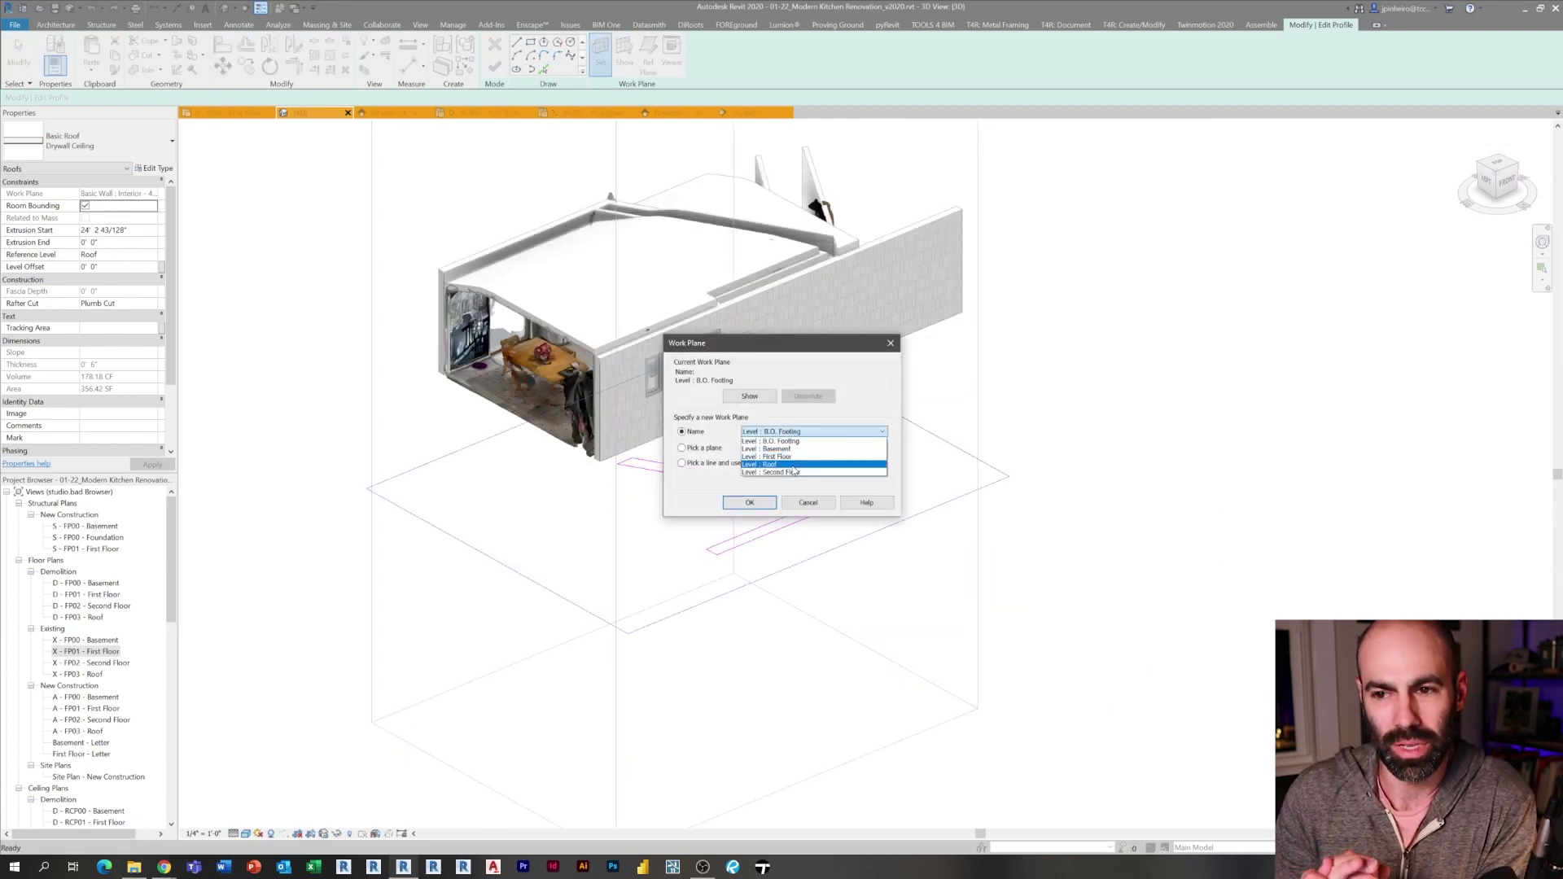
pyautogui.click(797, 473)
pyautogui.click(766, 509)
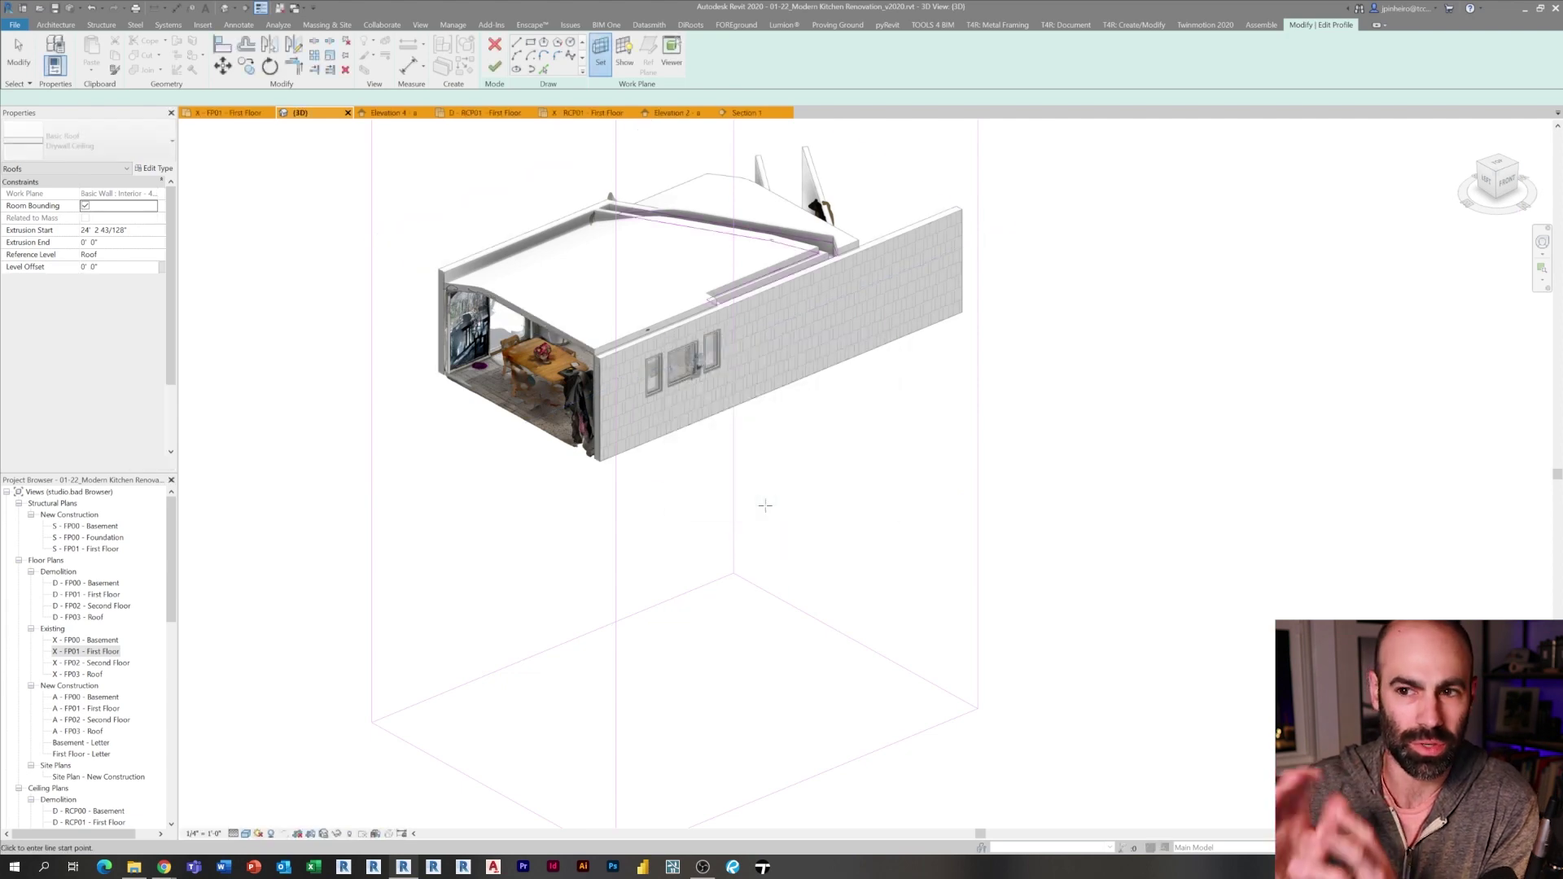
# Shorten the roof's vertical opening at the window-corner end of the angled soffit and finish the sketch
pyautogui.scroll(5, 725, 290)
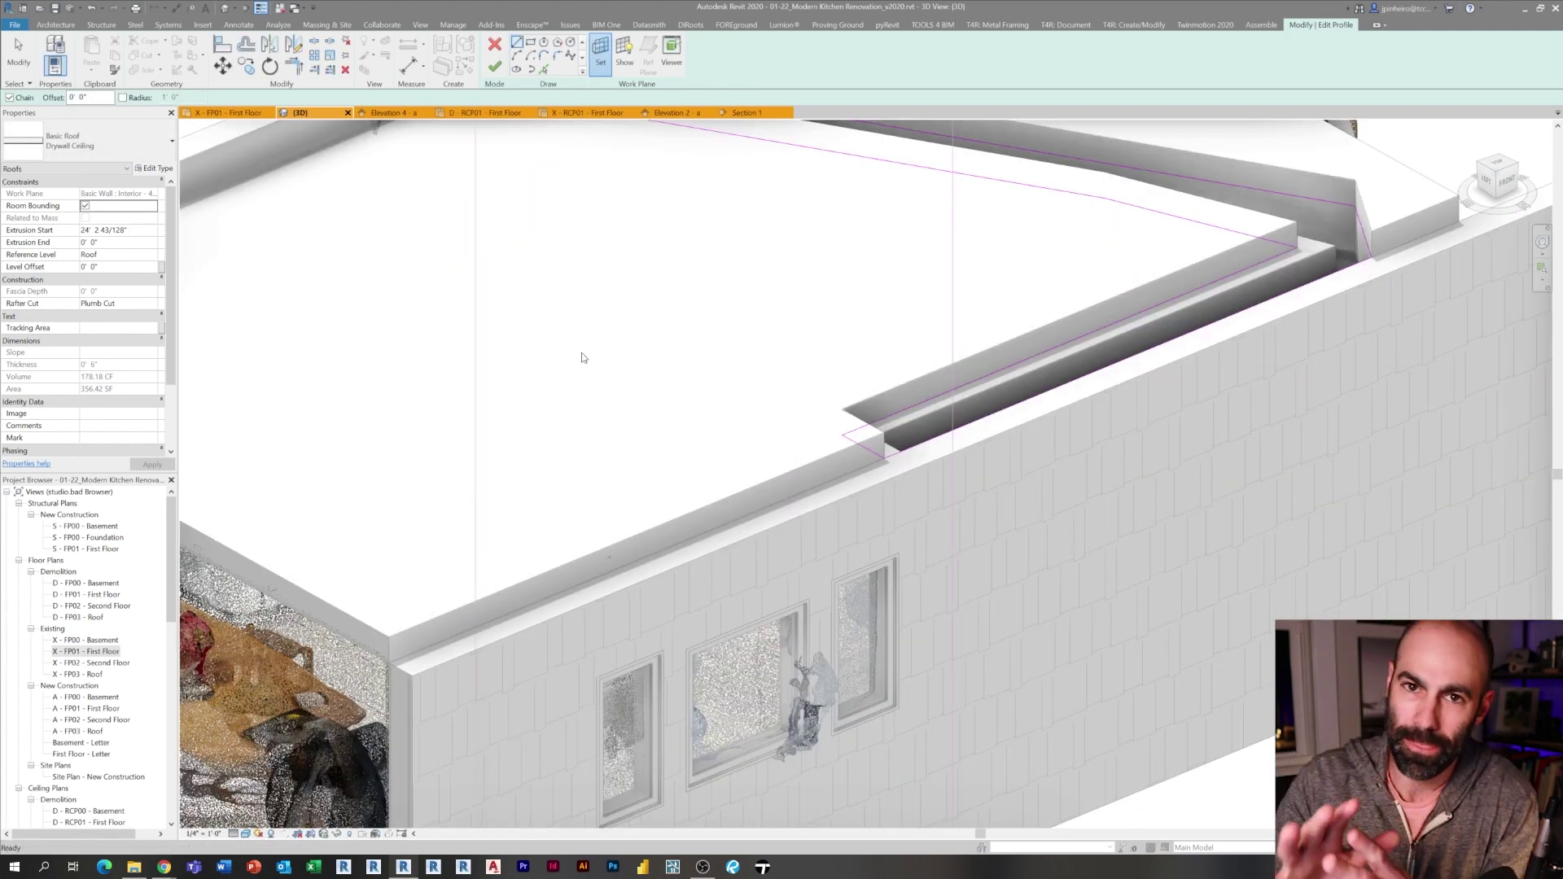
pyautogui.keyDown('shift'); pyautogui.moveTo(630, 580); pyautogui.dragTo(497, 599, button='middle'); pyautogui.keyUp('shift')
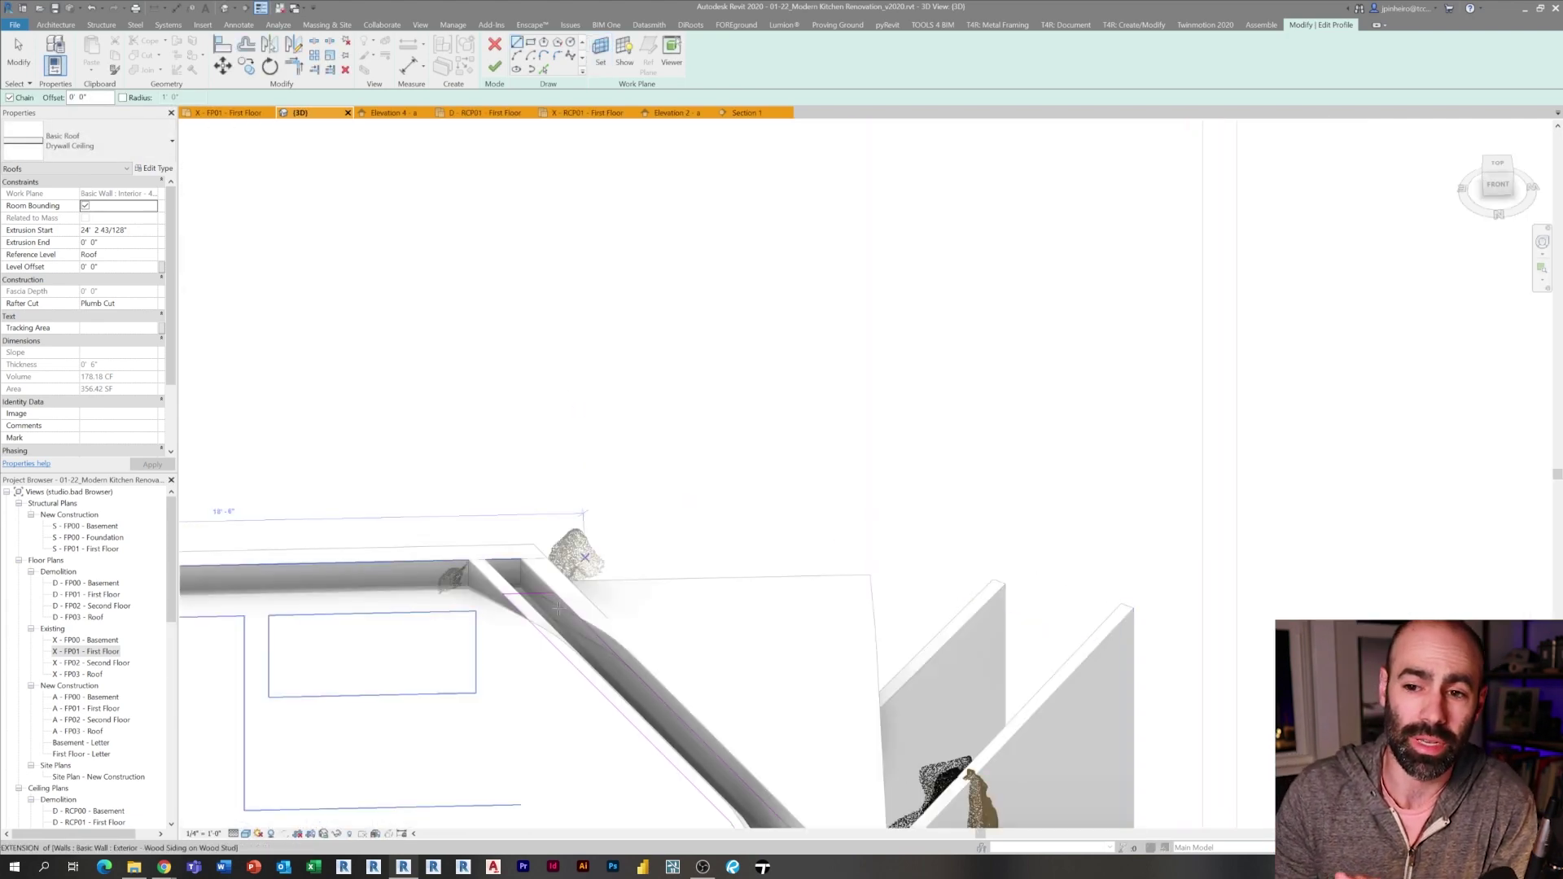
pyautogui.scroll(5, 540, 645)
pyautogui.scroll(1, 538, 648)
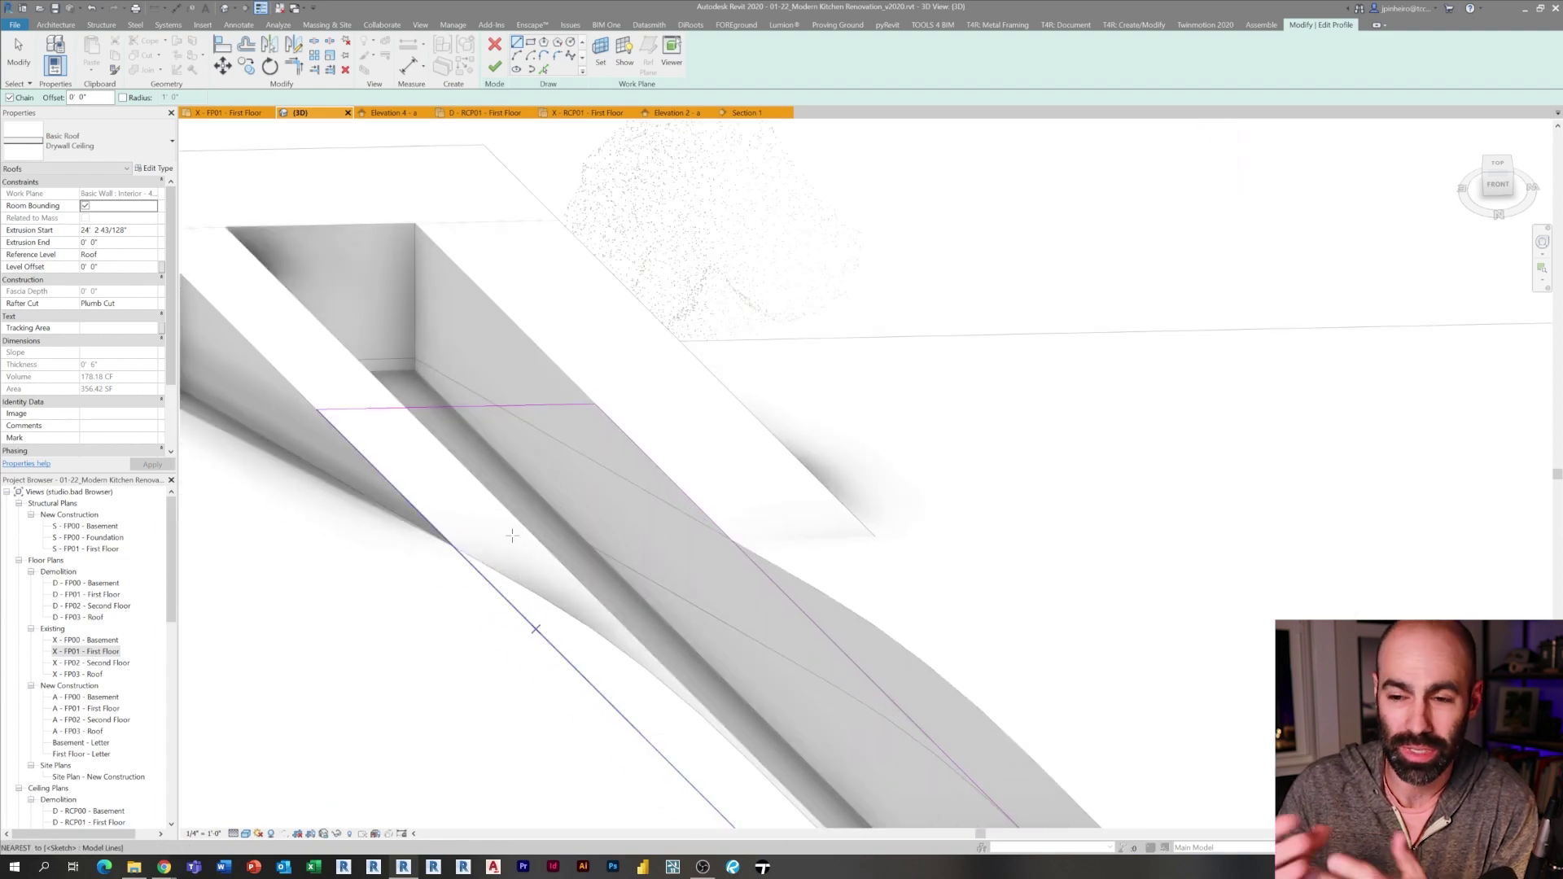
pyautogui.click(511, 406)
pyautogui.moveTo(510, 406)
pyautogui.keyDown('shift'); pyautogui.mouseDown(button='middle')
pyautogui.moveTo(733, 413)
pyautogui.moveTo(814, 326)
pyautogui.moveTo(890, 198)
pyautogui.moveTo(863, 143)
pyautogui.moveTo(812, 122)
pyautogui.moveTo(795, 139)
pyautogui.moveTo(838, 220)
pyautogui.moveTo(855, 196)
pyautogui.moveTo(847, 310)
pyautogui.mouseUp(button='middle'); pyautogui.keyUp('shift')
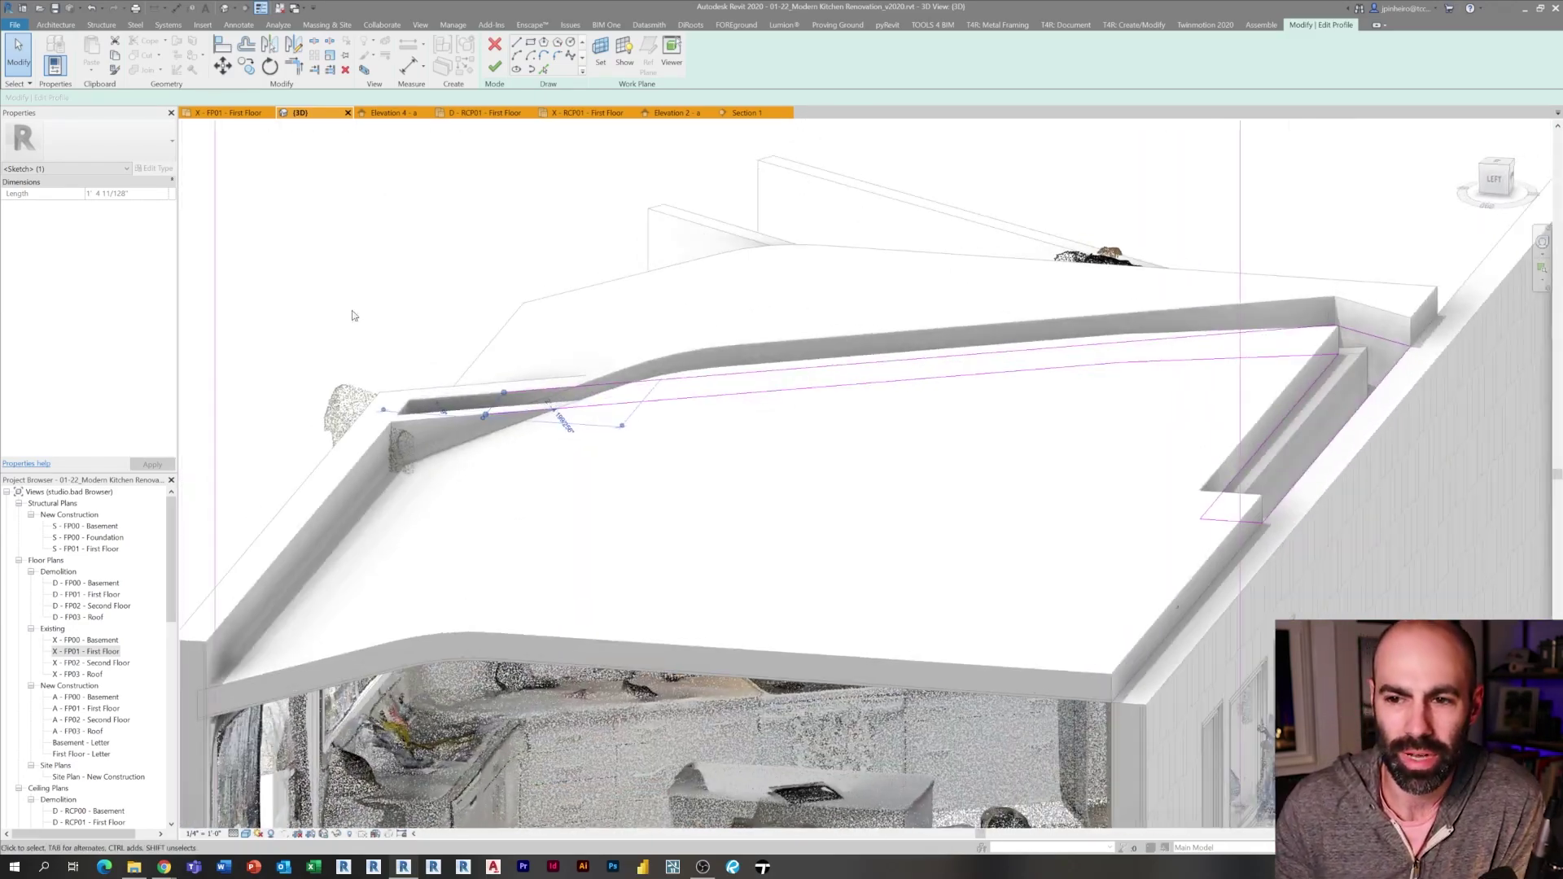
pyautogui.click(495, 65)
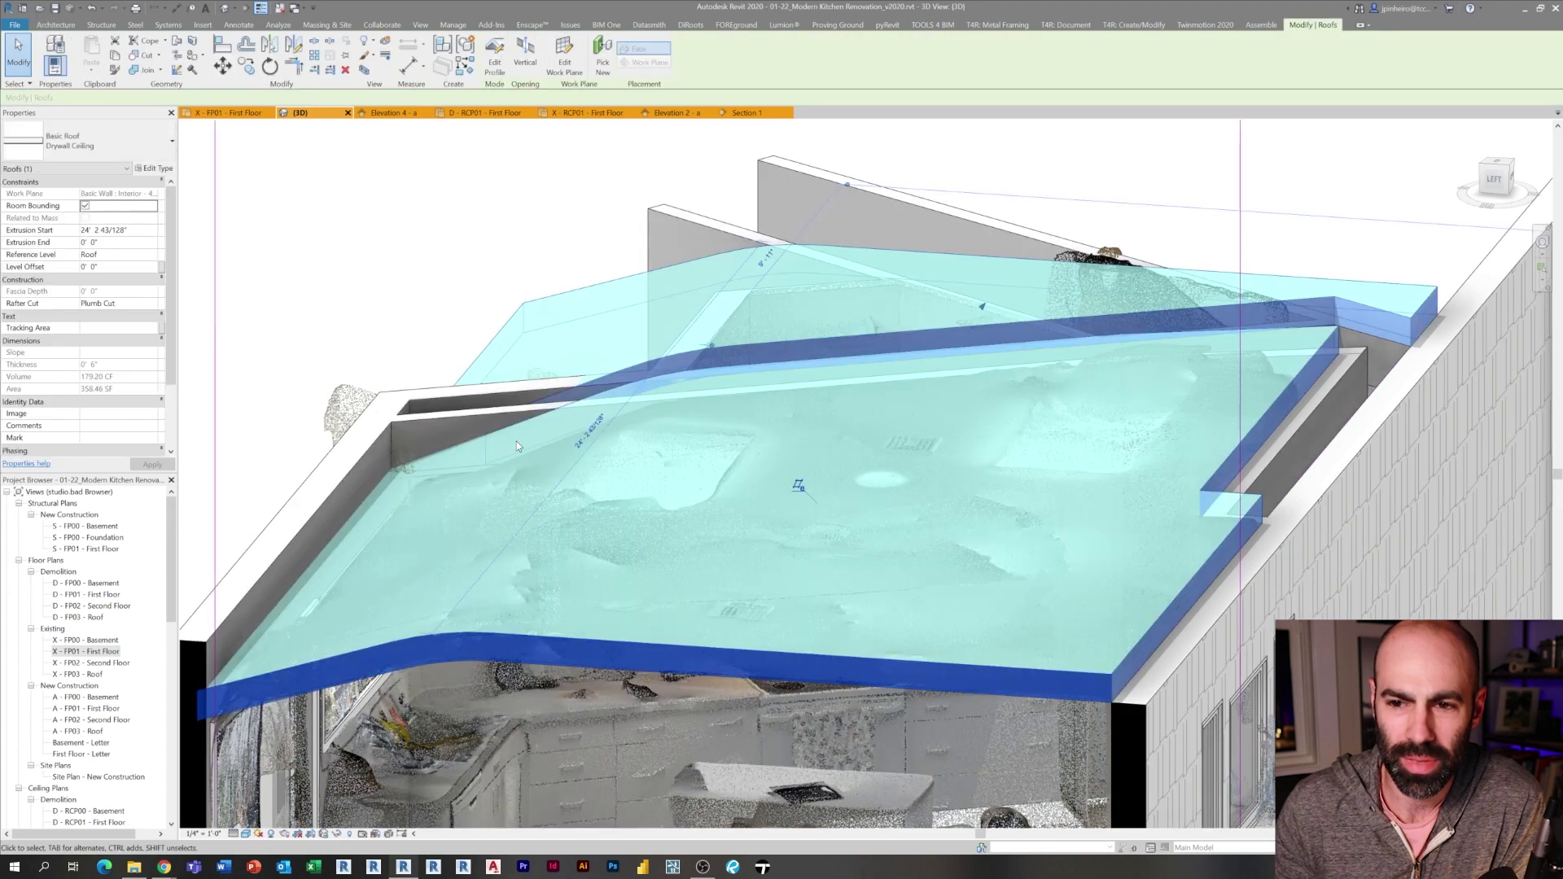
# Inspect the edited ceiling from inside the kitchen, below the window corner
pyautogui.keyDown('shift'); pyautogui.moveTo(517, 446); pyautogui.dragTo(513, 325, button='middle'); pyautogui.keyUp('shift')
pyautogui.scroll(5, 461, 522)
pyautogui.press('Escape')
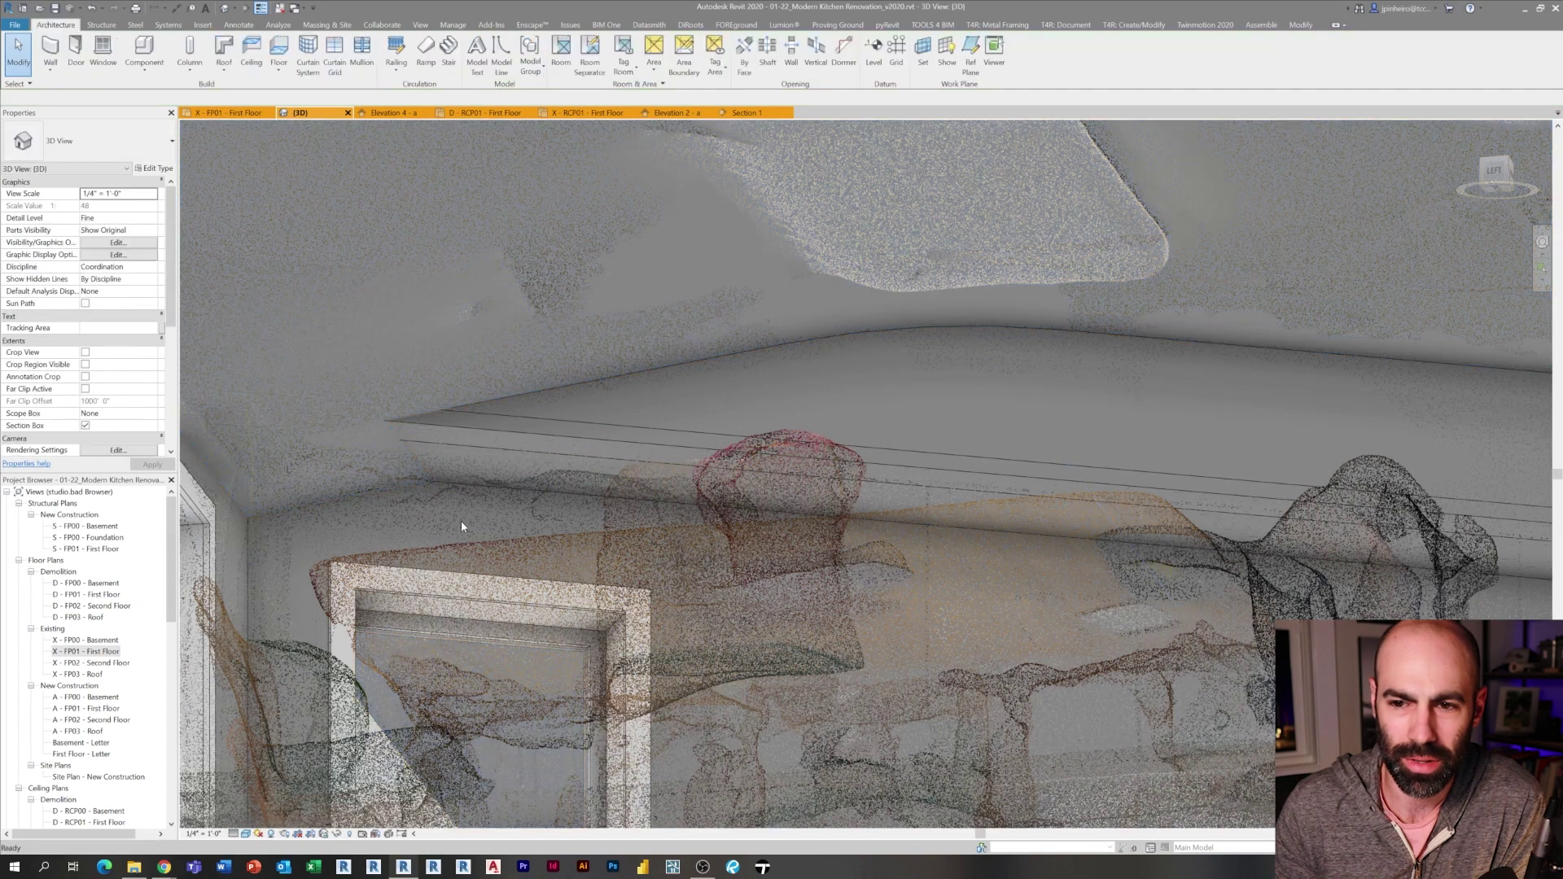